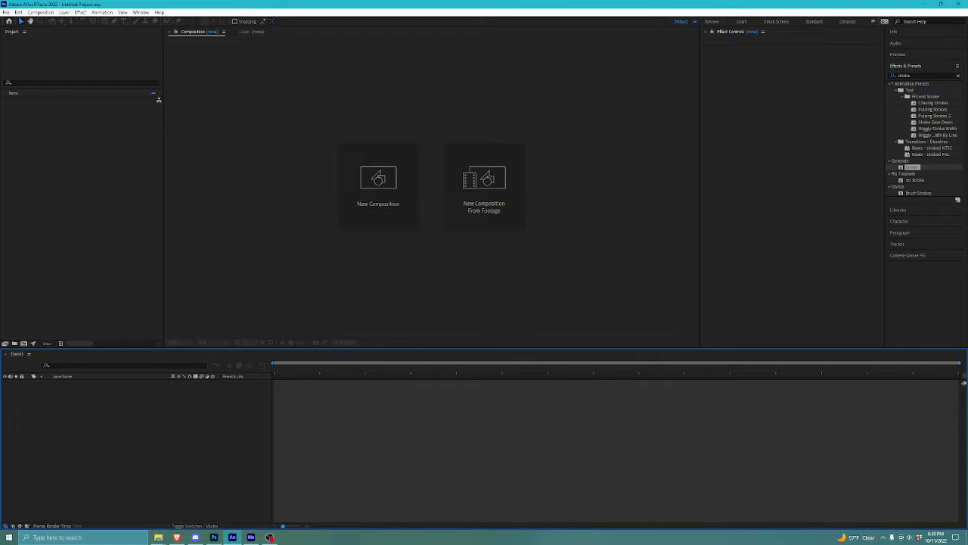
Step: Check the live stream and its chat in OBS, Discord and the Twitch channel page, and return to After Effects
click(269, 537)
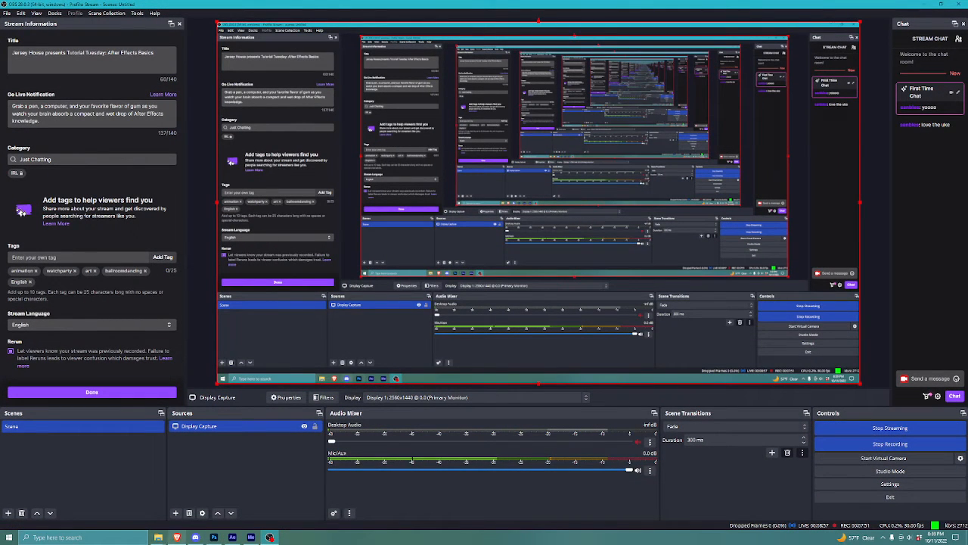
mouse_move(196, 537)
click(195, 501)
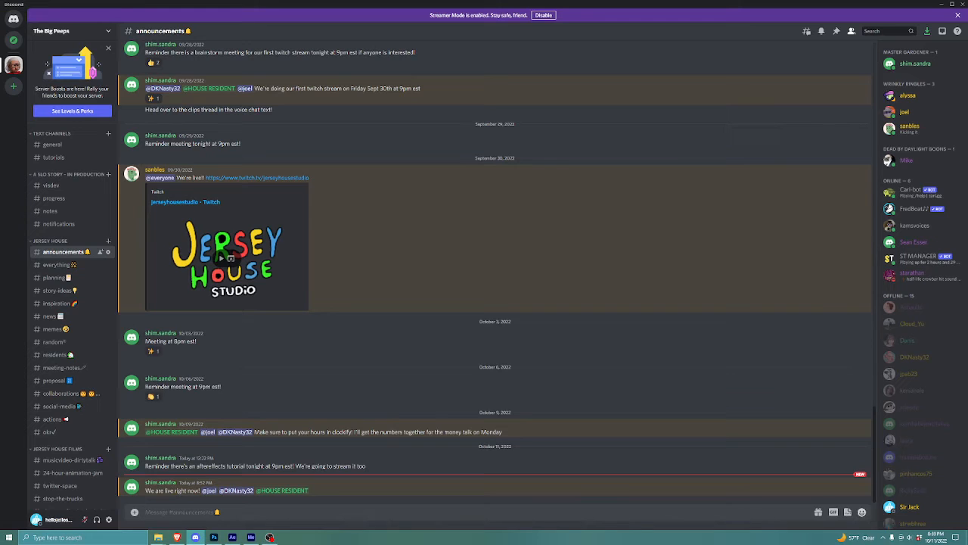
click(229, 257)
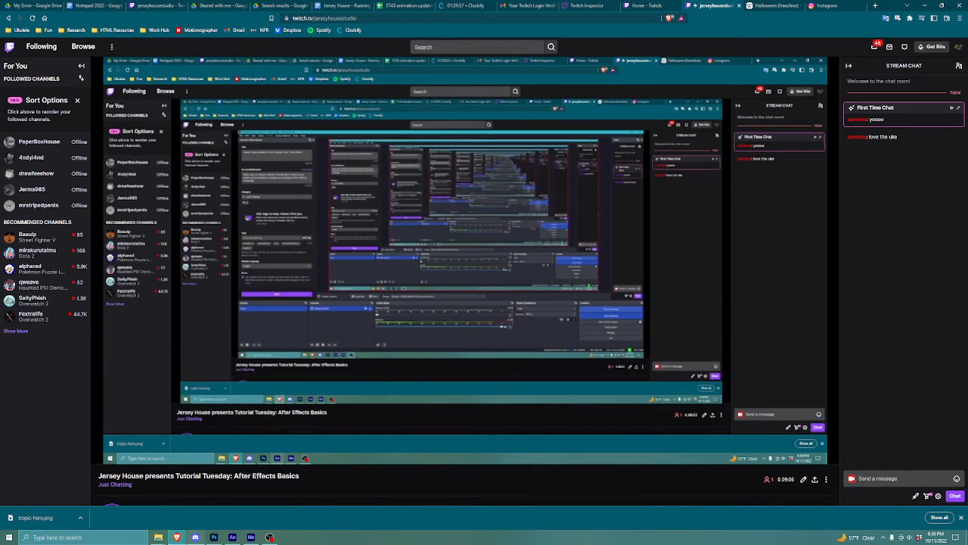
click(232, 538)
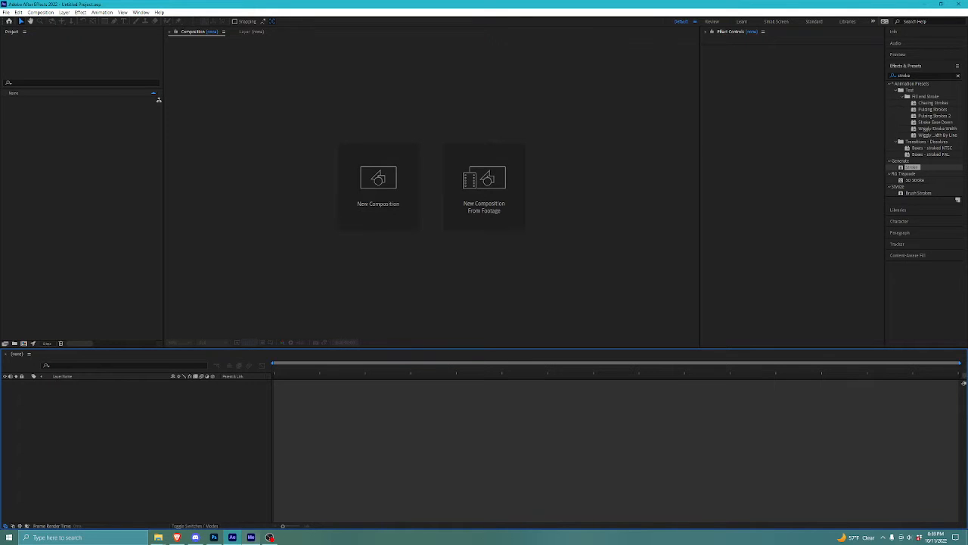
click(270, 538)
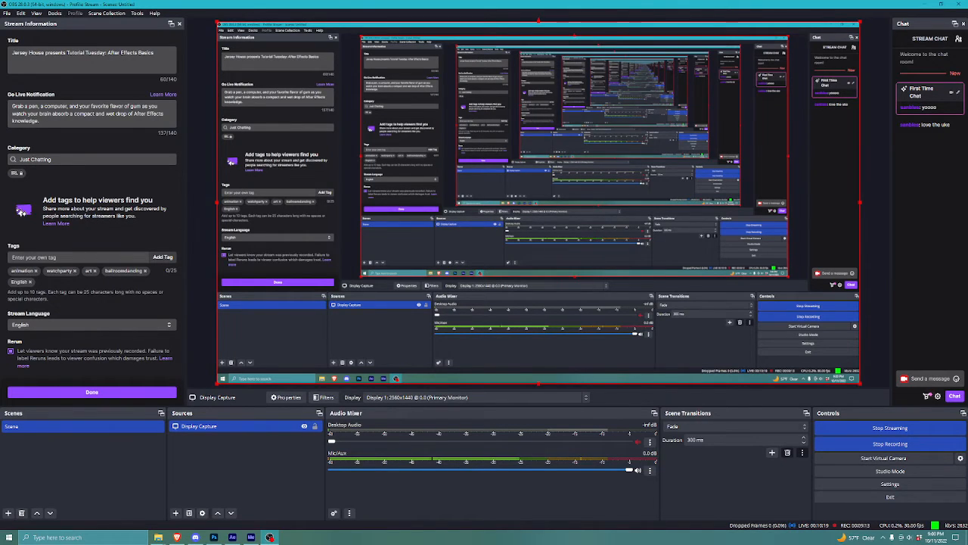
click(176, 537)
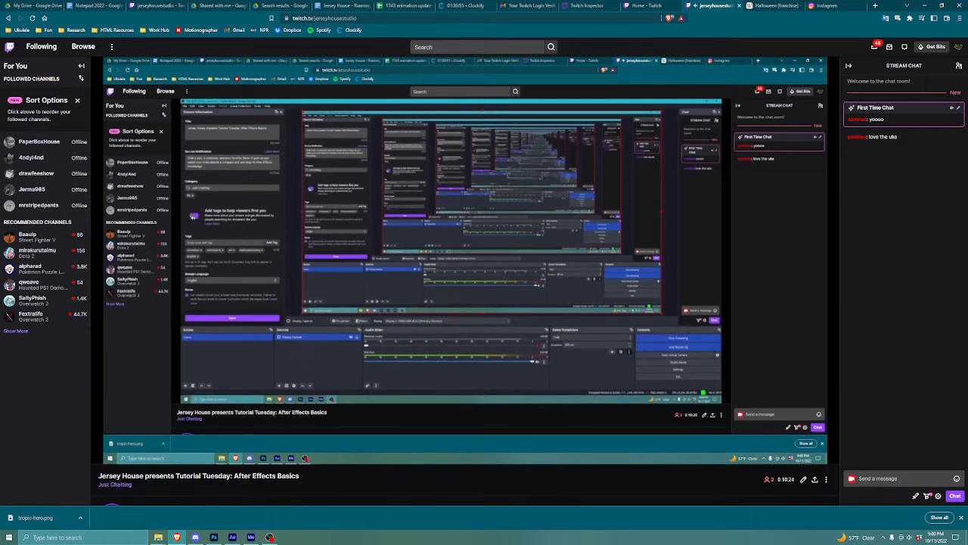
mouse_move(232, 538)
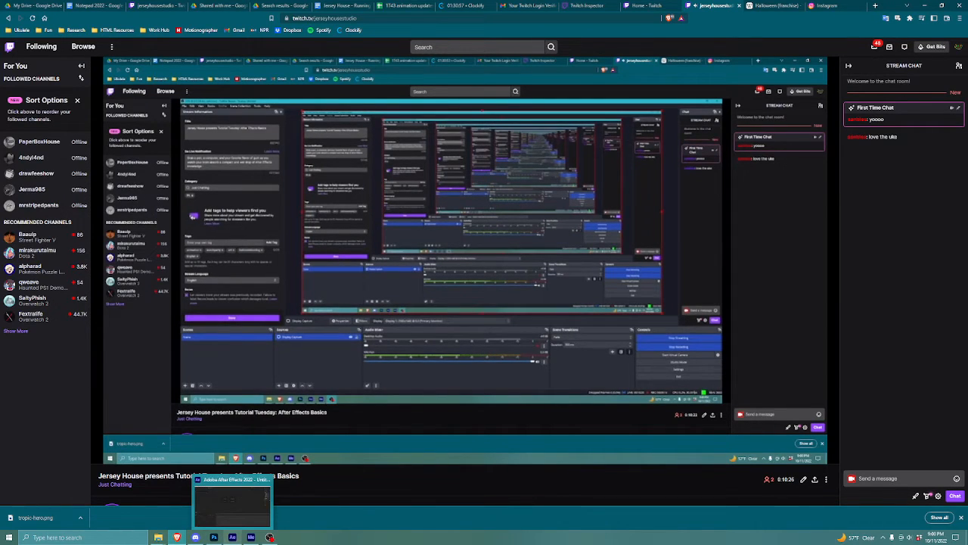
click(233, 499)
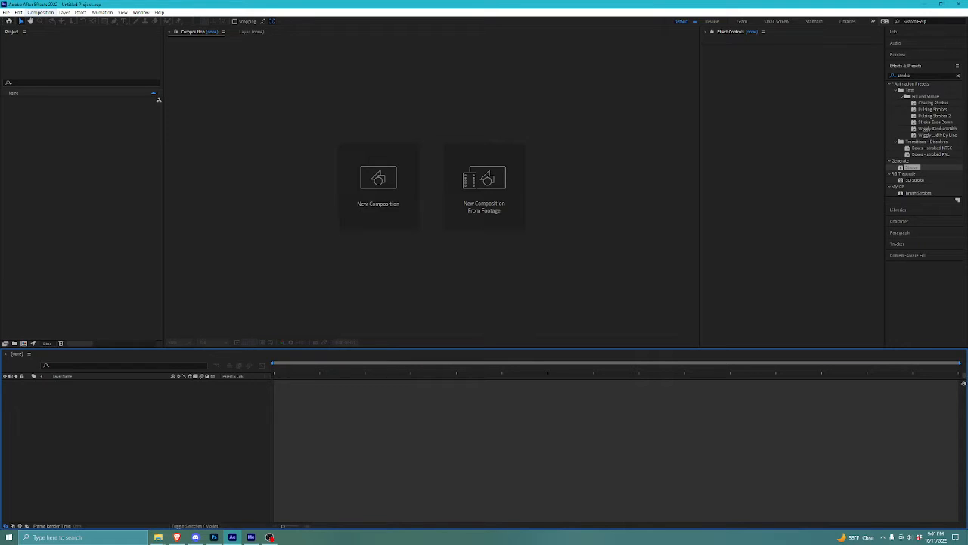
Step: Switch to OBS, undock the Stream Information panel as a small floating window over the preview, and return to After Effects
click(270, 538)
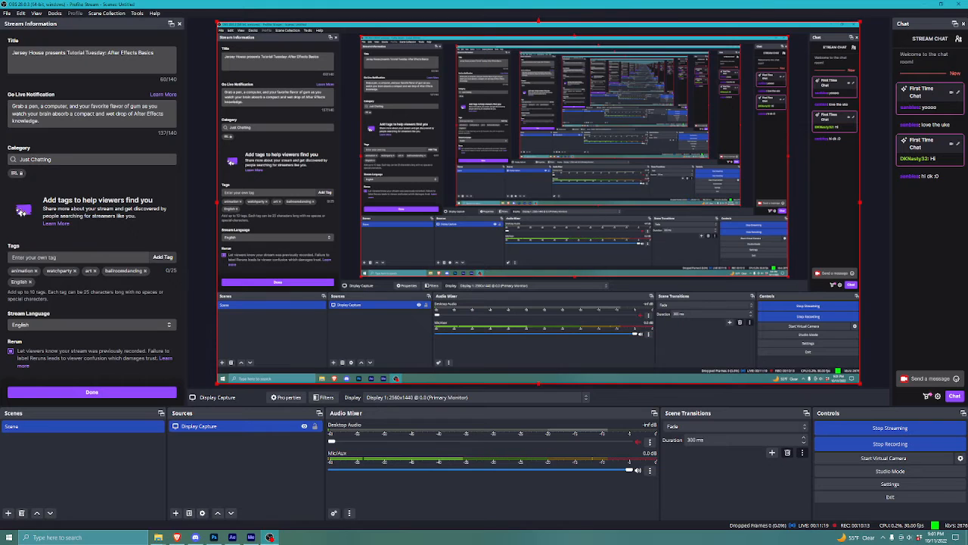
drag(75, 23, 77, 48)
click(921, 176)
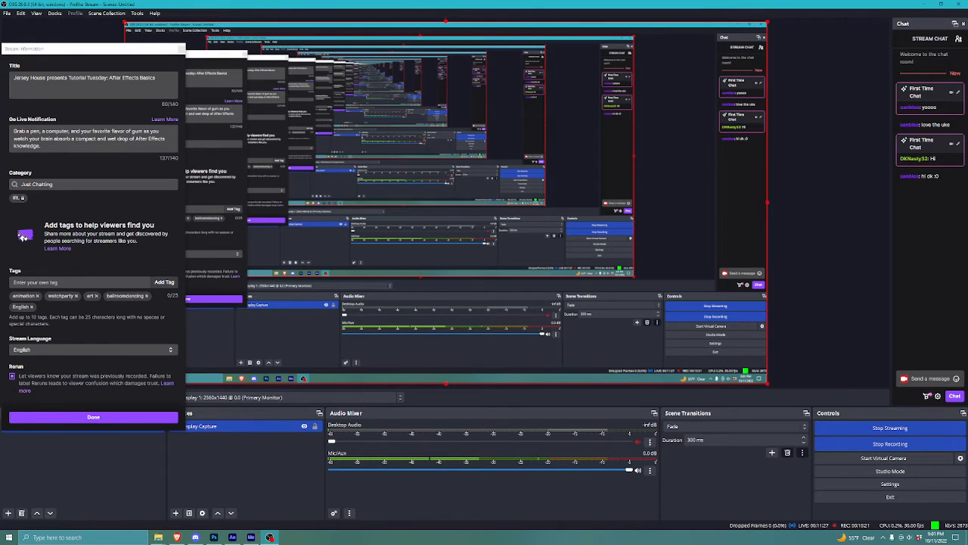
mouse_move(195, 537)
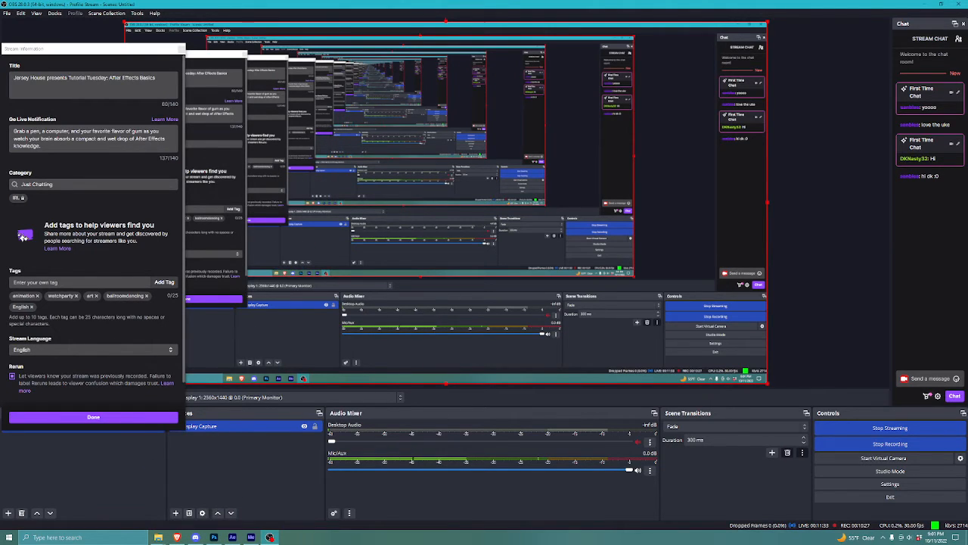
mouse_move(83, 50)
mouse_down()
mouse_move(121, 32)
mouse_move(84, 62)
mouse_up()
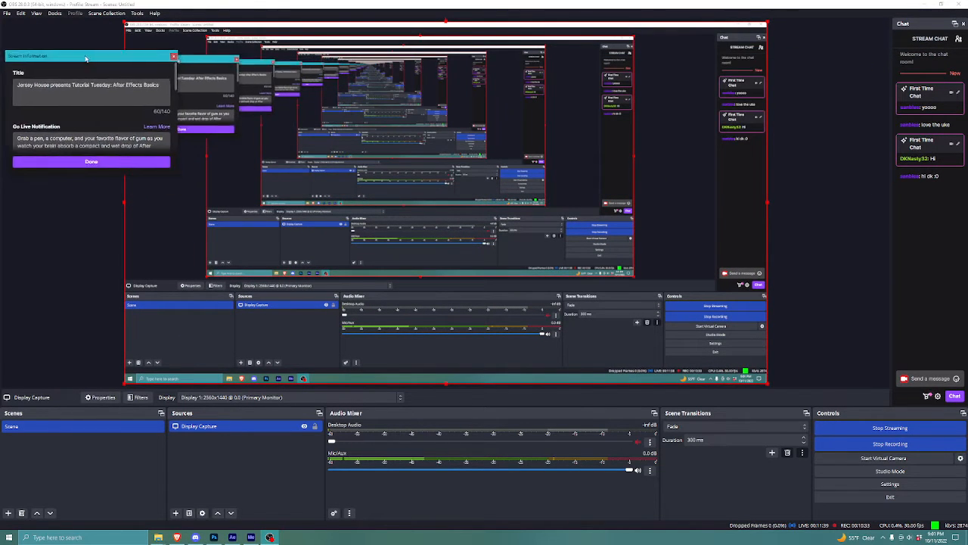
drag(86, 59, 96, 55)
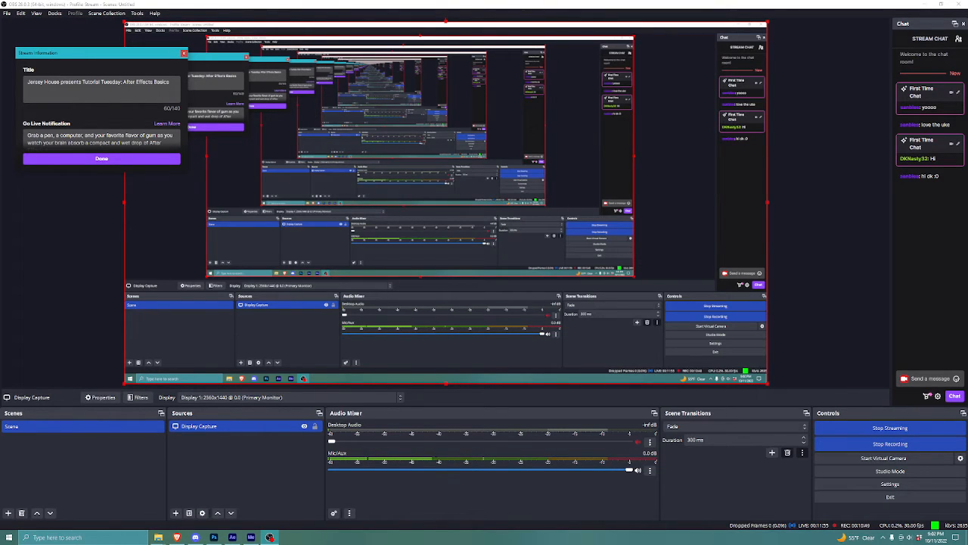
click(232, 537)
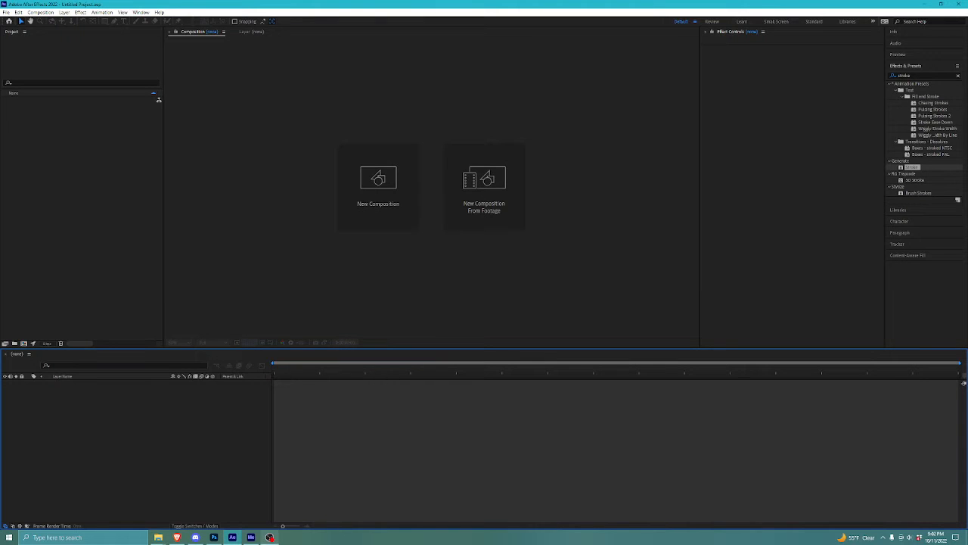
click(270, 537)
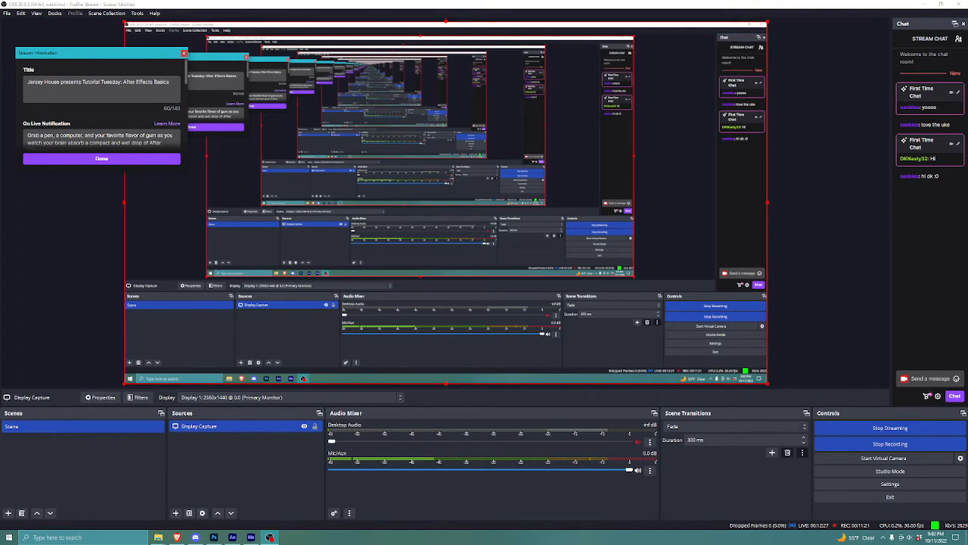
click(232, 537)
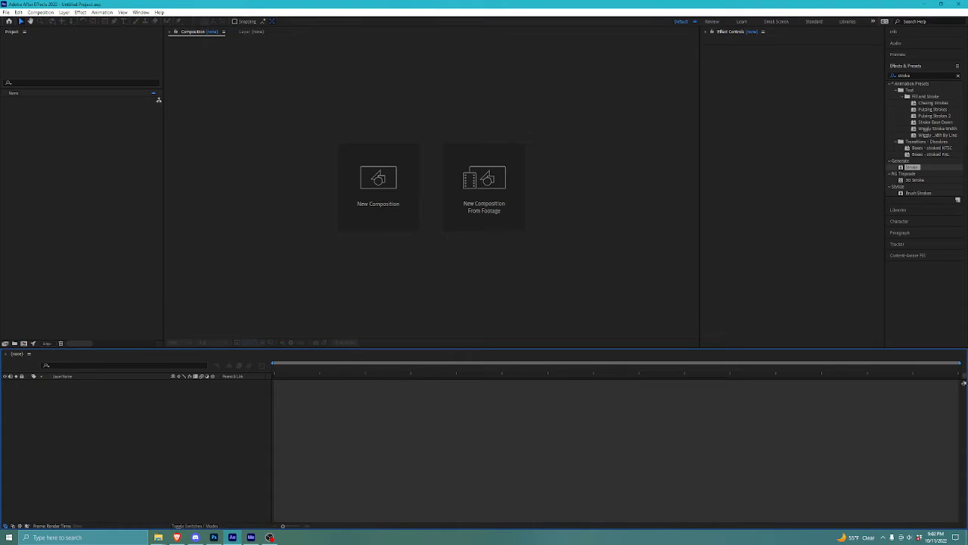
Step: Clear the stroke search term from Effects & Presets to show all effect categories
click(40, 12)
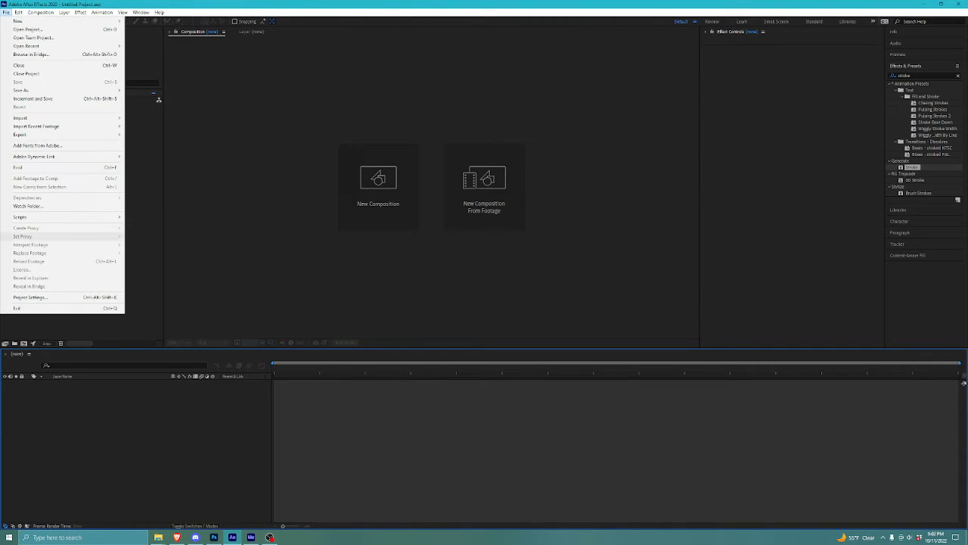
click(142, 236)
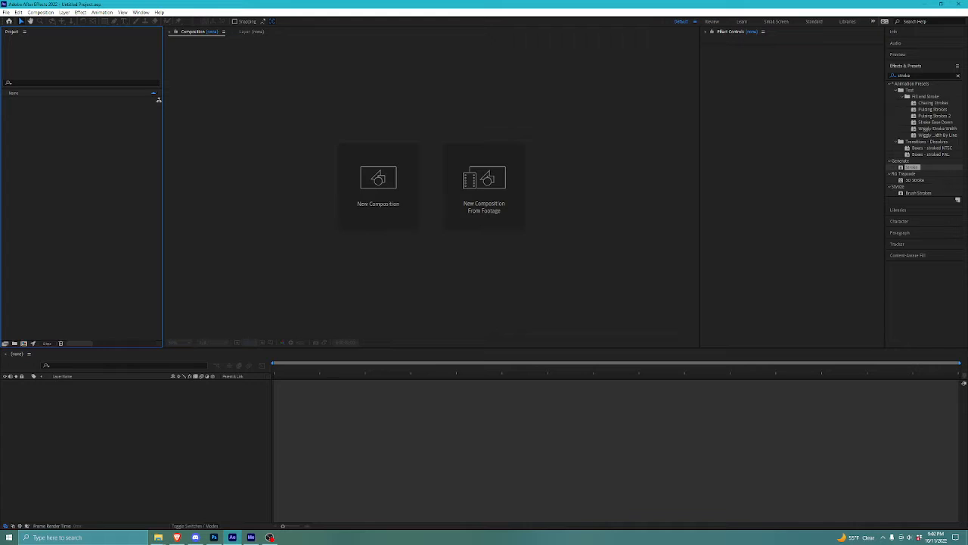
click(921, 76)
key(BackSpace)
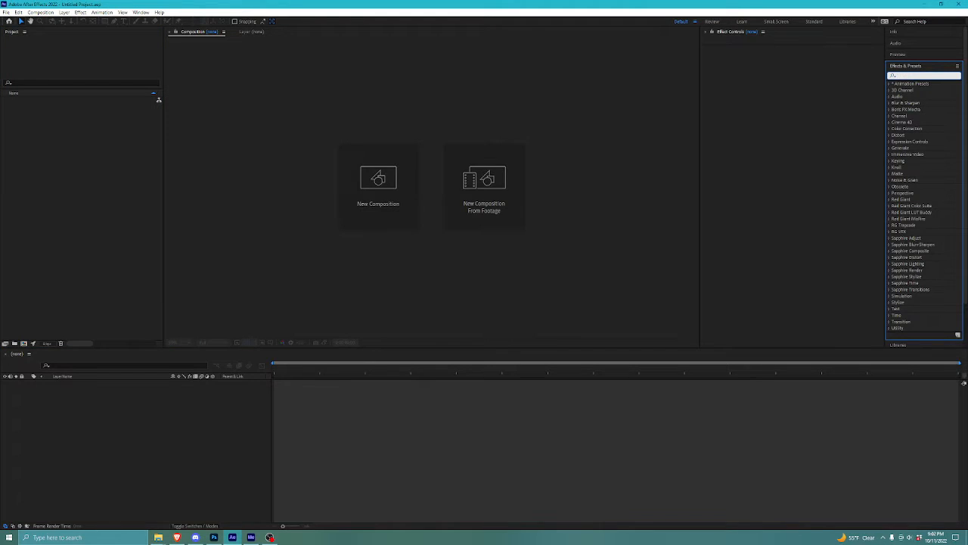
click(530, 439)
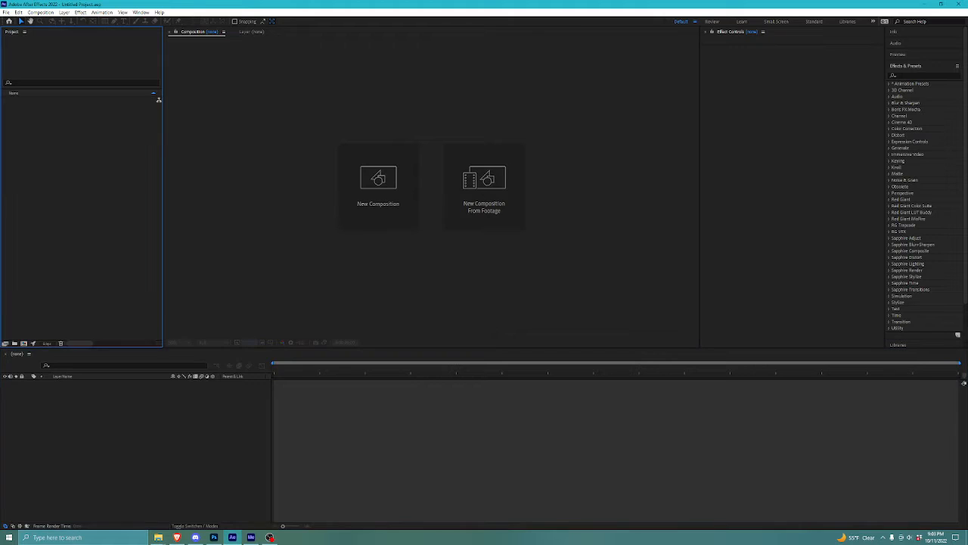
Step: Import the tropic-hero image from the Assets folder into the project as footage
click(6, 12)
mouse_move(45, 118)
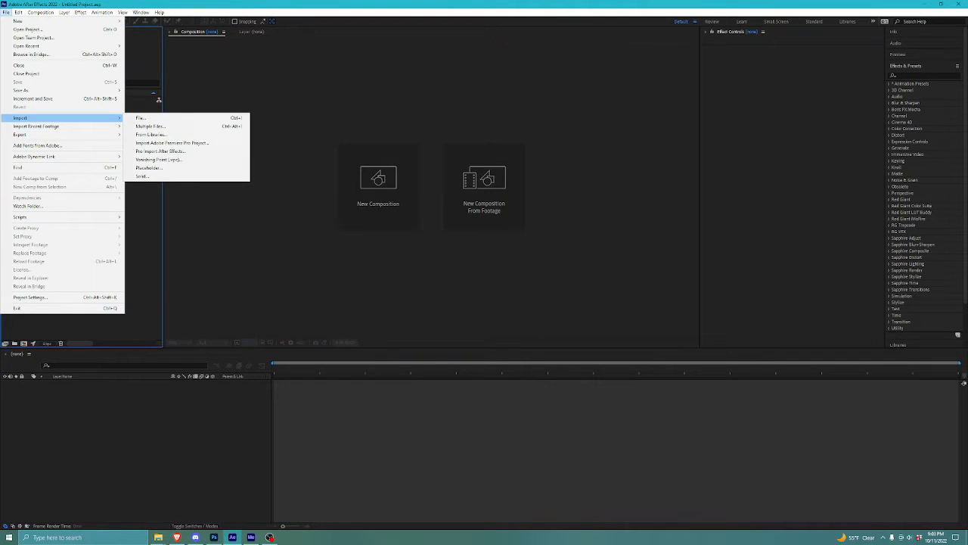
click(144, 118)
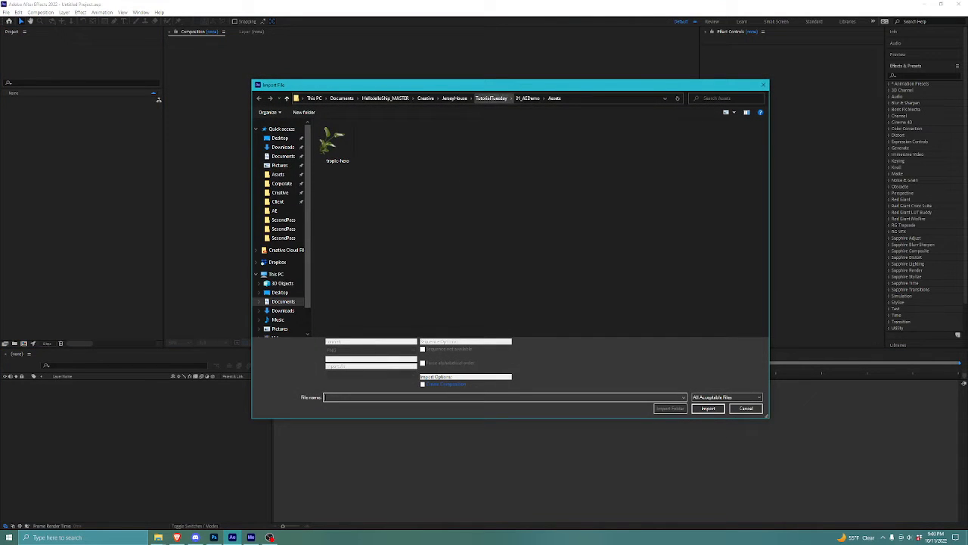
click(337, 142)
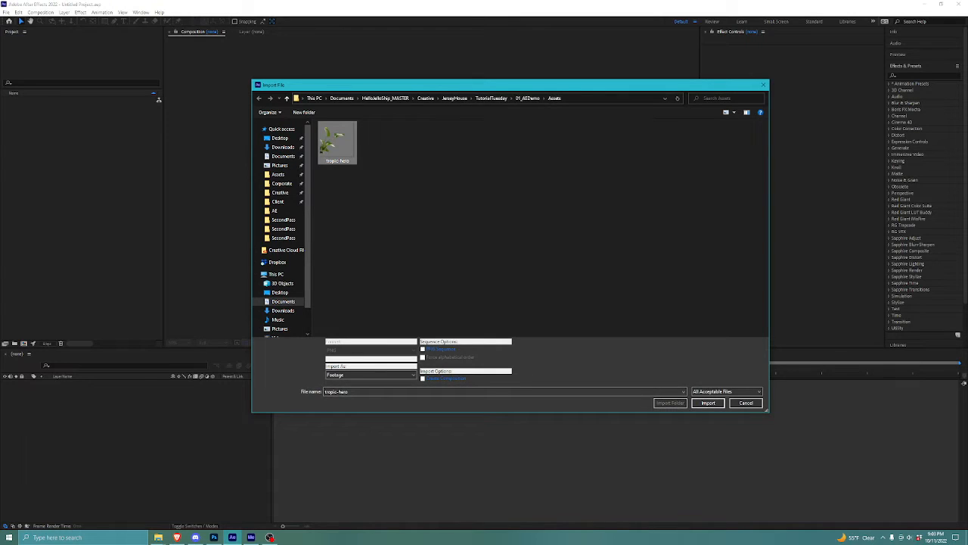
click(708, 408)
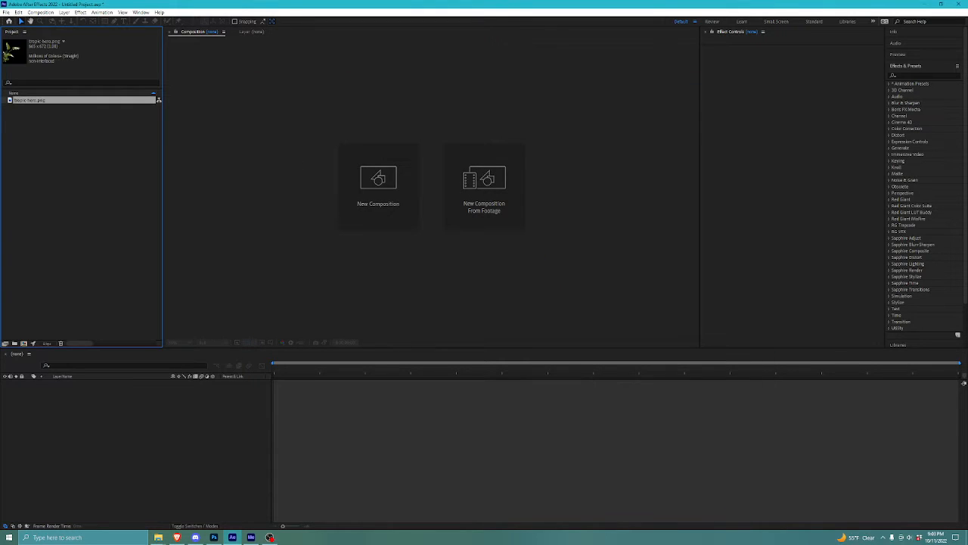
drag(30, 100, 57, 101)
click(65, 143)
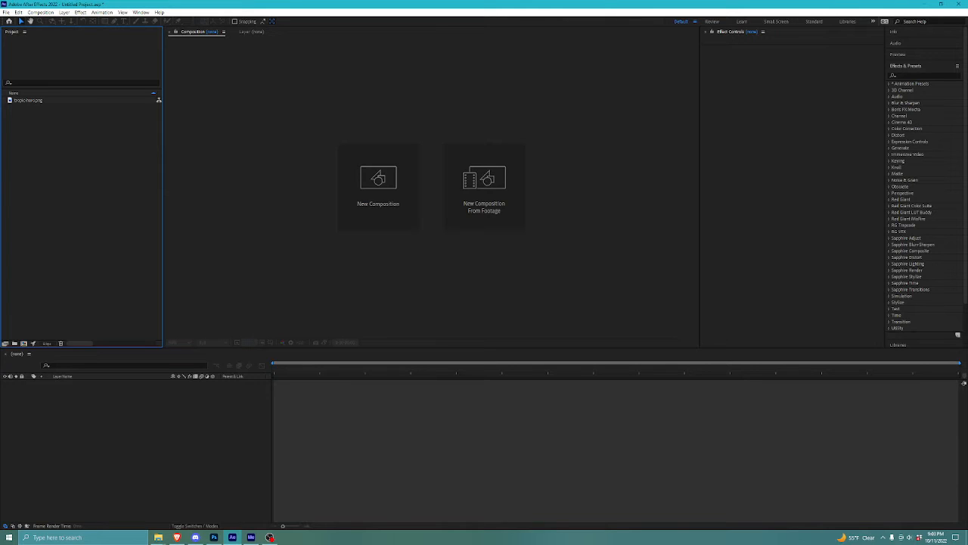
Step: Search the effects for glow and try to apply the Sapphire Lighting effect S_Glow without a composition
click(924, 76)
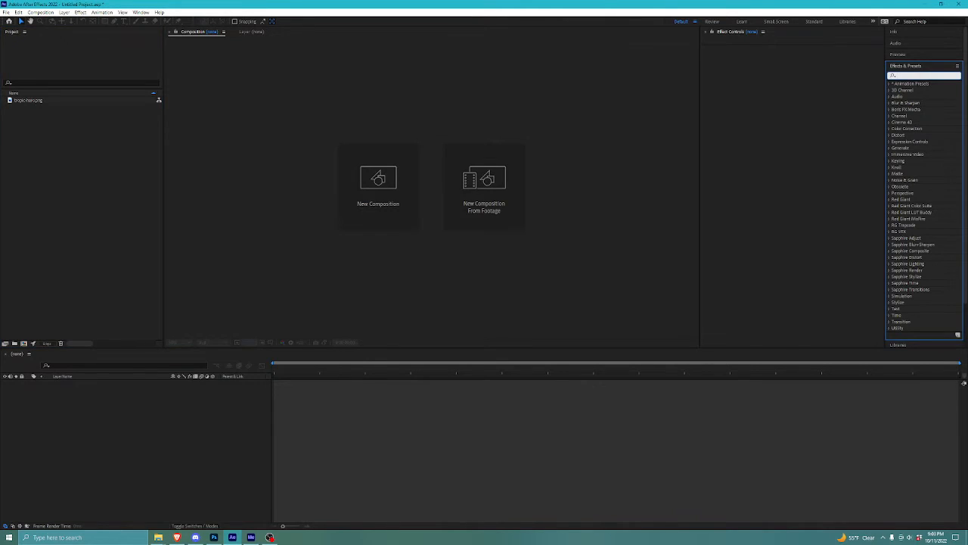
text(glow)
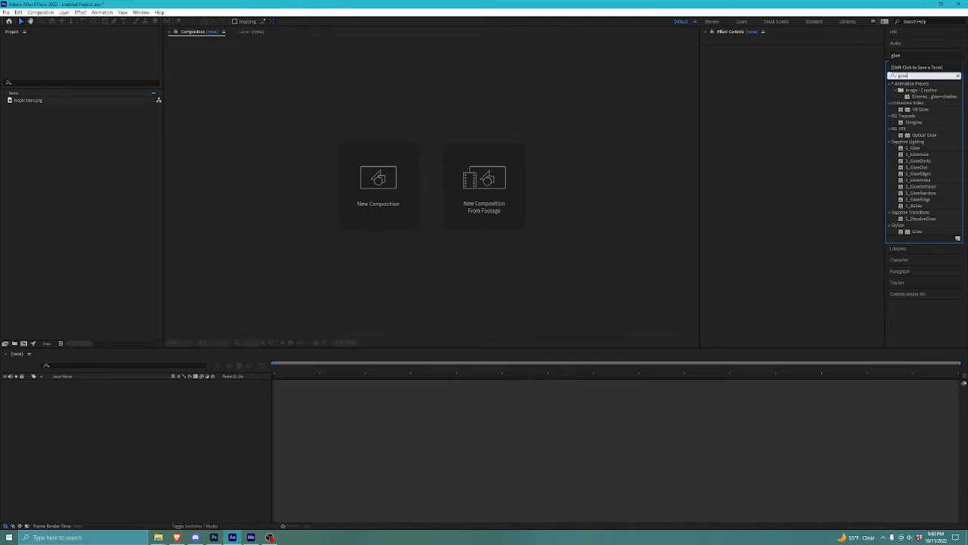
drag(914, 148, 804, 91)
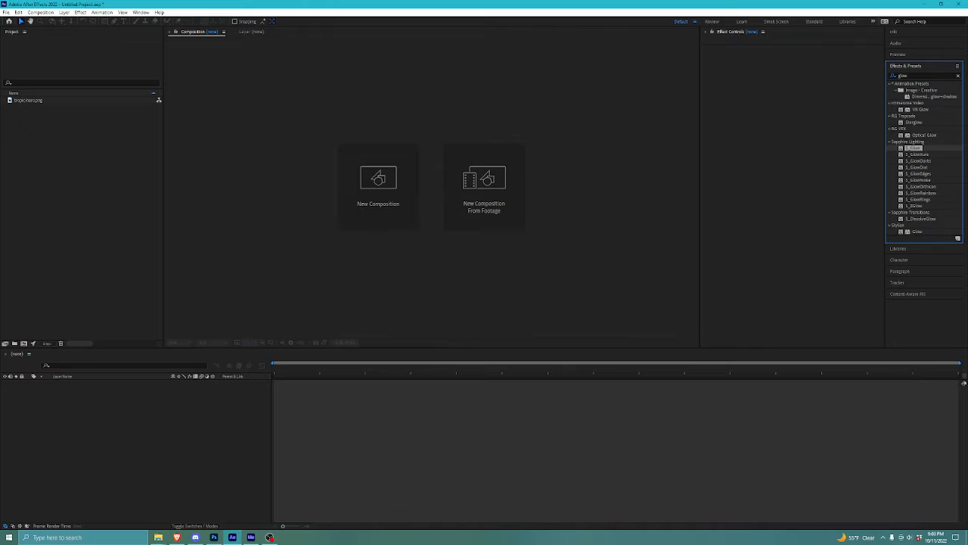
Step: Create a 1920 x 1080 composition at 23.976 fps with the default settings and add a dark royal blue solid layer
click(378, 186)
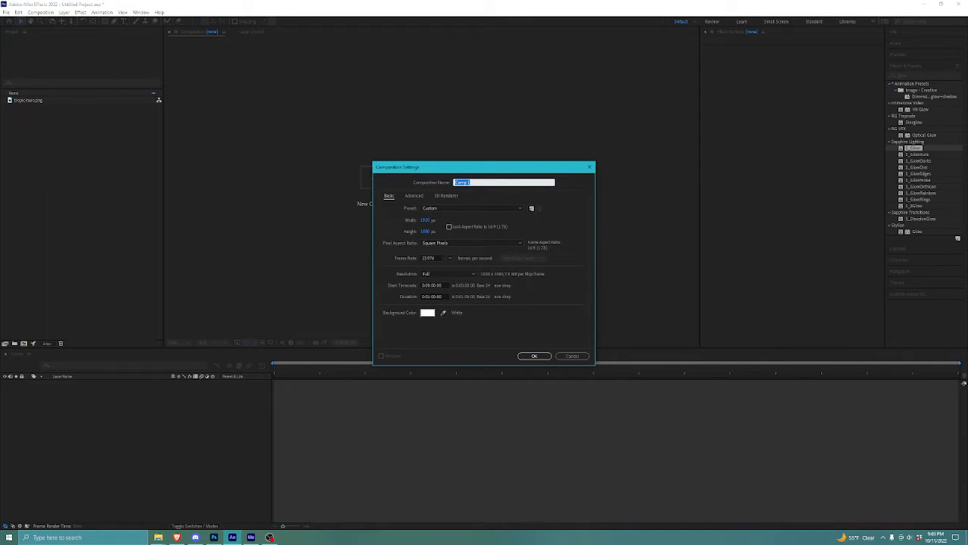
click(535, 356)
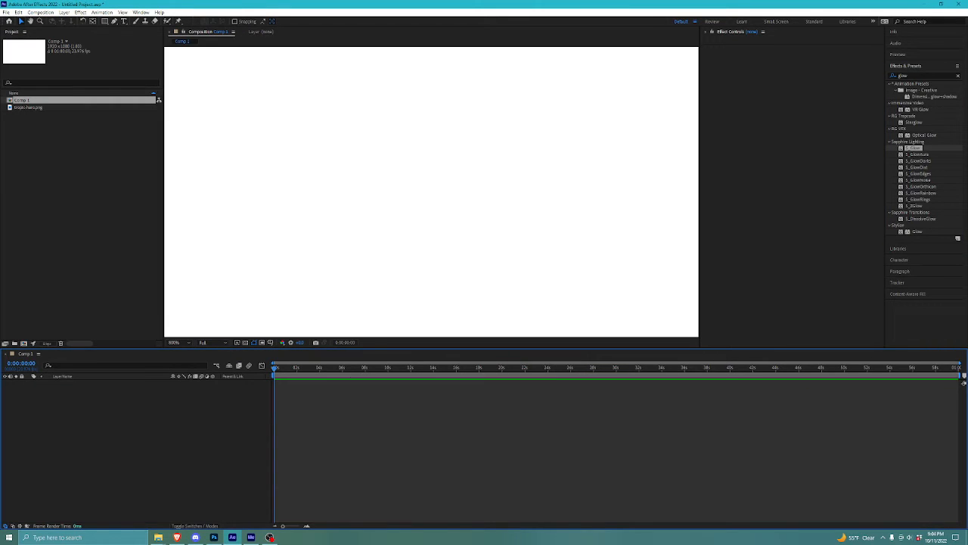
right_click(674, 408)
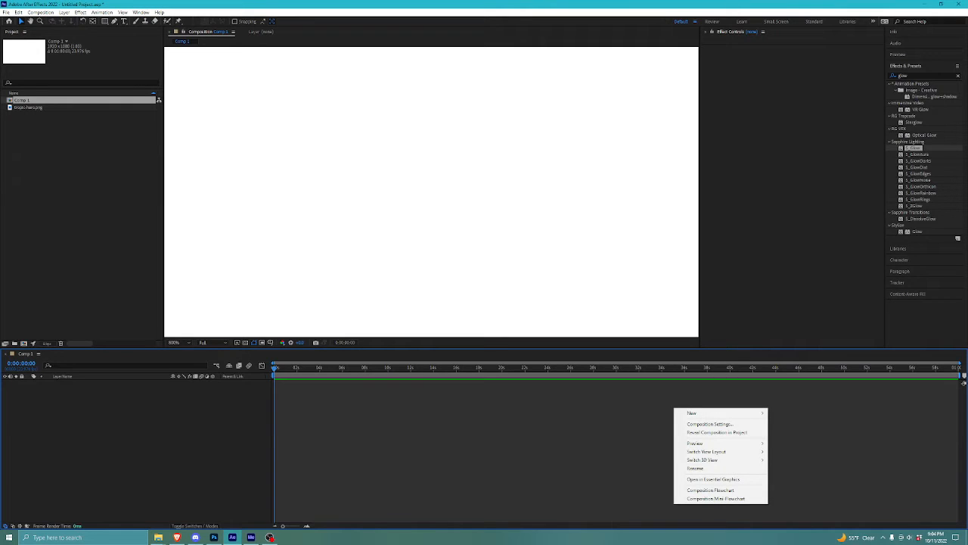
mouse_move(692, 413)
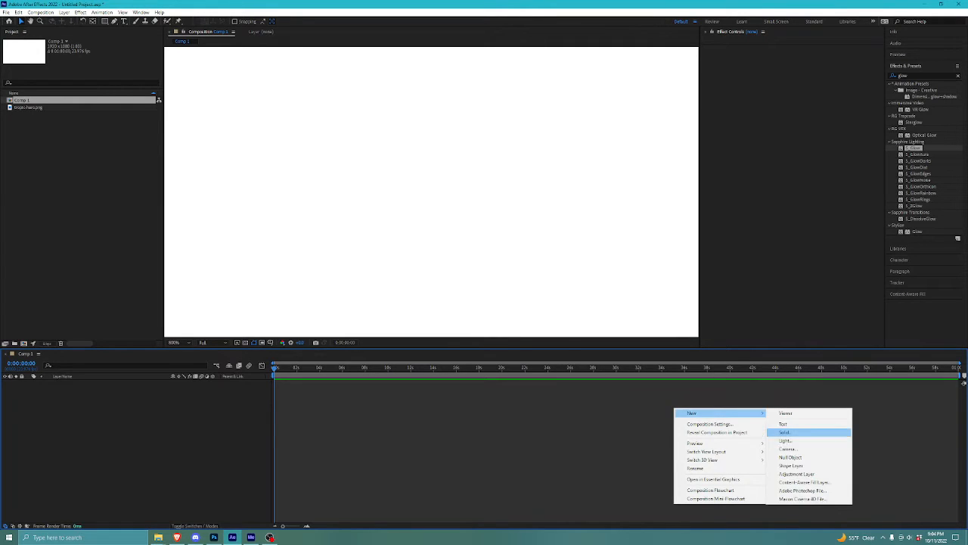
click(791, 431)
key(Return)
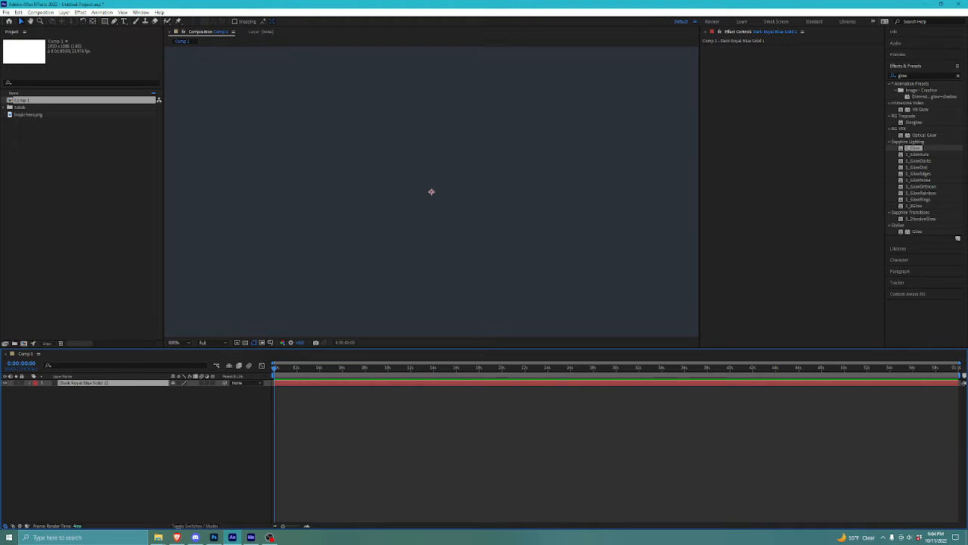
Step: Apply the Sapphire Lighting effect S_Glow to the solid layer and select the effects search term for replacement
drag(914, 148, 773, 90)
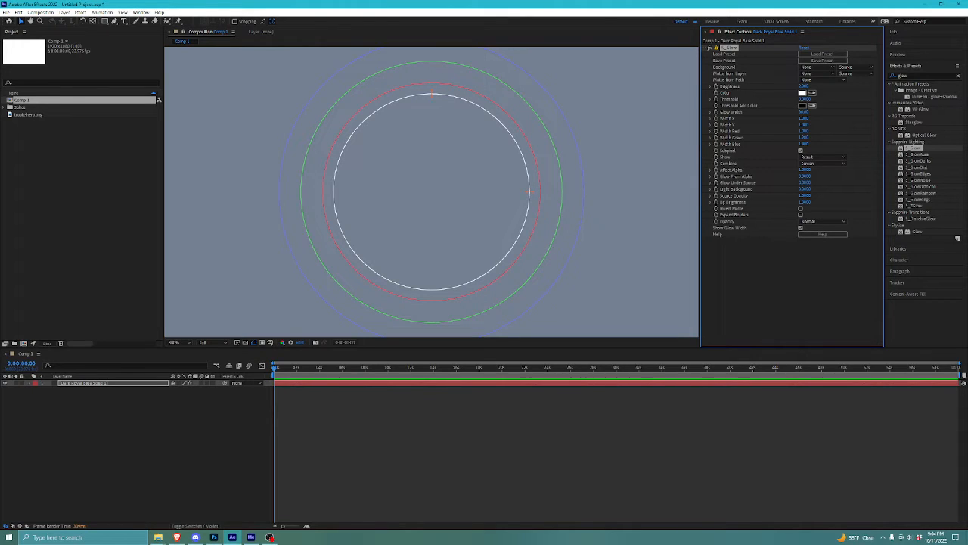
click(914, 148)
key(ctrl+f)
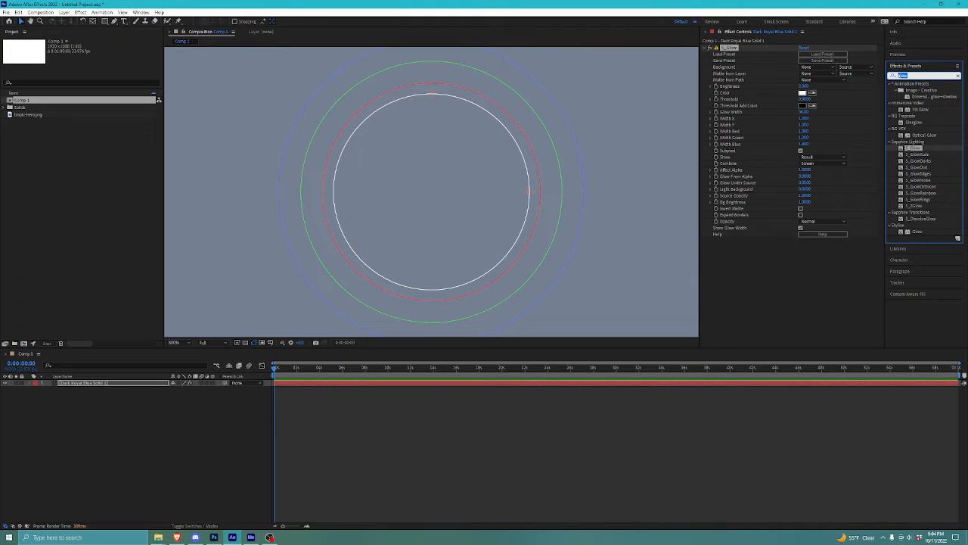
Step: Clear the effects search and remove the S_Glow effect from the dark royal blue solid layer
key(BackSpace)
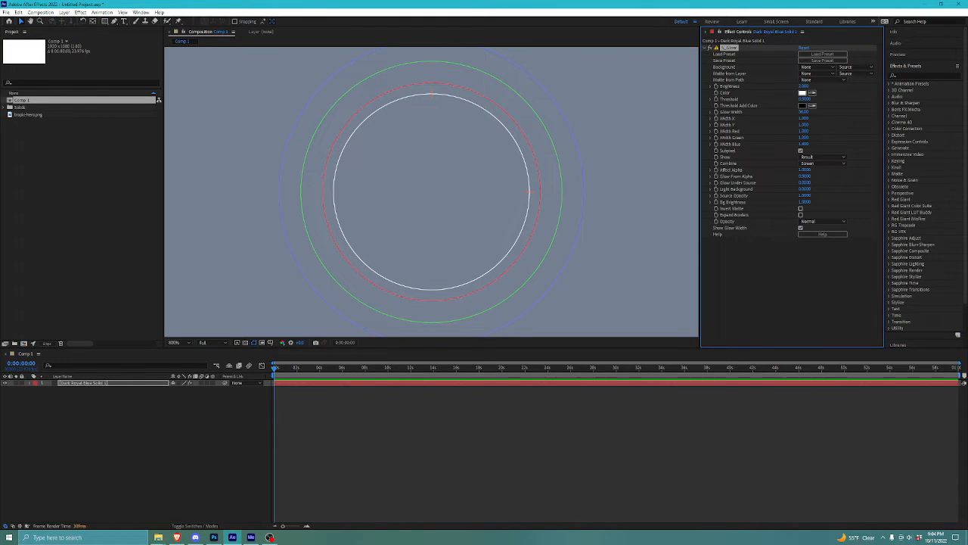
key(Delete)
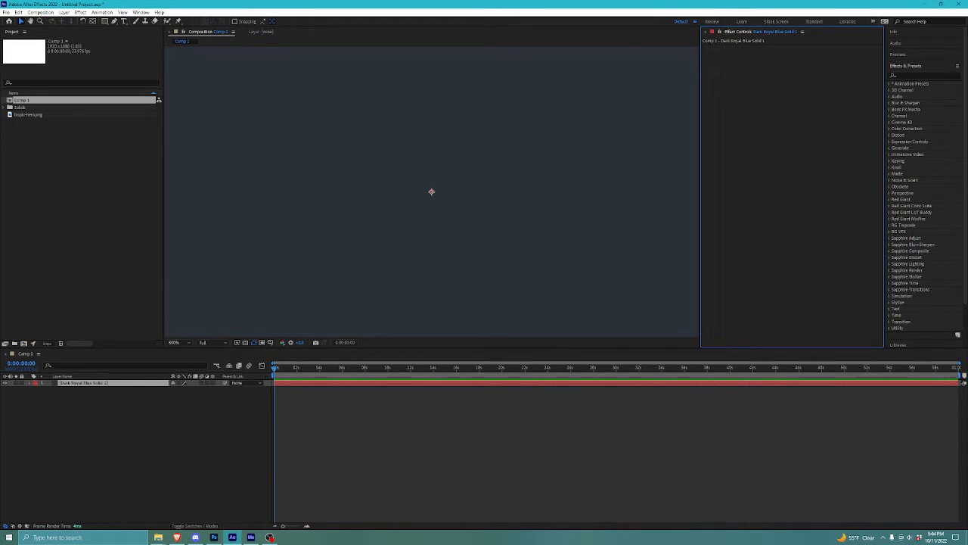
Step: Look through the Audio, Info, Effects & Presets, Tracker, Character and Preview panels one after another
key(ctrl+4)
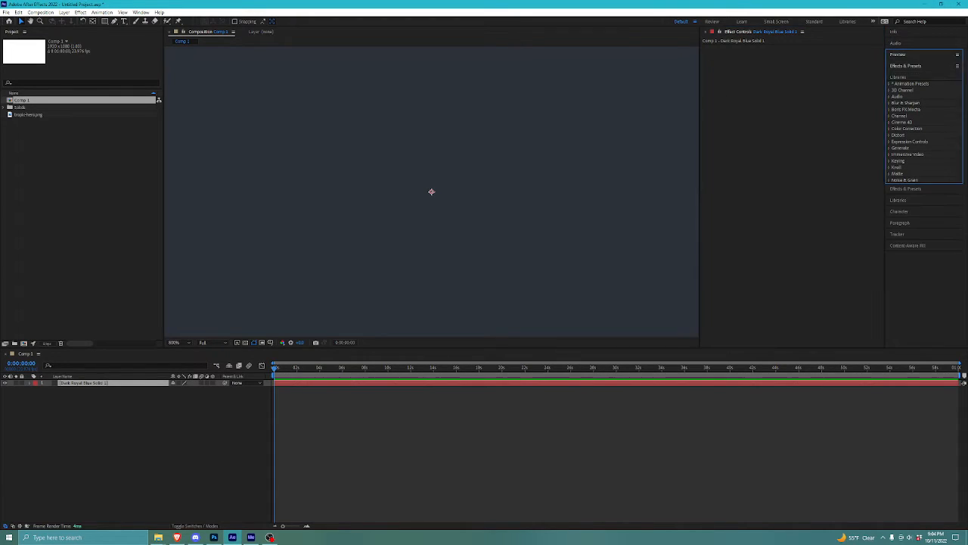
key(ctrl+2)
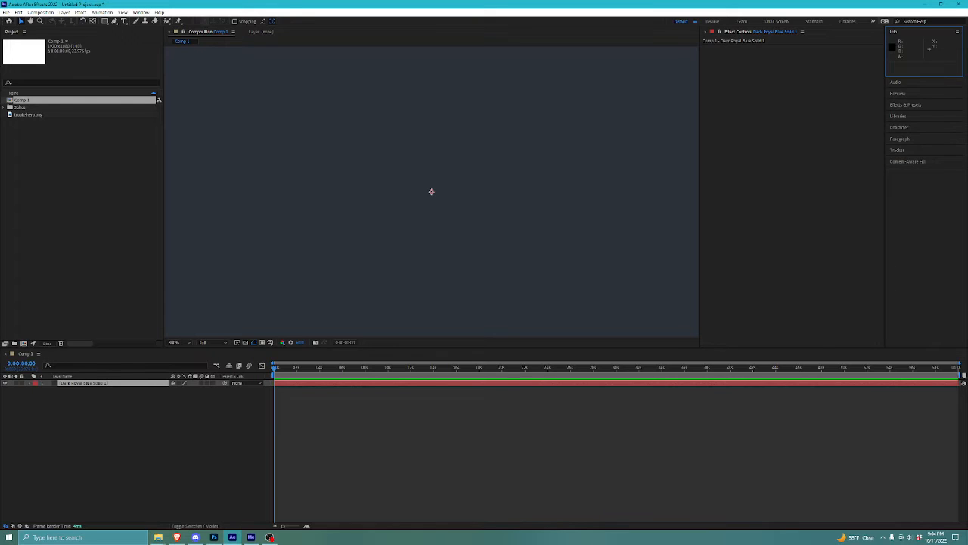
key(ctrl+5)
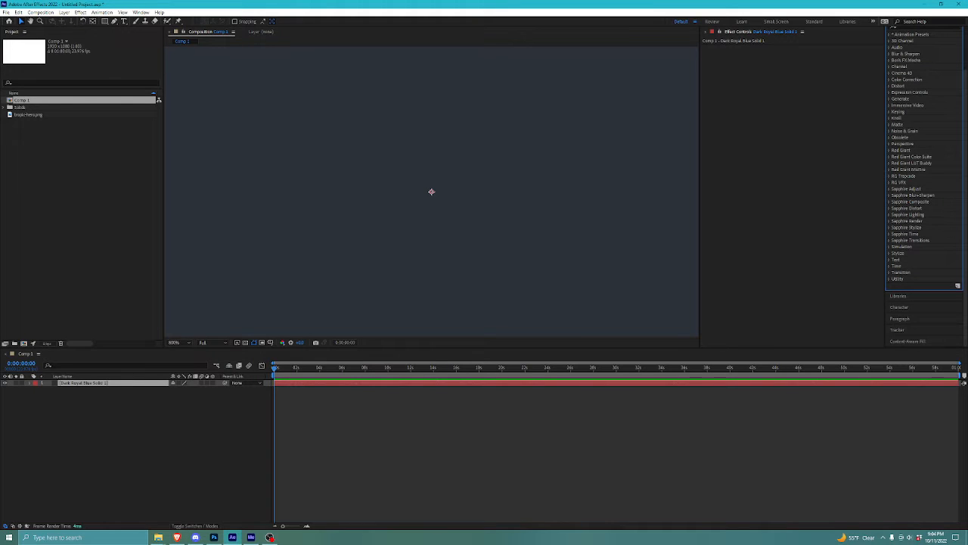
click(897, 330)
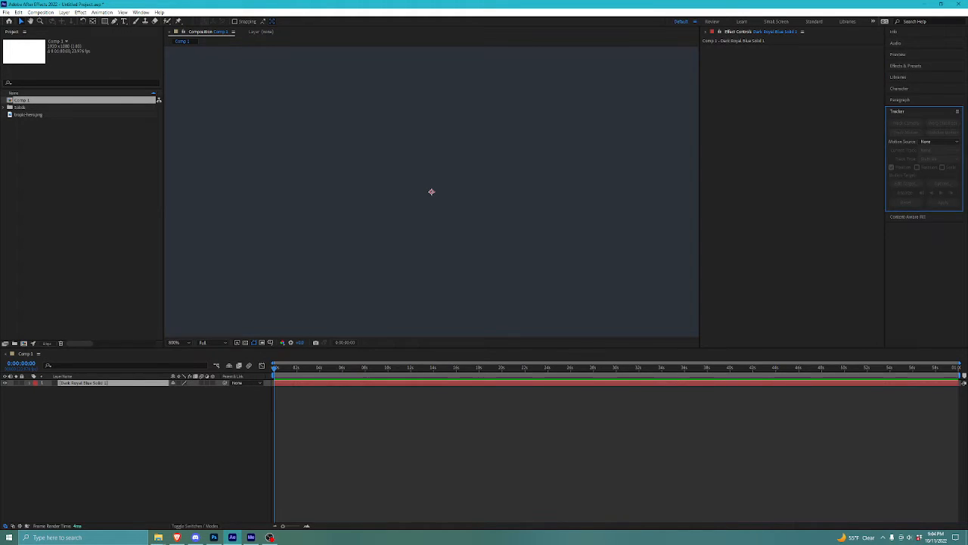
key(ctrl+6)
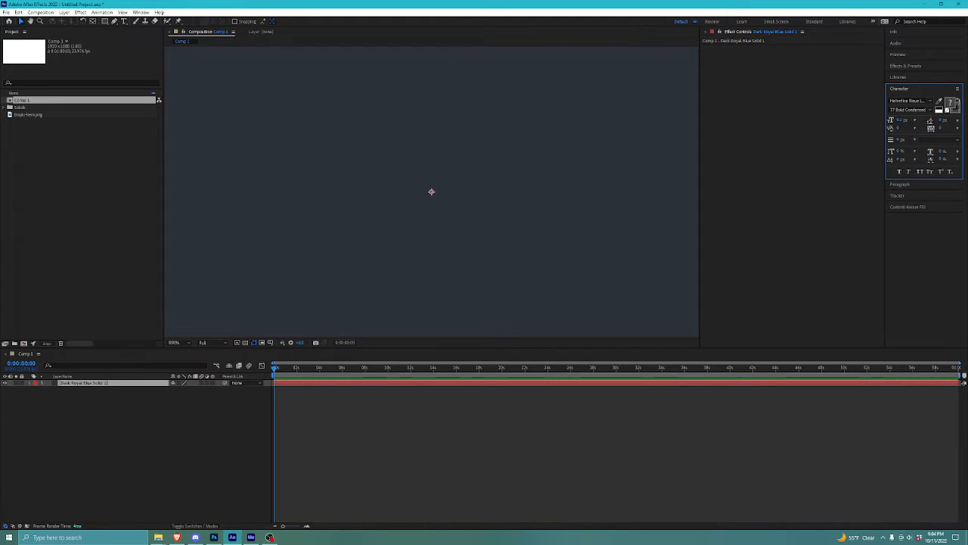
click(454, 446)
click(431, 192)
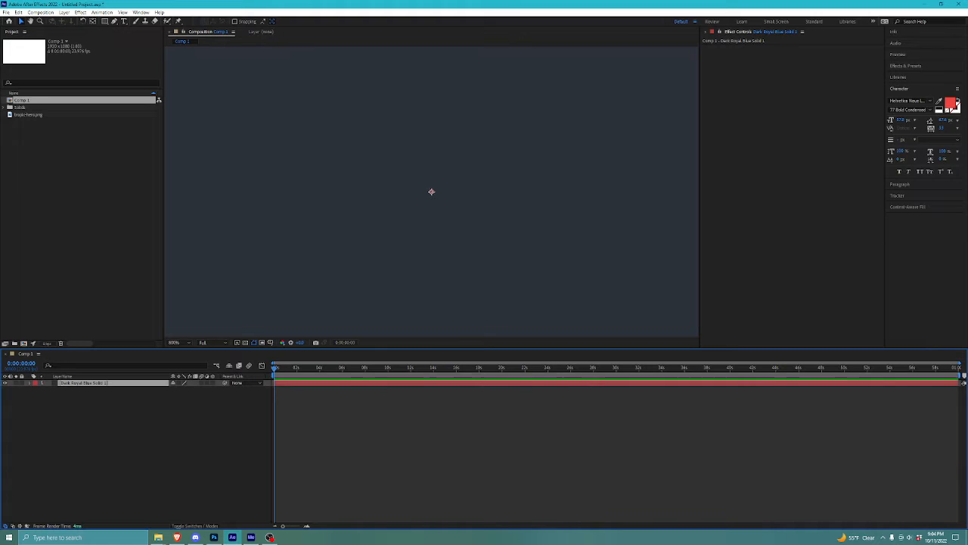
key(ctrl+3)
key(ctrl+4)
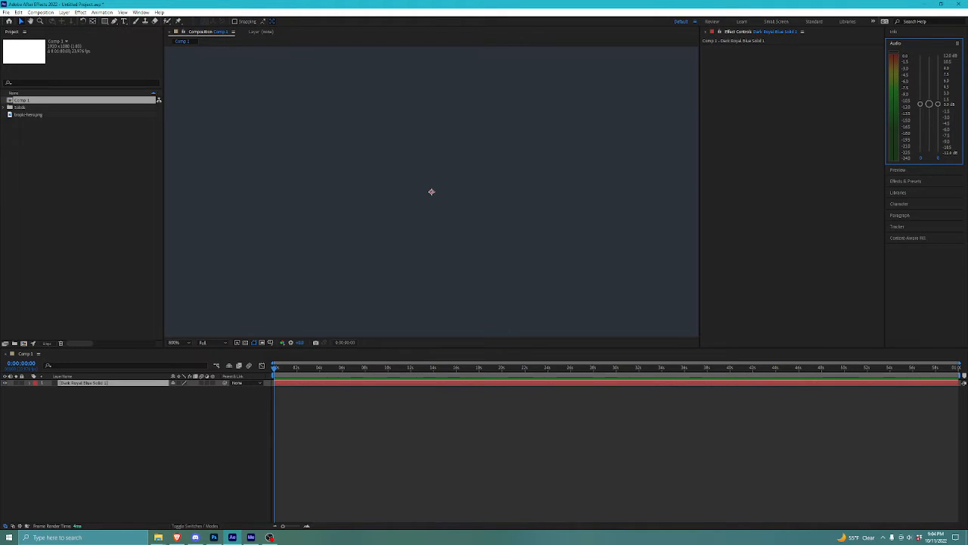
key(ctrl+2)
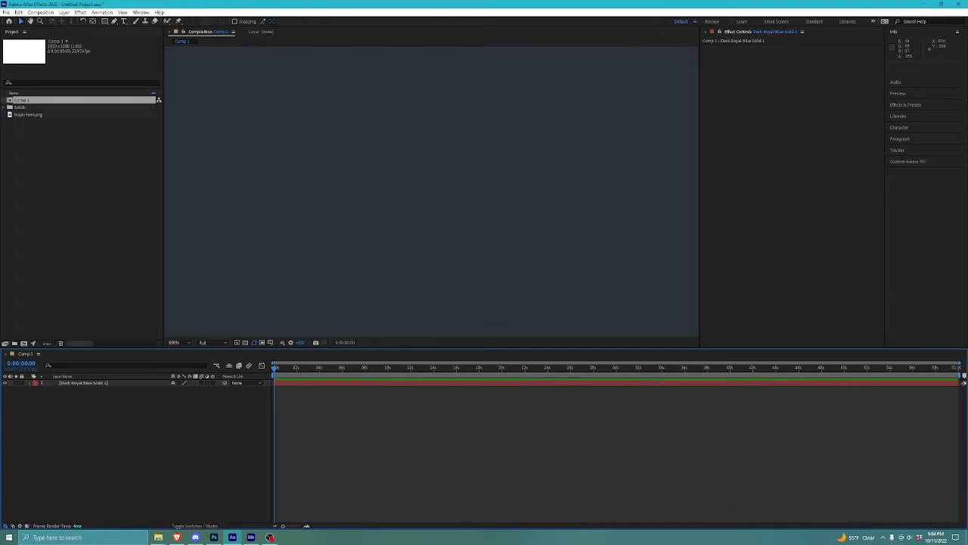
click(141, 12)
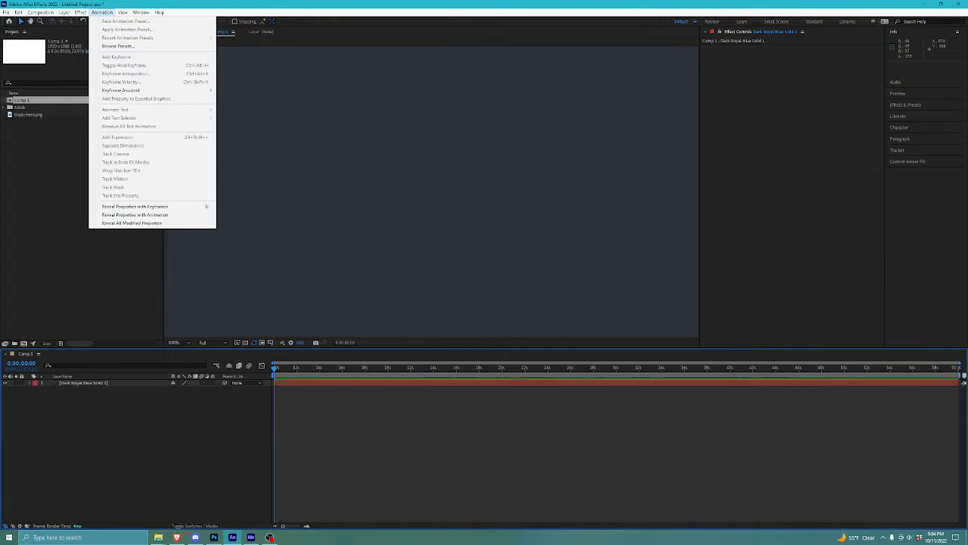
key(Escape)
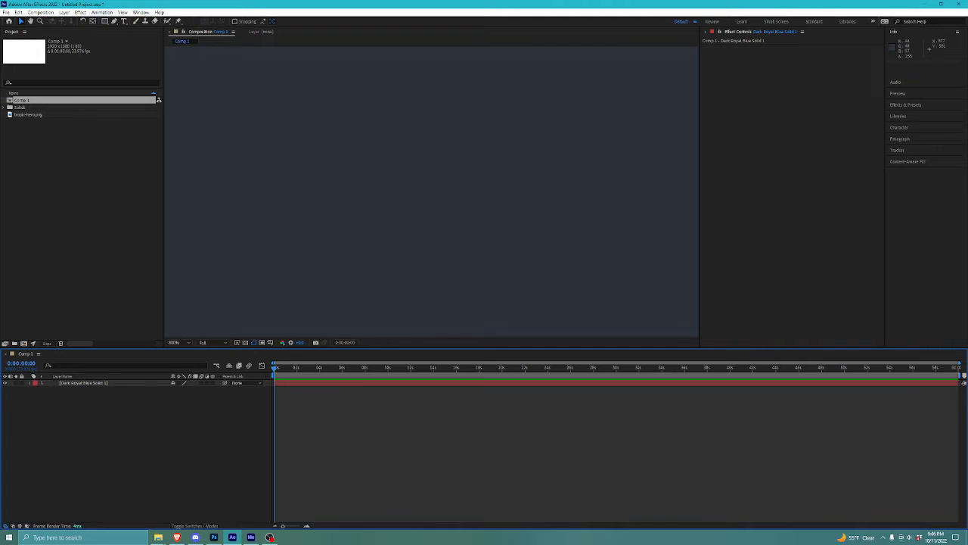
click(40, 12)
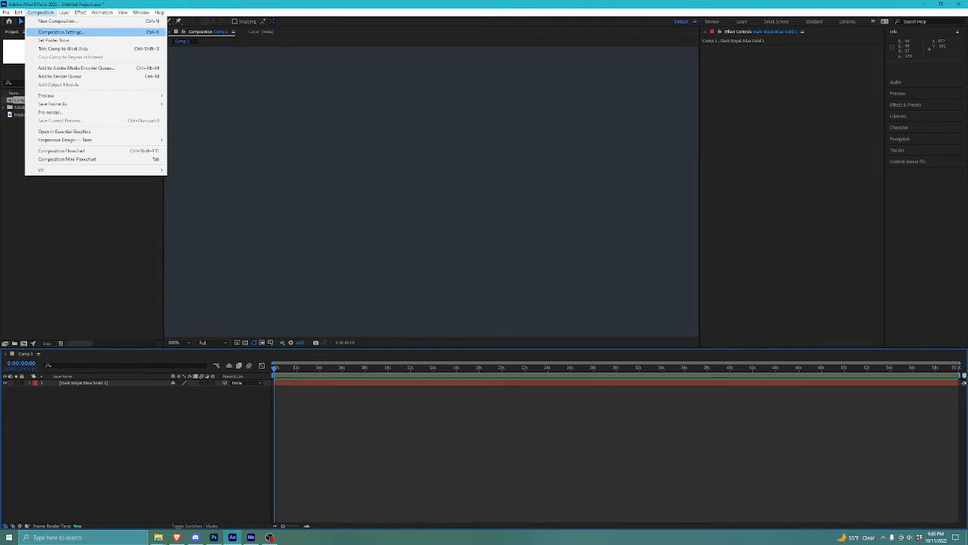
mouse_move(64, 12)
mouse_move(102, 12)
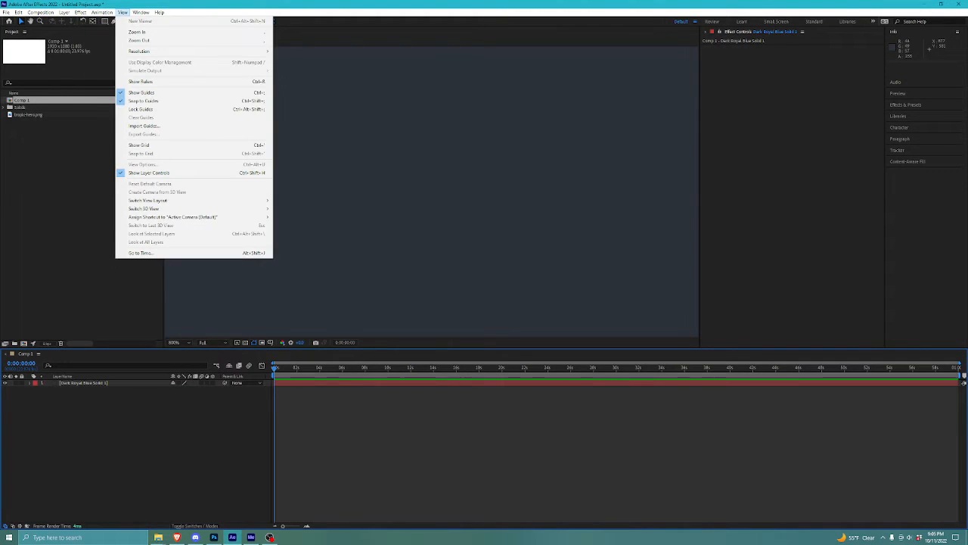
mouse_move(141, 12)
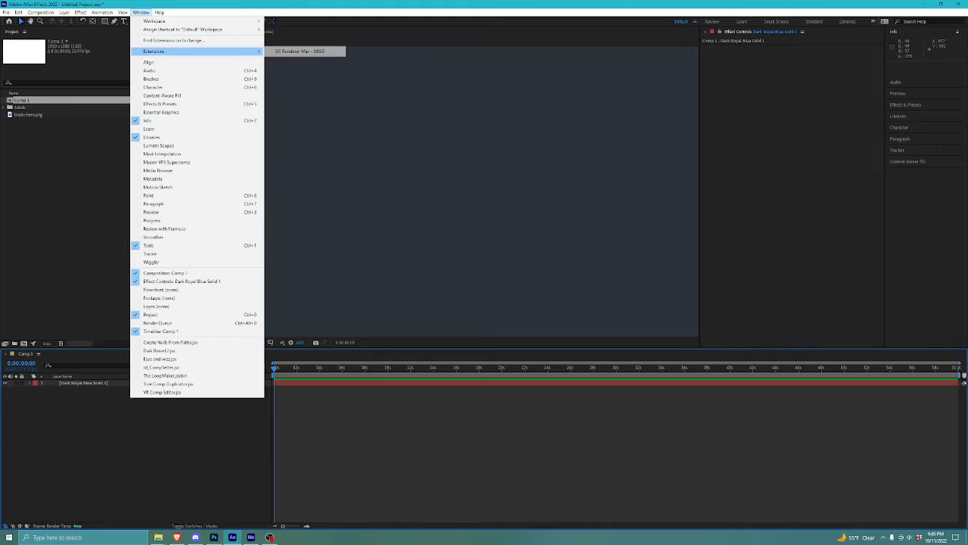
key(Escape)
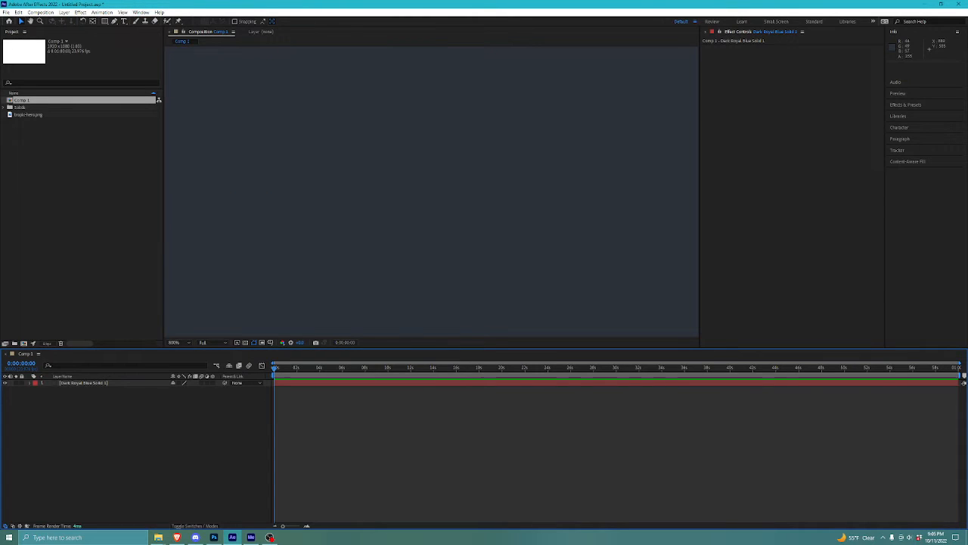
Step: Delete the composition Comp 1 from the project
click(81, 204)
click(21, 100)
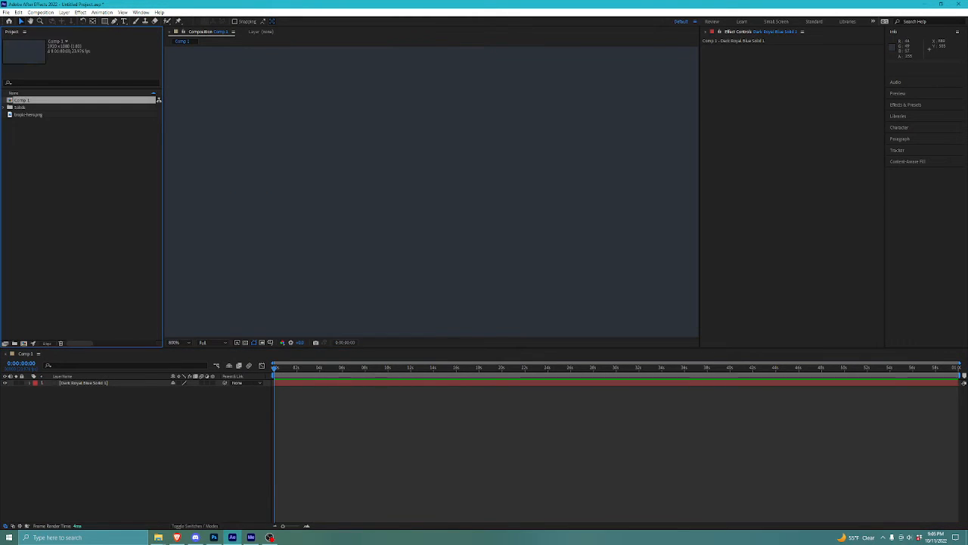
key(Delete)
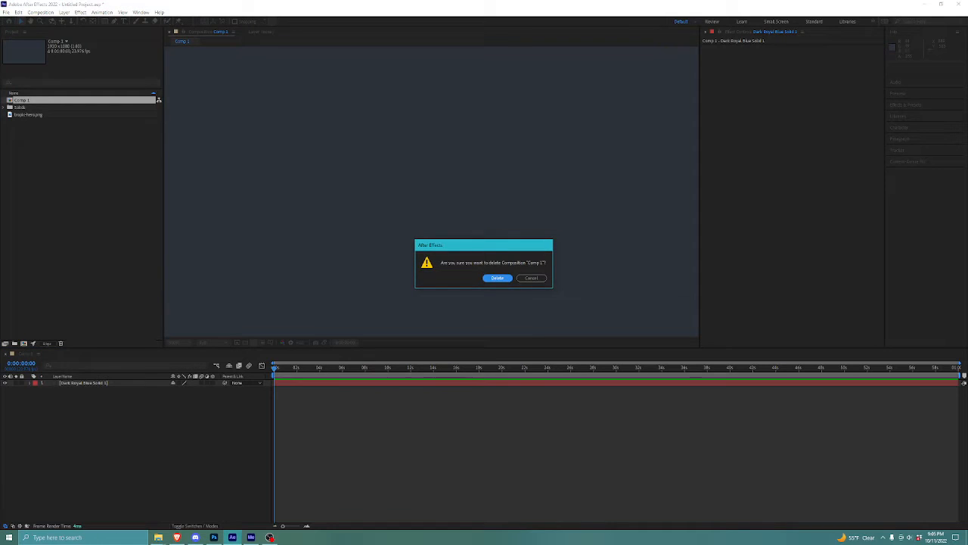
key(Return)
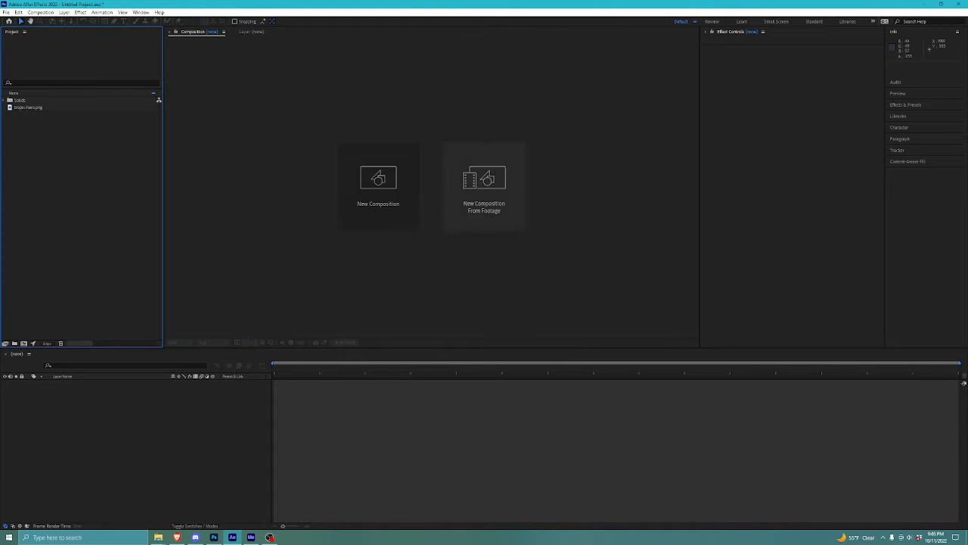
Step: Create a 1920 x 1080 composition at 23.976 fps with a duration of 0:01:00:00 and a white background
click(432, 227)
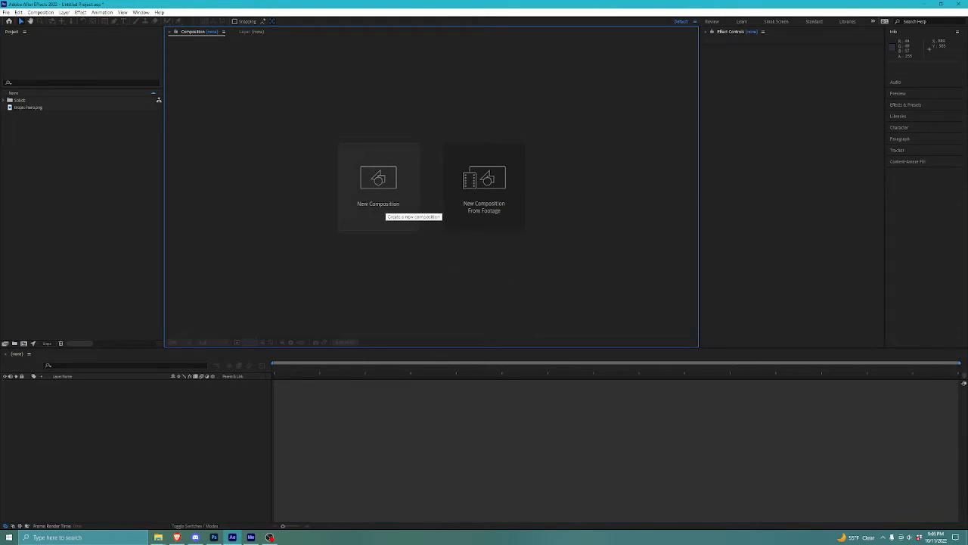
click(382, 205)
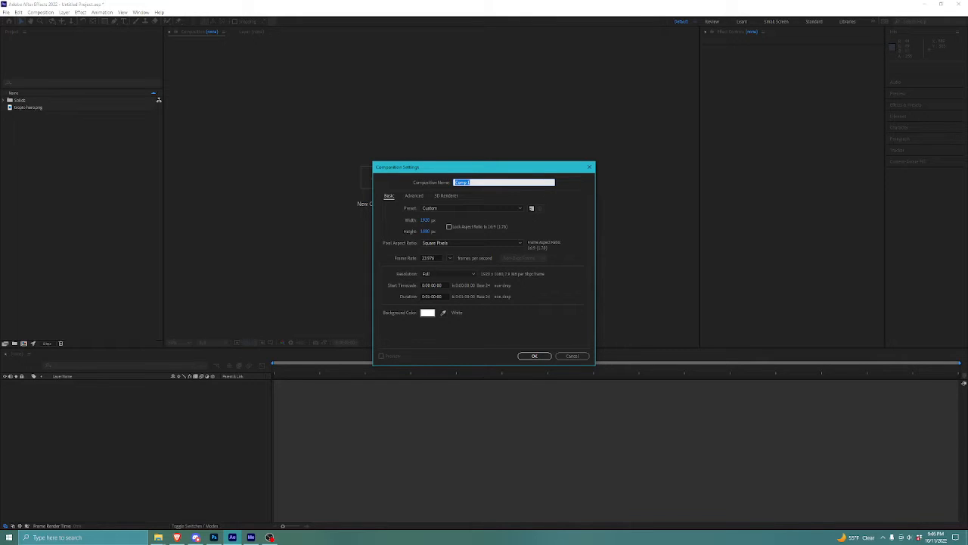
click(431, 258)
click(499, 220)
click(500, 183)
click(435, 258)
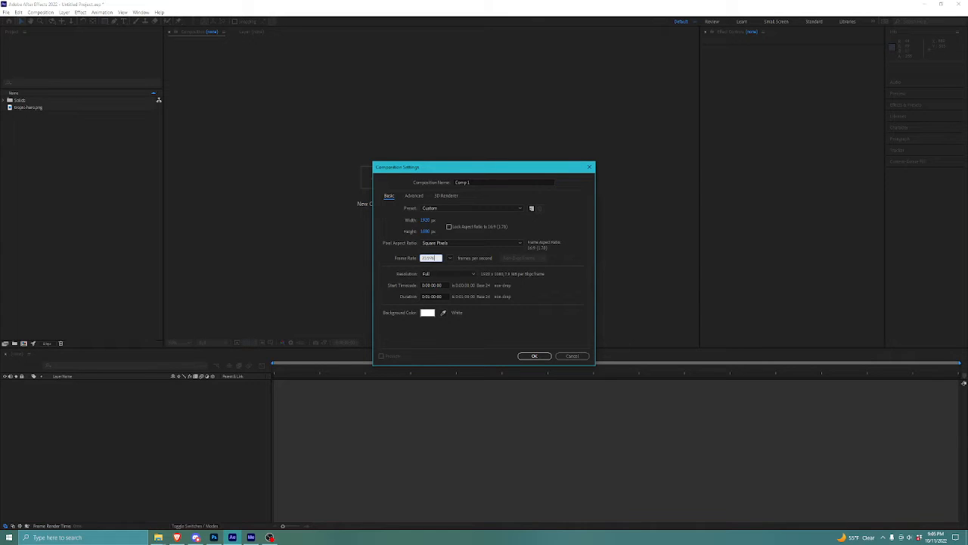
key(Tab)
key(Tab)
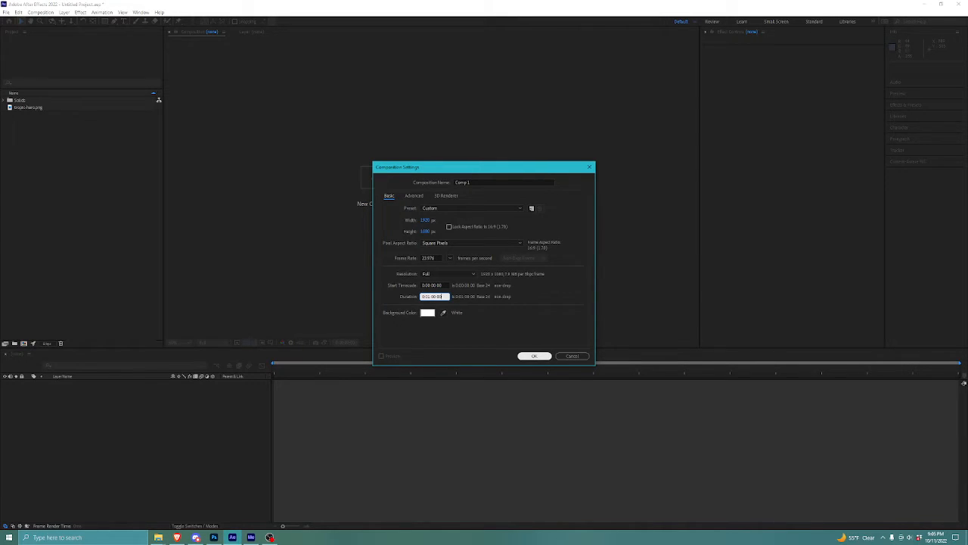
key(Return)
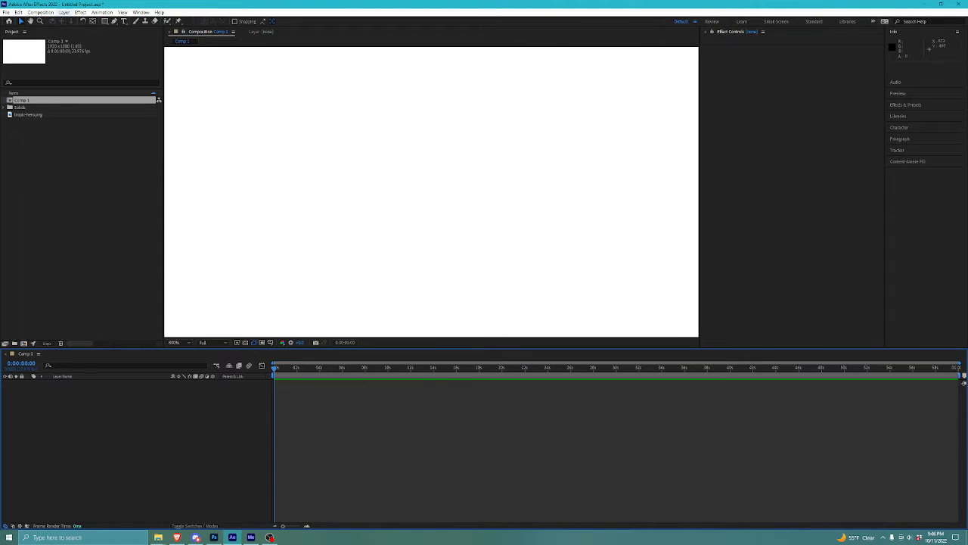
Step: Add a solid layer at the composition's size with the colour set to black (000000)
click(65, 12)
mouse_move(76, 22)
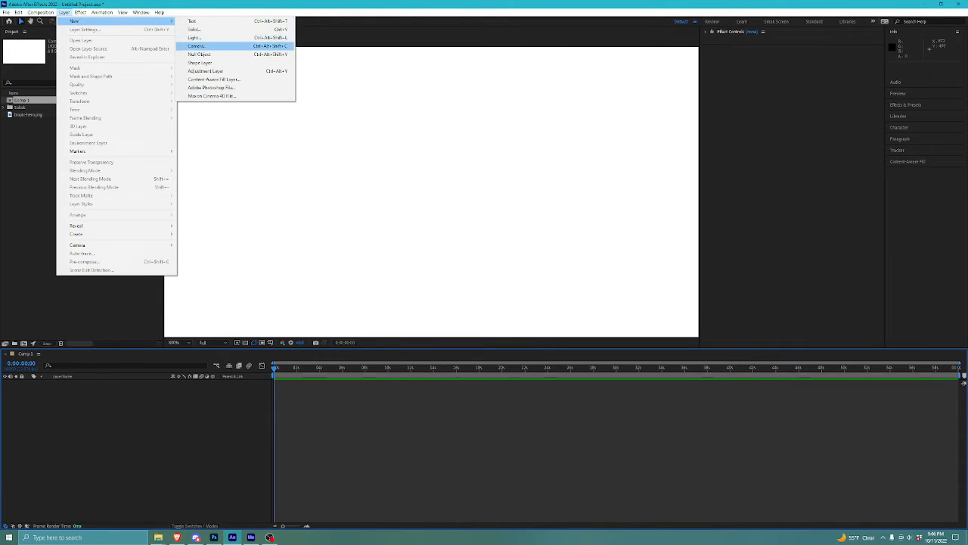
click(194, 29)
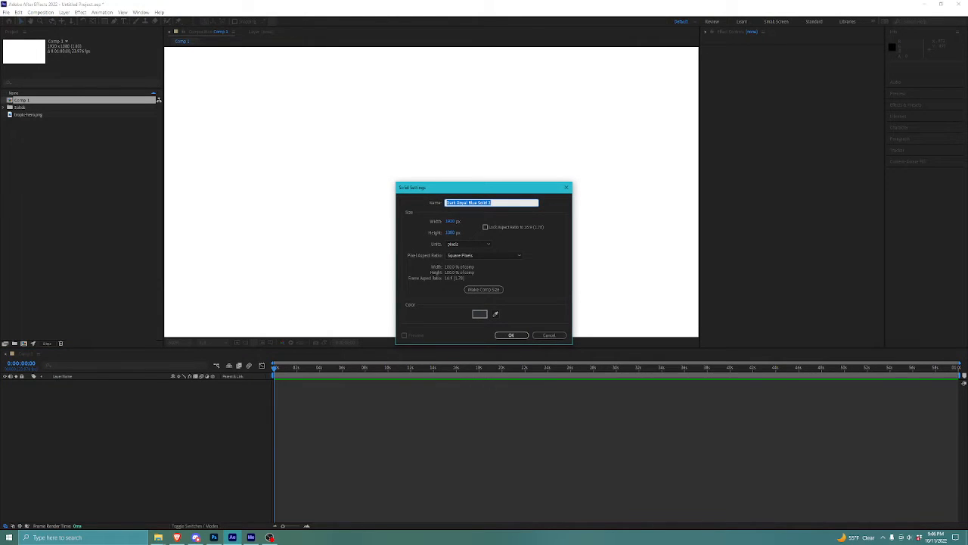
click(480, 313)
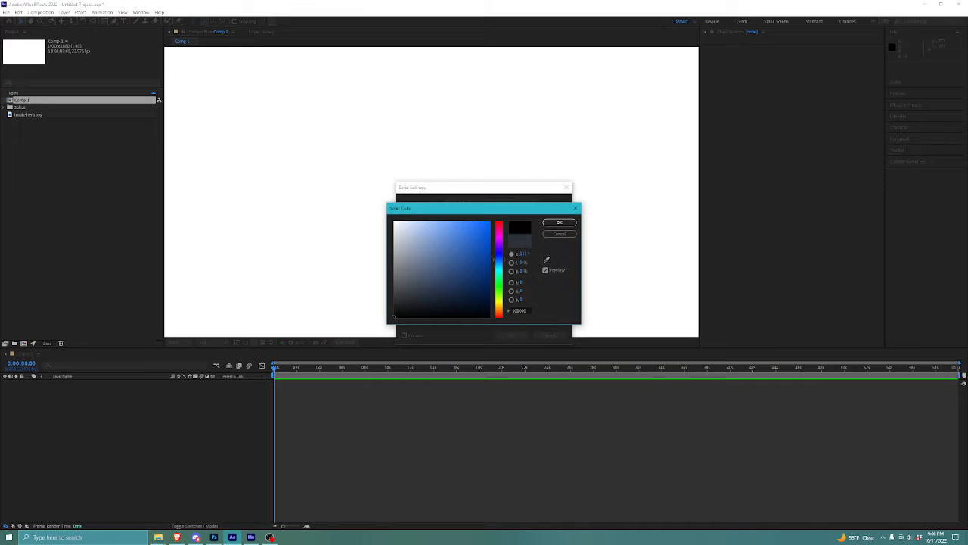
click(559, 222)
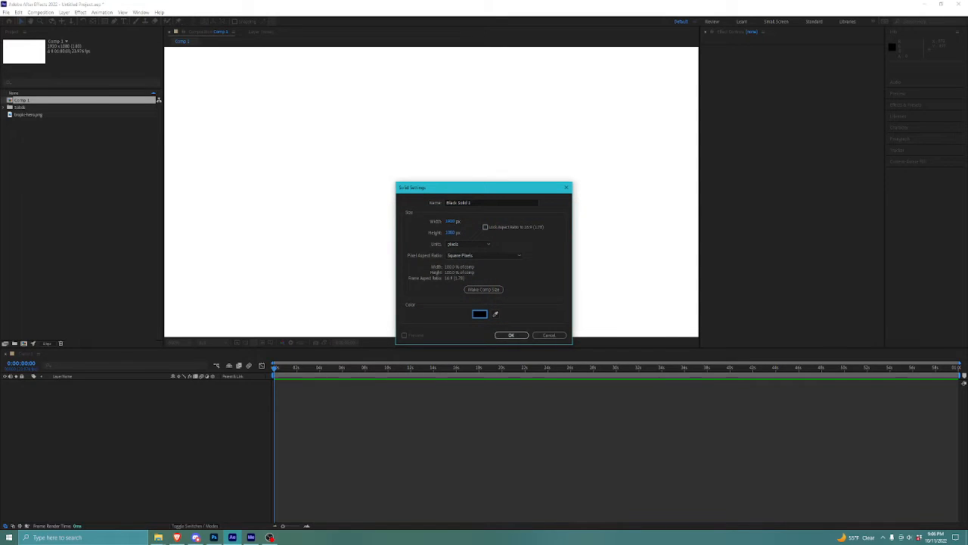
click(511, 334)
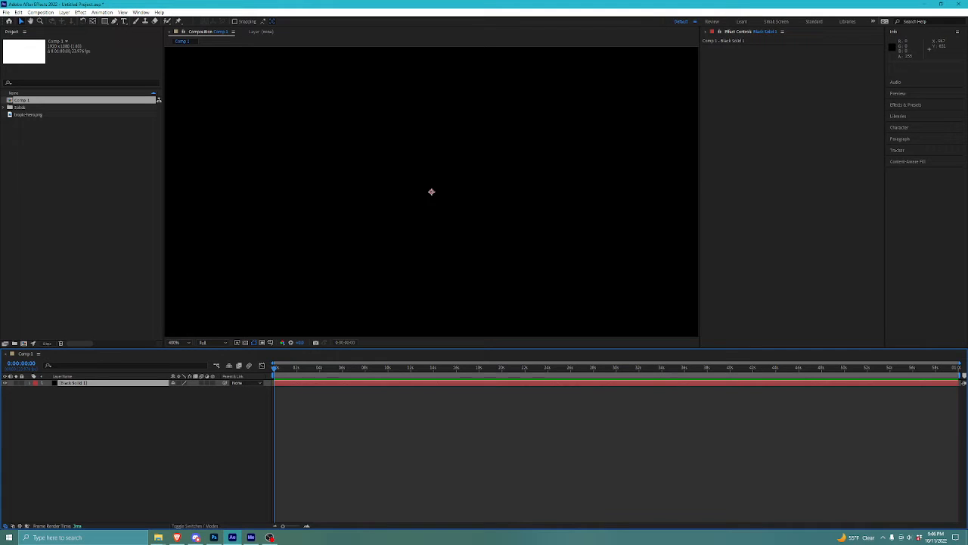
Step: Set the composition viewer's magnification to Fit up to 100% and deselect the black solid layer
click(74, 383)
scroll(431, 191, down, 6)
scroll(431, 192, up, 2)
click(173, 341)
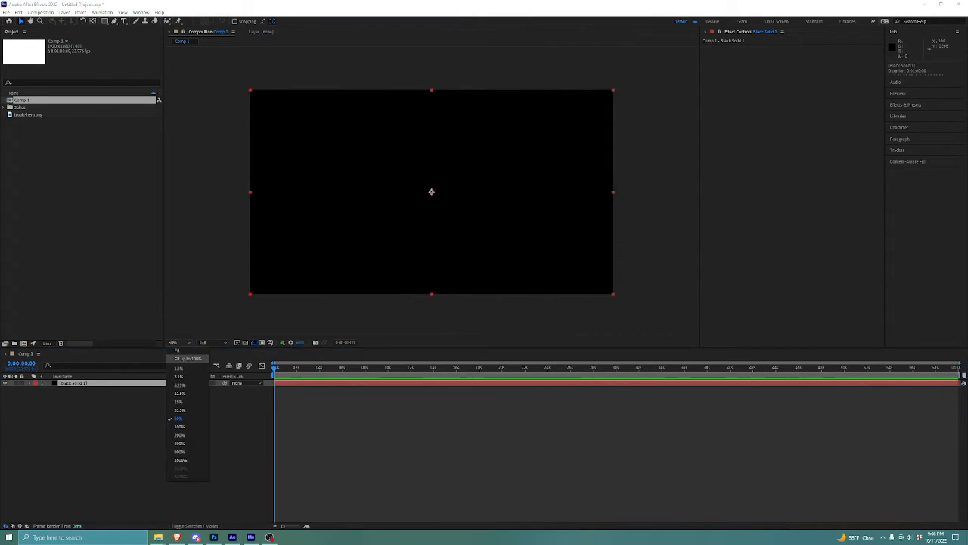
click(186, 358)
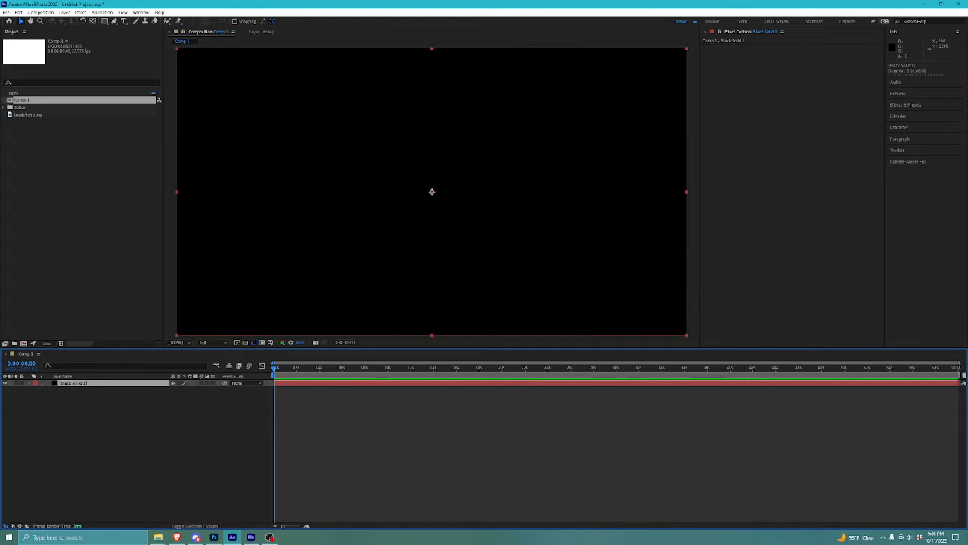
click(152, 431)
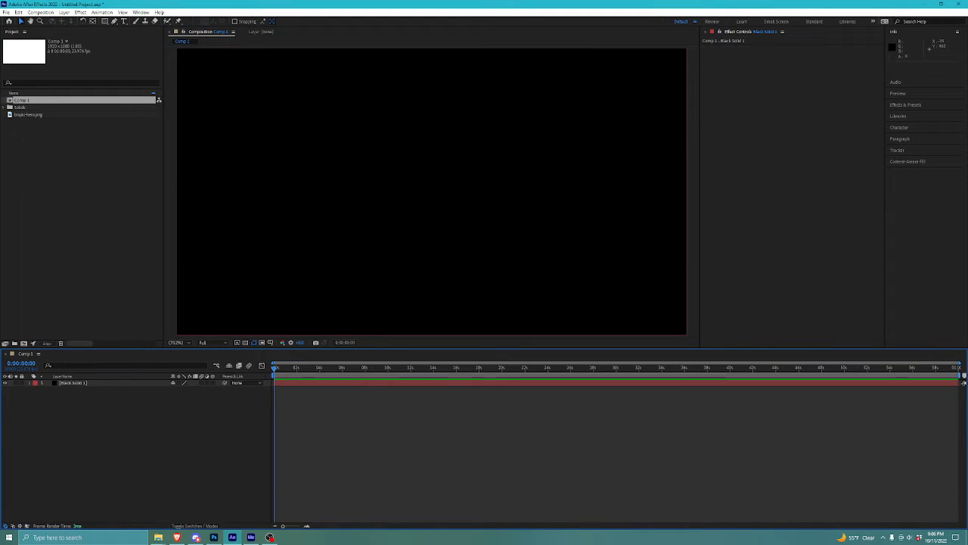
Step: Show the rulers around the composition viewer
click(122, 12)
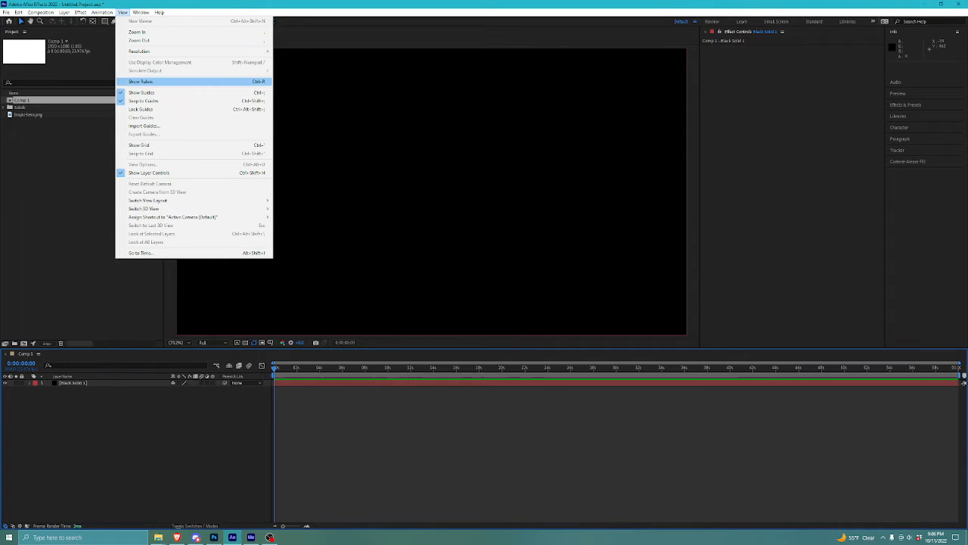
click(140, 81)
mouse_move(424, 49)
mouse_down()
mouse_move(424, 318)
mouse_move(423, 49)
mouse_up()
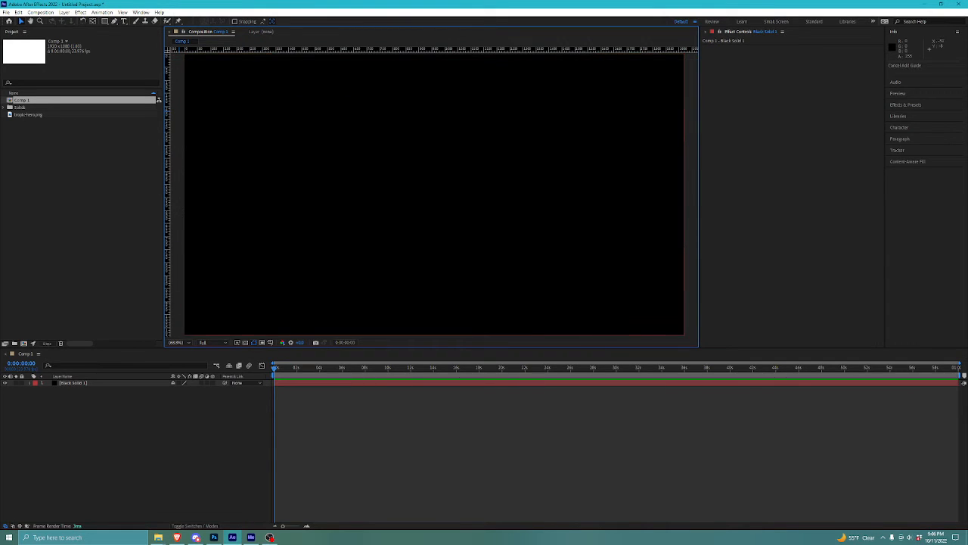
click(140, 12)
mouse_move(122, 12)
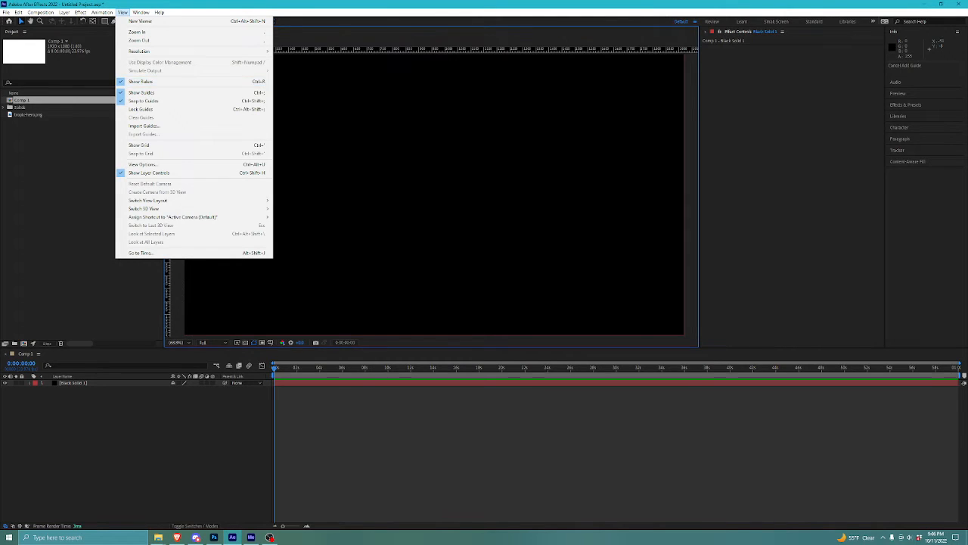
click(219, 296)
click(265, 428)
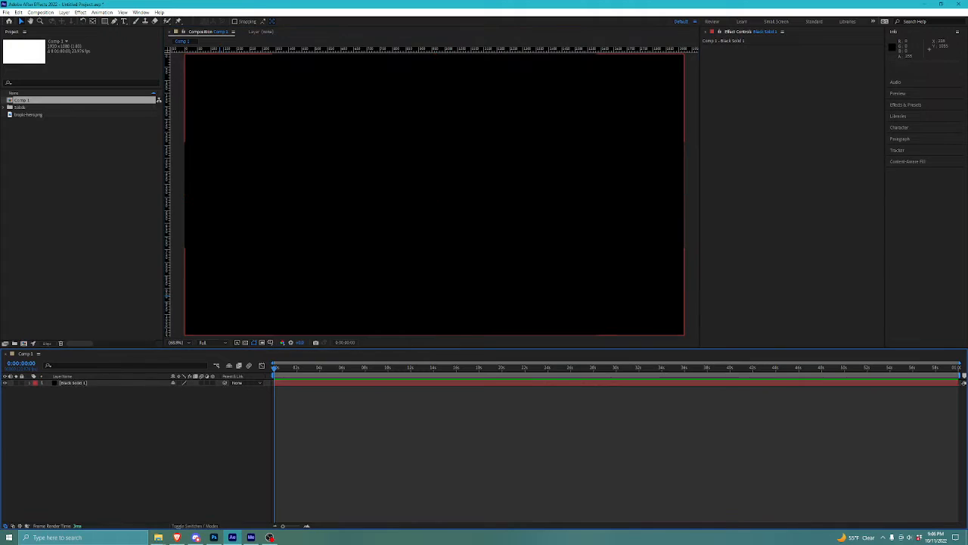
Step: Place a horizontal guide across the lower part of the composition at about 938 px and leave the black solid layer deselected
click(435, 195)
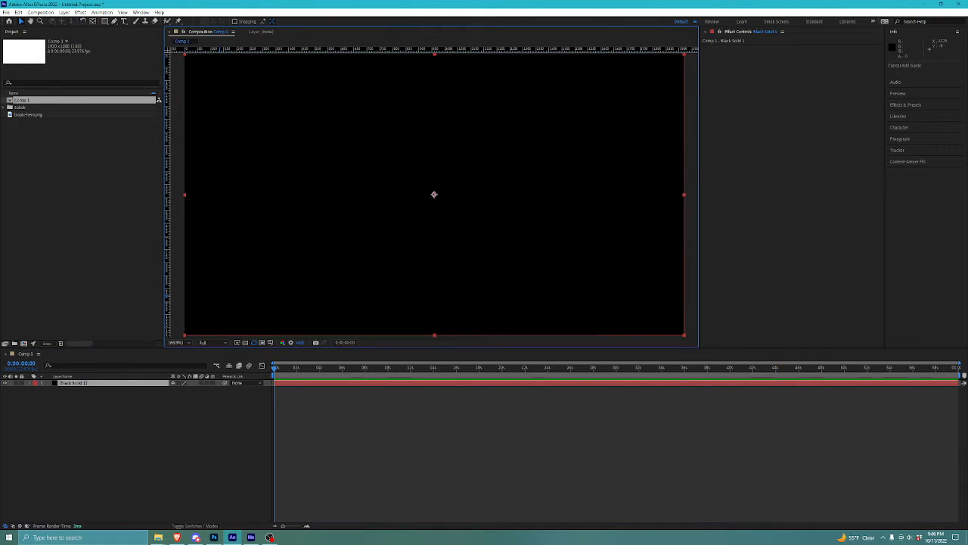
drag(434, 50, 435, 298)
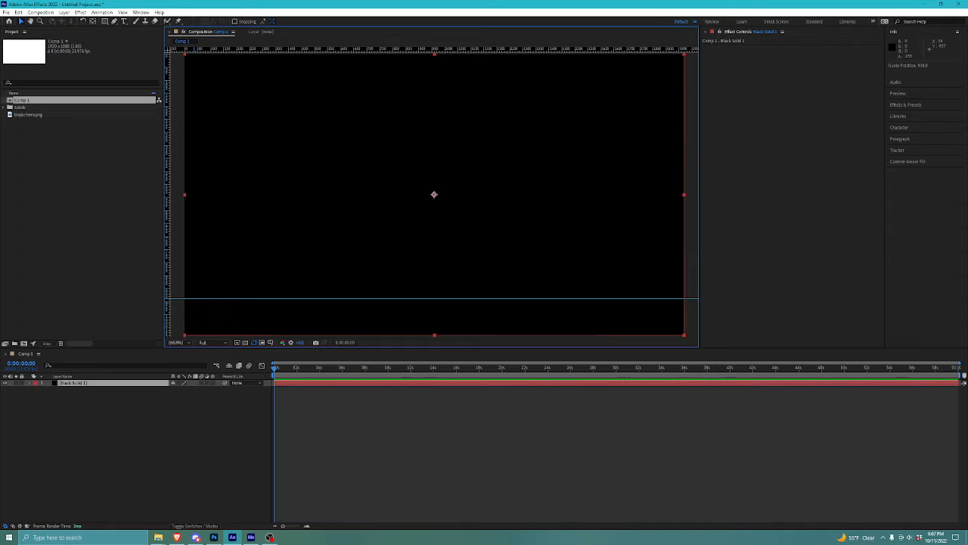
click(212, 443)
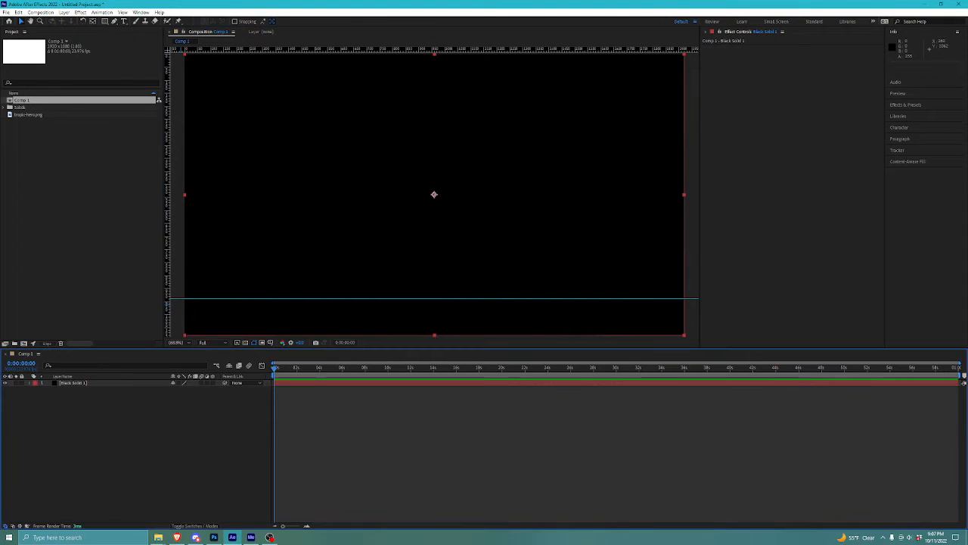
click(73, 383)
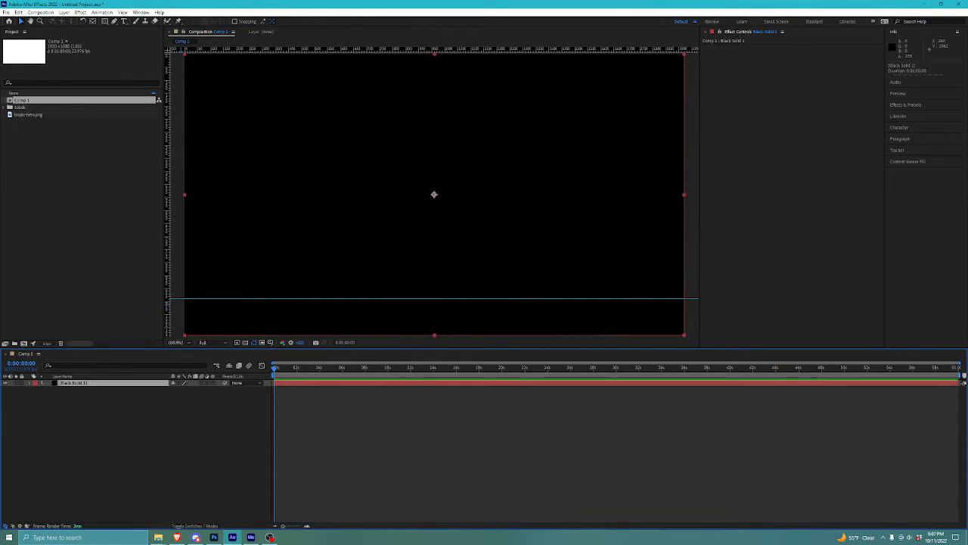
click(212, 442)
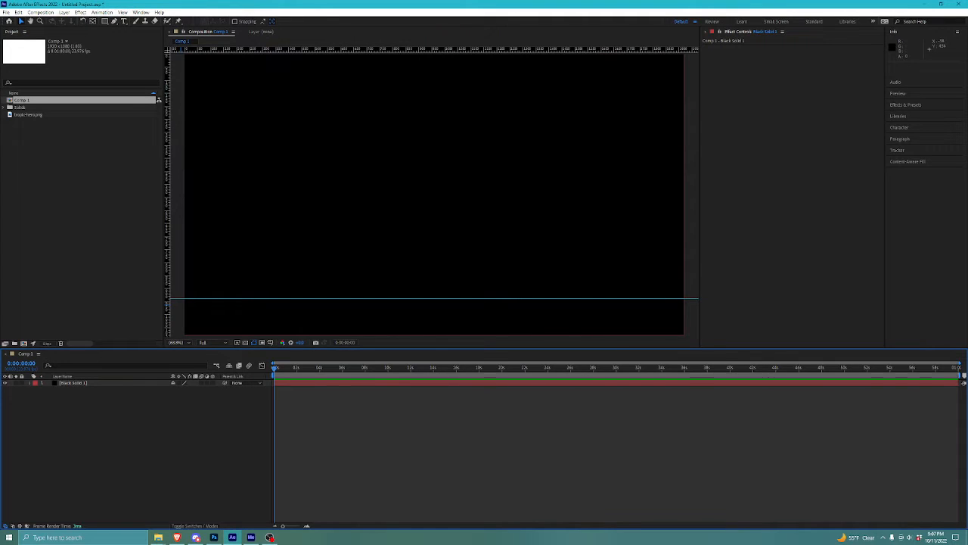
Step: Draw a small circle in the upper-left part of the composition with the Ellipse tool as a new shape layer
click(104, 21)
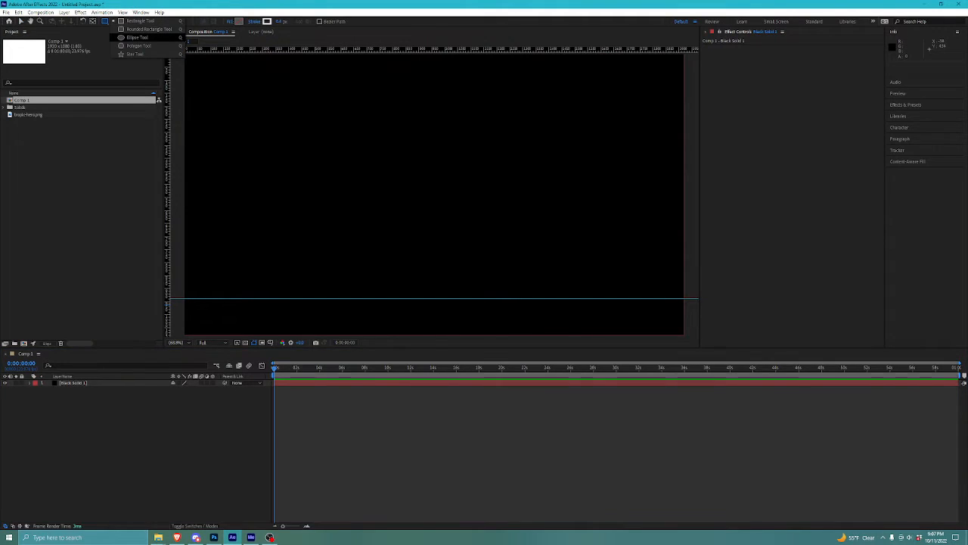
click(94, 162)
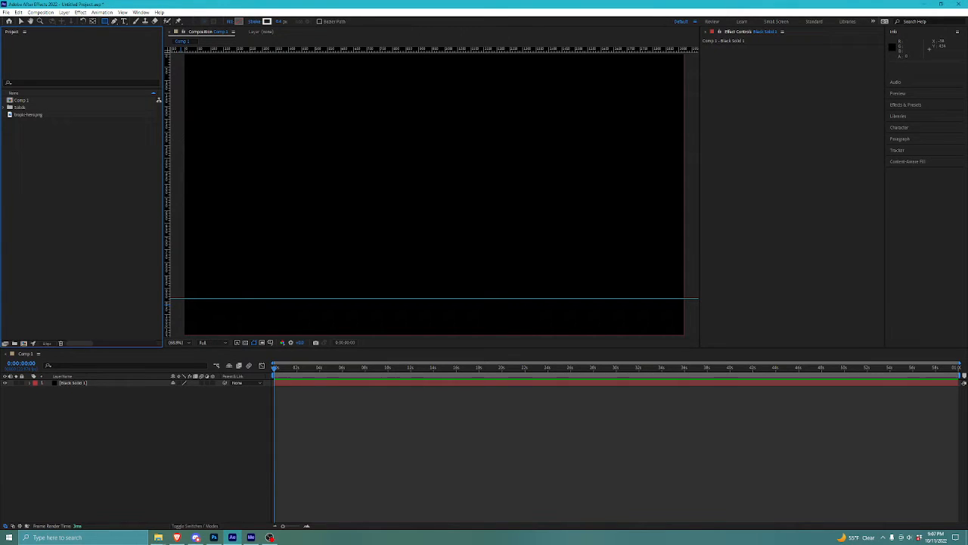
click(106, 21)
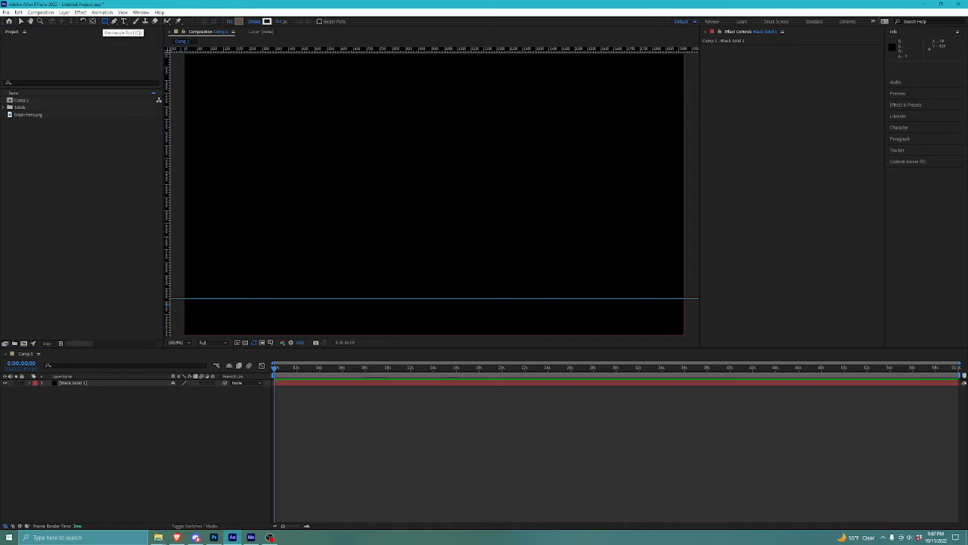
click(105, 21)
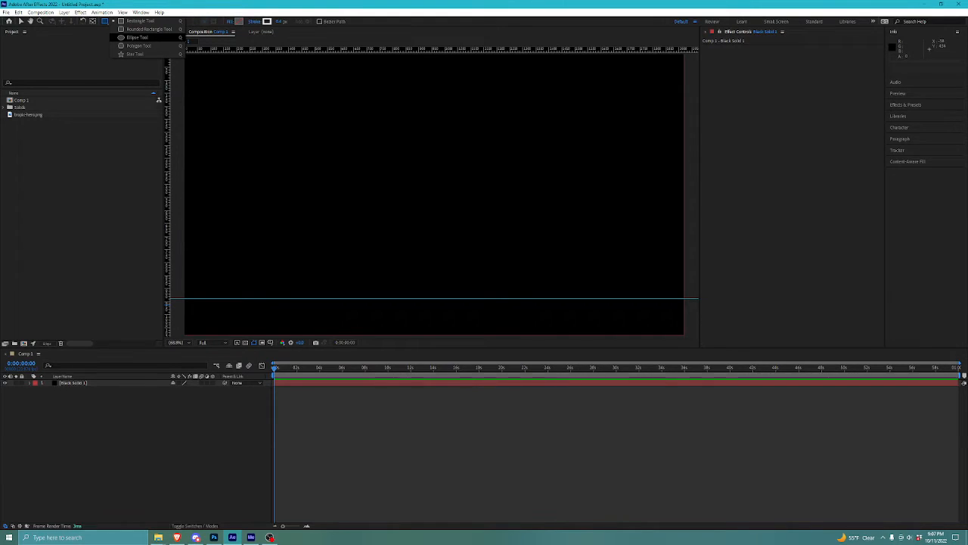
click(136, 37)
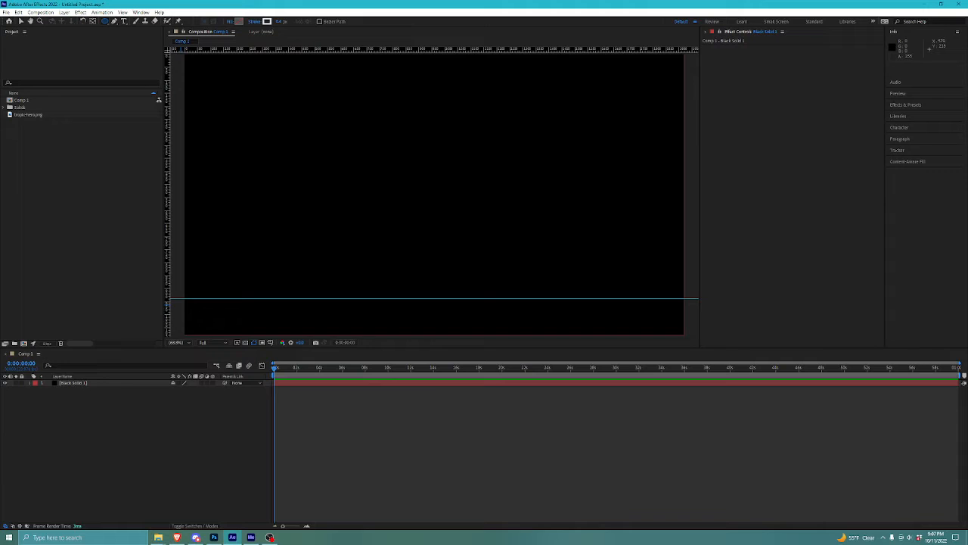
drag(333, 107, 386, 160)
key(v)
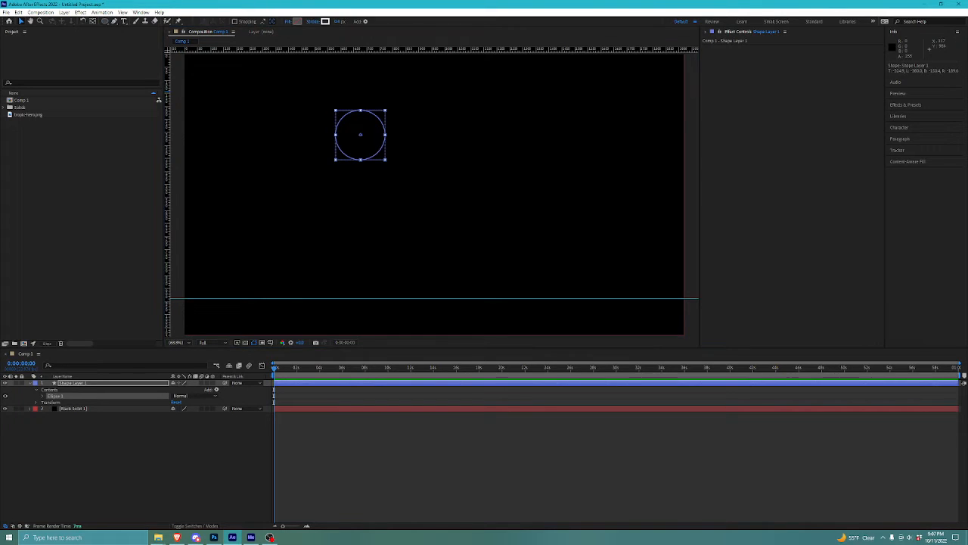
Step: Shift the circle layer's anchor point slightly down and right of the composition's centre with the Pan Behind tool
click(73, 383)
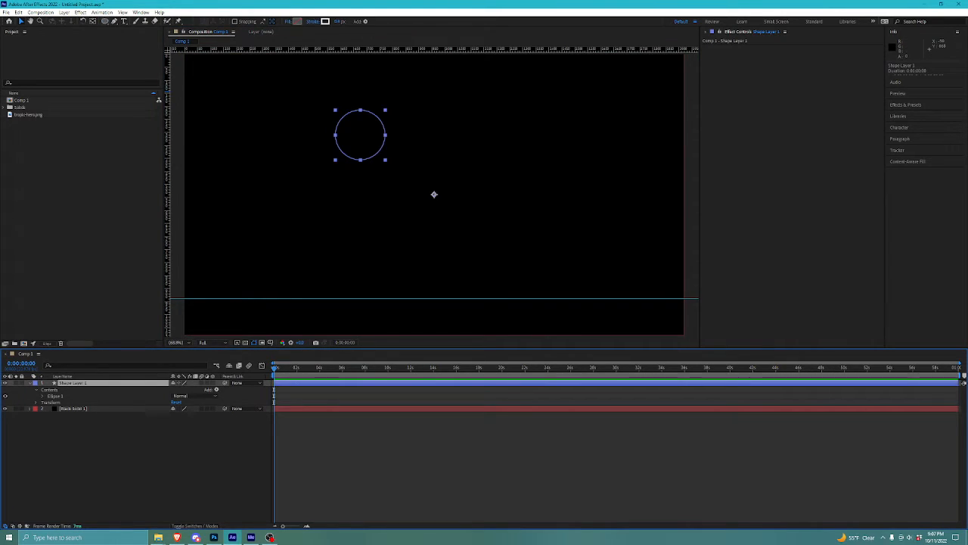
key(y)
mouse_move(435, 195)
mouse_down()
mouse_move(373, 150)
mouse_move(455, 198)
mouse_move(444, 201)
mouse_up()
click(303, 454)
Step: Scrub through the first seconds of the timeline with the circle layer selected and return the playhead to the start
click(371, 368)
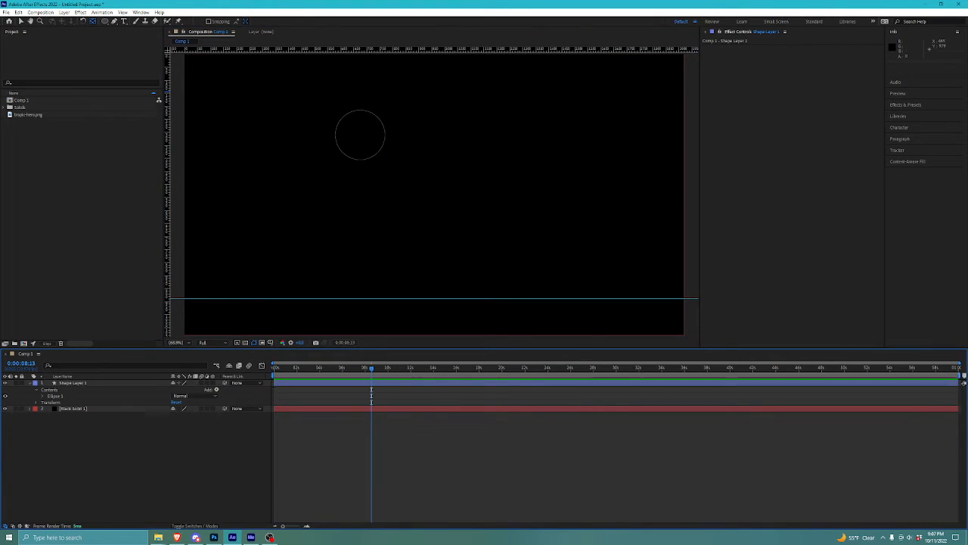
click(355, 383)
drag(370, 367, 296, 367)
key(Home)
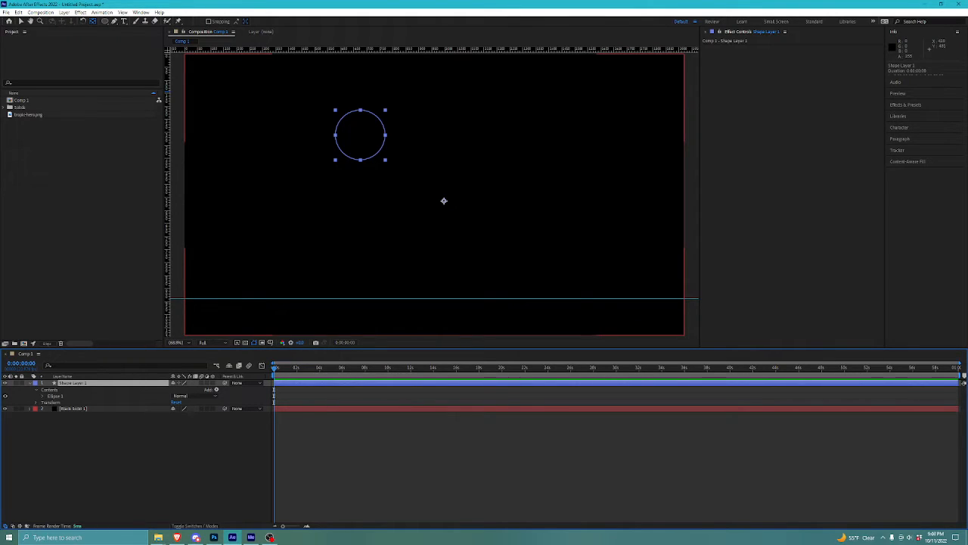
Step: Set the circle's fill colour to white (FFFFFF) and deselect the shape layer
click(22, 21)
click(296, 129)
click(353, 133)
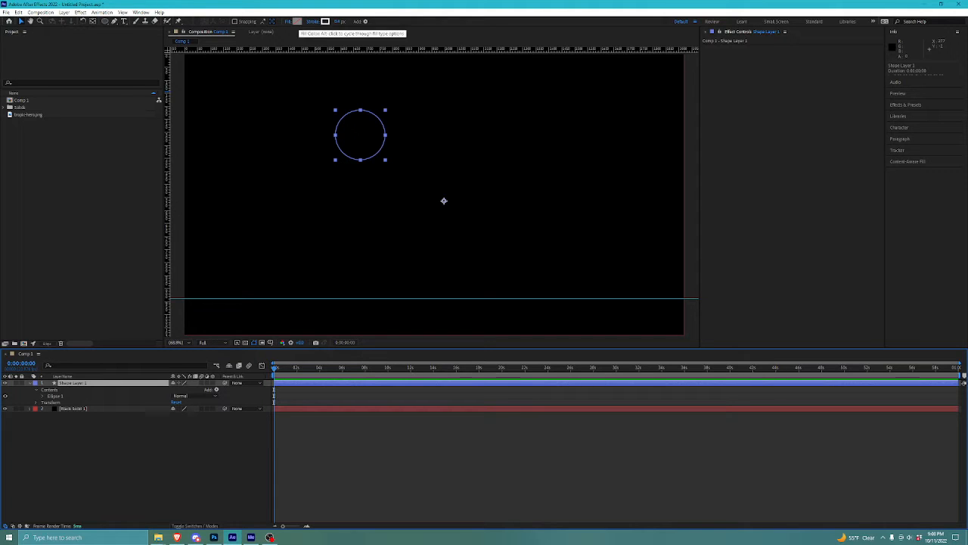
click(298, 21)
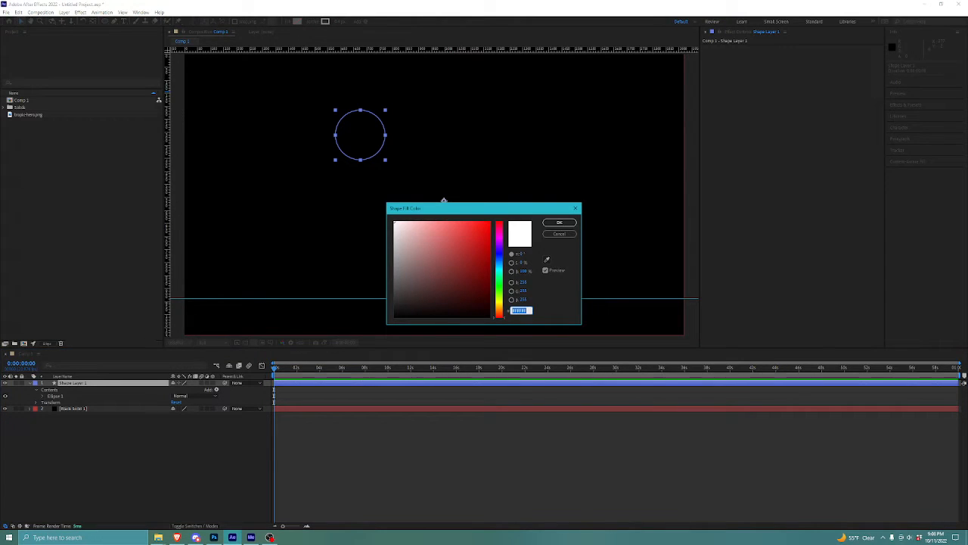
drag(396, 229, 393, 221)
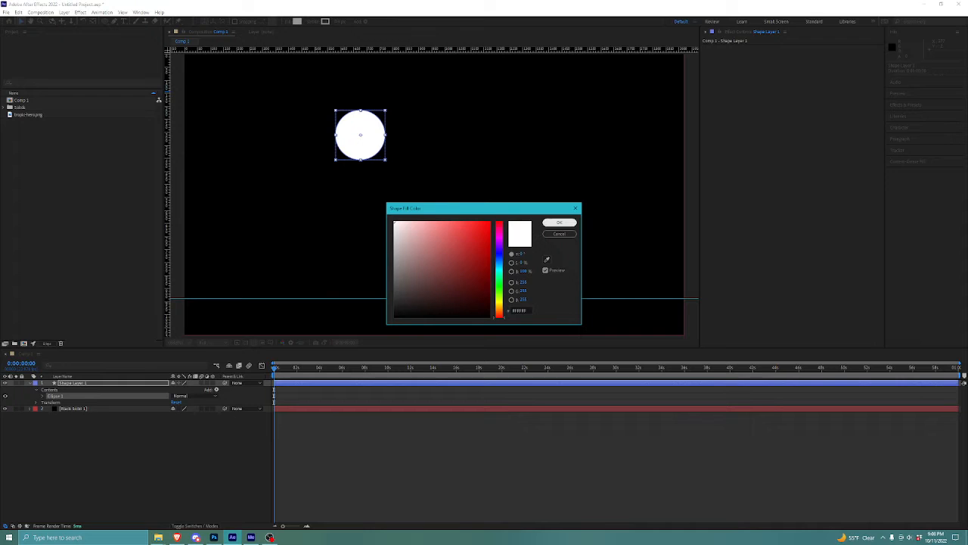
click(560, 223)
click(404, 175)
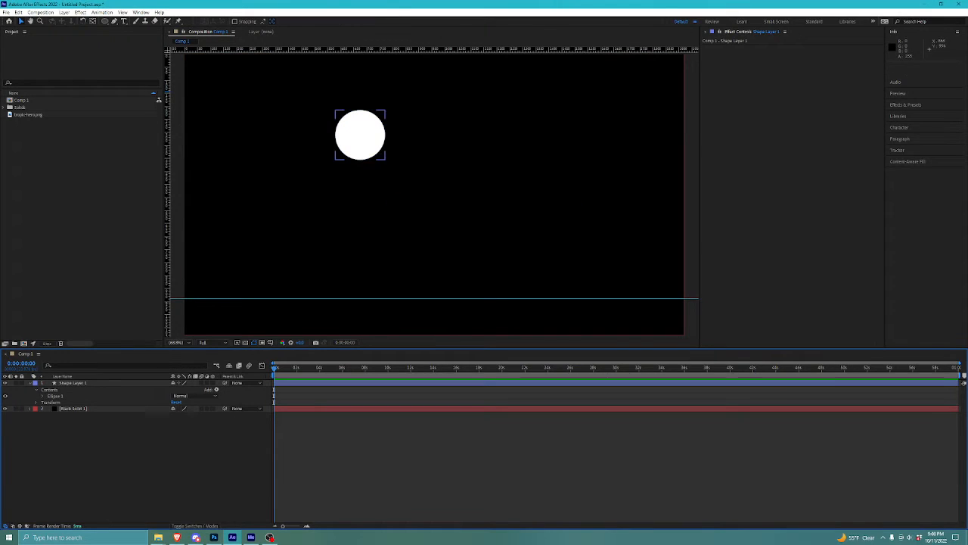
Step: Move the circle layer's anchor point to the centre of the circle with the Pan Behind tool
click(361, 138)
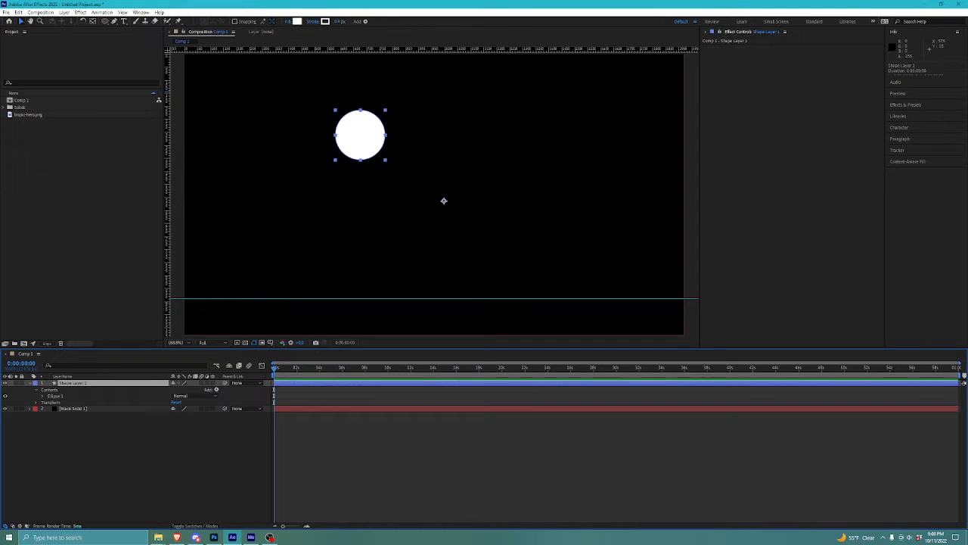
click(366, 456)
click(73, 383)
click(444, 200)
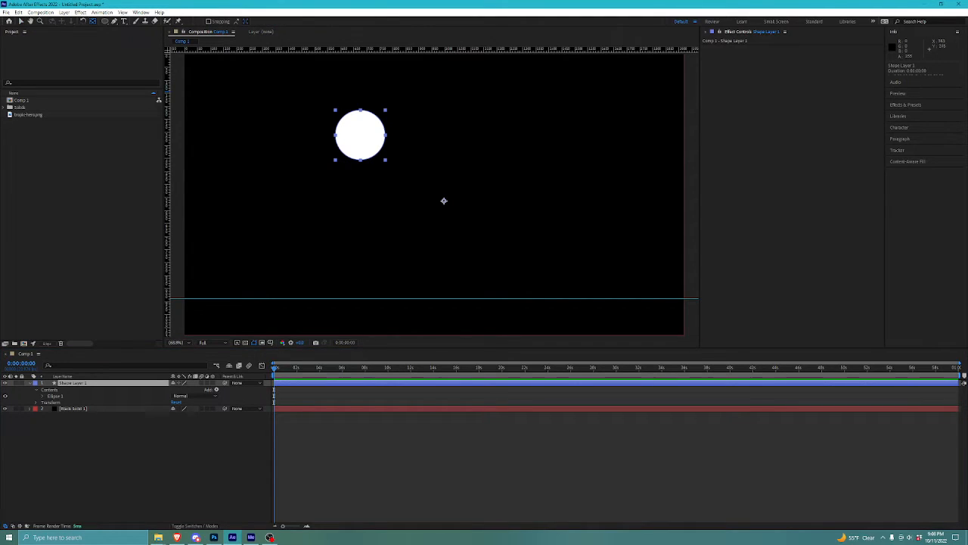
drag(444, 200, 360, 136)
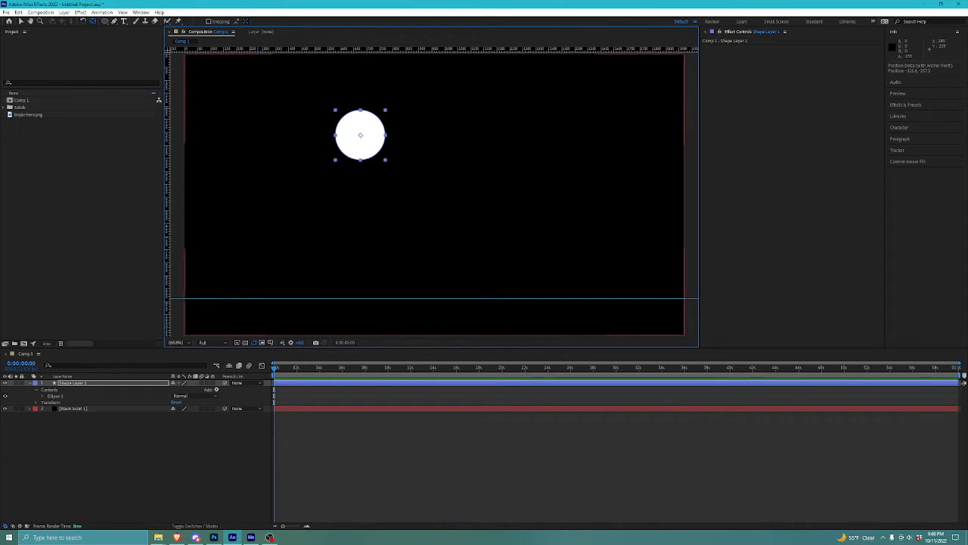
Step: Move the circle down and to the left with the Selection tool, to a position of about 542, 498
click(21, 21)
click(344, 446)
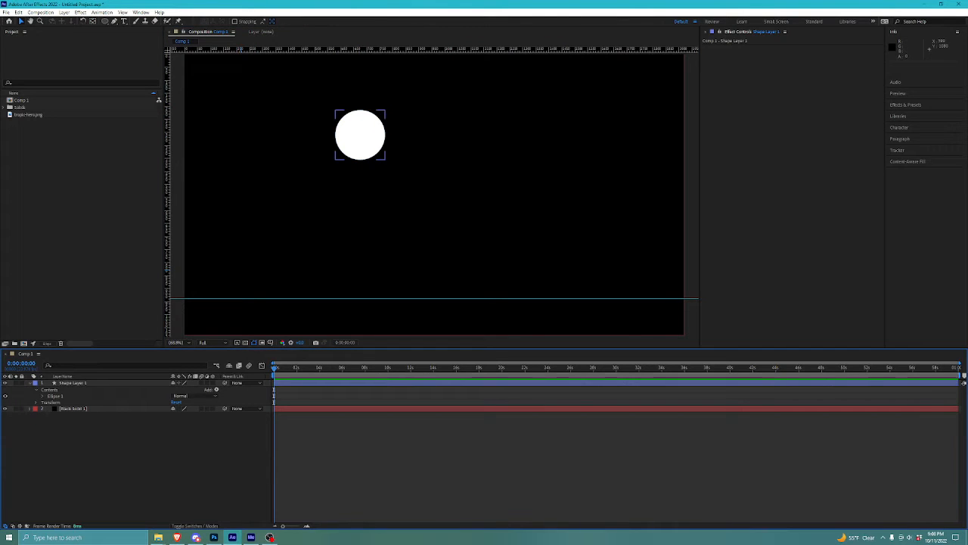
click(370, 136)
drag(371, 136, 336, 185)
click(74, 383)
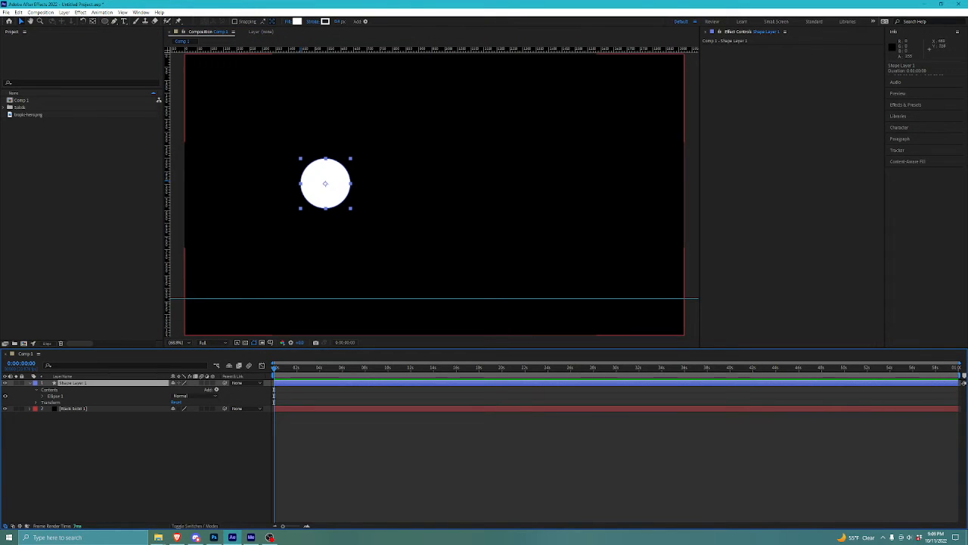
Step: Expand the circle layer's Transform properties in the timeline and deselect the layer
click(30, 382)
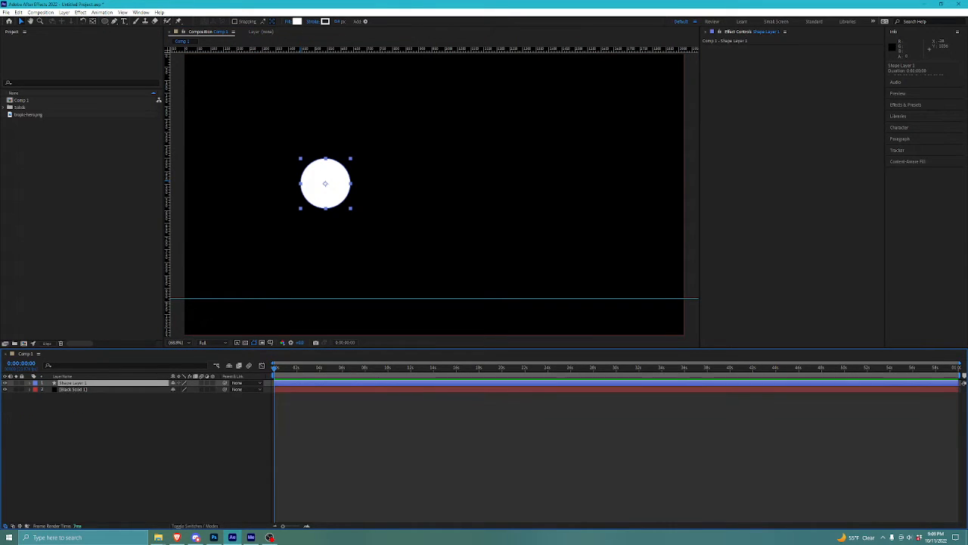
click(29, 383)
click(30, 383)
click(29, 383)
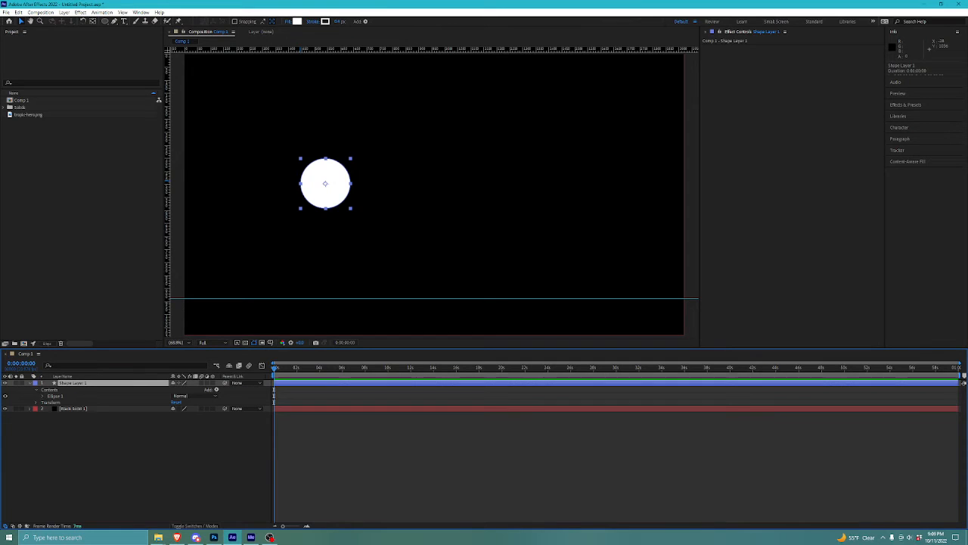
click(36, 403)
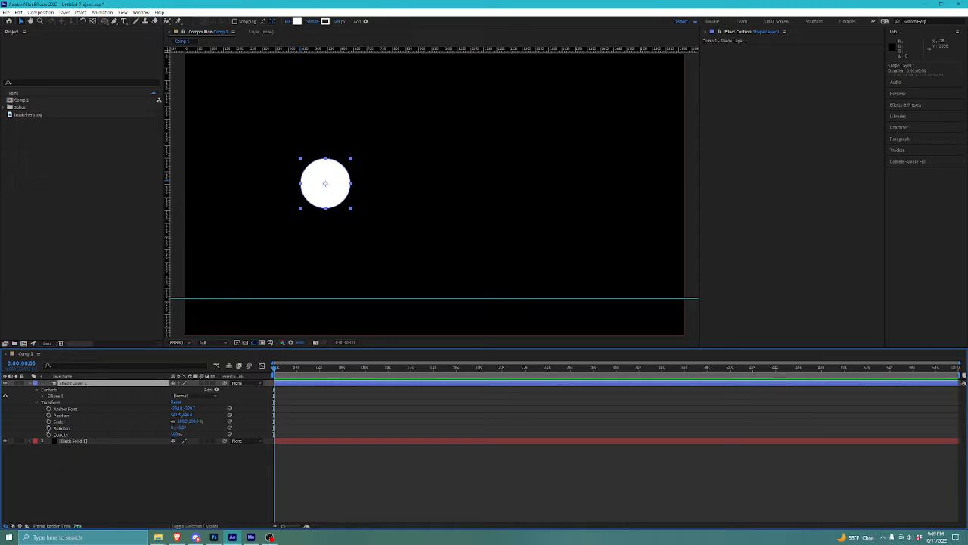
click(113, 481)
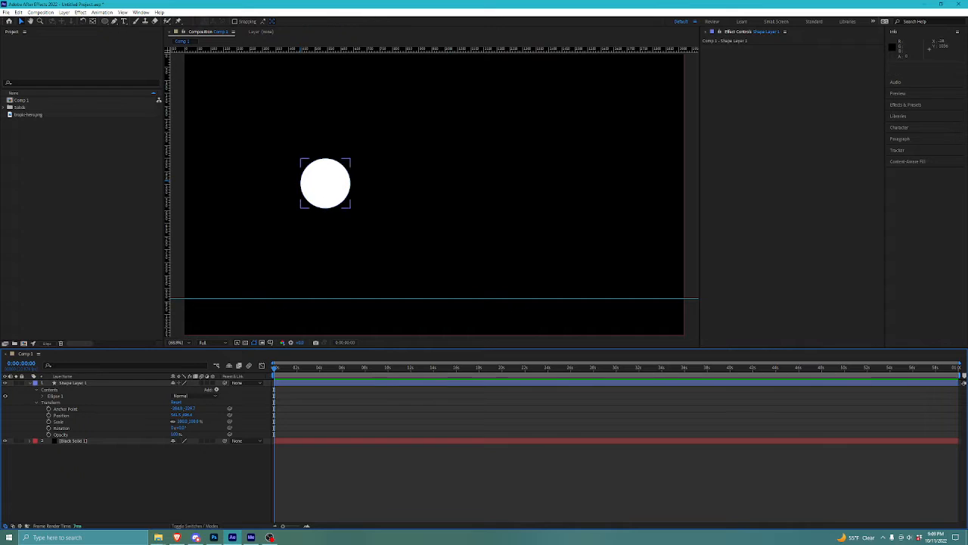
Step: Keyframe the circle's position at 0:00:00:00, then at 0:00:02:03 move it right to about 1333, 553
click(74, 383)
click(62, 415)
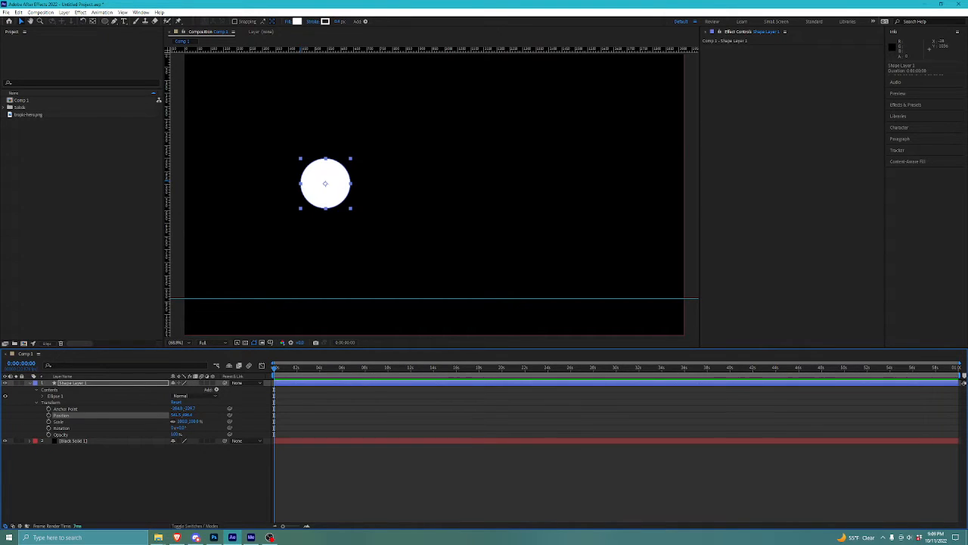
click(49, 415)
drag(274, 367, 298, 367)
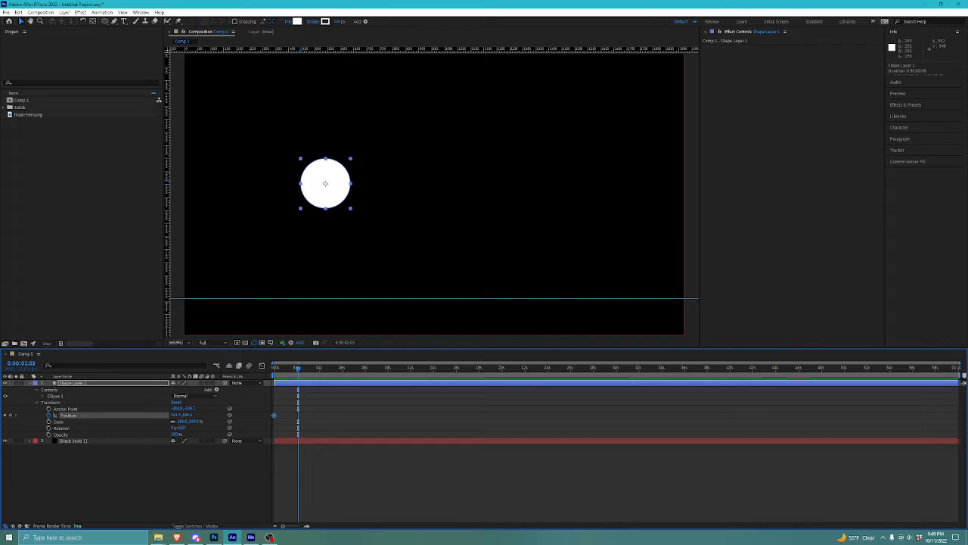
drag(326, 183, 535, 198)
mouse_move(299, 368)
mouse_down()
mouse_move(273, 368)
mouse_move(297, 367)
mouse_up()
click(294, 462)
Step: Remove the position keyframes from the circle layer, keep the layer selected, and return the playhead to the start
click(48, 415)
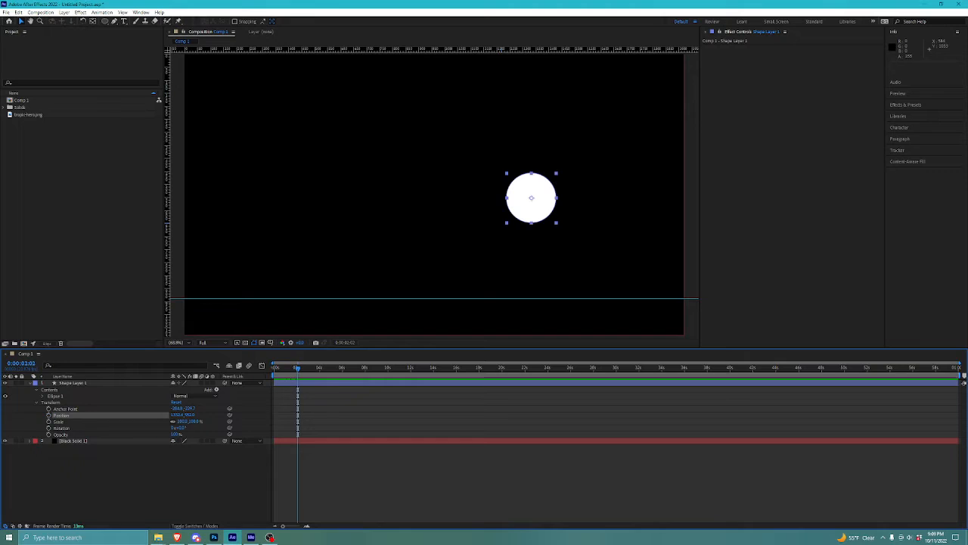
click(73, 382)
click(106, 477)
click(73, 383)
key(Home)
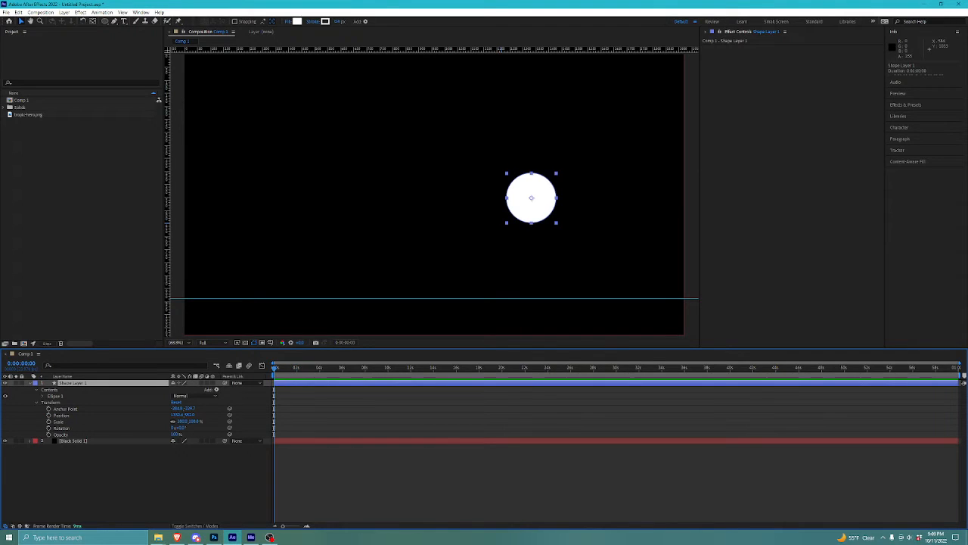
Step: Separate the circle layer's Position property into independent X and Y dimensions
click(62, 415)
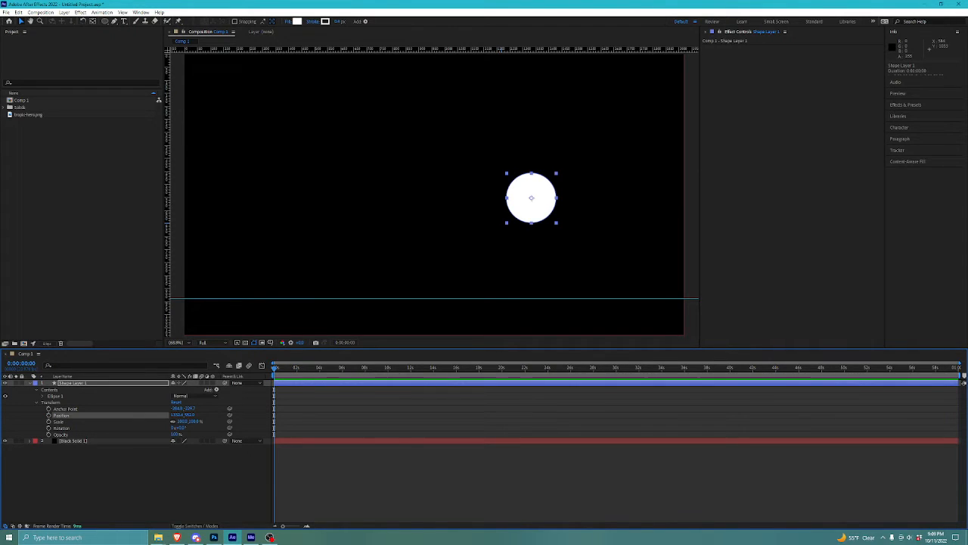
right_click(73, 416)
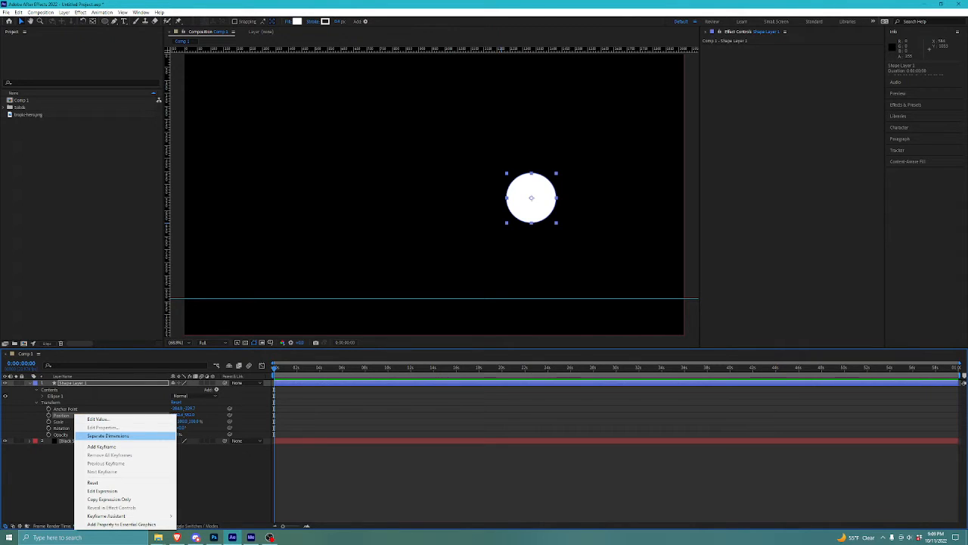
click(108, 436)
click(93, 476)
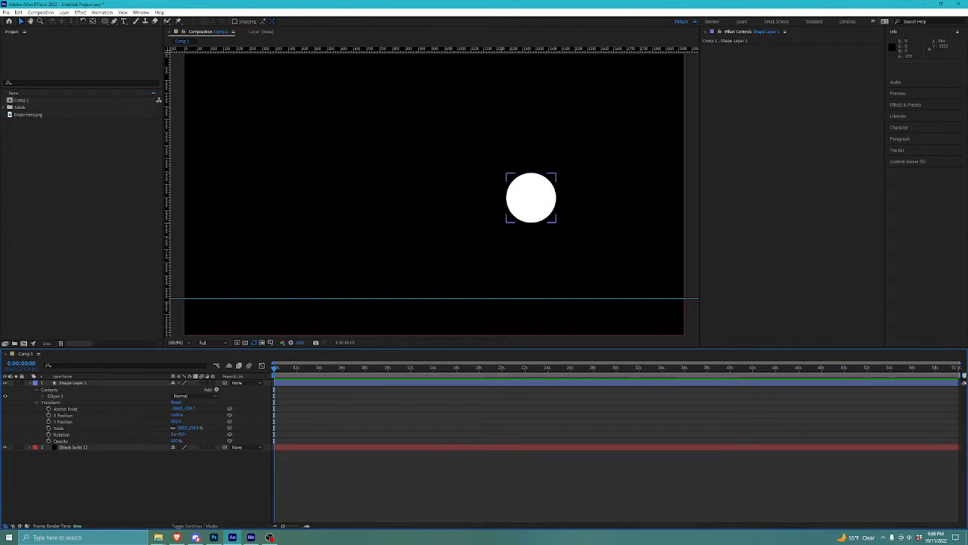
click(64, 415)
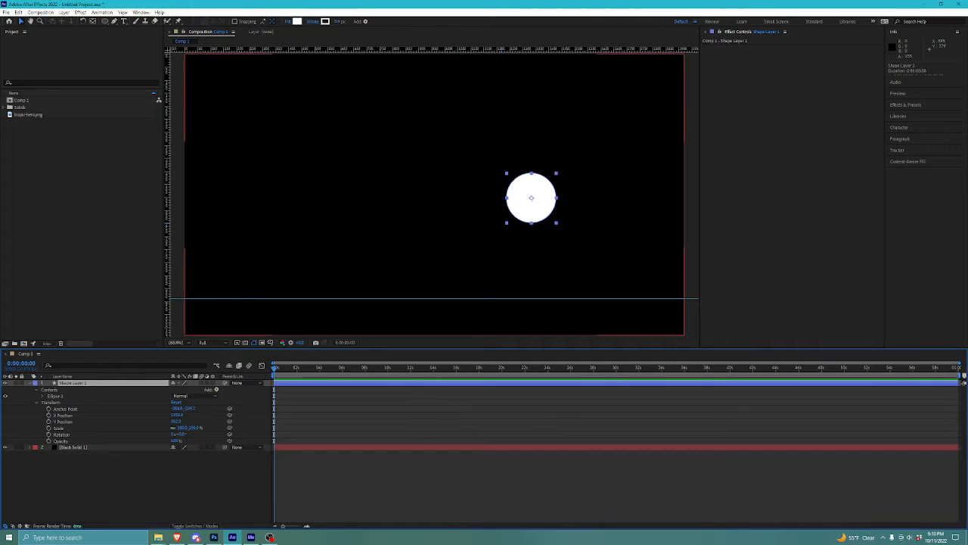
Step: Move the circle just outside the frame's left edge, to a Y Position of about 267, and reselect its layer
drag(531, 197, 160, 123)
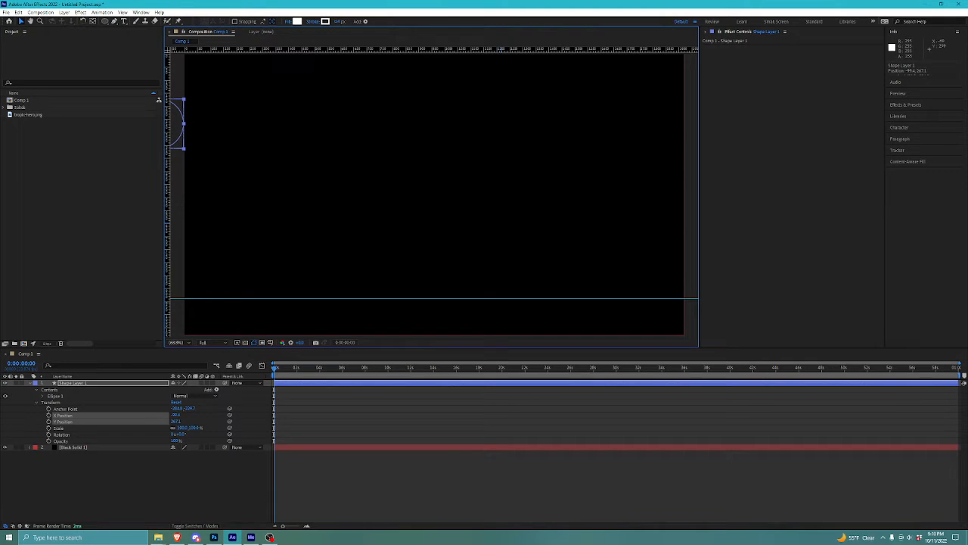
click(113, 482)
click(73, 383)
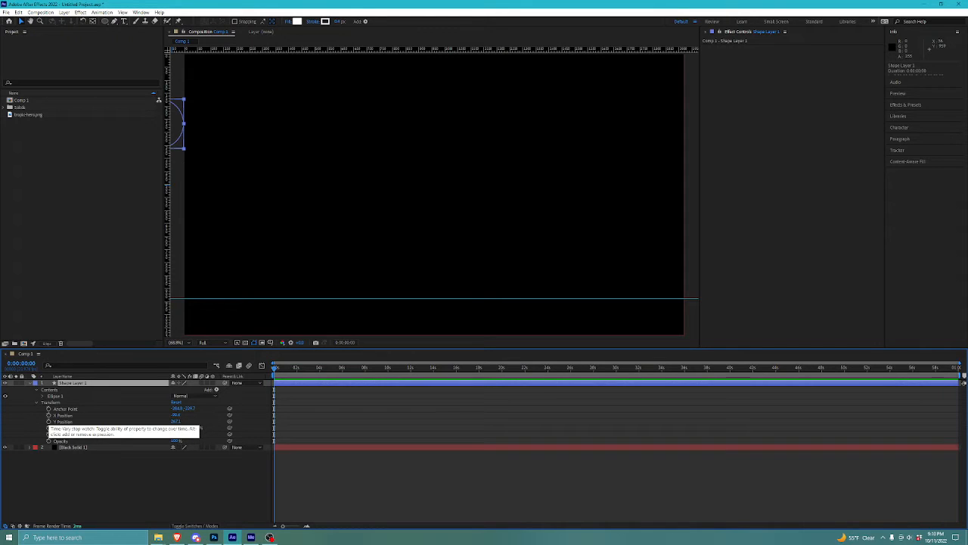
Step: Keyframe the circle's X Position at 0:00:00:00, then at 0:00:05:23 move it past the frame's right edge to about 2027
click(48, 415)
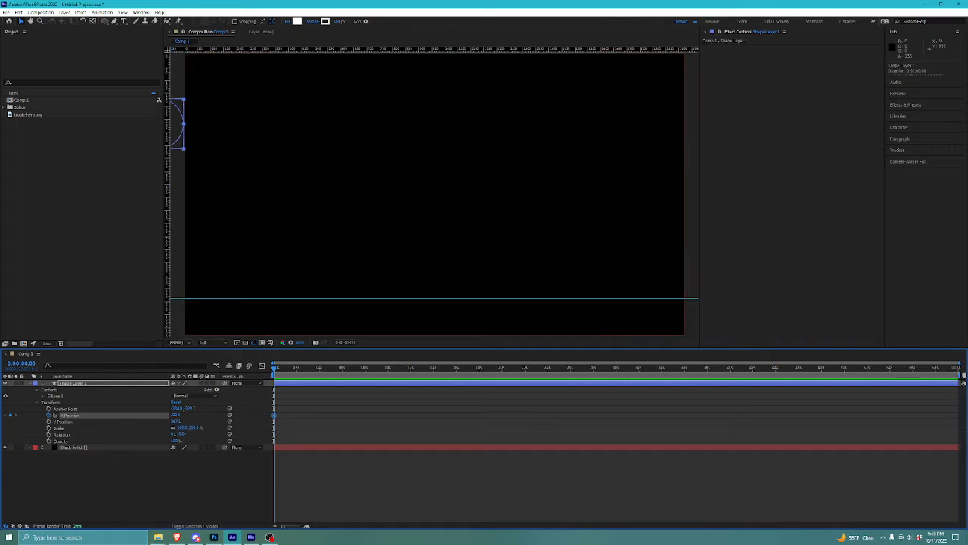
drag(275, 367, 342, 368)
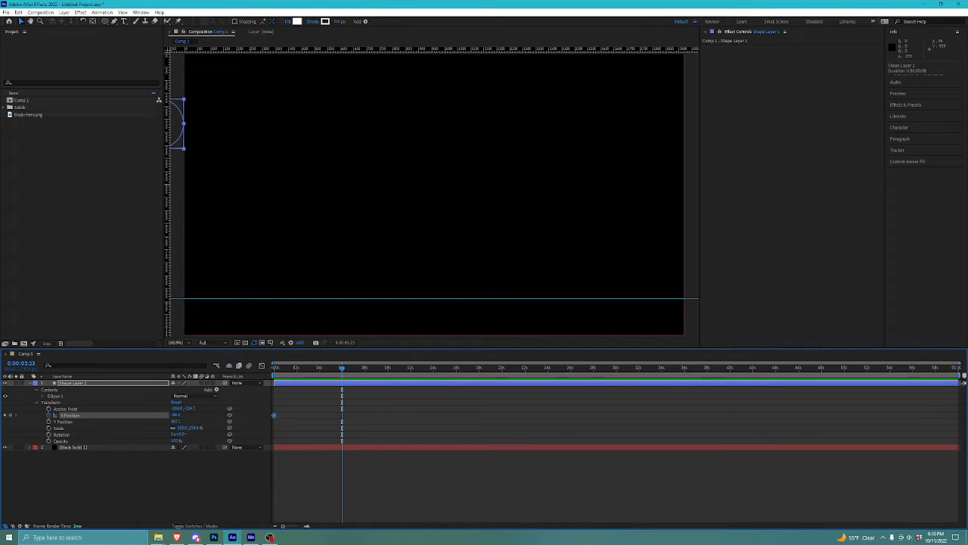
click(11, 415)
drag(173, 126, 726, 130)
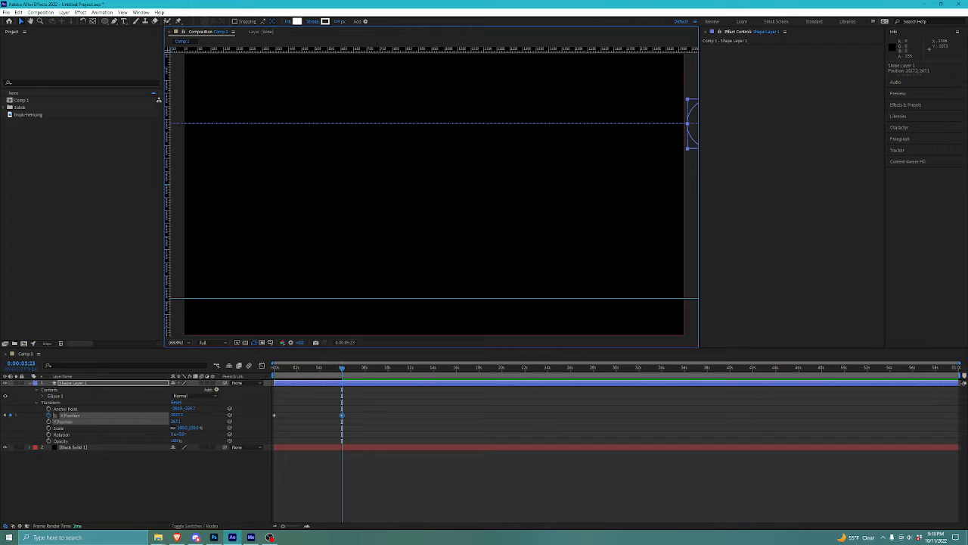
Step: End the work area at 0:00:05:23, return the playhead to the start, and preview the circle's horizontal movement
click(342, 477)
drag(342, 369, 273, 369)
click(73, 383)
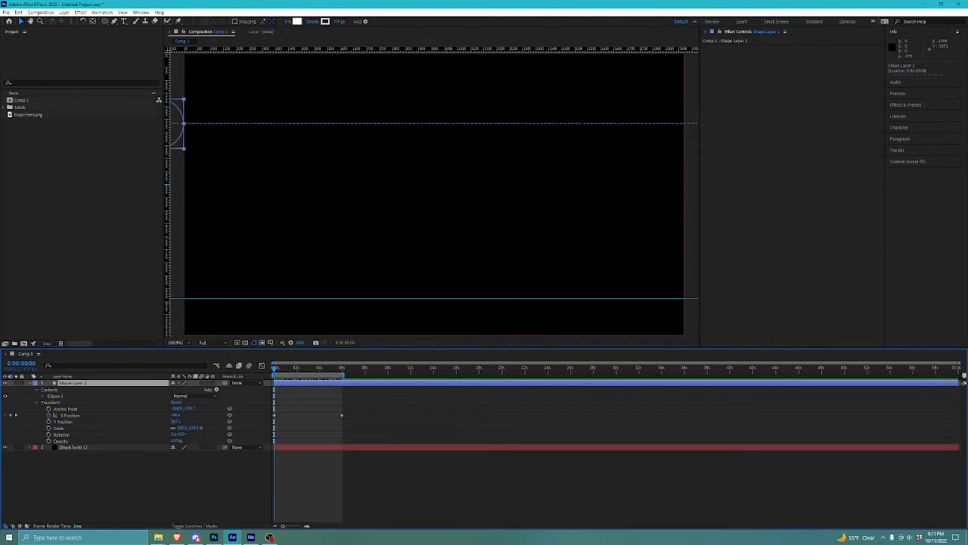
key(space)
Step: Add a Y Position keyframe at 0:00:00:00 and apply Easy Ease to it
click(64, 421)
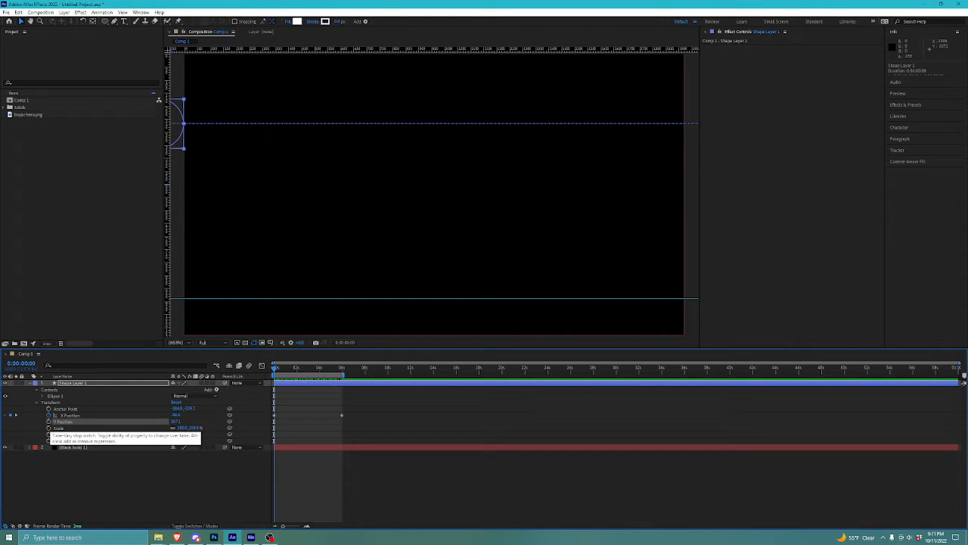
click(49, 421)
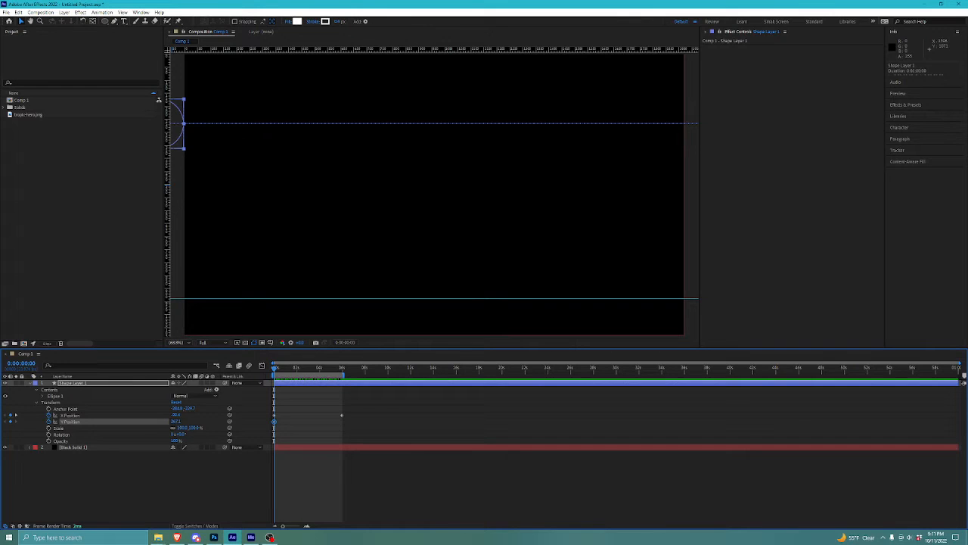
drag(960, 363, 572, 364)
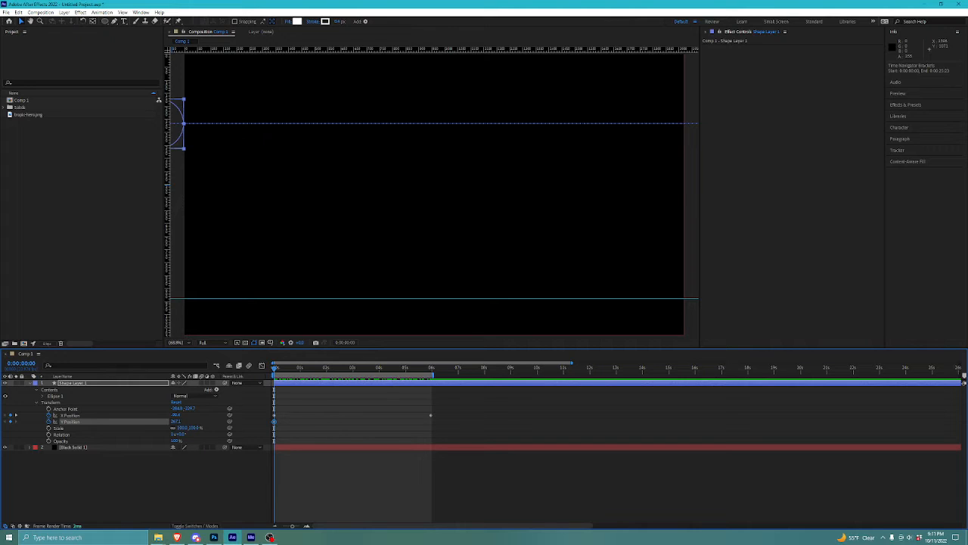
drag(292, 526, 295, 526)
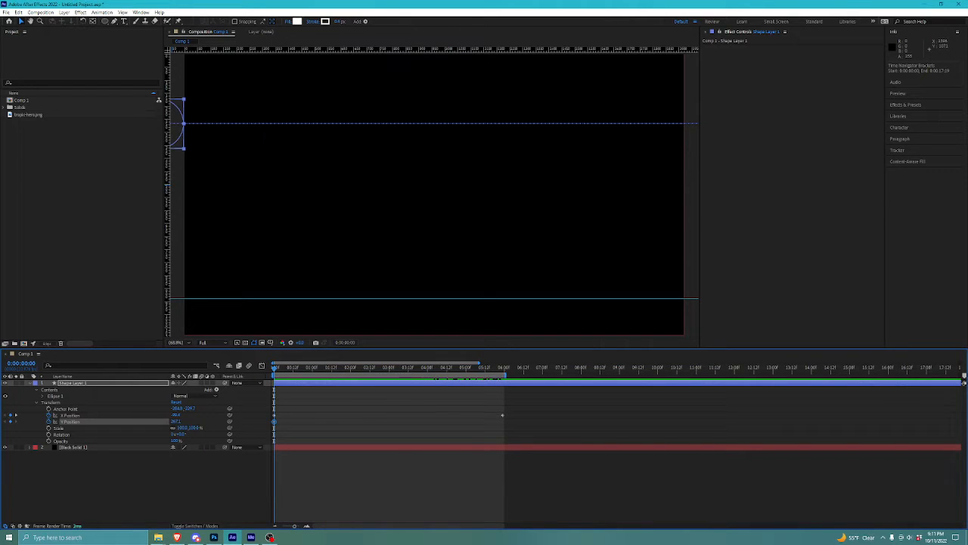
right_click(274, 422)
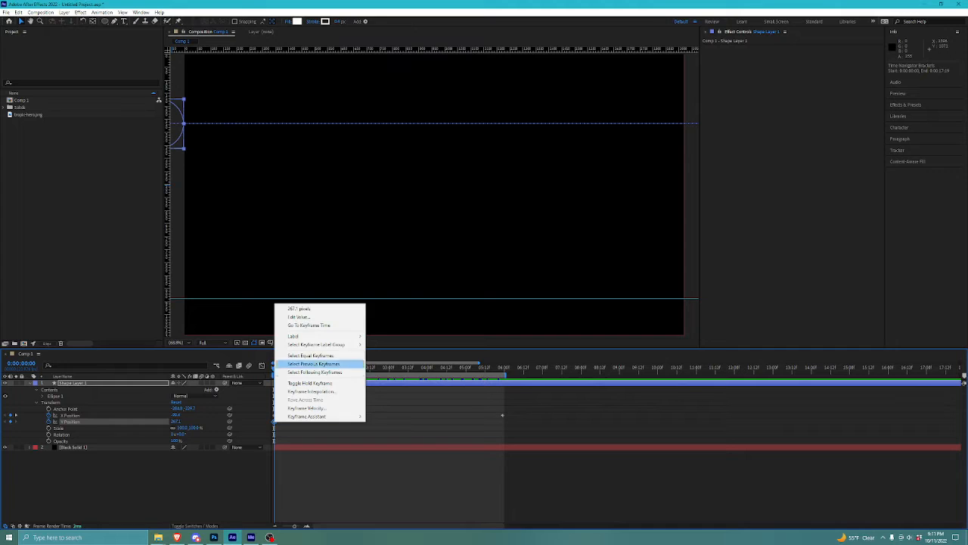
mouse_move(307, 416)
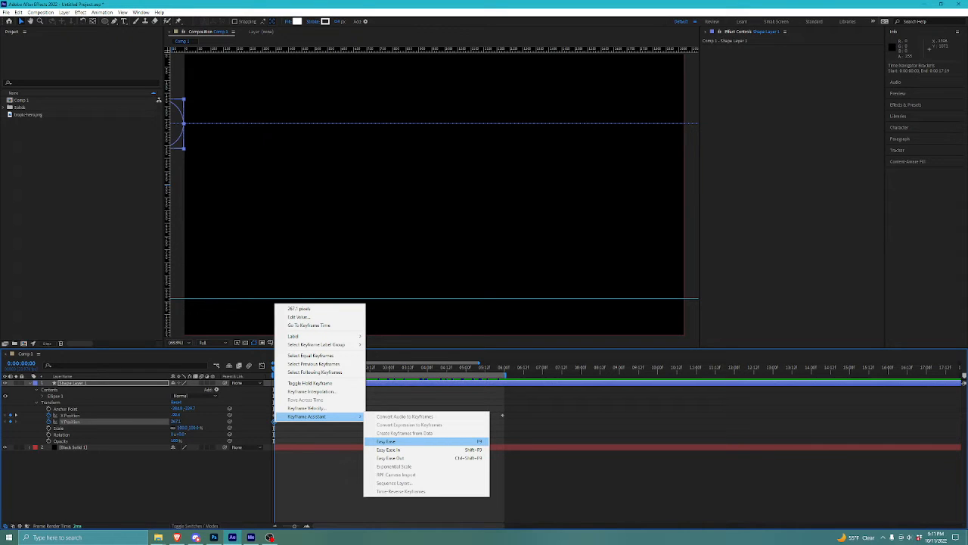
click(387, 441)
click(274, 421)
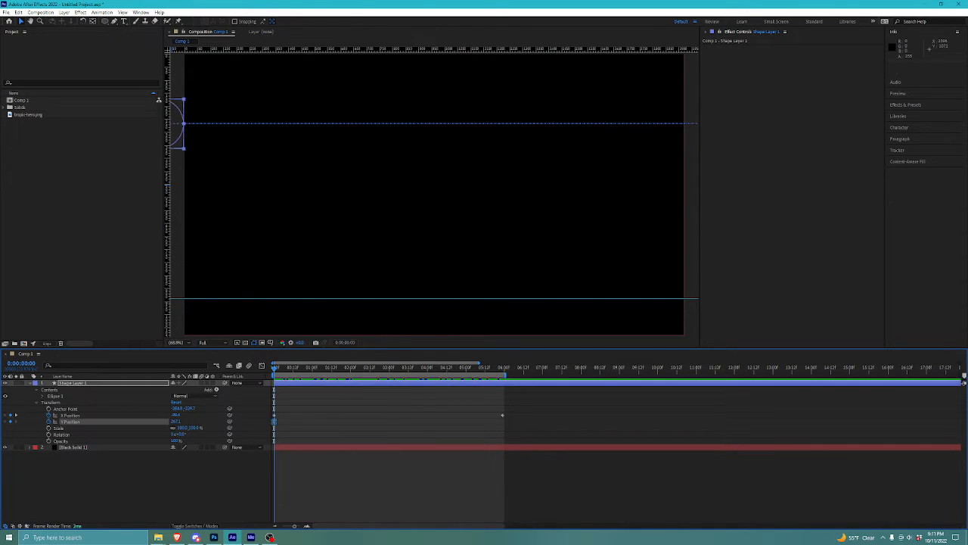
Step: Examine the circle's movement frame by frame over the first few frames
key(Page_Down)
key(Page_Down)
key(Page_Down)
key(Page_Down)
key(Page_Down)
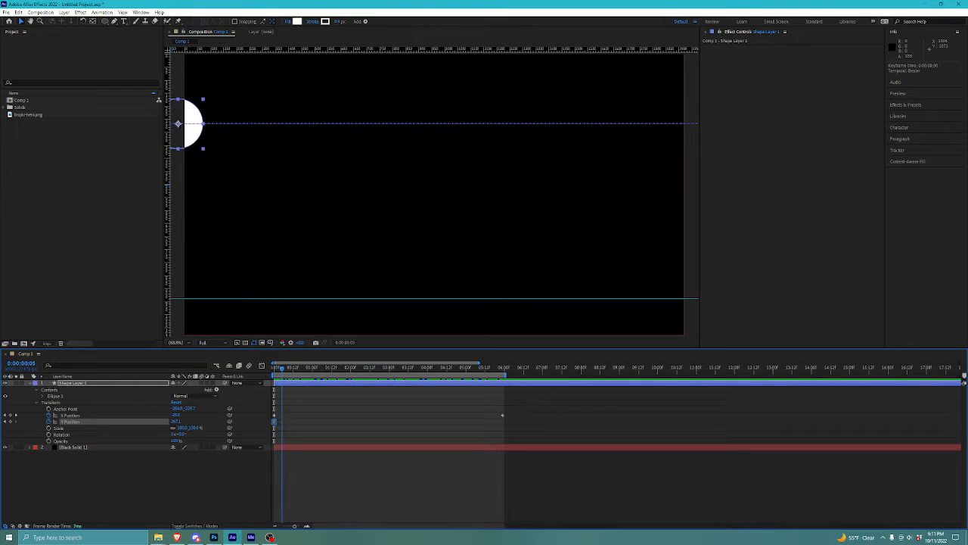
key(Page_Up)
key(Page_Up)
key(Page_Up)
key(Page_Up)
key(Page_Up)
key(Page_Down)
key(Page_Down)
Step: Add a Y Position keyframe at 0:00:00:20, move the circle down onto the horizontal guide at about 843, and preview the drop
drag(277, 369, 307, 369)
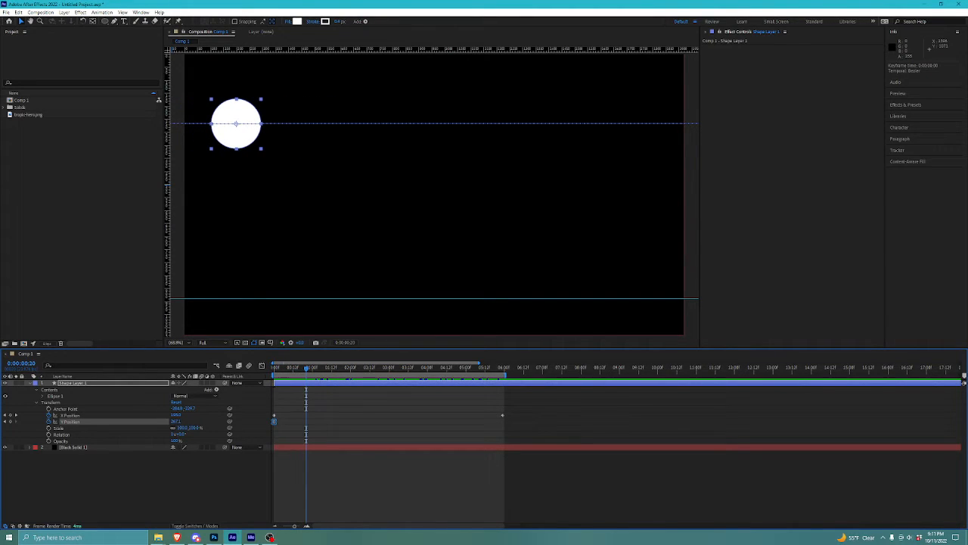
click(10, 421)
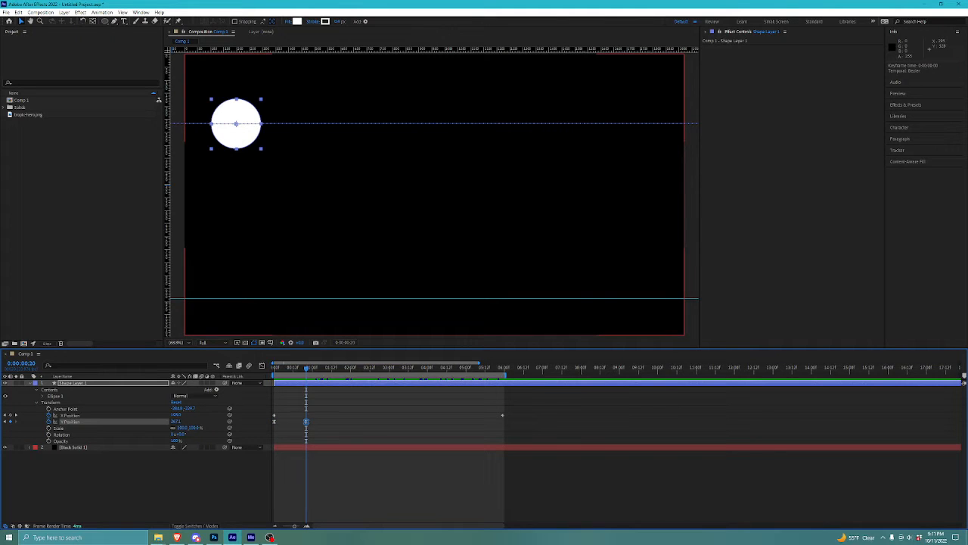
drag(252, 116, 253, 266)
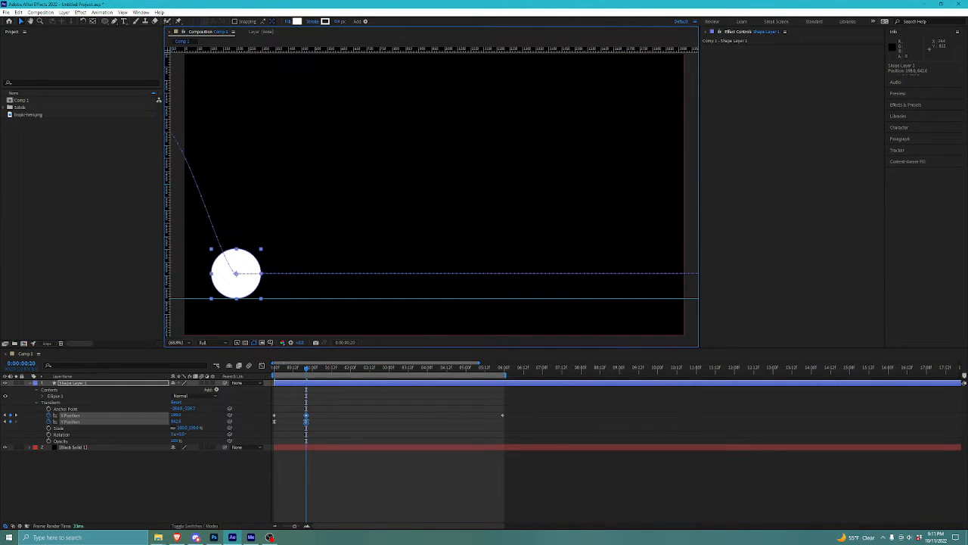
click(333, 471)
click(333, 383)
key(space)
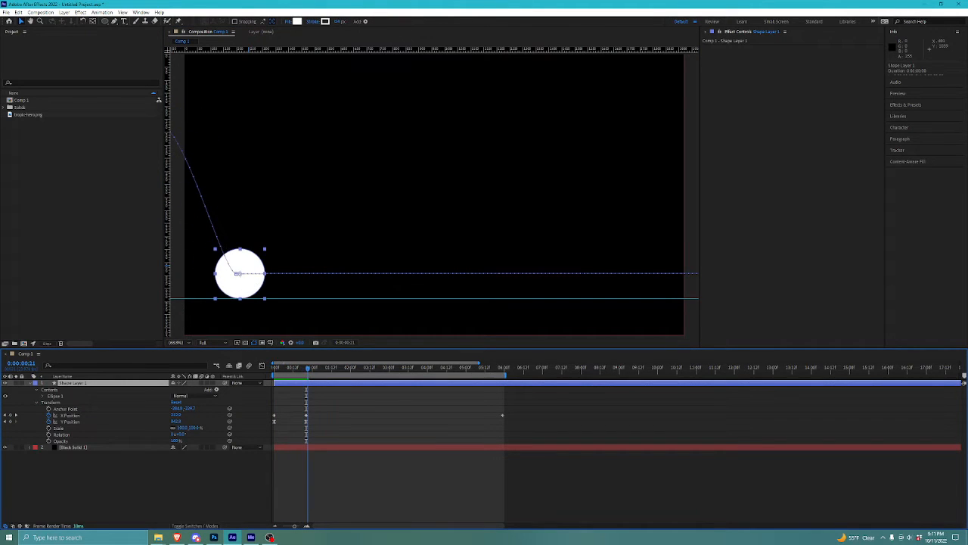
click(333, 484)
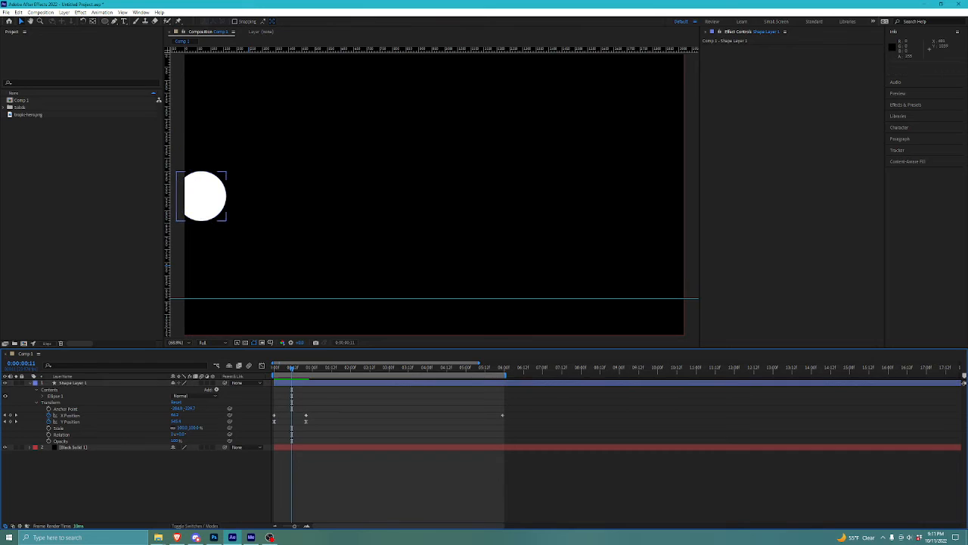
Step: Shift the second X and Y Position keyframes to 0:00:01:00 and play the animation on
drag(292, 368, 312, 368)
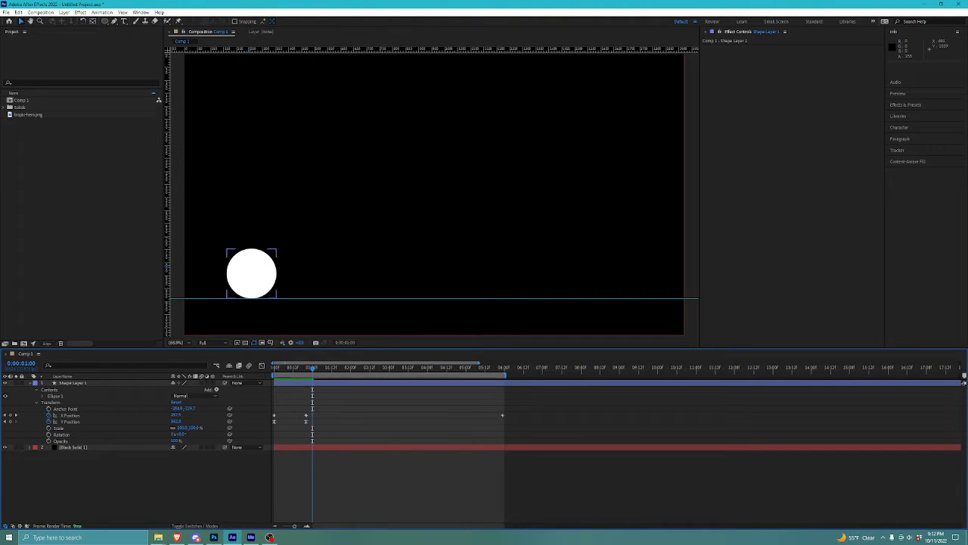
mouse_move(296, 409)
mouse_down()
mouse_move(317, 436)
mouse_move(313, 415)
mouse_up()
key(space)
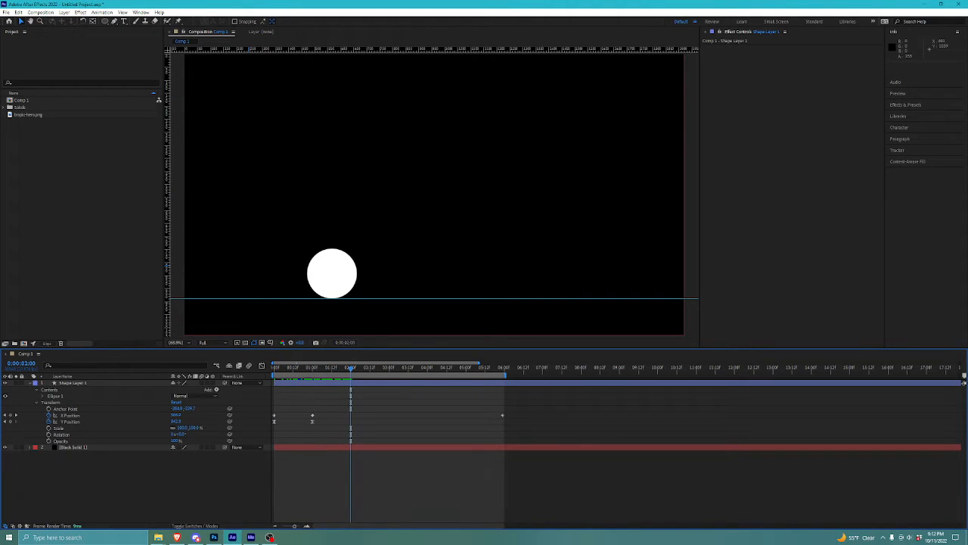
Step: Duplicate the first Y Position keyframe at 0:00:02:00 so the circle rises back to its starting height
drag(291, 408, 270, 436)
click(302, 468)
click(332, 272)
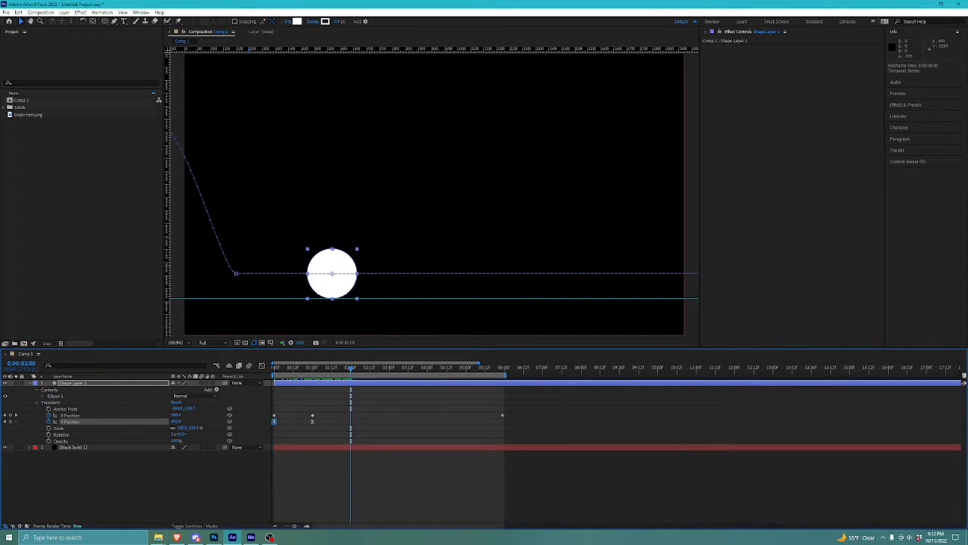
key(ctrl+x)
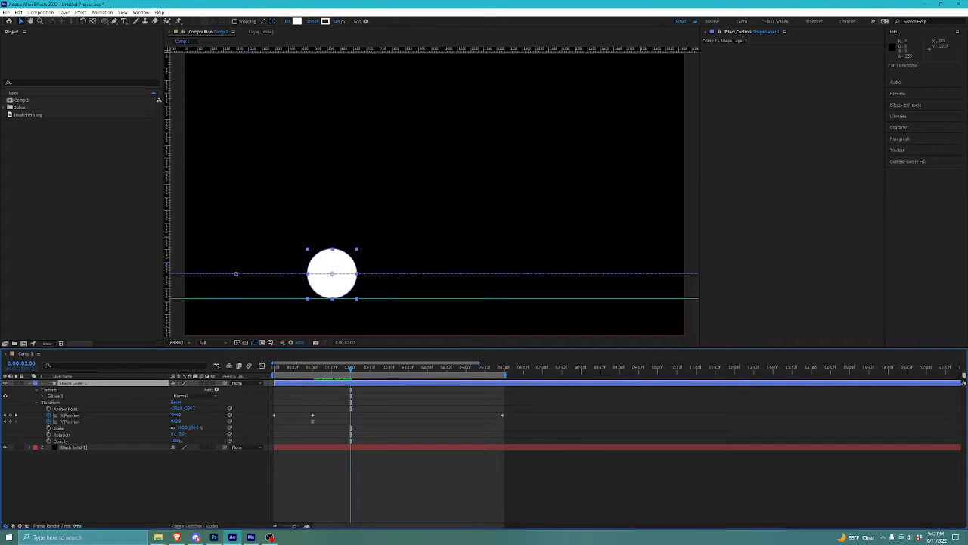
key(ctrl+z)
key(ctrl+v)
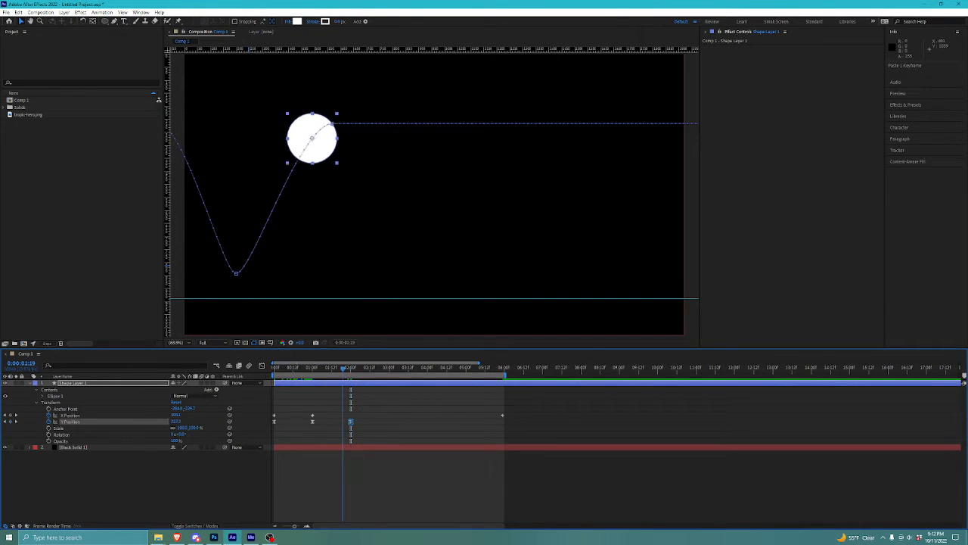
Step: End the work area at 0:00:02:00, preview the bounce, and return the playhead to the start with nothing selected
key(space)
drag(329, 368, 350, 367)
key(ctrl+shift+a)
click(74, 383)
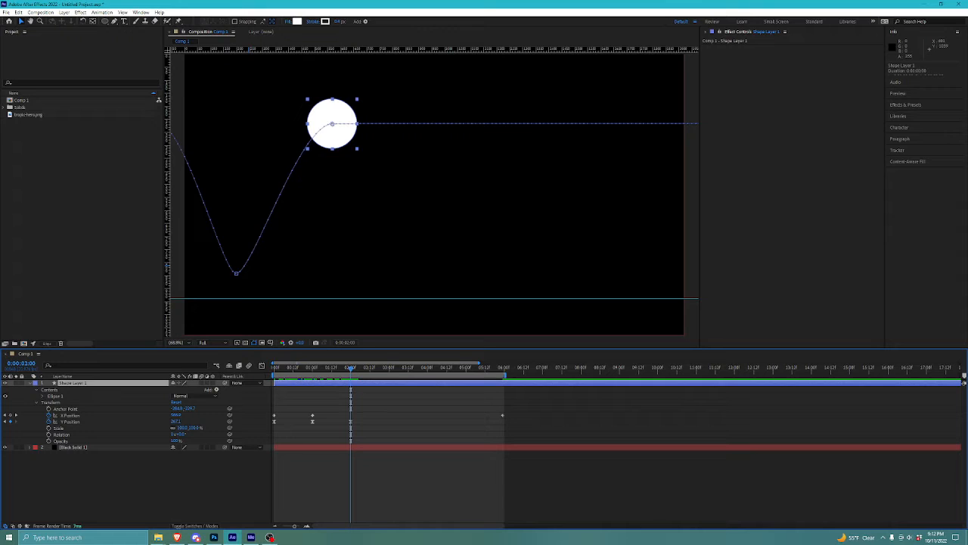
key(n)
key(space)
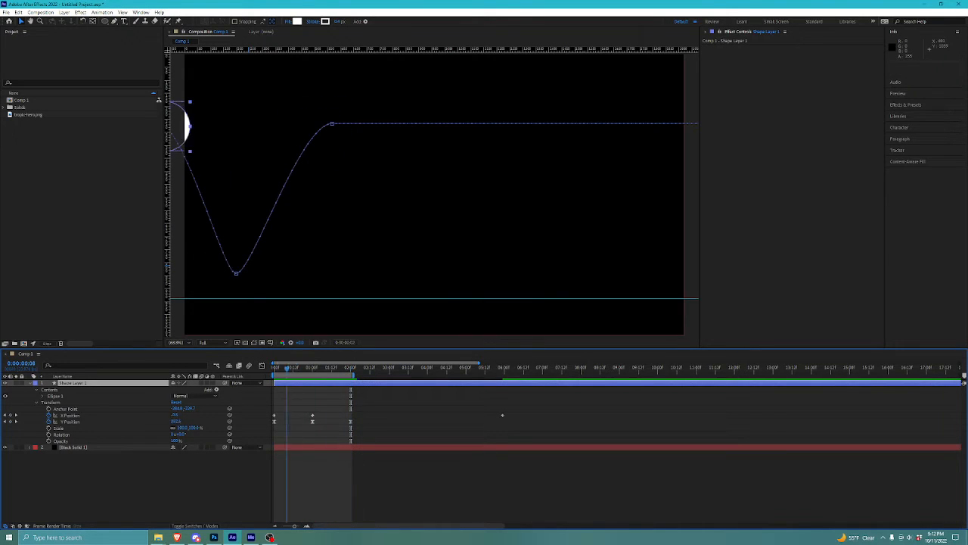
mouse_move(287, 368)
mouse_down()
mouse_move(348, 368)
mouse_move(274, 368)
mouse_up()
key(F2)
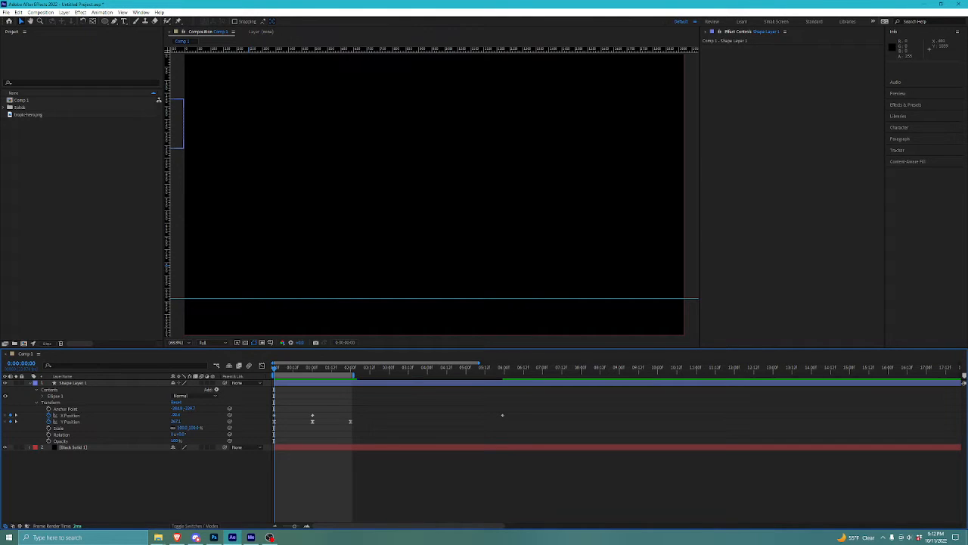
Step: Display the circle's Y Position curve in the Graph Editor, enlarged around the first two seconds
click(70, 421)
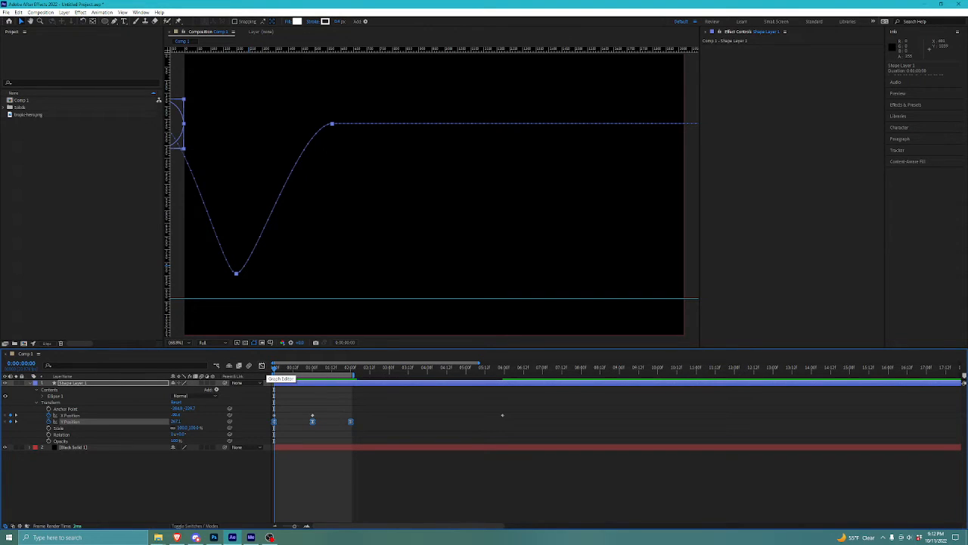
click(262, 367)
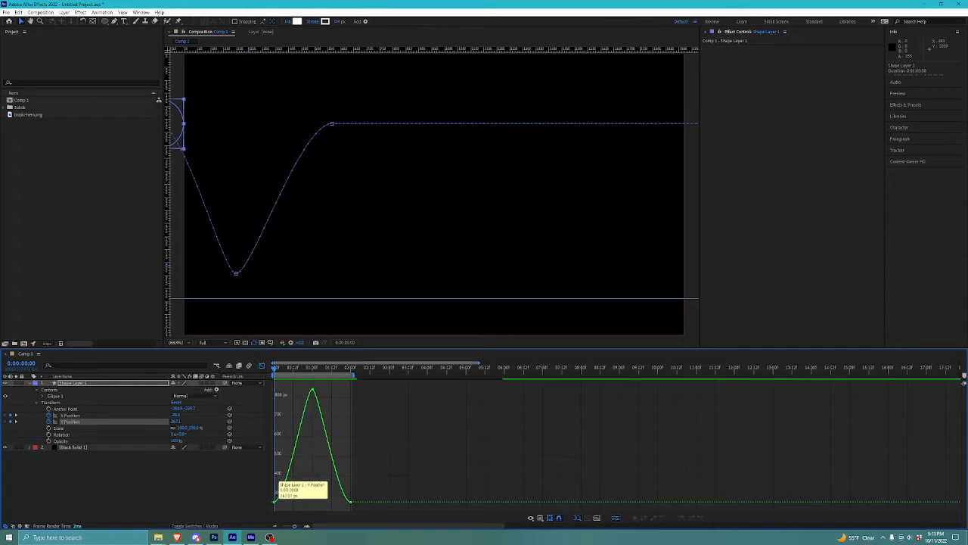
click(307, 525)
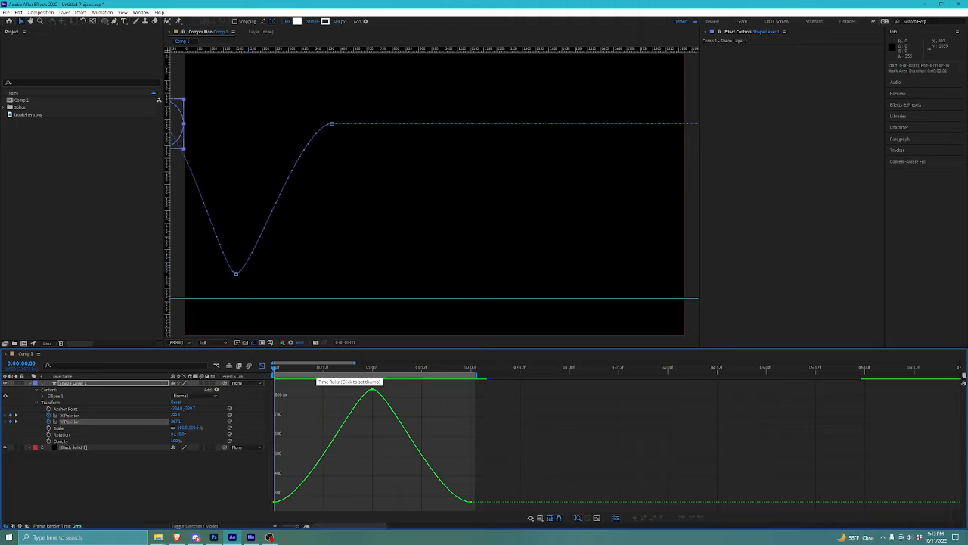
drag(318, 373, 274, 369)
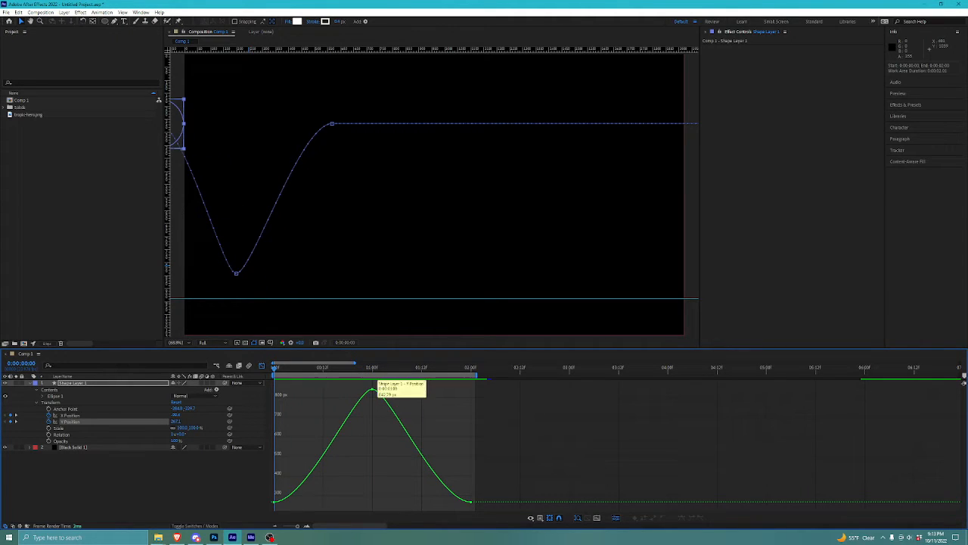
click(274, 501)
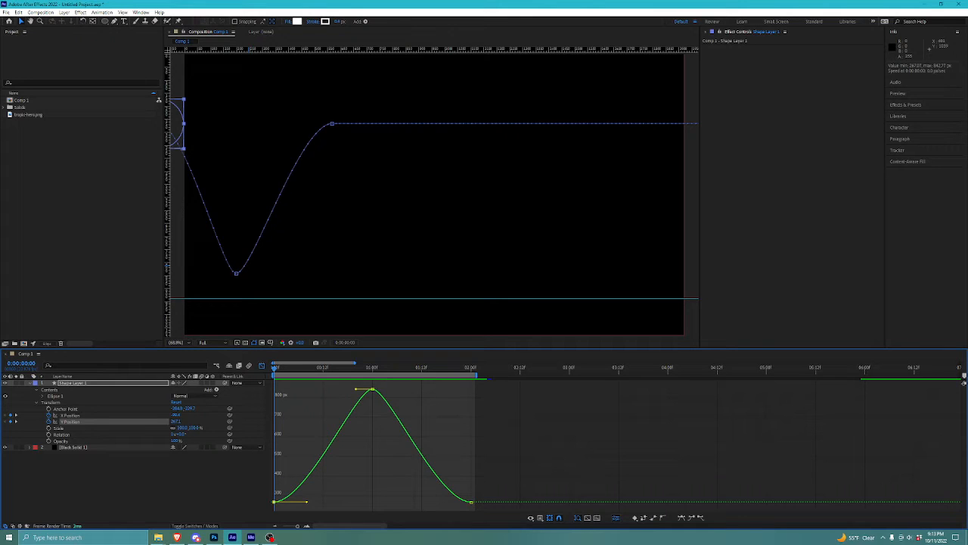
drag(306, 502, 311, 499)
key(ctrl+z)
Step: At 0:00:01:00, angle both handles of the middle Y Position keyframe toward the curve's base, making the peak a sharp point
click(373, 368)
click(372, 389)
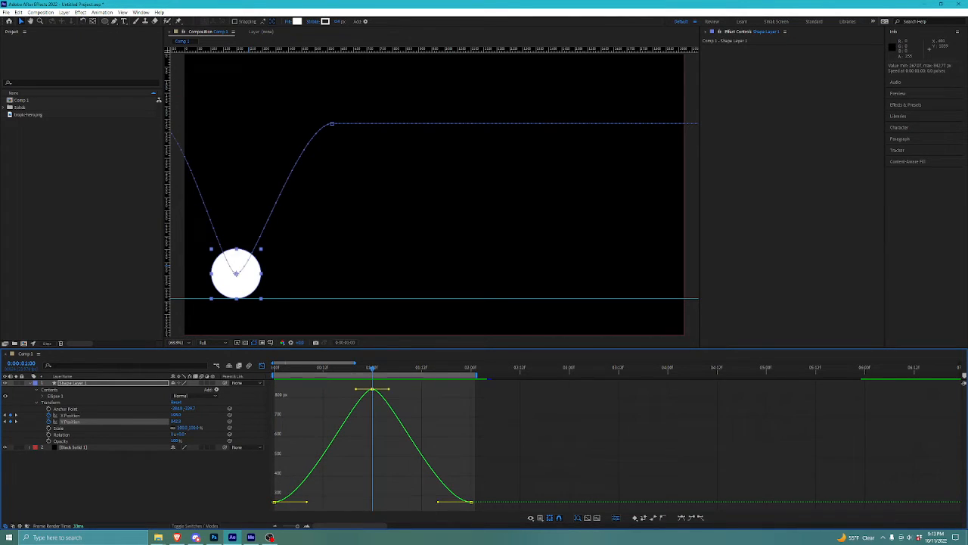
drag(356, 389, 364, 403)
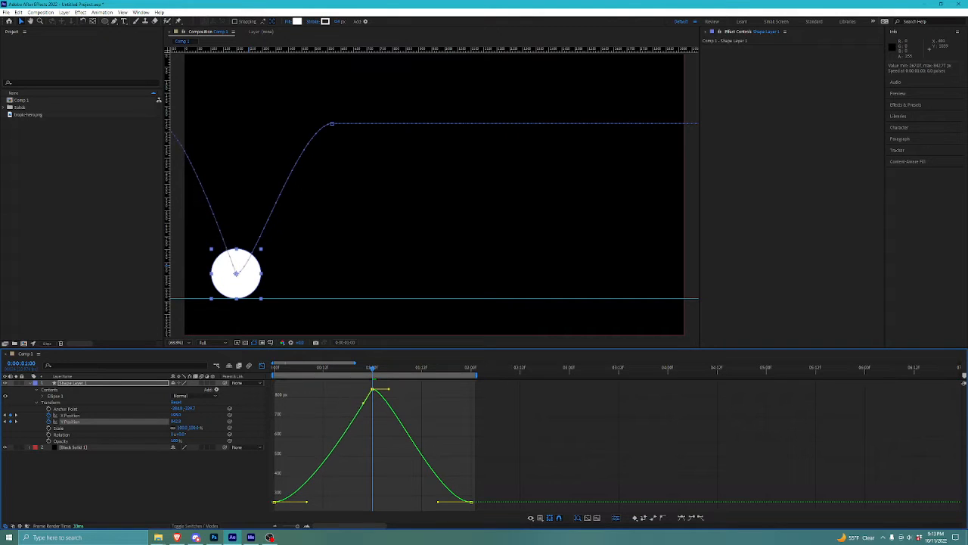
key(ctrl+z)
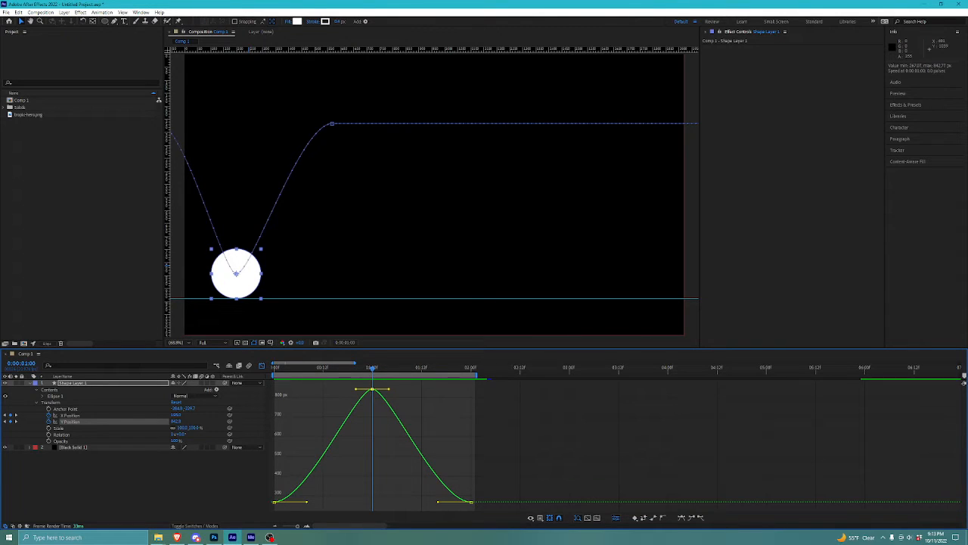
drag(357, 388, 348, 427)
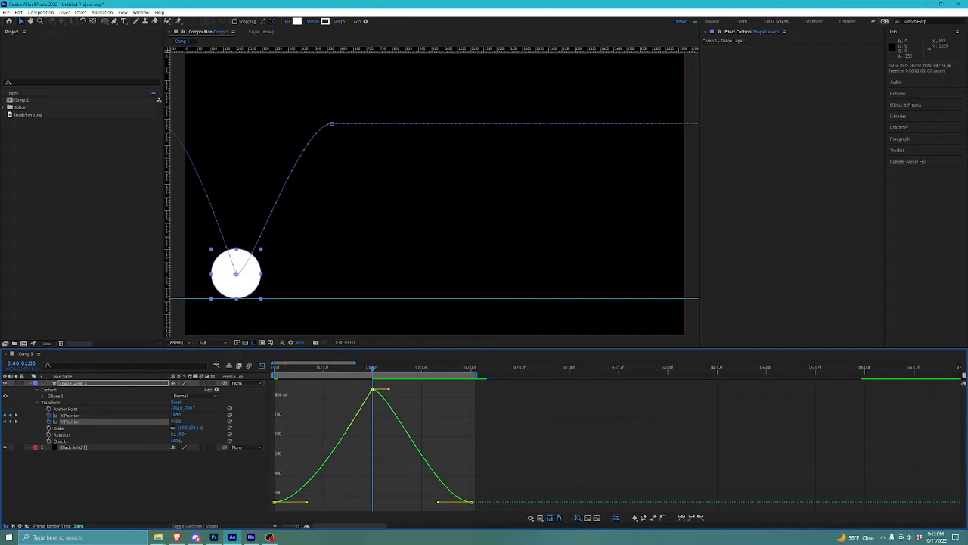
drag(388, 389, 385, 418)
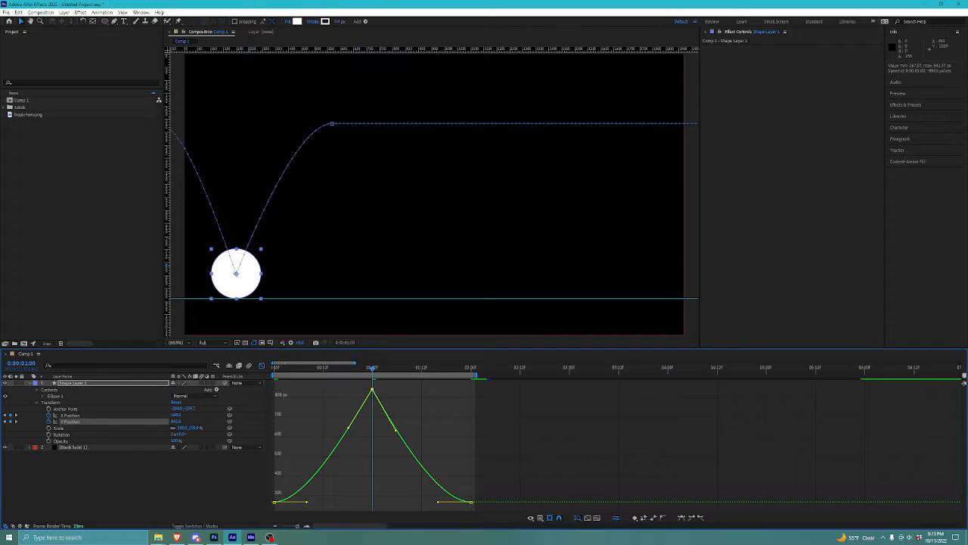
Step: Preview the bounce with the pointed Y Position curve and return the playhead to the start
key(space)
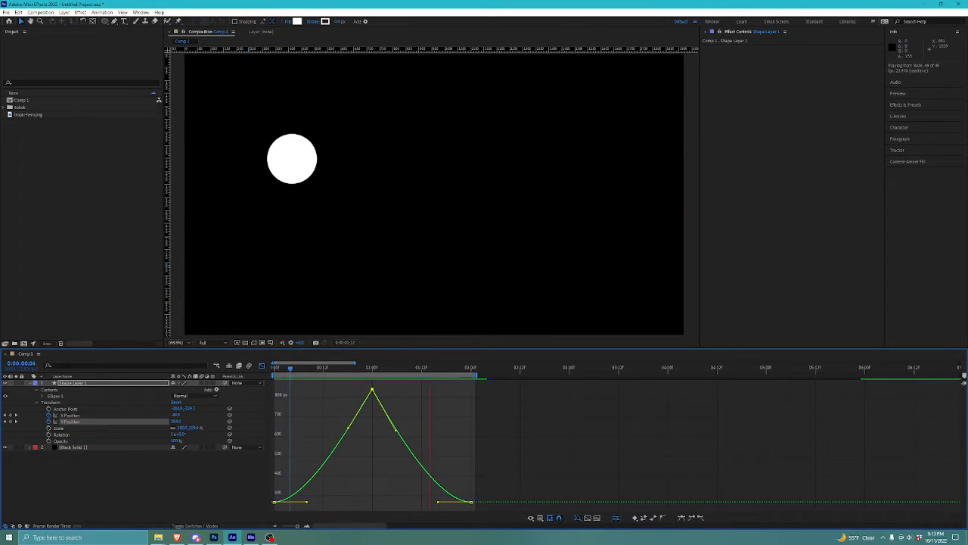
key(space)
drag(372, 367, 273, 367)
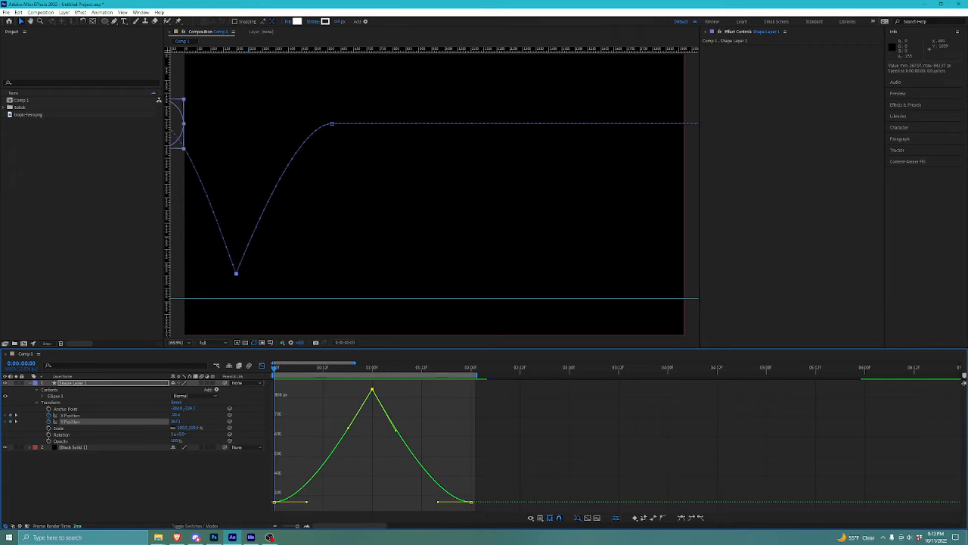
Step: Try a rounded Y Position curve with a steep start and flat handles on both sides of the peak
drag(306, 502, 274, 453)
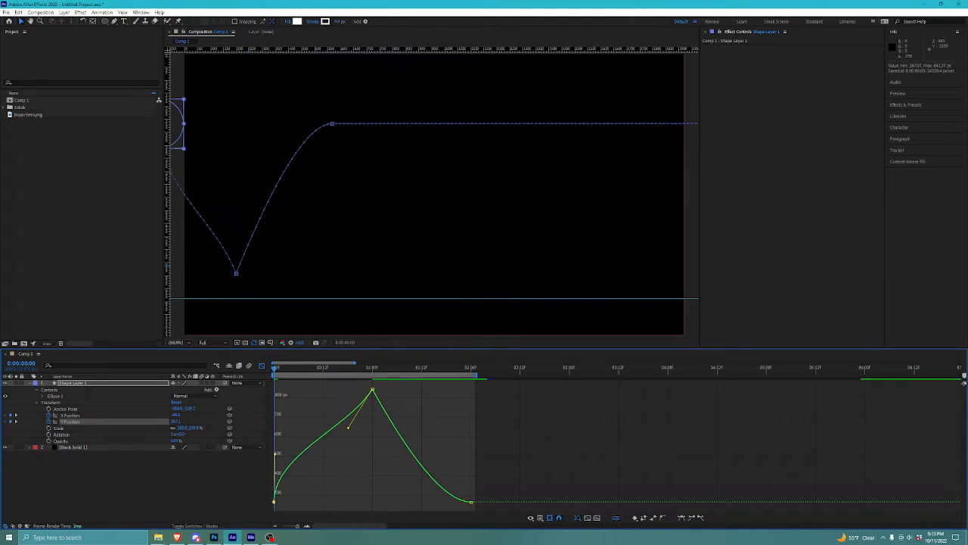
drag(348, 427, 313, 389)
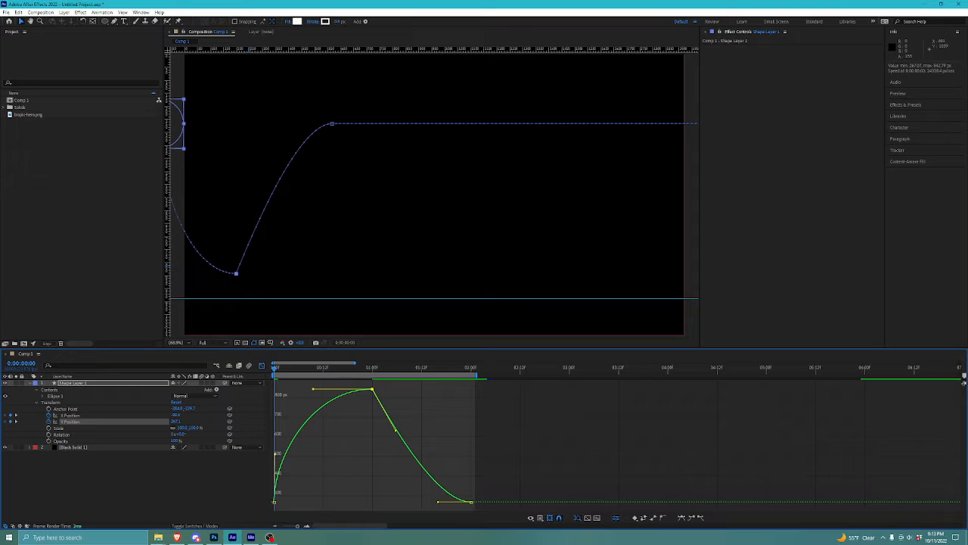
drag(394, 429, 441, 389)
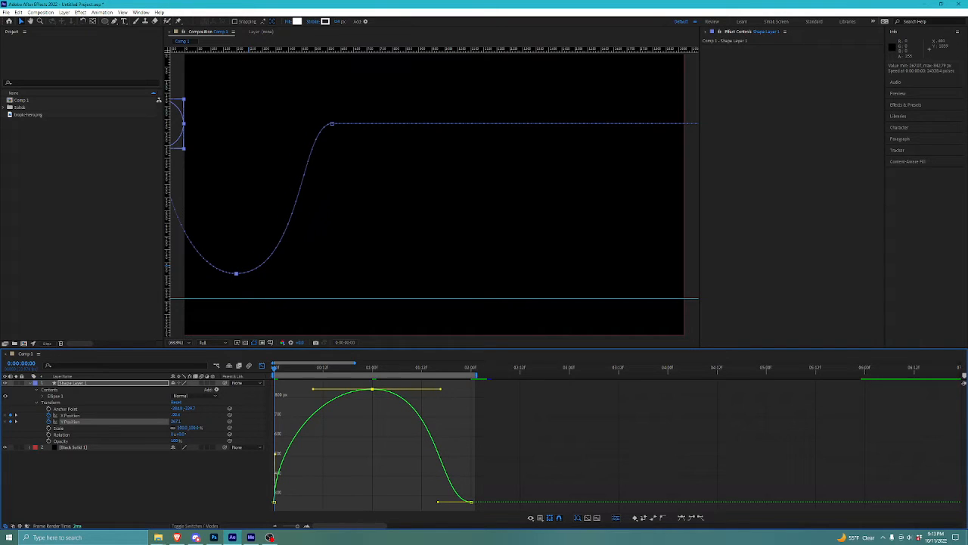
key(ctrl+z)
key(ctrl+z)
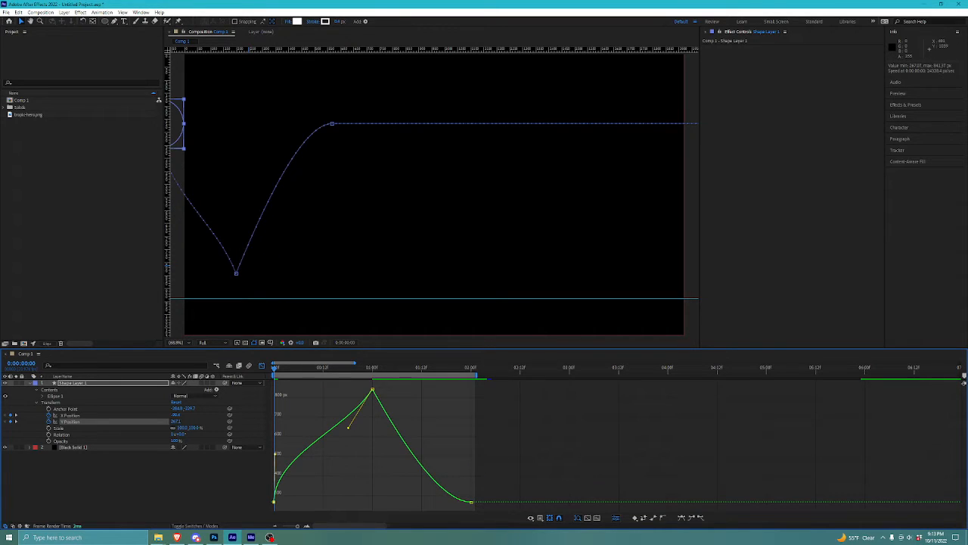
Step: Flatten the first Y Position keyframe's outgoing handle and lengthen the middle keyframe's handles almost straight down for a spiked peak
drag(274, 454, 289, 502)
drag(348, 428, 370, 459)
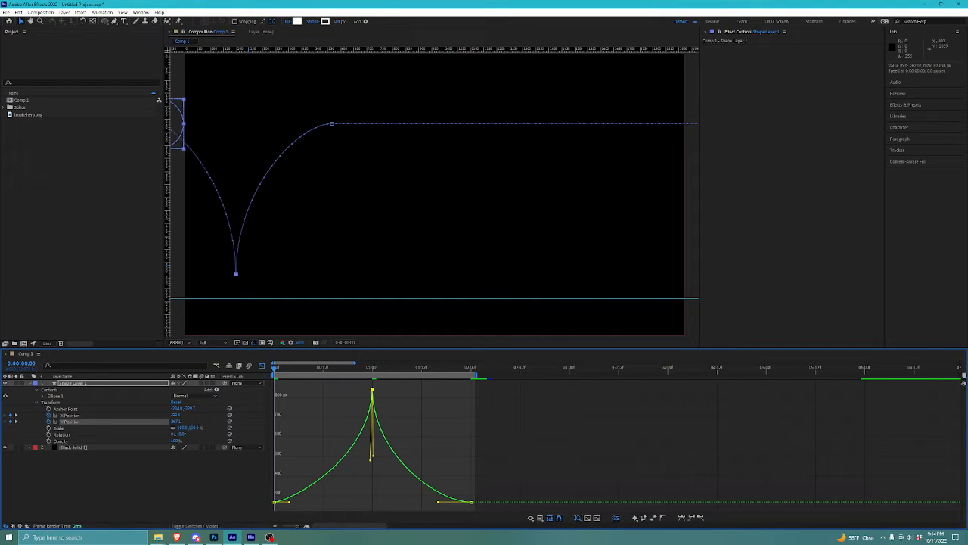
drag(371, 458, 372, 482)
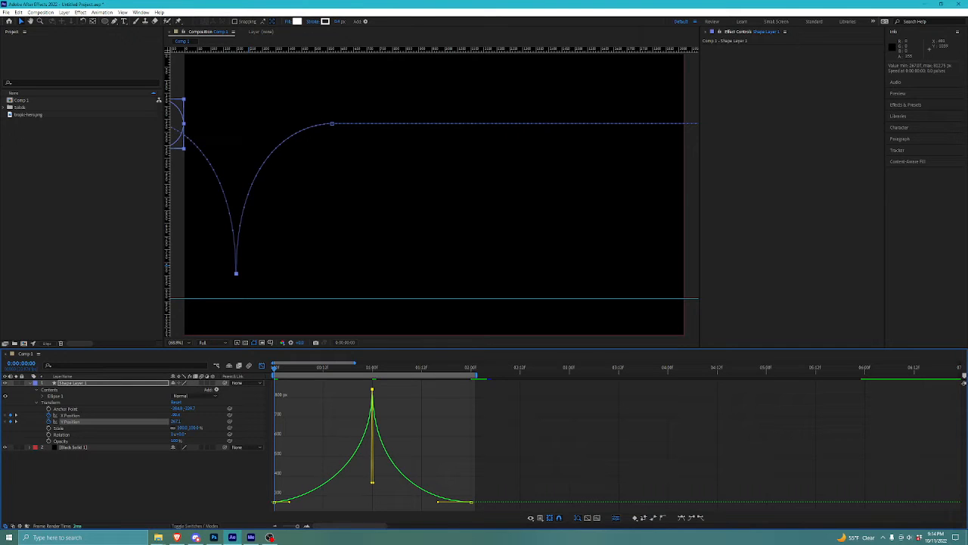
Step: Play and scrub the bounce several times to judge its speed, ending with the playhead at the start
key(space)
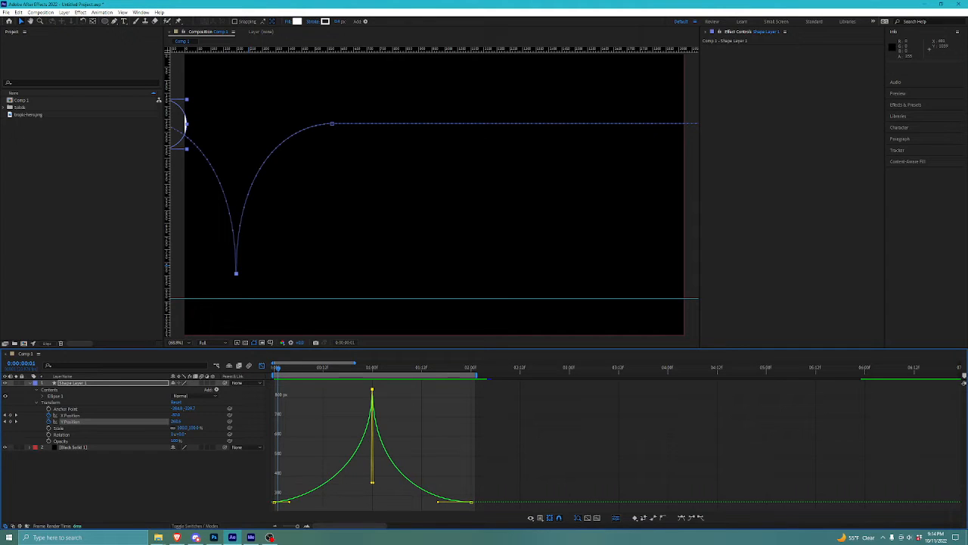
drag(278, 368, 332, 368)
key(space)
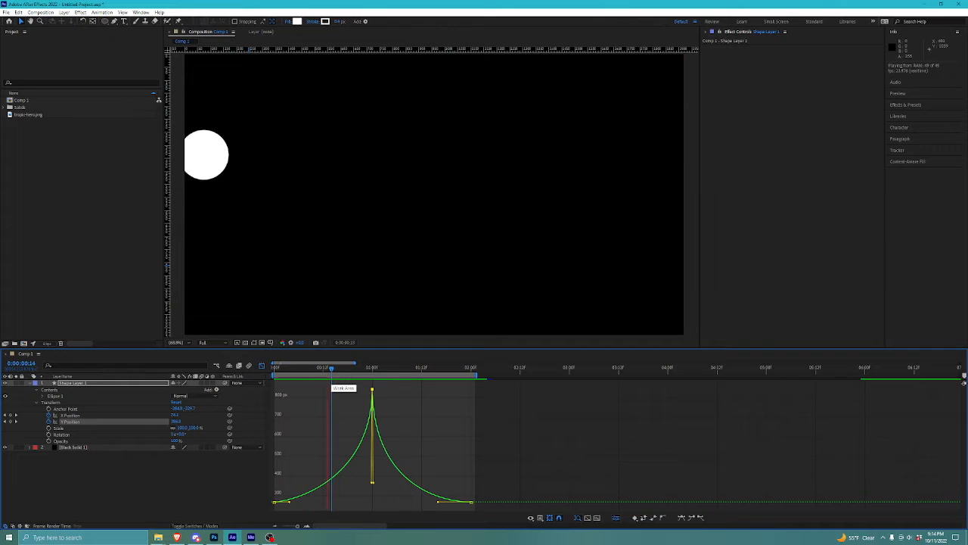
key(space)
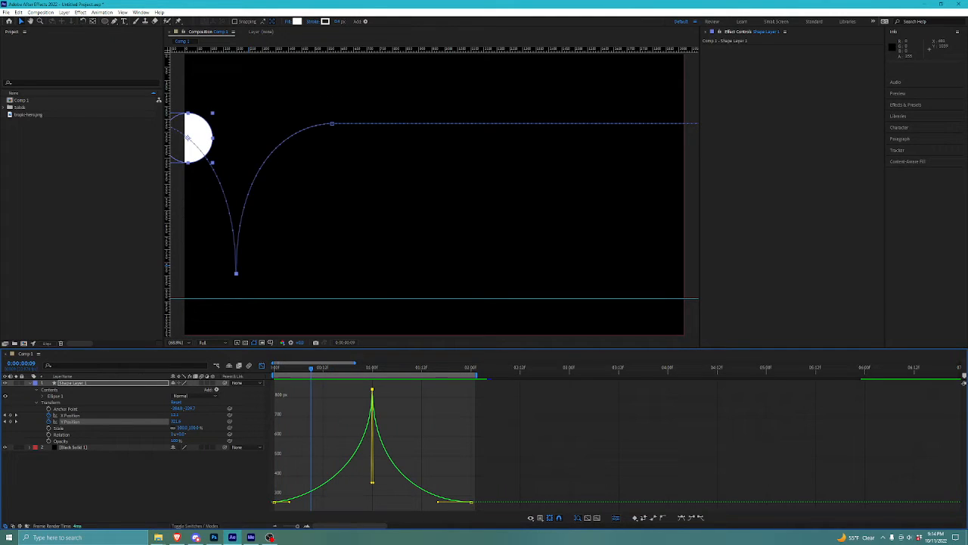
drag(311, 369, 445, 368)
key(space)
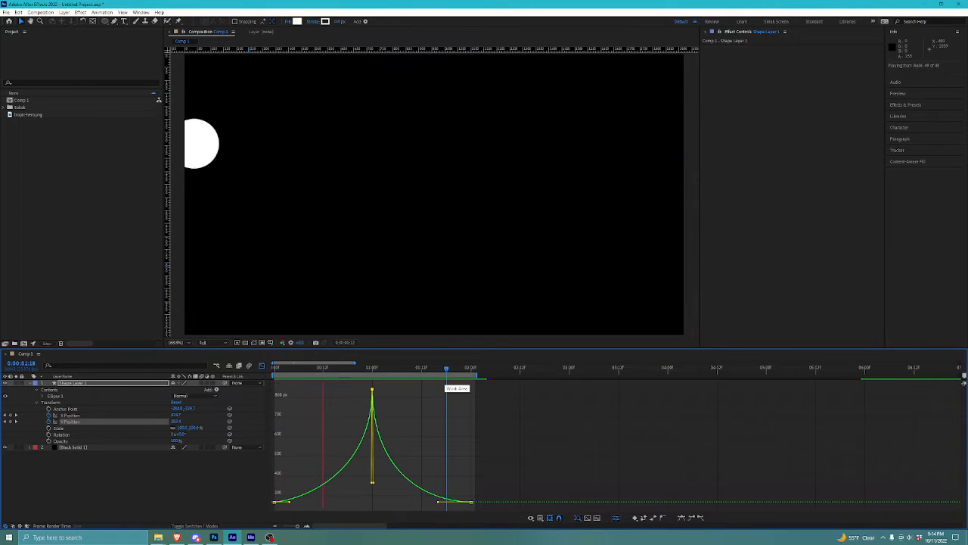
key(space)
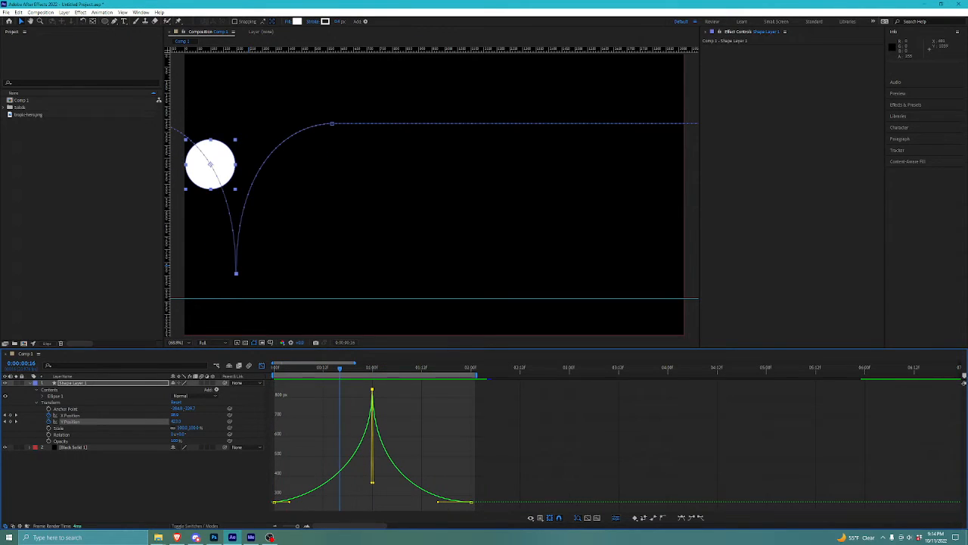
key(space)
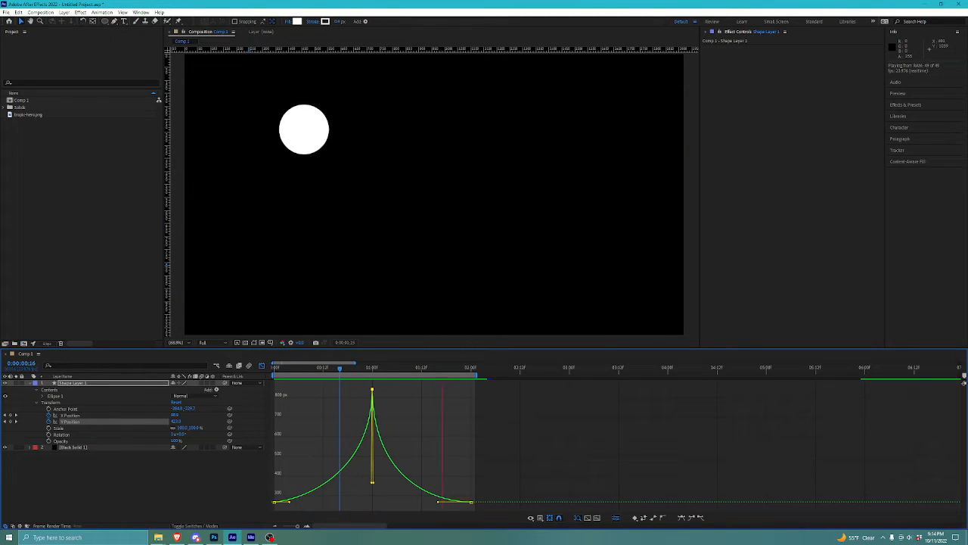
key(space)
key(Home)
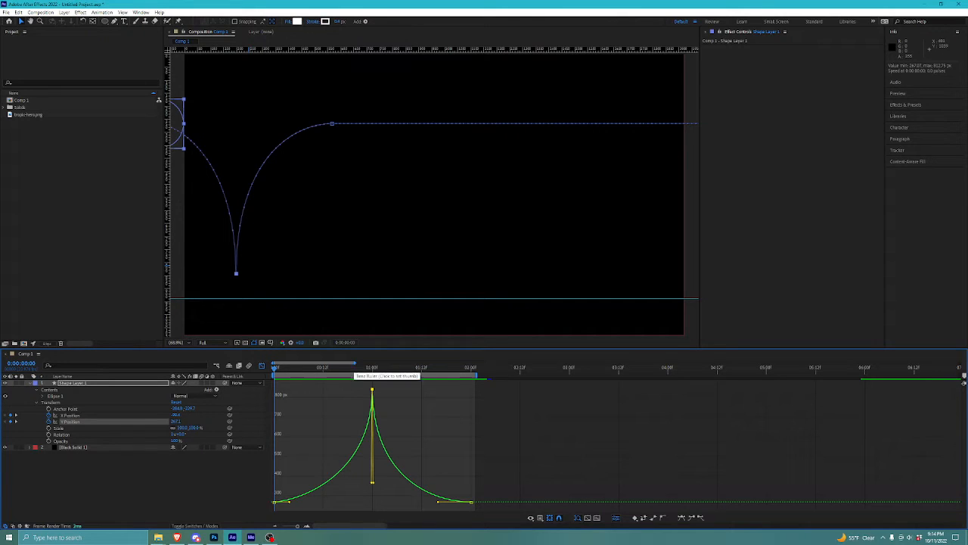
Step: Return to the keyframe view and shift the later X and Y Position bounce keyframes earlier so the impact falls at 0:00:00:12
click(322, 367)
click(262, 366)
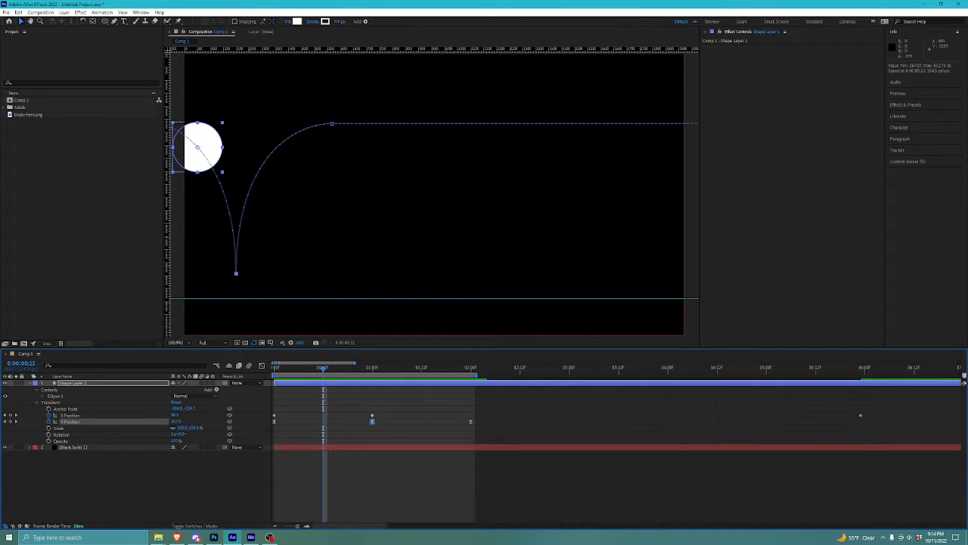
drag(495, 409, 323, 418)
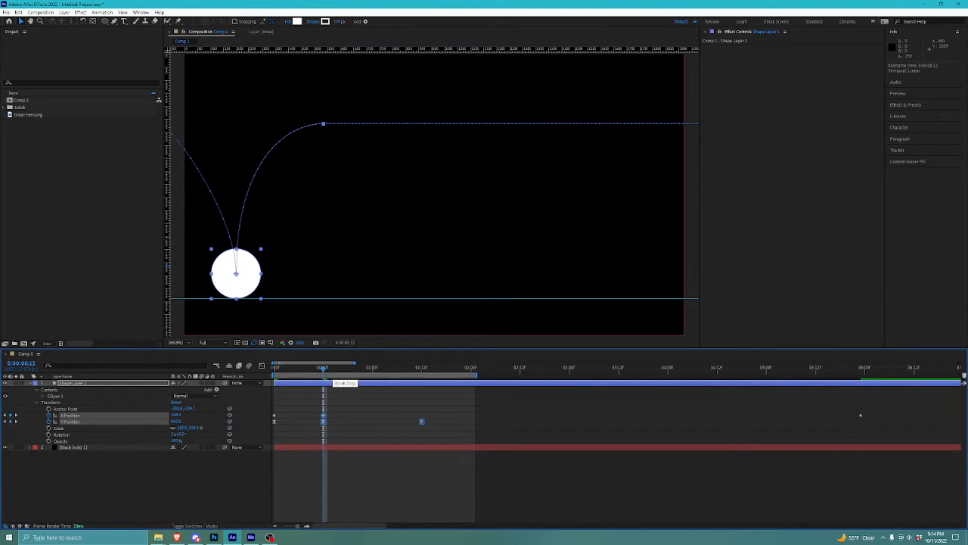
Step: Move the last Y Position keyframe to 0:00:01:00, end the work area there, and clear the selection
click(422, 422)
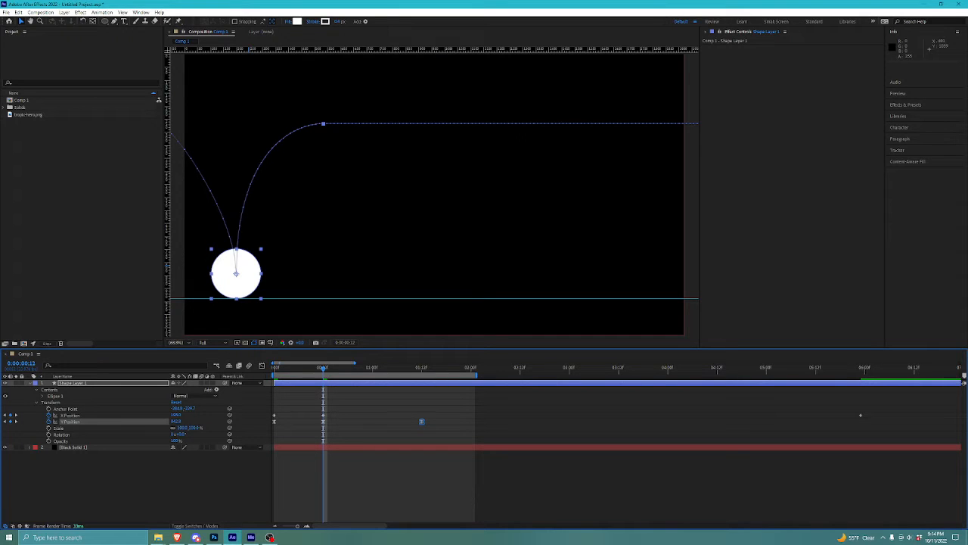
drag(422, 421, 368, 422)
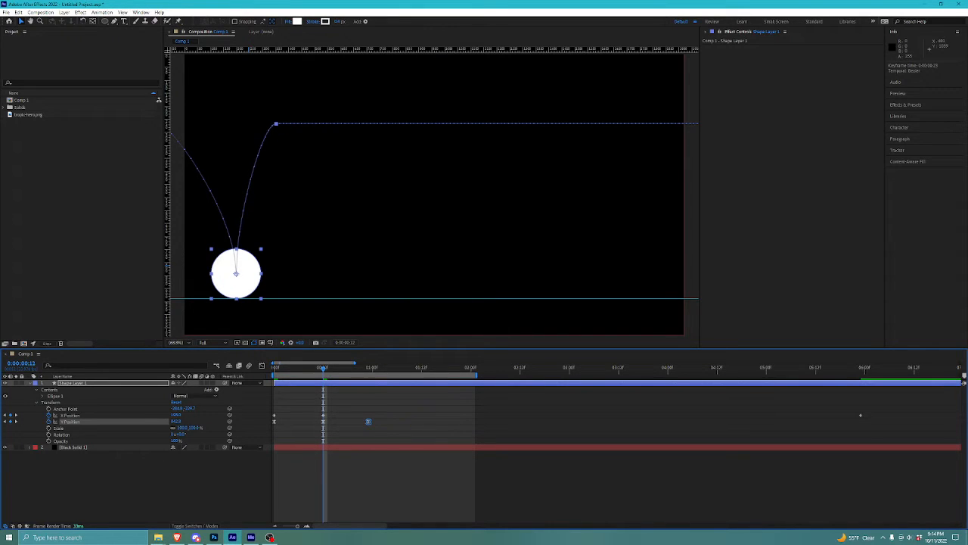
click(372, 368)
key(ctrl+shift+a)
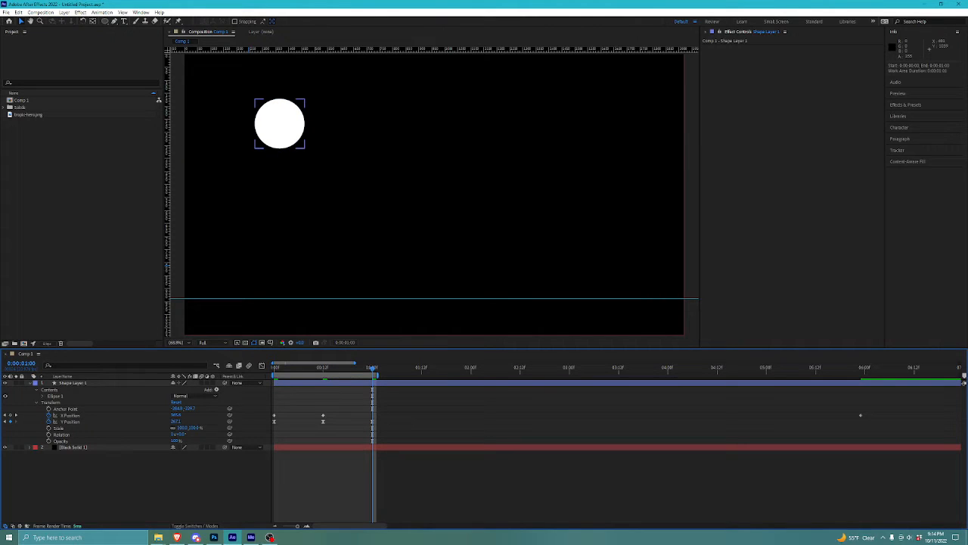
Step: Display the circle's Y Position curve in the Graph Editor and preview the one-second bounce
click(69, 421)
click(262, 366)
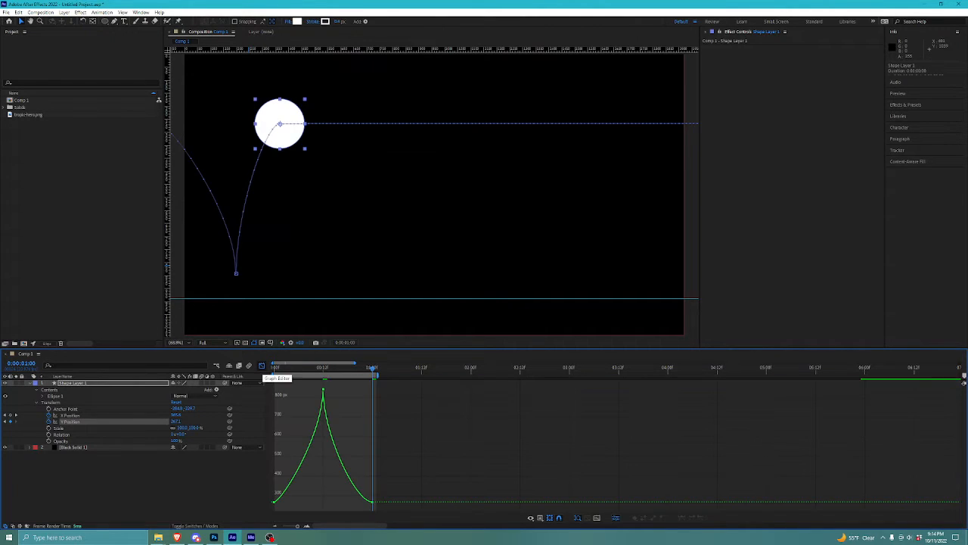
key(space)
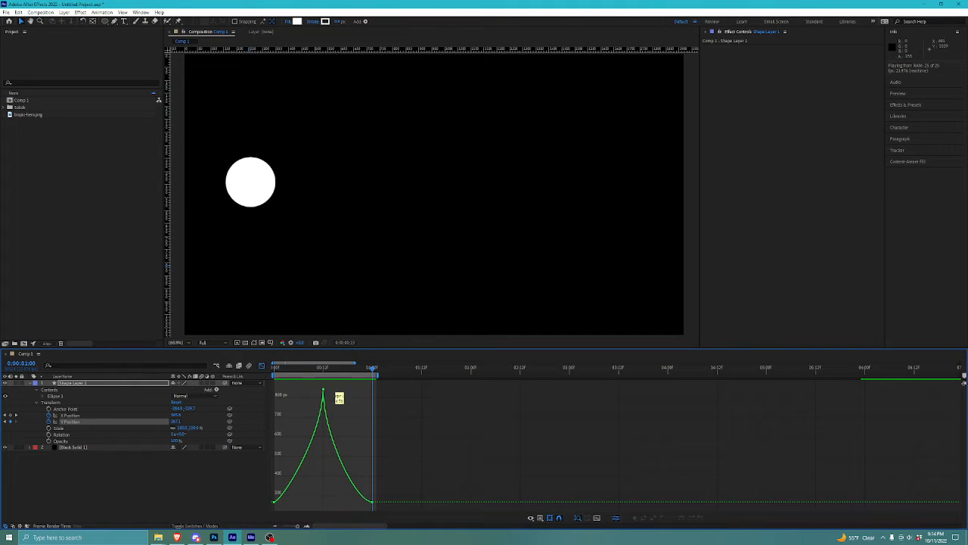
key(space)
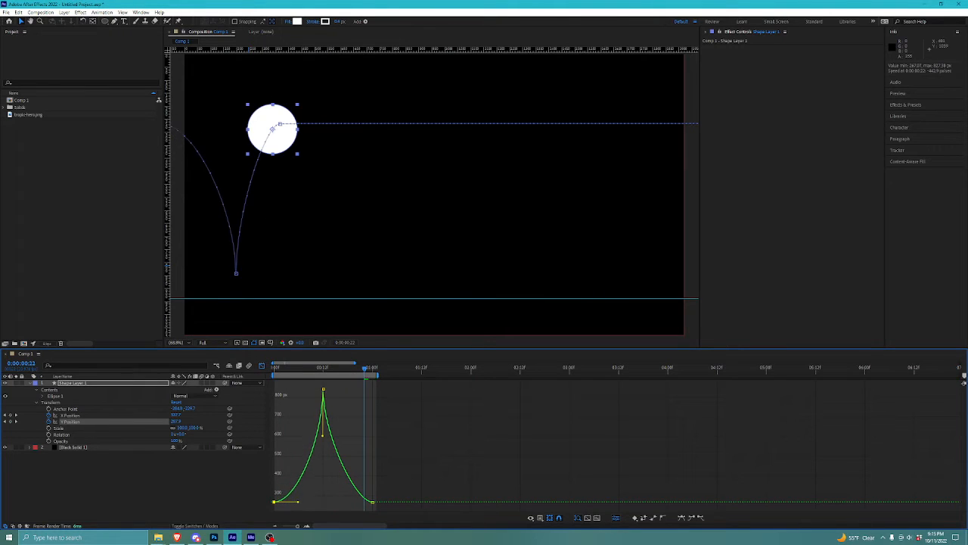
Step: Lengthen the first Y Position keyframe's outgoing handle and the last keyframe's incoming handle horizontally for stronger easing at both ends
drag(297, 502, 311, 502)
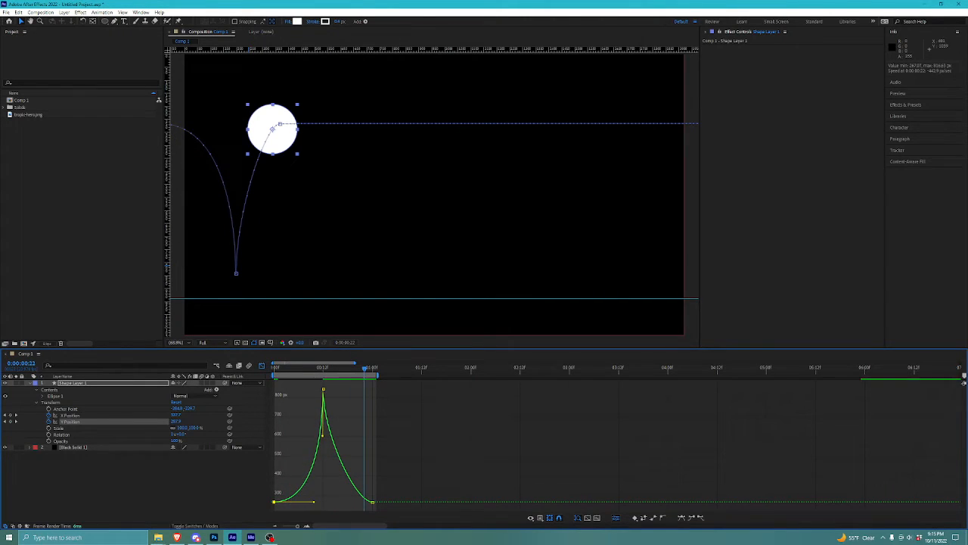
click(372, 502)
drag(356, 501, 332, 501)
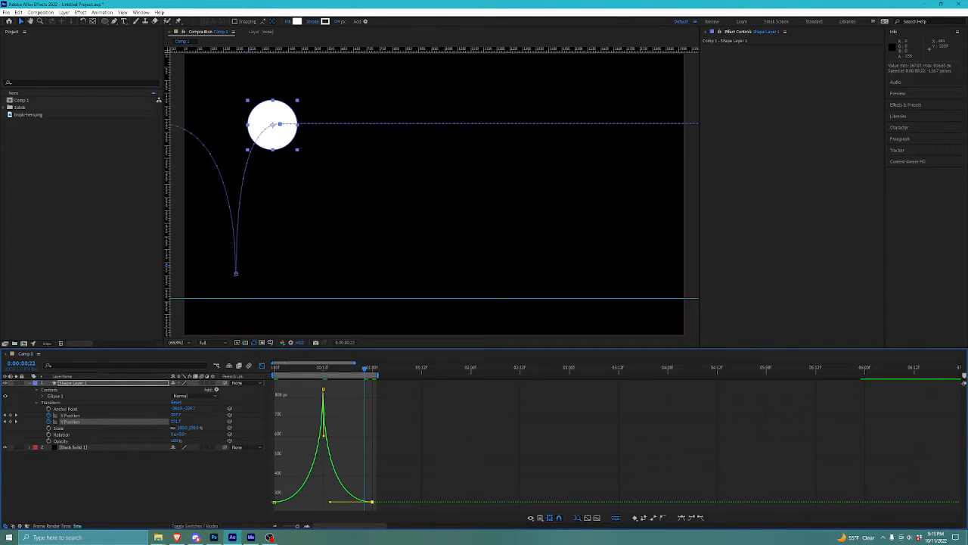
Step: Scrub and play the eased bounce, and shorten the last Y Position keyframe's incoming handle slightly
drag(365, 368, 336, 368)
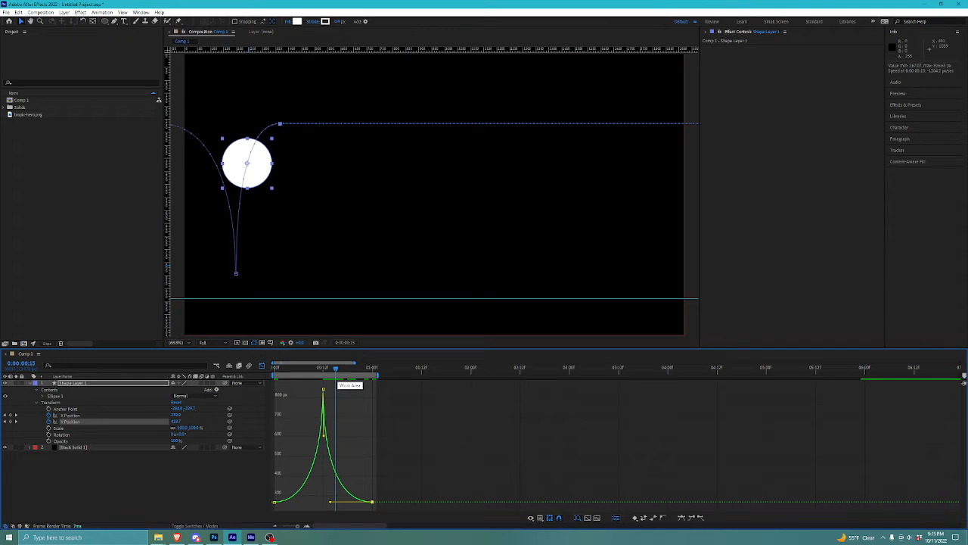
key(space)
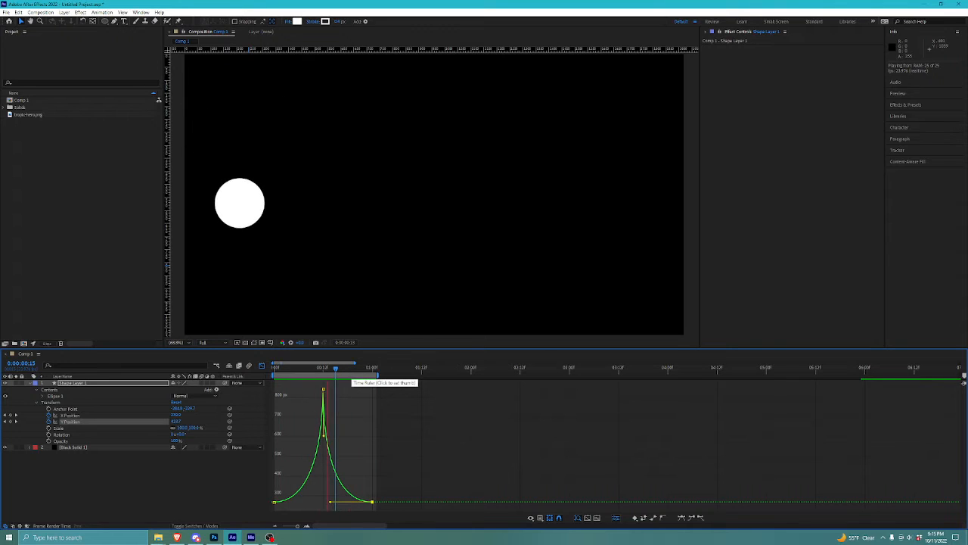
key(space)
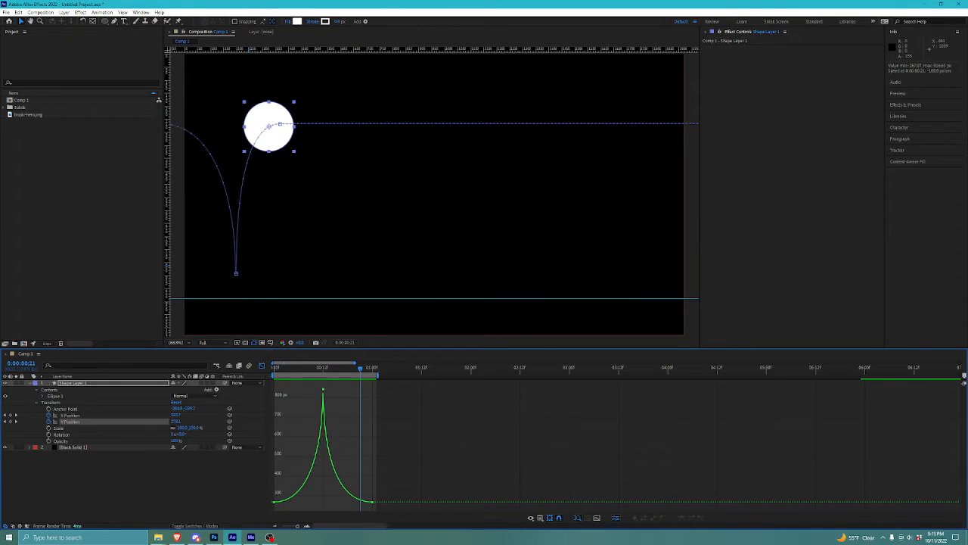
click(372, 501)
drag(327, 501, 337, 501)
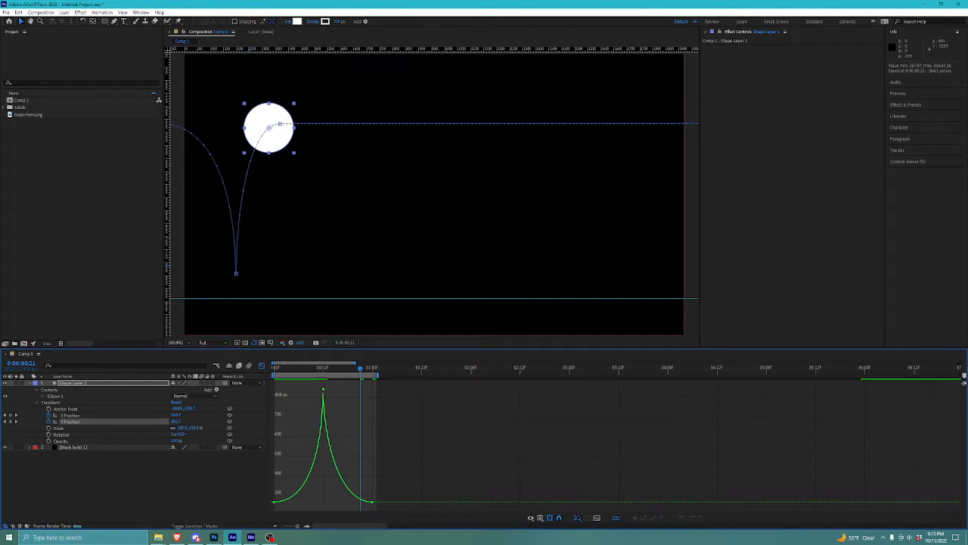
Step: Preview the circle's eased bounce, and return from the Graph Editor to the keyframe view at 0:00:00:00
key(space)
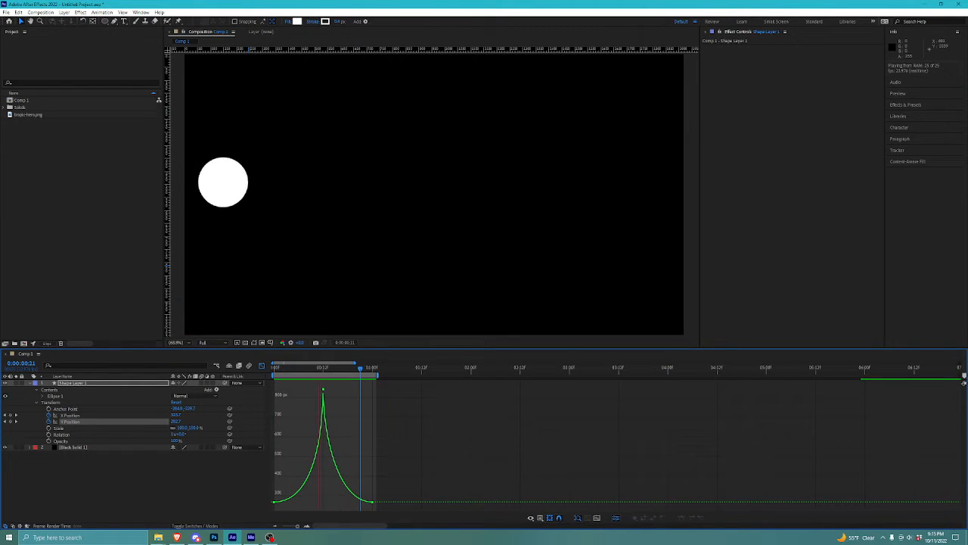
key(space)
key(shift+F3)
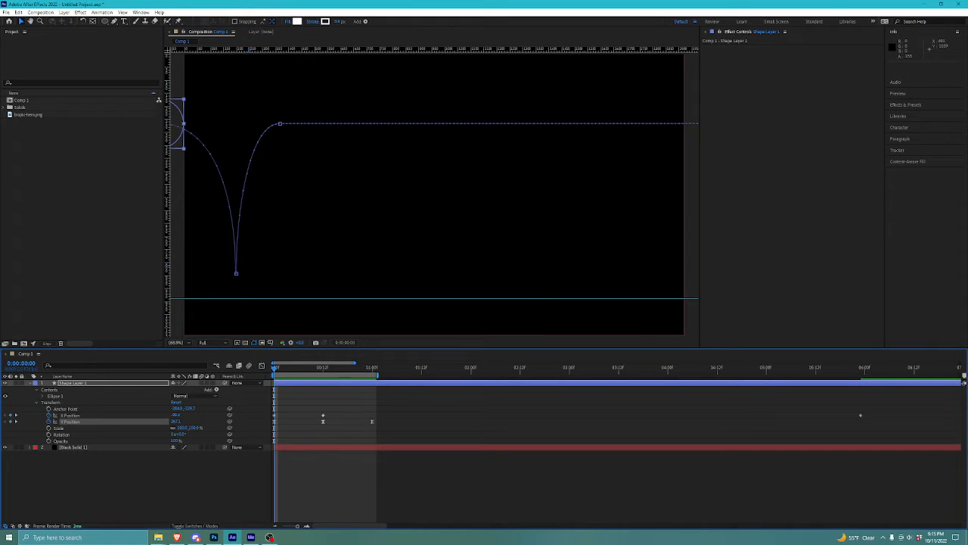
mouse_move(274, 368)
mouse_down()
mouse_move(327, 368)
mouse_move(275, 368)
mouse_up()
Step: Delete the circle's middle X Position keyframe, between the ones at the start and near 0:00:06:00
key(F2)
click(323, 416)
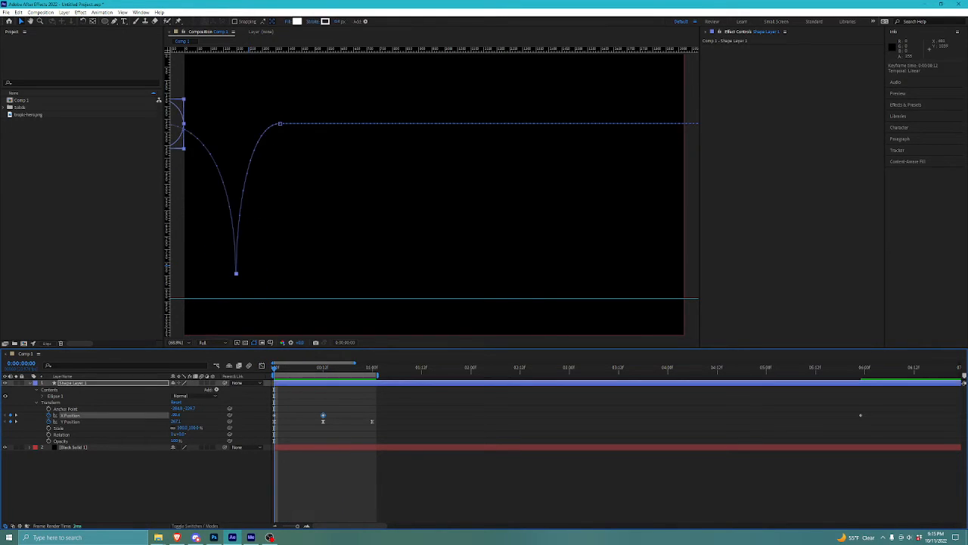
key(Delete)
Step: Copy the circle's Y Position bounce keyframes, paste them repeatedly through to 0:00:06:00, and clear the selection
drag(402, 411, 292, 422)
drag(376, 437, 271, 420)
key(ctrl+c)
drag(274, 368, 800, 369)
key(ctrl+v)
key(ctrl+v)
key(ctrl+v)
key(ctrl+v)
key(ctrl+v)
key(ctrl+shift+a)
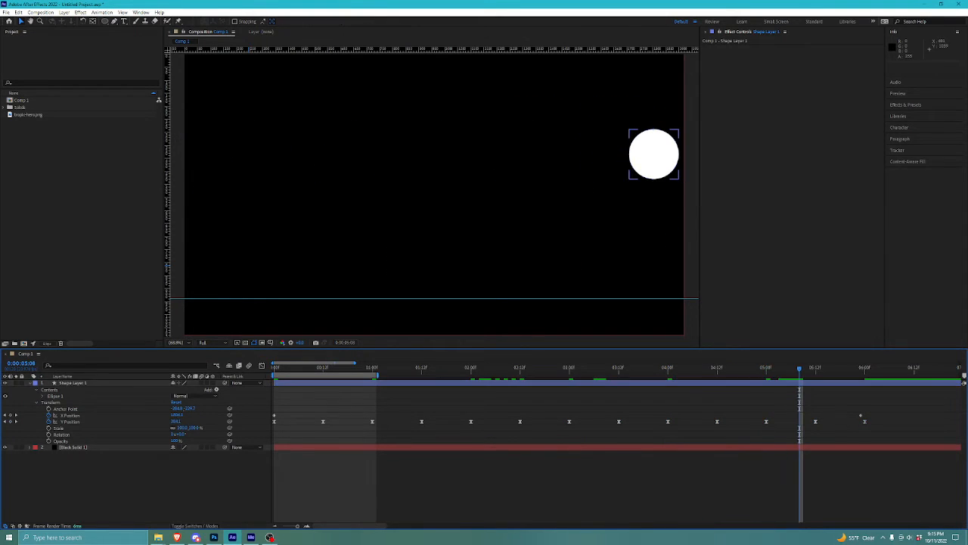
Step: Stretch the work area from 0:00:00:00 to just past 0:00:06:00 and preview the repeated bounce
mouse_move(377, 375)
mouse_down()
mouse_move(866, 376)
mouse_move(278, 375)
mouse_move(865, 375)
mouse_up()
click(866, 368)
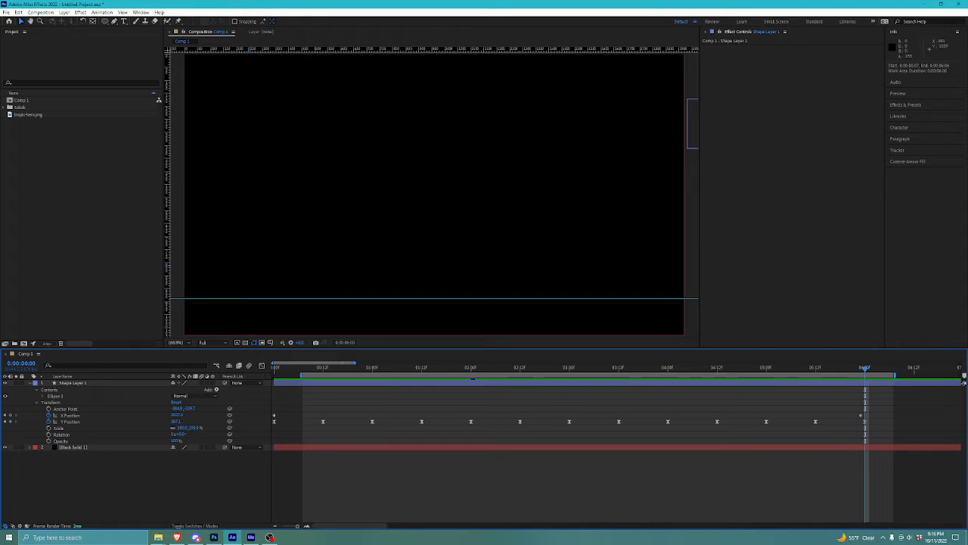
drag(302, 376, 274, 375)
key(space)
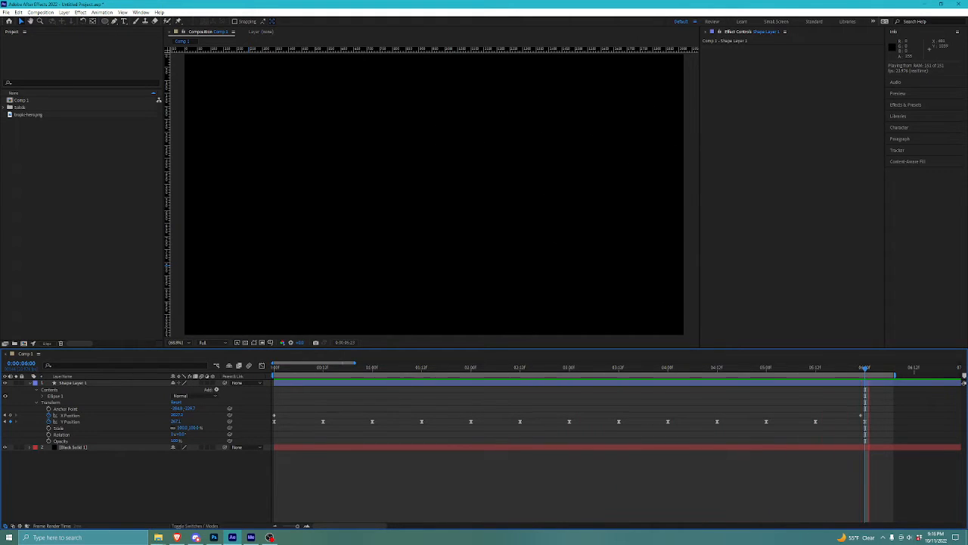
key(space)
drag(467, 369, 274, 369)
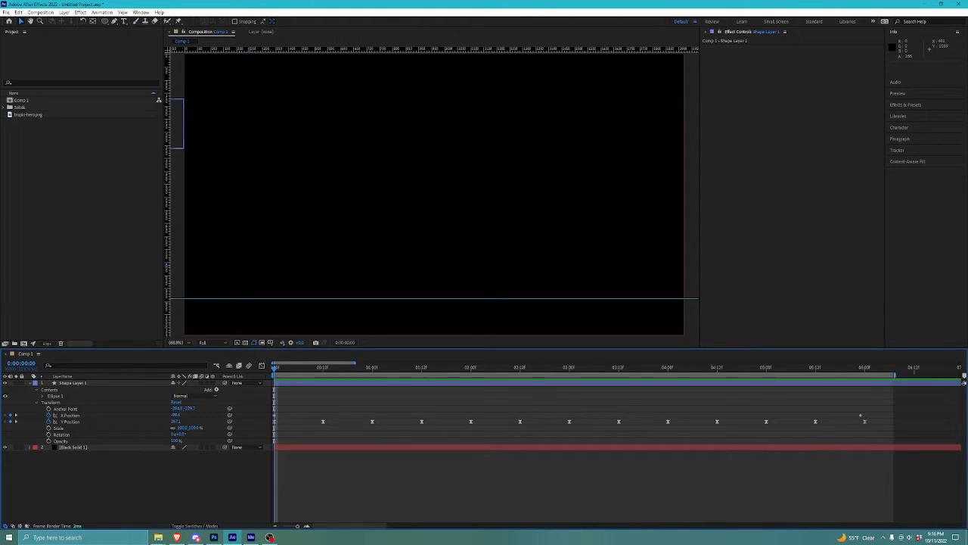
Step: Select the circle's layer to show its motion path, scrub to 0:00:01:18, and hide the layer
click(59, 429)
key(ctrl+shift+a)
click(73, 383)
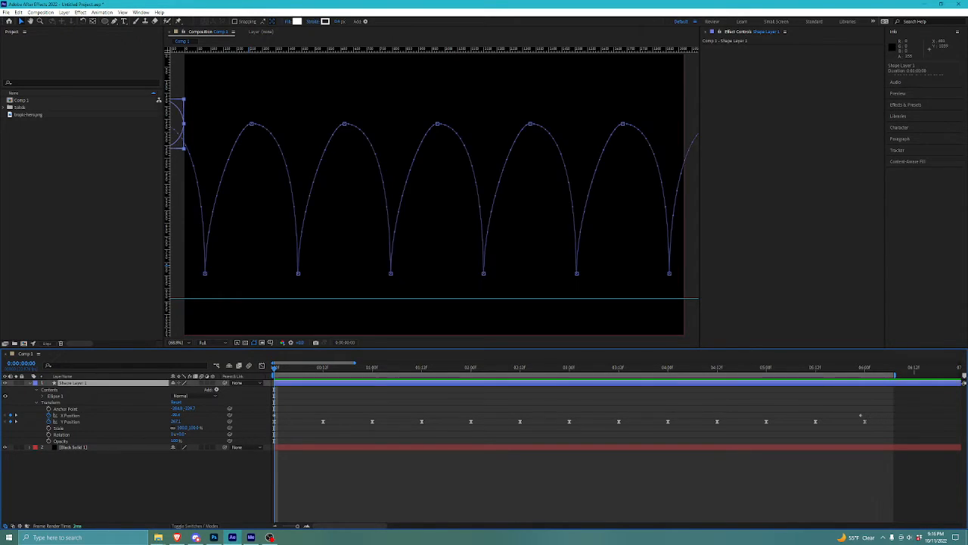
drag(275, 368, 447, 368)
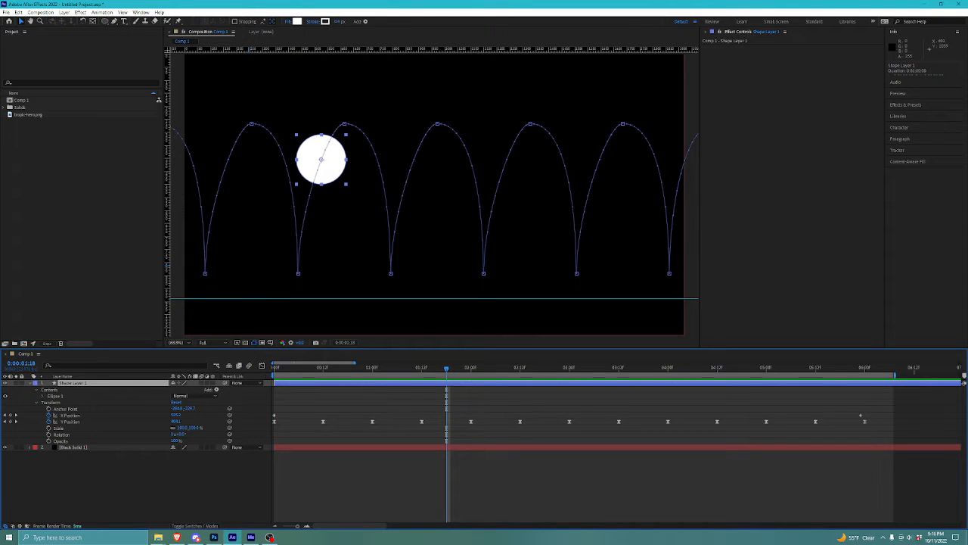
click(5, 383)
click(113, 484)
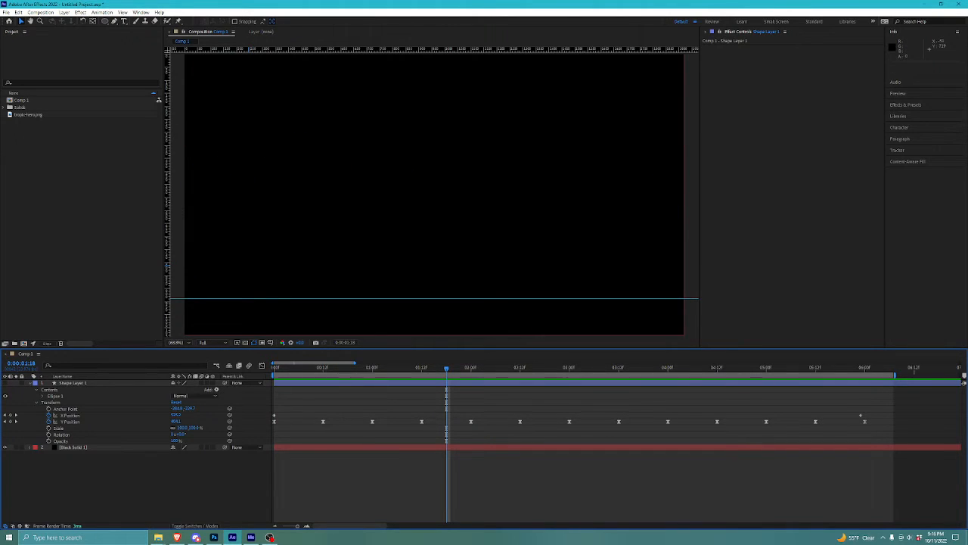
Step: Add a text layer reading "jersey house is cool." and place it near the middle of the composition
key(ctrl+t)
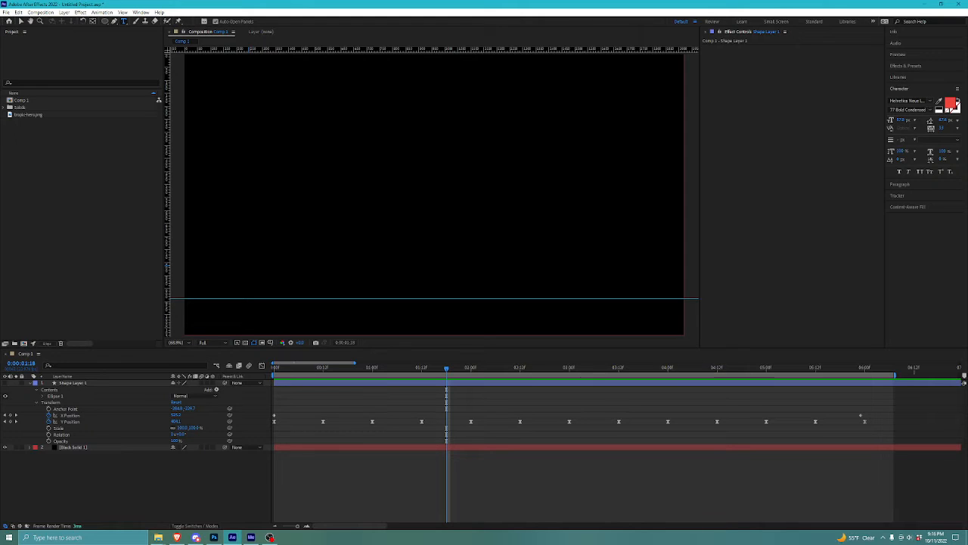
click(277, 171)
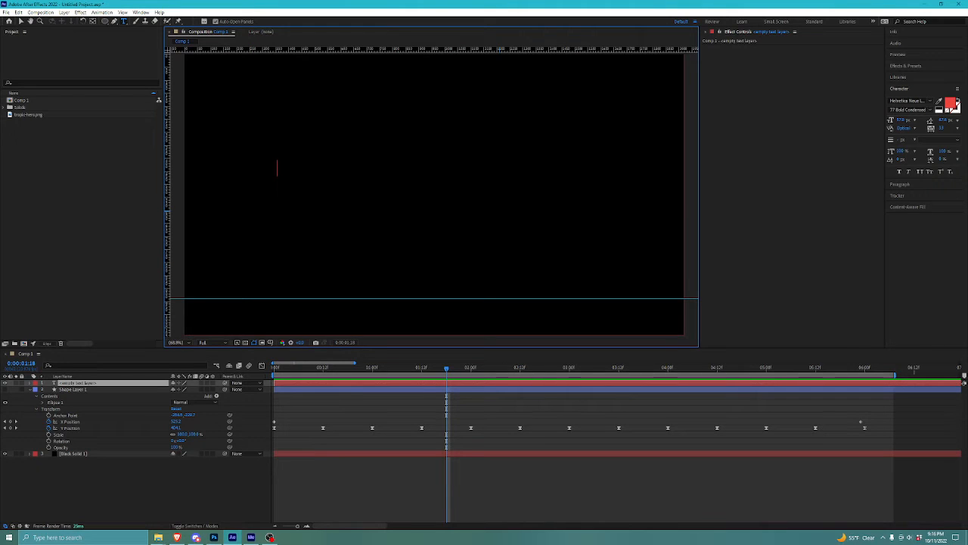
text(jers)
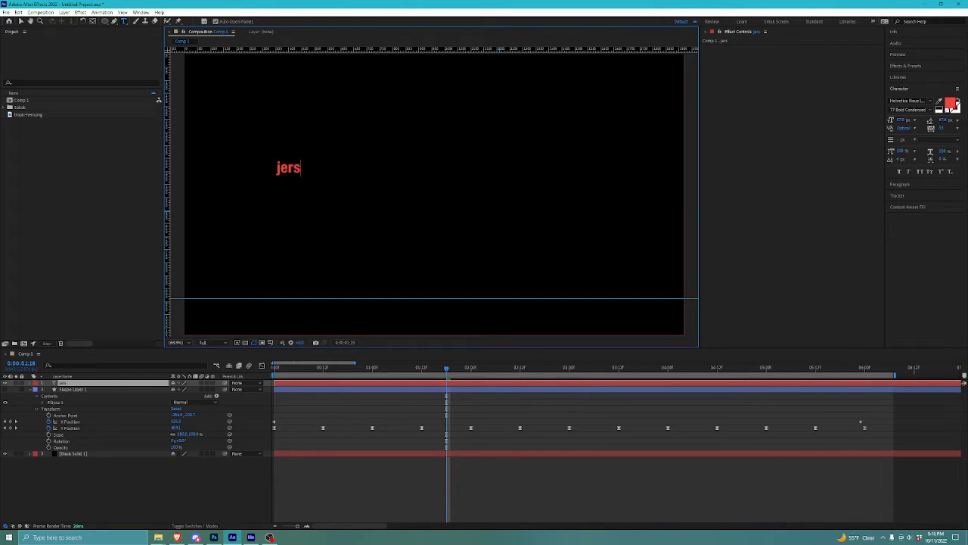
text(ey hou se is )
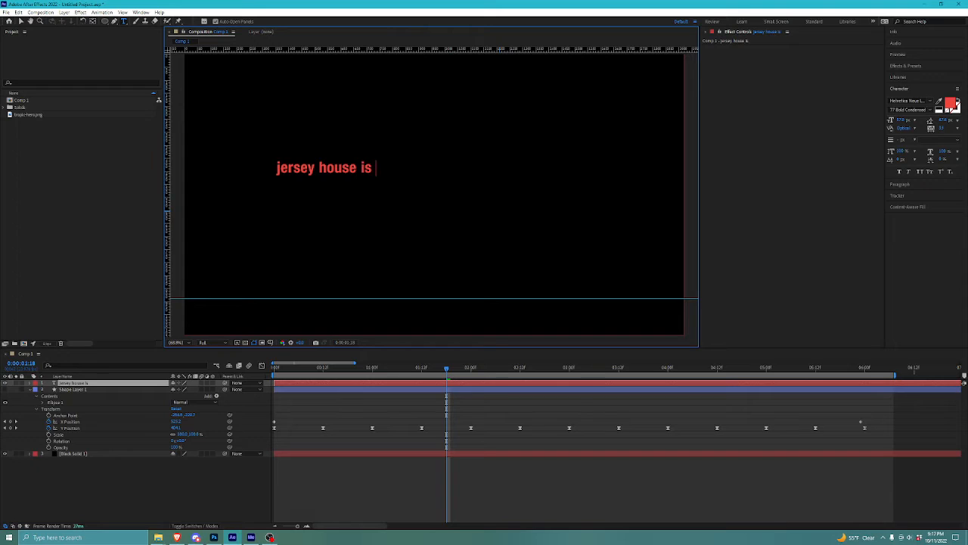
text(cool.)
click(21, 21)
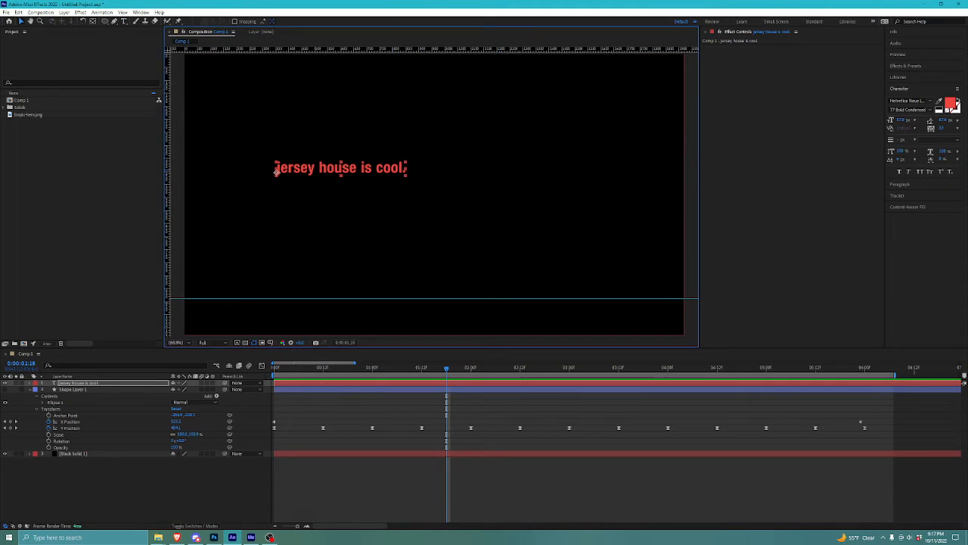
drag(392, 170, 458, 187)
drag(345, 191, 364, 188)
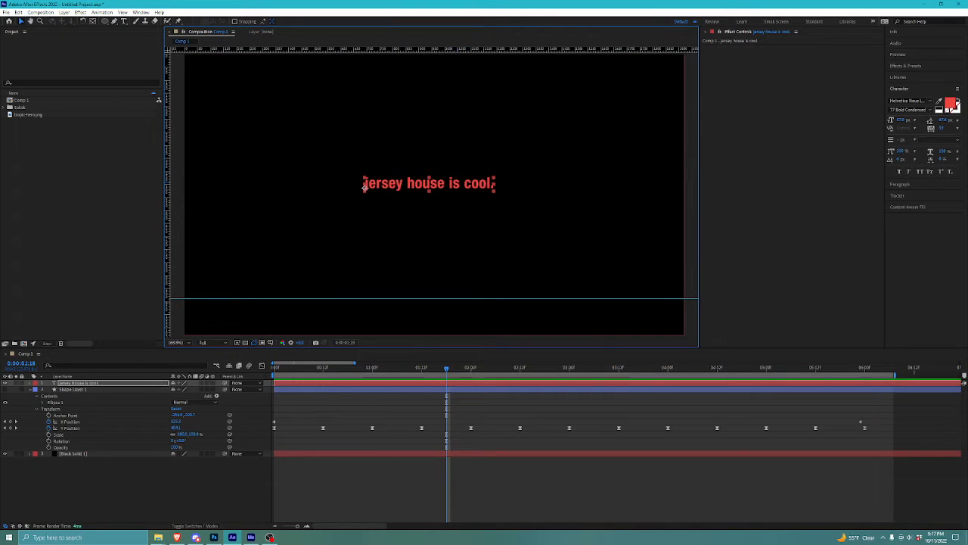
Step: Return to 0:00:00:00, collapse the circle layer's properties, and select the text layer
drag(446, 369, 274, 369)
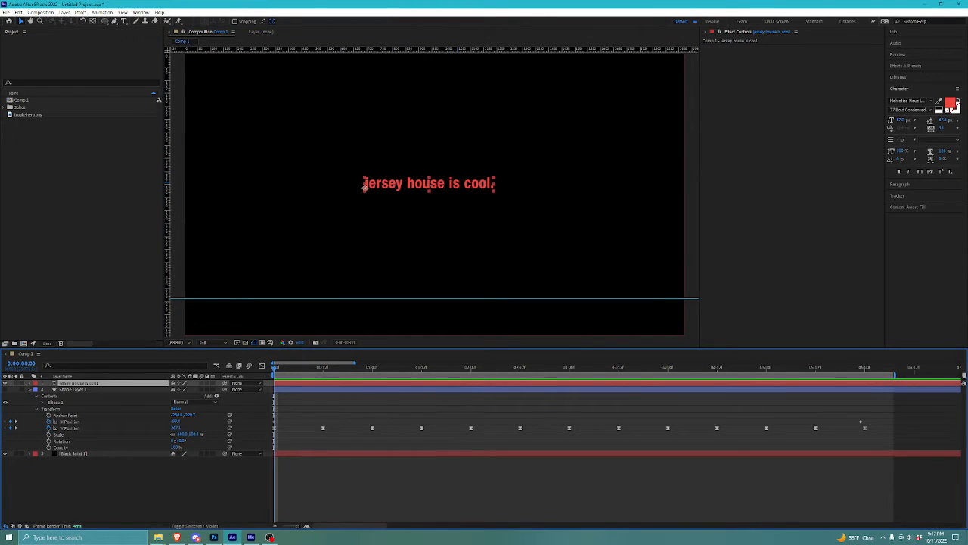
click(73, 389)
key(u)
click(78, 383)
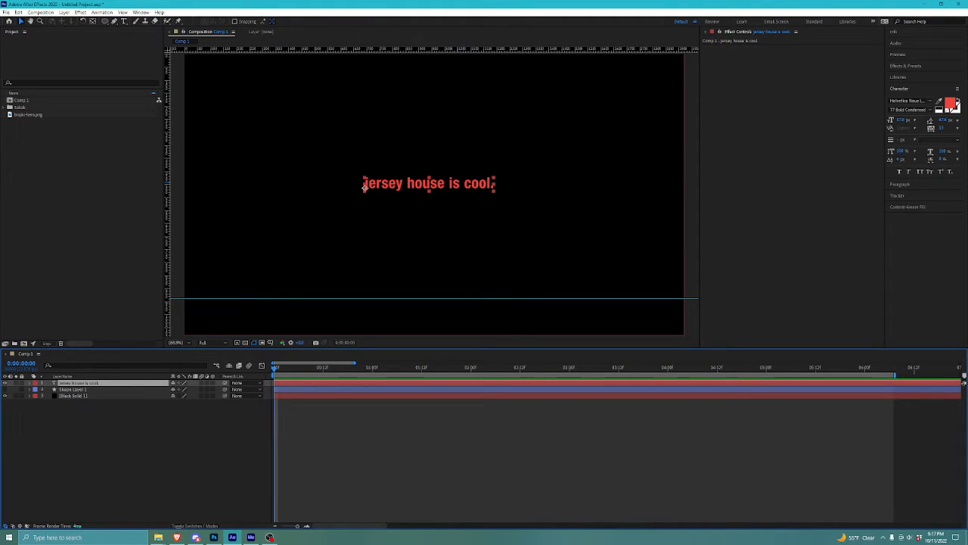
Step: Keyframe the text layer's Opacity from 0% at 0:00:00:00 to 100% at 0:00:00:18
click(30, 382)
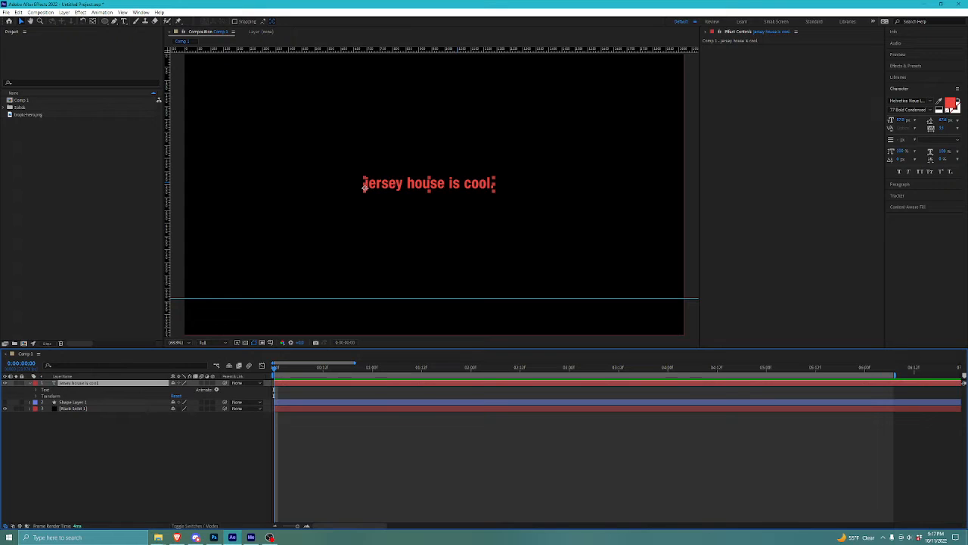
click(37, 397)
click(61, 429)
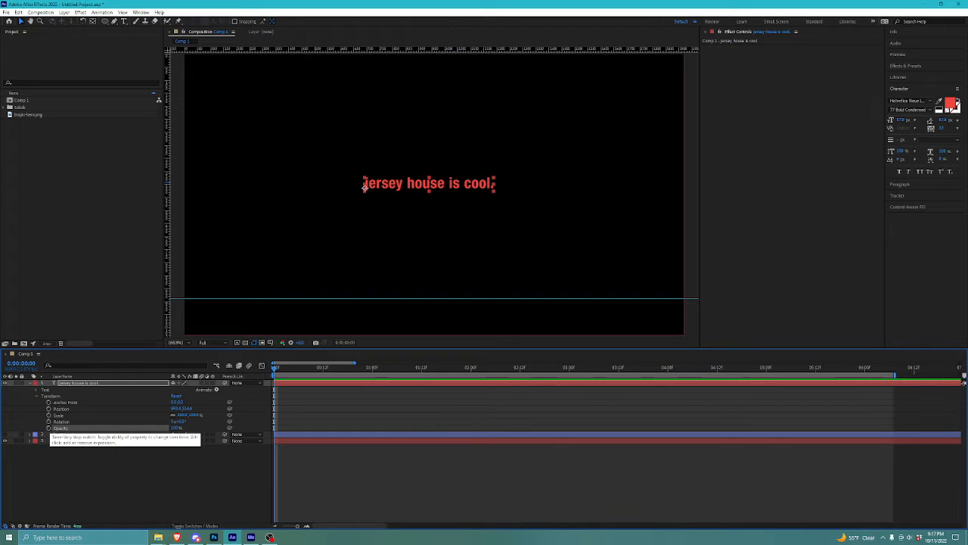
click(48, 429)
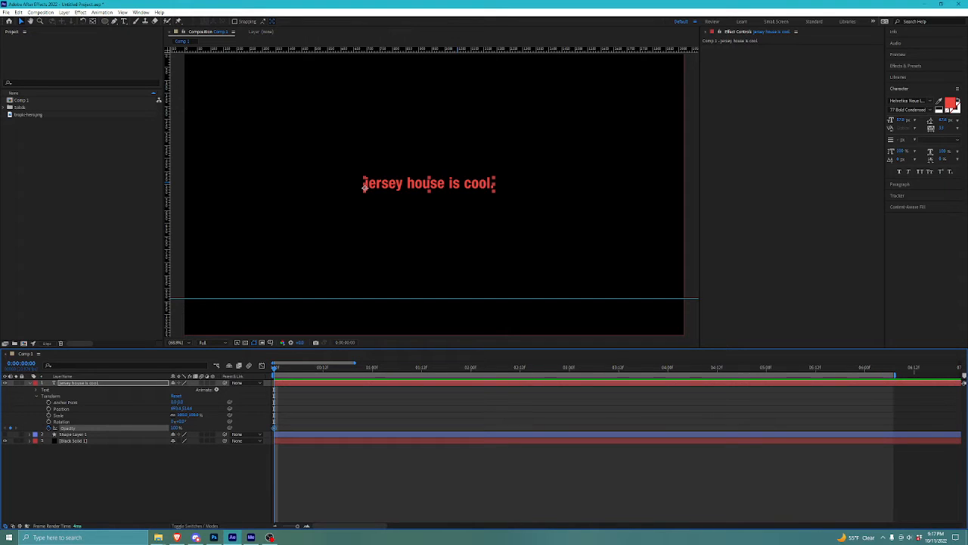
drag(275, 368, 327, 367)
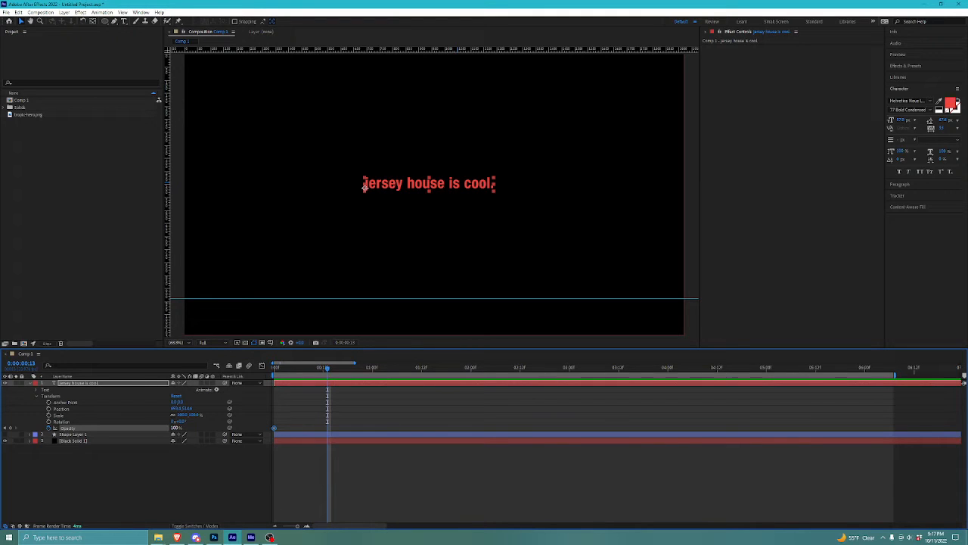
drag(328, 368, 348, 368)
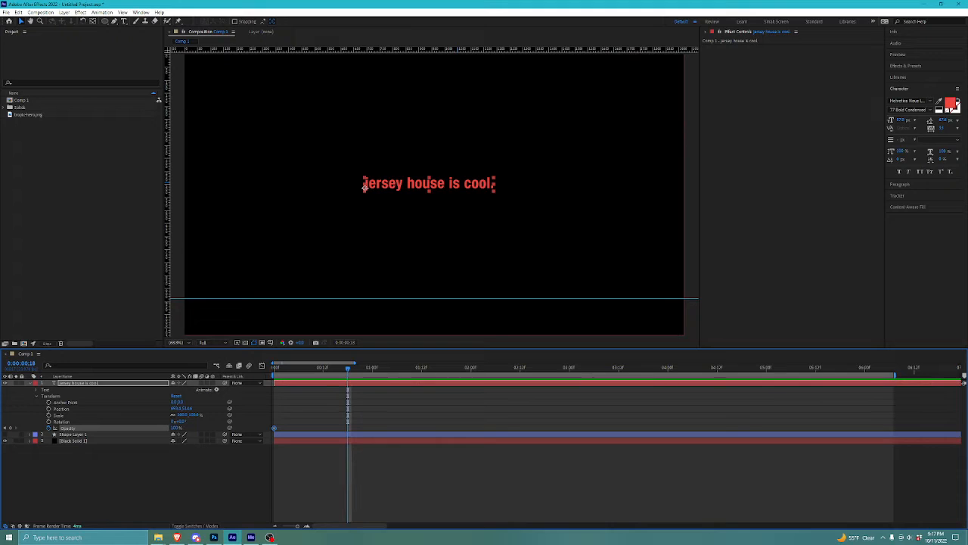
key(Home)
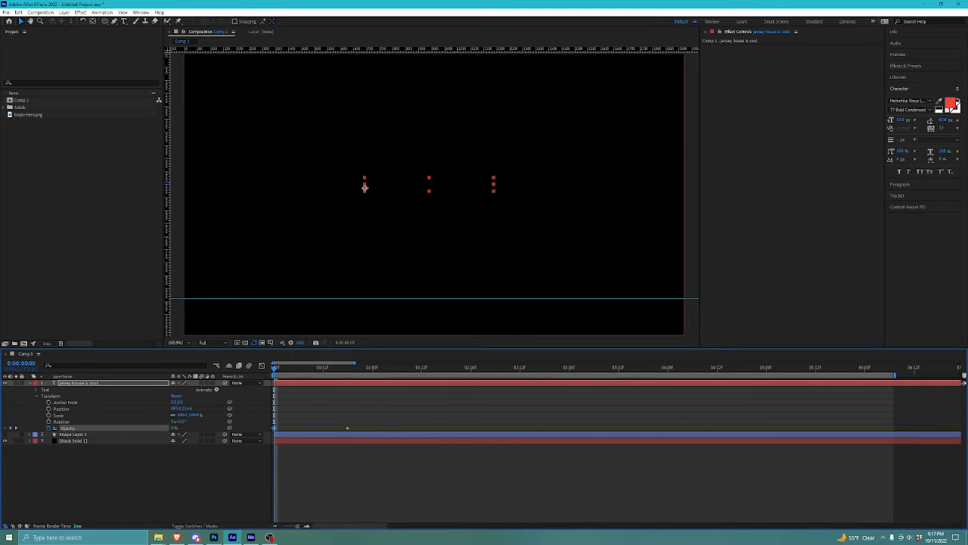
Step: Preview the text's fade-in, and return to 0:00:00:00 with the text layer selected
key(space)
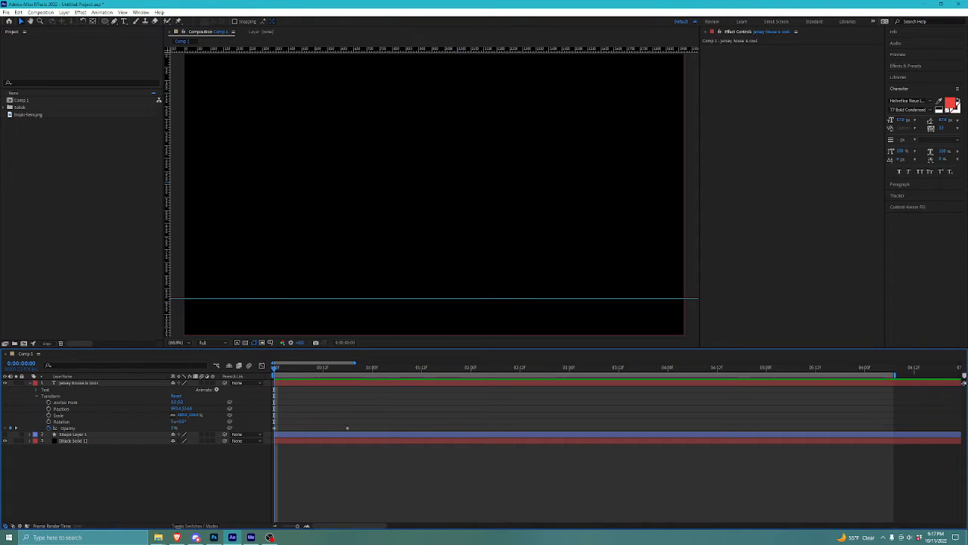
click(364, 187)
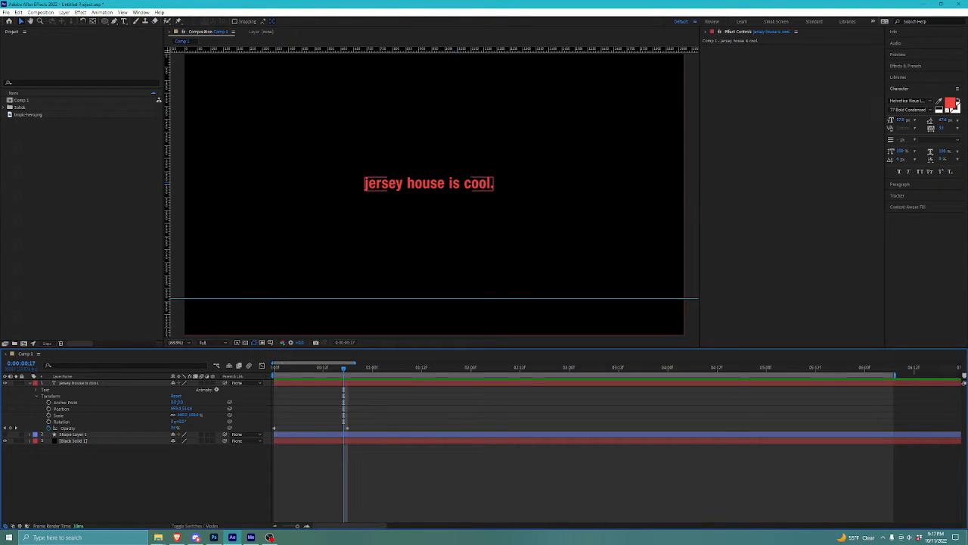
drag(343, 368, 274, 369)
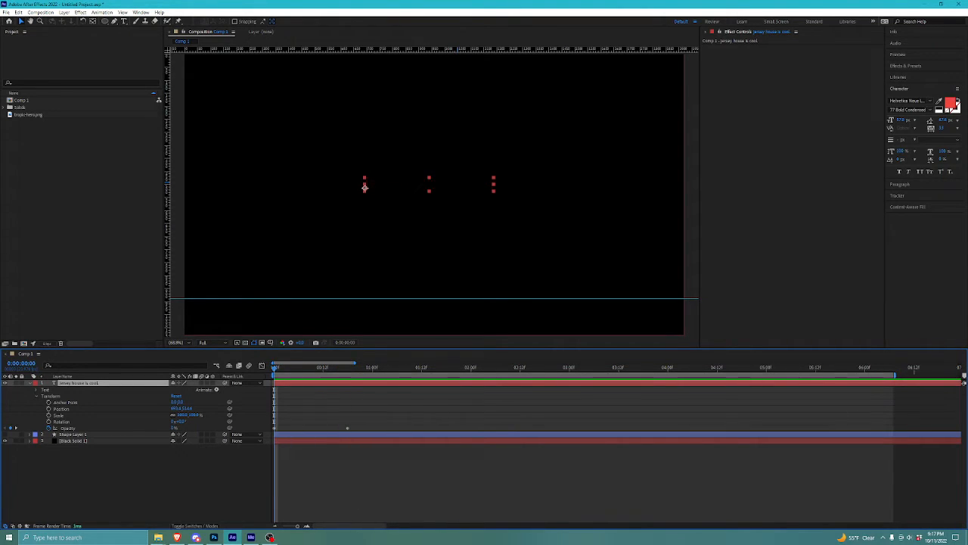
Step: Add Position keyframes to the text layer at 0:00:00:00 and 0:00:00:18, matching the Opacity keyframes
click(62, 408)
click(49, 408)
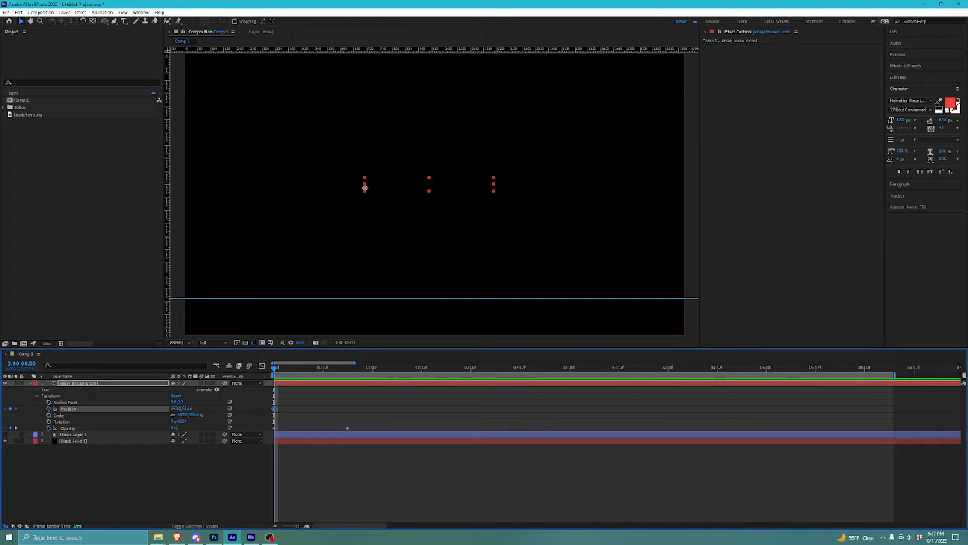
key(space)
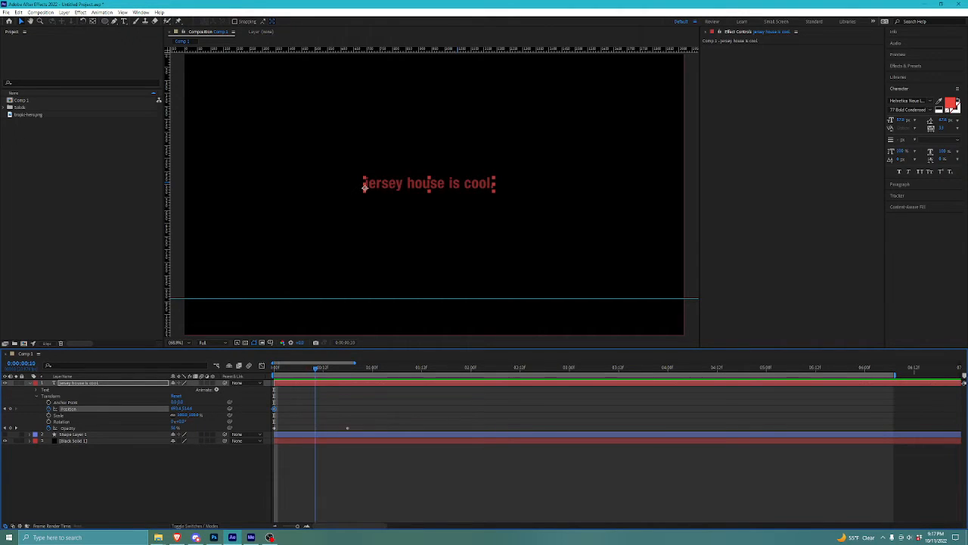
key(space)
key(space)
key(space)
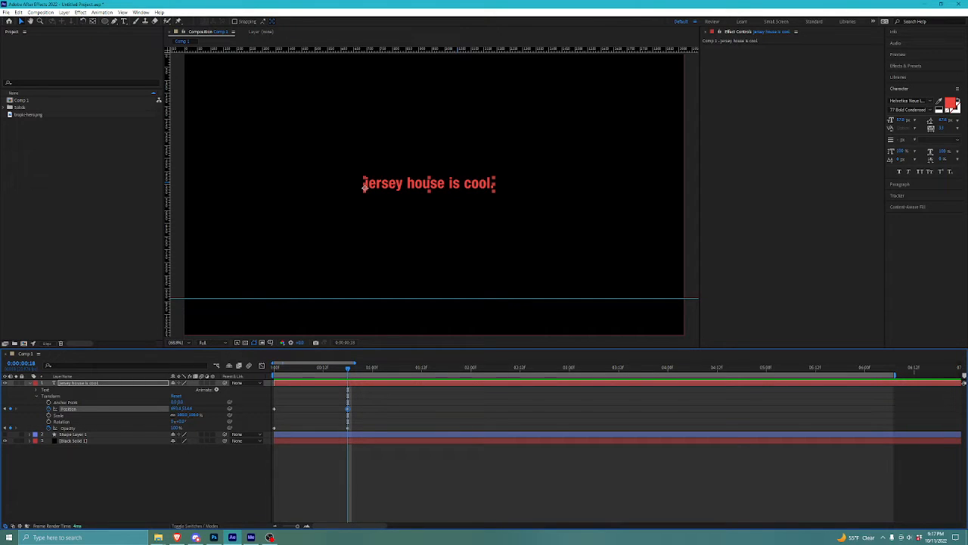
Step: Separate the text's Position into X and Y dimensions, and turn off keyframing for Y Position
right_click(86, 408)
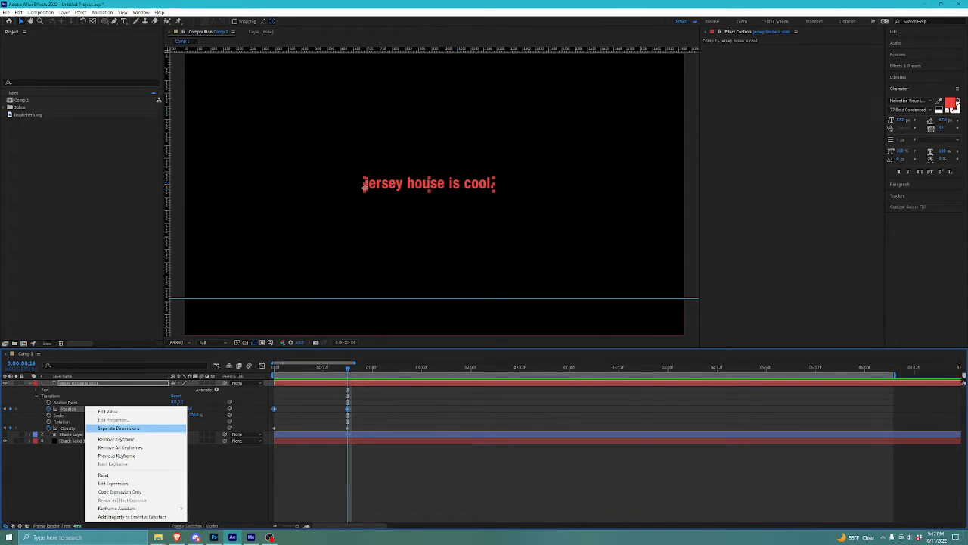
click(118, 428)
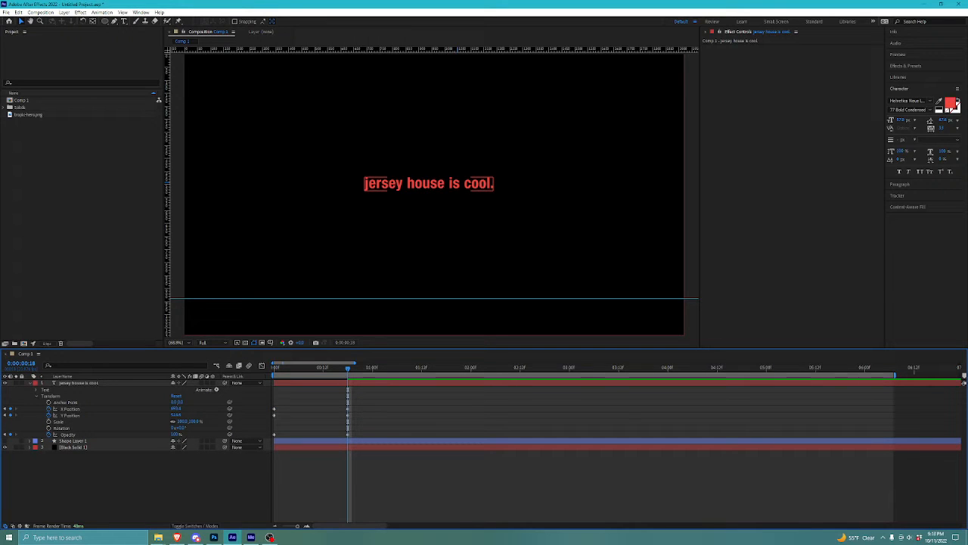
click(70, 415)
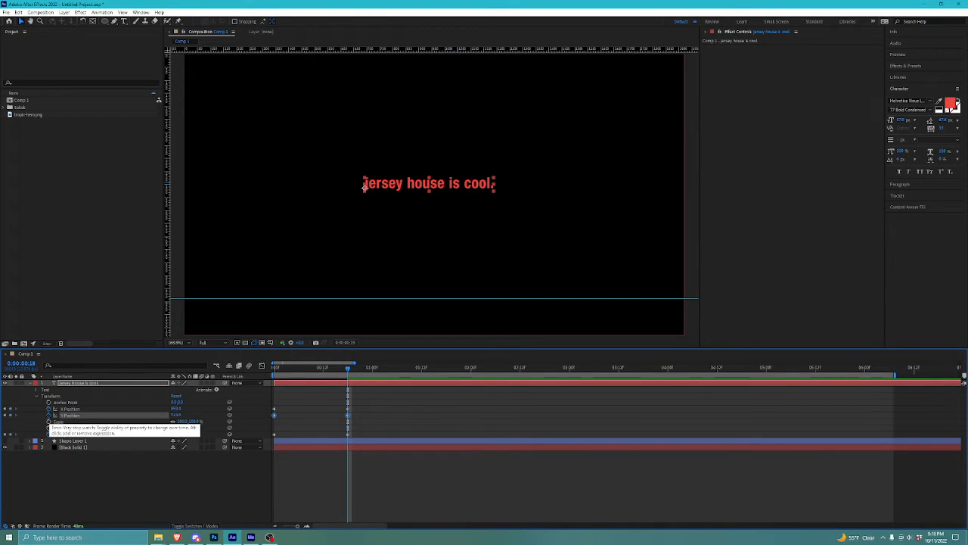
click(50, 415)
Step: Apply Easy Ease to both X Position keyframes of the text layer
click(70, 409)
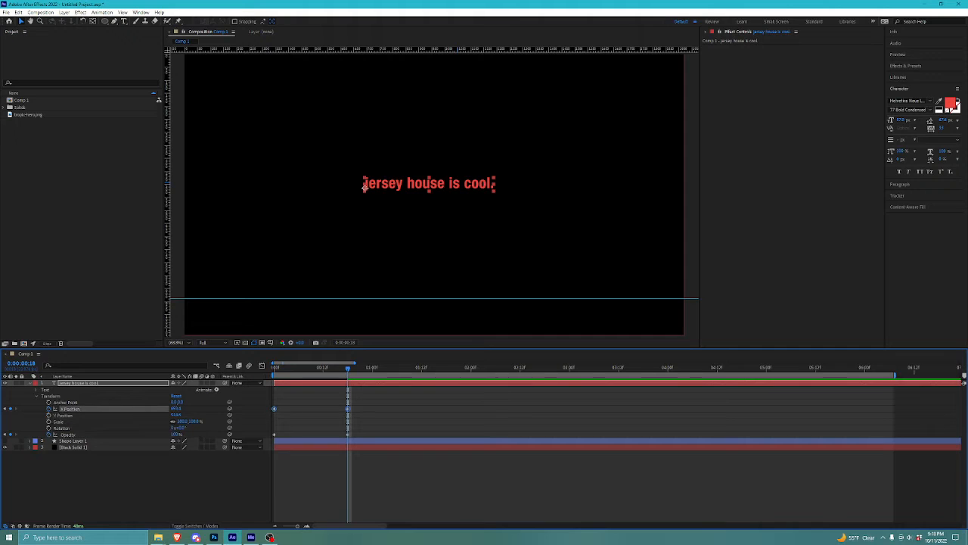
click(98, 477)
click(364, 186)
drag(380, 400, 236, 422)
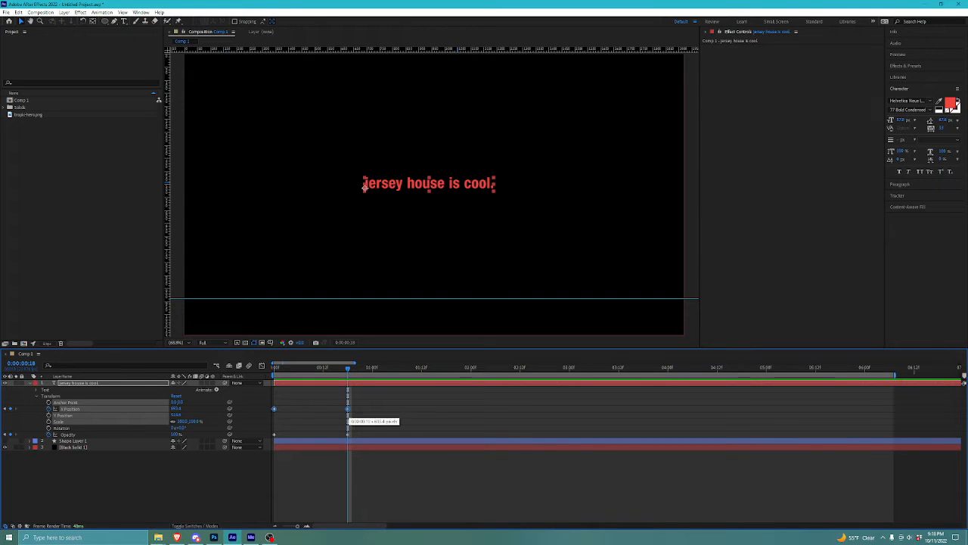
right_click(348, 409)
key(Escape)
drag(360, 395, 253, 413)
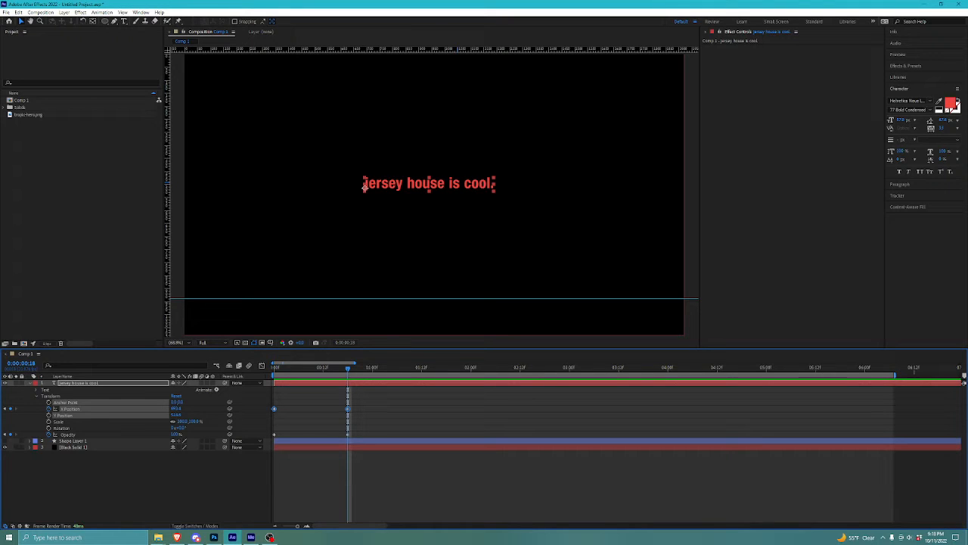
drag(368, 398, 251, 413)
right_click(348, 409)
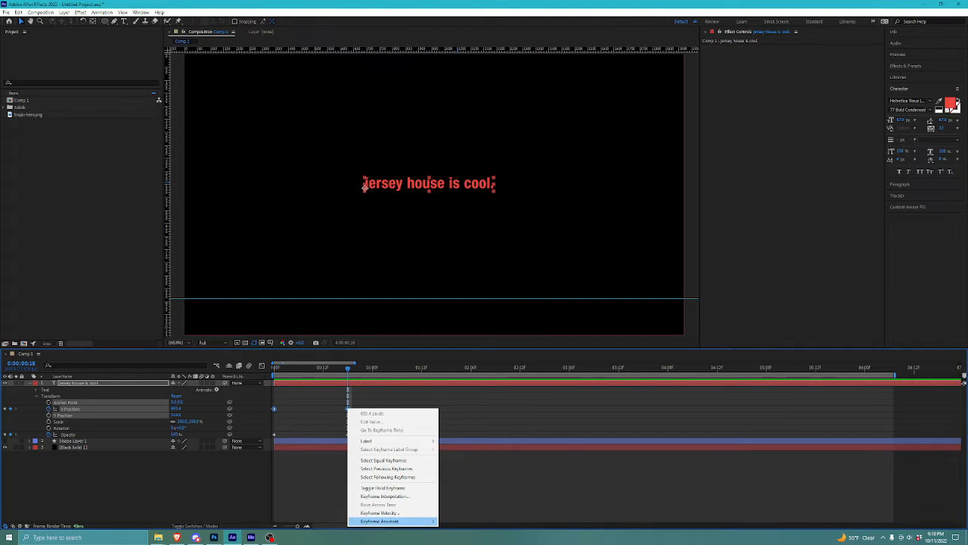
mouse_move(382, 522)
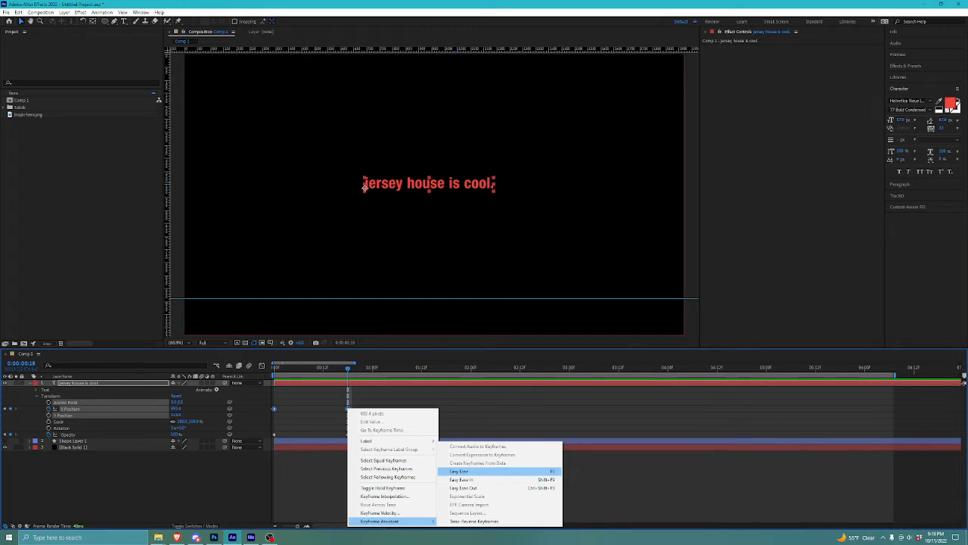
click(460, 472)
click(447, 478)
Step: At 0:00:00:00, move the text horizontally to the left so it slides in to its original spot by 0:00:00:18
mouse_move(348, 369)
mouse_down()
mouse_move(295, 368)
mouse_move(340, 369)
mouse_move(331, 369)
mouse_up()
click(341, 383)
key(Home)
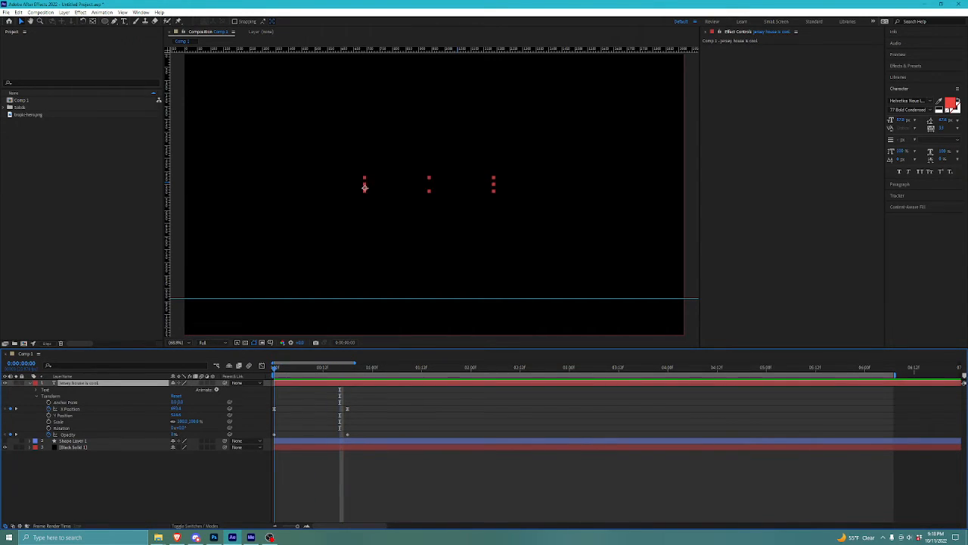
drag(364, 187, 267, 188)
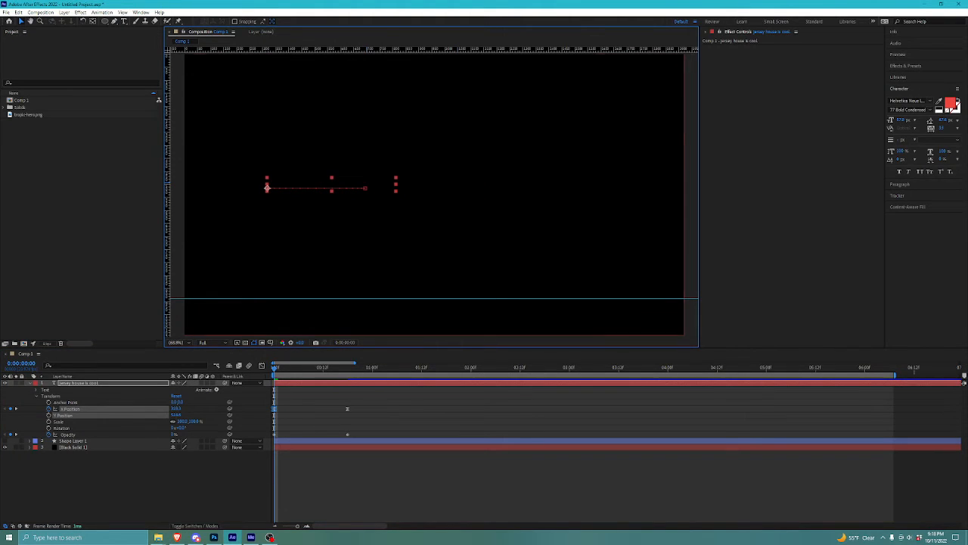
drag(275, 367, 348, 367)
click(136, 481)
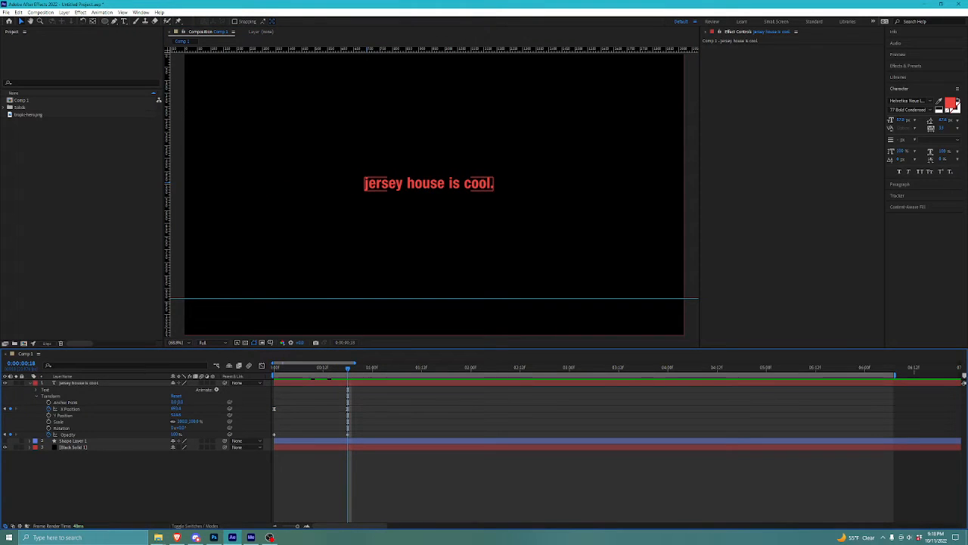
Step: Reshape the text's X Position curve in the Graph Editor for a steep start and a long, smooth slowdown into the last keyframe
click(70, 408)
click(262, 365)
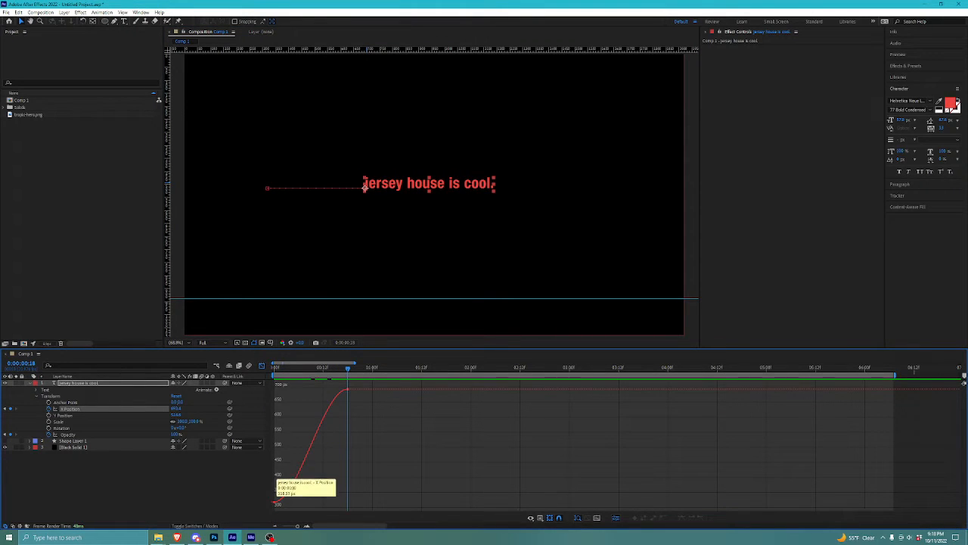
click(274, 502)
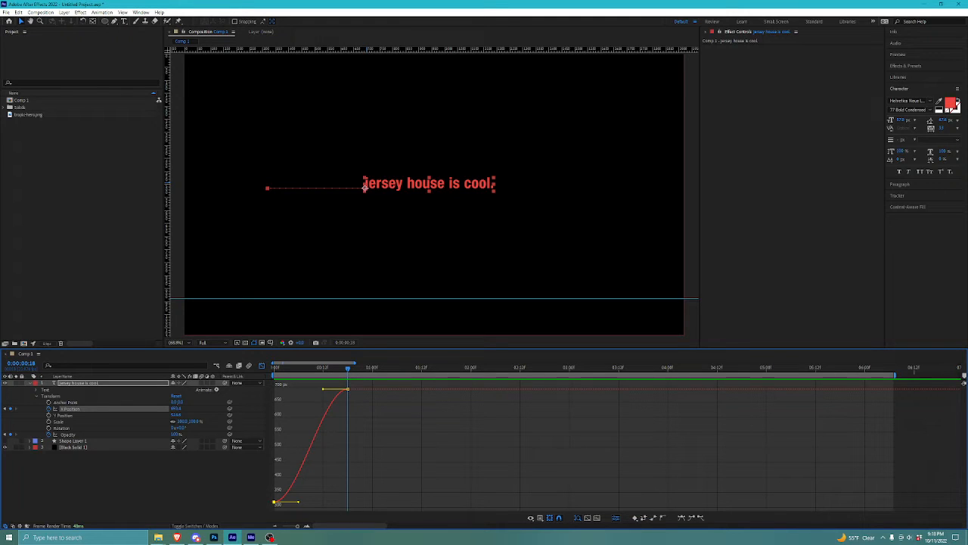
drag(299, 501, 275, 437)
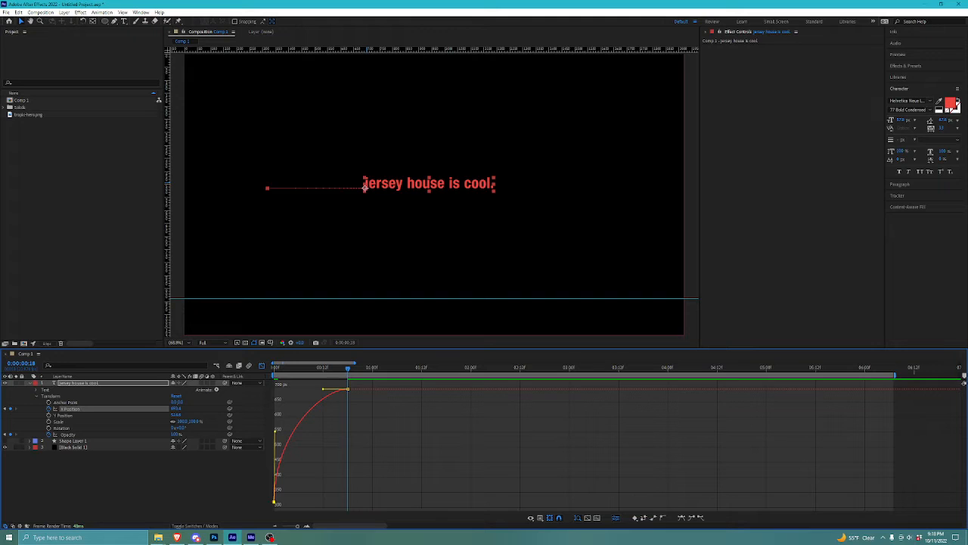
drag(323, 389, 299, 389)
Step: Close the Graph Editor, end the work area at 0:00:01:04, and preview the text's eased slide-in
drag(348, 367, 389, 368)
click(262, 365)
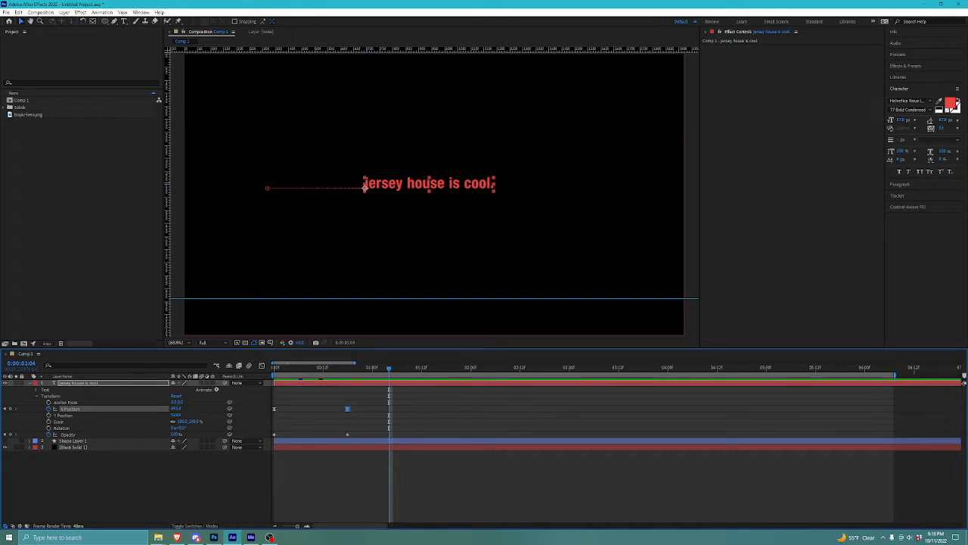
key(space)
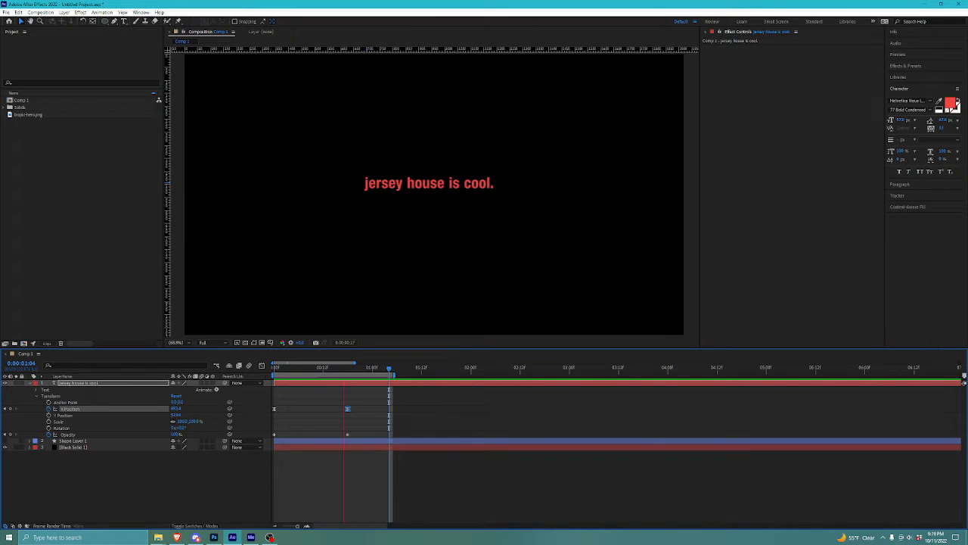
drag(350, 368, 274, 368)
key(space)
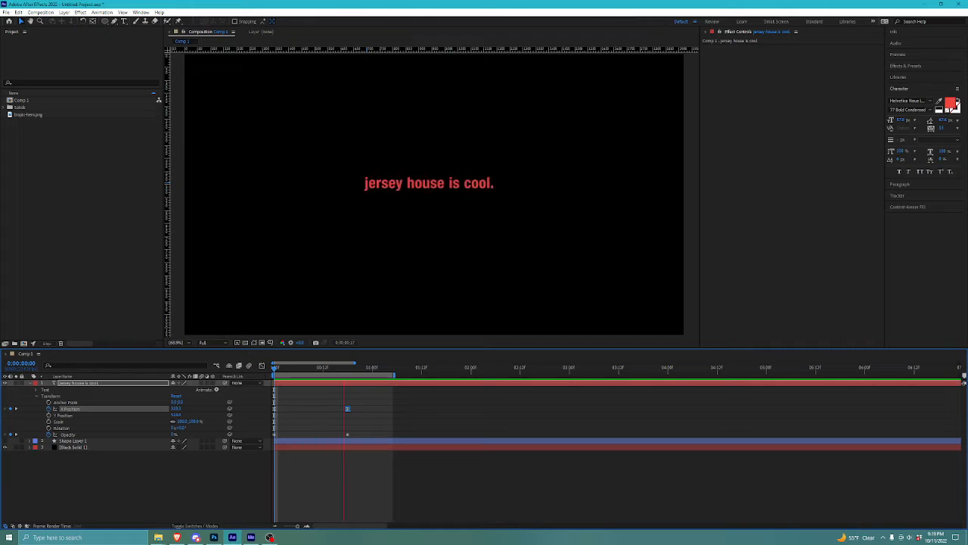
key(space)
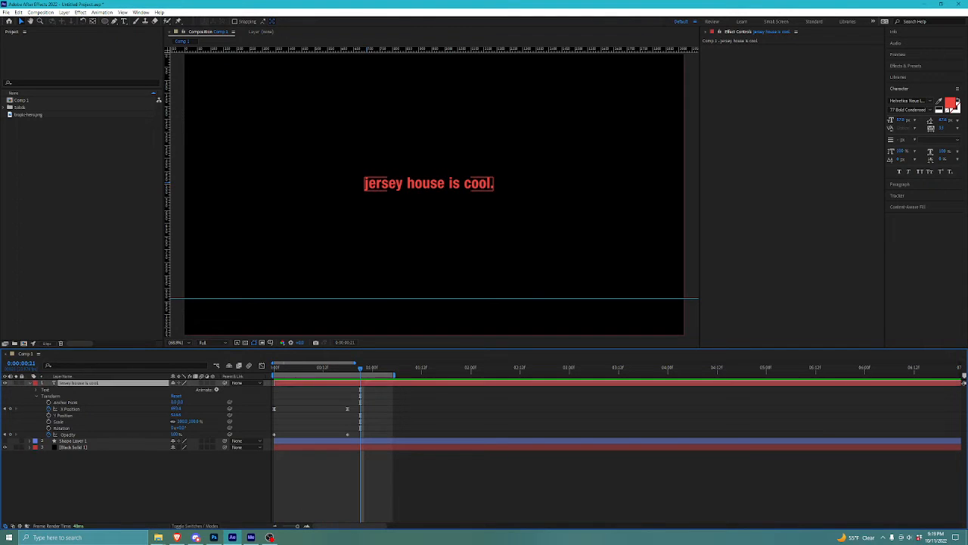
Step: Add a Tracking text animator to the text layer and select its Tracking Amount
click(365, 187)
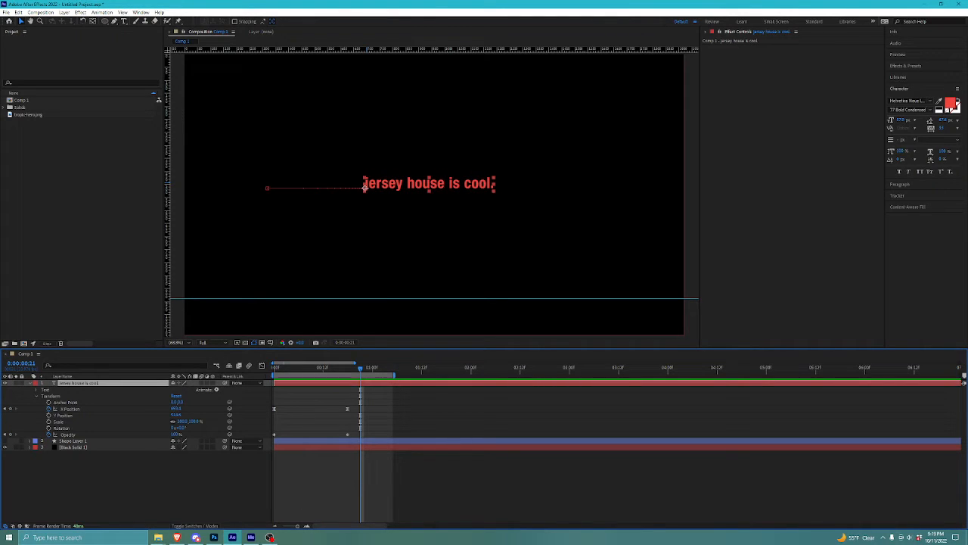
click(216, 389)
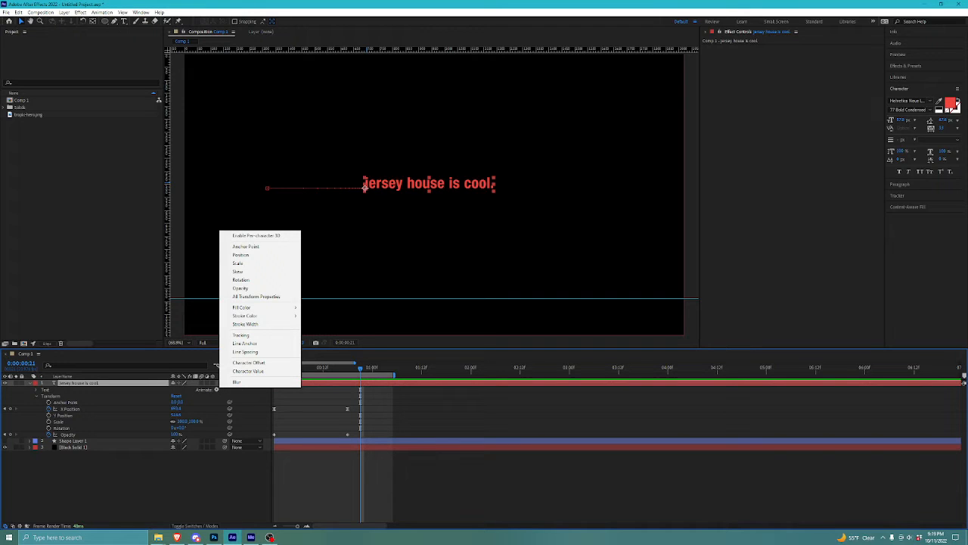
click(45, 390)
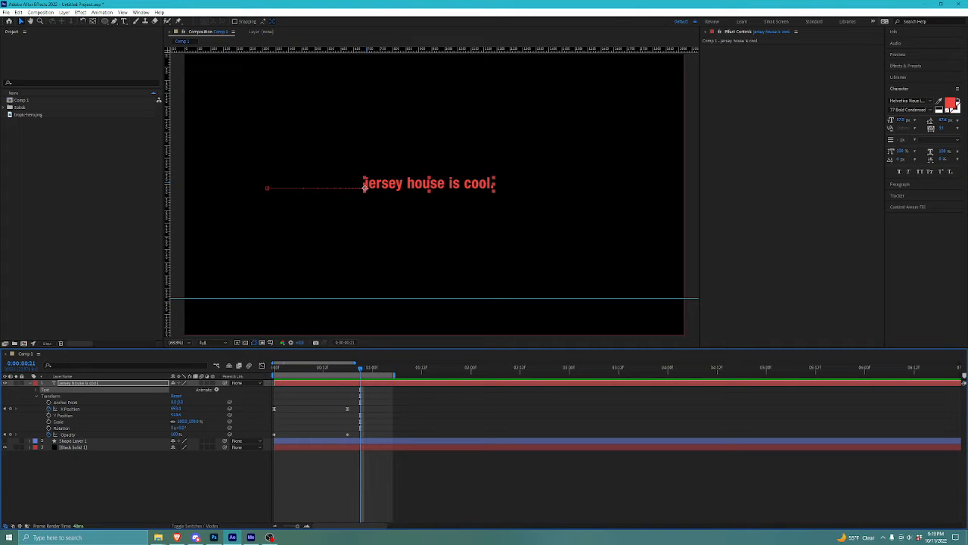
click(216, 389)
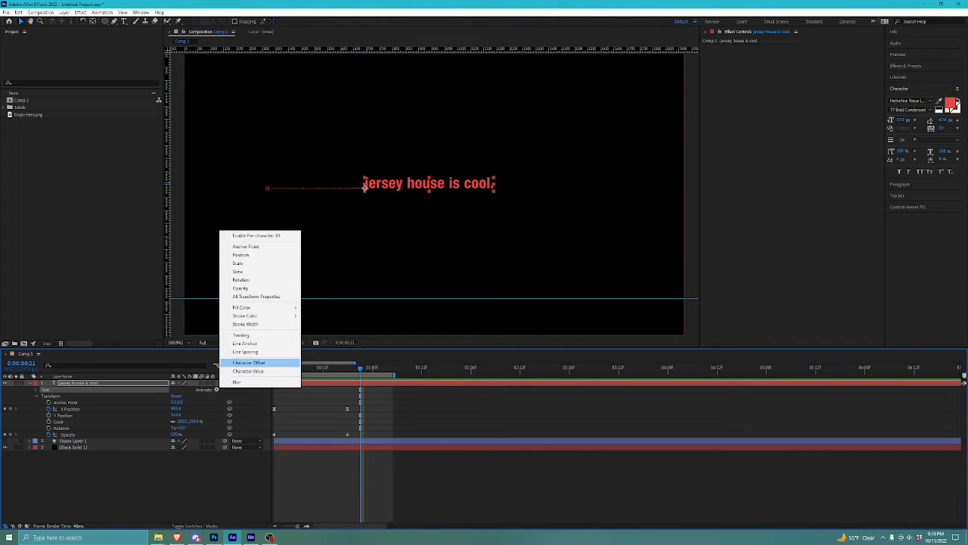
click(240, 335)
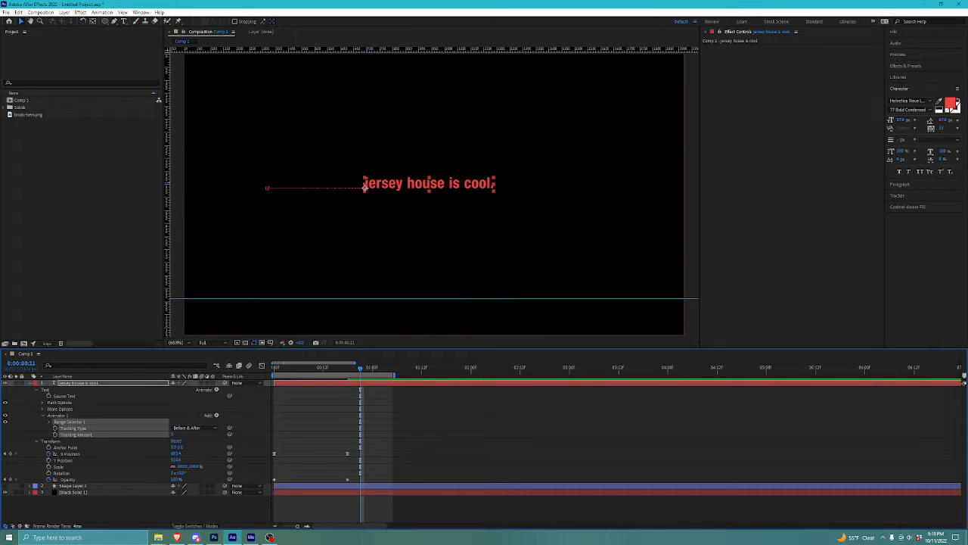
click(113, 508)
click(76, 434)
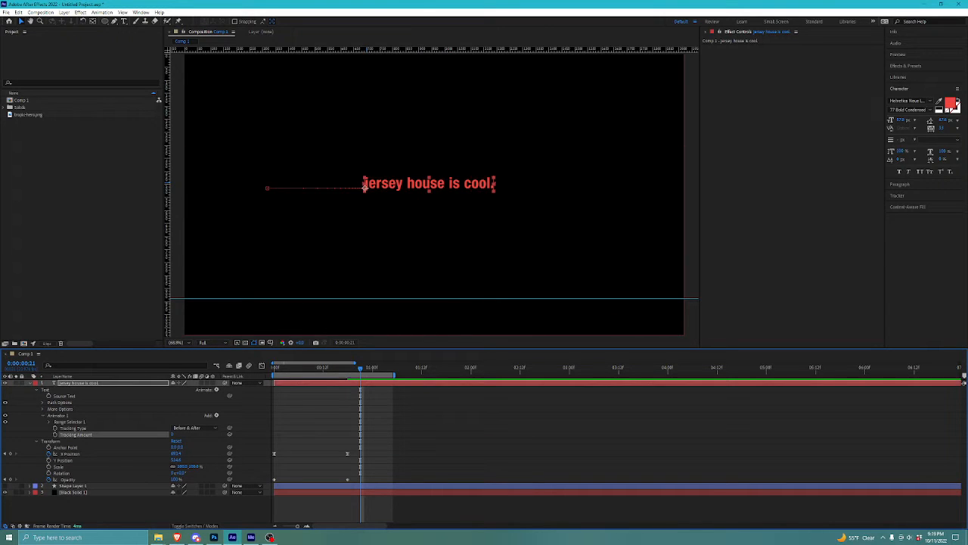
click(216, 414)
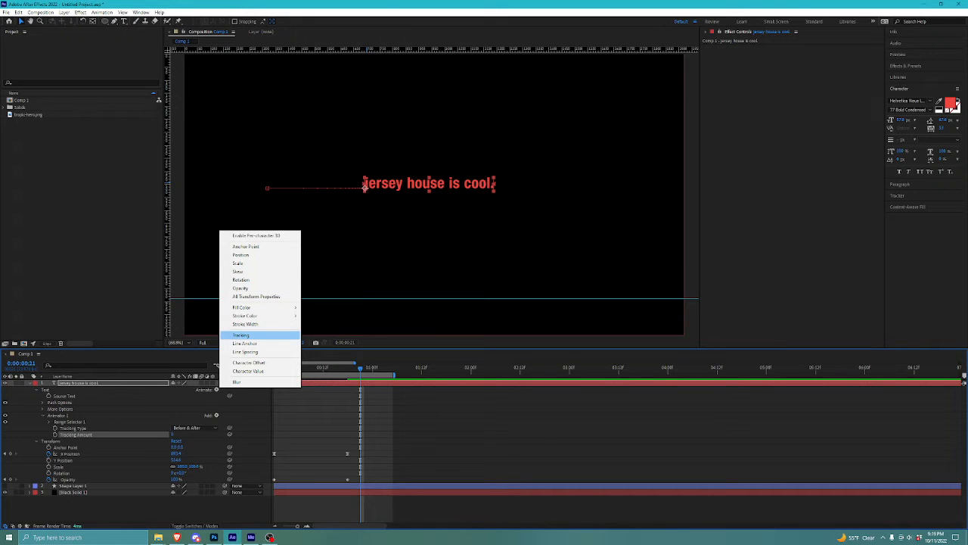
click(250, 334)
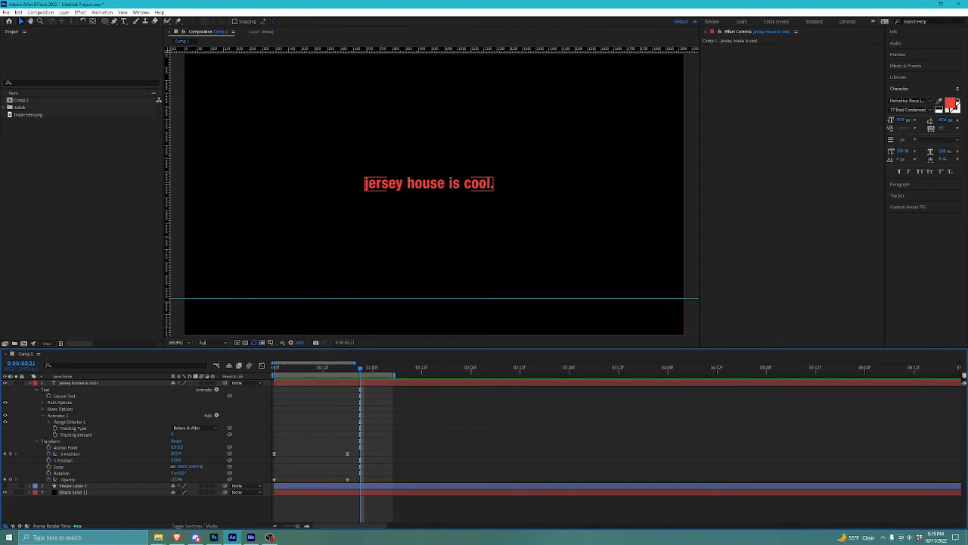
click(74, 429)
click(76, 435)
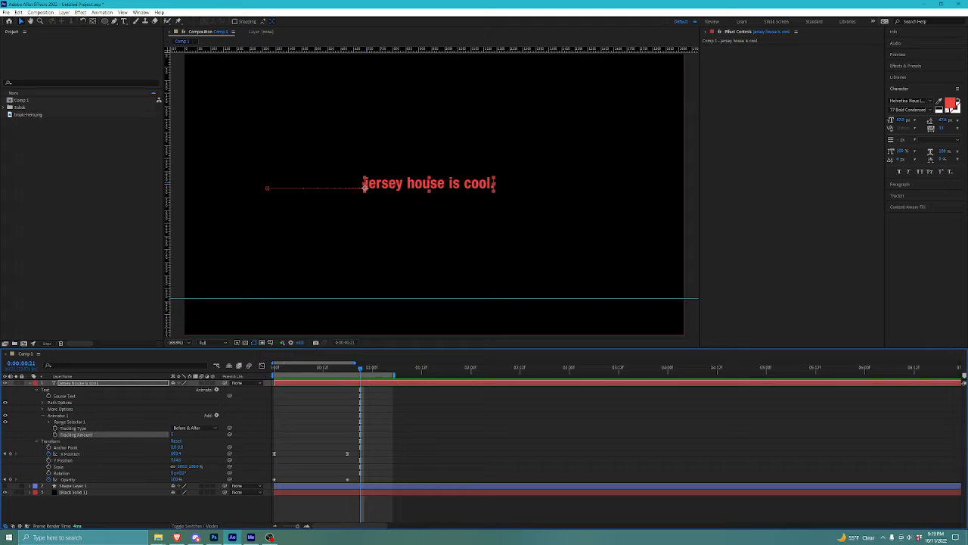
Step: Keyframe the Tracking Amount from 0:00:00:21 to a wider letter spacing at 0:00:02:14, and preview the spreading text
mouse_move(176, 434)
mouse_down()
mouse_move(227, 435)
mouse_move(155, 434)
mouse_move(182, 434)
mouse_move(174, 435)
mouse_up()
click(55, 435)
drag(360, 369, 529, 368)
drag(173, 435, 181, 434)
key(space)
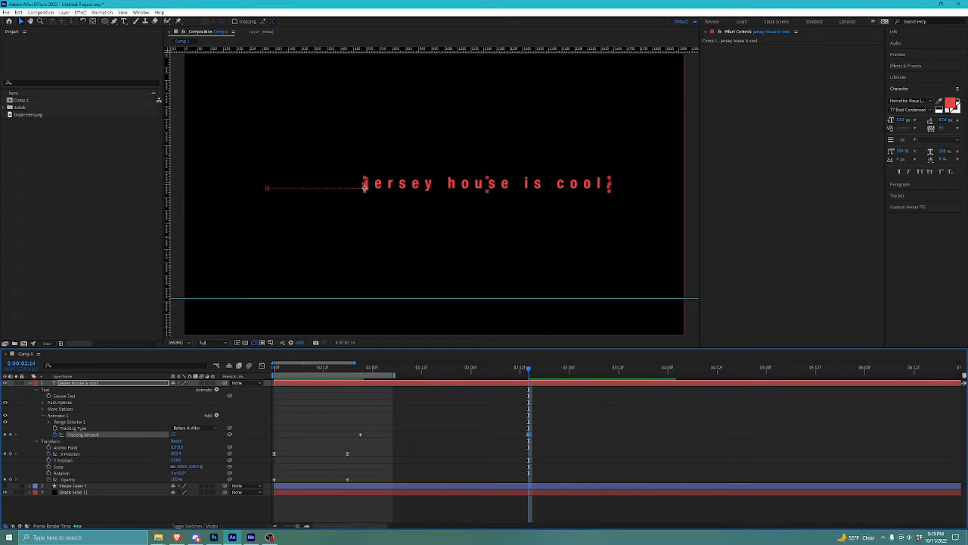
drag(512, 368, 361, 368)
Step: Delete all X Position and Opacity keyframes from the text layer
drag(363, 454, 269, 484)
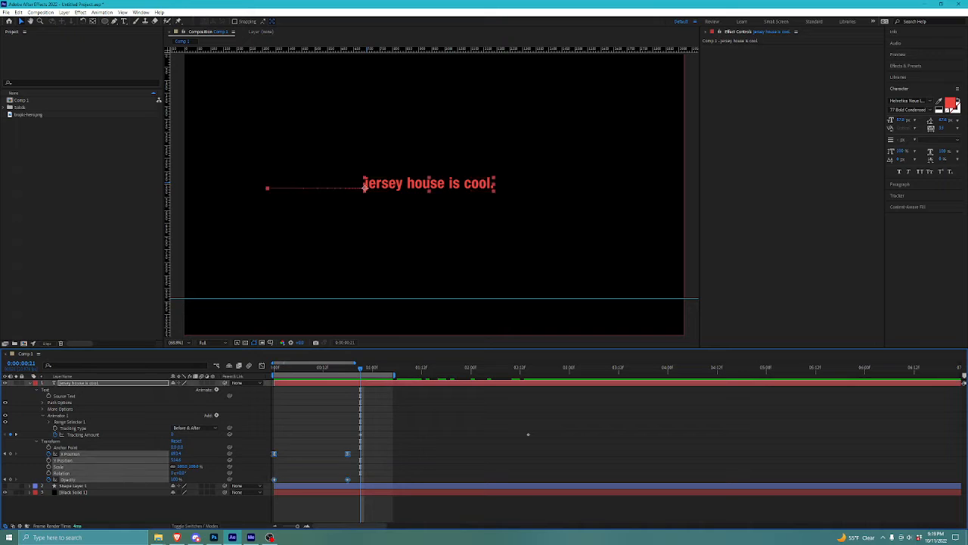
key(Delete)
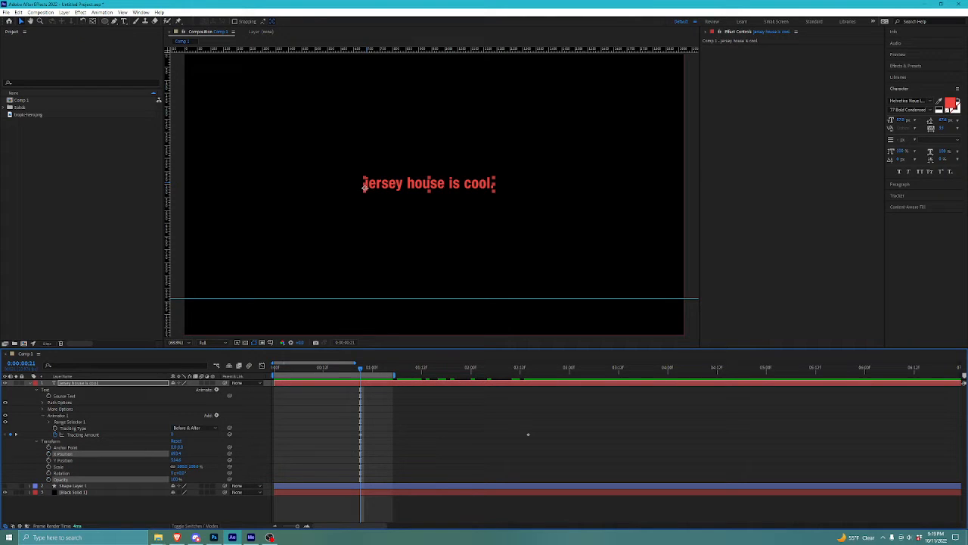
Step: Shift both Tracking Amount keyframes earlier so the first one sits at 0:00:00:00
key(Home)
drag(559, 413, 348, 440)
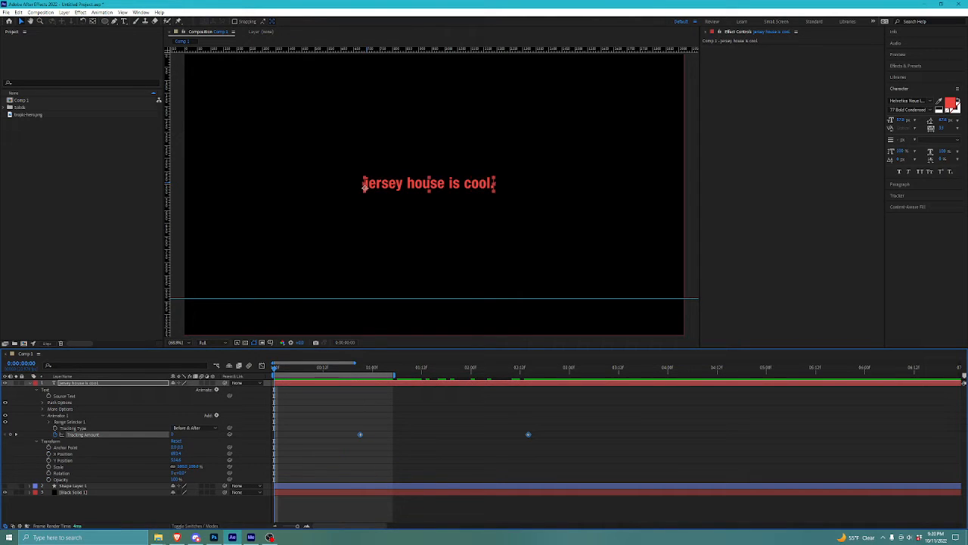
key(Delete)
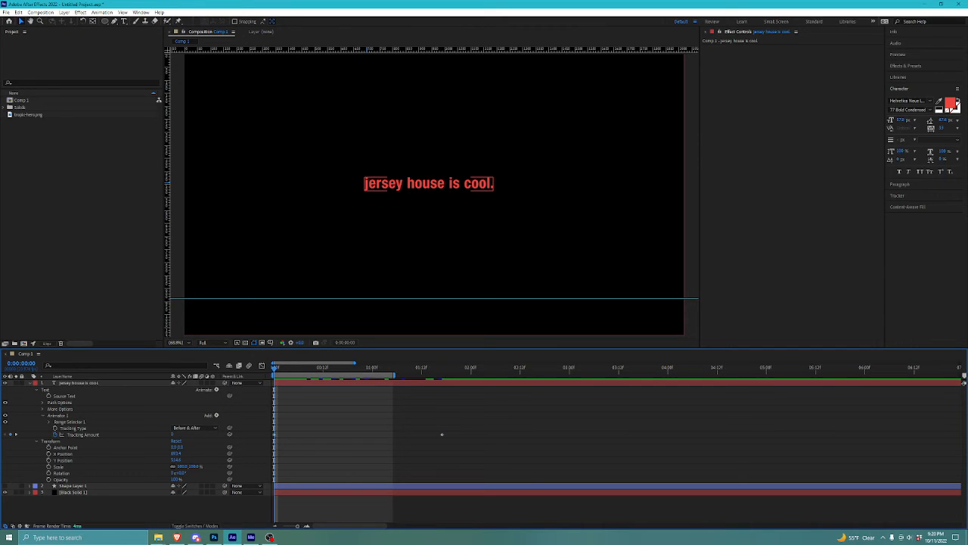
click(442, 435)
Step: Move the text layer's anchor point to the centre of the text with the Pan Behind tool, and reselect the layer with the Selection tool
click(364, 185)
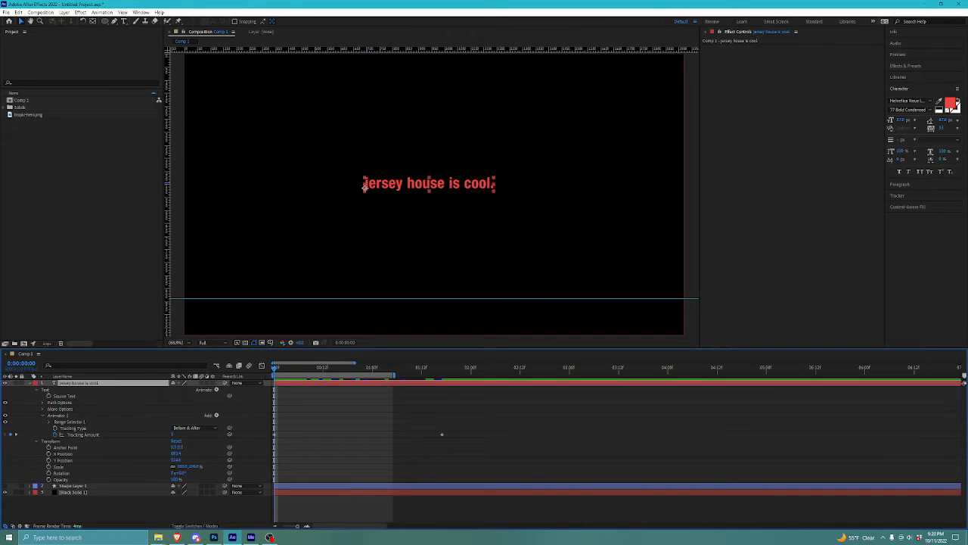
click(59, 467)
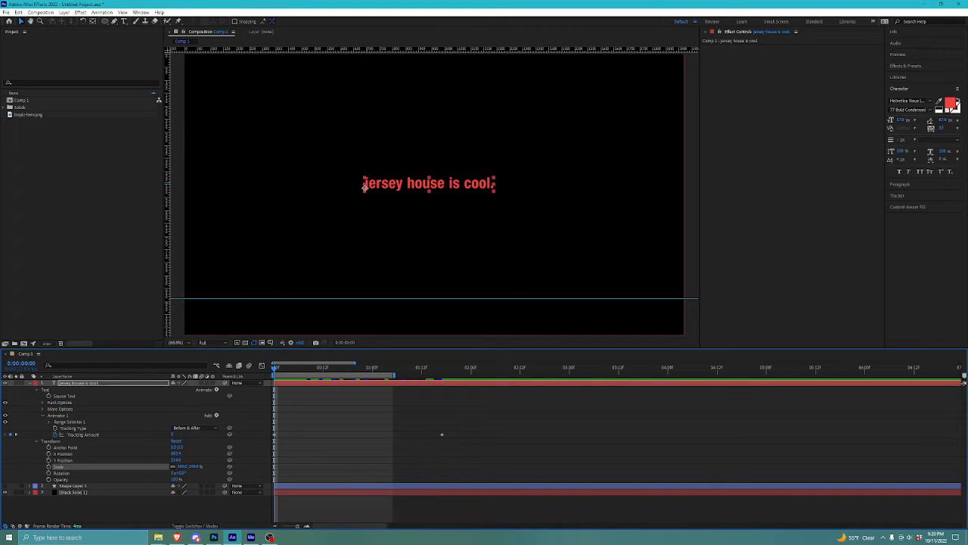
click(93, 21)
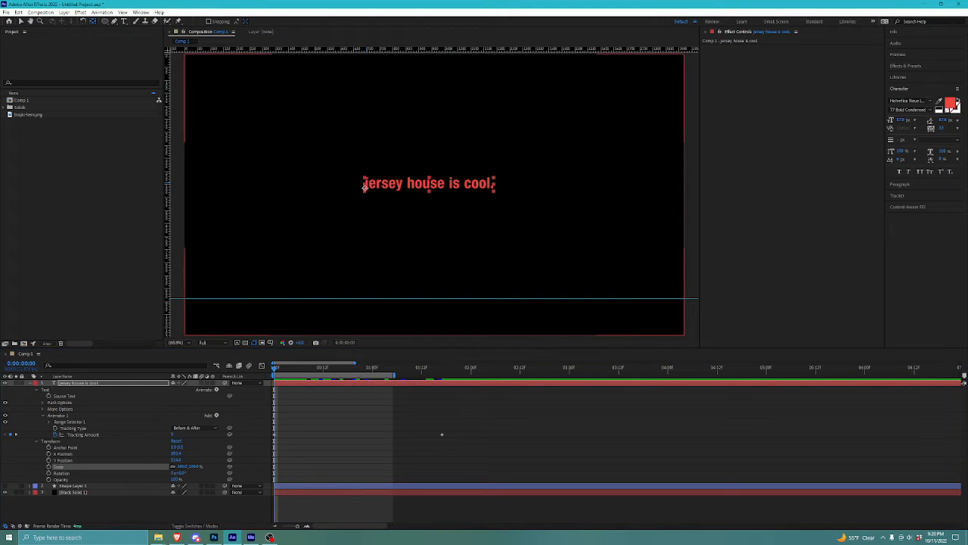
drag(364, 186, 428, 183)
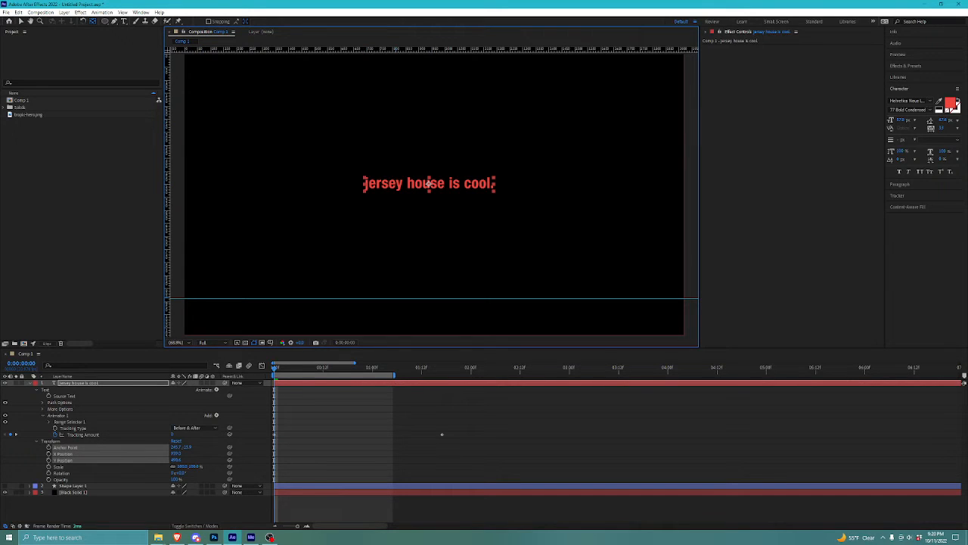
click(21, 22)
click(129, 510)
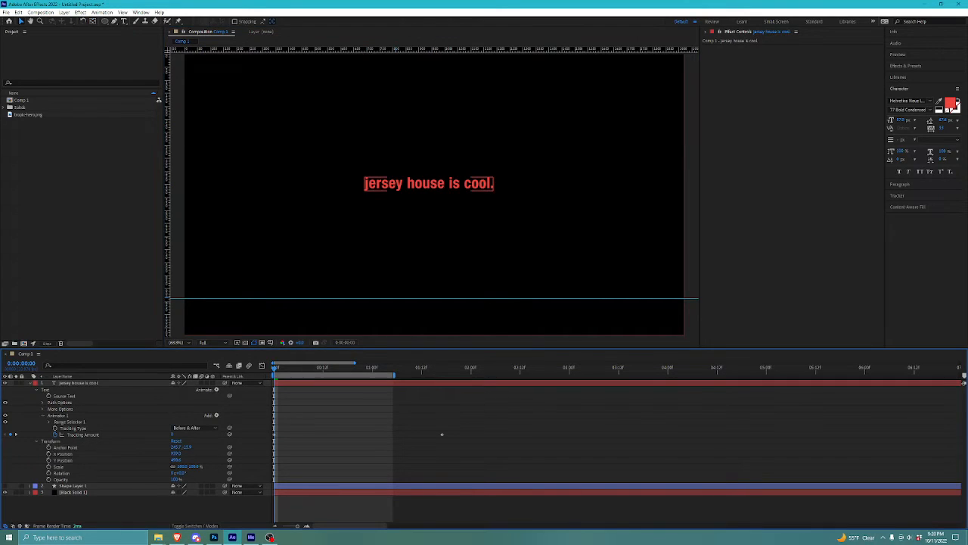
click(429, 183)
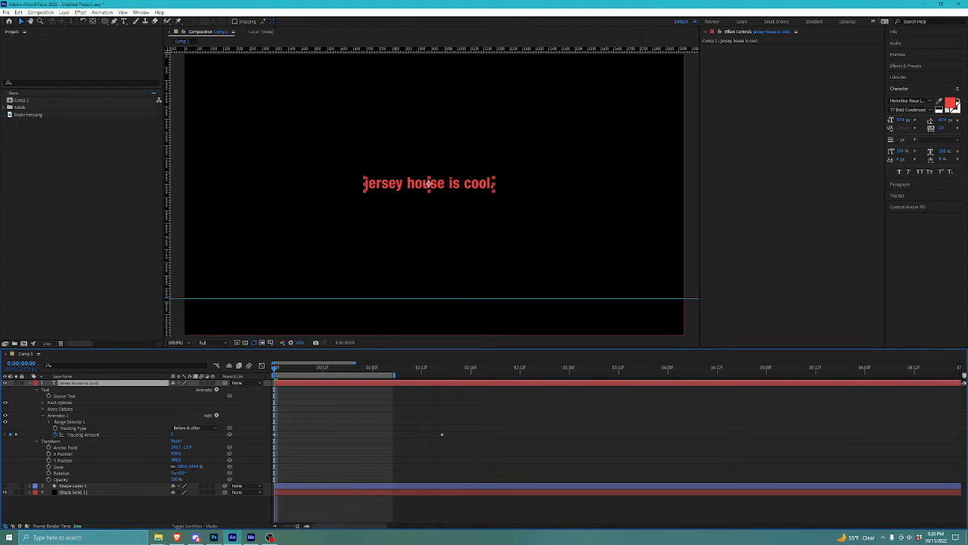
Step: Try to animate the text layer's Scale from a keyframe at 0:00:00:00 to a larger size at 0:00:01:17
click(59, 467)
click(49, 467)
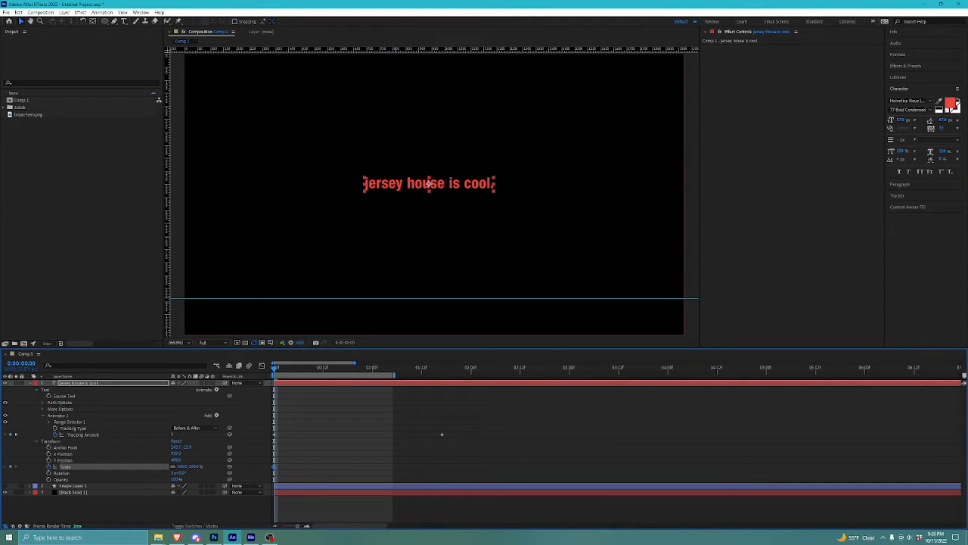
key(space)
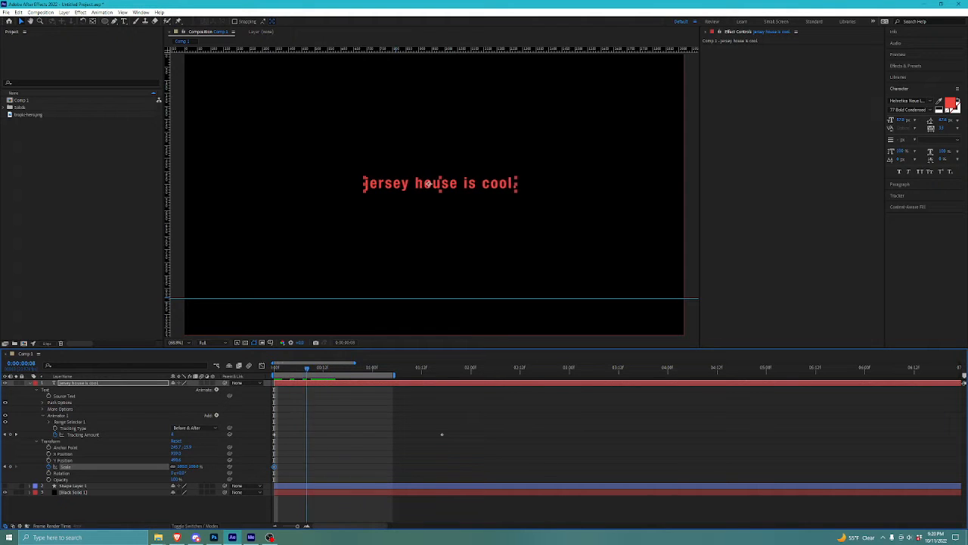
key(space)
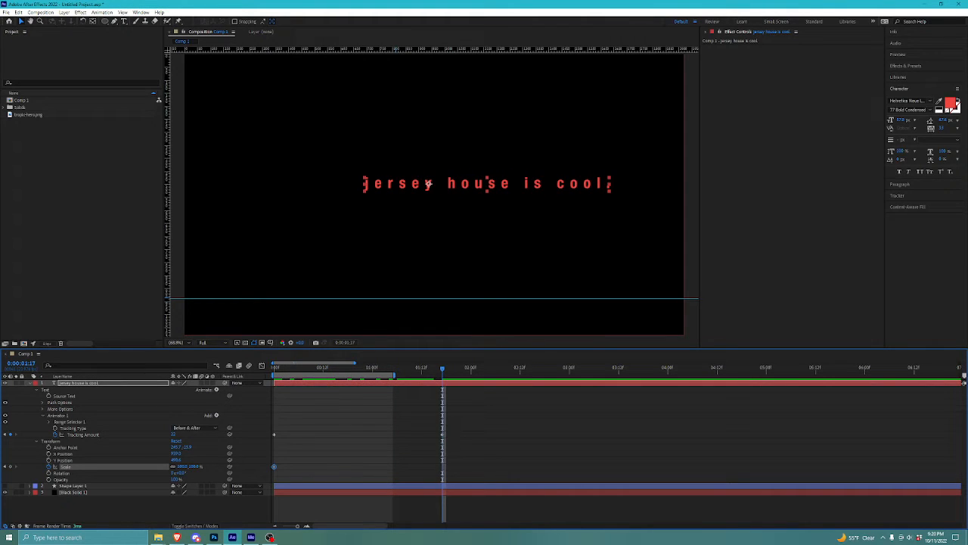
key(Home)
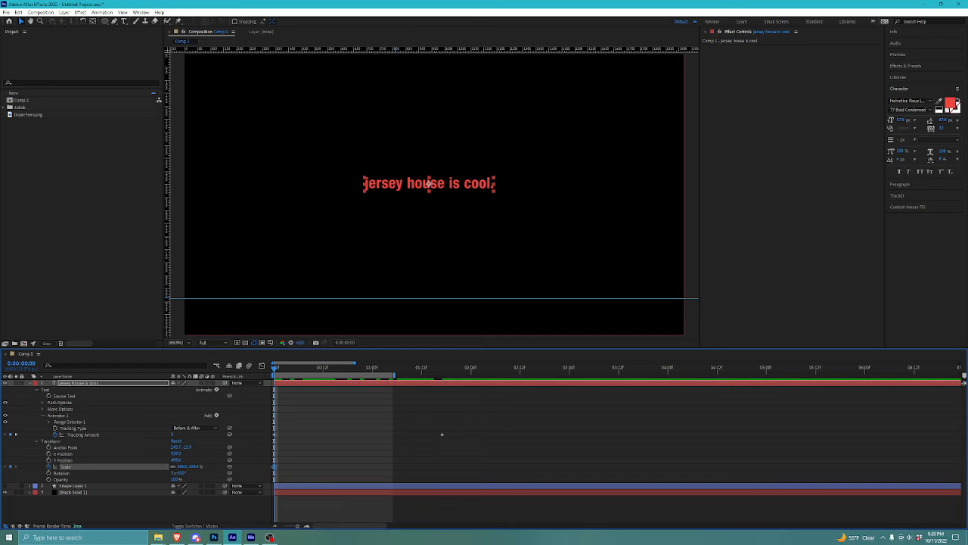
key(k)
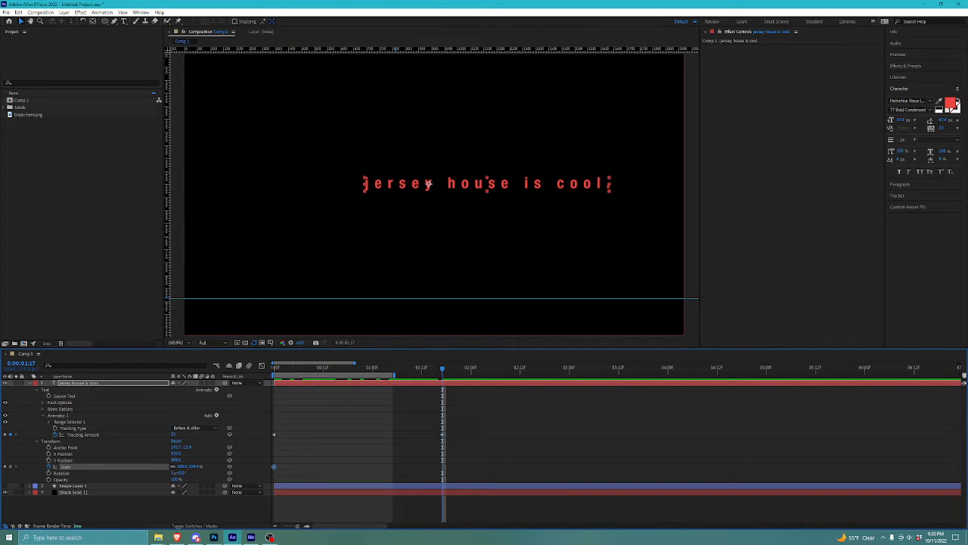
drag(183, 466, 193, 466)
key(ctrl+z)
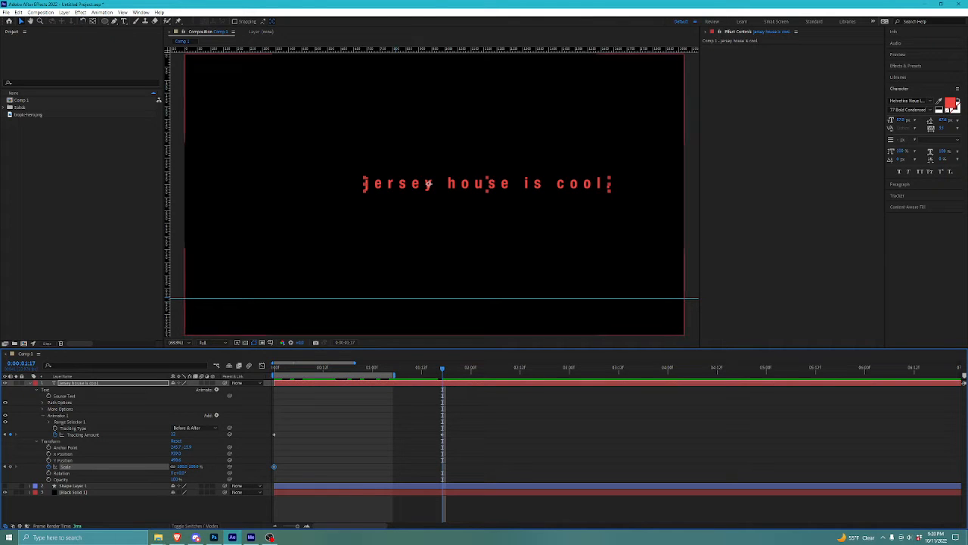
Step: Preview the composition from the start, and undo the Scale keyframing on the text layer
drag(443, 368, 274, 368)
key(space)
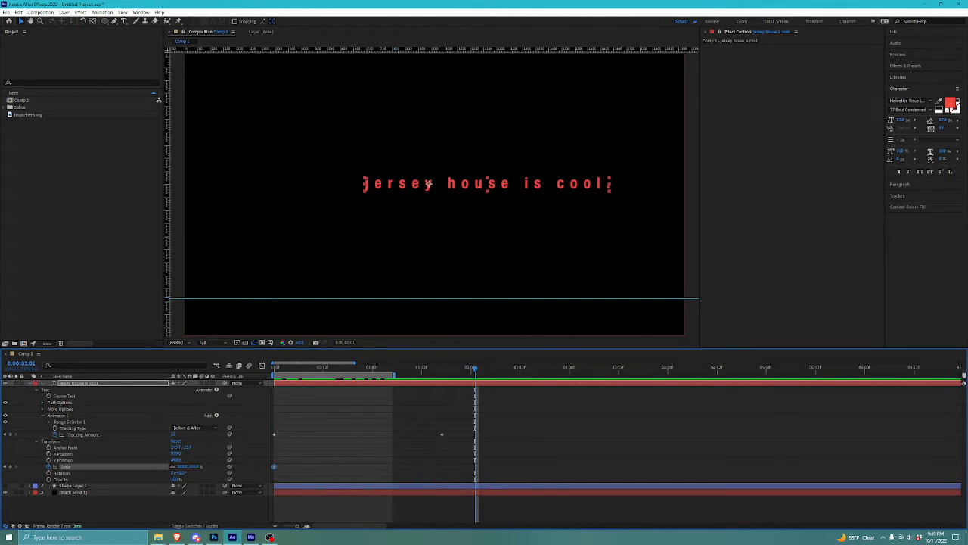
key(ctrl+z)
key(ctrl+z)
key(ctrl+z)
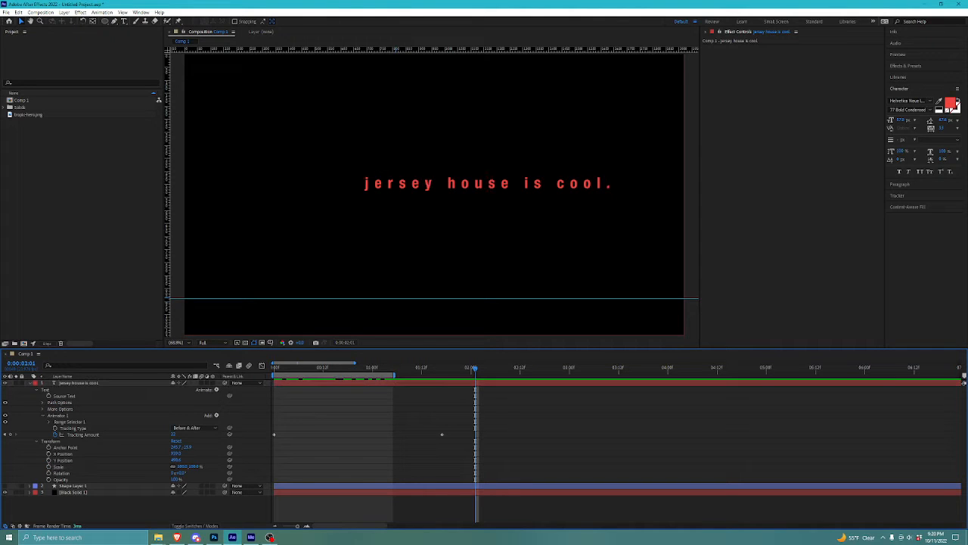
Step: Preview the tracking animation from the start with the text layer selected, examining how the letters spread relative to the anchor point
right_click(410, 412)
click(463, 250)
key(Home)
click(79, 383)
key(space)
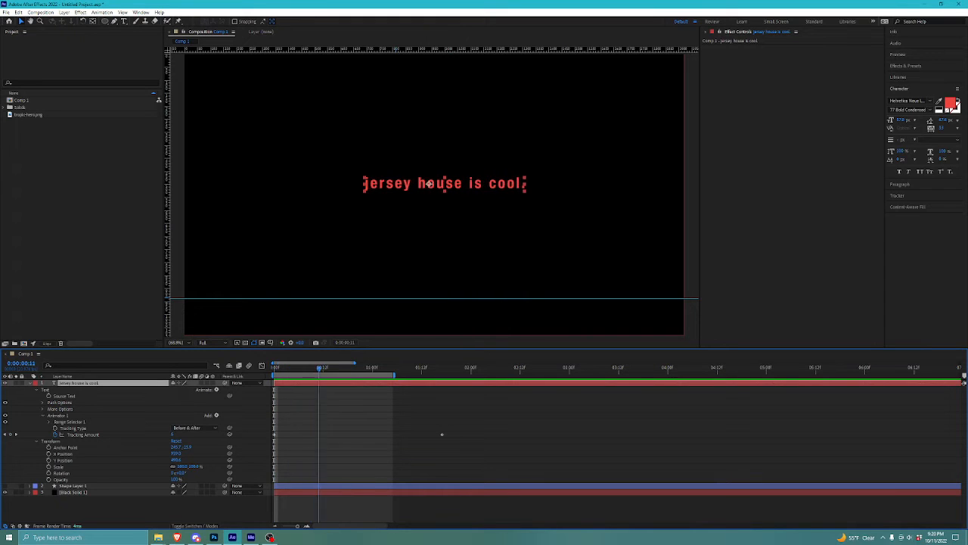
drag(426, 369, 401, 369)
key(space)
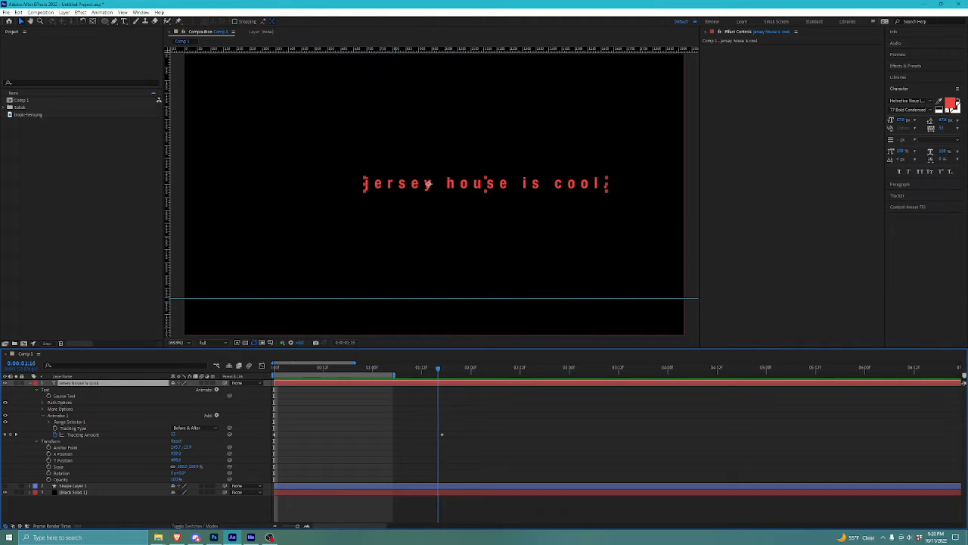
key(space)
key(space)
click(487, 183)
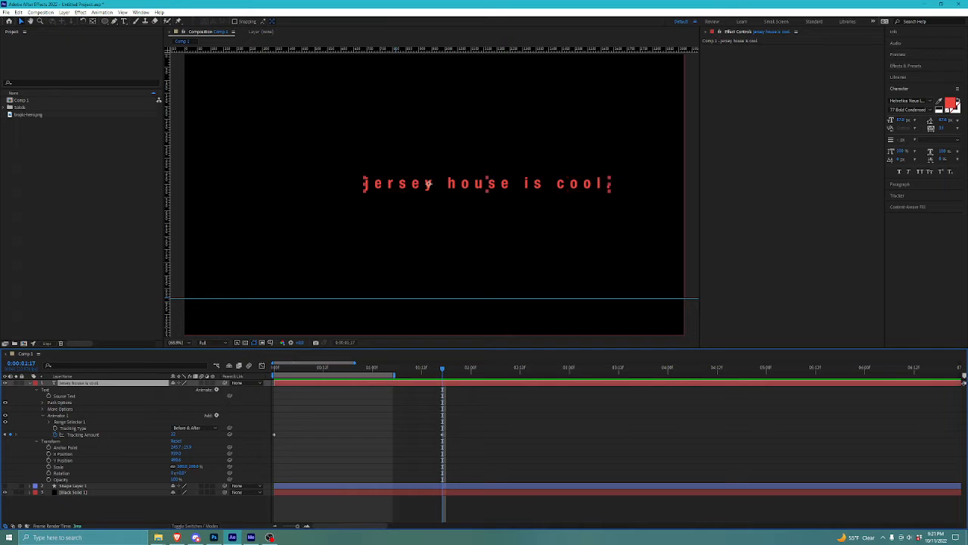
Step: Return to 0:00:00:00 and add a new null object layer to the composition
drag(442, 367, 274, 368)
click(333, 506)
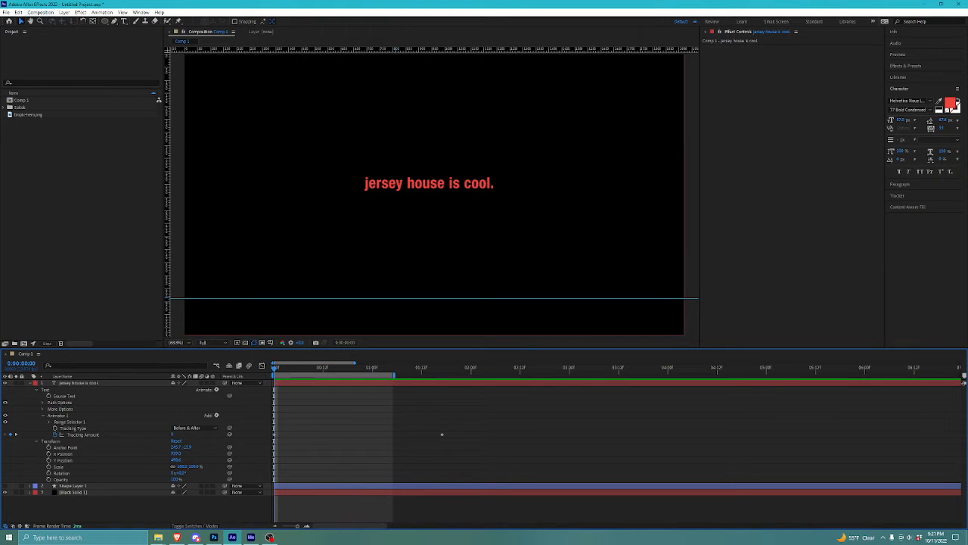
key(alt+l)
key(Down)
key(Right)
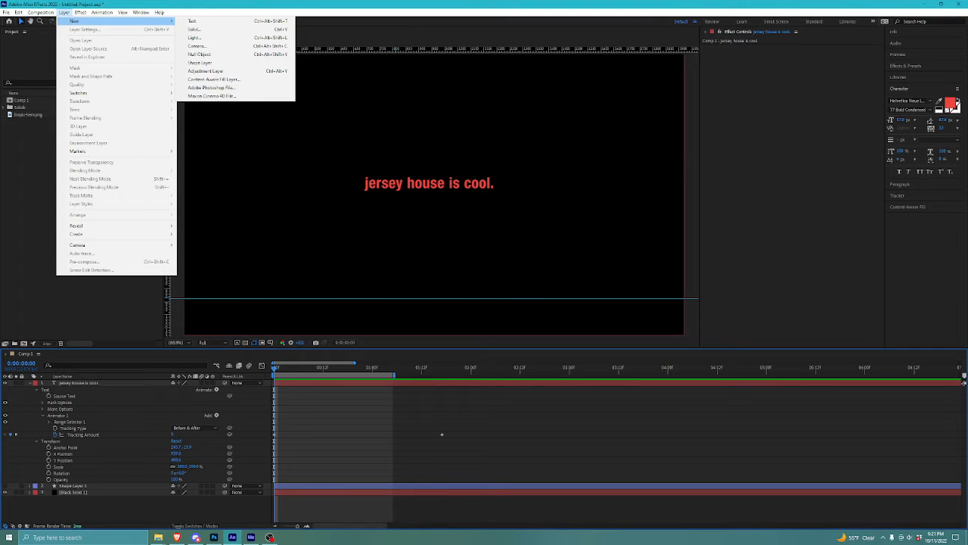
key(Down)
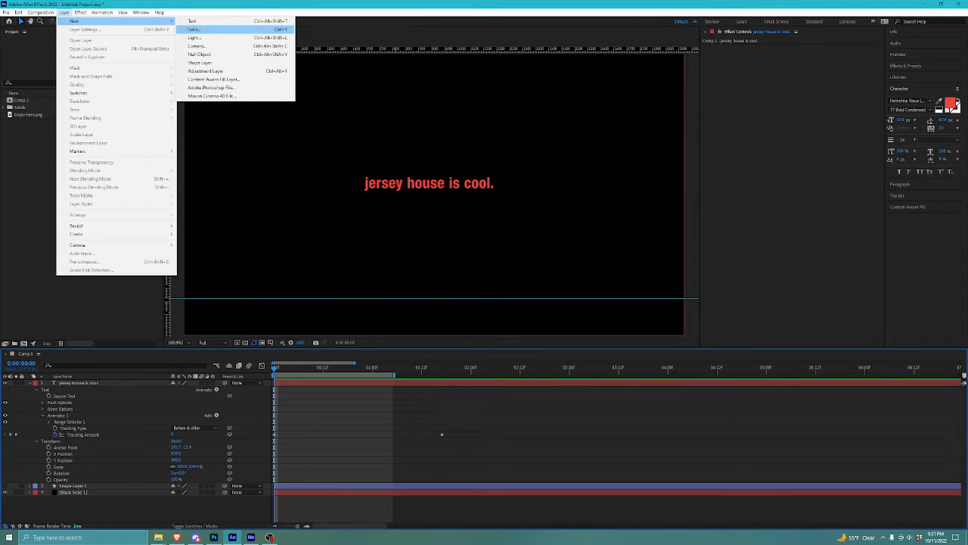
key(Down)
key(Down)
key(Down)
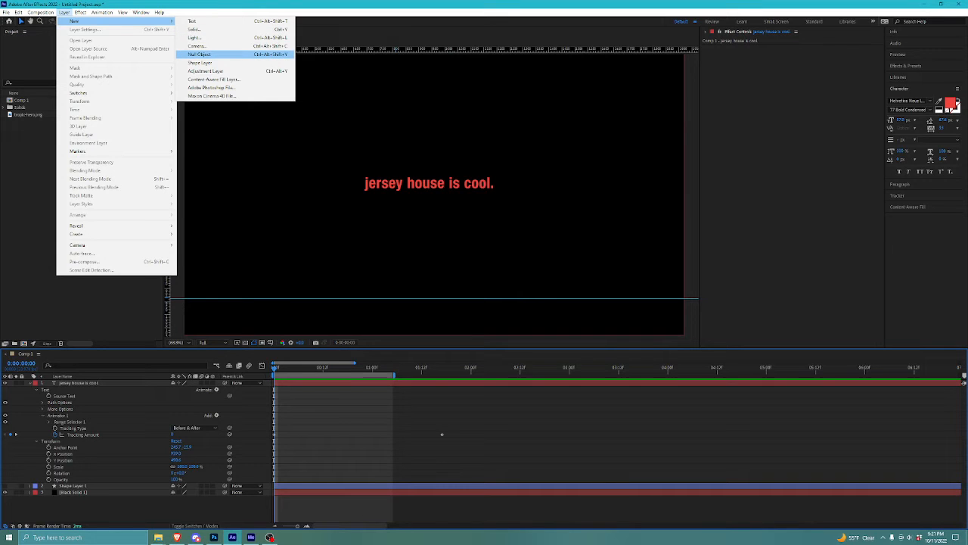
key(Up)
key(Down)
key(Return)
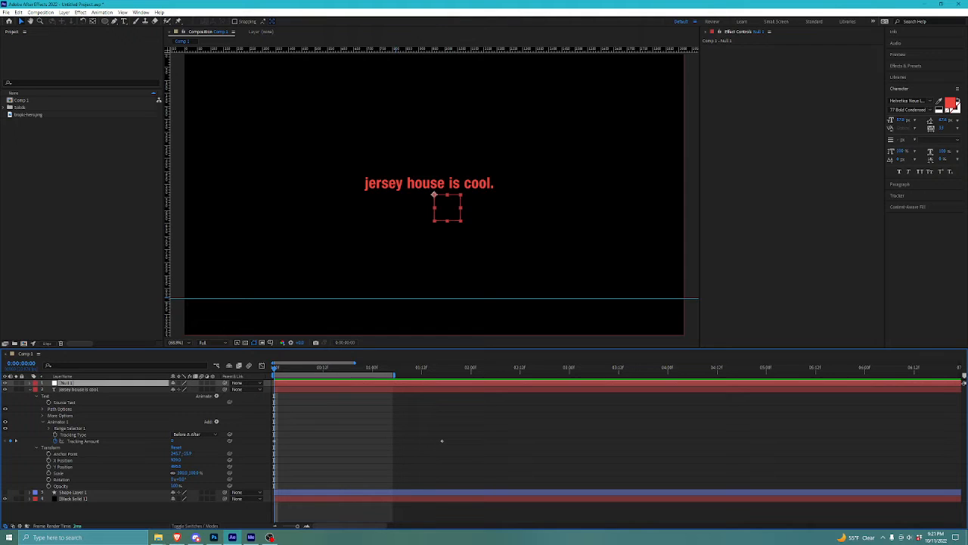
Step: Move the null's anchor onto the centre of the text and parent the text layer to the null
drag(434, 194, 426, 183)
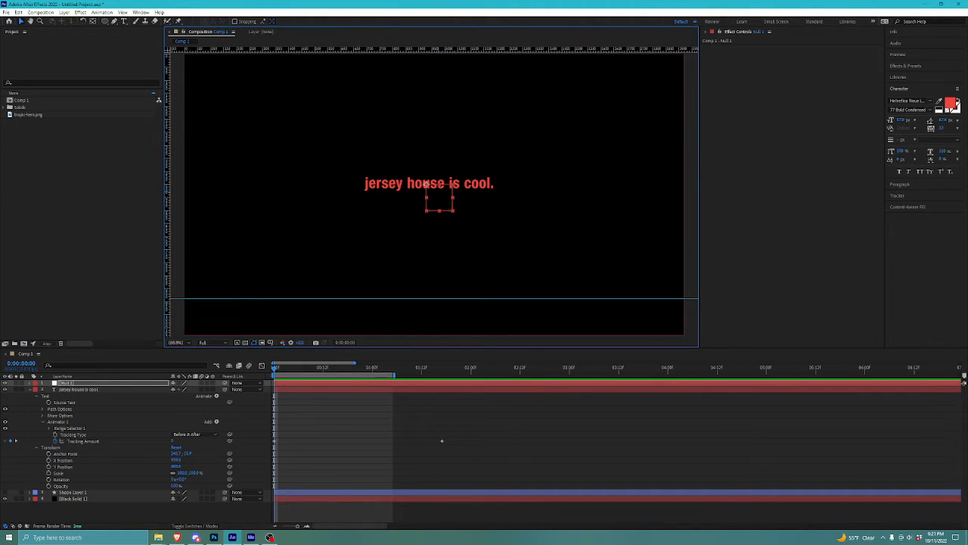
drag(435, 197, 435, 197)
click(428, 183)
key(u)
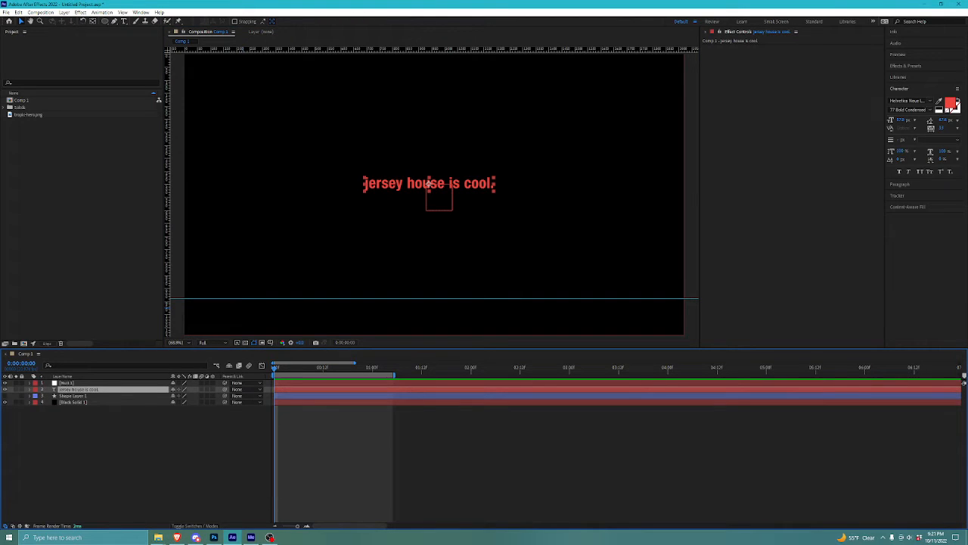
mouse_move(224, 389)
mouse_down()
mouse_move(117, 383)
mouse_move(174, 388)
mouse_move(191, 403)
mouse_move(155, 385)
mouse_move(98, 382)
mouse_move(151, 383)
mouse_up()
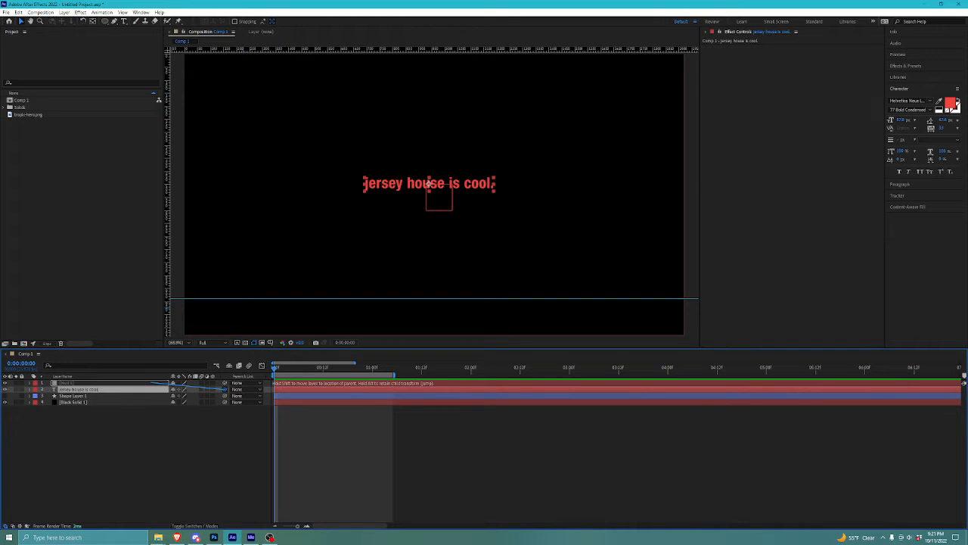
drag(151, 383, 152, 383)
drag(224, 388, 157, 383)
click(155, 383)
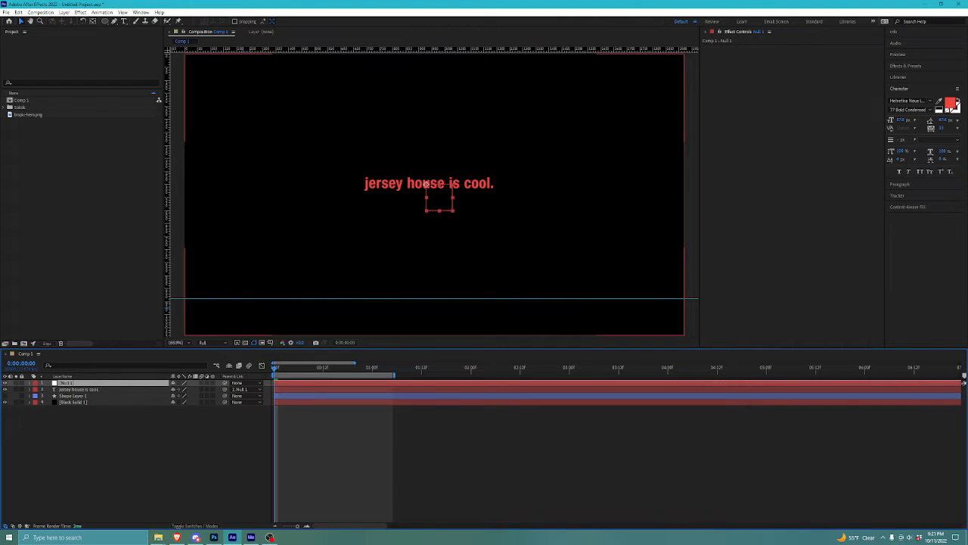
drag(441, 198, 397, 184)
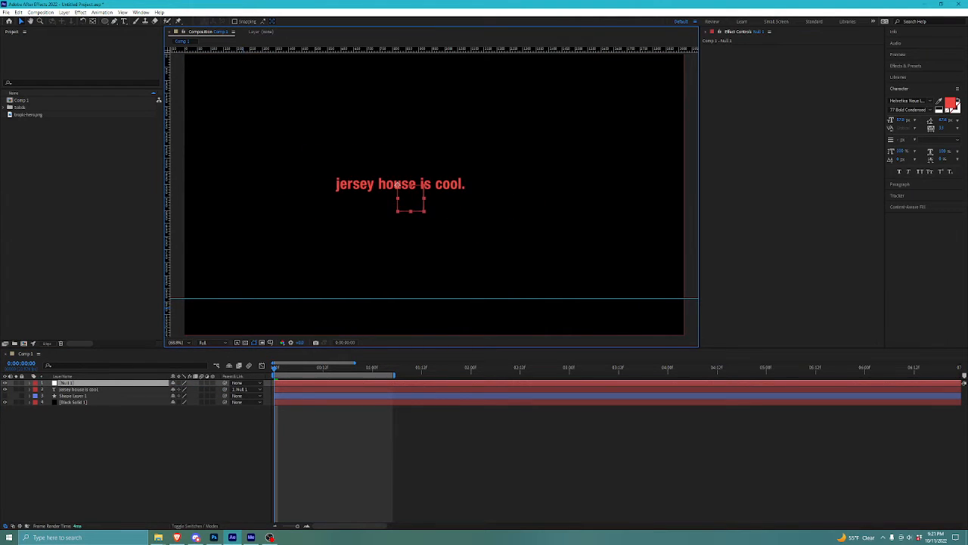
key(ctrl+z)
Step: Add a Scale keyframe to the null at 0:00:00:00 and reveal the text layer's keyframed properties
key(s)
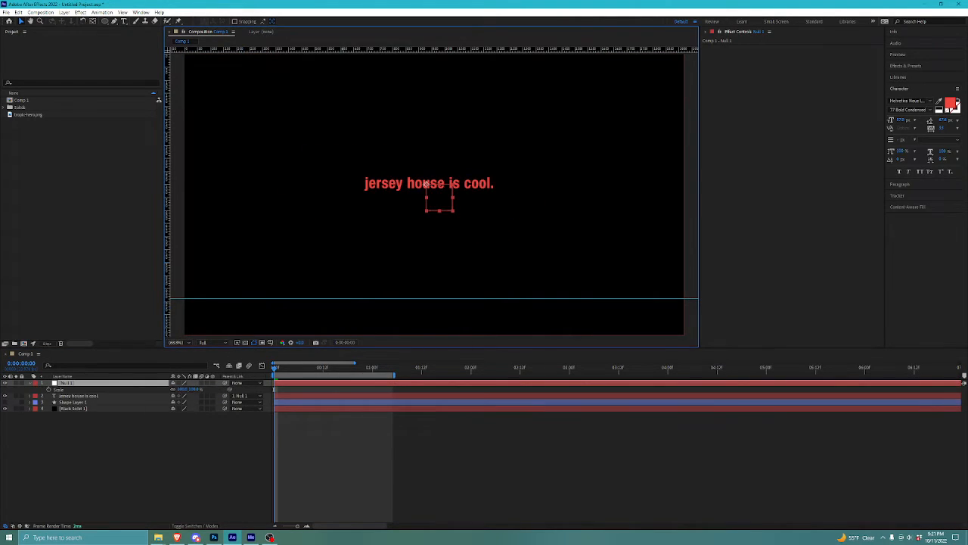
click(49, 389)
click(79, 395)
key(u)
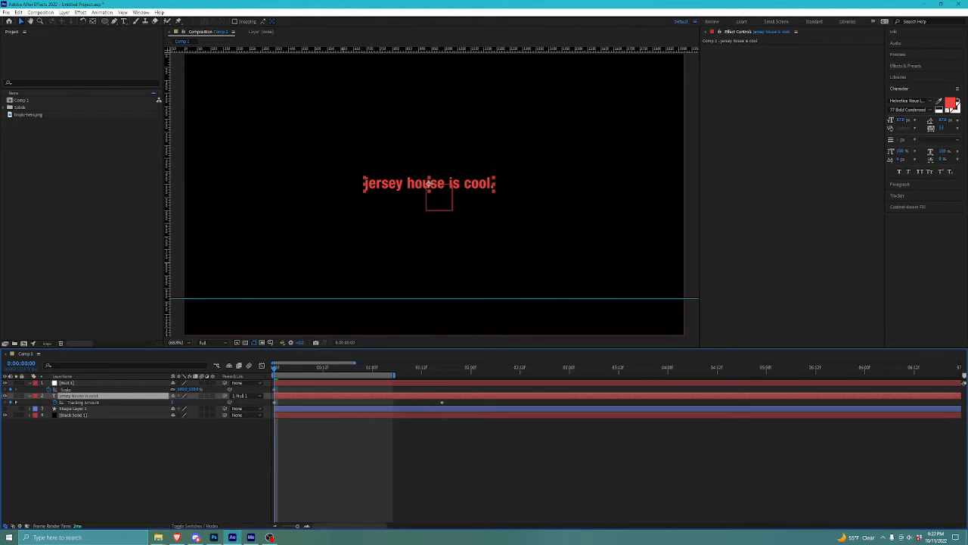
Step: Keyframe the null's Scale to about 129% at 0:00:01:17, in line with the second Tracking Amount keyframe
click(68, 383)
drag(275, 369, 274, 368)
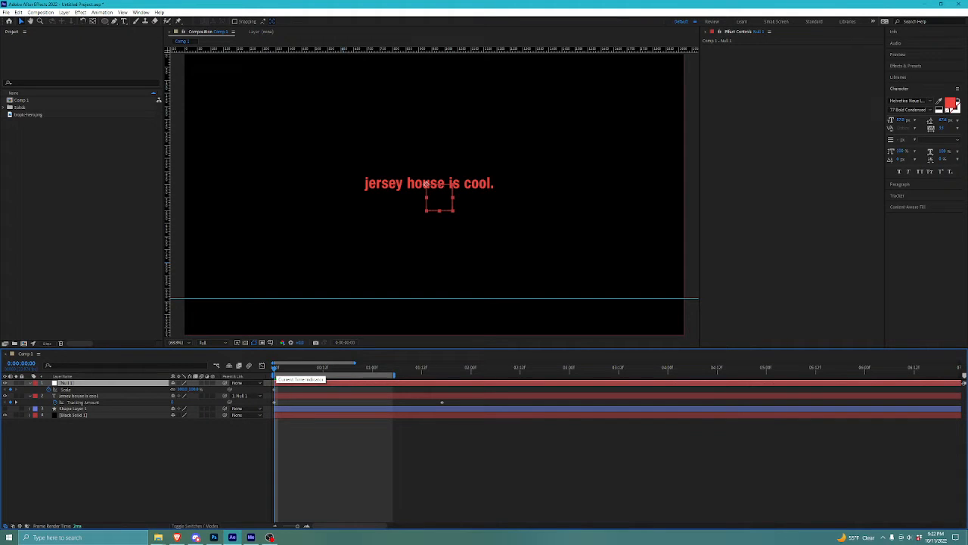
key(space)
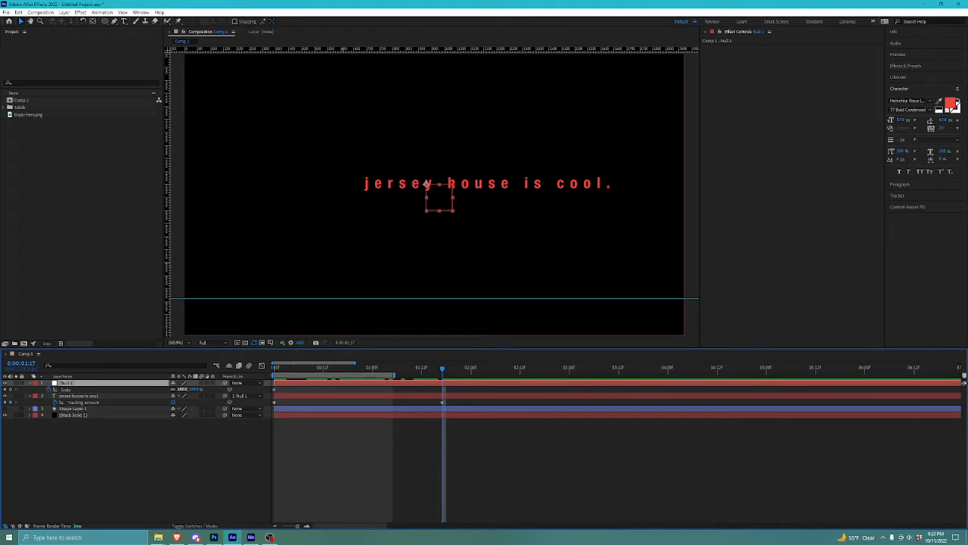
drag(182, 389, 236, 389)
key(space)
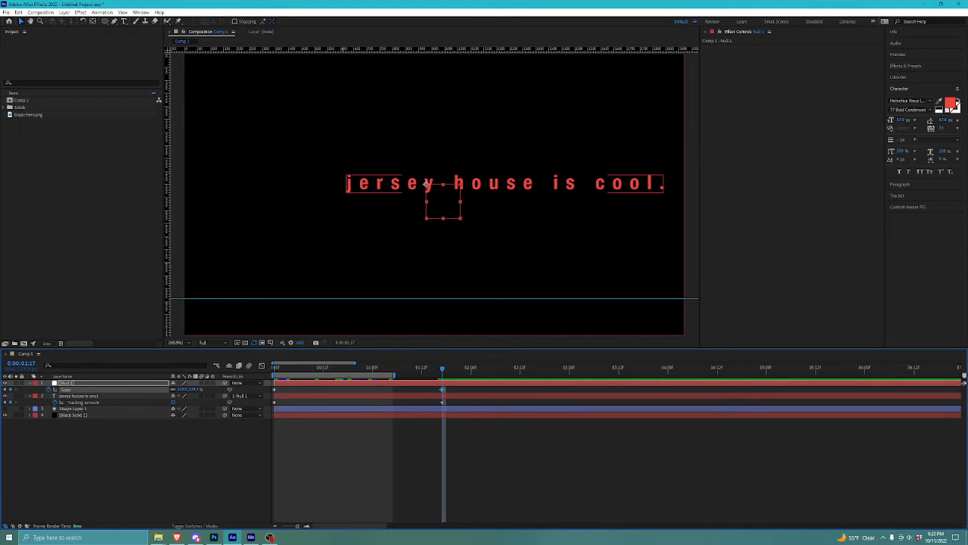
Step: Select the text layer, expand its text properties, and bring up the paragraph alignment options
click(485, 183)
mouse_move(442, 369)
mouse_down()
mouse_move(348, 368)
mouse_move(438, 368)
mouse_up()
click(30, 396)
click(30, 396)
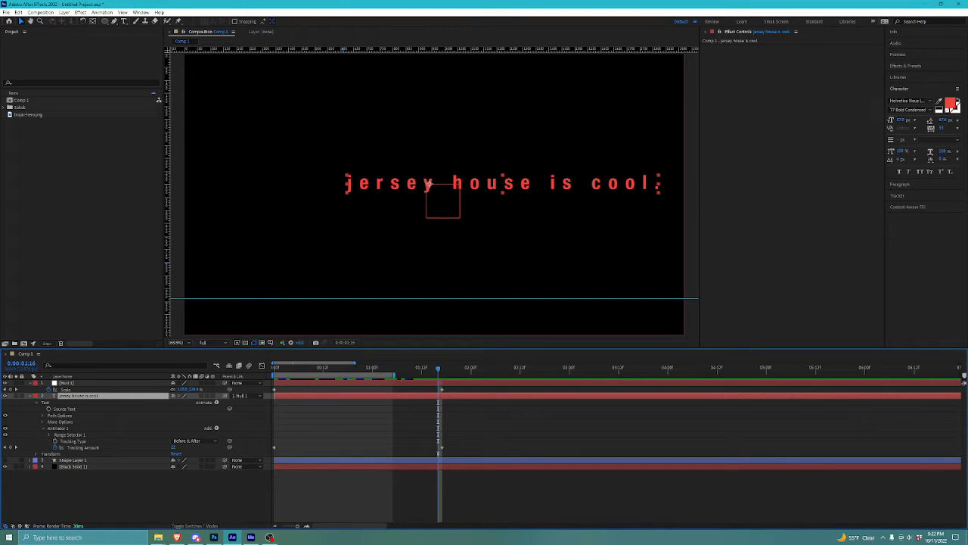
click(60, 415)
click(46, 402)
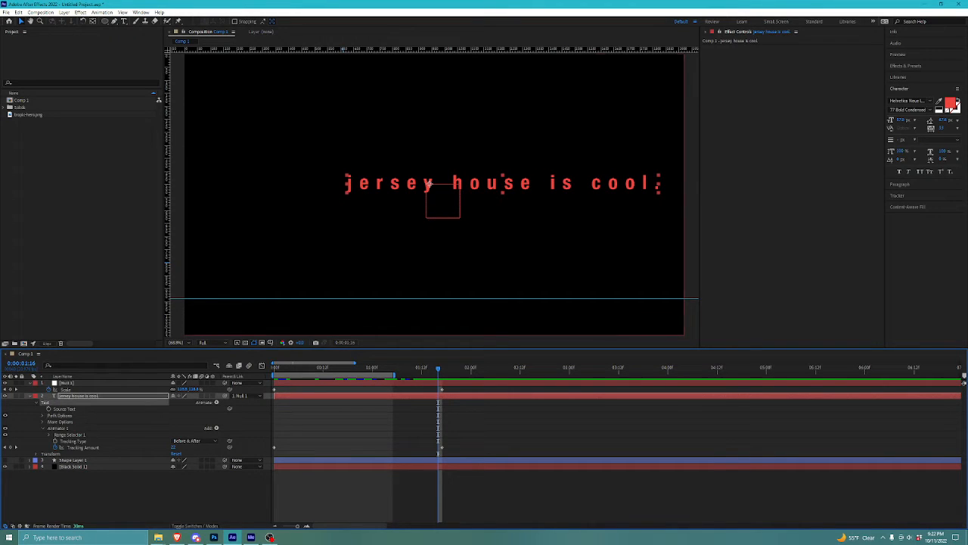
click(901, 184)
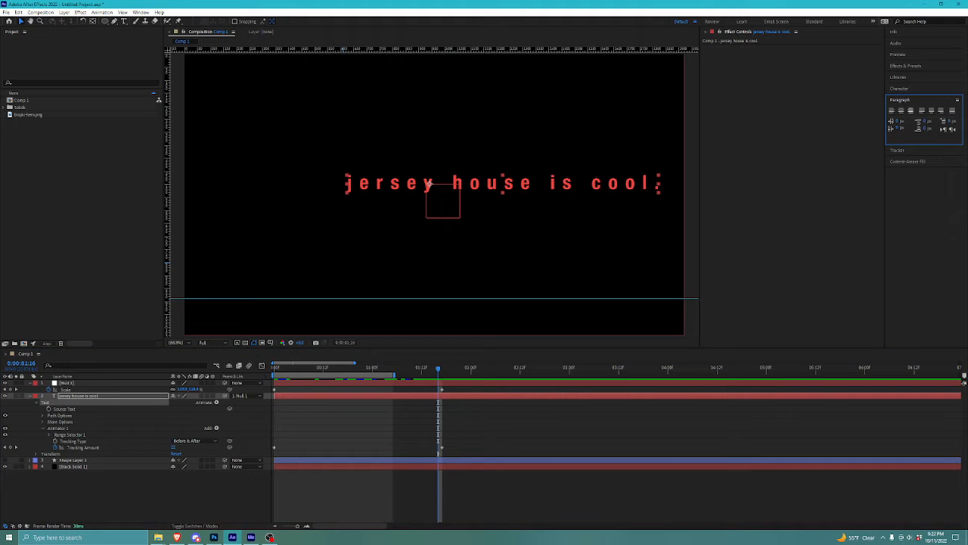
Step: Centre-align the "jersey house is cool." text and place it in the middle of the composition
click(901, 111)
drag(447, 183, 529, 183)
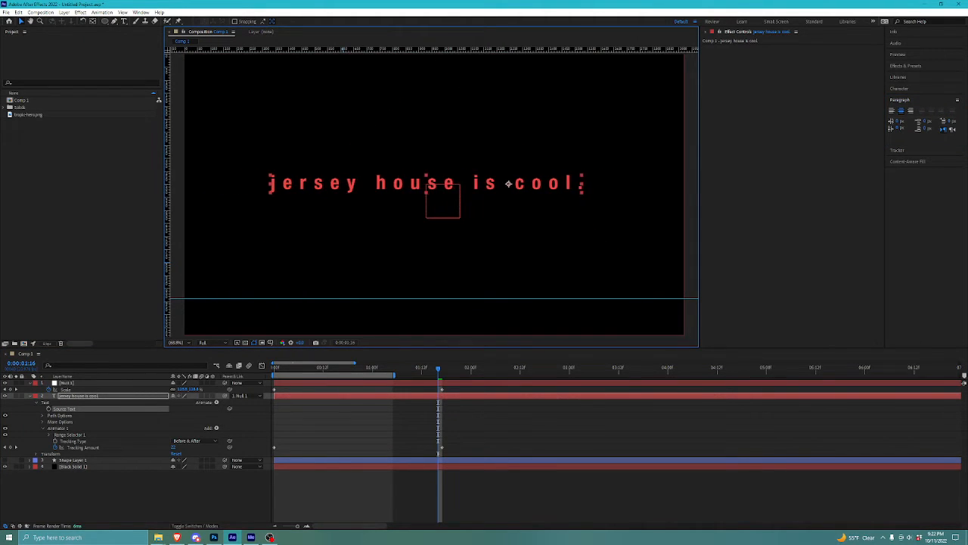
Step: Preview the text tracking and scale animation, and set the work area to end at the last keyframes at 0:00:01:17
key(space)
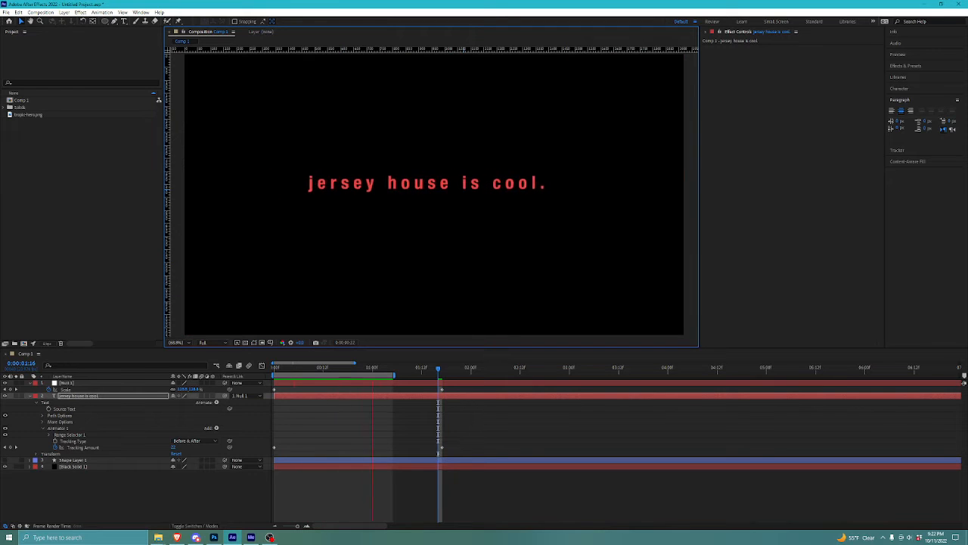
key(space)
key(space)
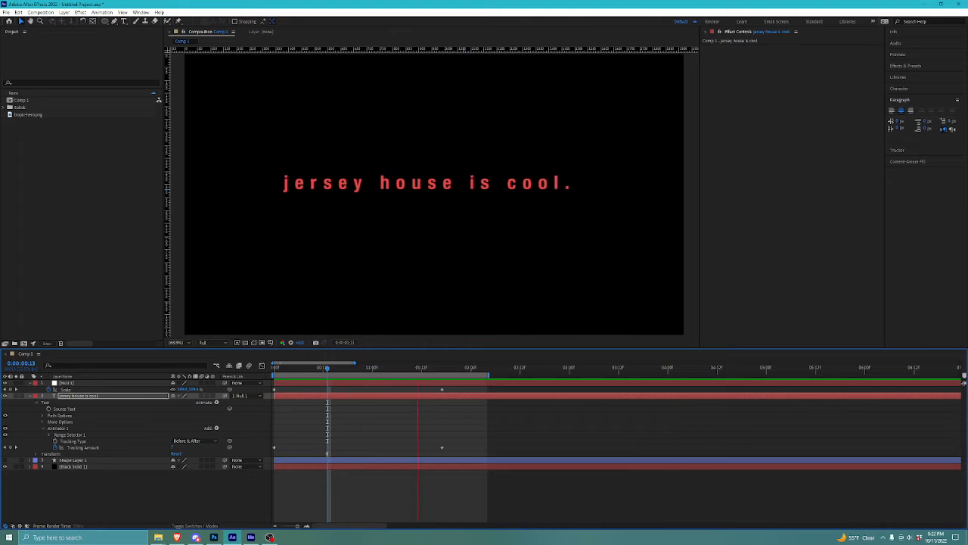
key(space)
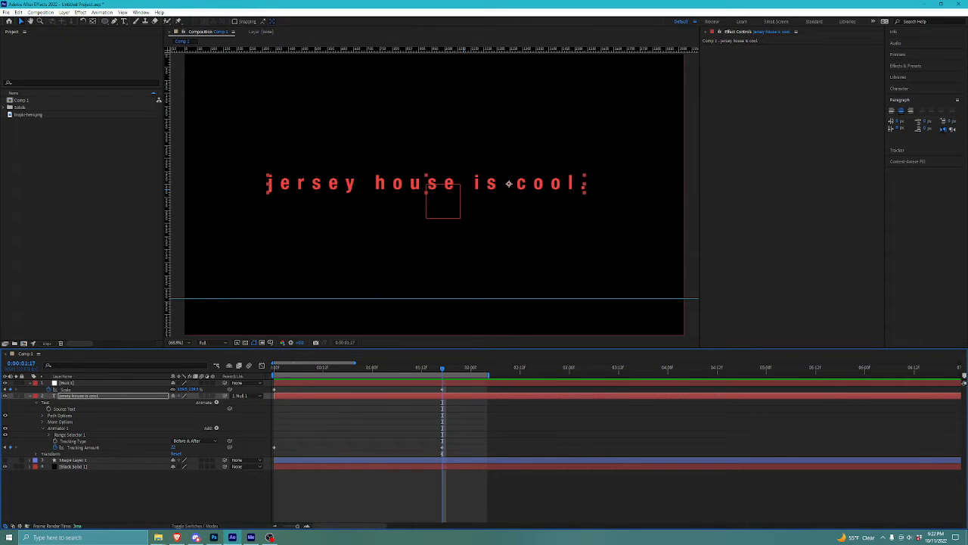
key(space)
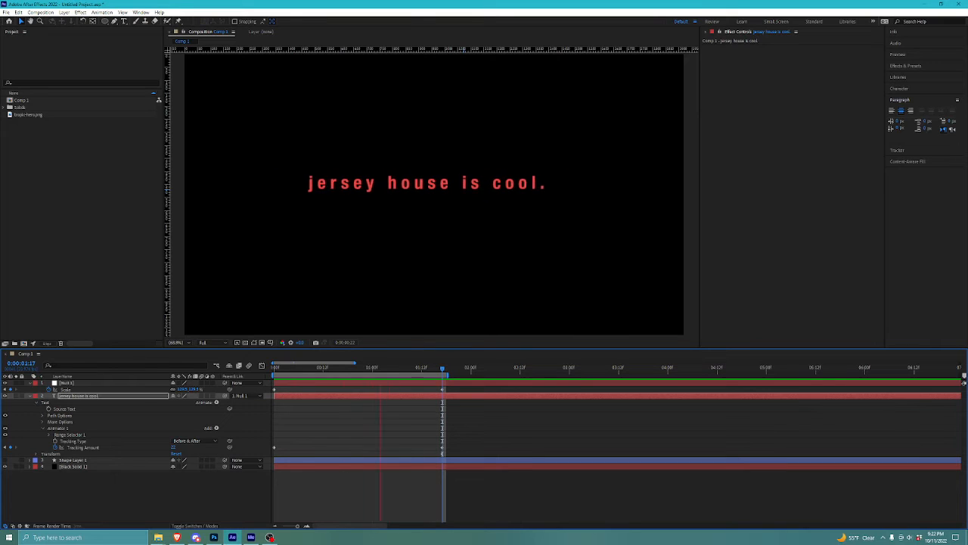
key(space)
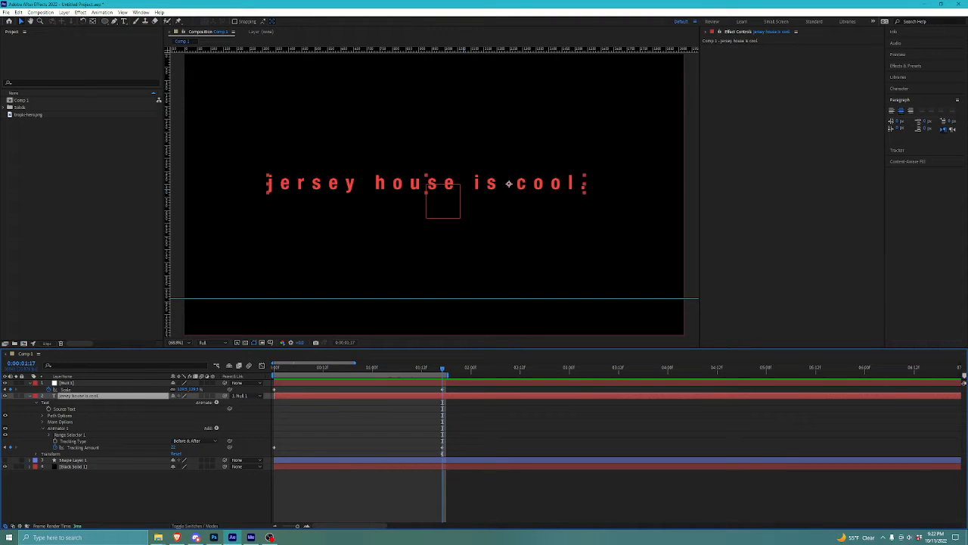
click(216, 402)
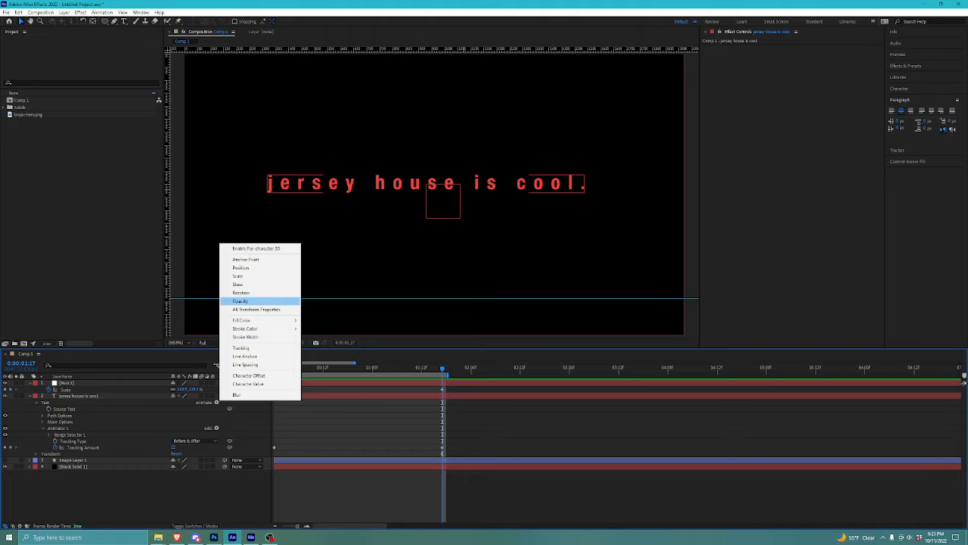
key(Escape)
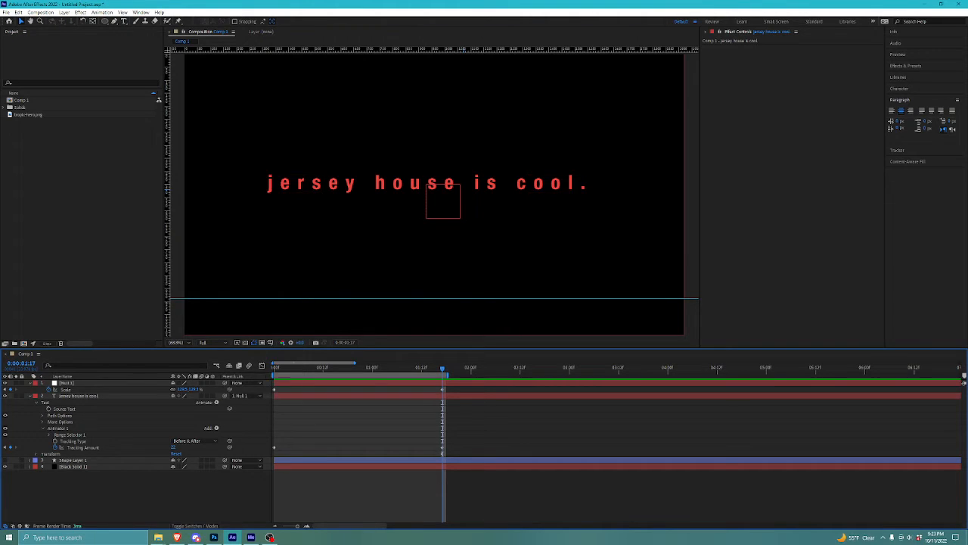
click(508, 183)
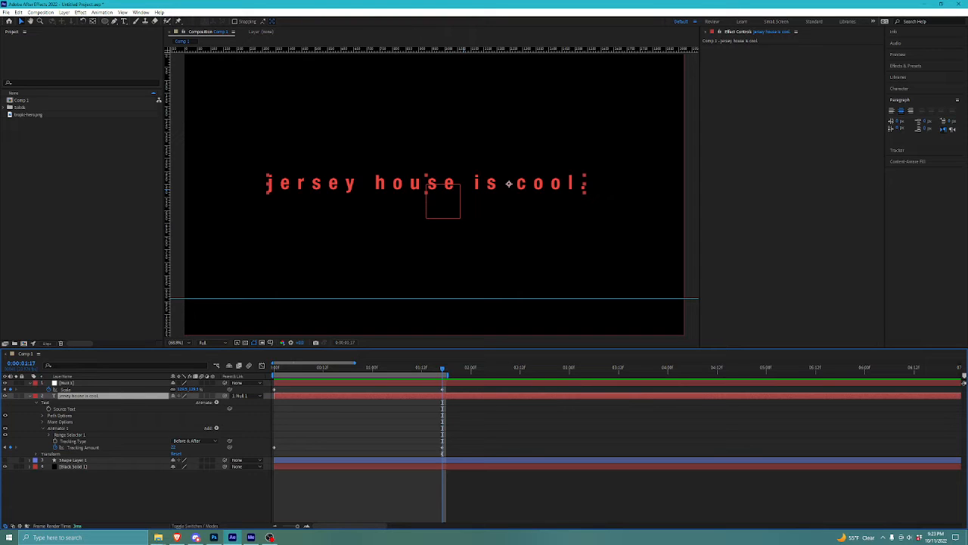
drag(443, 369, 491, 368)
click(485, 383)
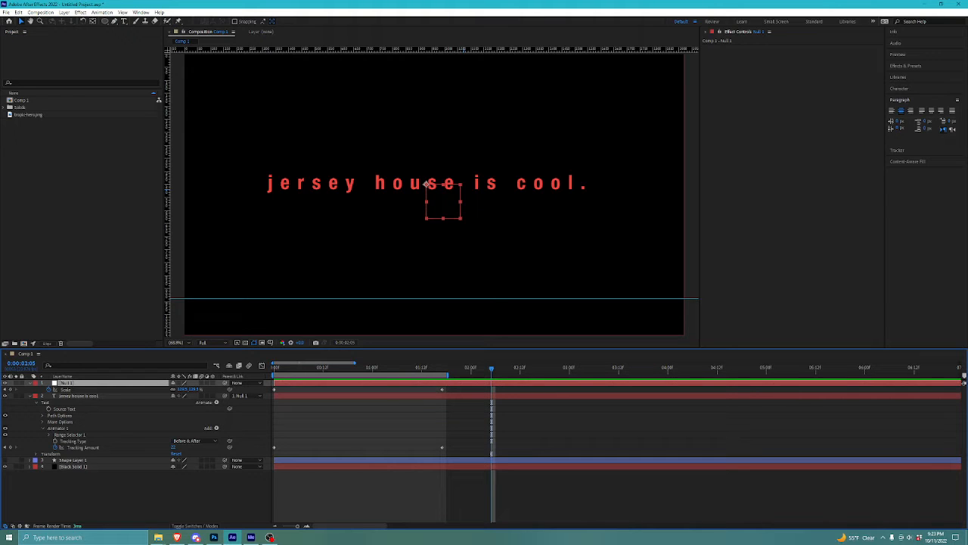
click(483, 184)
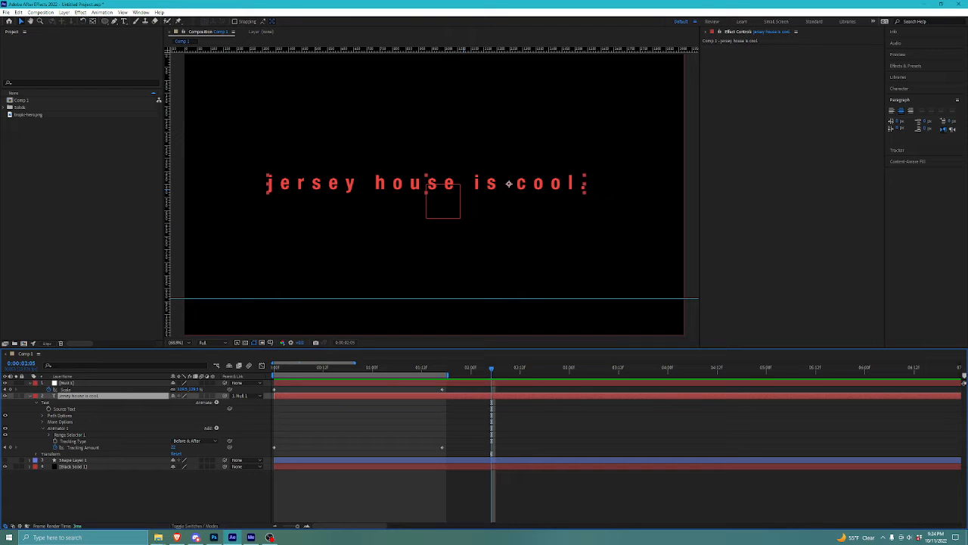
key(Home)
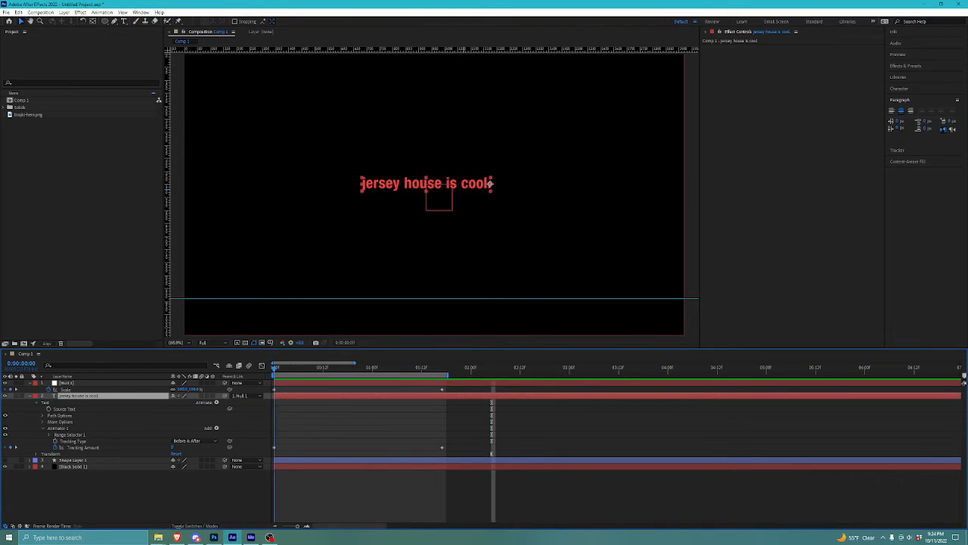
click(242, 492)
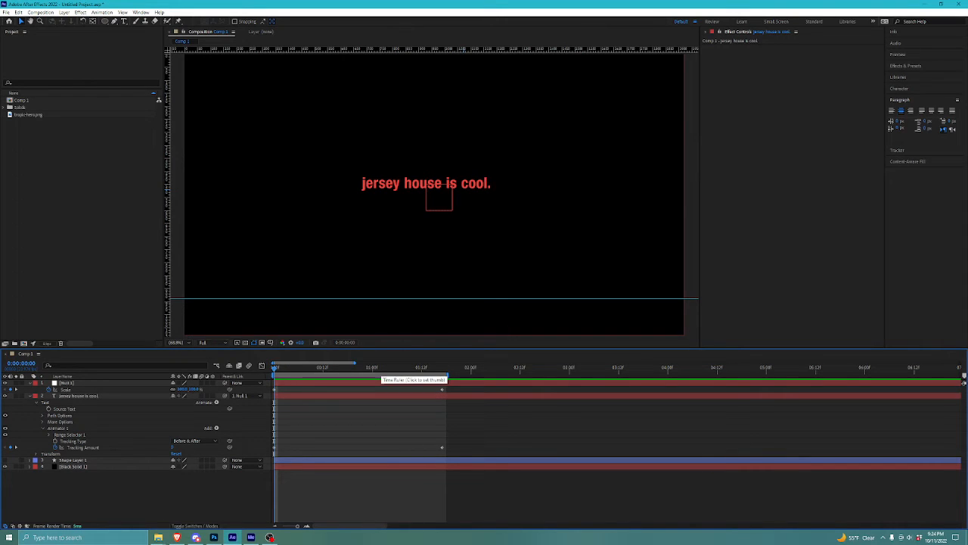
drag(403, 368, 443, 367)
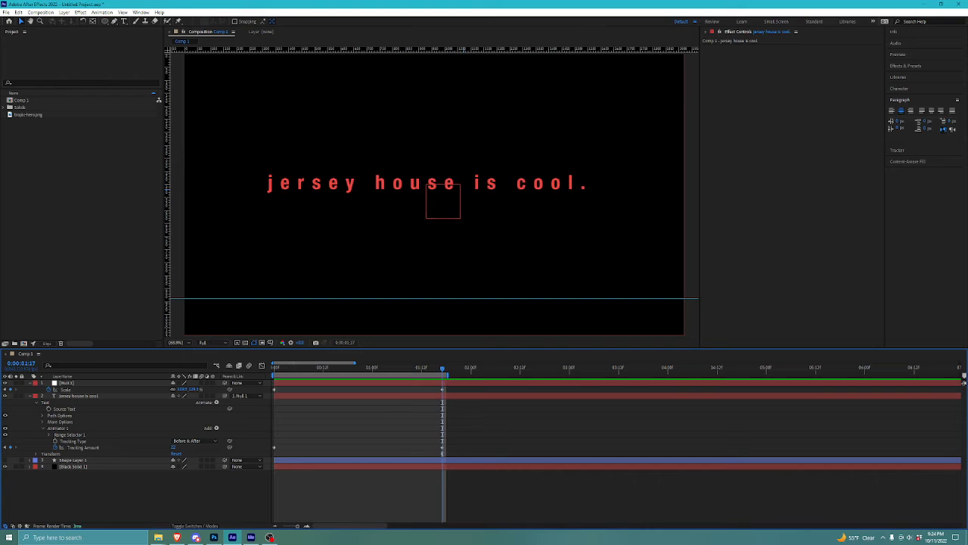
click(484, 383)
click(492, 492)
click(492, 382)
click(537, 368)
key(space)
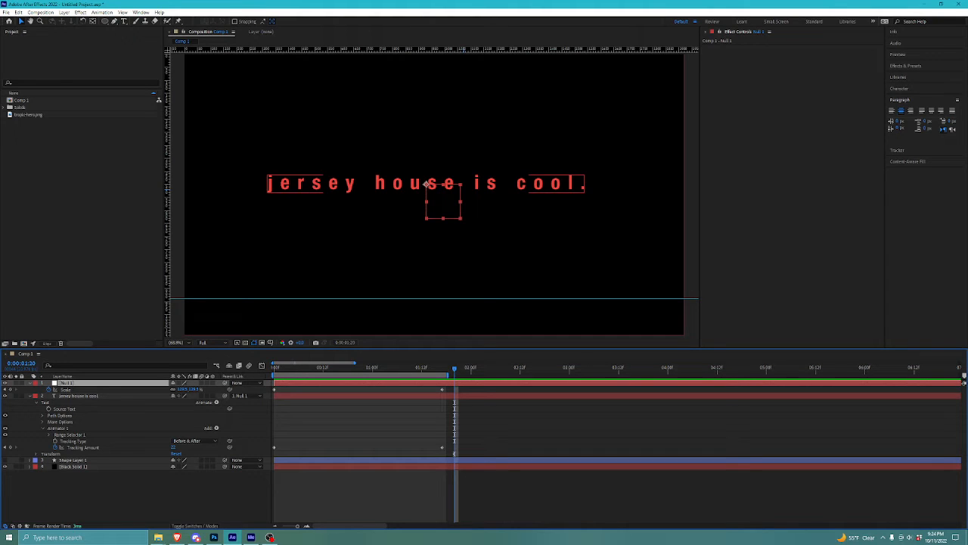
Step: Start importing a file and browse to the Images folder inside Client > Prophet
click(82, 197)
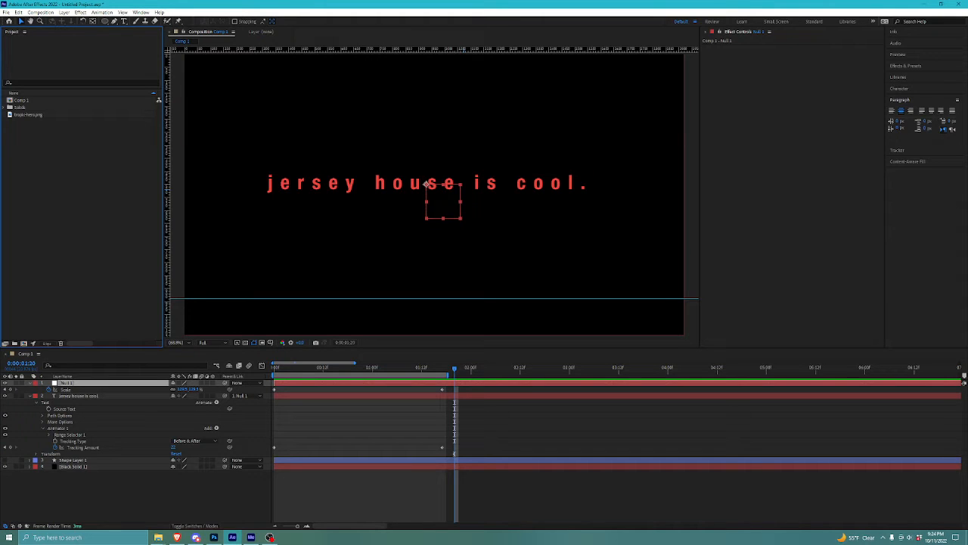
key(ctrl+i)
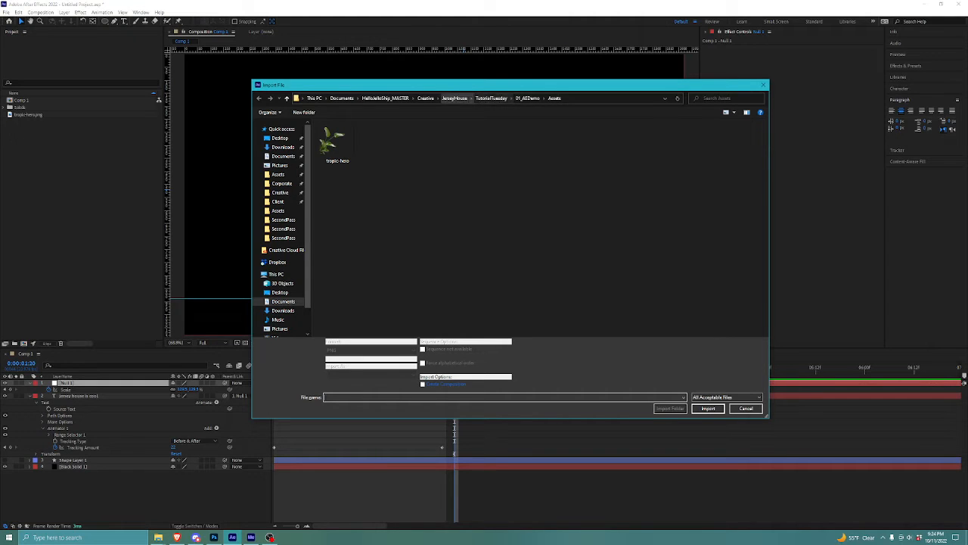
click(385, 98)
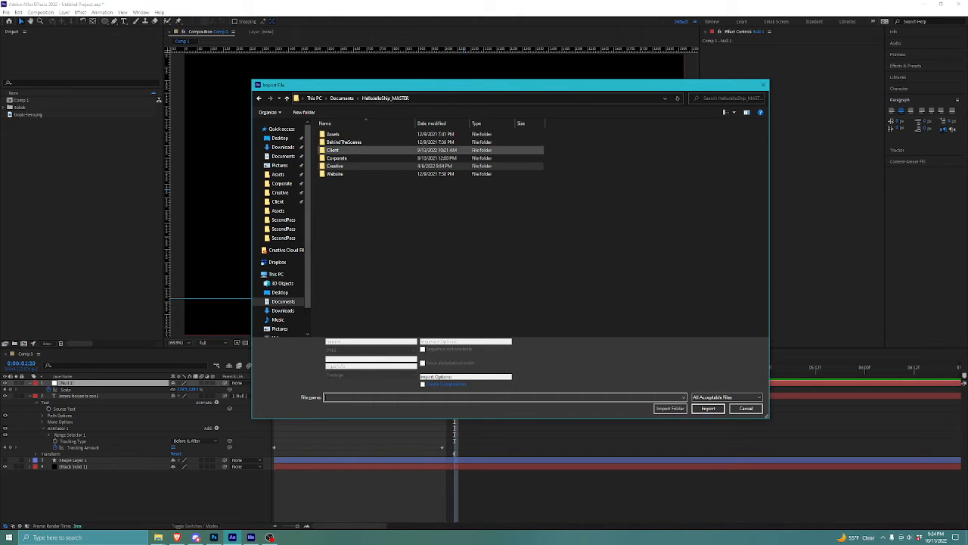
double_click(337, 150)
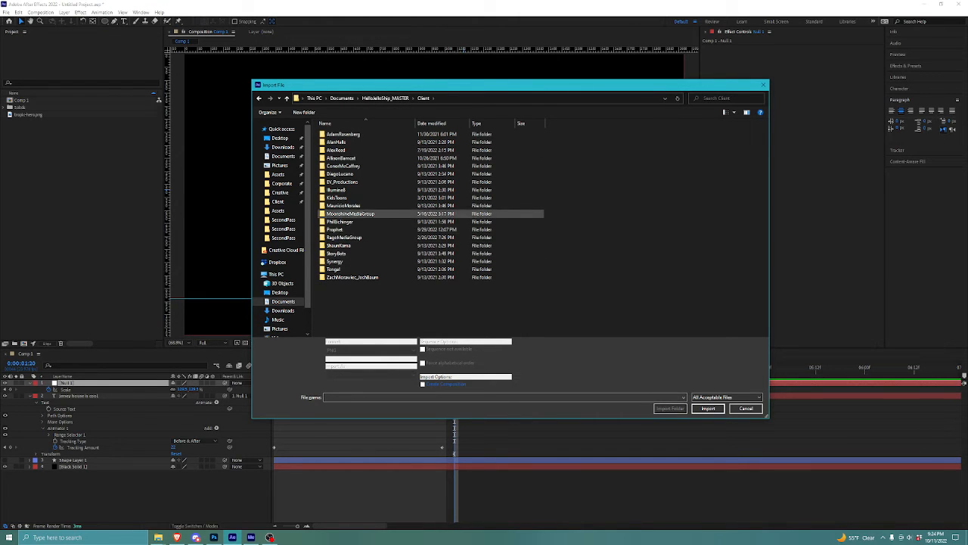
double_click(334, 229)
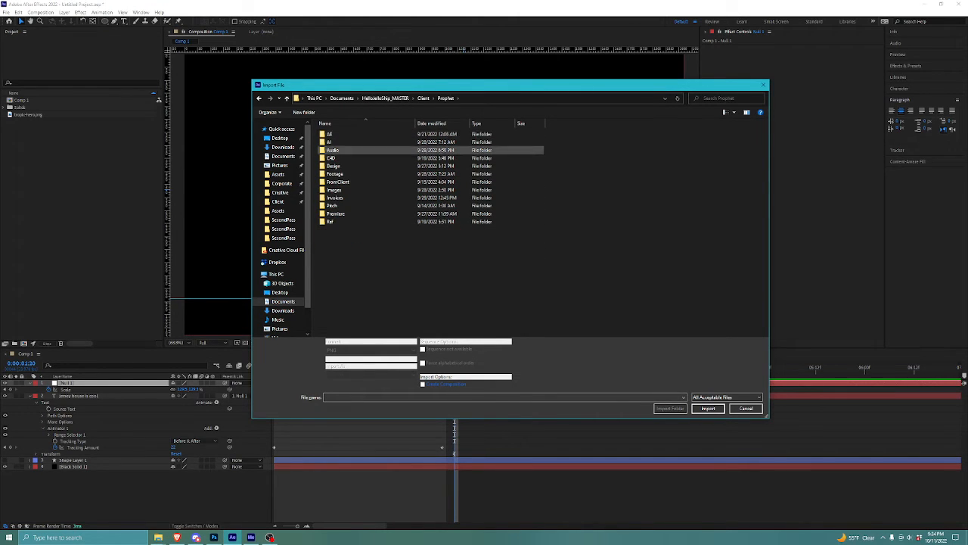
double_click(333, 142)
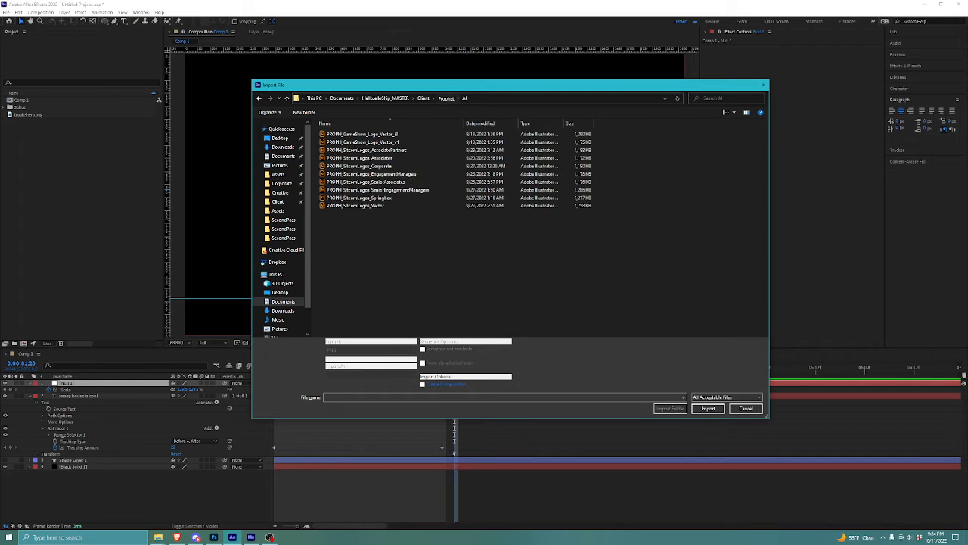
click(446, 98)
double_click(334, 174)
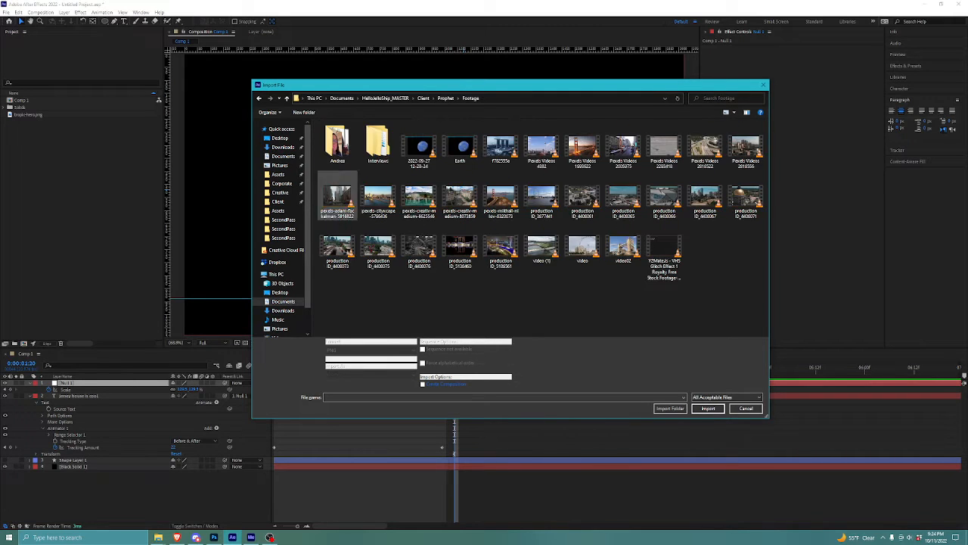
click(446, 98)
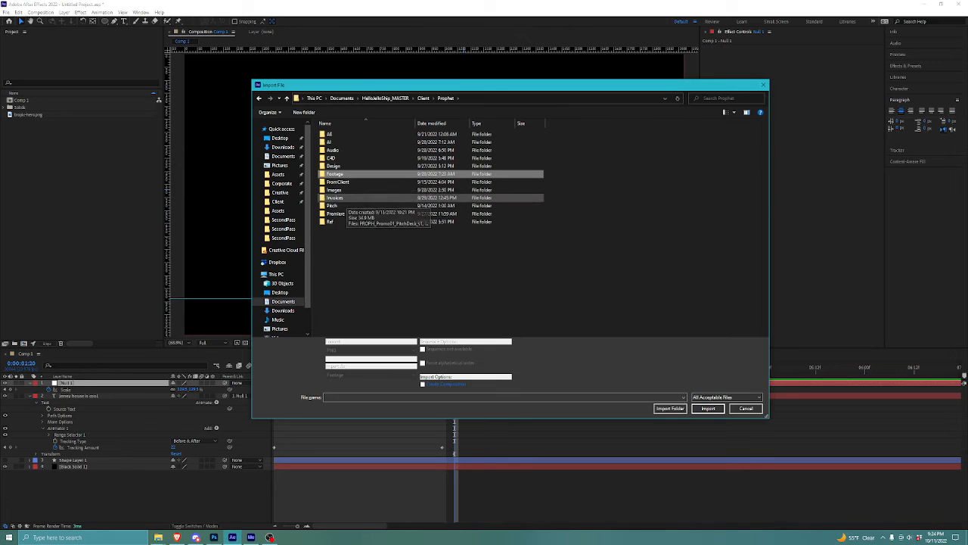
double_click(337, 196)
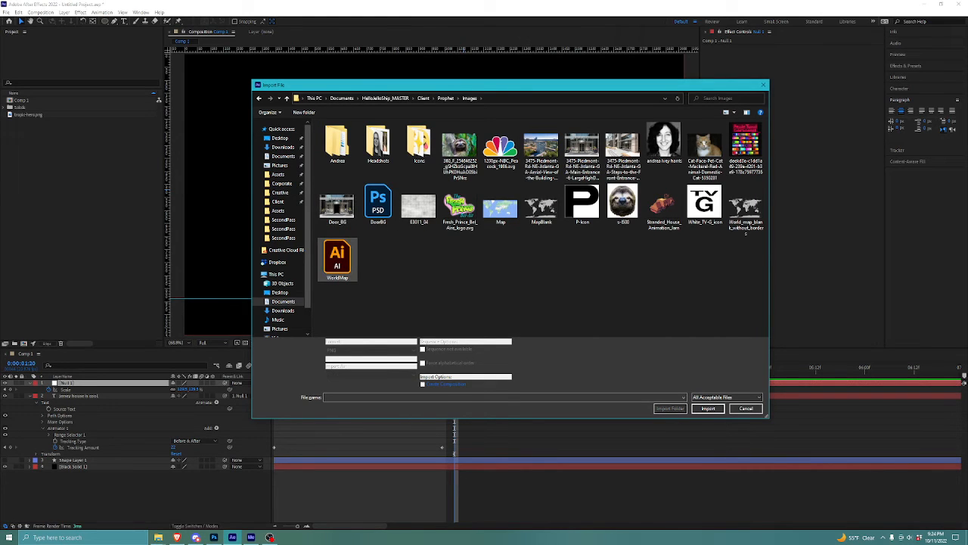
Step: Import the WorldMap Illustrator file as footage with merged layers and create a composition from it
click(337, 258)
click(708, 409)
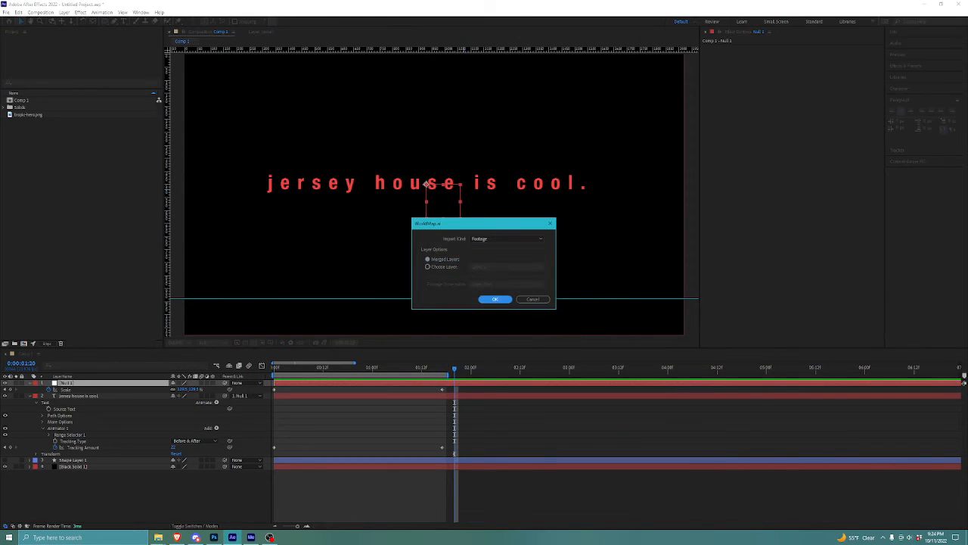
key(Return)
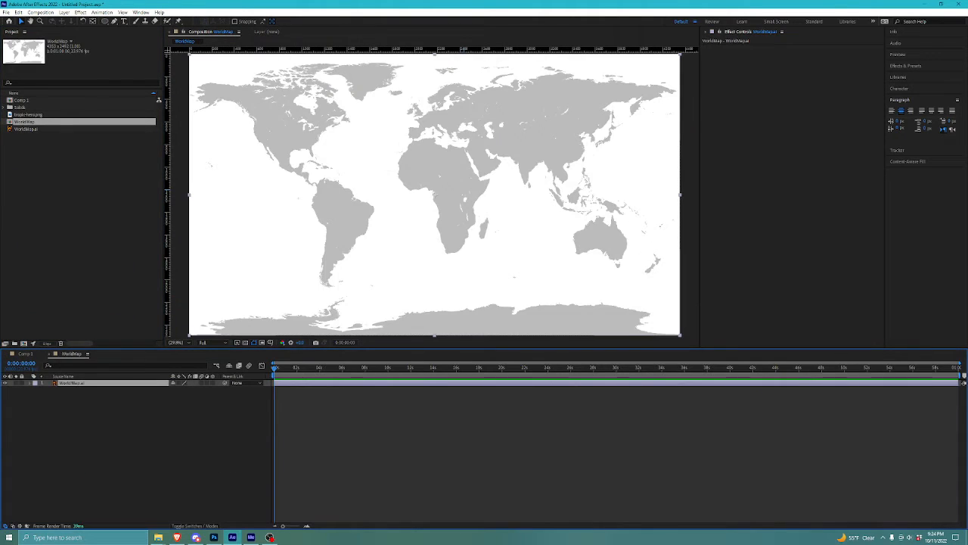
Step: Create a new composition from the project, keeping the offered settings
right_click(134, 211)
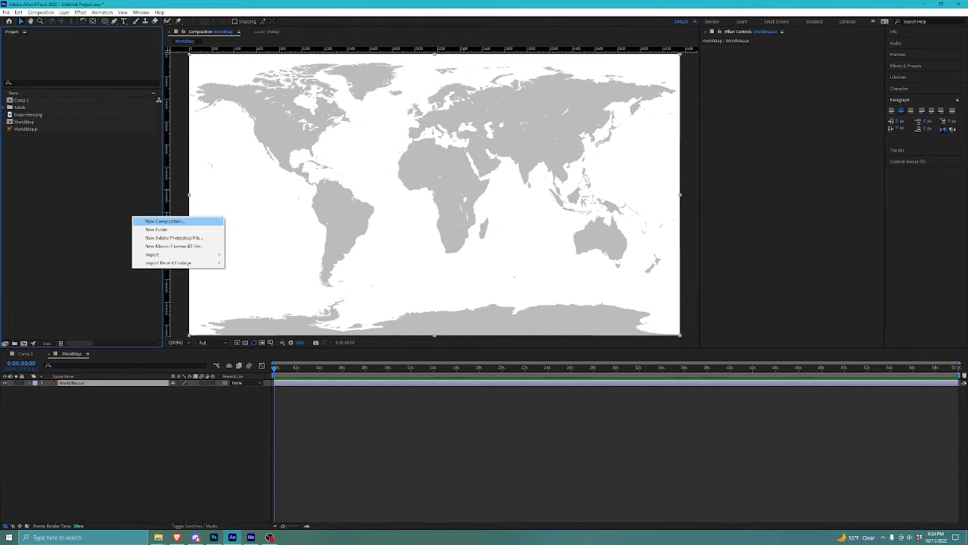
click(144, 219)
click(534, 355)
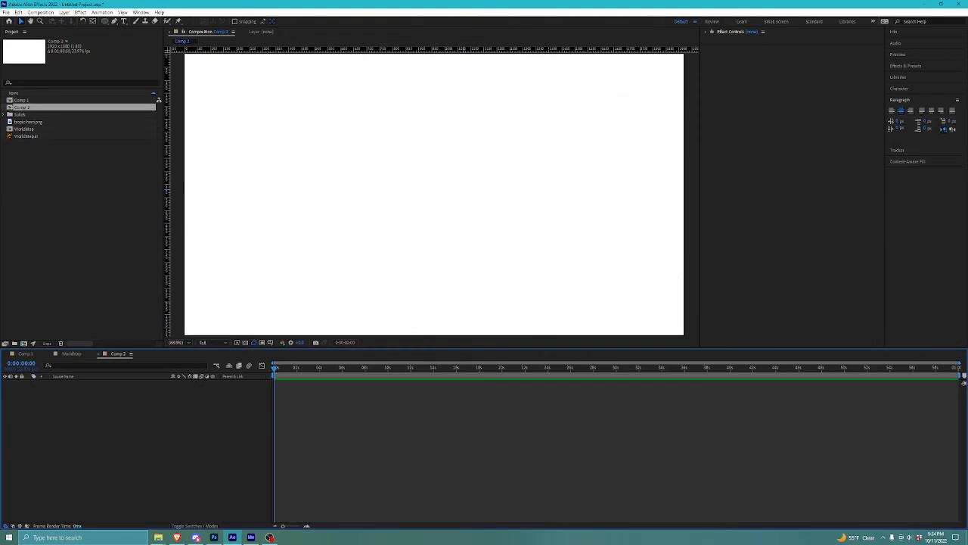
Step: Draw a large circle near the middle of the new composition with the Ellipse tool
key(q)
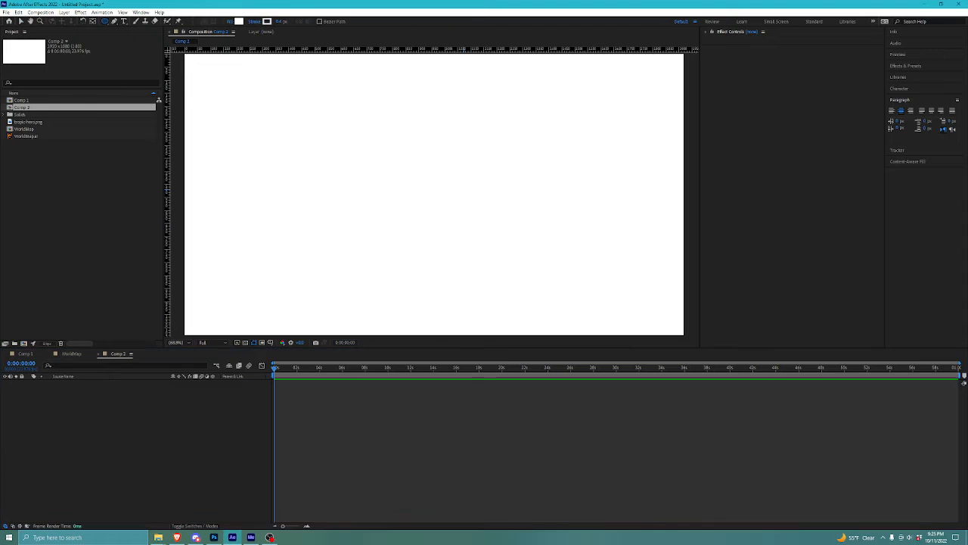
drag(326, 109, 531, 315)
click(20, 22)
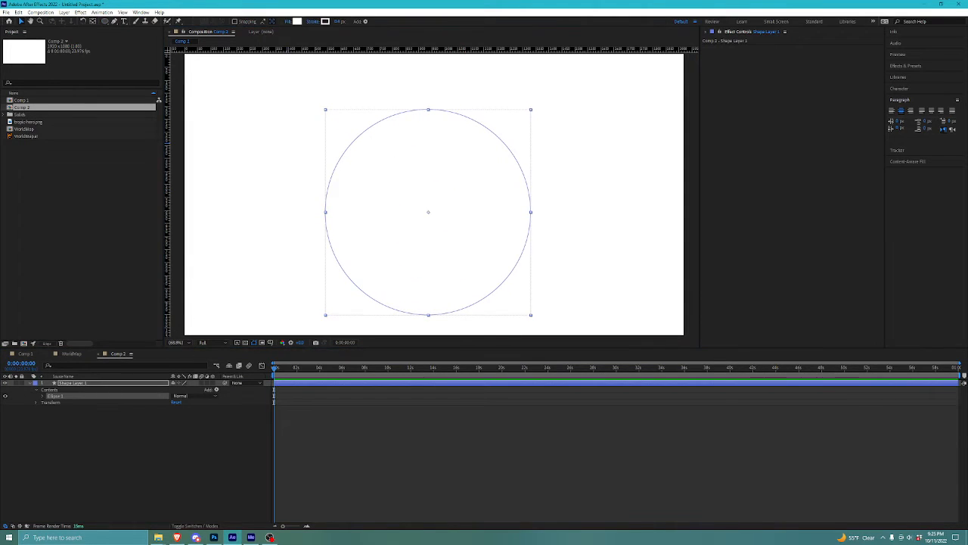
click(151, 454)
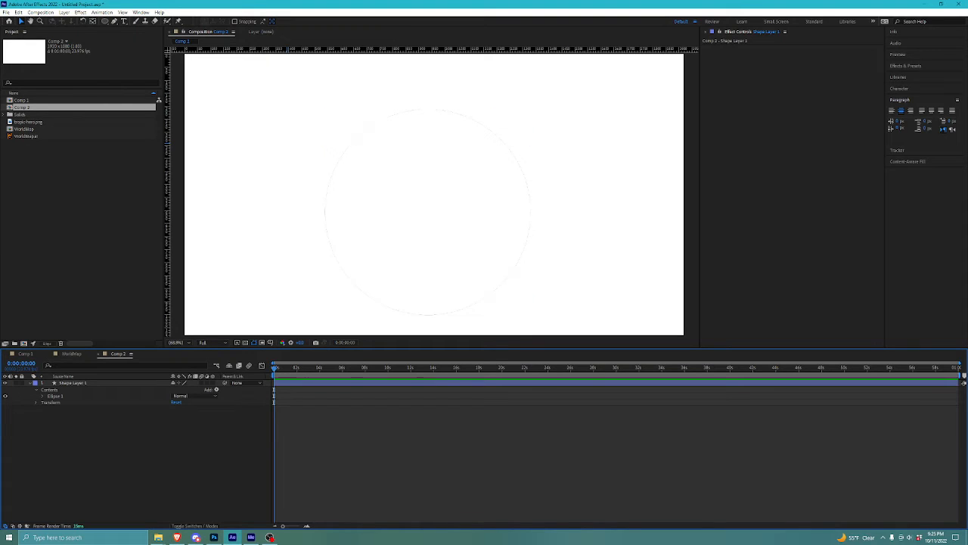
Step: Move the circle so it sits in the centre of the composition
mouse_move(428, 212)
mouse_down()
mouse_move(441, 182)
mouse_move(437, 193)
mouse_move(460, 217)
mouse_up()
click(92, 22)
click(20, 21)
click(457, 446)
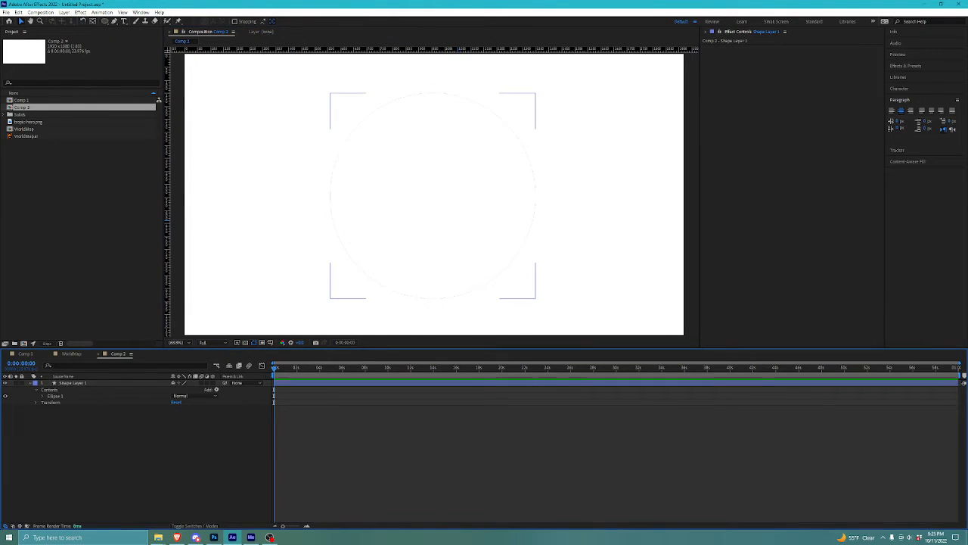
Step: Set the circle's fill colour to black (000000)
click(458, 221)
click(297, 21)
click(397, 316)
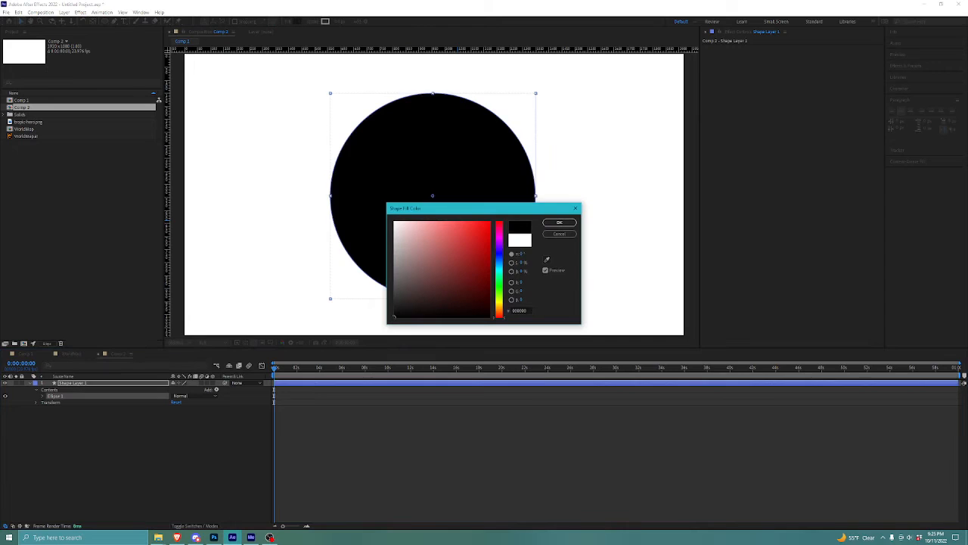
click(559, 223)
click(458, 447)
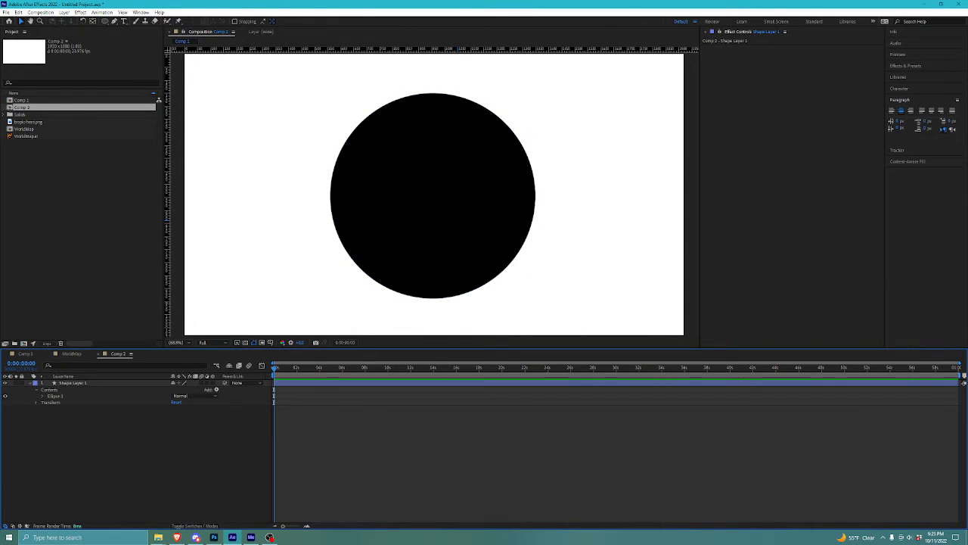
Step: Place the WorldMap composition into Comp 2 as a layer beneath the black circle
click(24, 129)
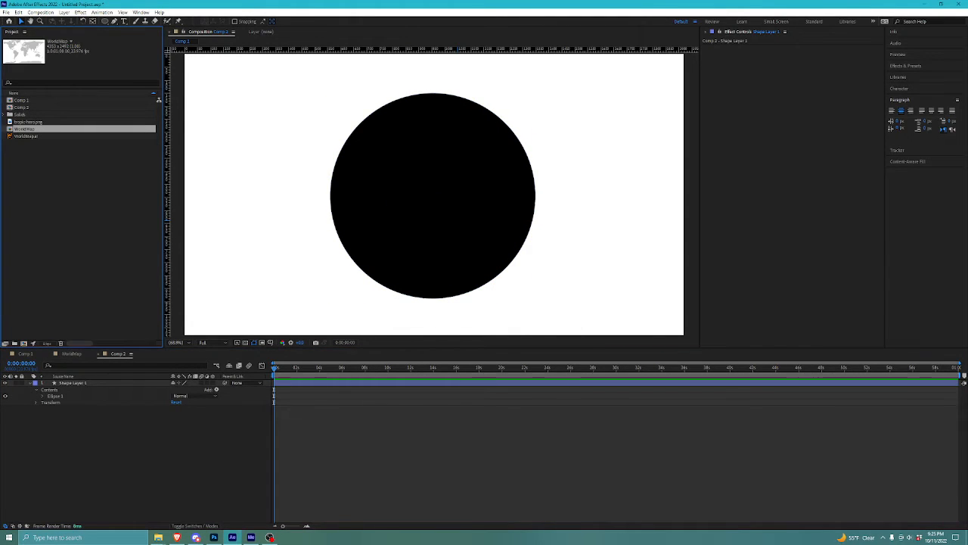
double_click(25, 129)
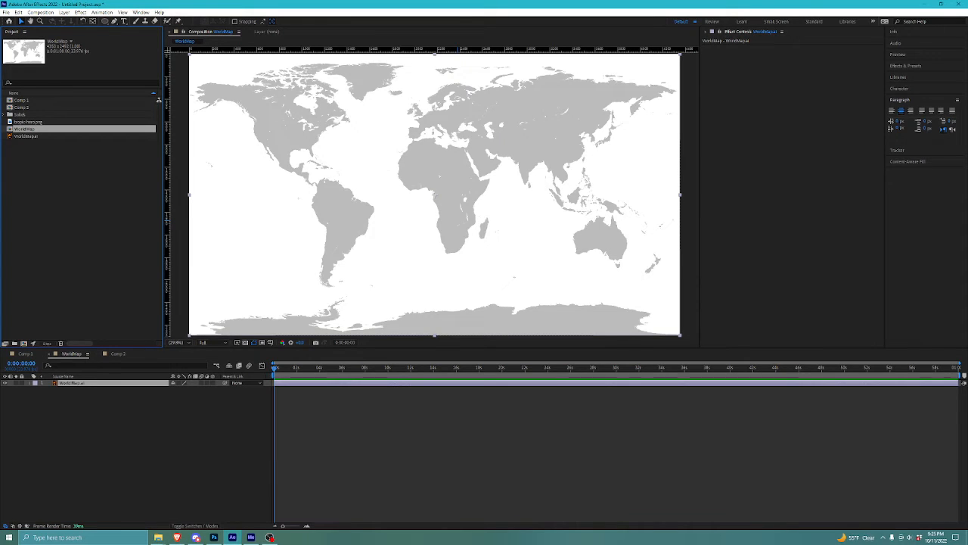
click(317, 439)
click(72, 383)
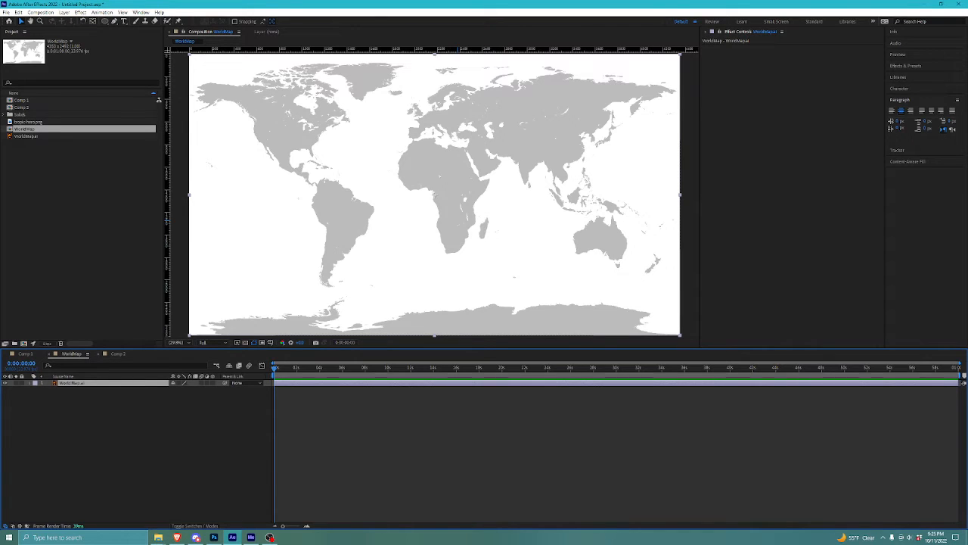
click(118, 353)
drag(26, 129, 51, 411)
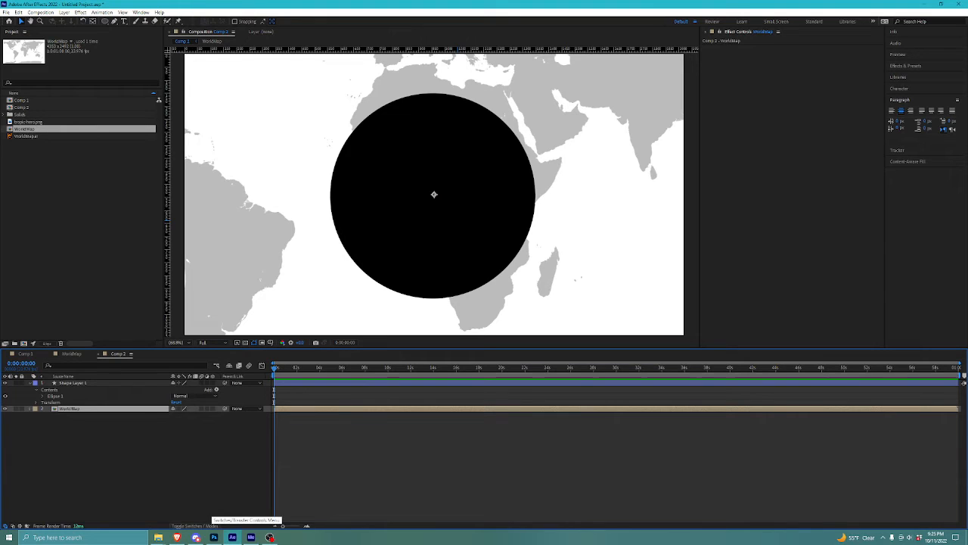
Step: Show the layers' mode and matte columns, and scale the WorldMap layer down to about 33%
click(193, 526)
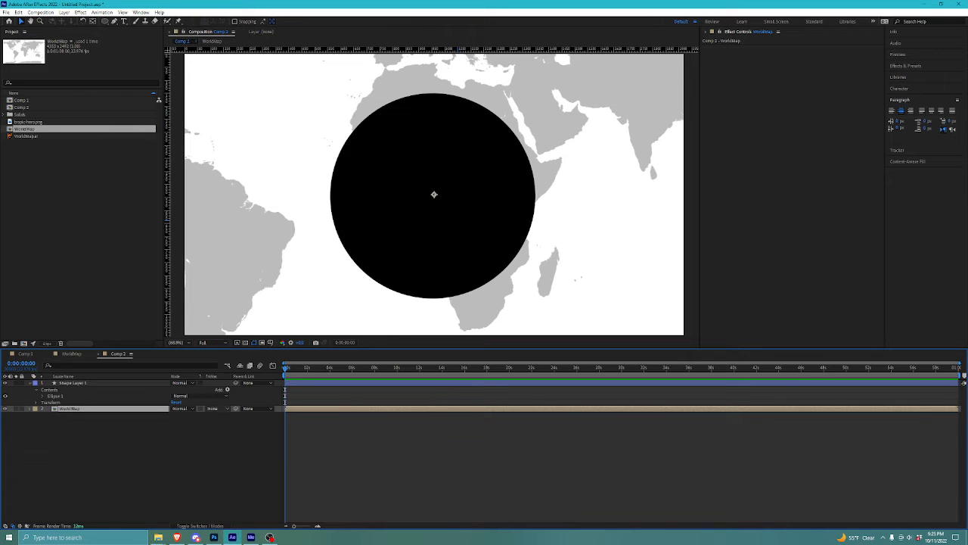
key(s)
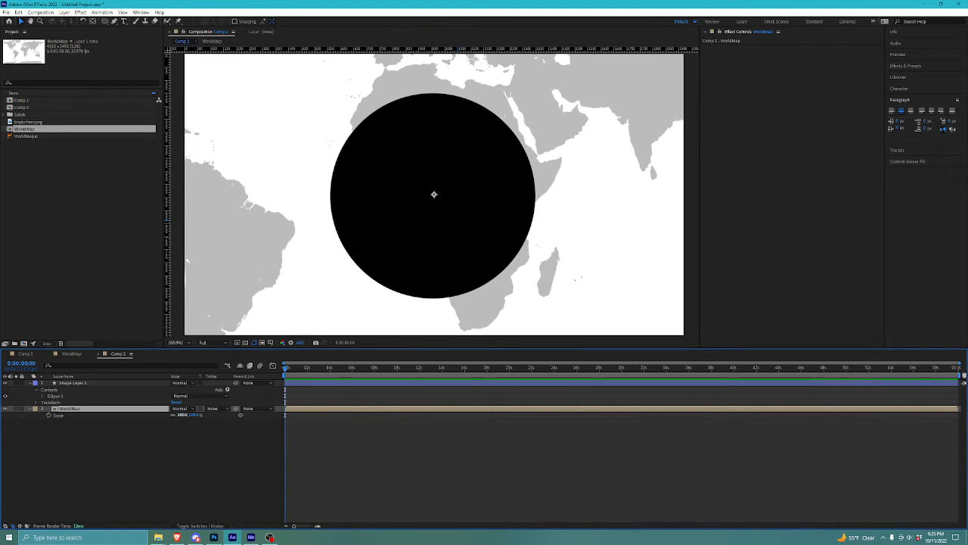
drag(182, 414, 157, 415)
click(152, 454)
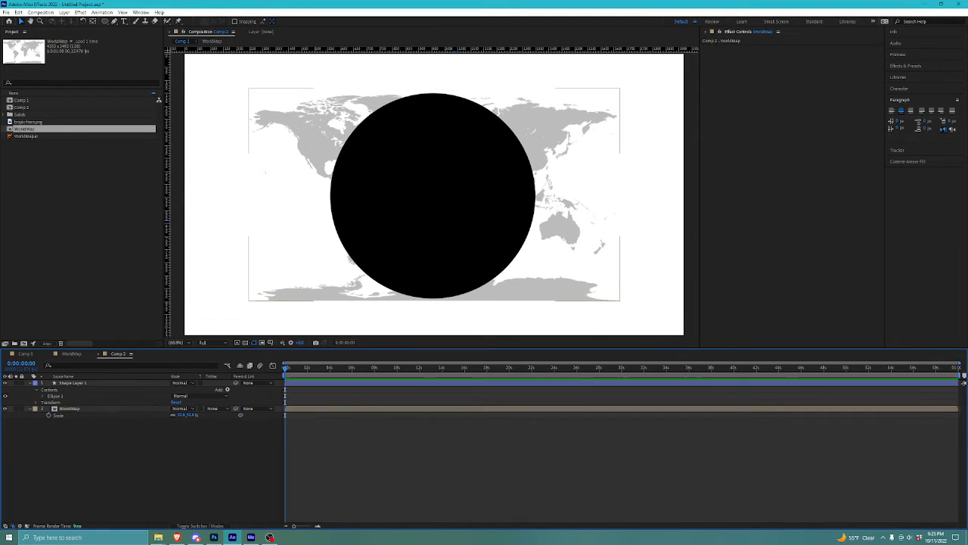
Step: Set the WorldMap layer's track matte to Alpha Matte "Shape Layer 1"
click(70, 408)
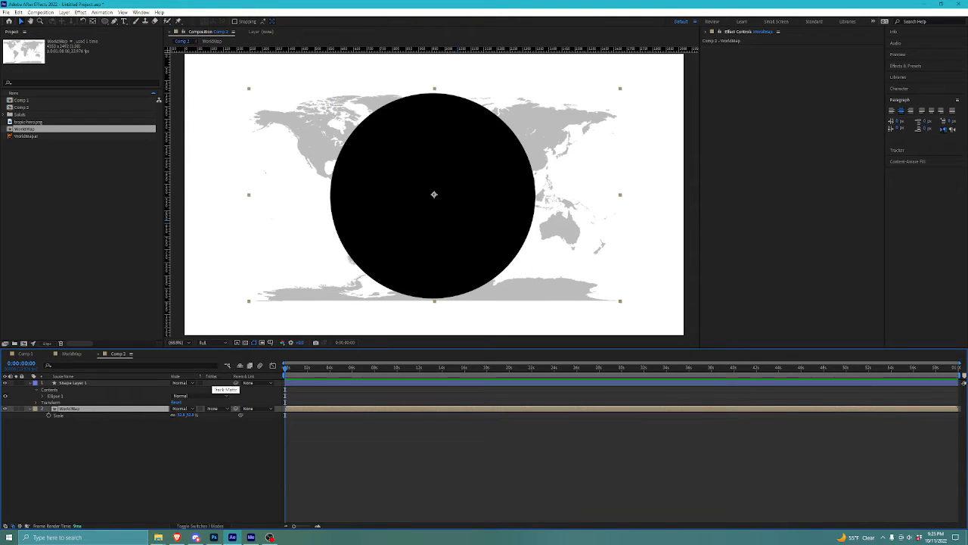
click(216, 409)
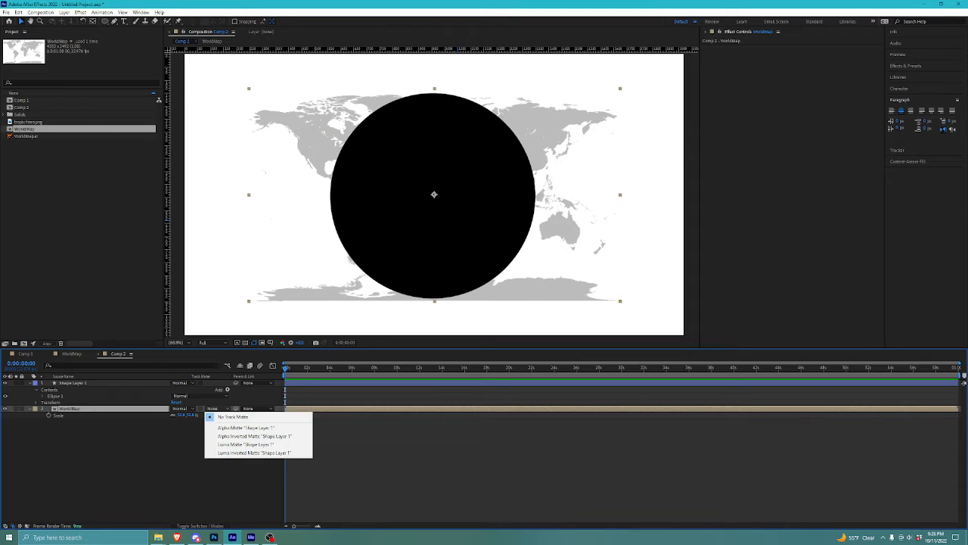
click(216, 408)
click(217, 409)
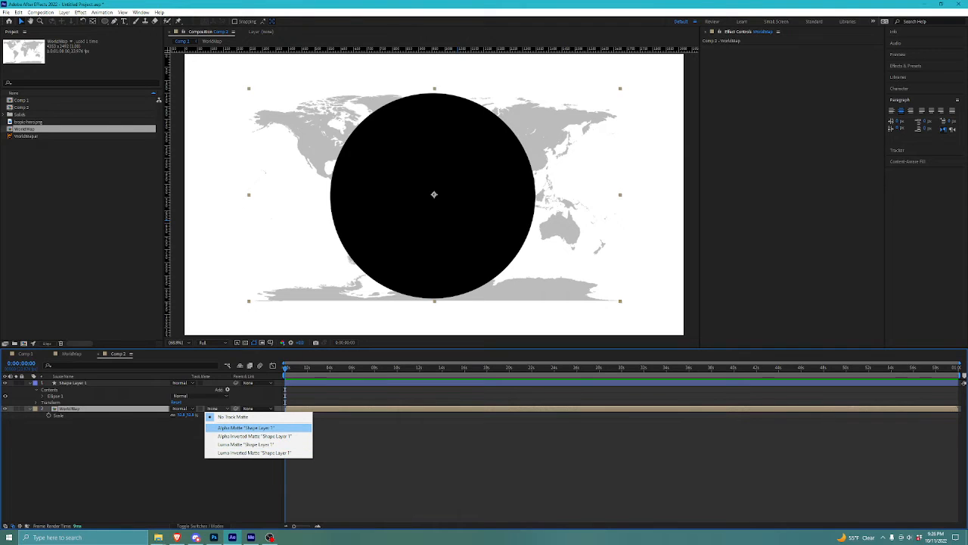
click(246, 428)
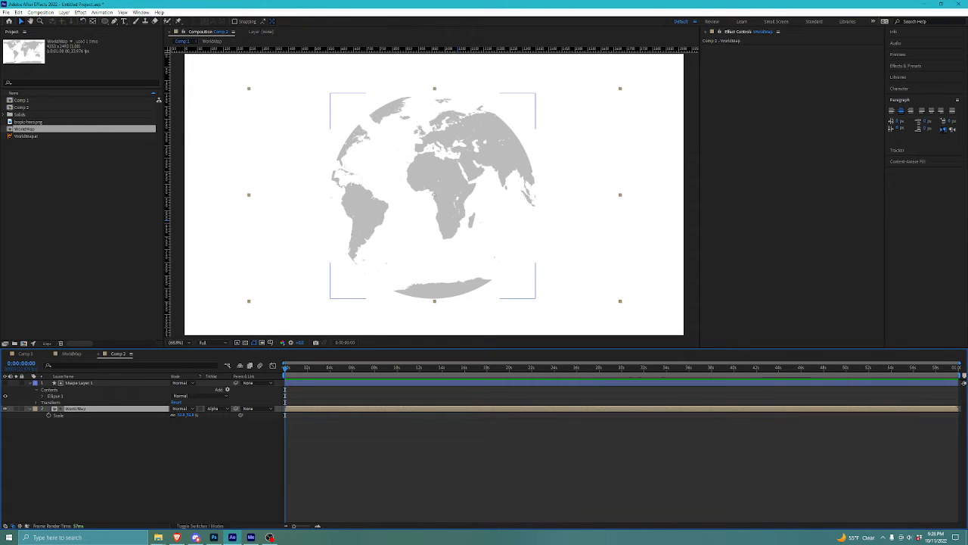
Step: Try repositioning the map inside the circular matte, and undo the move
drag(457, 221, 418, 246)
key(ctrl+s)
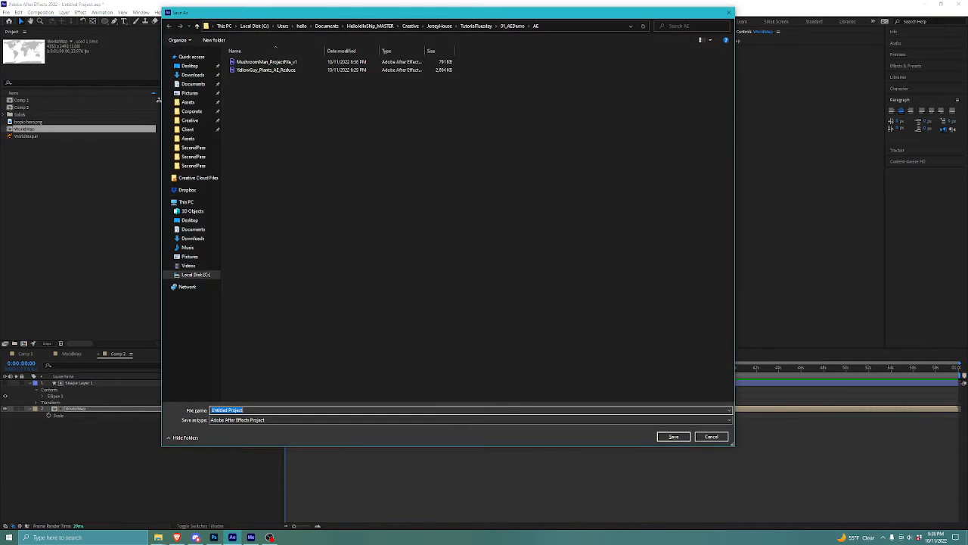
key(Escape)
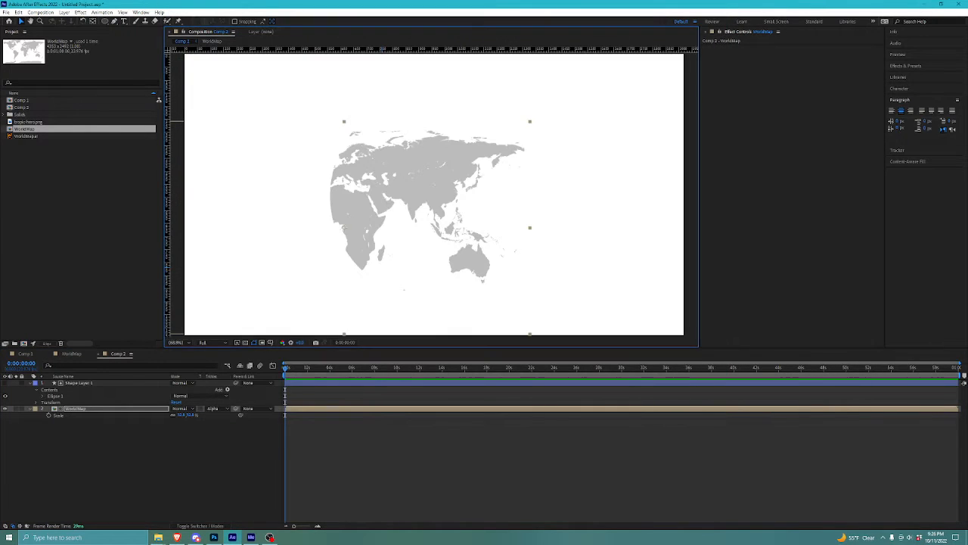
click(98, 439)
click(79, 383)
key(ctrl+z)
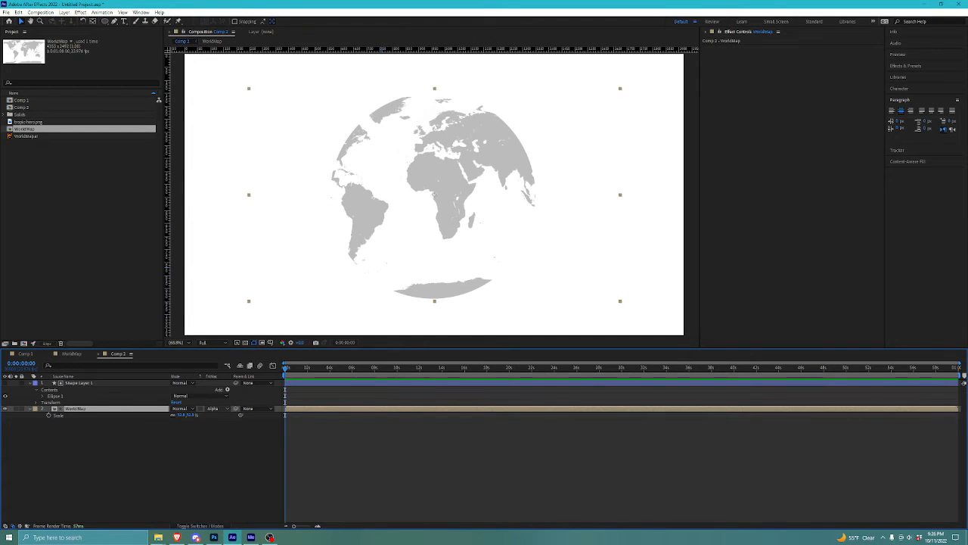
Step: In the WorldMap composition, add a full-size blue (0080F7) solid and place it behind the map
click(79, 382)
click(75, 409)
double_click(76, 409)
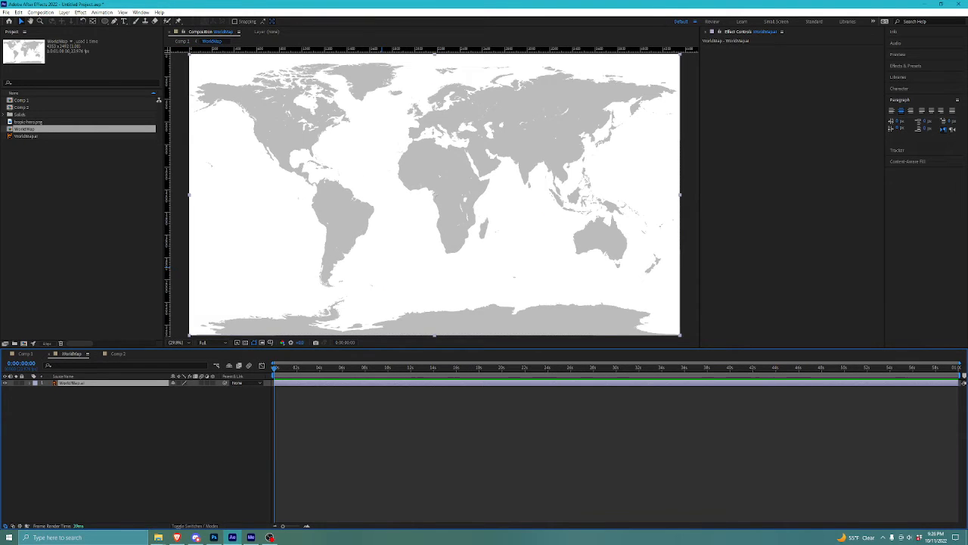
right_click(297, 432)
mouse_move(326, 437)
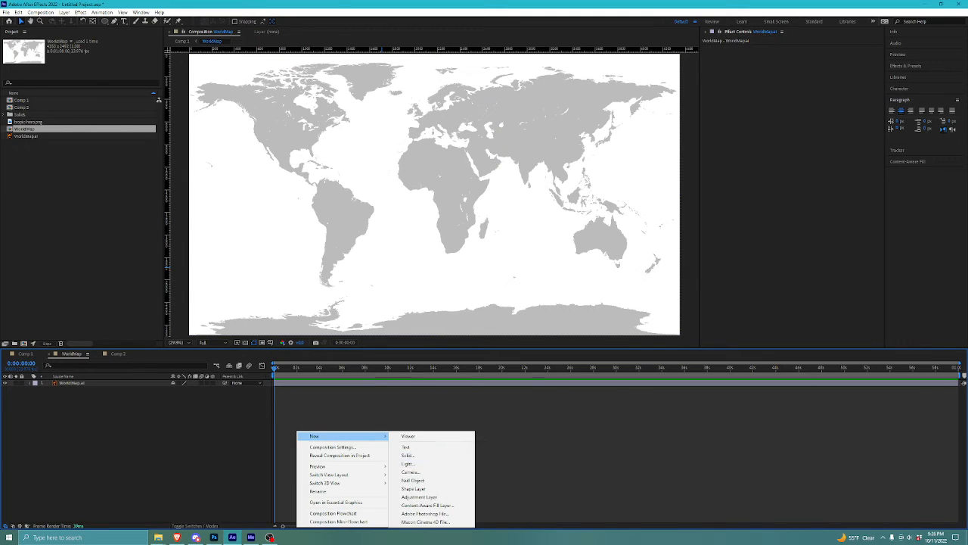
click(407, 454)
click(480, 315)
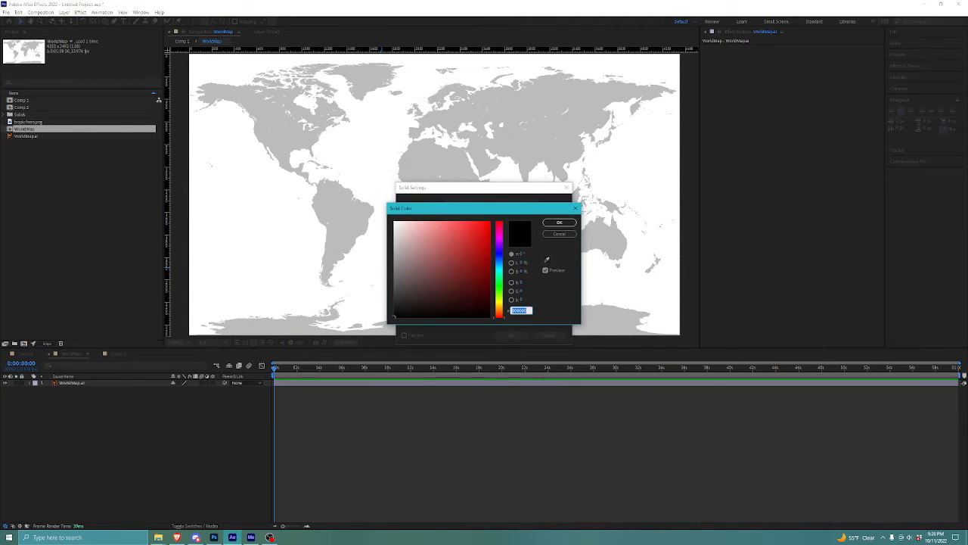
key(ctrl+v)
click(560, 223)
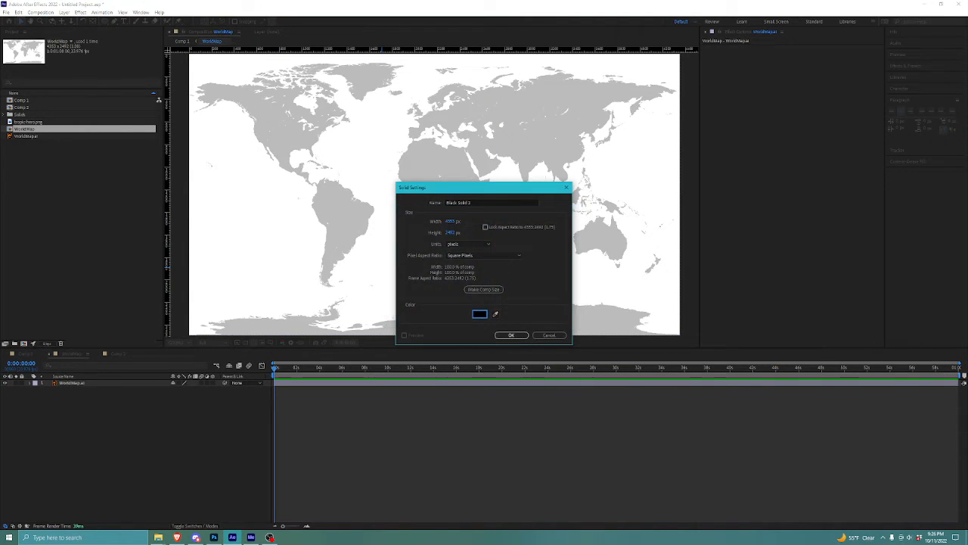
click(480, 314)
mouse_move(460, 234)
mouse_down()
mouse_move(491, 224)
mouse_move(499, 261)
mouse_up()
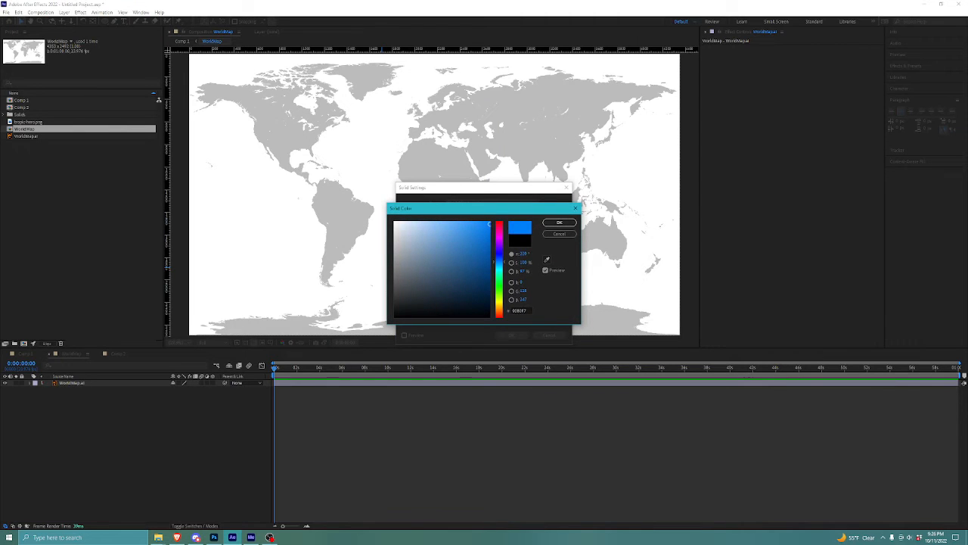
click(559, 222)
click(512, 335)
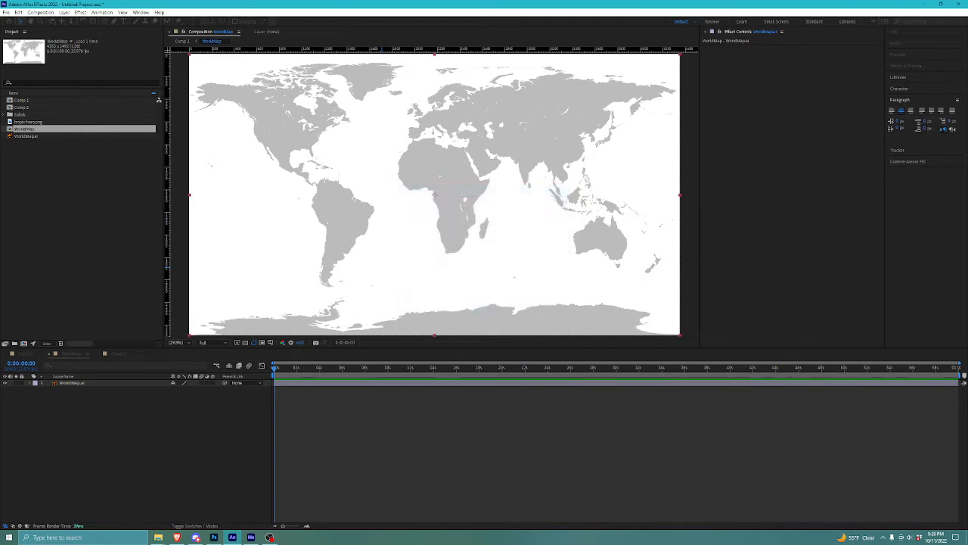
key(ctrl+shift+bracketleft)
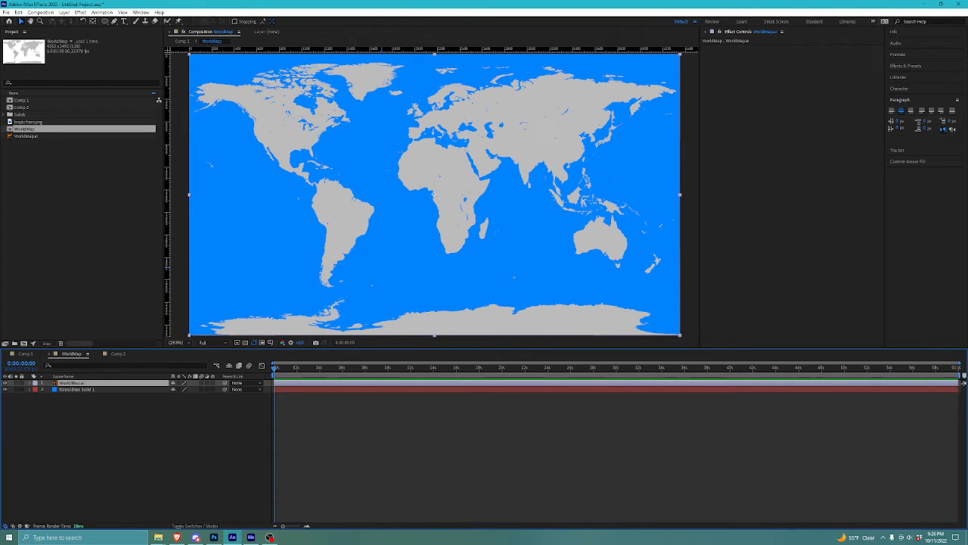
Step: Apply the Fill effect to the WorldMap.ai layer and set its colour to bright green (18FF00)
key(ctrl+5)
text(filll)
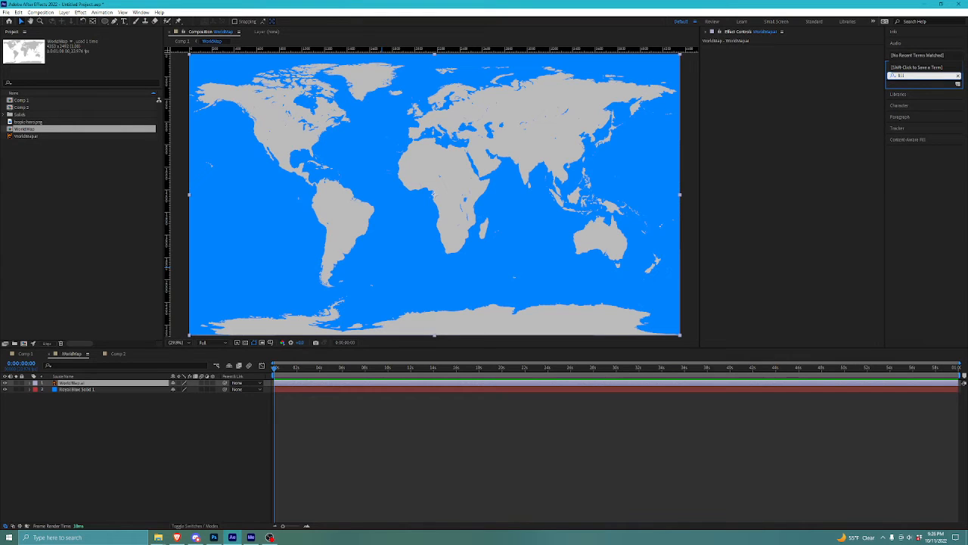
key(BackSpace)
double_click(915, 122)
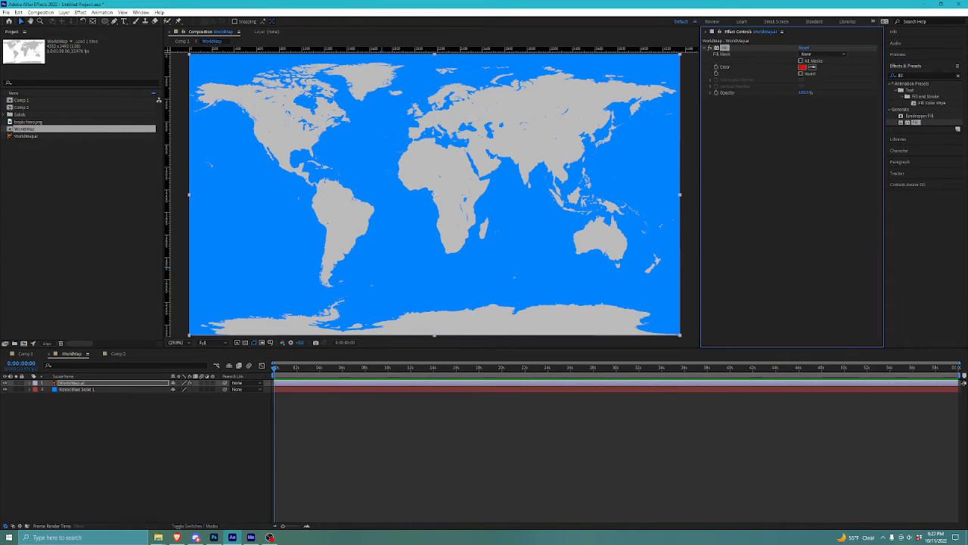
click(802, 67)
drag(500, 267, 499, 287)
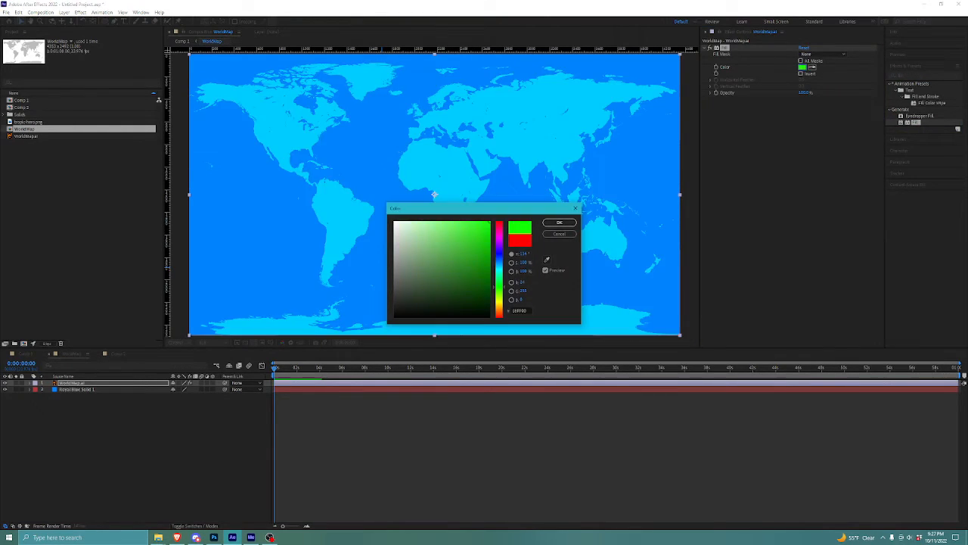
click(560, 223)
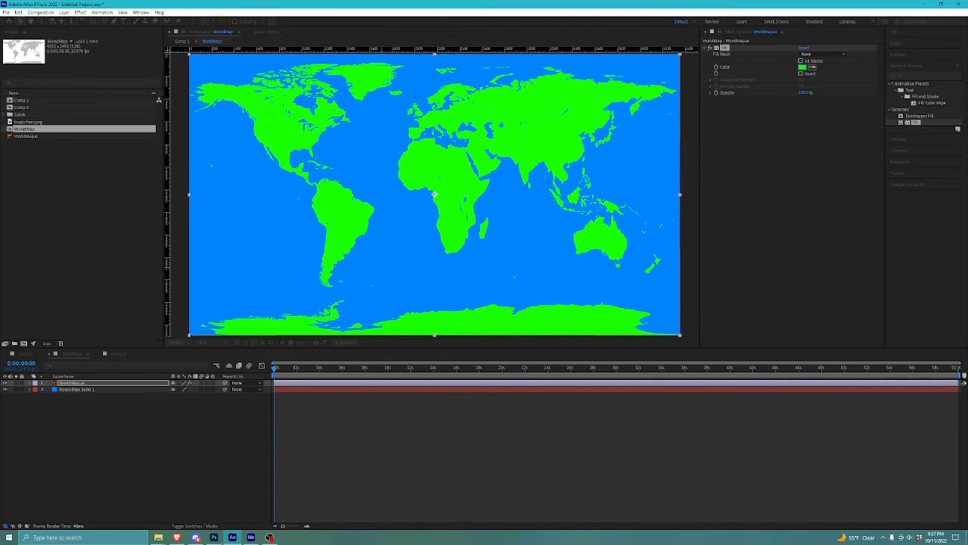
click(454, 447)
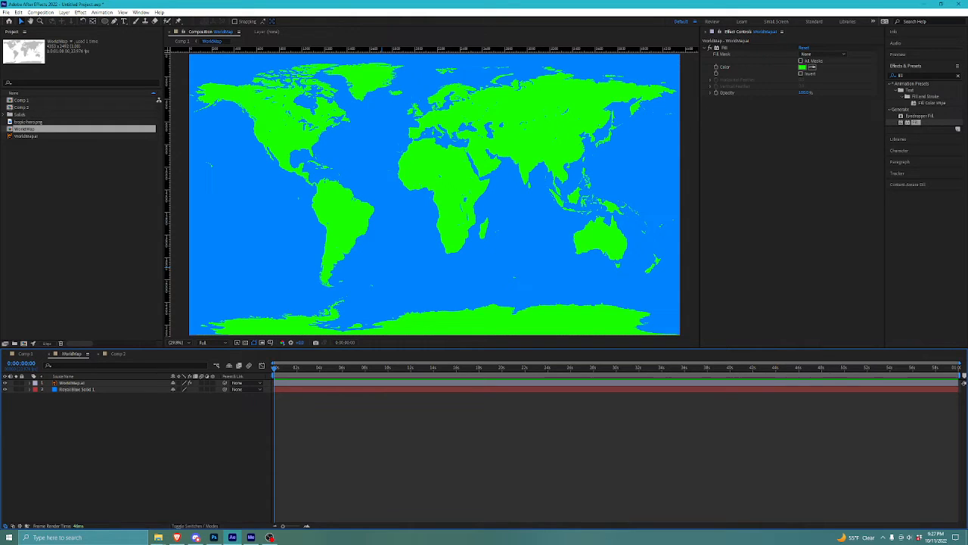
Step: Return to Comp 2 and check the recoloured WorldMap layer inside the circle
click(118, 354)
click(181, 470)
click(76, 409)
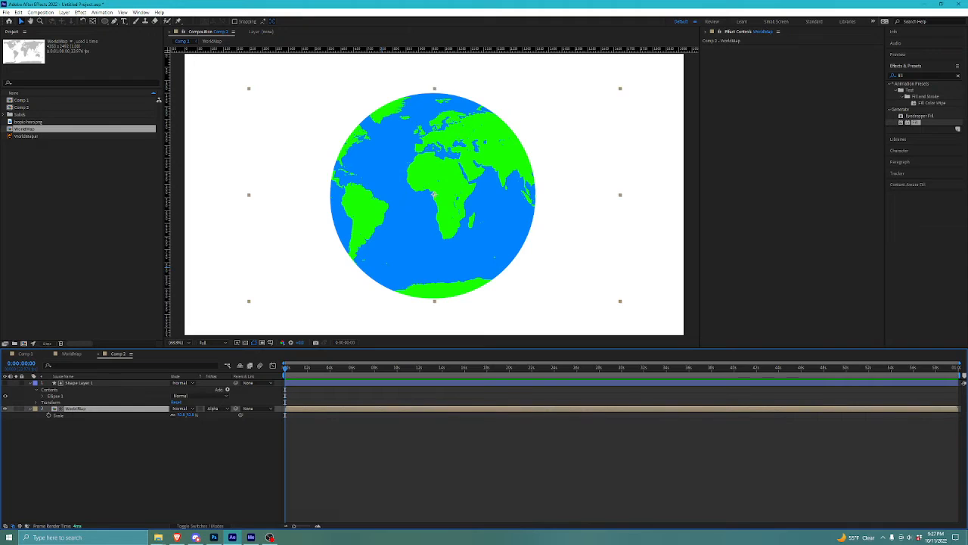
click(113, 424)
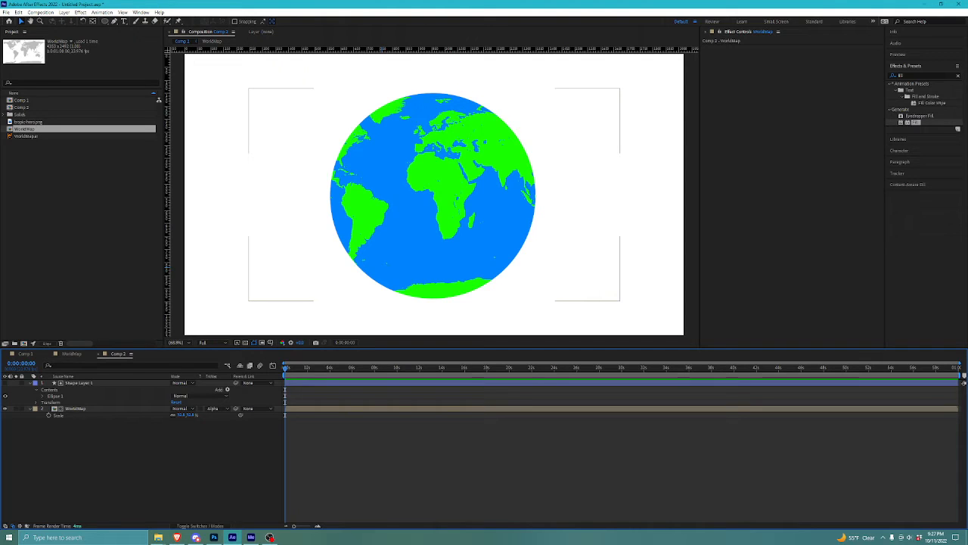
click(76, 408)
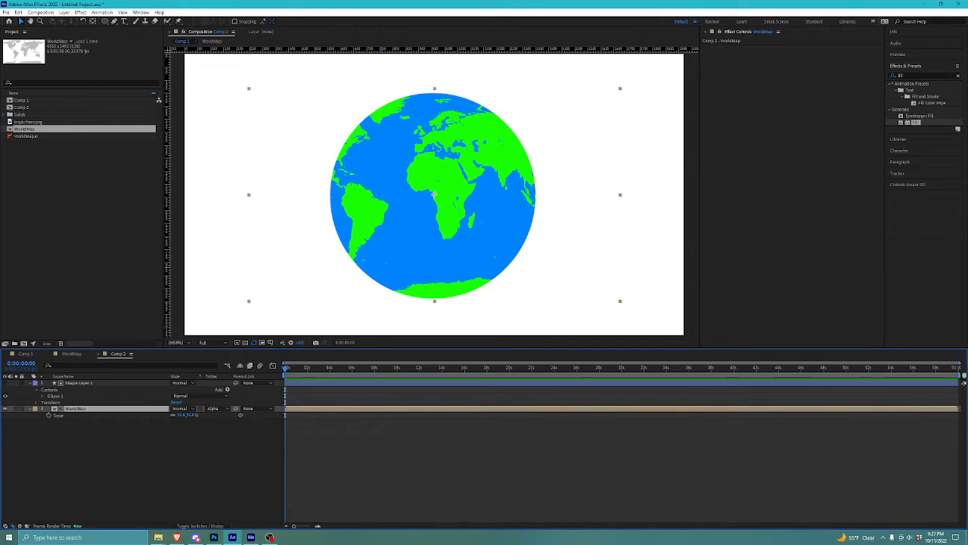
Step: Create a new project folder named "comps"
click(382, 267)
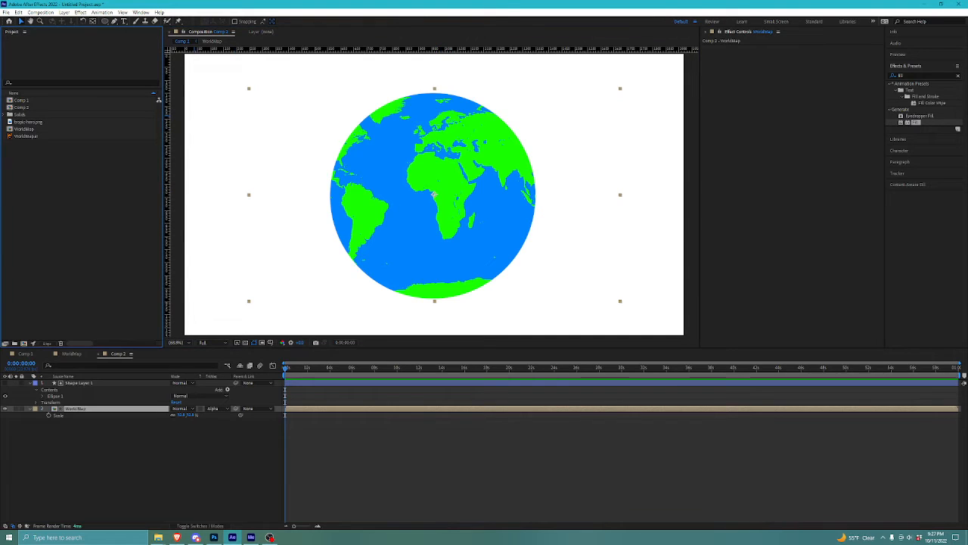
key(ctrl+alt+shift+n)
text(com)
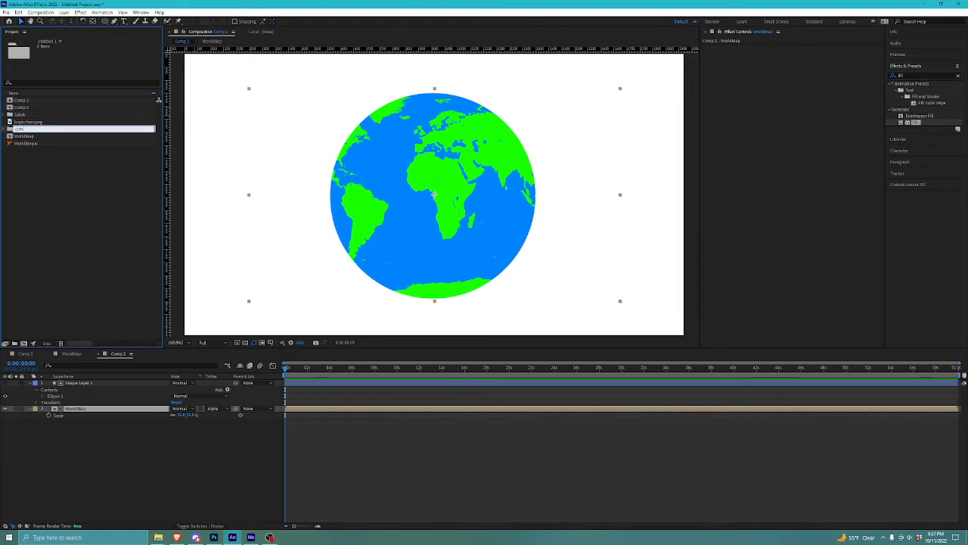
text(ps)
key(Return)
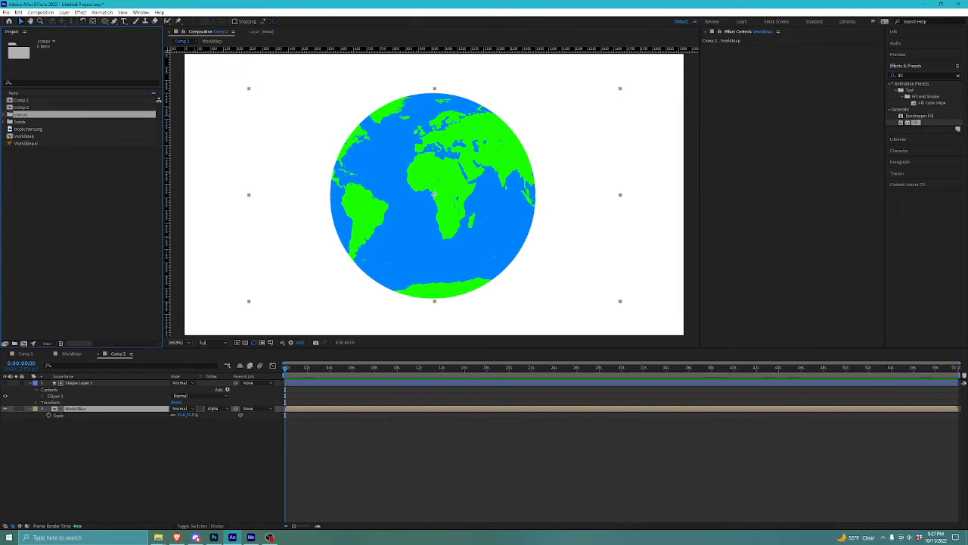
click(22, 107)
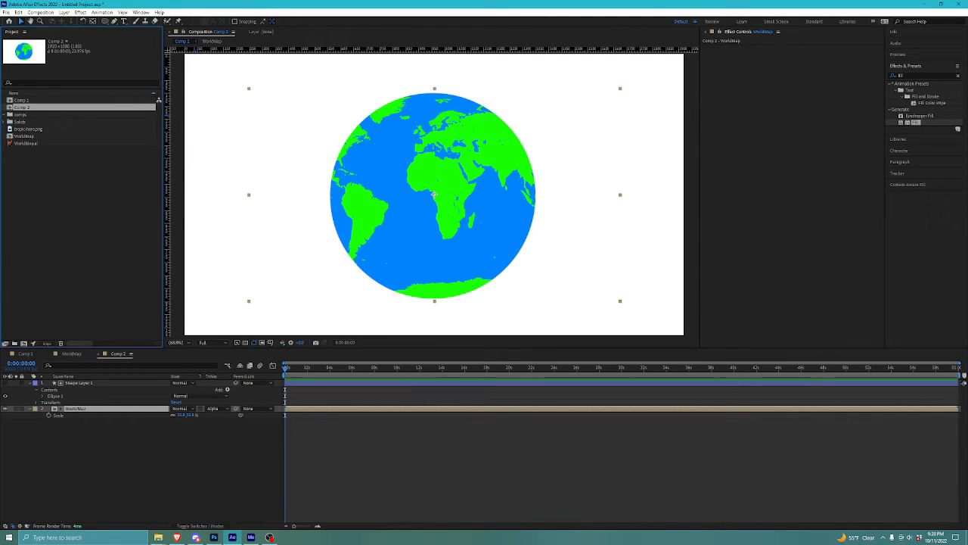
click(333, 452)
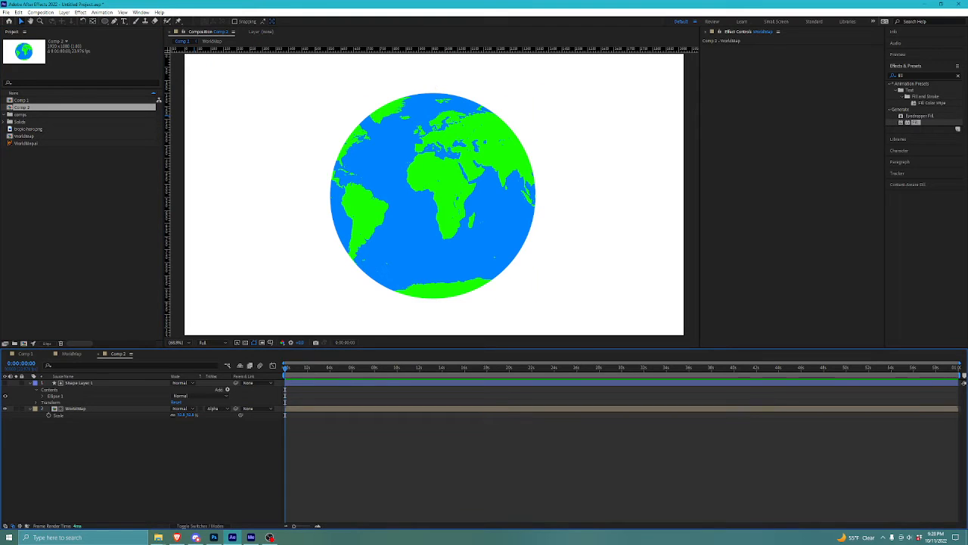
mouse_move(285, 368)
mouse_down()
mouse_move(321, 367)
mouse_move(284, 367)
mouse_up()
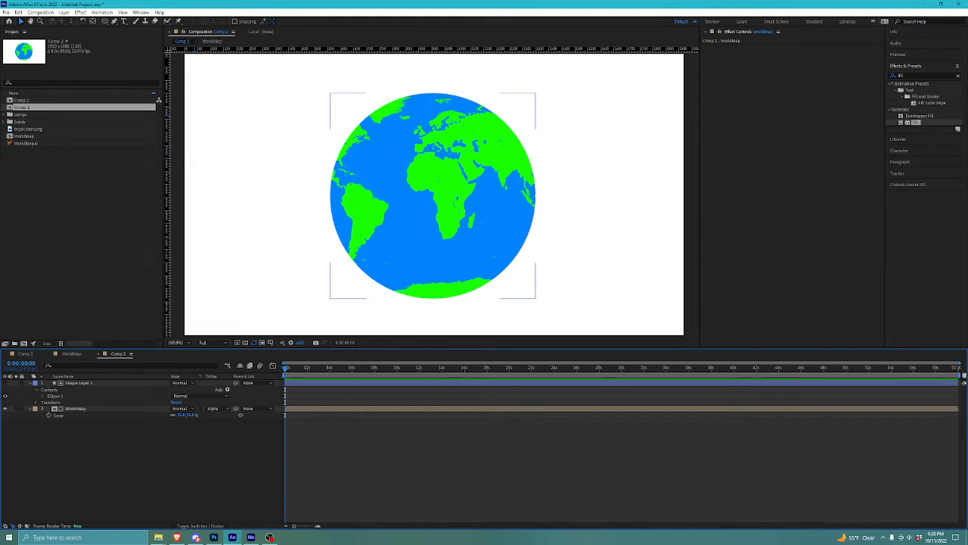
Step: Shift the WorldMap layer horizontally so the Americas show inside the circle, and add a Position keyframe at the composition's start
click(79, 383)
click(76, 408)
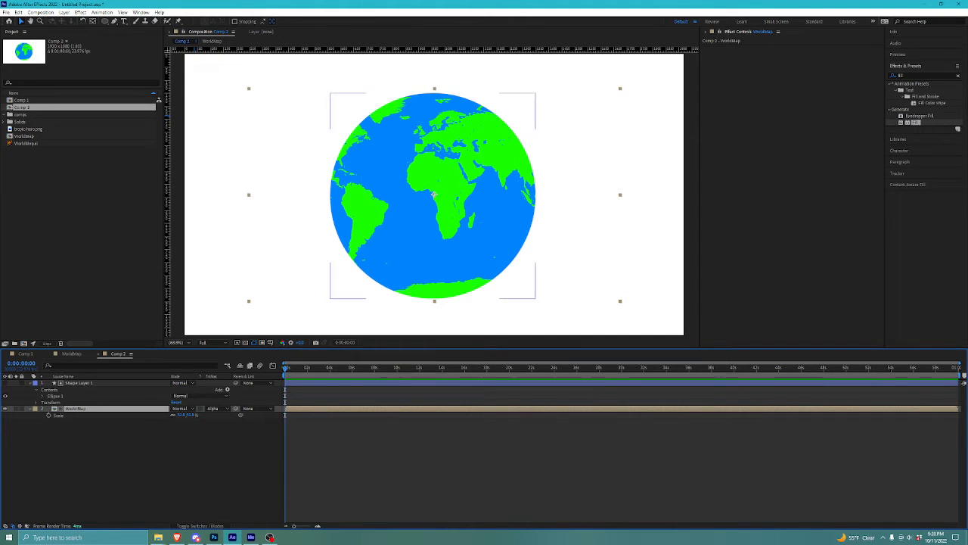
key(p)
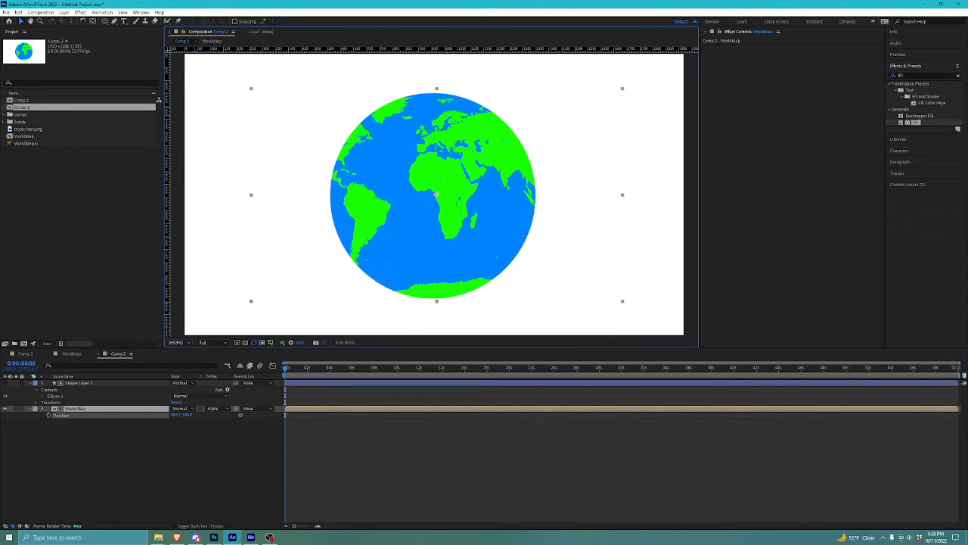
drag(434, 194, 486, 194)
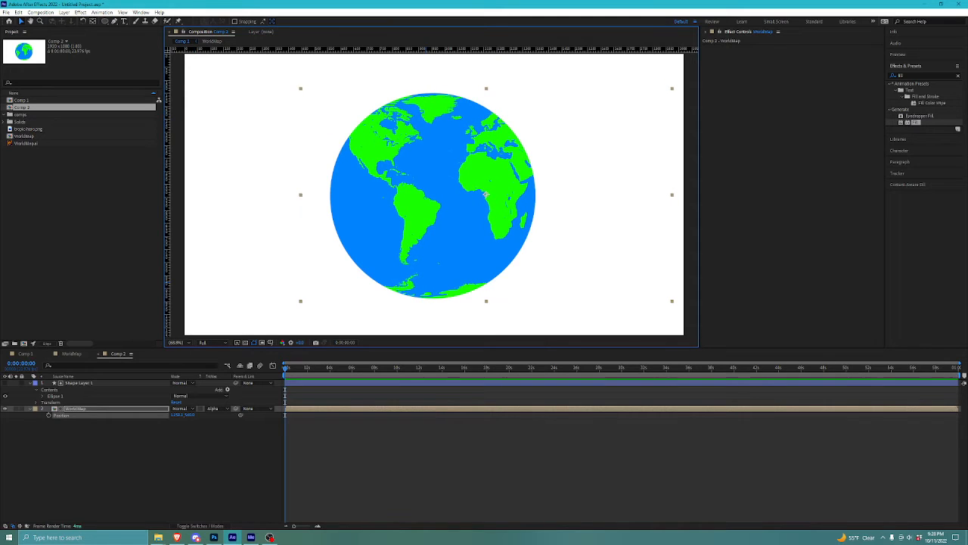
click(48, 415)
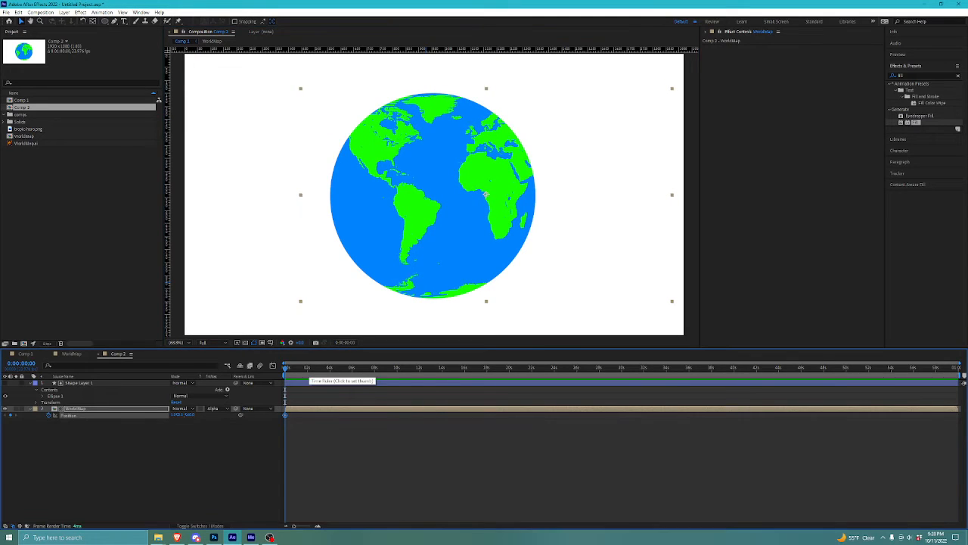
Step: At 0:00:14:18, move the WorldMap layer horizontally back to the composition's centre as a second Position keyframe, and preview the rotation
drag(285, 368, 451, 367)
drag(485, 195, 435, 195)
key(space)
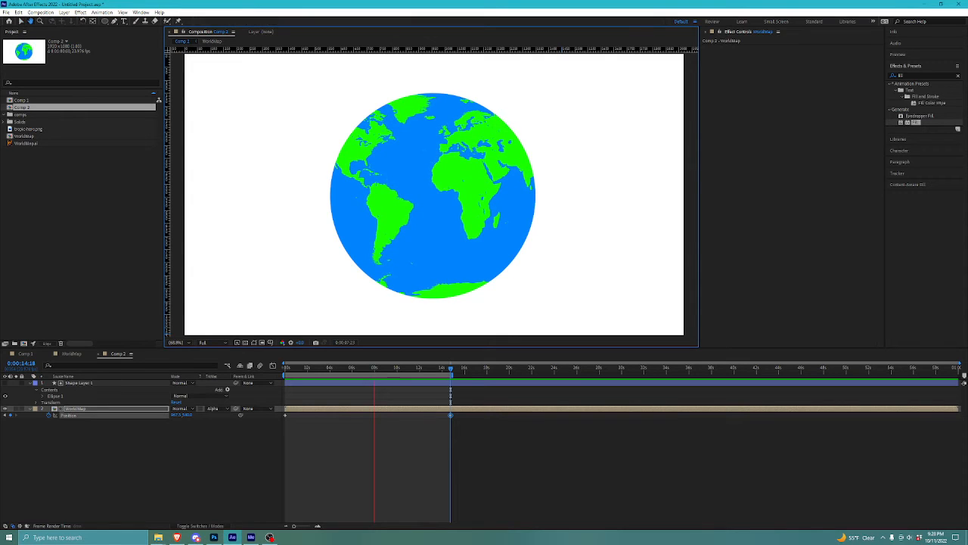
key(space)
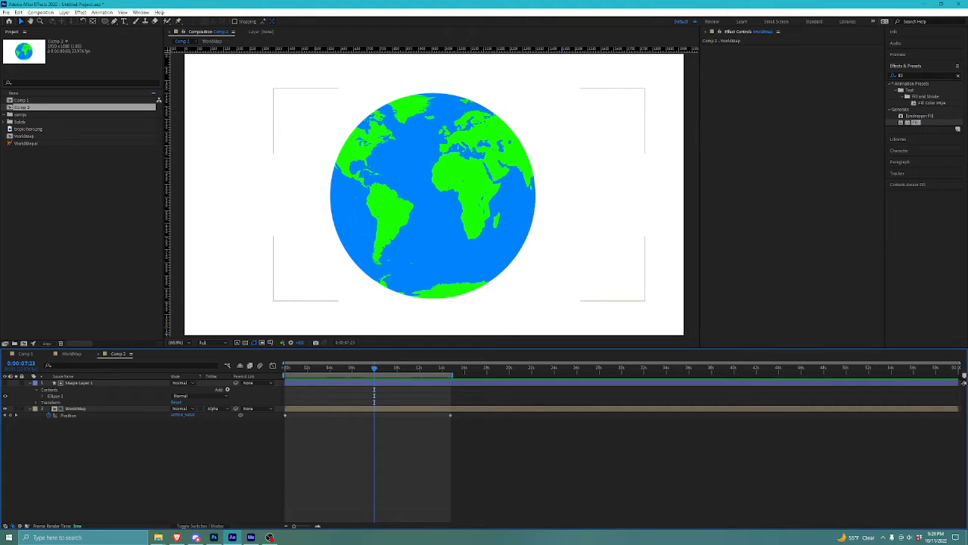
Step: Scrub through the WorldMap layer's position animation from the start to about 9 seconds to check the globe's spin
click(75, 409)
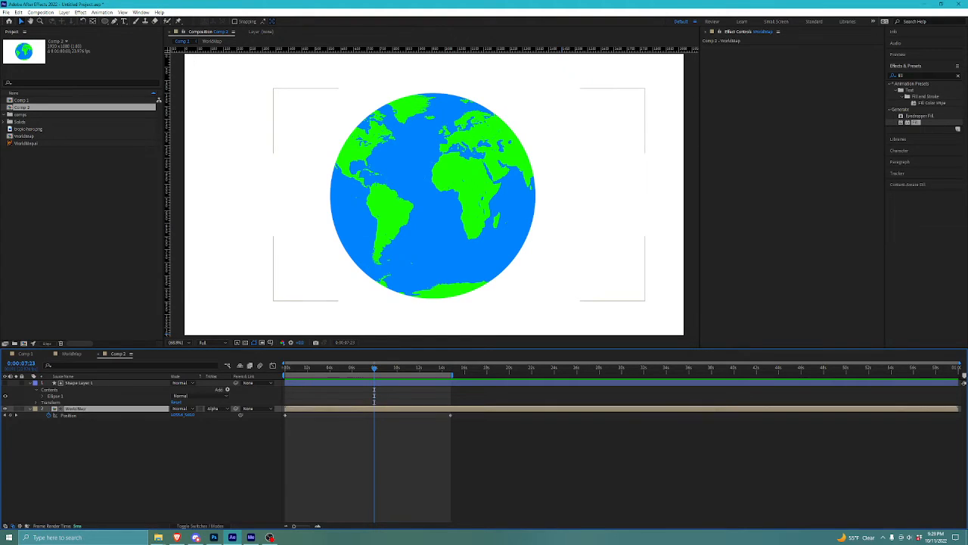
drag(400, 369, 286, 368)
click(303, 454)
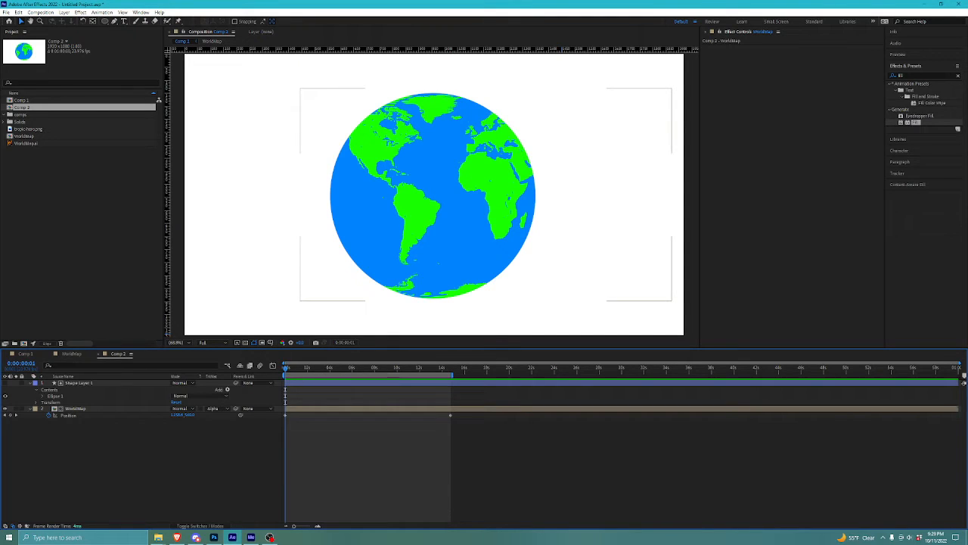
click(485, 194)
drag(285, 368, 389, 369)
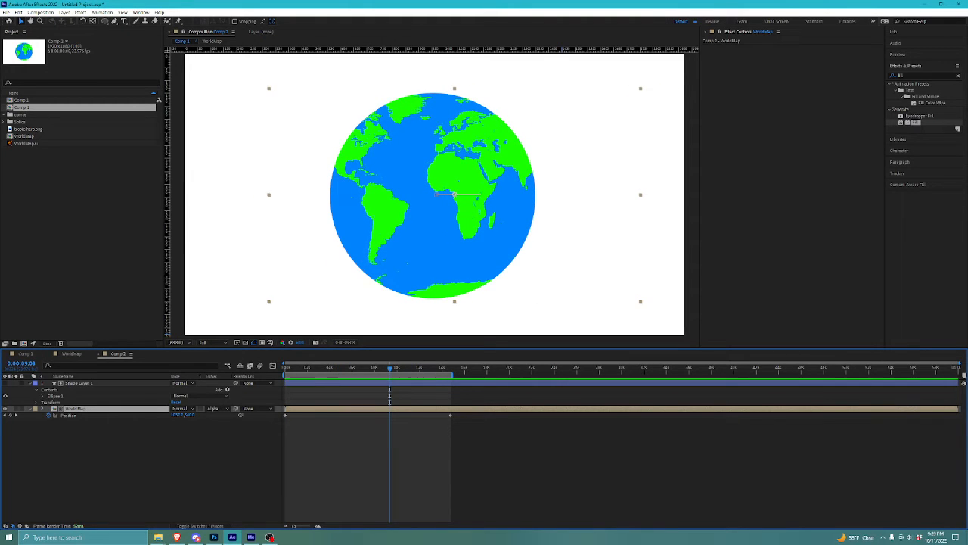
key(ctrl+shift+a)
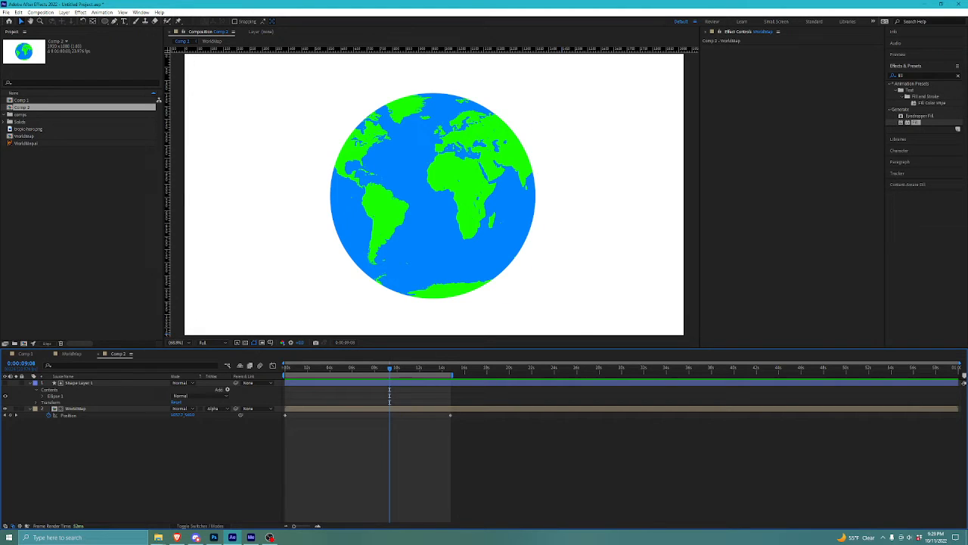
Step: Open the recent project YellowGuy_Plants_AE_Reduce.aep without saving the current one, and close all timelines except YellowGuy_Plants_v2
click(73, 208)
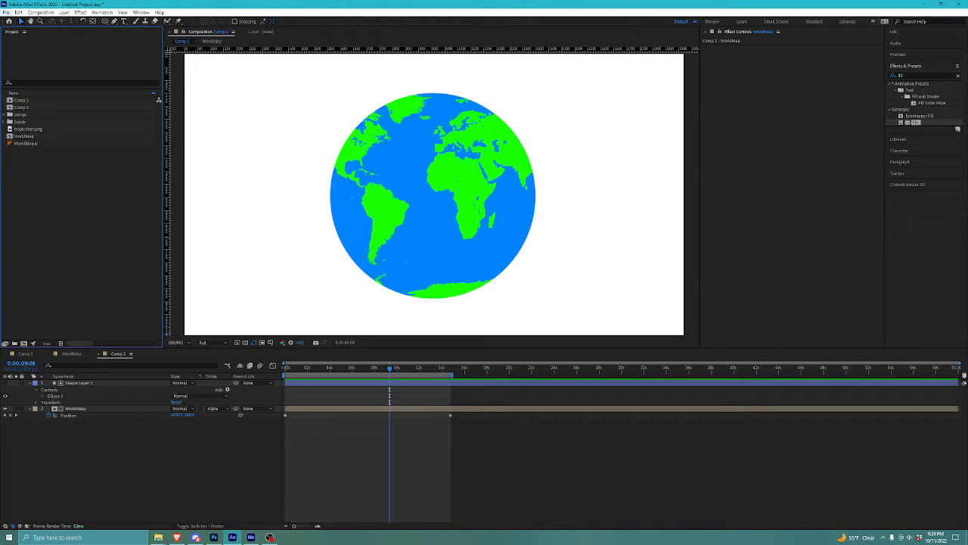
click(6, 12)
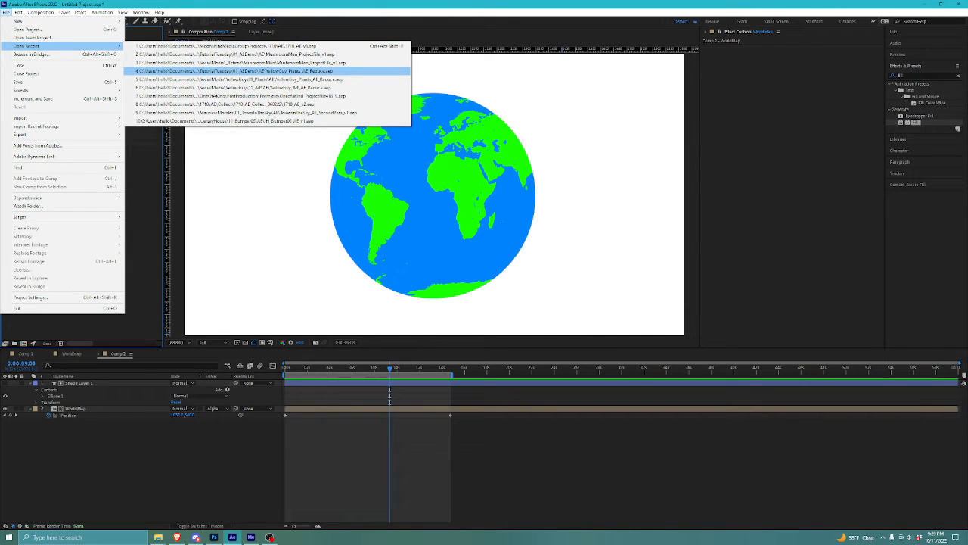
click(272, 70)
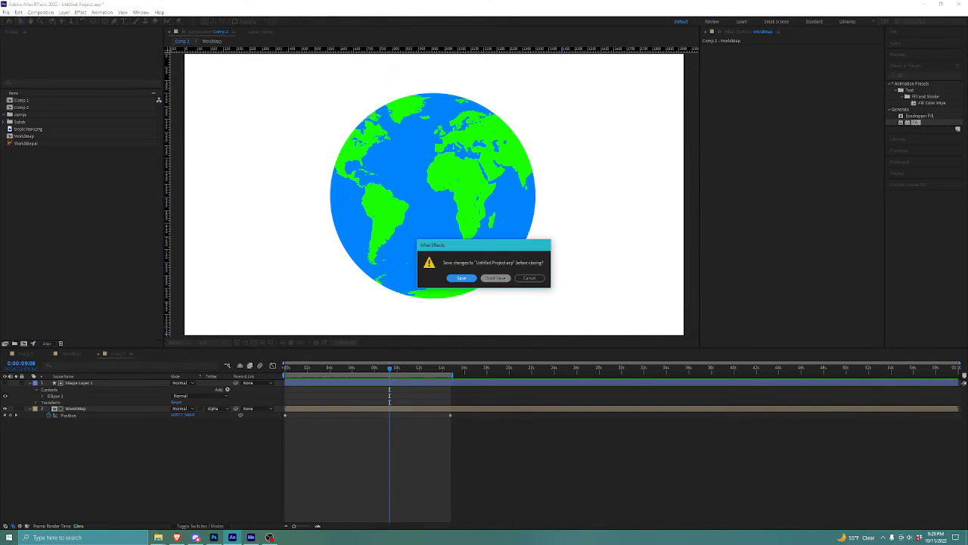
click(496, 278)
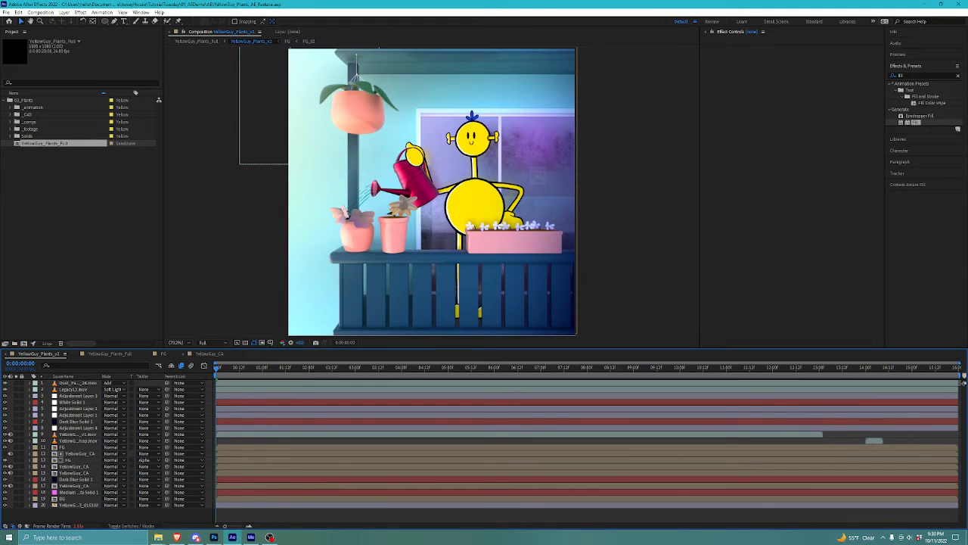
right_click(47, 354)
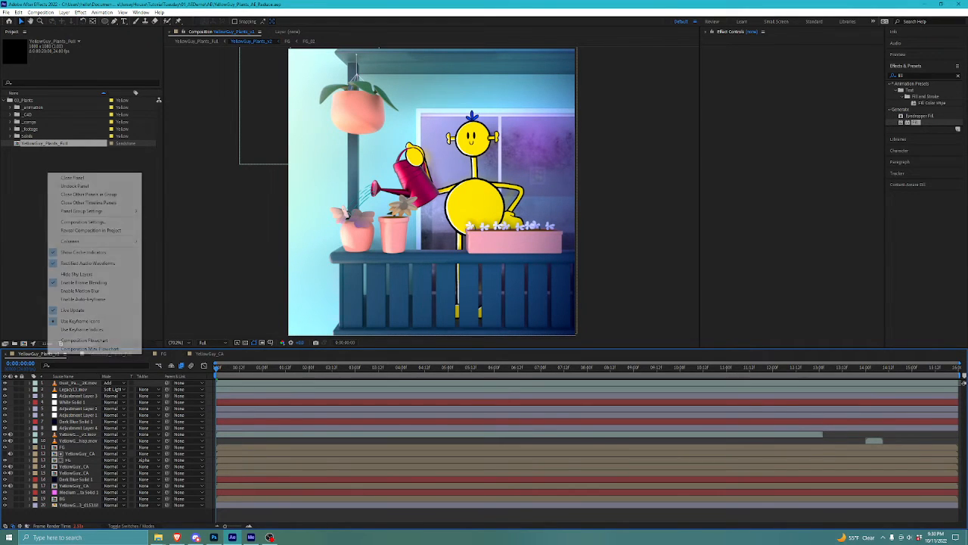
click(94, 200)
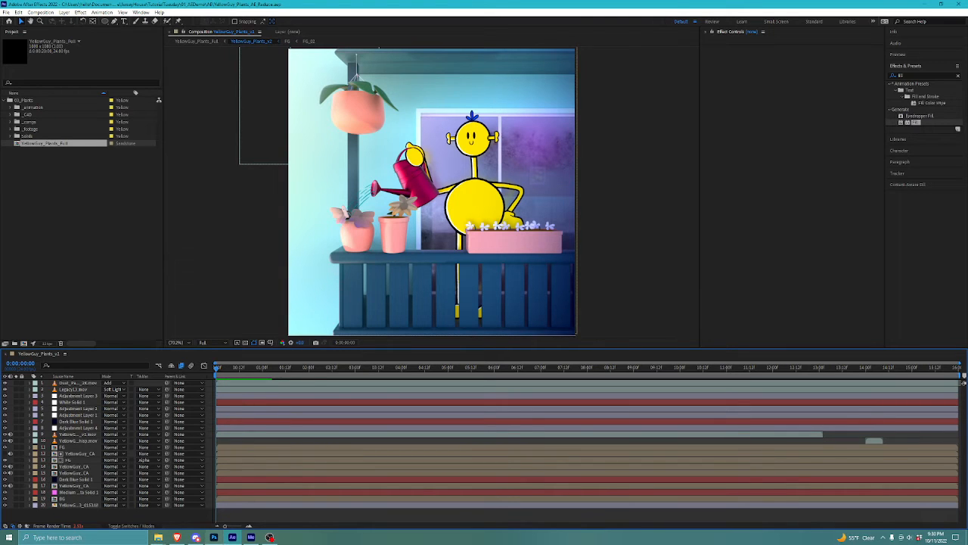
Step: Switch to Photoshop and review the YellowGuy_Plants_Animation_v5.psd timeline from its start
click(214, 537)
drag(140, 526, 133, 526)
key(space)
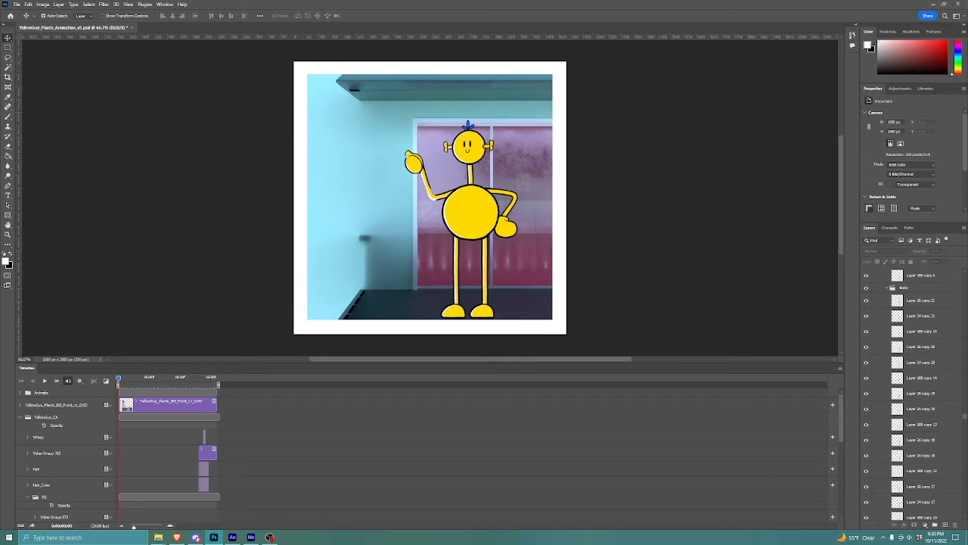
Step: Hide the YellowGuy_Plants_BG_Back and White layers so only the character remains on transparency, and play the animation
scroll(424, 454, down, 10)
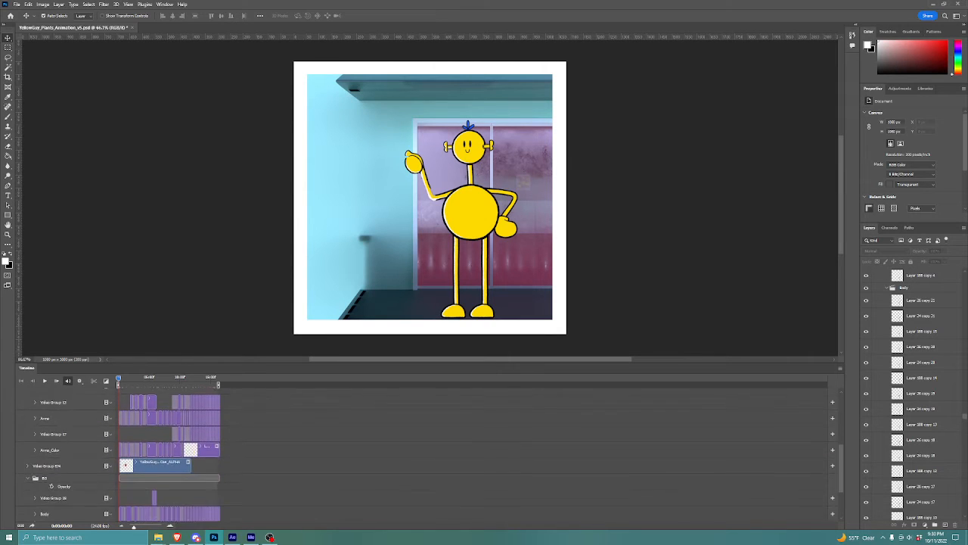
scroll(423, 454, down, 2)
click(171, 489)
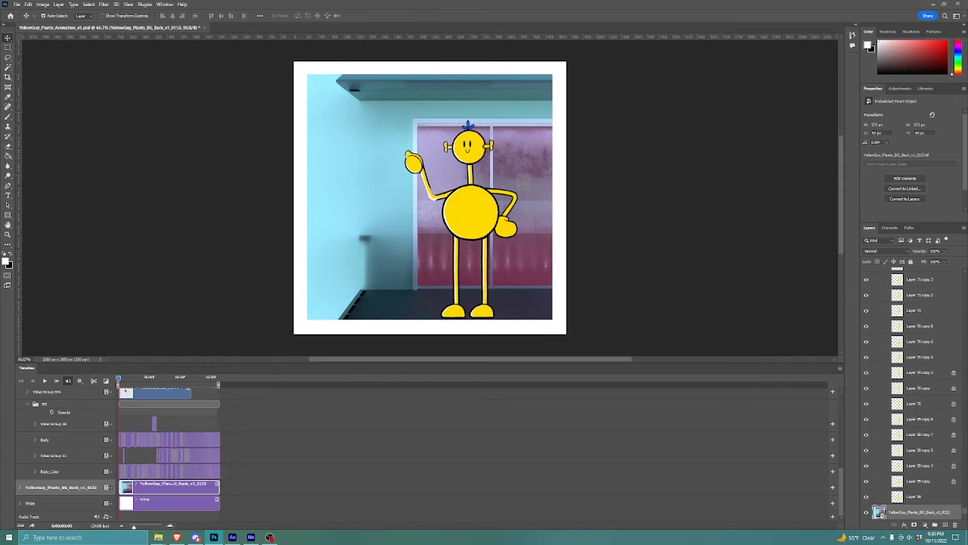
scroll(901, 454, down, 1)
click(867, 496)
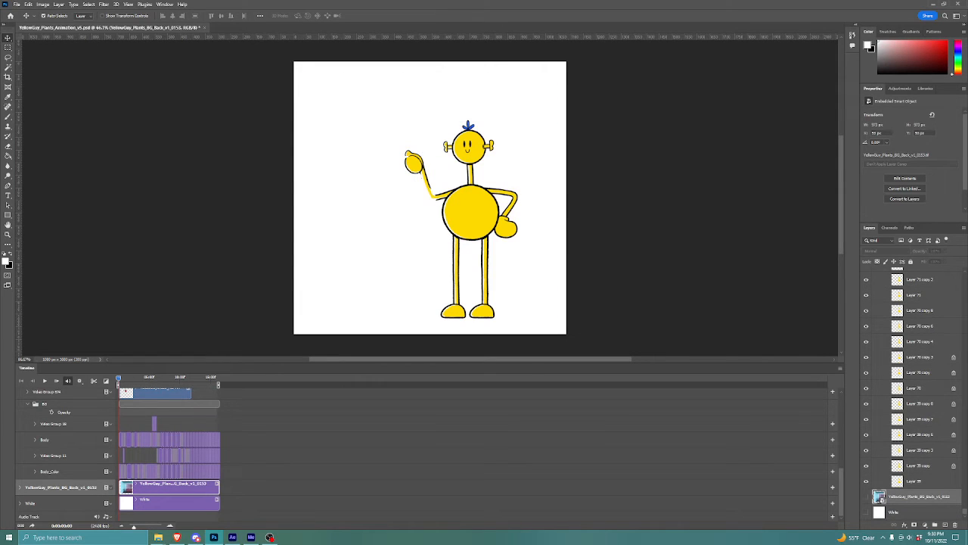
click(867, 512)
click(605, 461)
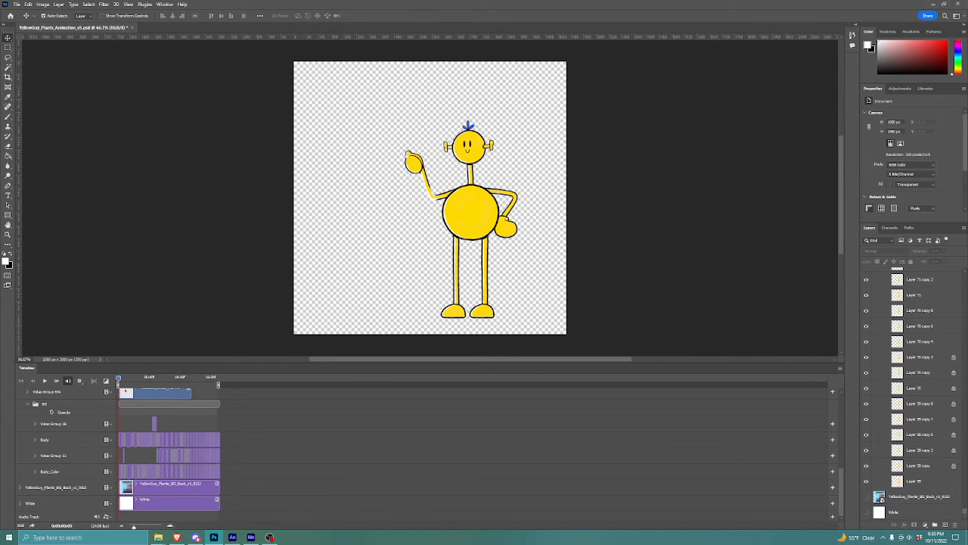
key(space)
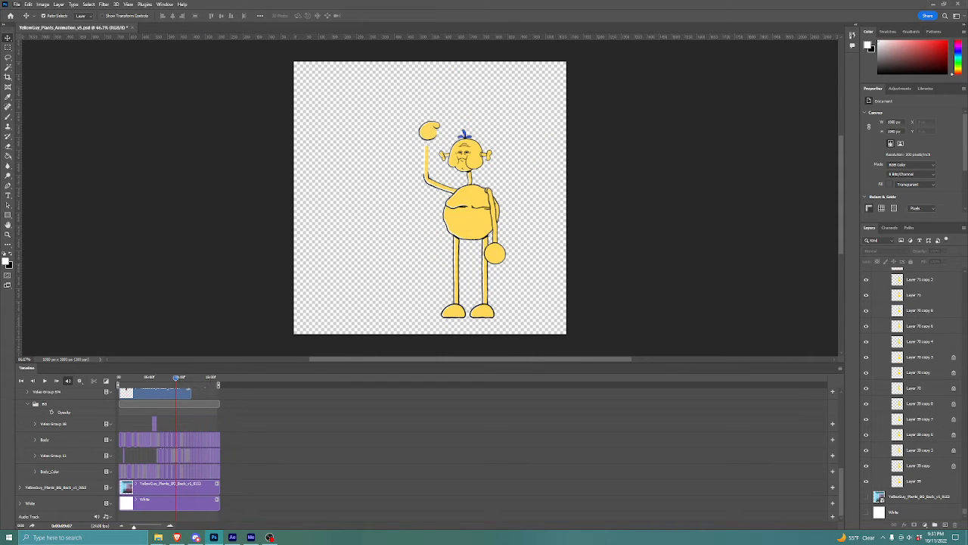
Step: Review the Render Video settings for format and Straight - Unmatted alpha channel, and close the dialog without rendering
click(17, 4)
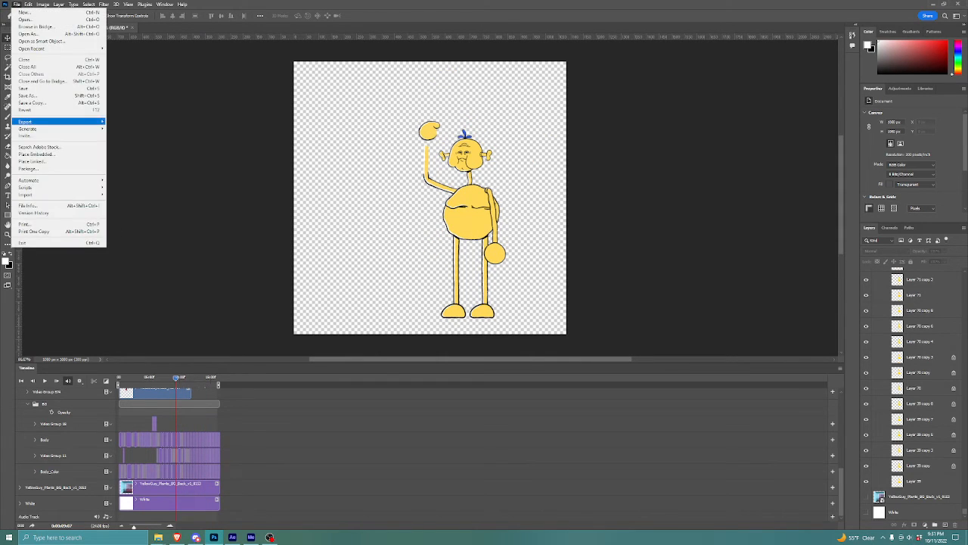
mouse_move(28, 5)
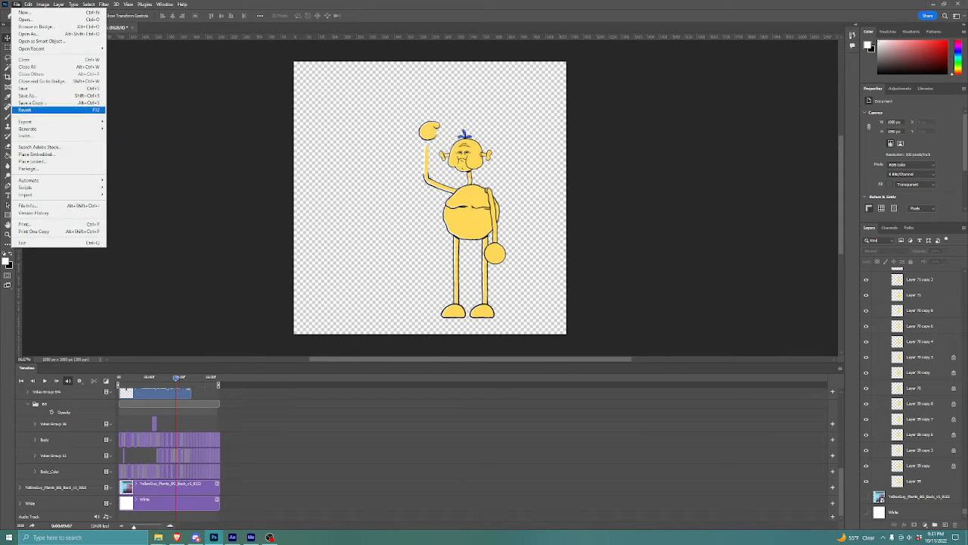
mouse_move(45, 122)
click(124, 238)
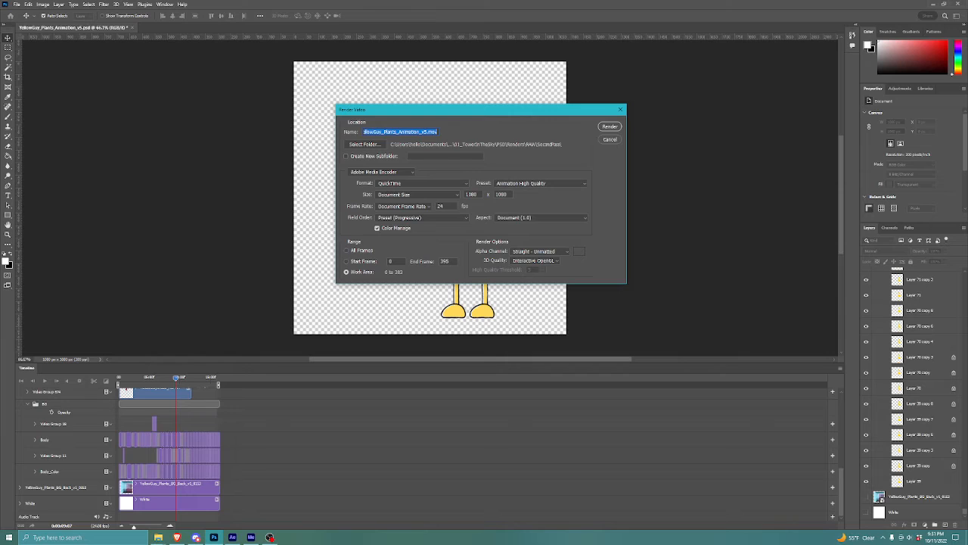
click(422, 183)
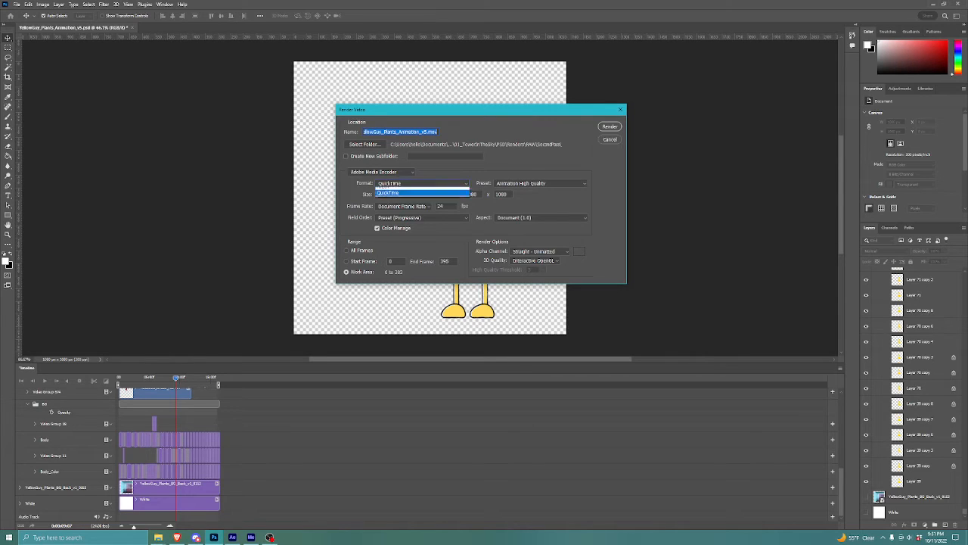
click(412, 203)
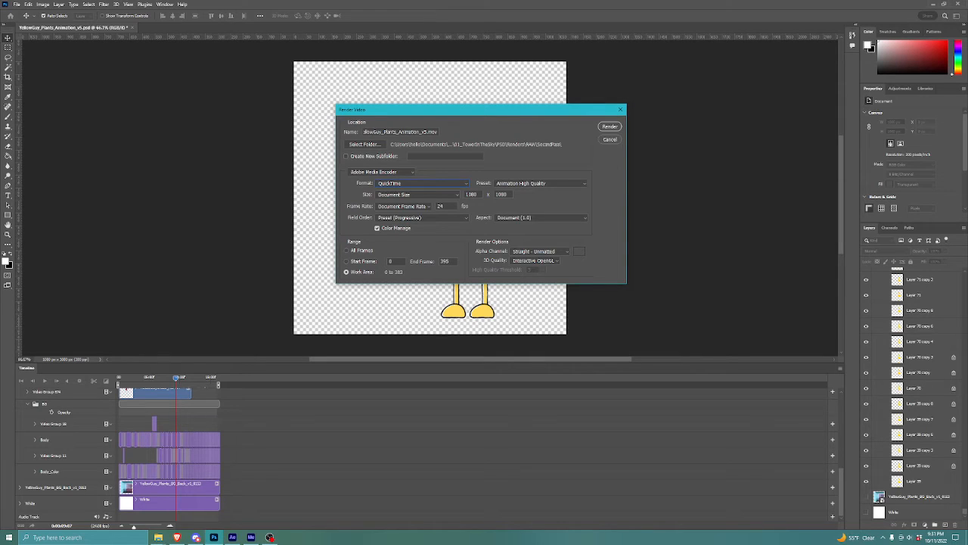
click(539, 251)
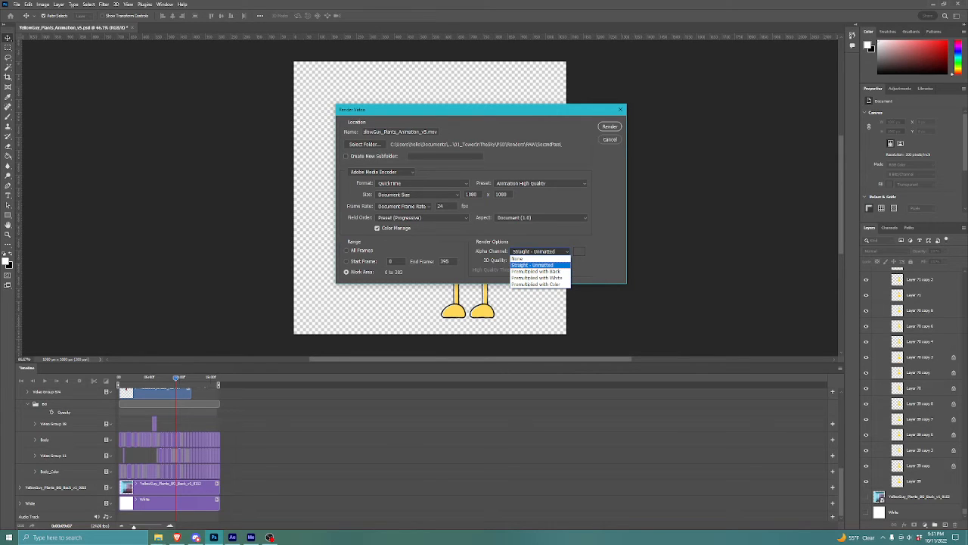
click(534, 265)
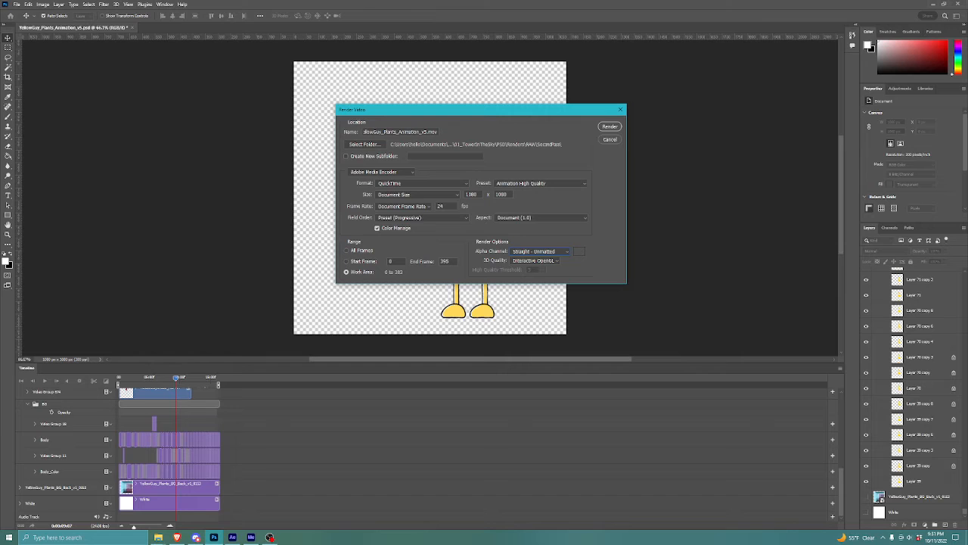
click(610, 139)
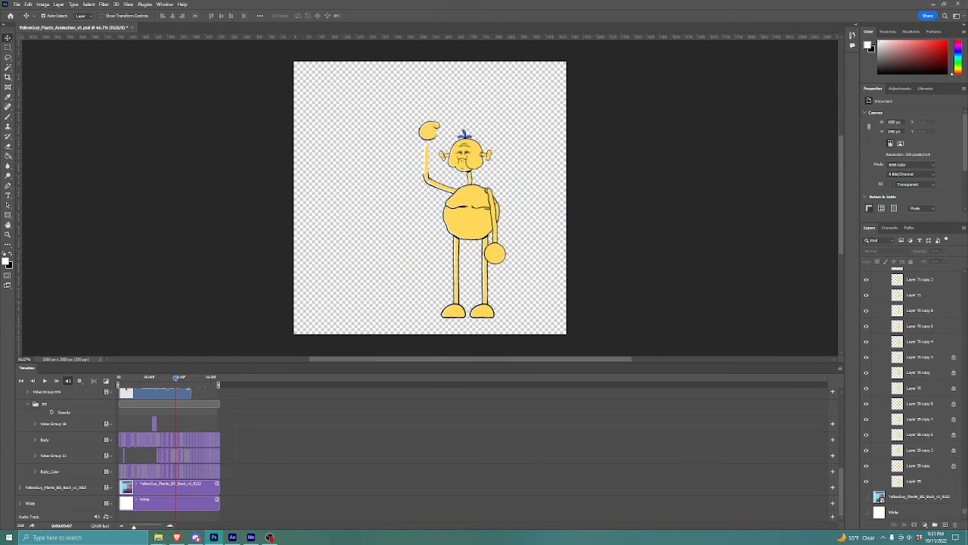
Step: Switch back to After Effects, duplicate the YellowGuy_Plants_Full composition and open the copy
click(233, 537)
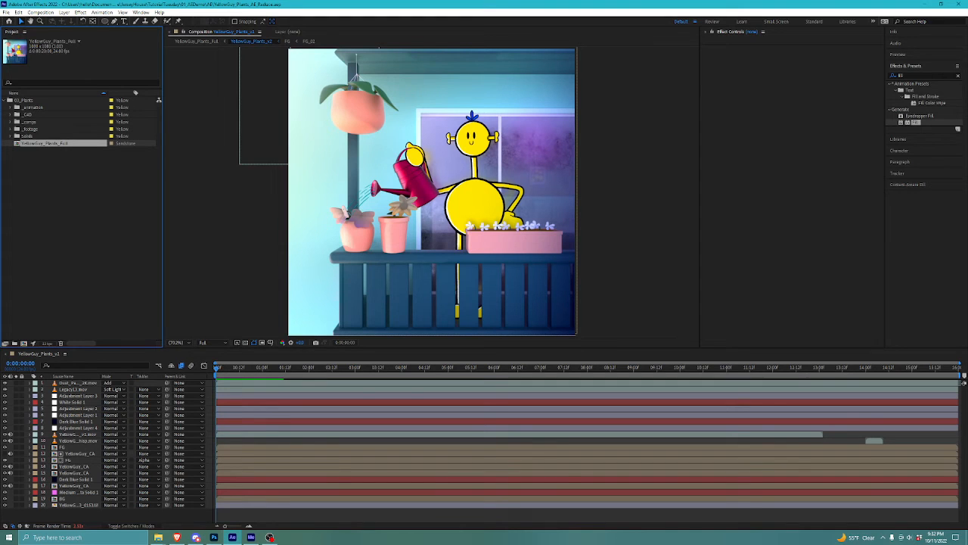
key(ctrl+d)
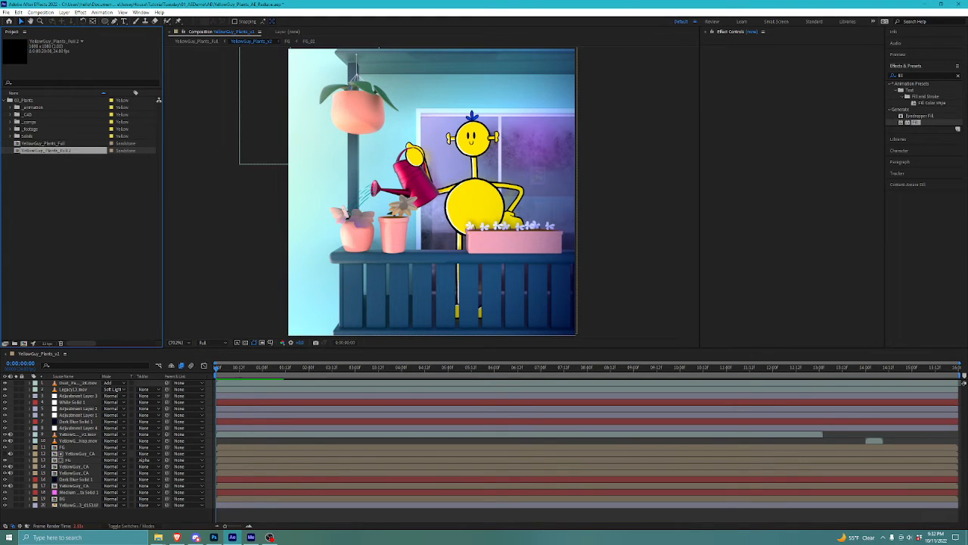
double_click(45, 151)
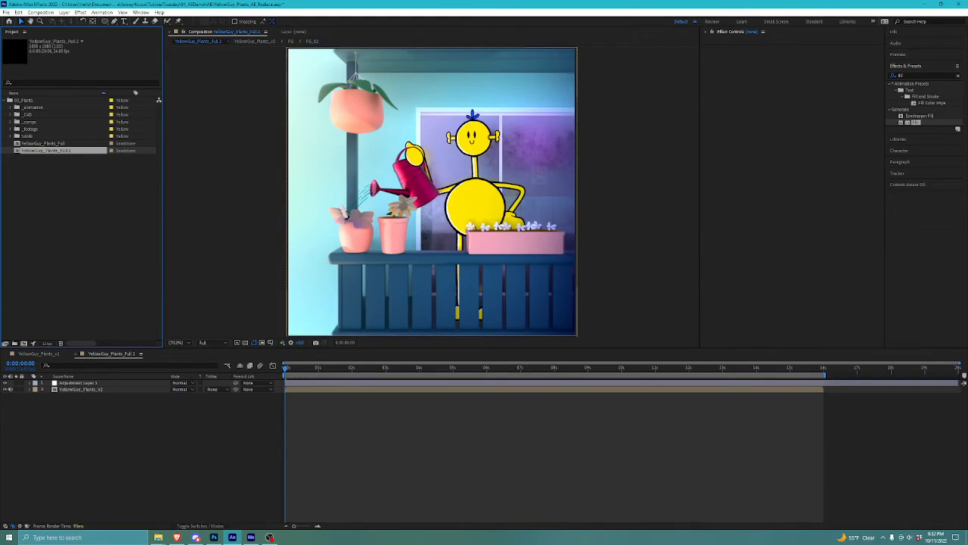
Step: Open the nested YellowGuy_Plants_v2 composition from the duplicate and reveal it in the project
double_click(81, 390)
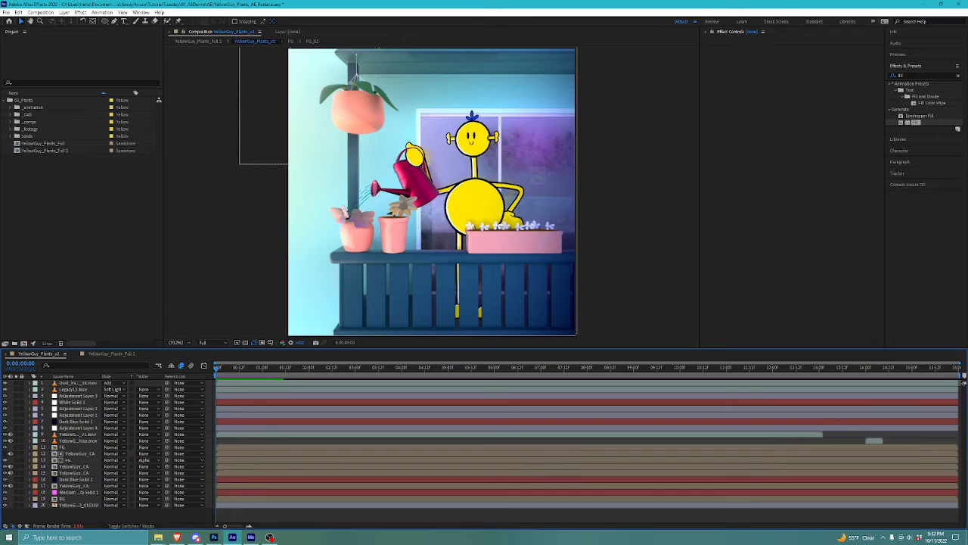
right_click(45, 354)
click(86, 224)
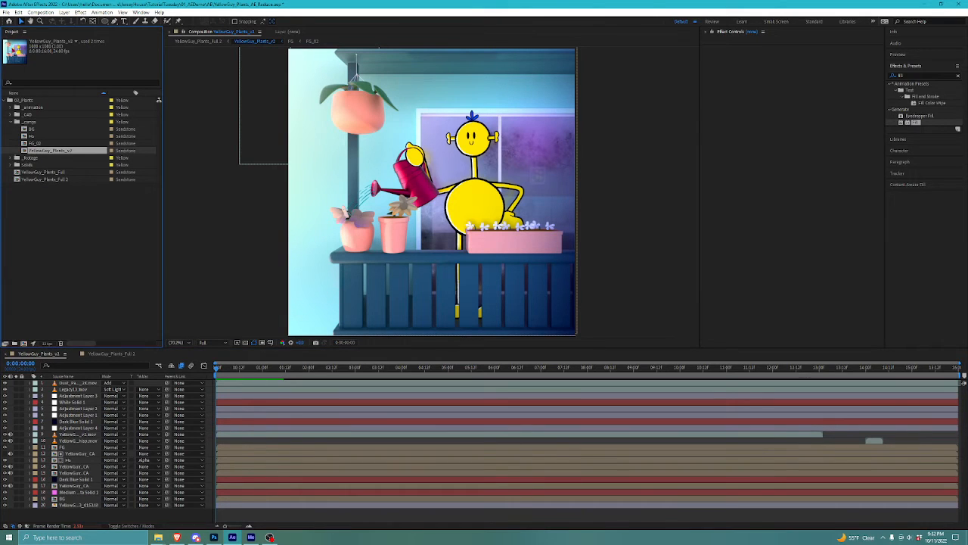
Step: Duplicate the YellowGuy_Plants_v2 composition, open the duplicate and delete all of its layers
key(ctrl+d)
double_click(50, 158)
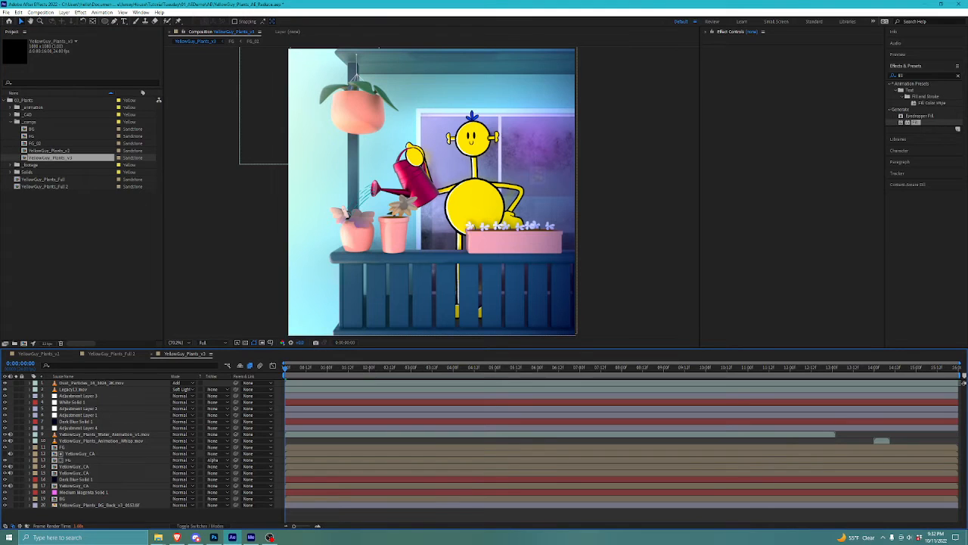
key(ctrl+a)
key(Delete)
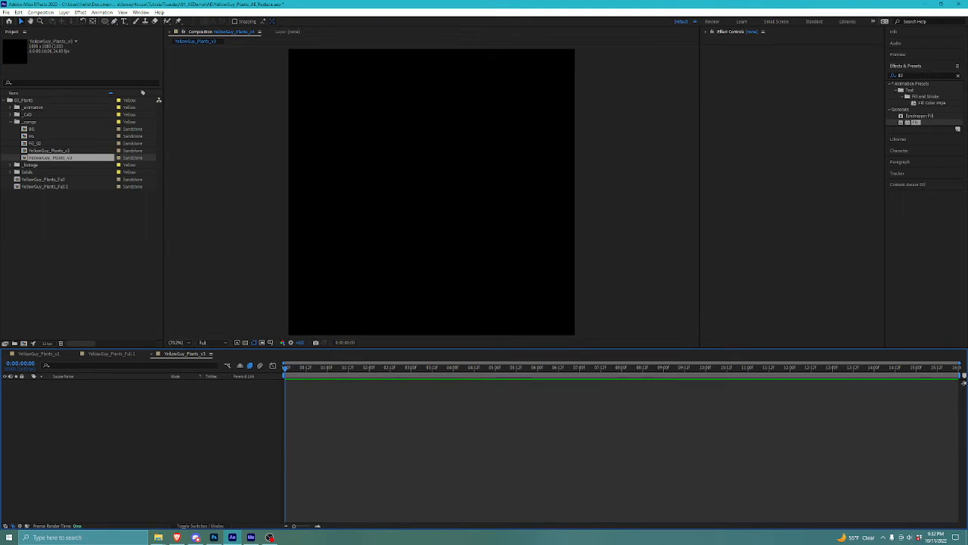
key(ctrl+z)
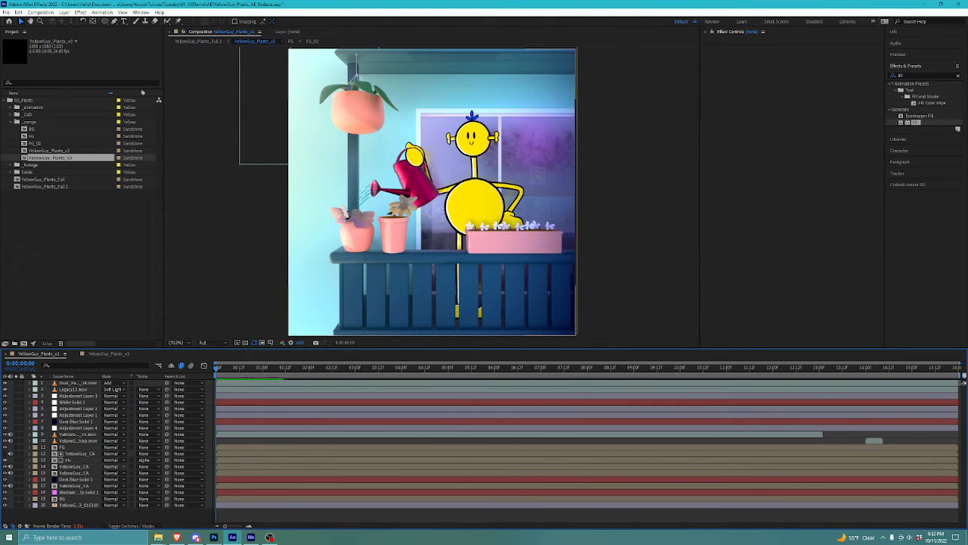
Step: Copy the YellowGuy_Plants_BG_Back background layer from YellowGuy_Plants_v2 into the emptied YellowGuy_Plants_v3 composition
click(76, 467)
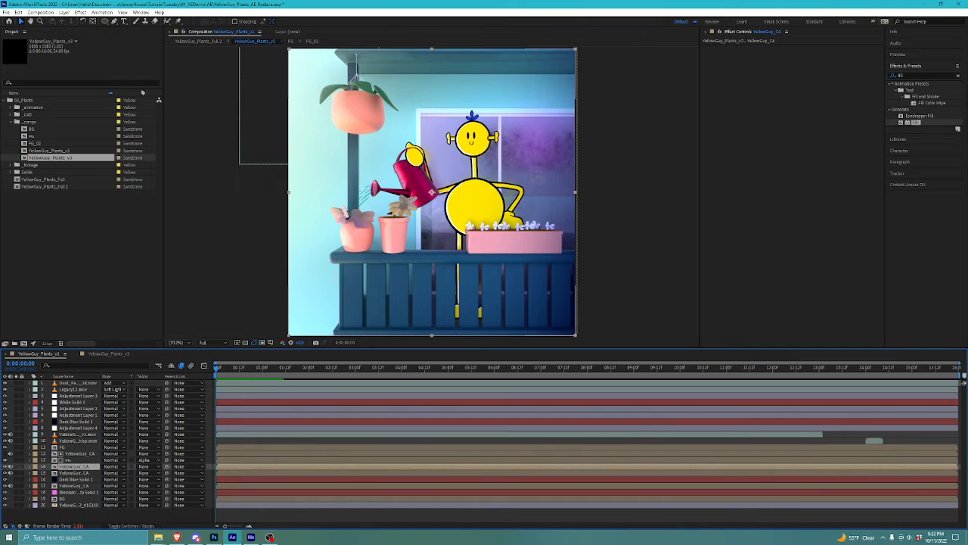
click(78, 505)
key(ctrl+c)
click(109, 353)
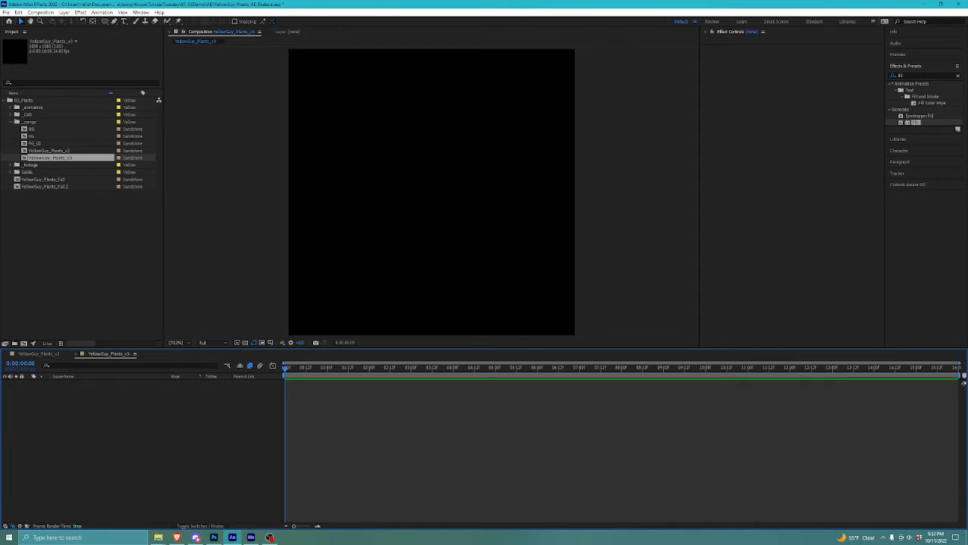
key(ctrl+v)
key(F2)
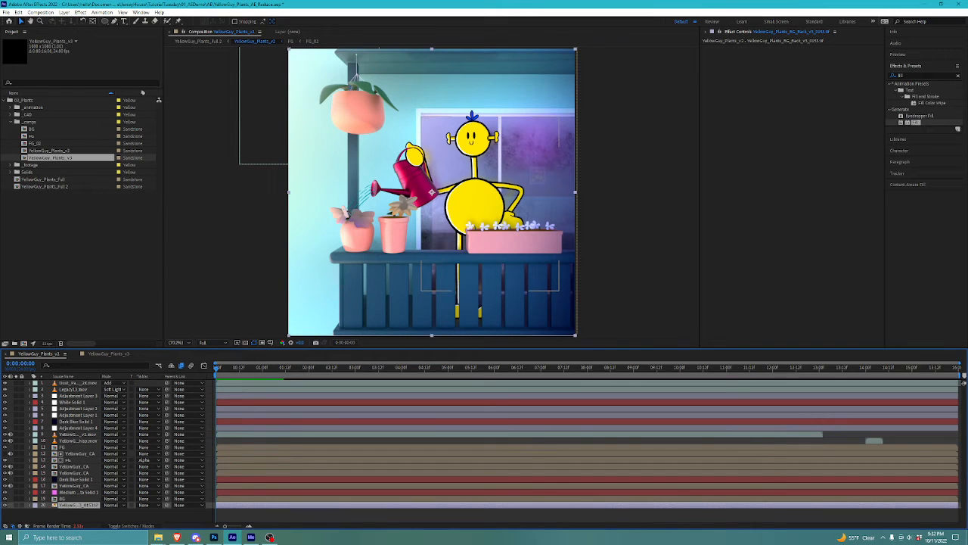
Step: Toggle the visibility of the FG layers in YellowGuy_Plants_v2, and copy the top FG layer above the background in YellowGuy_Plants_v3
click(69, 460)
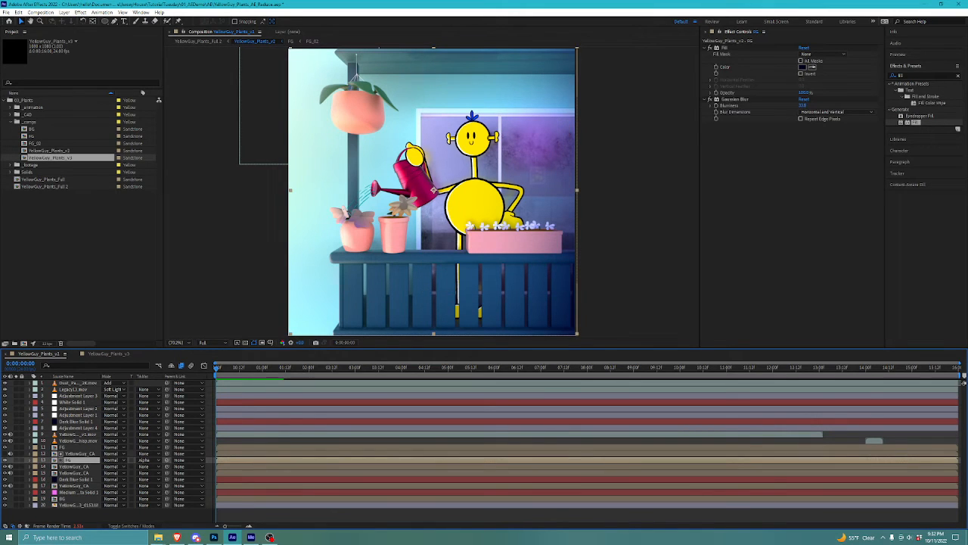
click(5, 460)
click(5, 460)
click(63, 447)
click(5, 447)
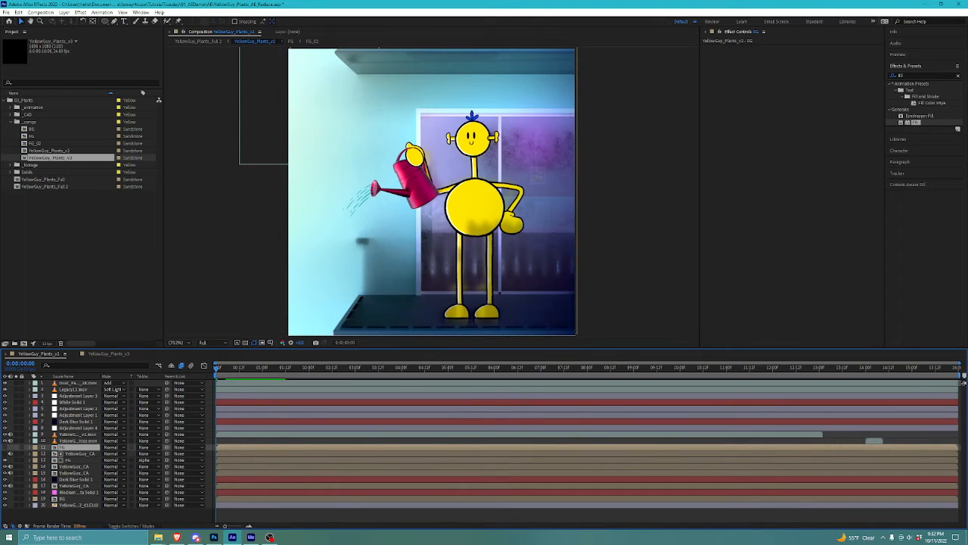
click(5, 447)
double_click(63, 447)
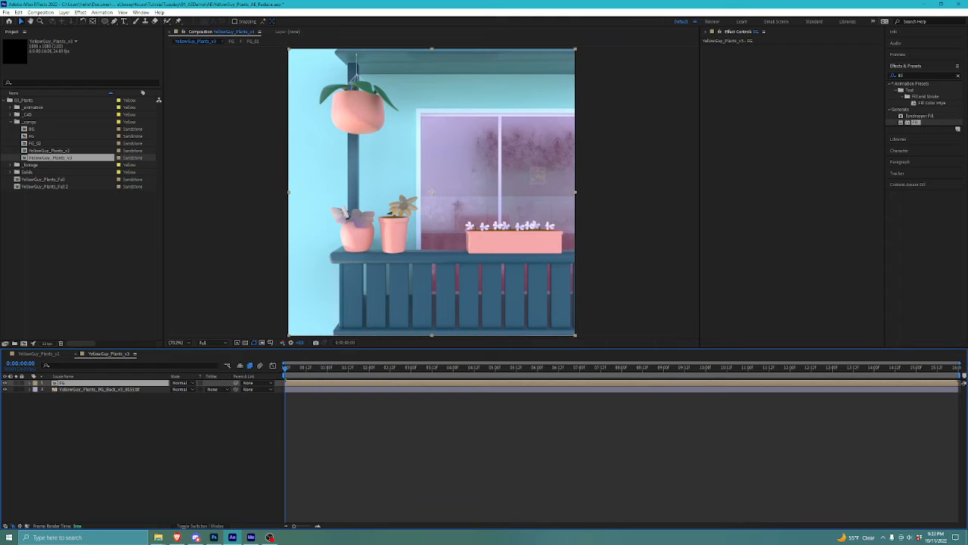
Step: Open the nested YellowGuy_CA composition from YellowGuy_Plants_v2 and play the character animation
click(39, 354)
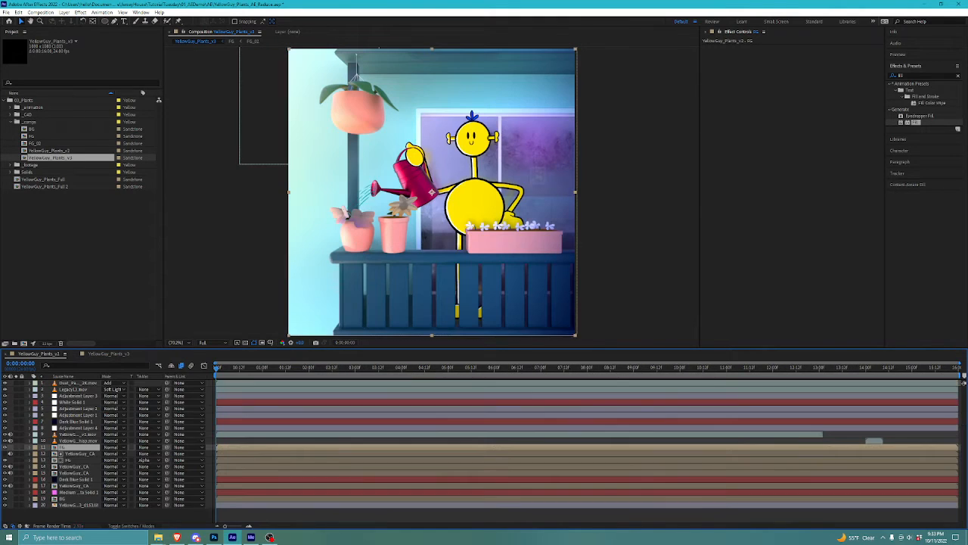
click(80, 454)
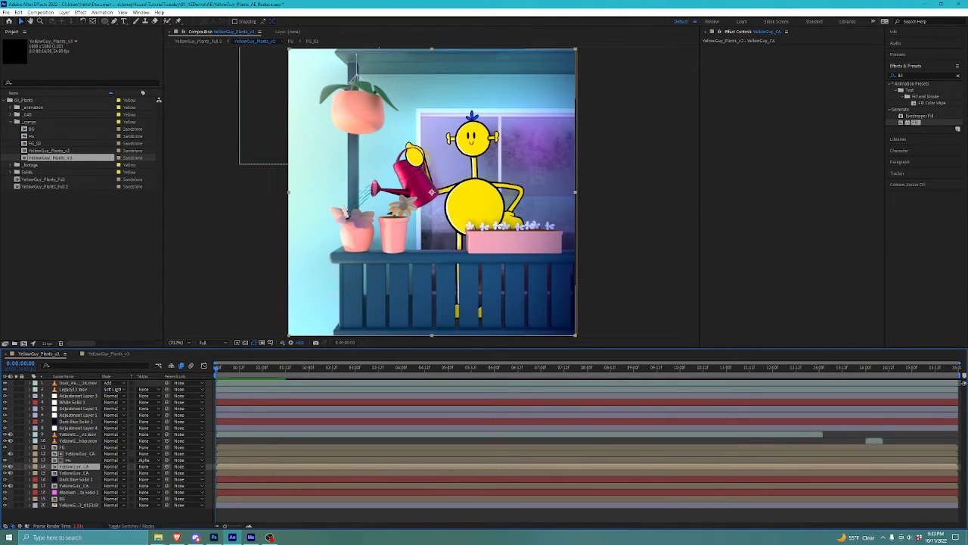
double_click(80, 454)
key(space)
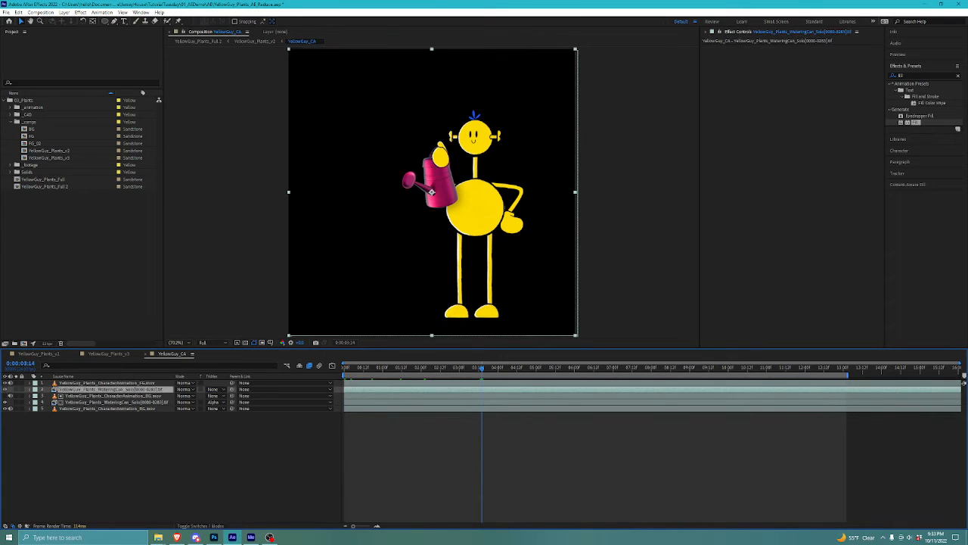
key(space)
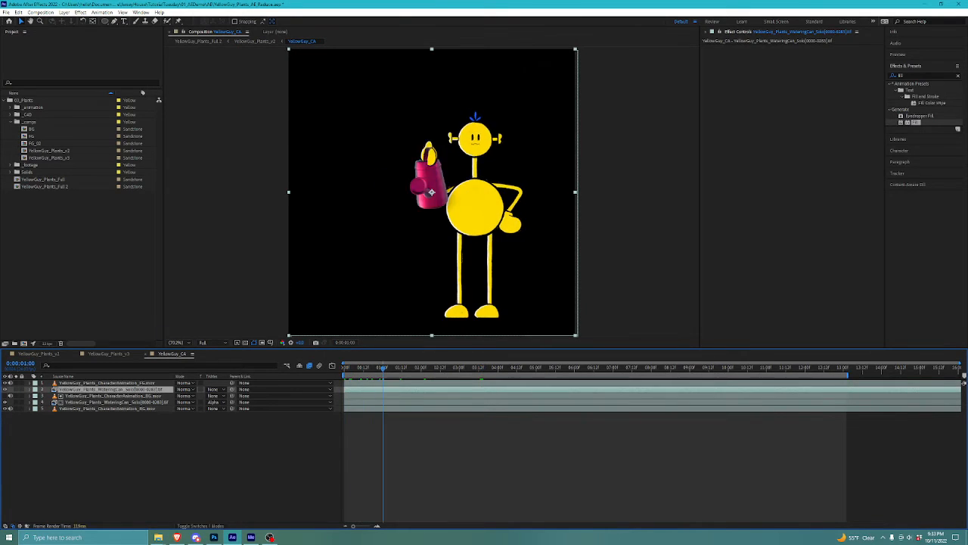
Step: Solo the YellowGuy_Plants_CharacterAnimation_BG.mov layer, scrub through its animation, and turn the solo off
drag(383, 367, 518, 368)
click(115, 403)
click(107, 408)
click(16, 409)
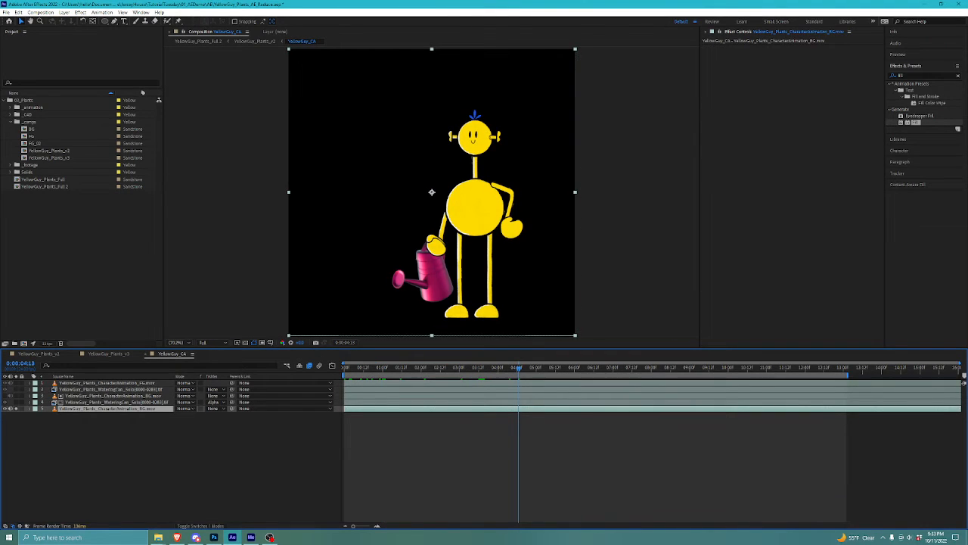
click(573, 368)
drag(572, 368, 424, 367)
click(16, 408)
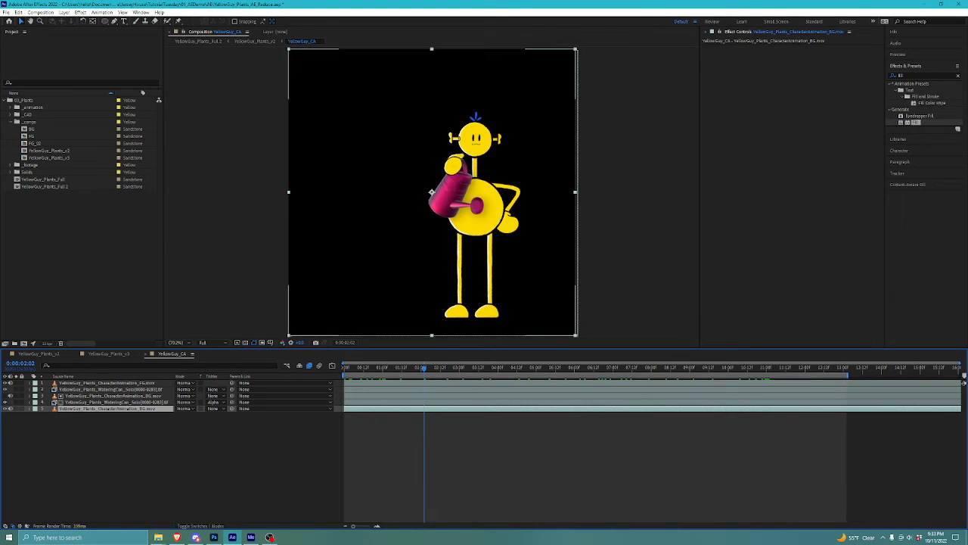
Step: Copy the YellowGuy_CA layer from YellowGuy_Plants_v2 into YellowGuy_Plants_v3, between the FG and background layers
click(107, 383)
click(109, 354)
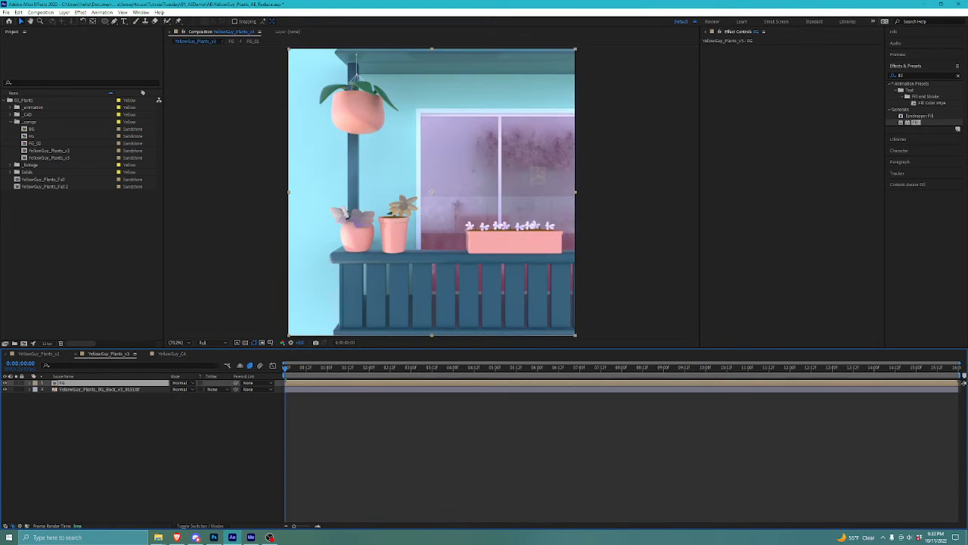
click(38, 354)
click(108, 354)
click(99, 389)
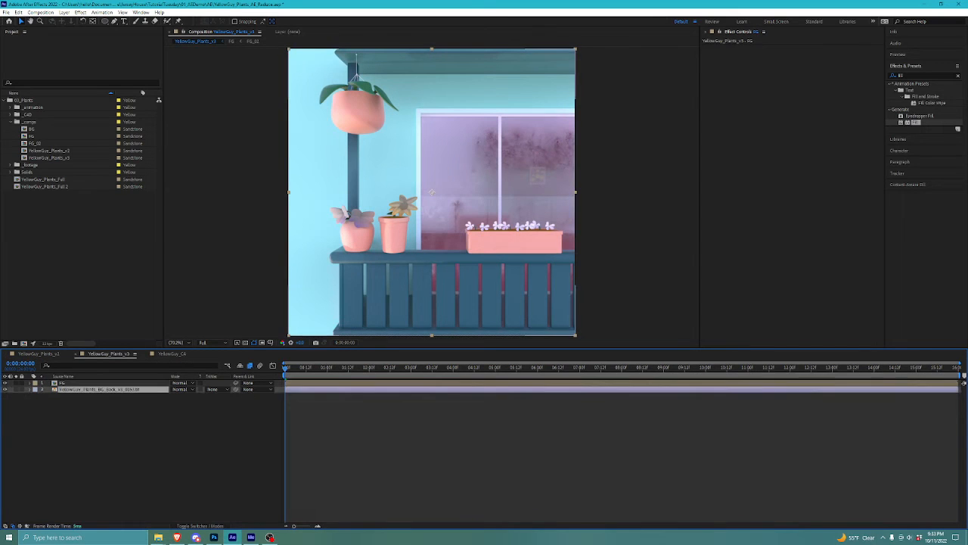
key(ctrl+v)
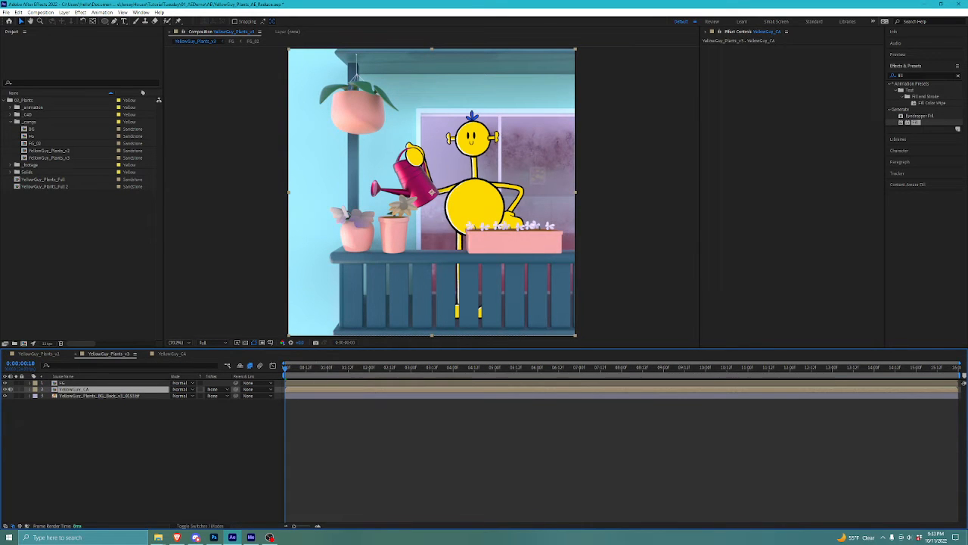
Step: Play and scrub the YellowGuy_Plants_v3 timeline to preview the character between foreground and background
key(space)
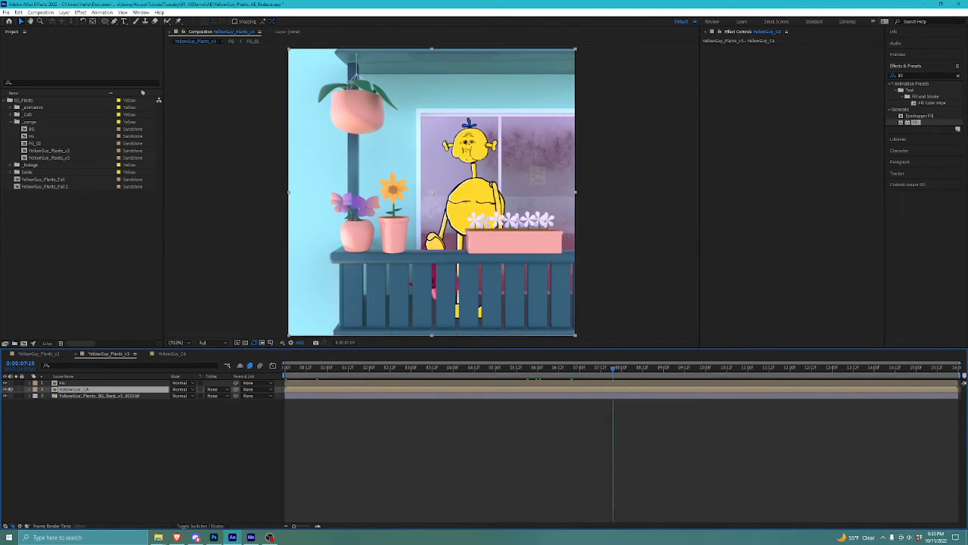
drag(613, 368, 396, 369)
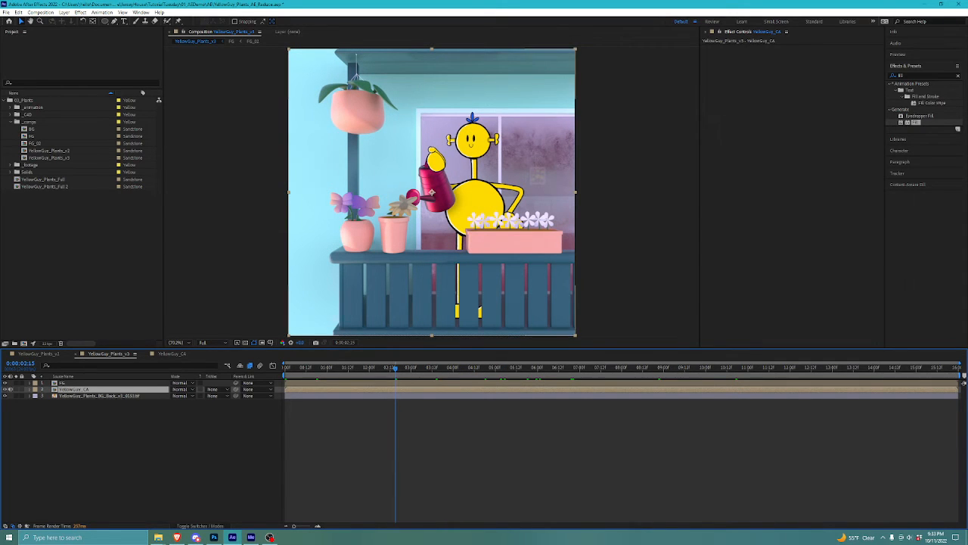
click(408, 446)
drag(396, 369, 285, 368)
key(space)
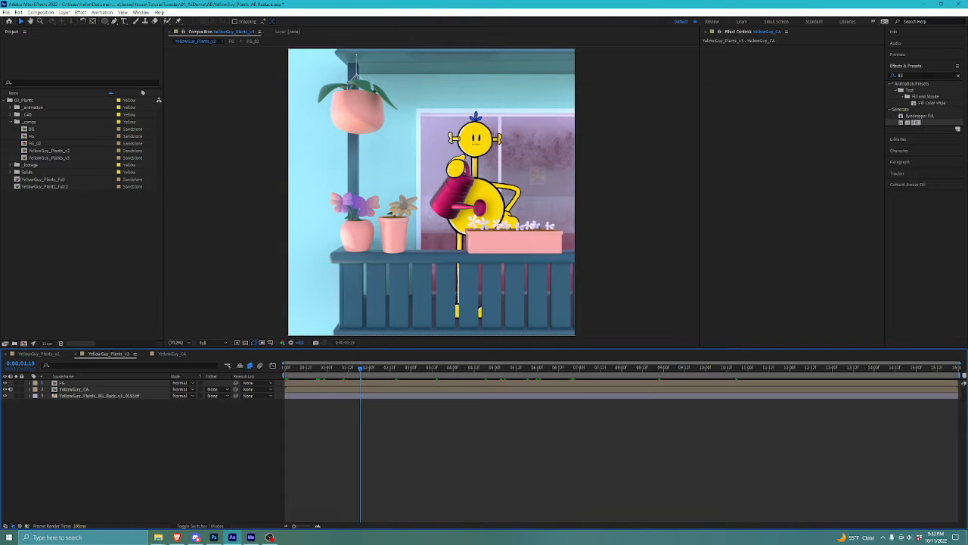
Step: Compare the finished YellowGuy_Plants_v2 look with the basic YellowGuy_Plants_v3 build at several times, and close the YellowGuy_CA timeline
click(38, 354)
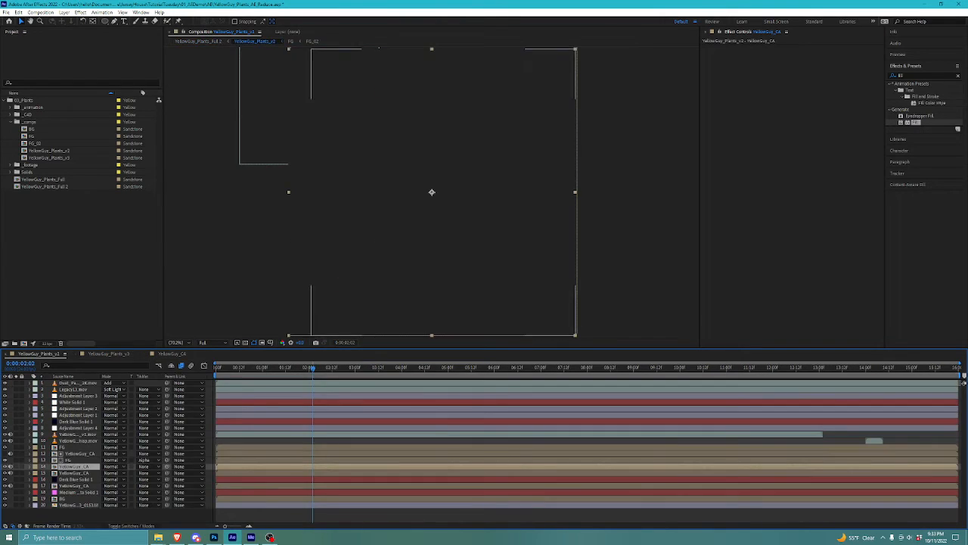
drag(313, 368, 216, 368)
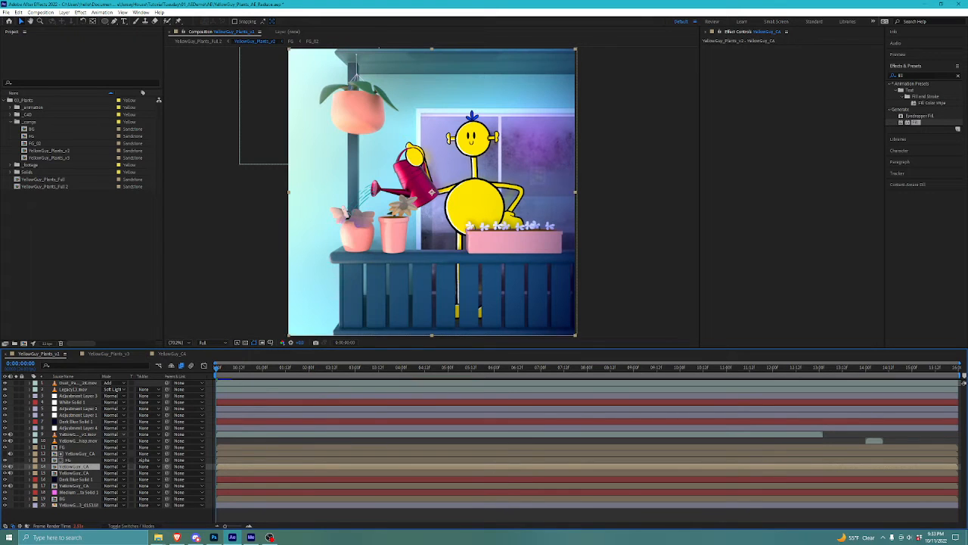
click(108, 354)
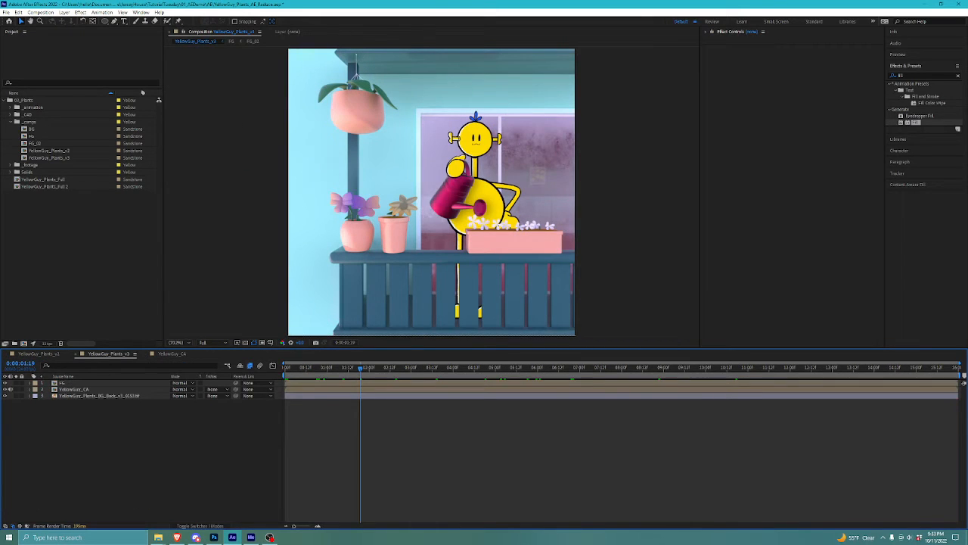
drag(360, 369, 733, 368)
click(38, 353)
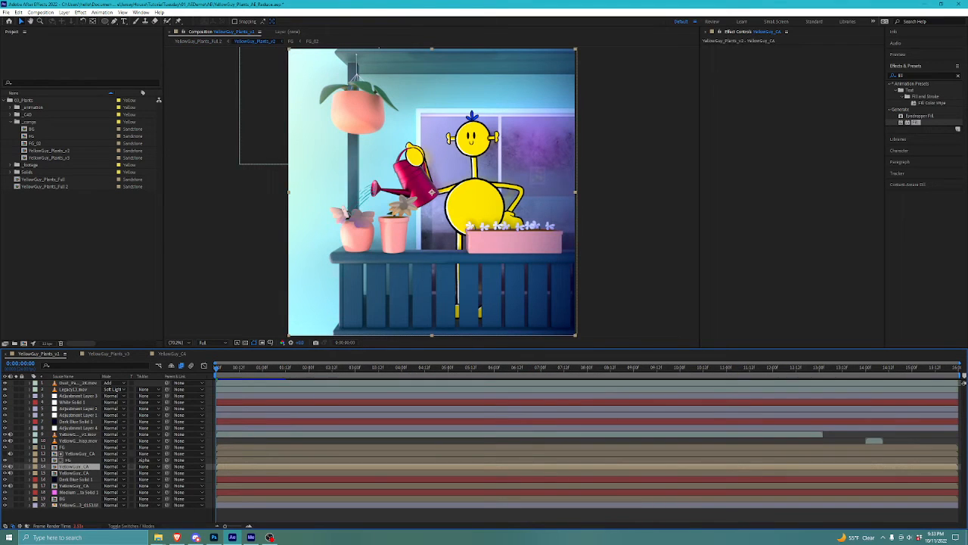
click(108, 354)
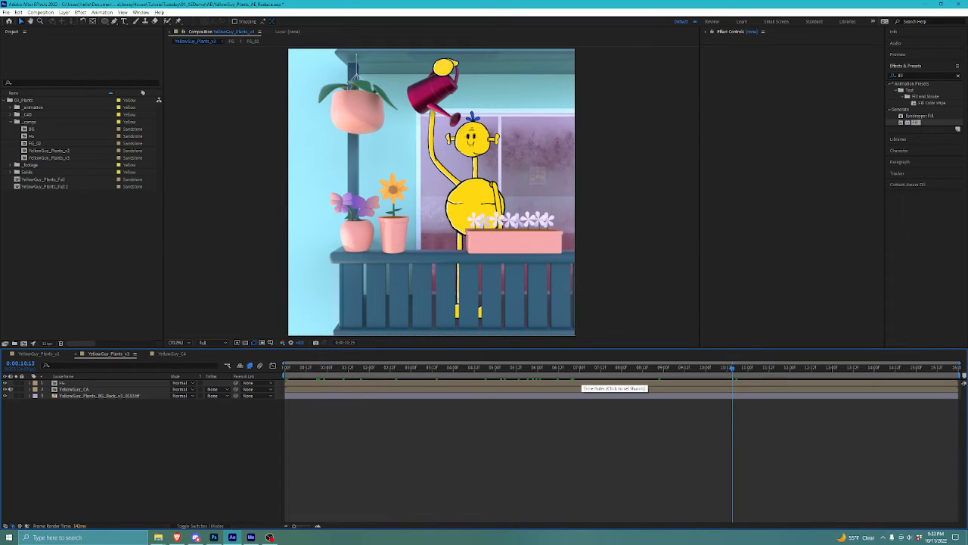
click(145, 353)
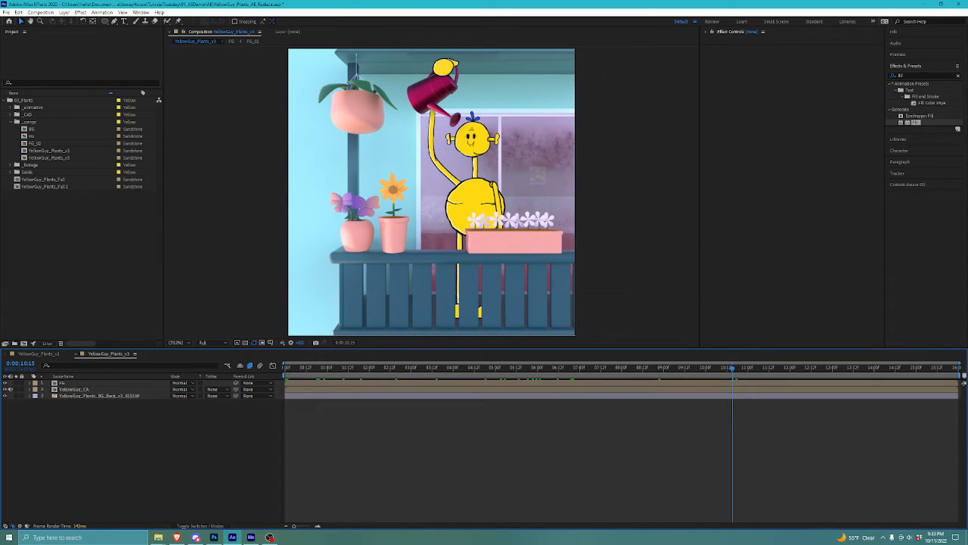
click(522, 243)
click(628, 249)
Step: Copy the adjustment layer with the Noise effect from YellowGuy_Plants_v2 into YellowGuy_Plants_v3, and delete the pasted layer
click(39, 353)
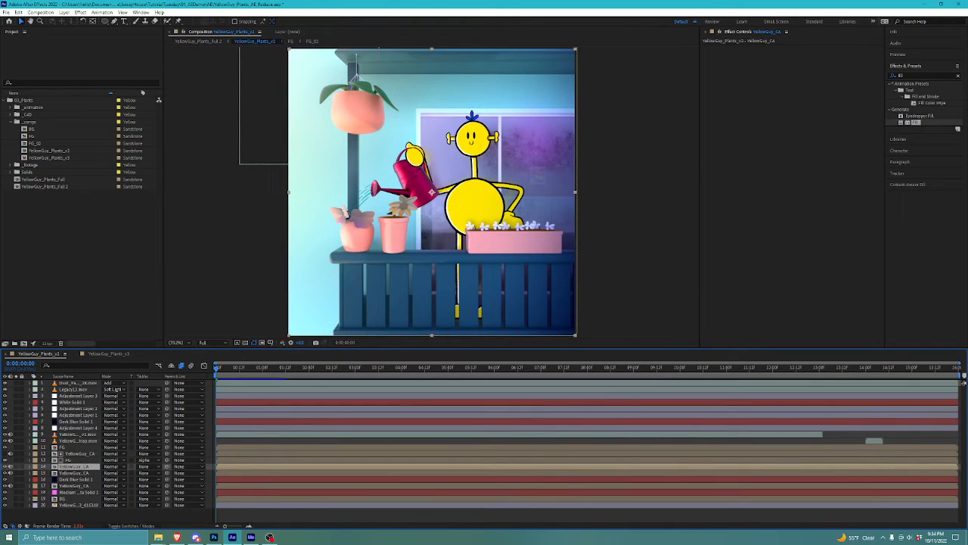
click(78, 440)
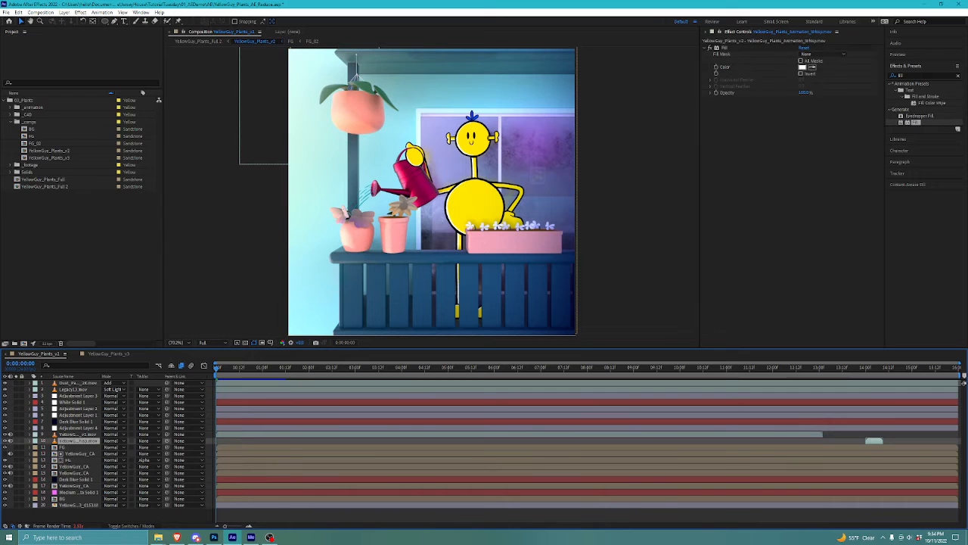
click(78, 428)
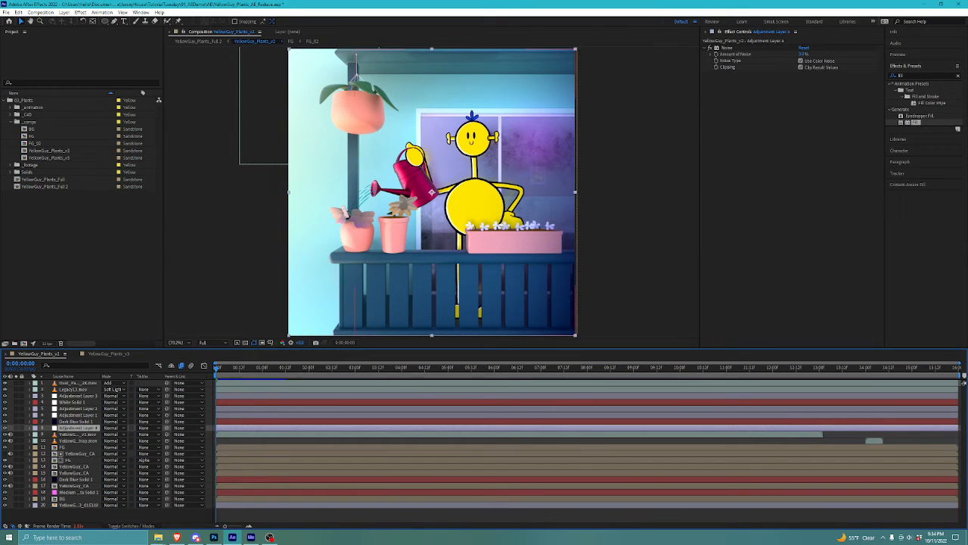
click(109, 354)
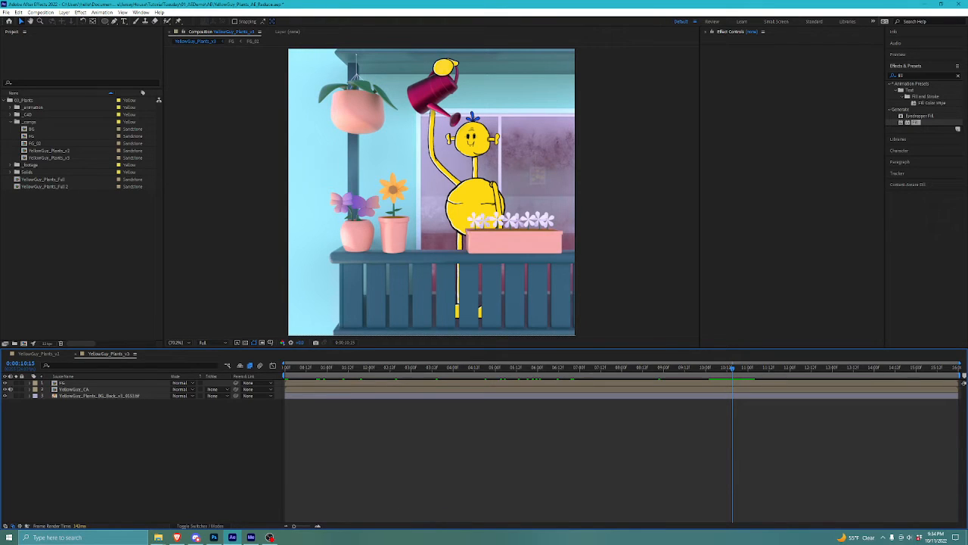
click(672, 367)
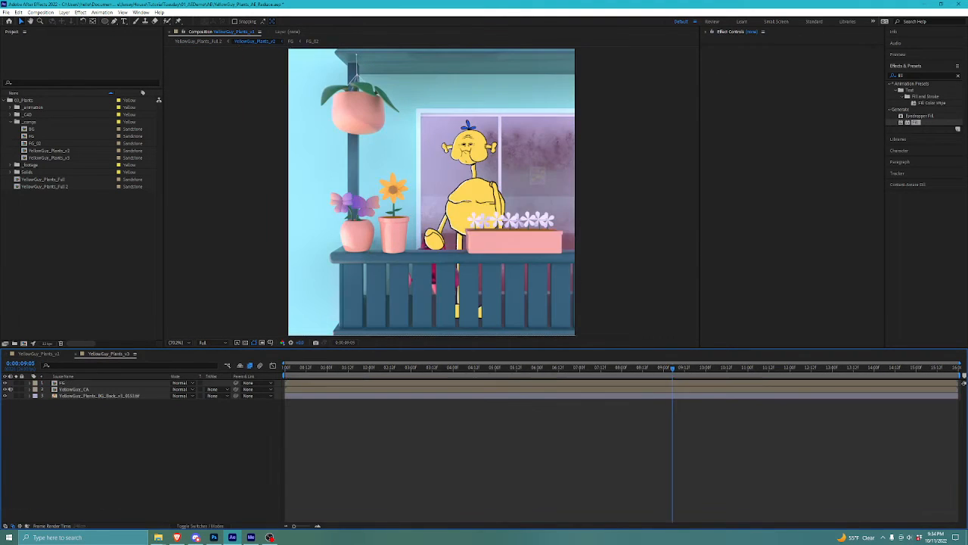
key(ctrl+v)
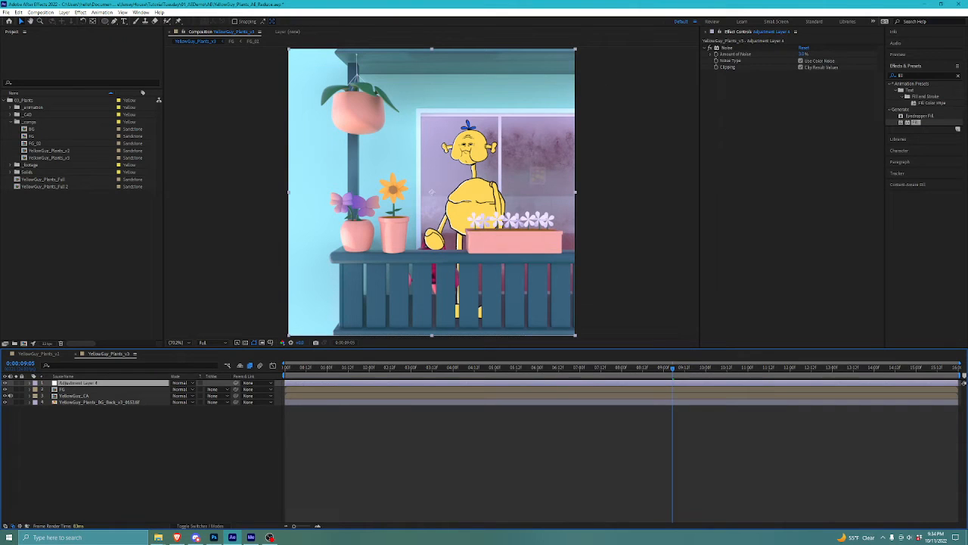
key(Delete)
Step: Create a new adjustment layer above the FG layer in YellowGuy_Plants_v3
right_click(425, 345)
mouse_move(484, 348)
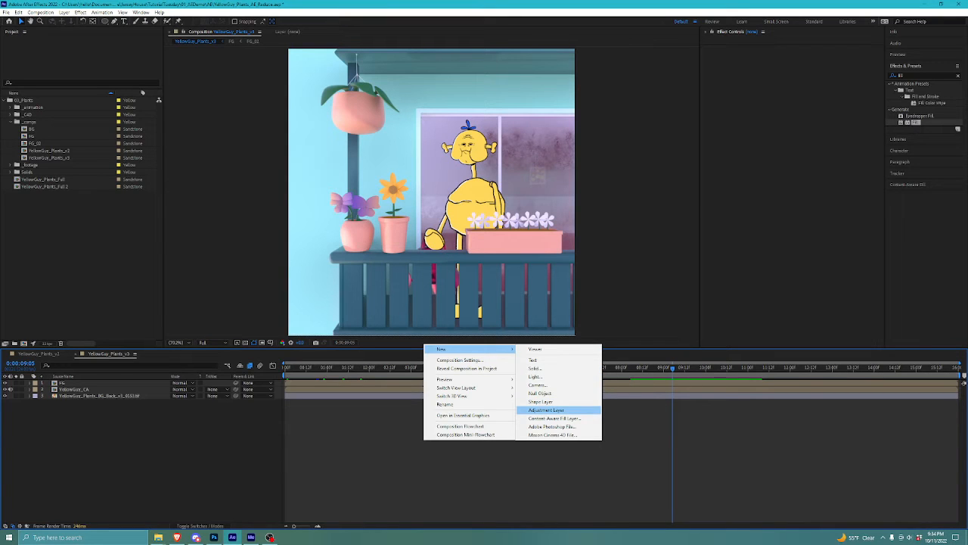
click(552, 409)
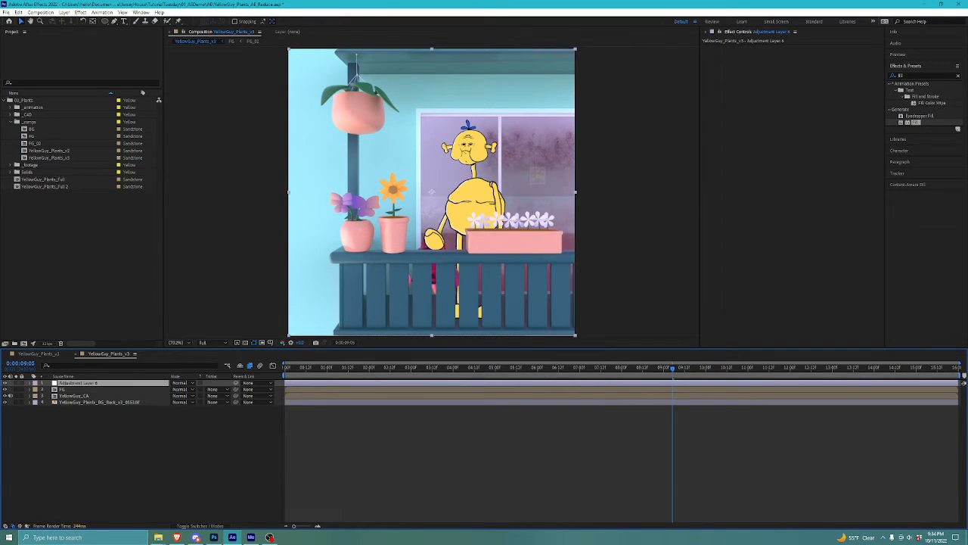
Step: Find the Noise effect and apply it to the new adjustment layer
key(ctrl+5)
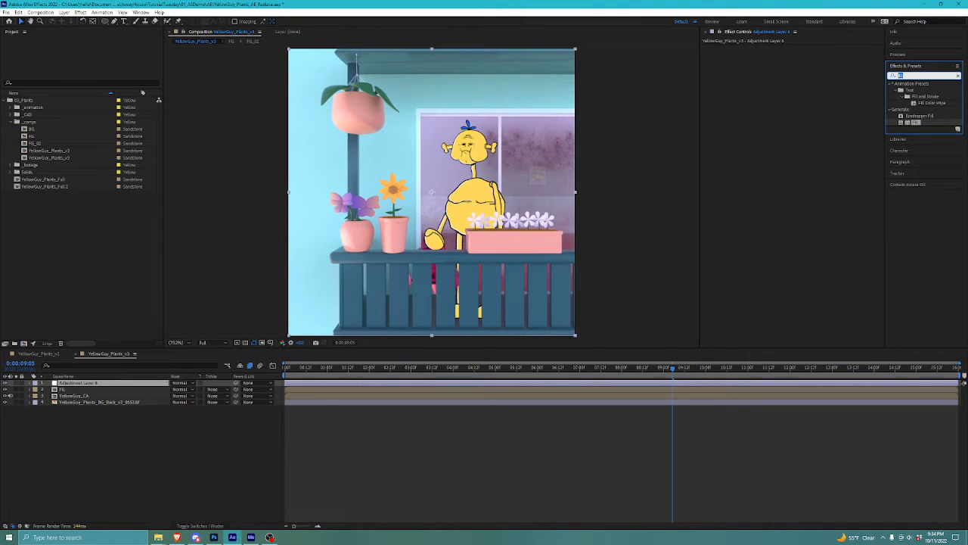
text(n)
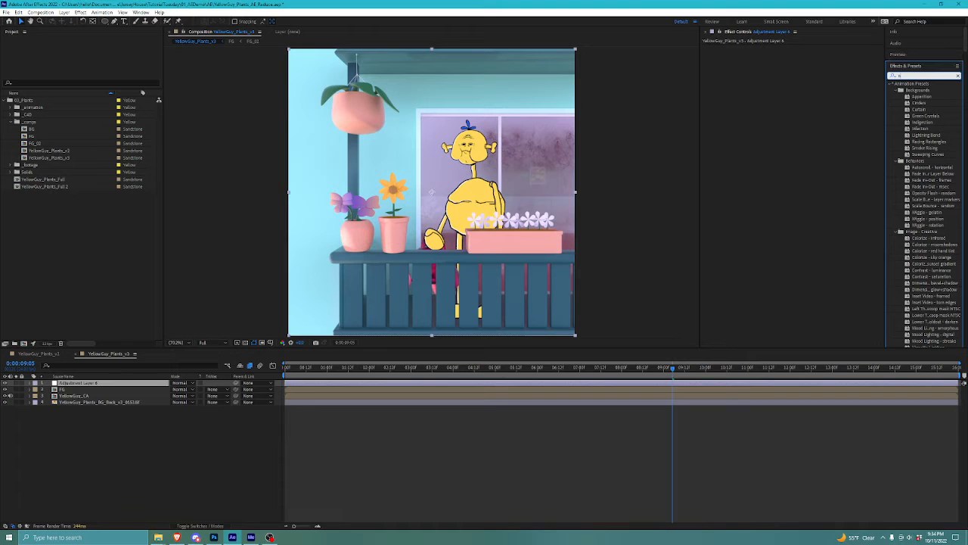
text(oise)
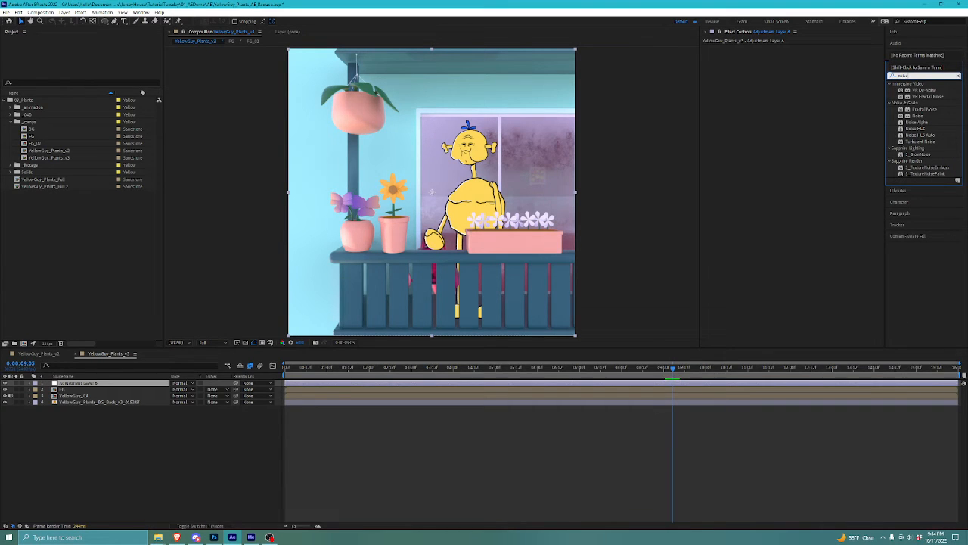
drag(918, 116, 91, 383)
click(91, 383)
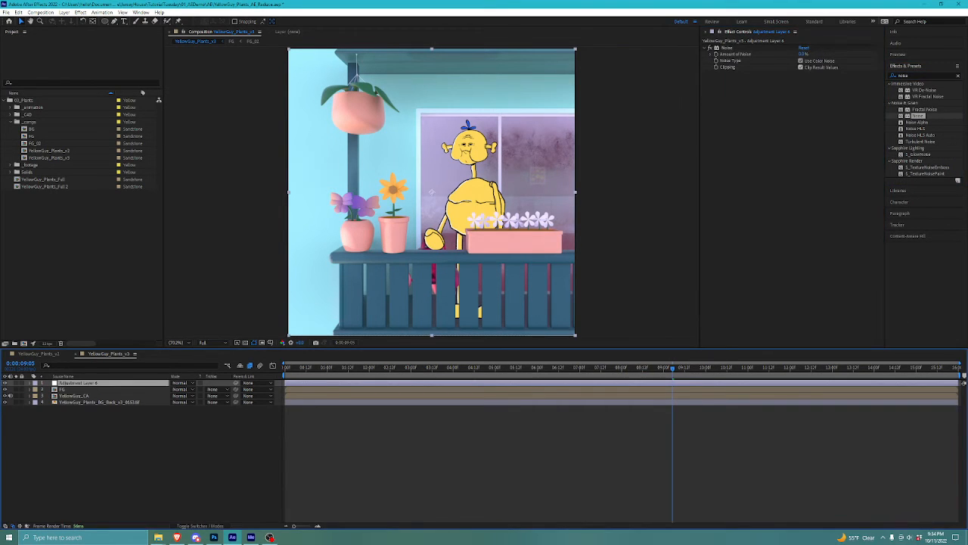
Step: Set the adjustment layer's Amount of Noise to 5% and move the current time back to 0:00:07:17
click(804, 54)
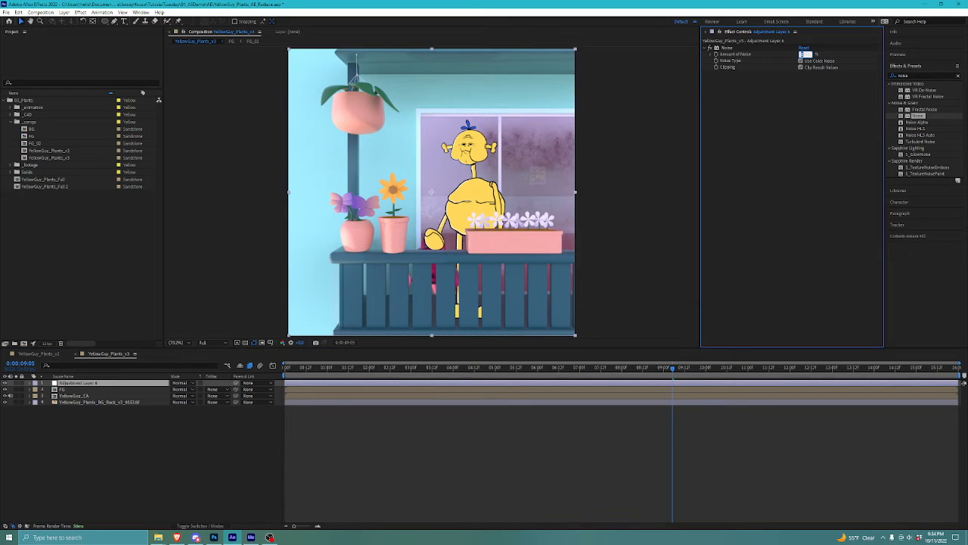
text(5)
key(Return)
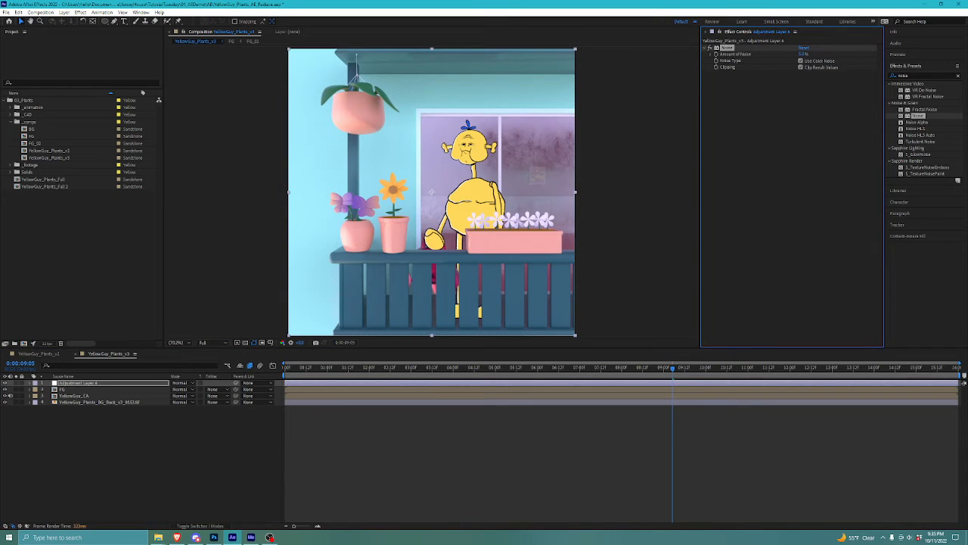
click(651, 454)
click(651, 383)
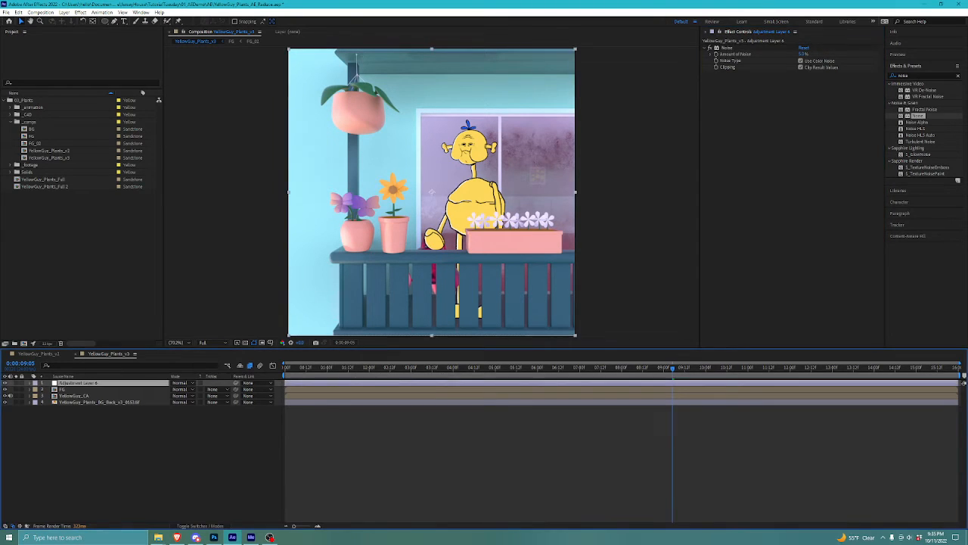
drag(672, 369, 609, 369)
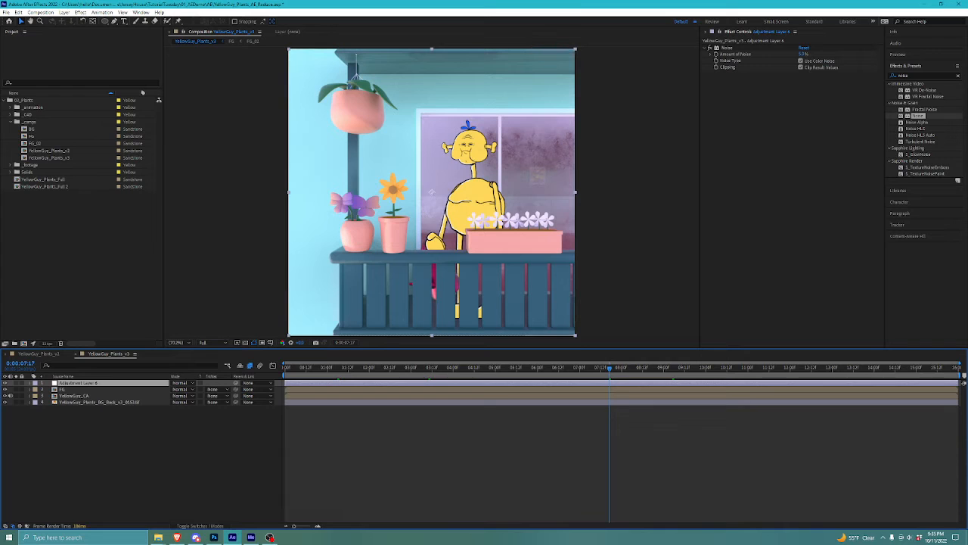
Step: Inspect the masked Dark Blue Solid 1 layer in YellowGuy_Plants_v2 as a reference for the shadow
click(38, 354)
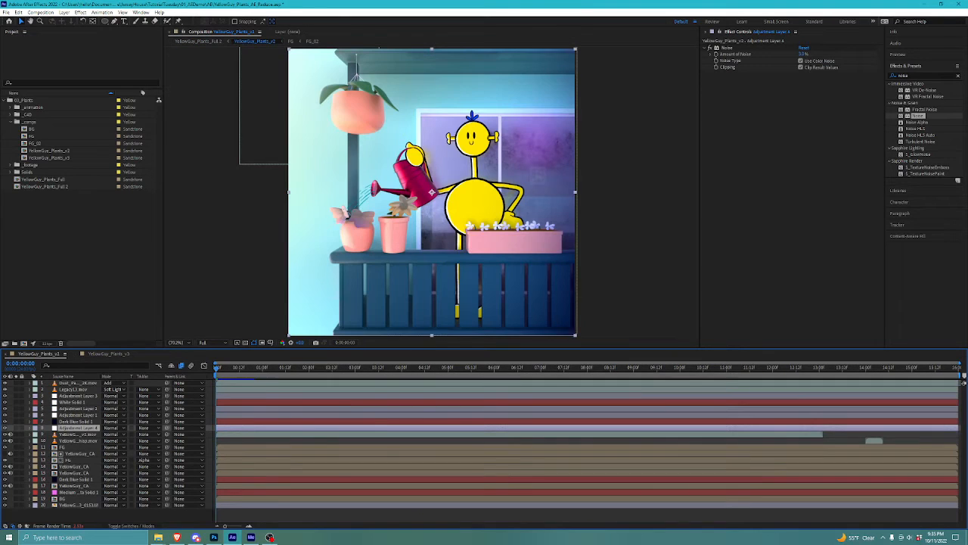
click(5, 422)
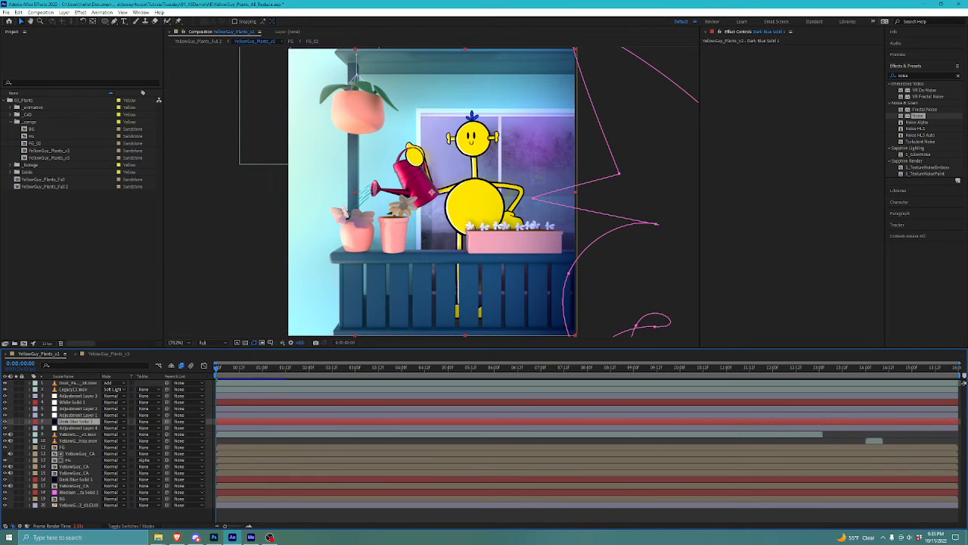
key(comma)
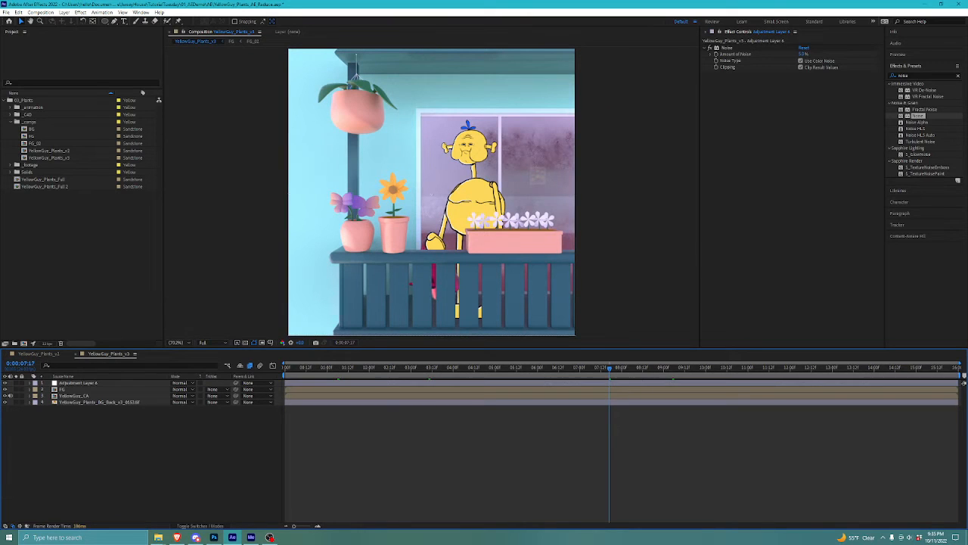
Step: Create a comp-sized dark magenta solid above the adjustment layer in YellowGuy_Plants_v3
right_click(392, 349)
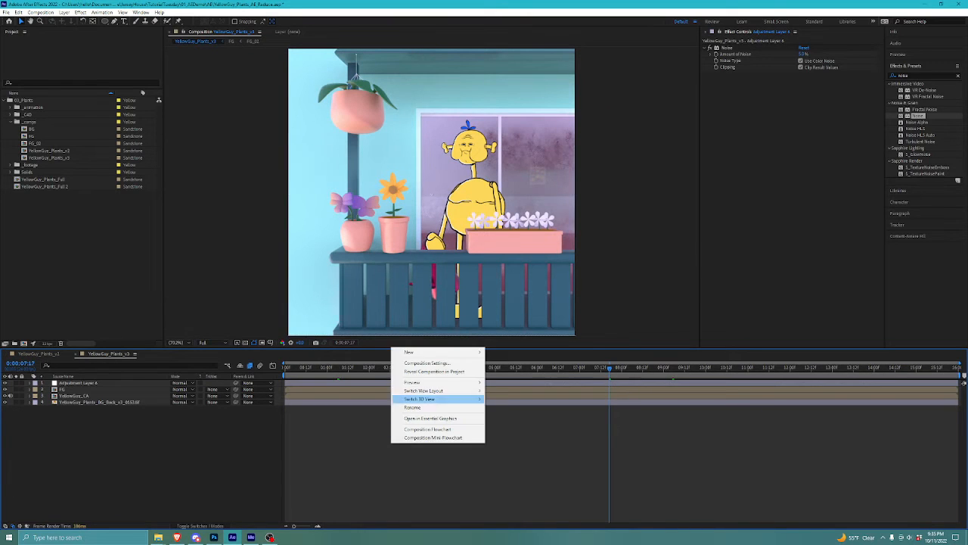
mouse_move(442, 353)
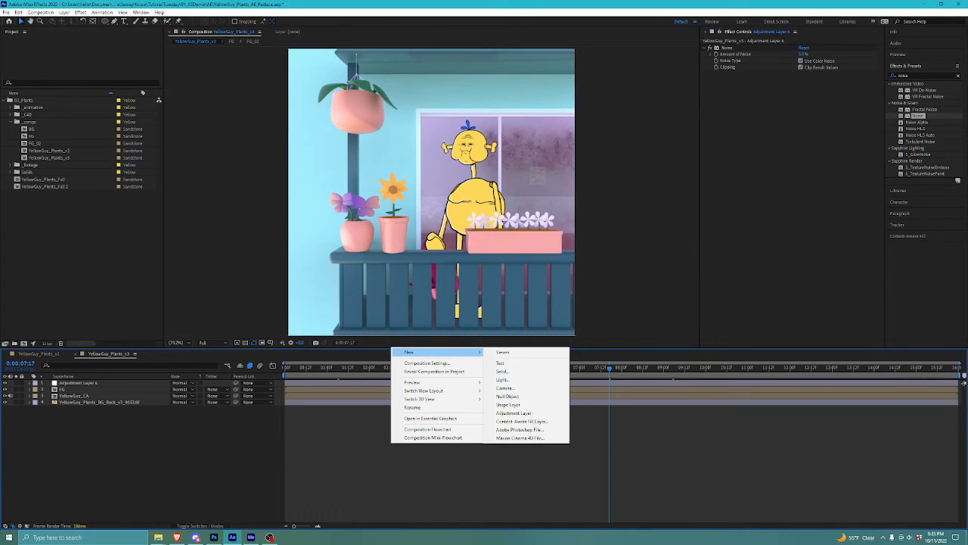
click(502, 371)
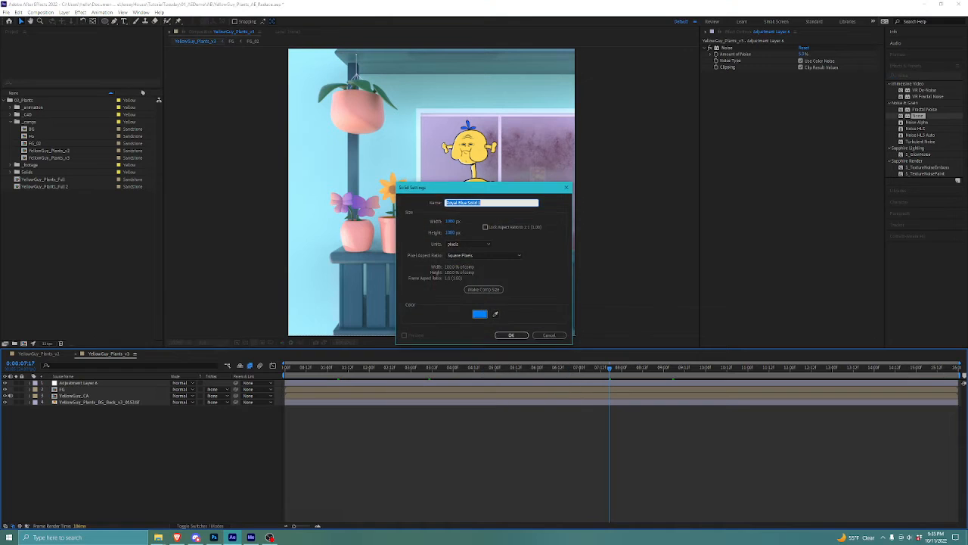
click(480, 315)
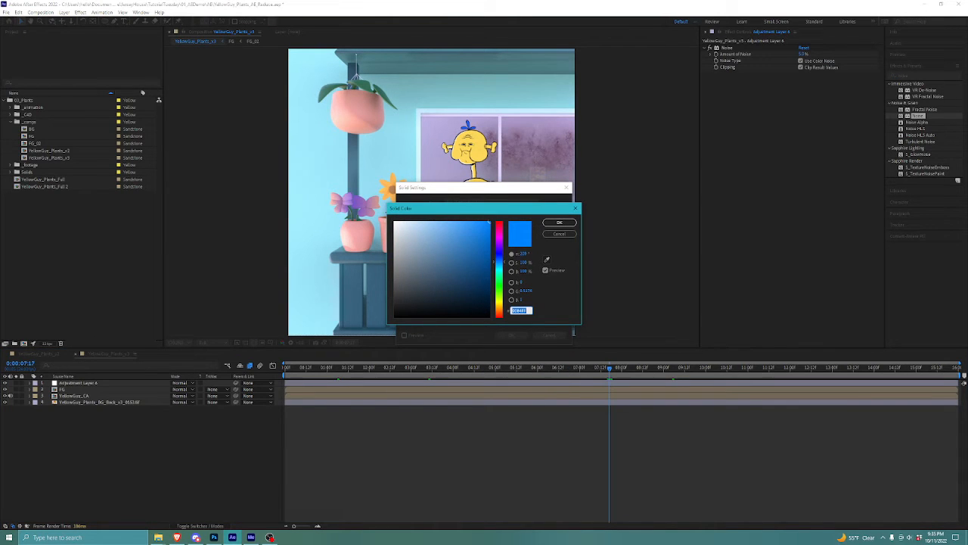
drag(499, 262, 499, 240)
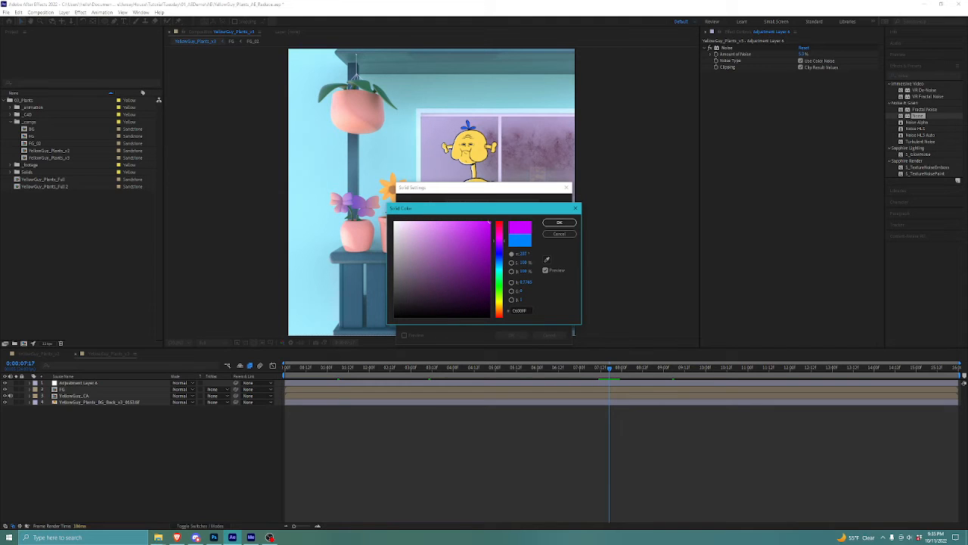
click(489, 286)
click(560, 223)
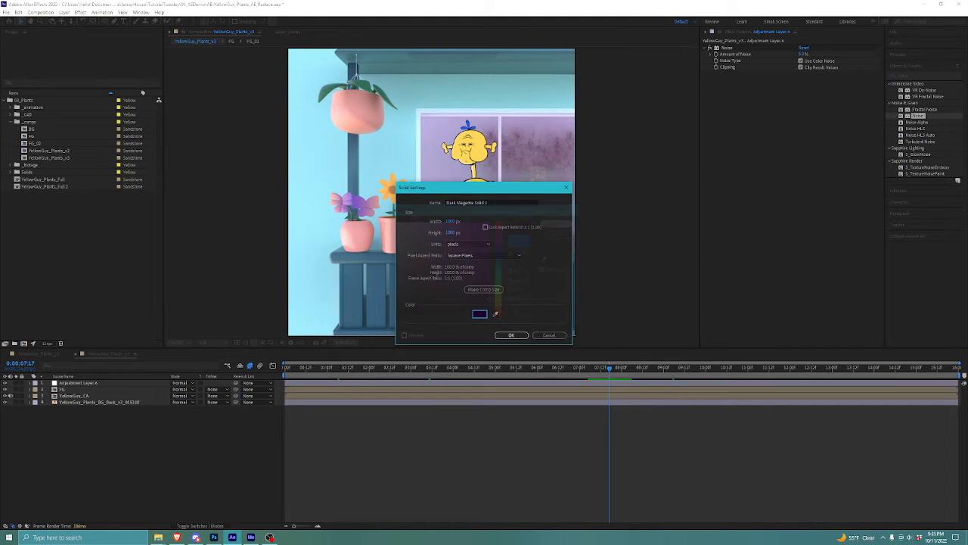
click(512, 335)
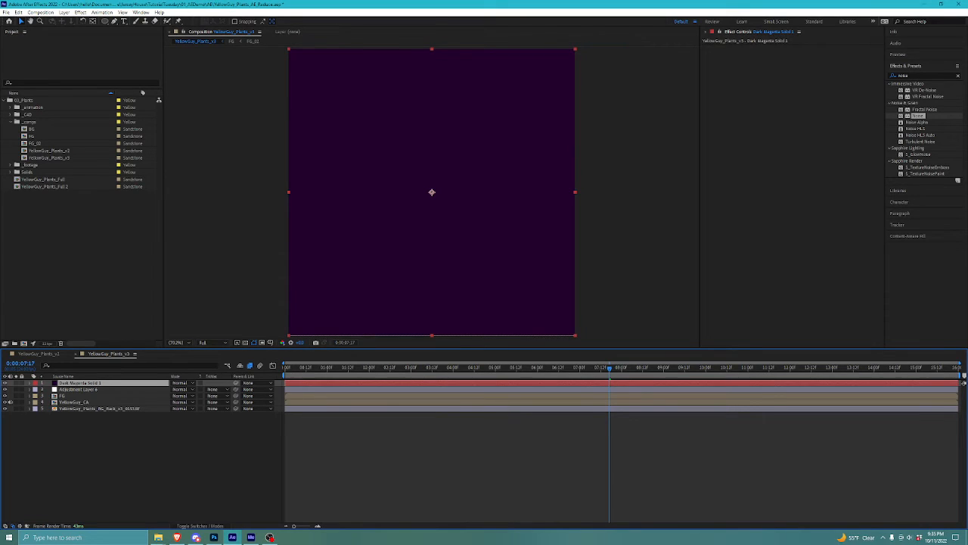
Step: Hide the dark magenta solid and start a Pen mask on it, with a jagged inner edge along the balcony's base and the artwork's right side
click(5, 383)
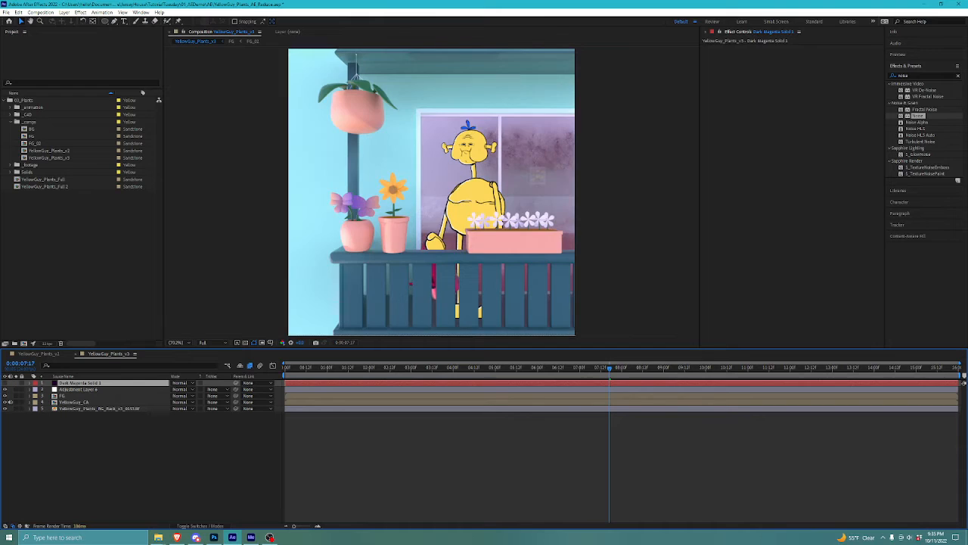
click(114, 21)
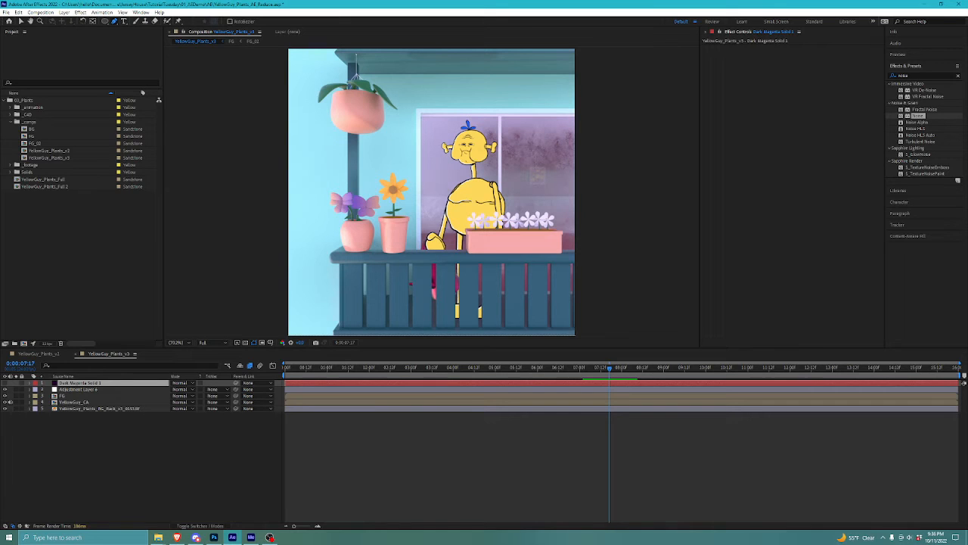
scroll(378, 138, down, 3)
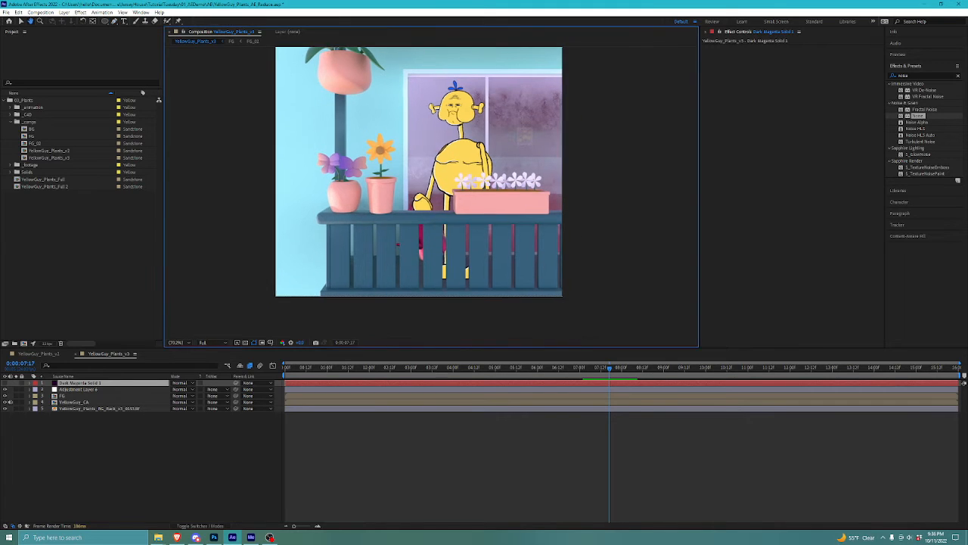
click(333, 308)
drag(373, 279, 387, 283)
click(455, 272)
drag(415, 287, 497, 274)
drag(509, 266, 506, 258)
click(474, 242)
click(534, 229)
click(535, 174)
click(500, 133)
drag(530, 91, 518, 76)
drag(518, 77, 520, 98)
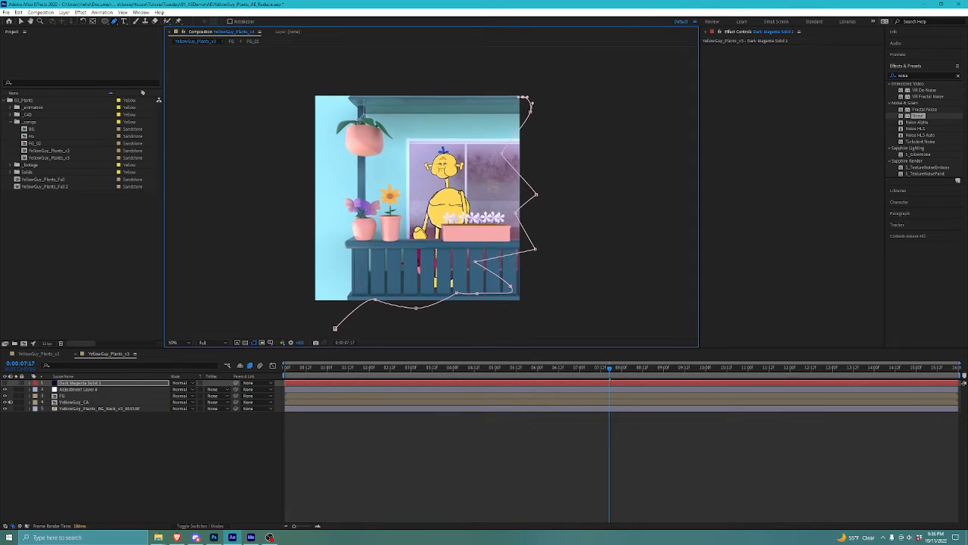
Step: Continue the mask path well outside the frame, above, right of and below the artwork, and close it at its starting point
click(450, 85)
click(538, 72)
click(561, 89)
click(603, 91)
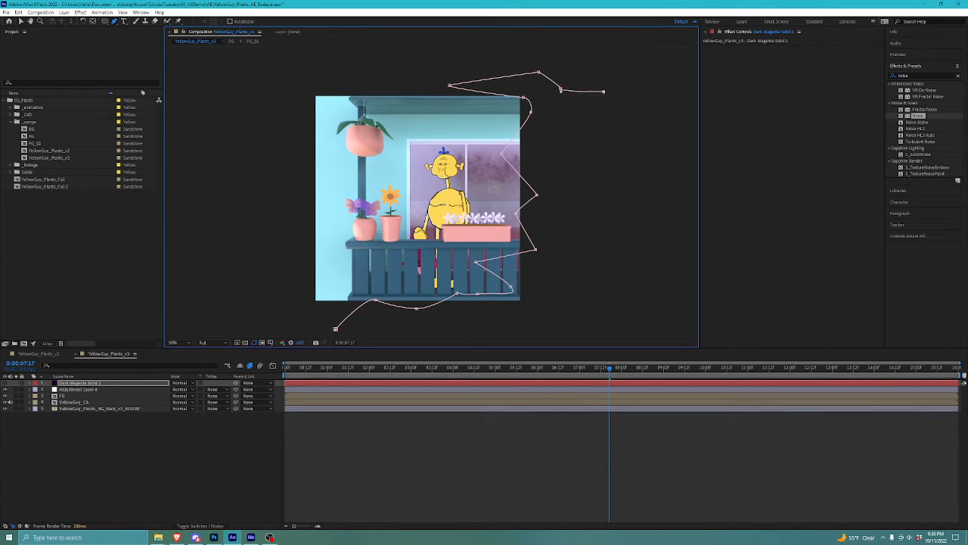
click(624, 160)
click(631, 253)
click(662, 299)
click(619, 326)
drag(618, 325, 632, 259)
click(560, 286)
click(482, 313)
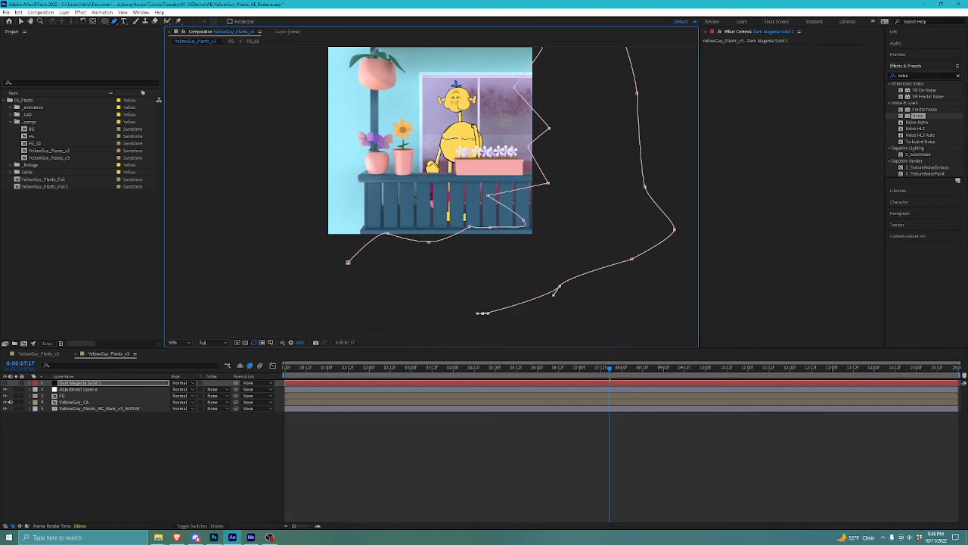
click(399, 283)
click(362, 263)
click(348, 262)
drag(387, 233, 376, 297)
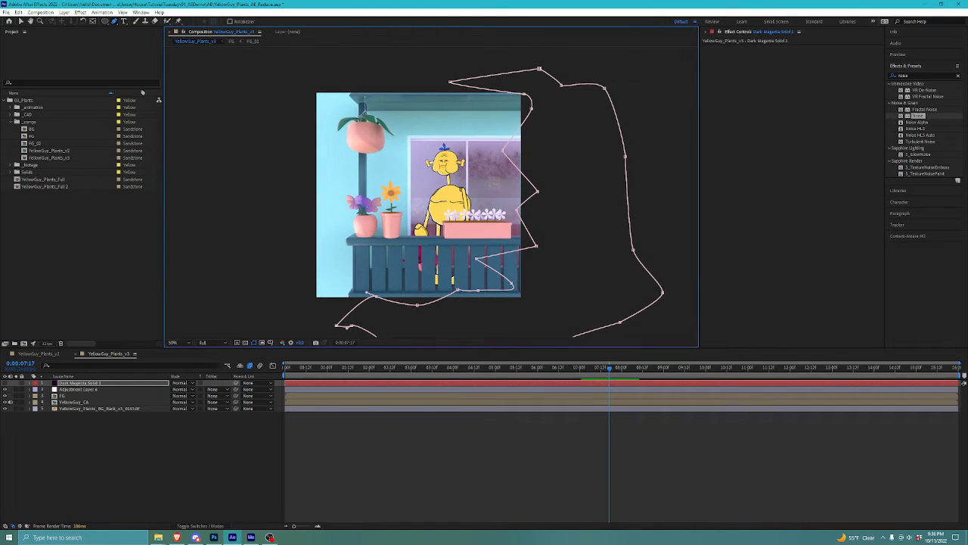
Step: Show the dark magenta solid again and raise its Mask Feather to blend the shape into a soft shadow
click(5, 383)
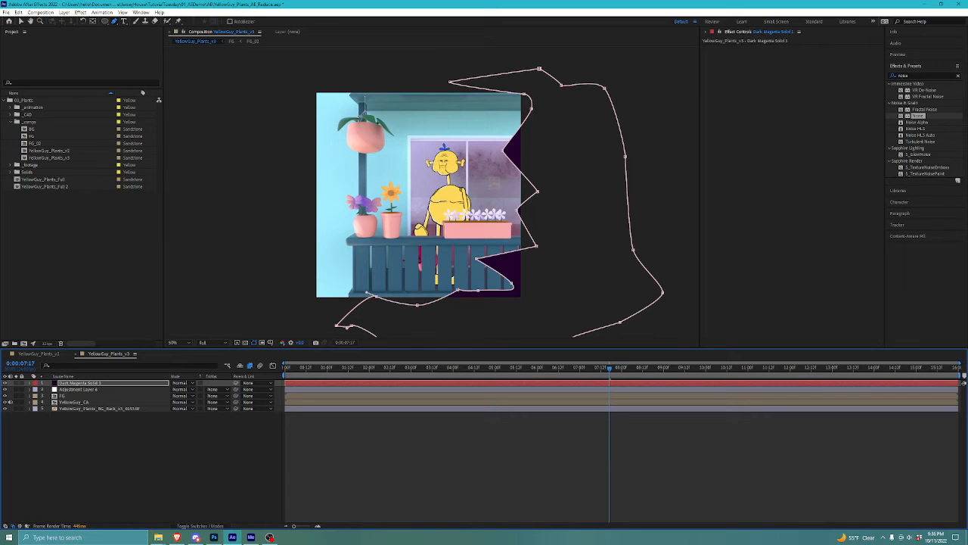
click(90, 454)
click(80, 383)
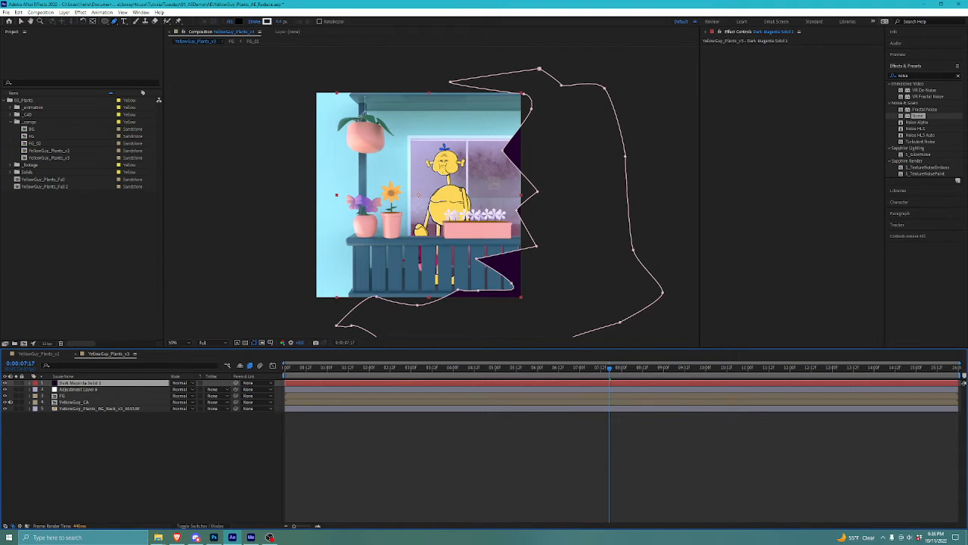
key(f)
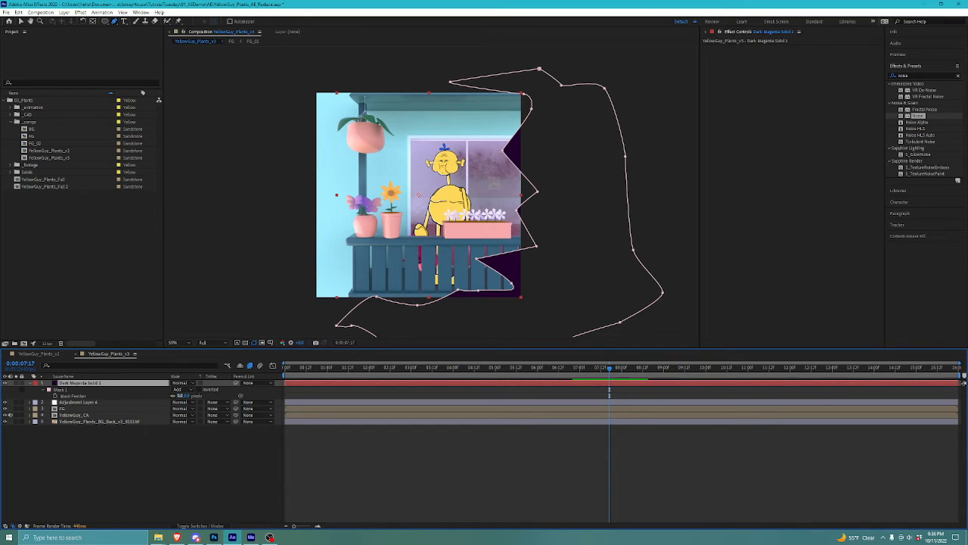
click(30, 383)
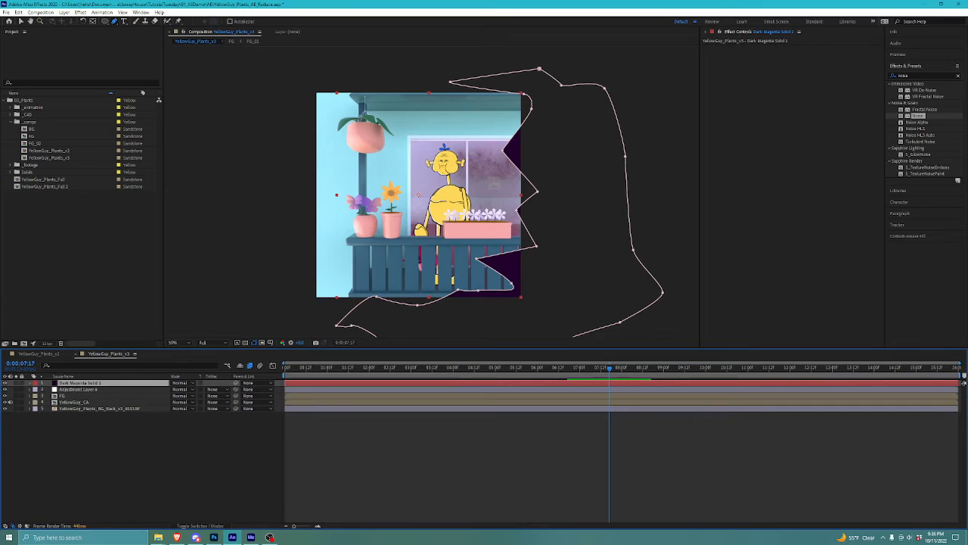
click(30, 383)
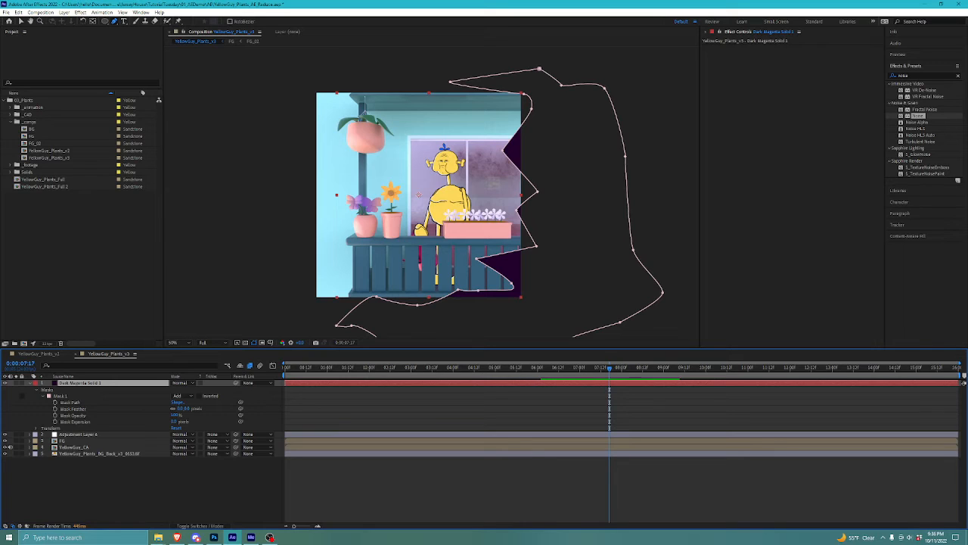
click(73, 409)
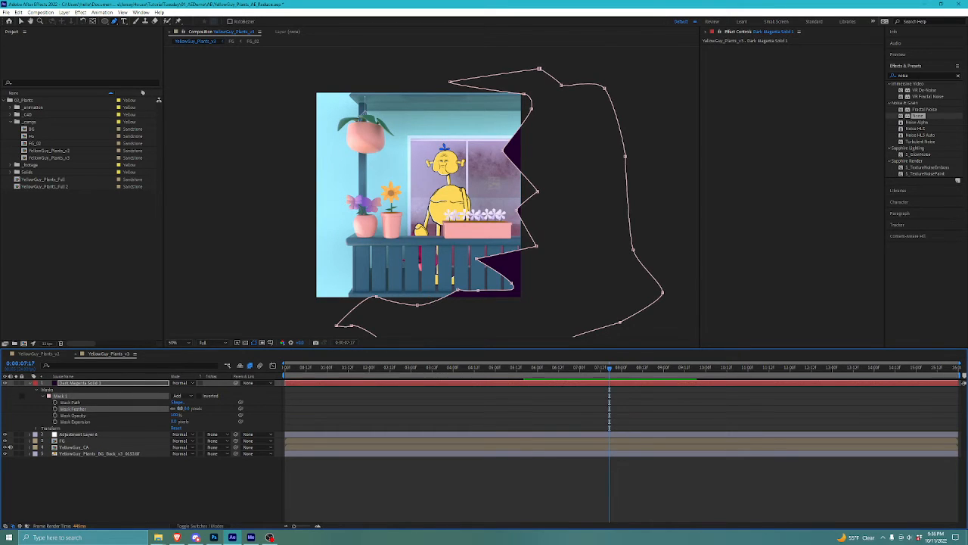
drag(180, 409, 252, 409)
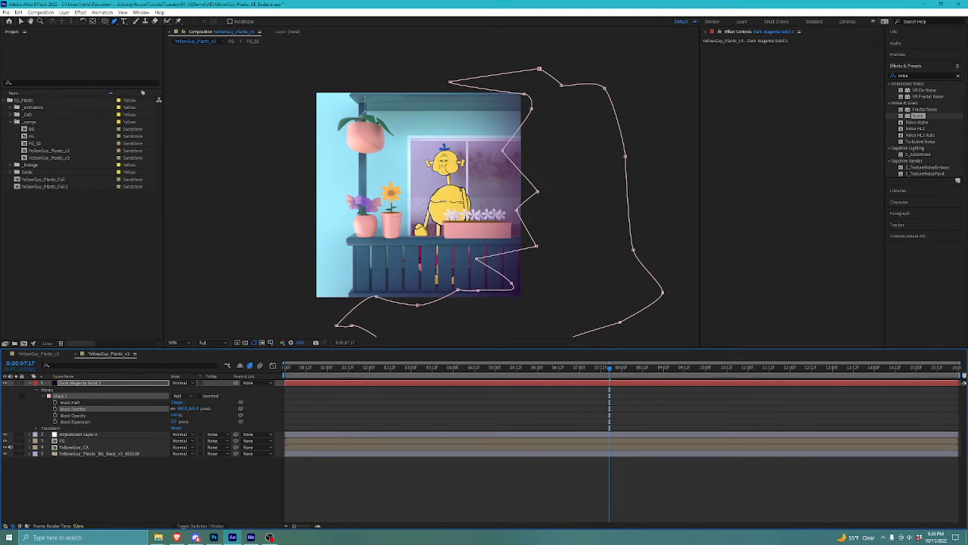
key(ctrl+shift+a)
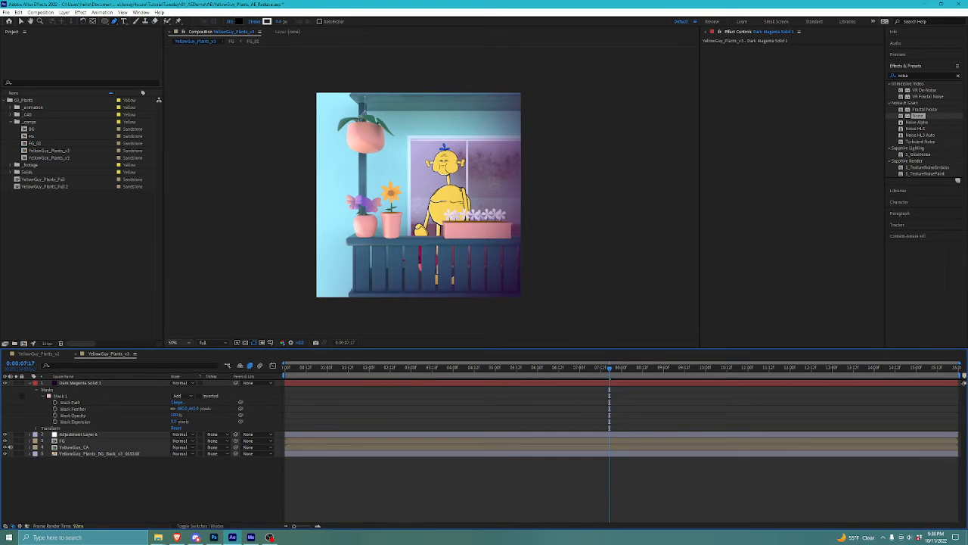
Step: Readjust the solid's Mask Feather to a smaller amount for a denser shadow at the right edge of the scene
click(180, 343)
click(188, 358)
click(74, 408)
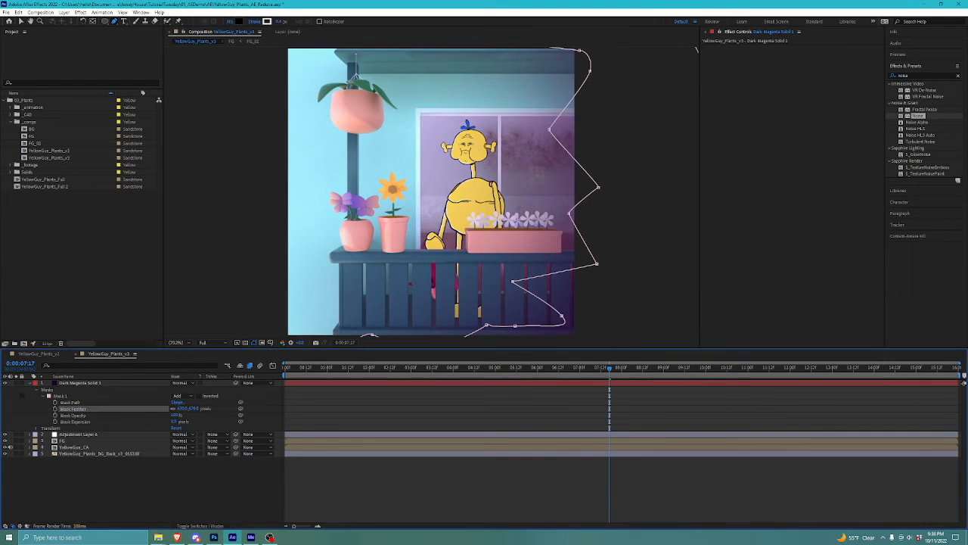
drag(183, 409, 88, 408)
drag(183, 408, 189, 409)
click(80, 383)
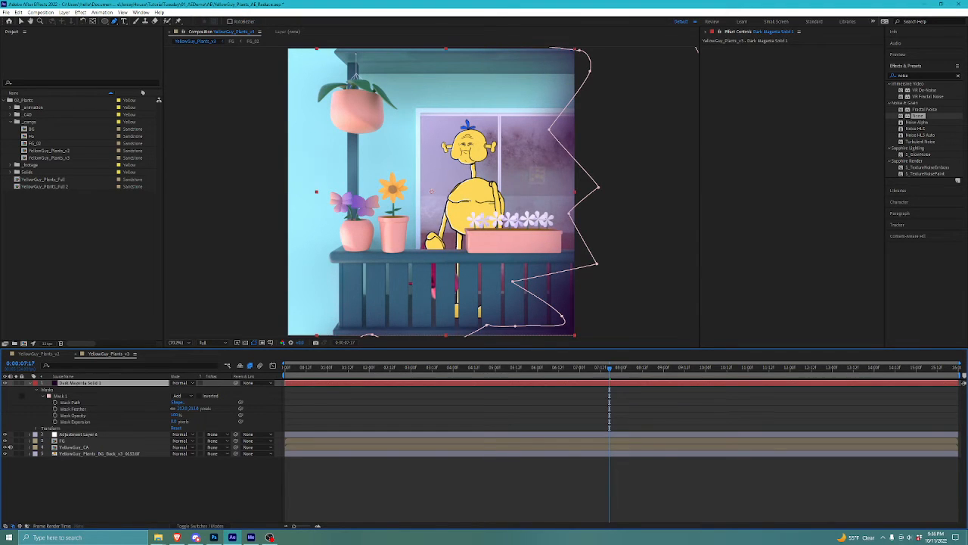
Step: Lower the dark magenta solid's Opacity to lighten the shadow over the right side of the scene
key(ctrl+shift+a)
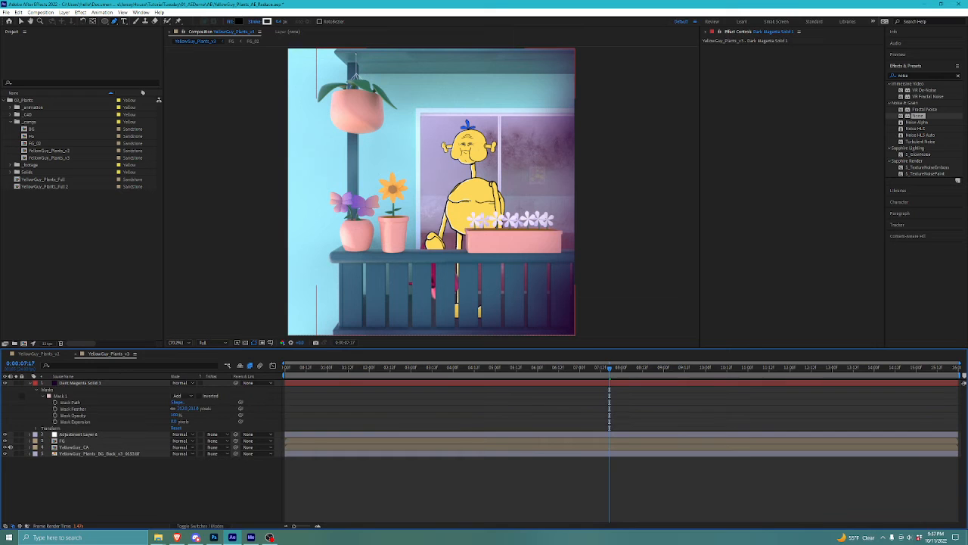
click(36, 428)
click(60, 460)
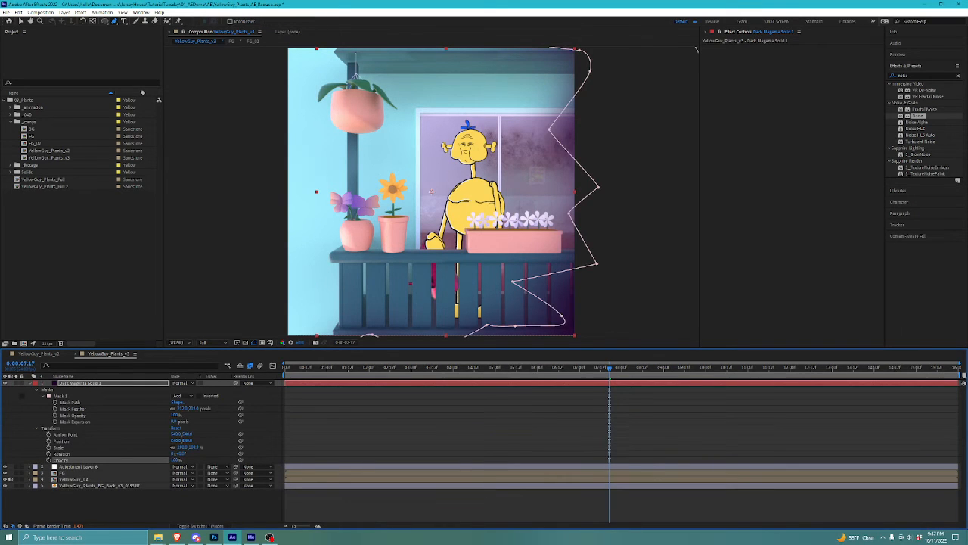
drag(175, 460, 159, 460)
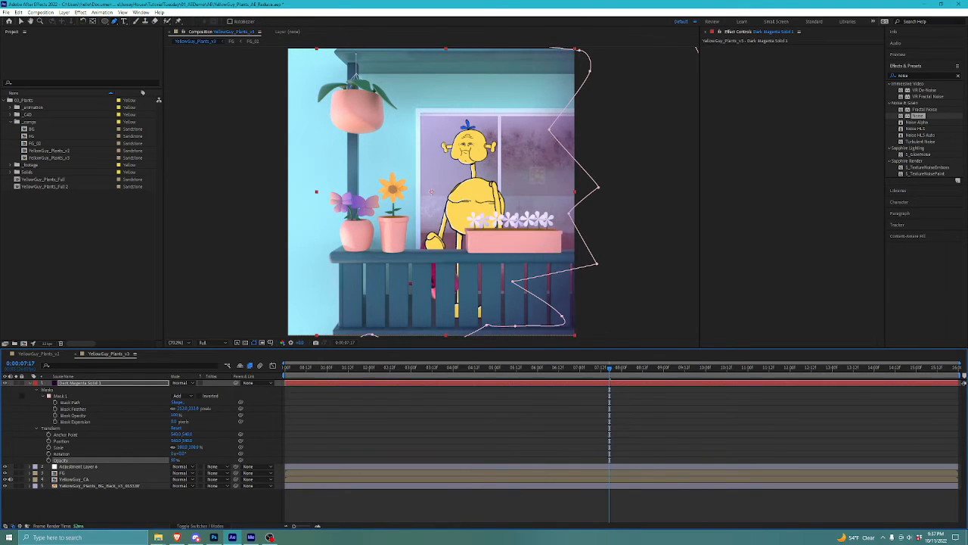
key(ctrl+shift+a)
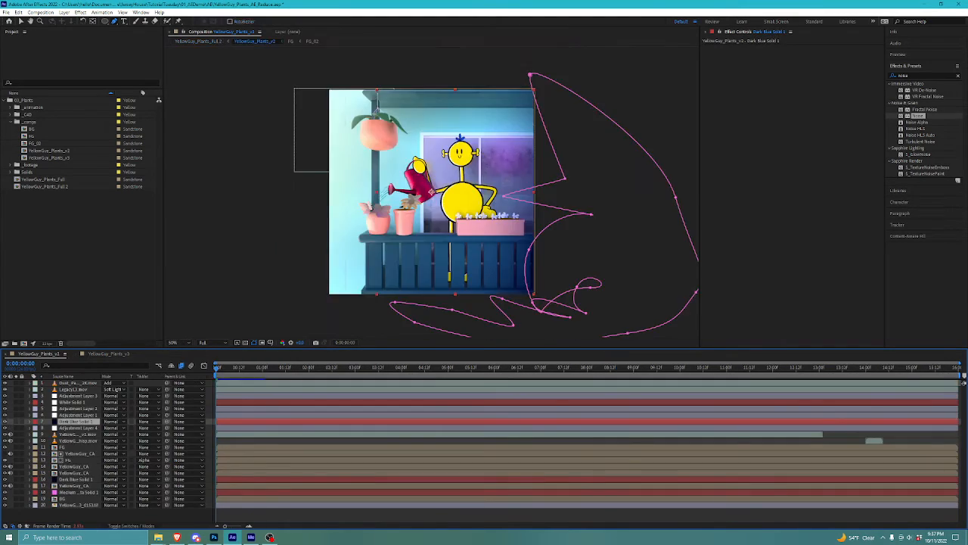
Step: Check the finished composition's Lumetri adjustment layer, then add an adjustment layer to YellowGuy_Plants_v3 and apply Lumetri Color to it
click(78, 415)
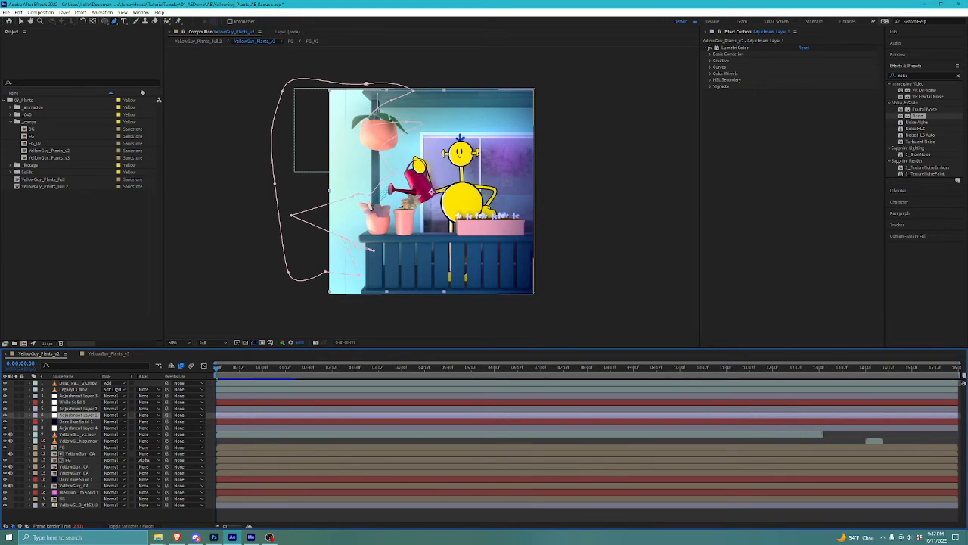
click(109, 354)
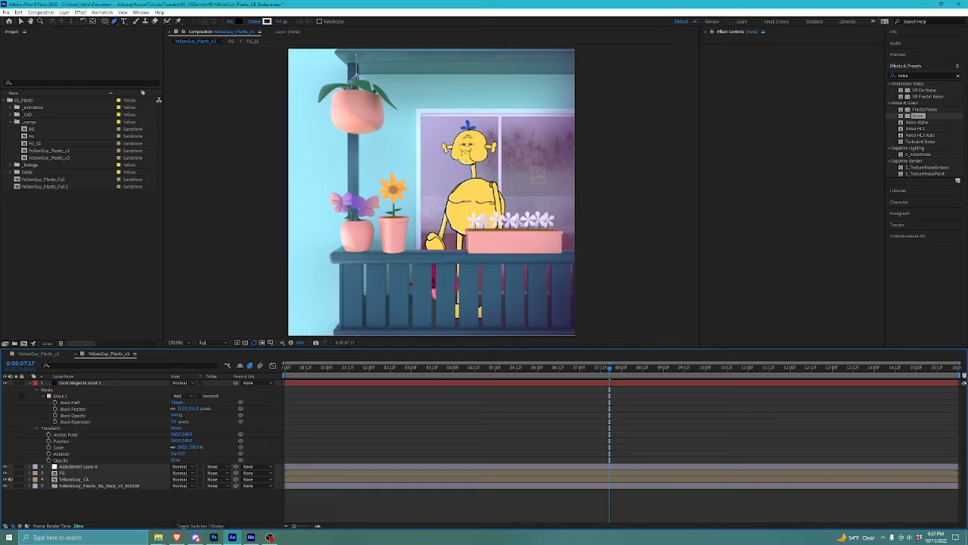
right_click(636, 418)
mouse_move(681, 422)
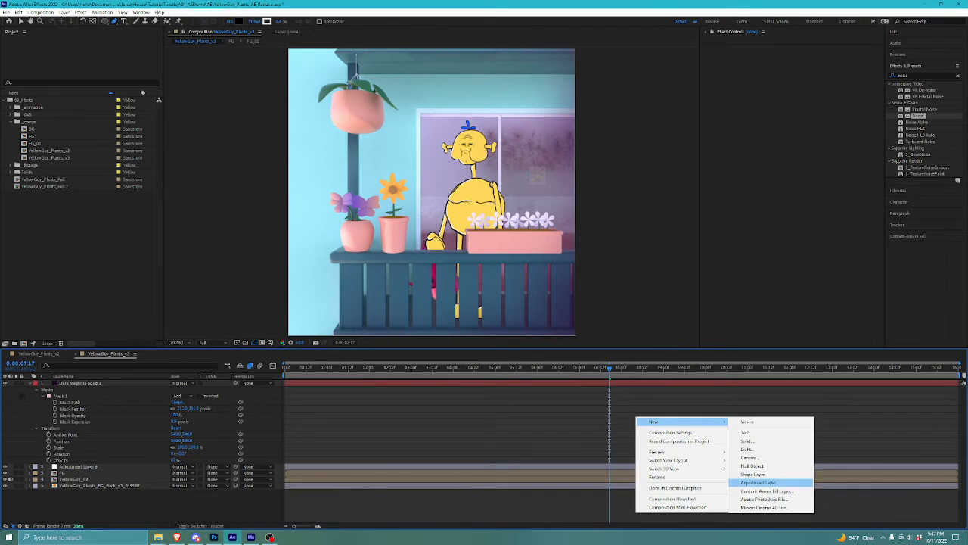
click(758, 482)
click(903, 76)
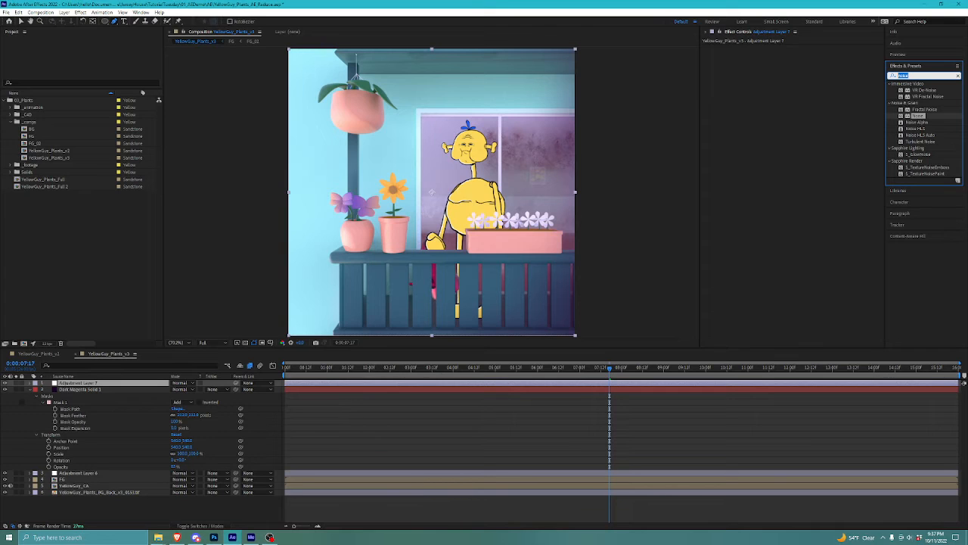
text(lumetri)
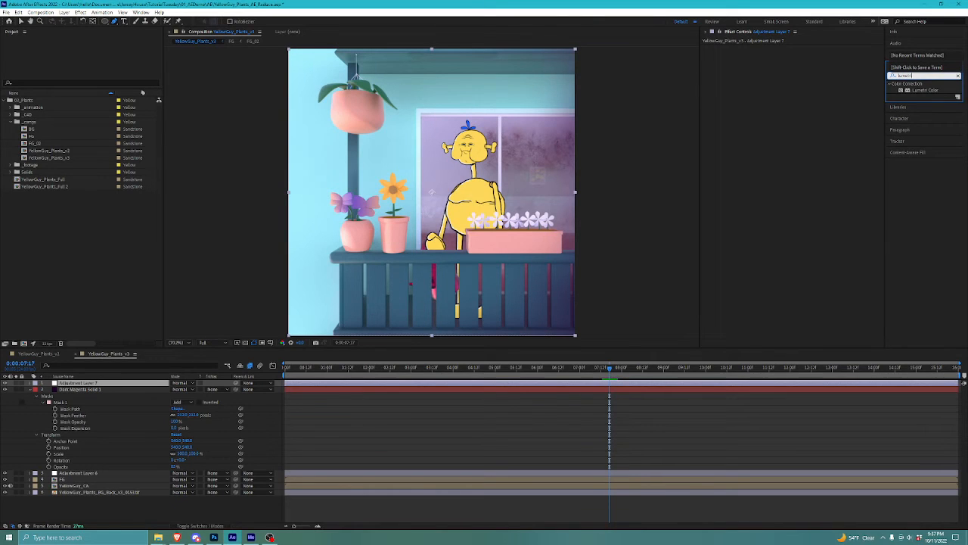
drag(926, 90, 621, 383)
Step: Raise the Lumetri Color Temperature in Basic Correction to warm the scene
key(v)
click(710, 54)
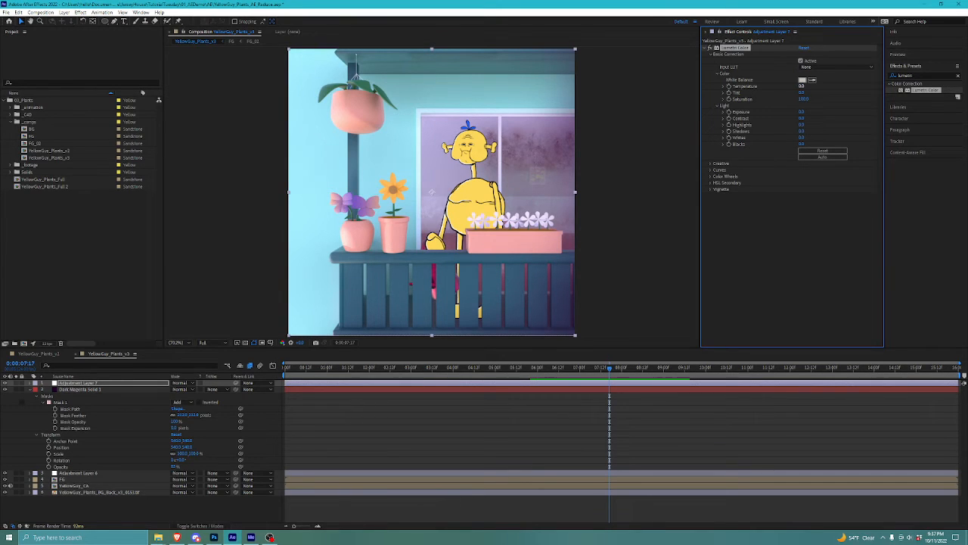
drag(802, 86, 813, 86)
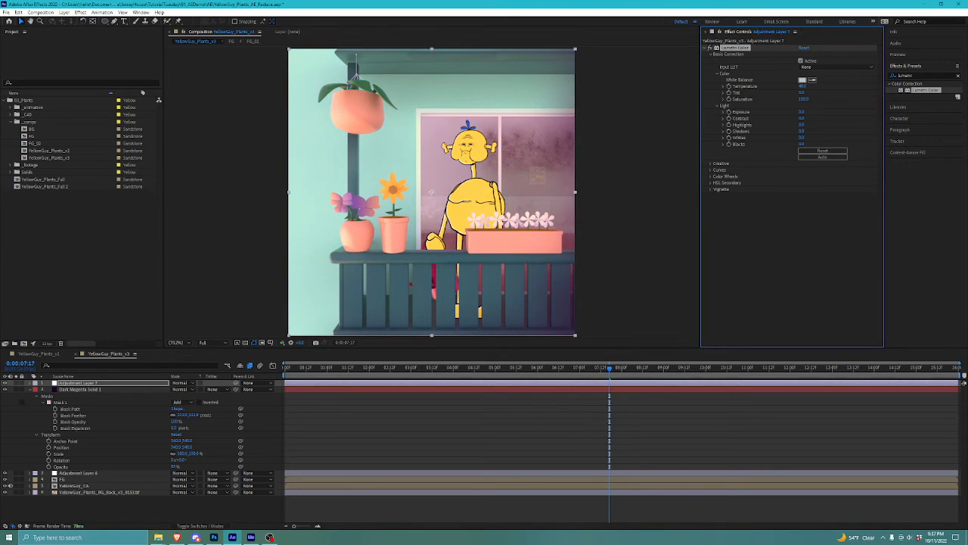
Step: Start a Pen mask on the Lumetri adjustment layer, with an irregular inner edge along the artwork's left side and across its upper edge
click(114, 21)
drag(431, 193, 452, 226)
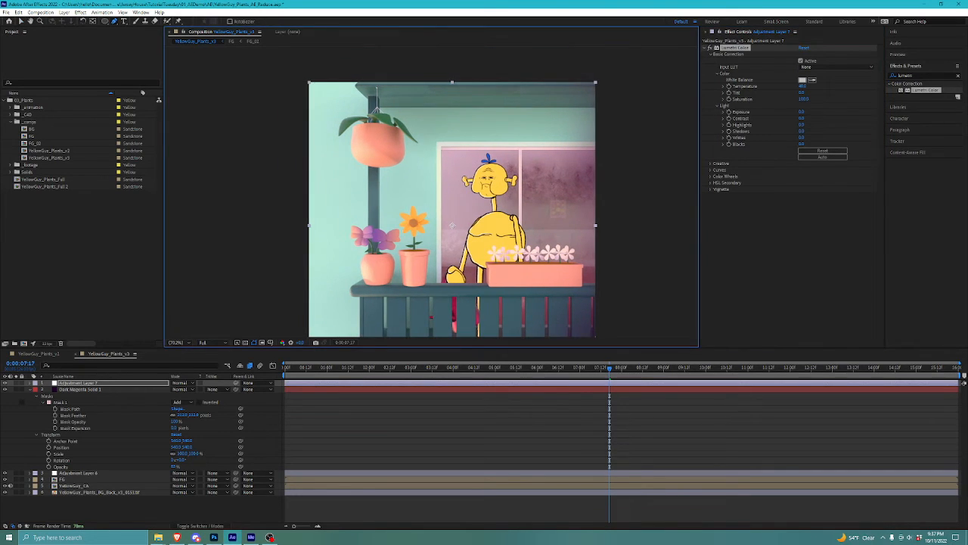
scroll(452, 224, down, 2)
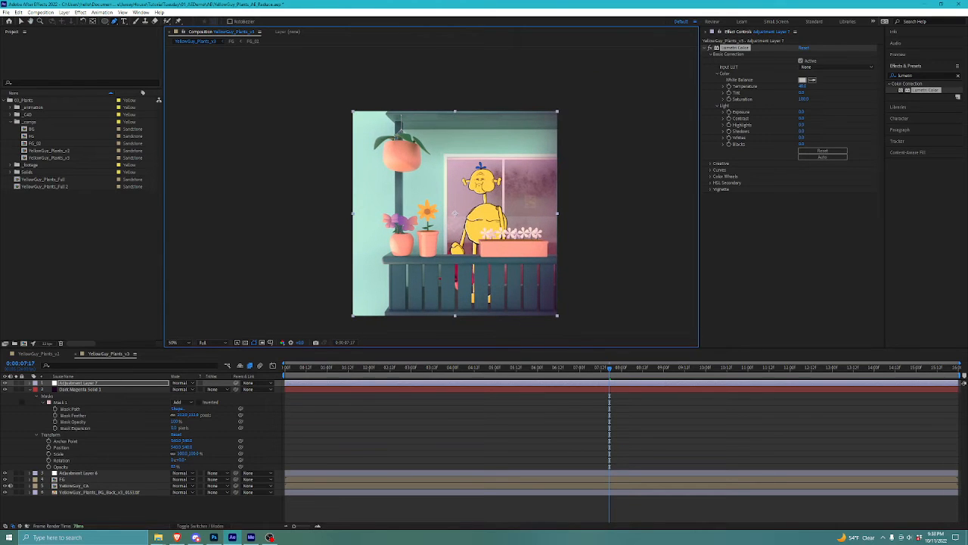
click(333, 288)
click(348, 260)
click(344, 225)
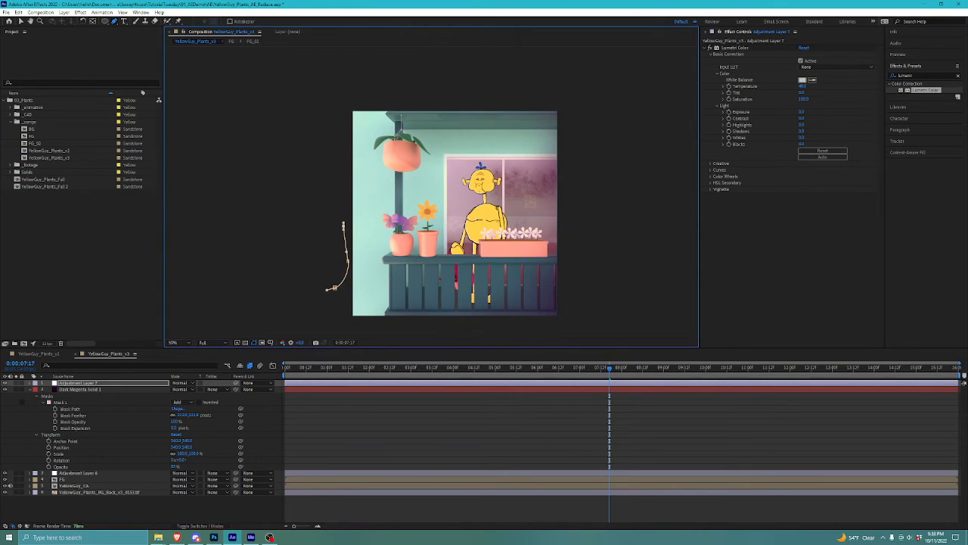
click(348, 175)
drag(399, 121, 491, 111)
Step: Continue the mask path outside the frame, above and left of the artwork, and close it at its starting point
drag(519, 97, 486, 88)
drag(425, 80, 404, 79)
drag(332, 77, 317, 81)
drag(278, 109, 250, 165)
drag(221, 221, 265, 264)
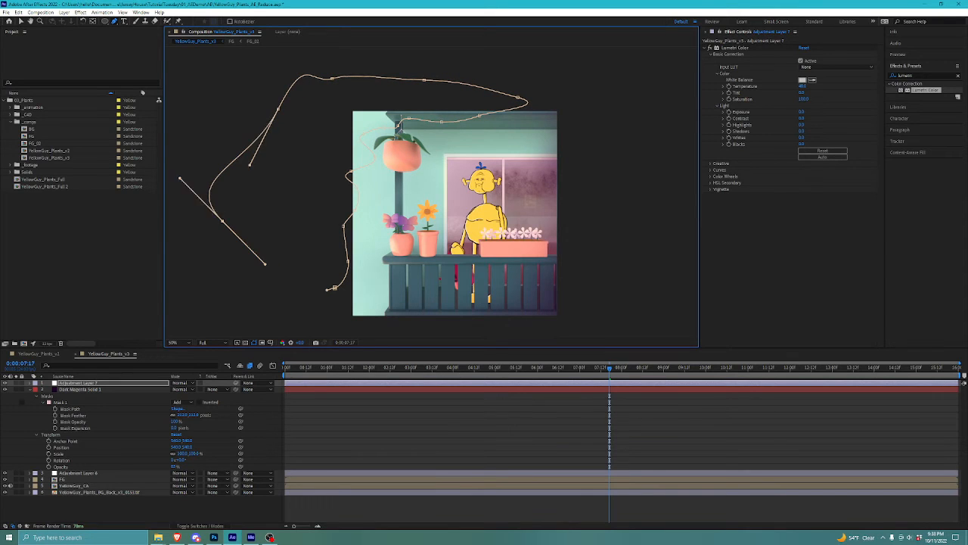
drag(316, 289, 317, 295)
click(334, 288)
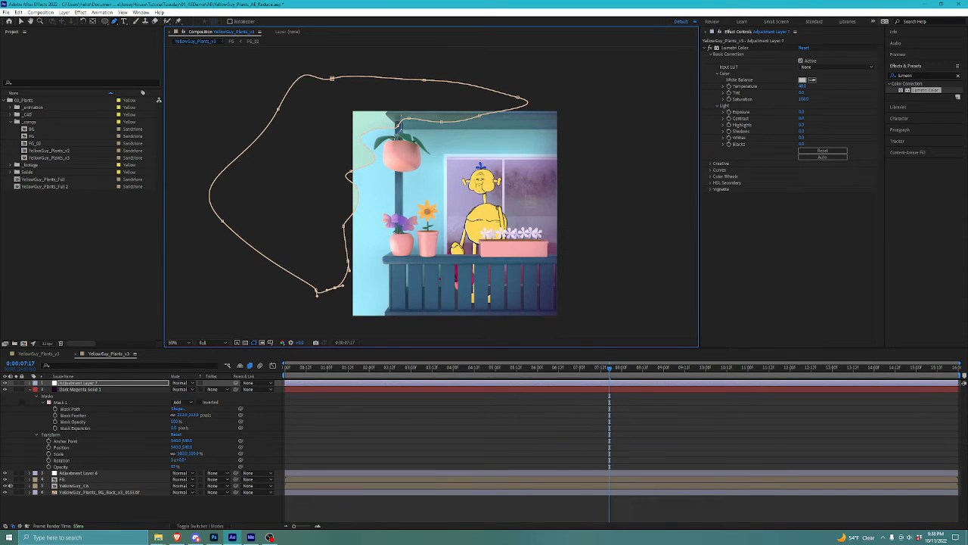
Step: Raise the adjustment layer's Mask Feather to blend the warm light into the scene's left edge
click(79, 383)
key(f)
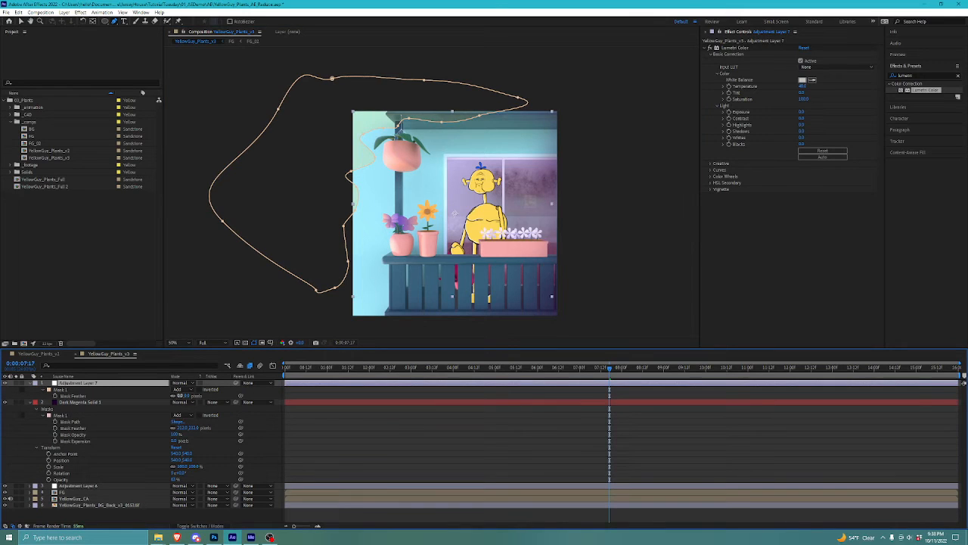
drag(181, 395, 205, 395)
click(204, 515)
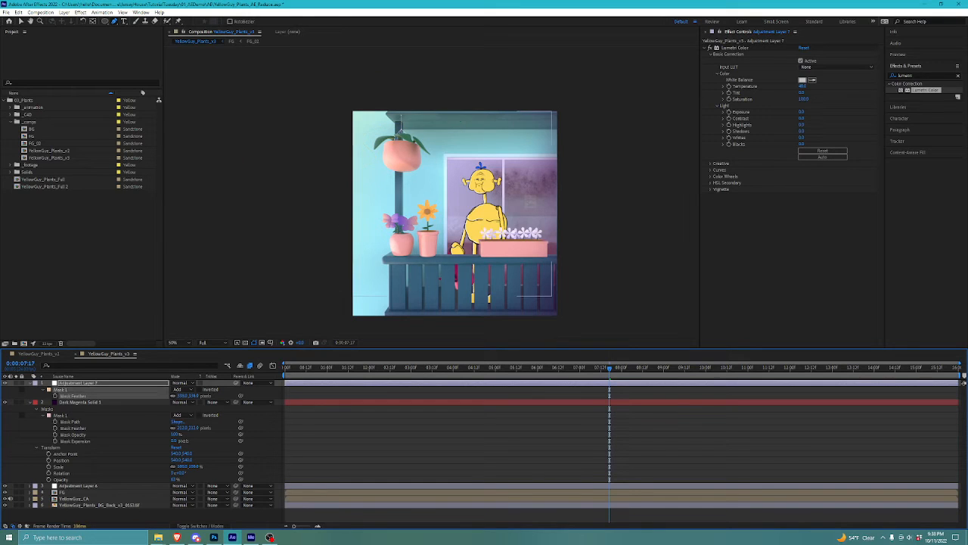
Step: Increase the Lumetri Color Exposure on the masked adjustment layer to brighten the light at the upper-left corner
click(79, 383)
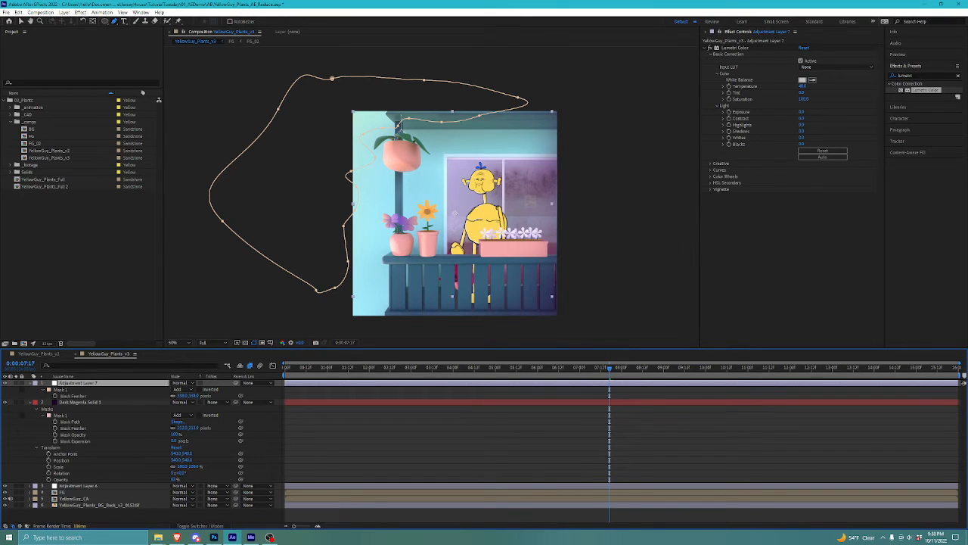
click(711, 48)
drag(802, 112, 820, 112)
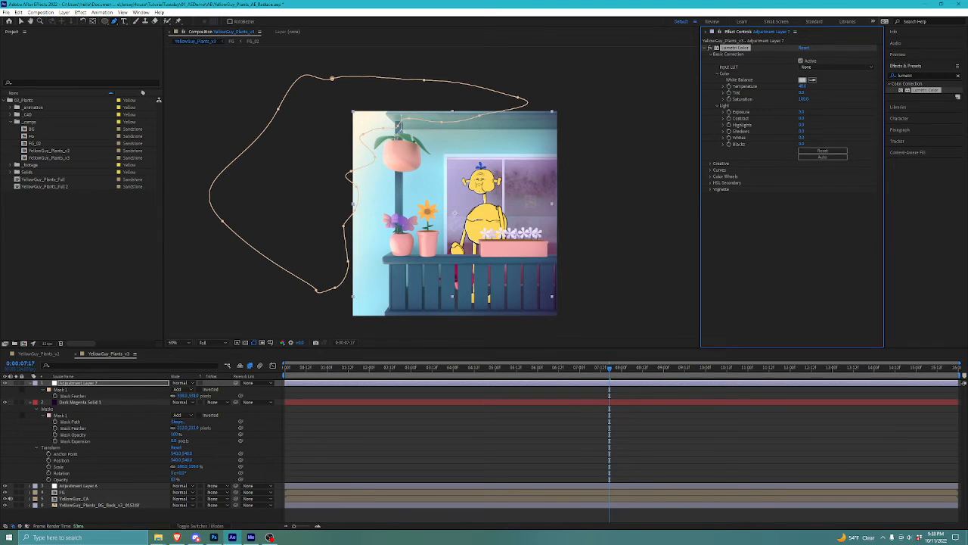
Step: Raise the Lumetri adjustment layer's Mask Feather further for a softer, wider light falloff
click(180, 343)
click(186, 358)
click(204, 515)
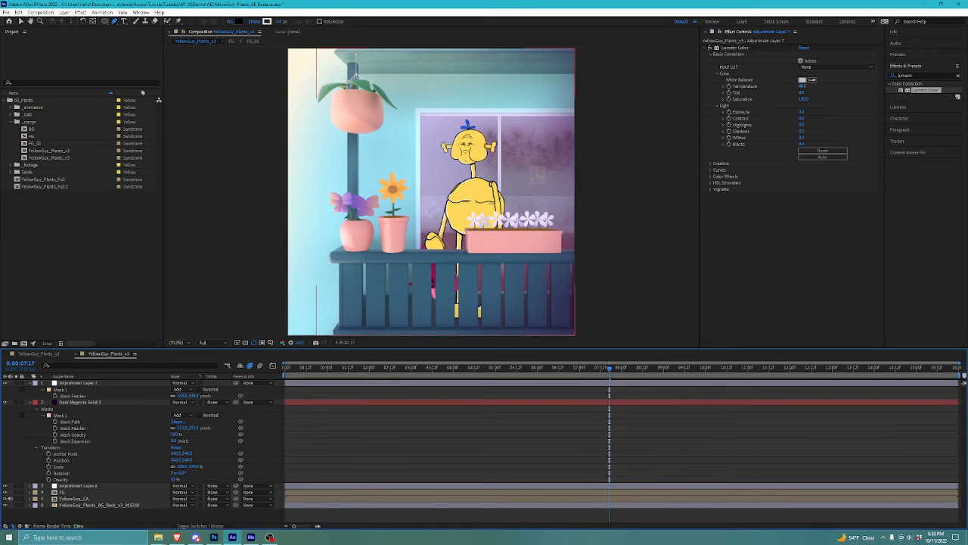
drag(184, 396, 250, 395)
click(204, 515)
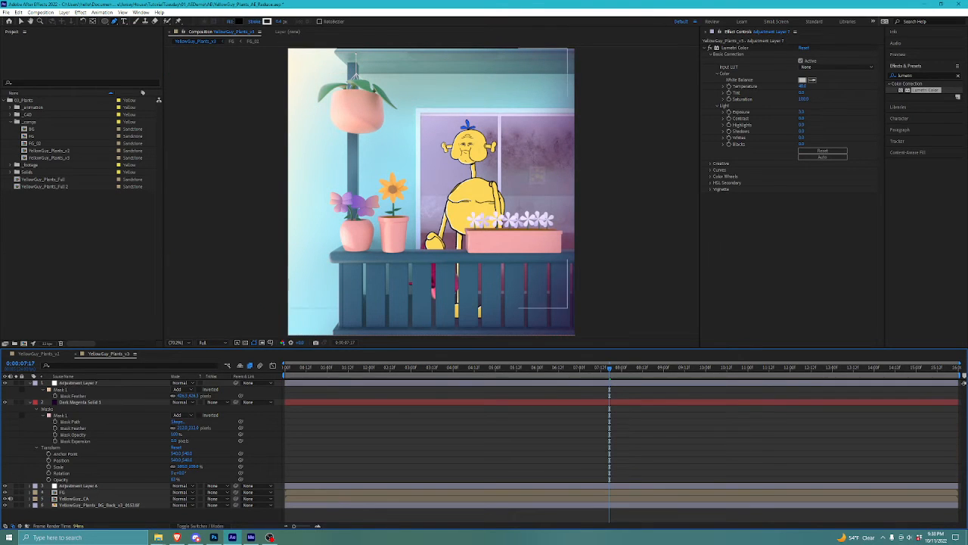
Step: Reshape the light mask near the artwork's upper-left corner by moving two of its points upward
click(78, 383)
drag(320, 113, 296, 45)
drag(349, 72, 352, 60)
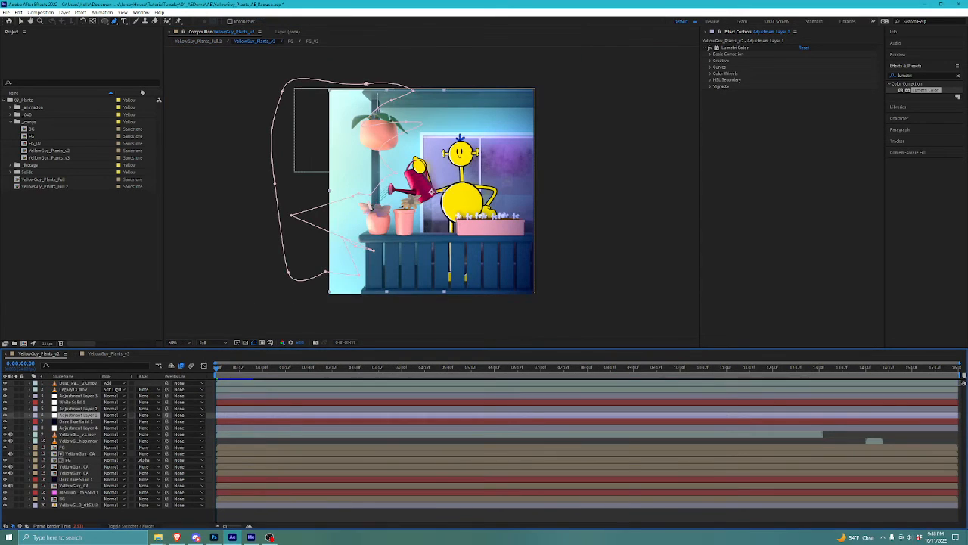
Step: Check the finished composition's upper adjustment layers, then add another adjustment layer to YellowGuy_Plants_v3 and apply Levels to it
key(ctrl+Up)
key(ctrl+Up)
key(ctrl+Up)
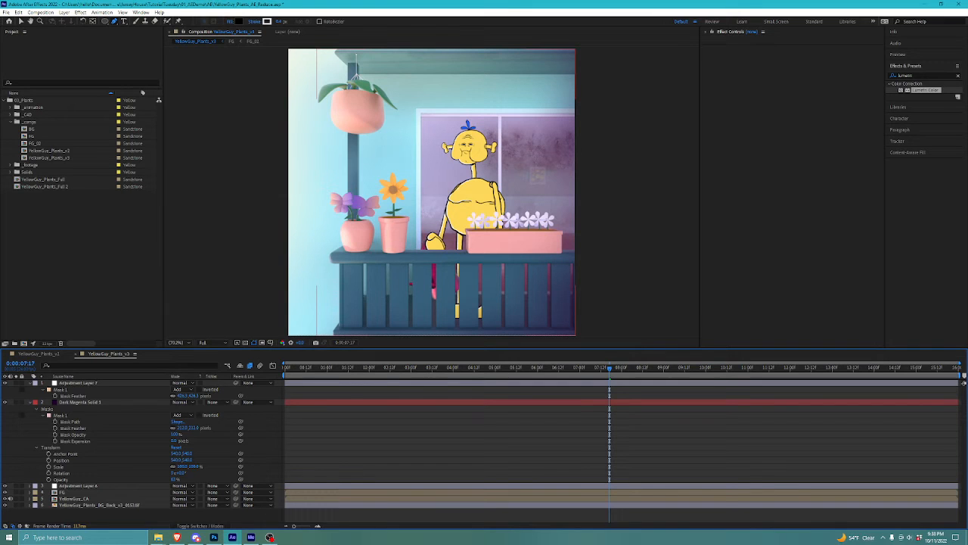
right_click(417, 429)
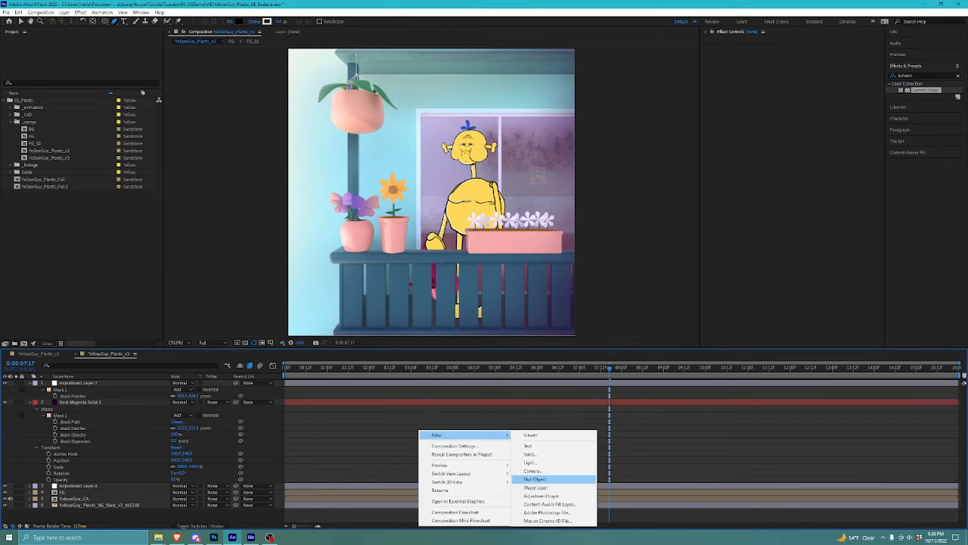
click(552, 488)
click(924, 76)
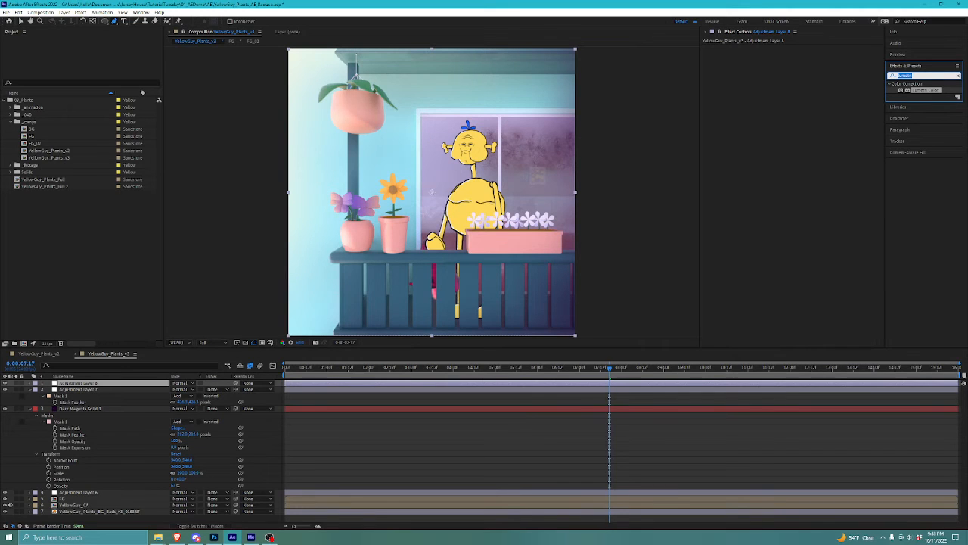
text(levels)
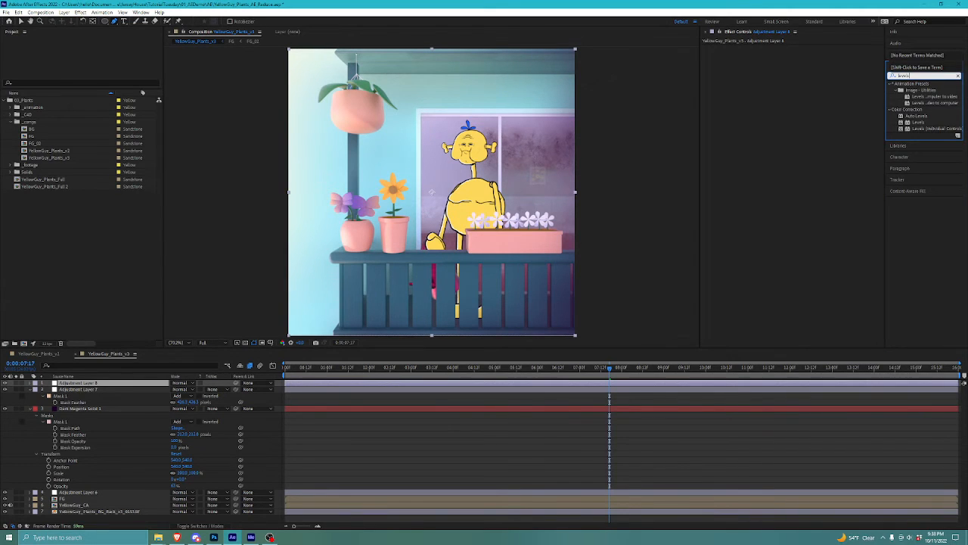
drag(919, 121, 652, 383)
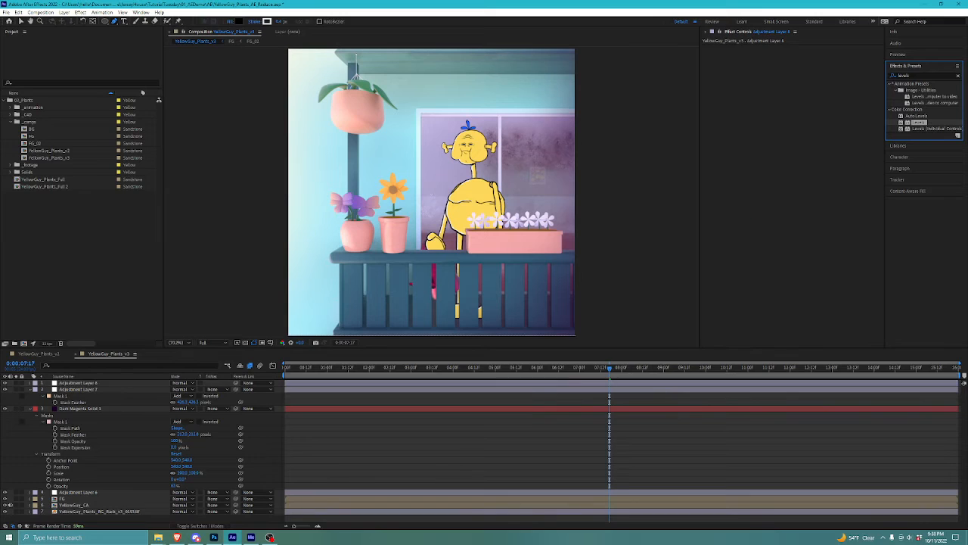
key(v)
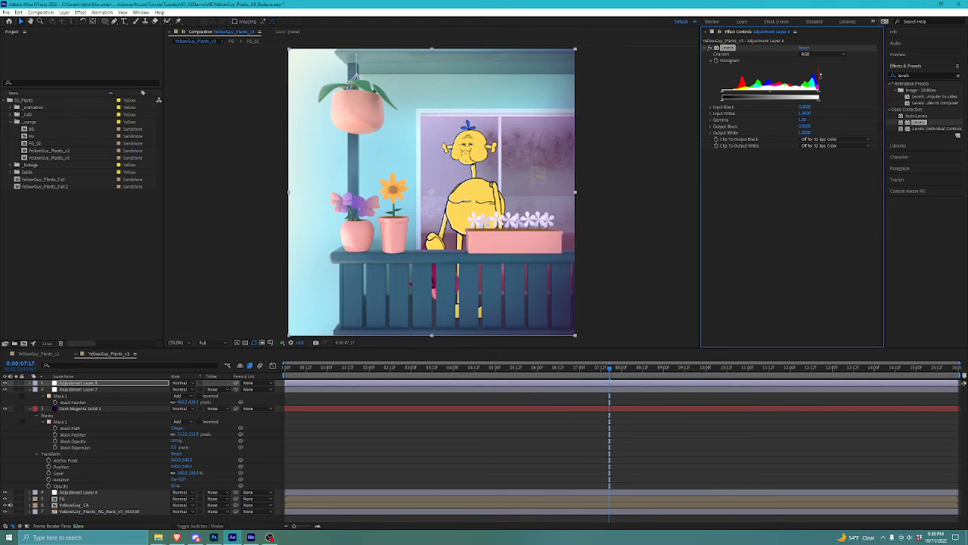
Step: Lower the Levels Input White and slightly raise Input Black for more contrast, and compare the scene with the adjustment layer off and on
drag(805, 114, 808, 92)
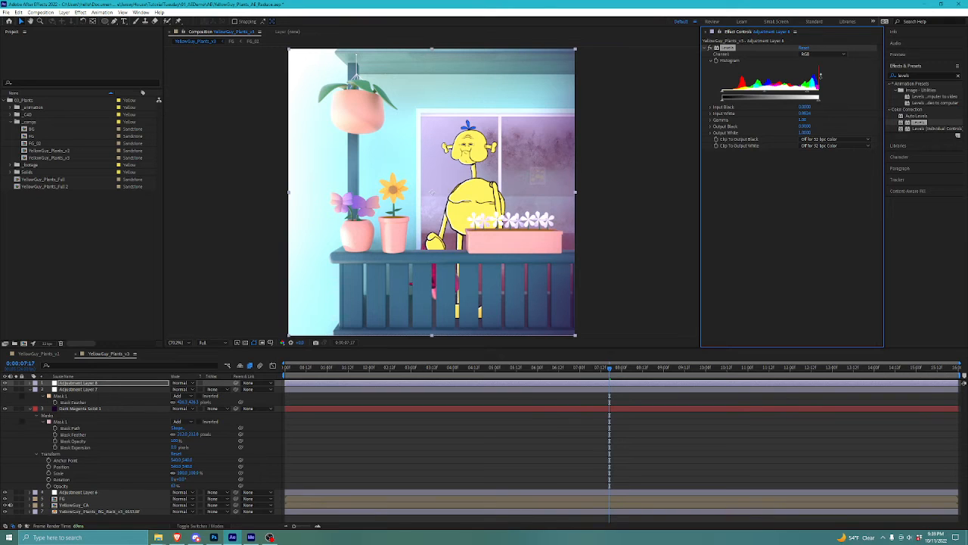
drag(722, 91, 728, 92)
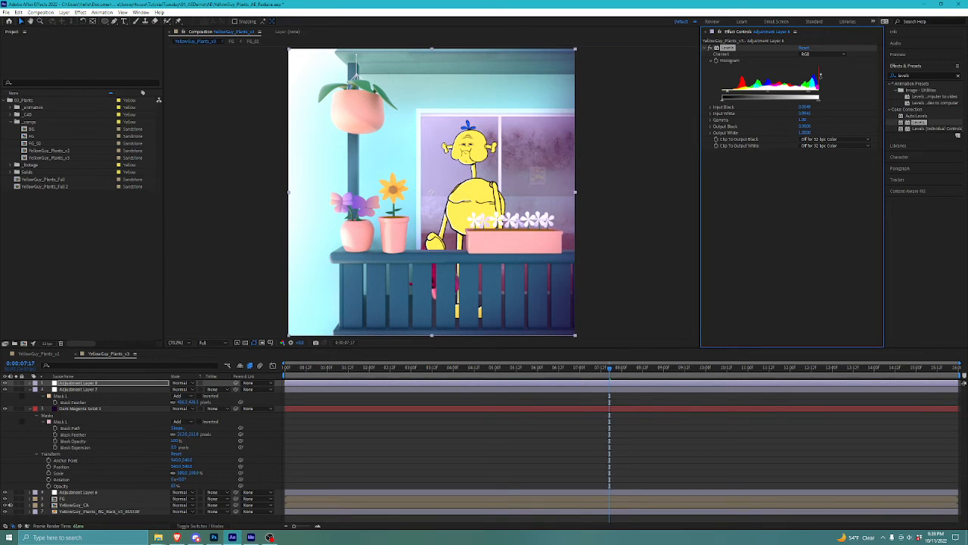
click(5, 382)
click(5, 383)
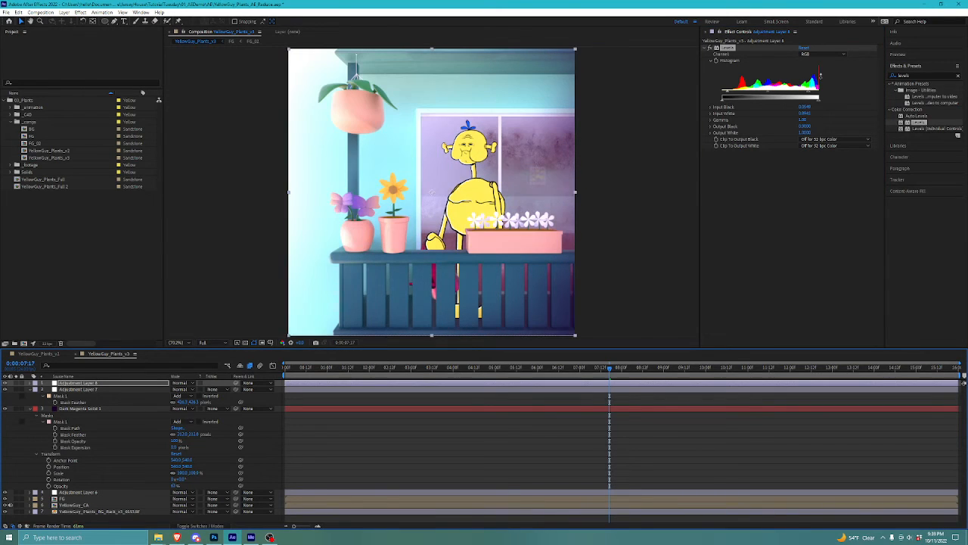
key(ctrl+shift+a)
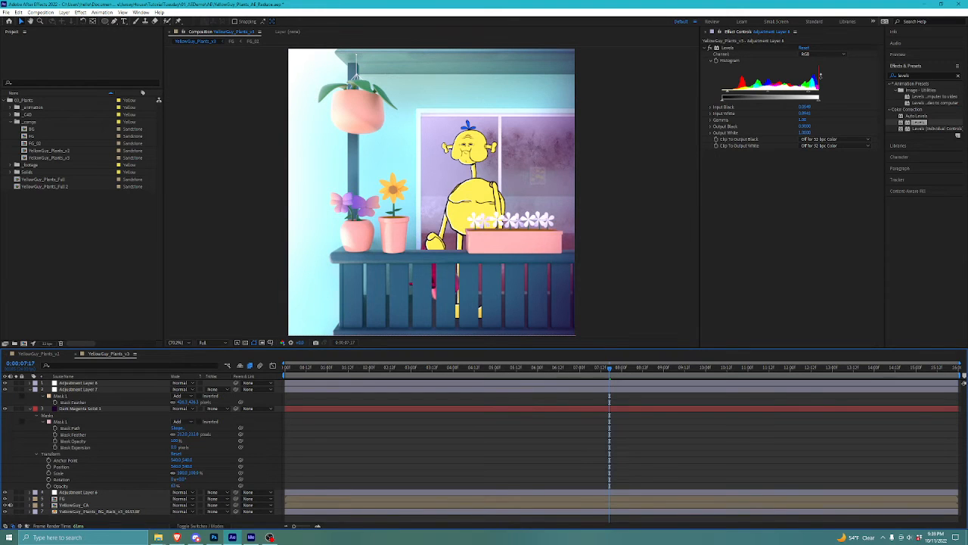
Step: Examine the overlay layers at the top of the finished composition's layer stack
click(963, 384)
click(38, 354)
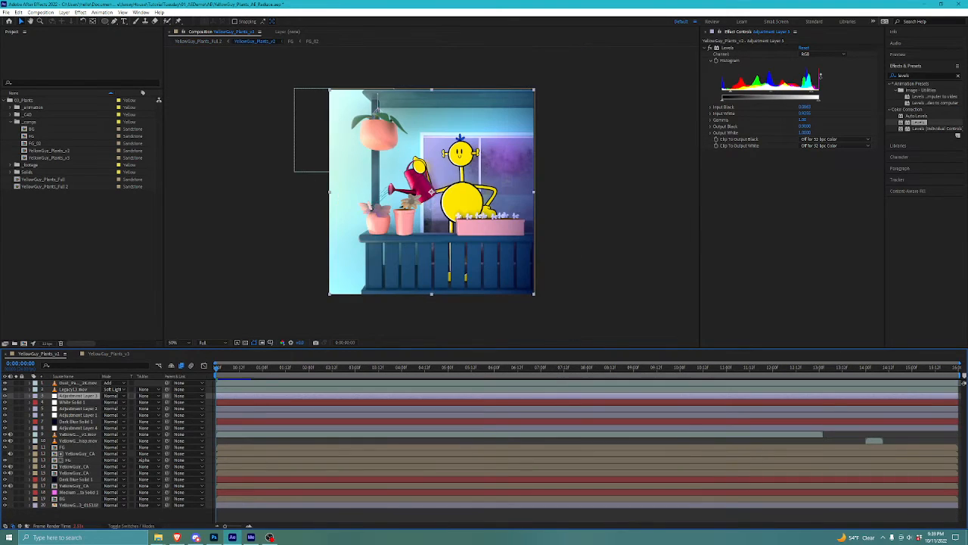
click(74, 389)
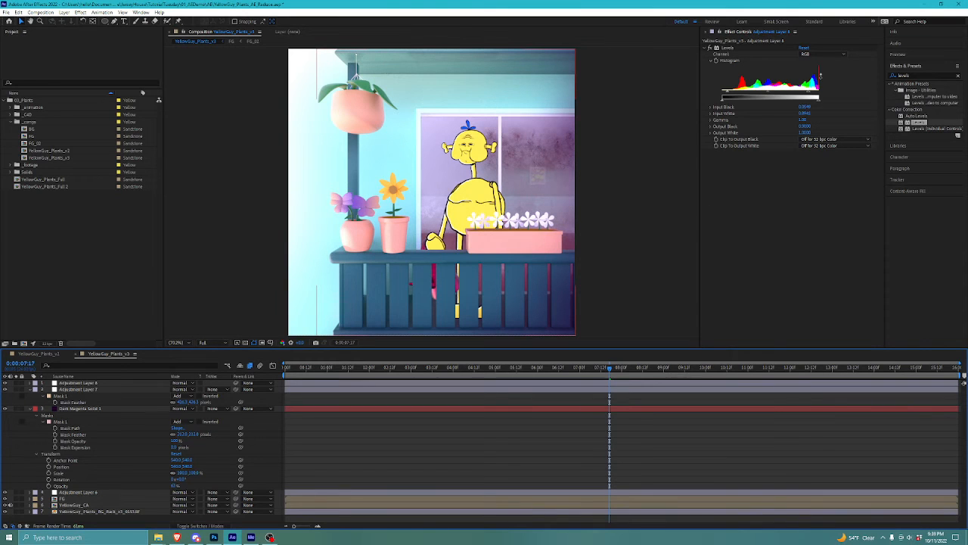
Step: Place Dust_Particles_14_1024_2K.mov from the _footage folder above all layers and scale it down to about 45%
double_click(32, 165)
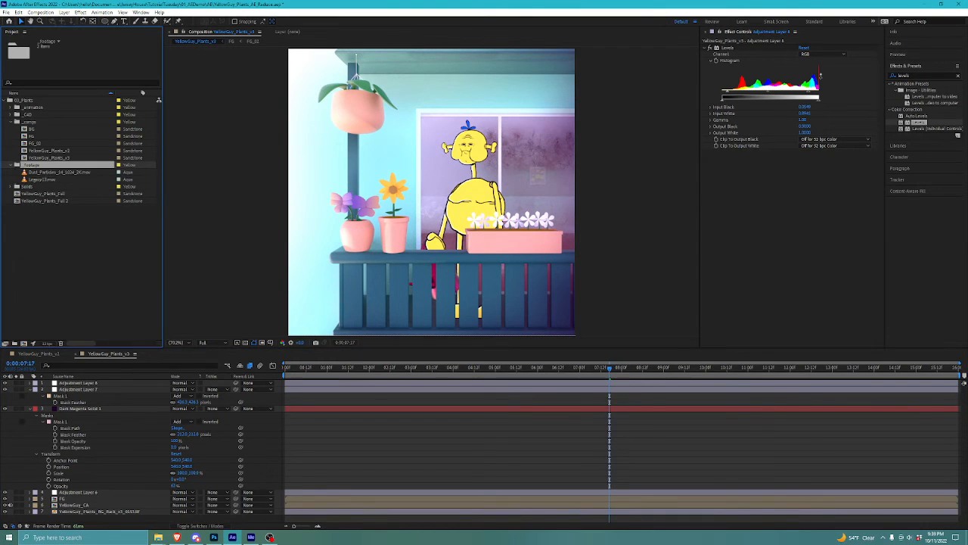
click(61, 173)
click(43, 180)
click(60, 173)
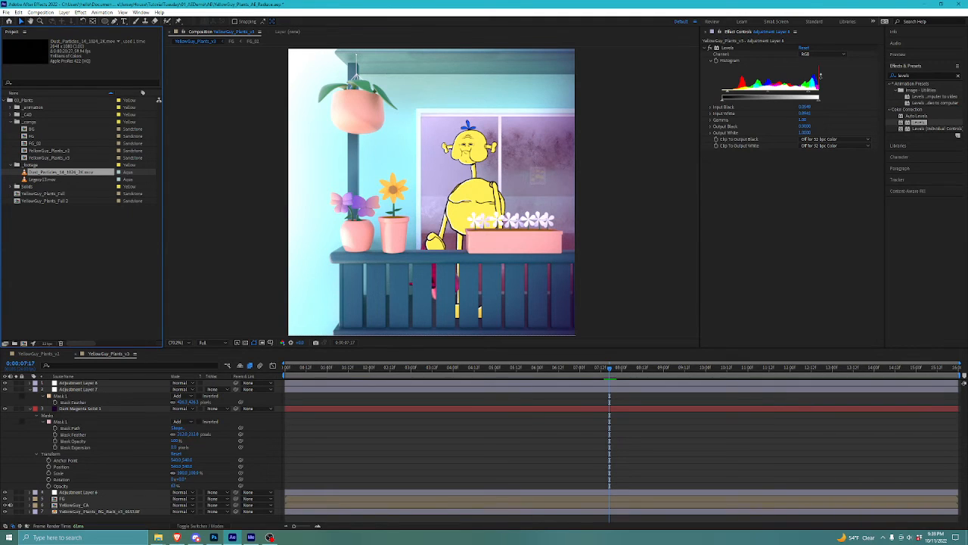
drag(60, 173, 95, 381)
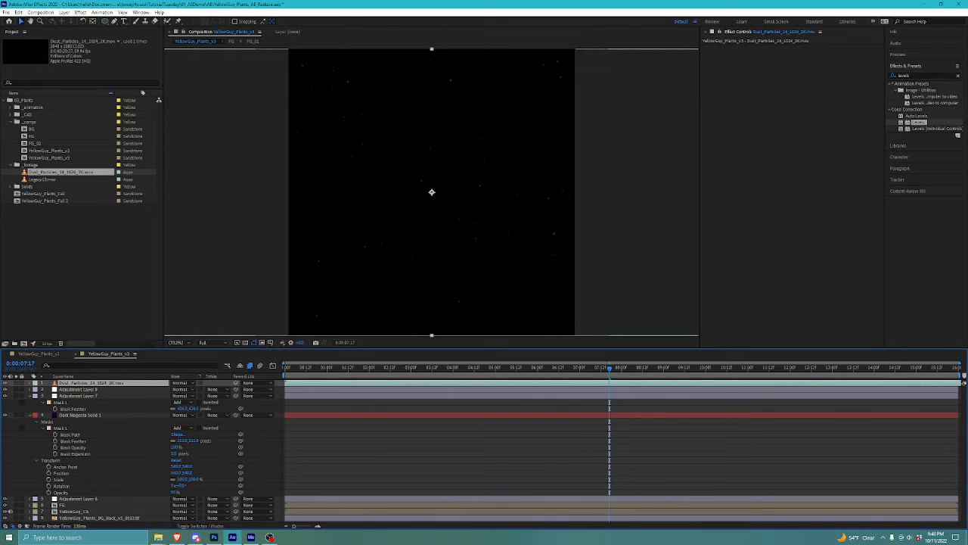
key(s)
drag(183, 389, 162, 389)
mouse_move(554, 249)
mouse_down()
mouse_move(510, 214)
mouse_move(497, 187)
mouse_move(548, 246)
mouse_up()
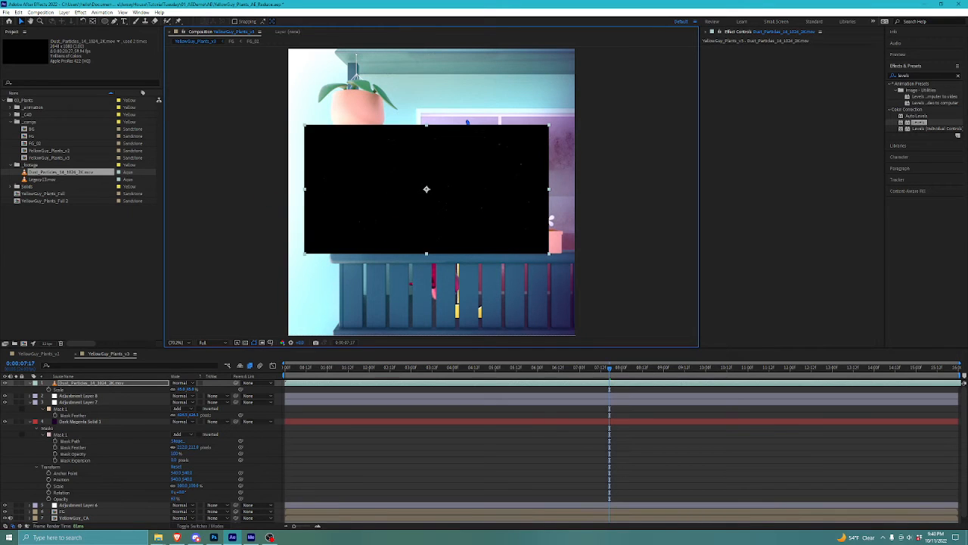
Step: Import Dust_Particles_14_1024_2K from the Assets Footage folder into the project
click(75, 254)
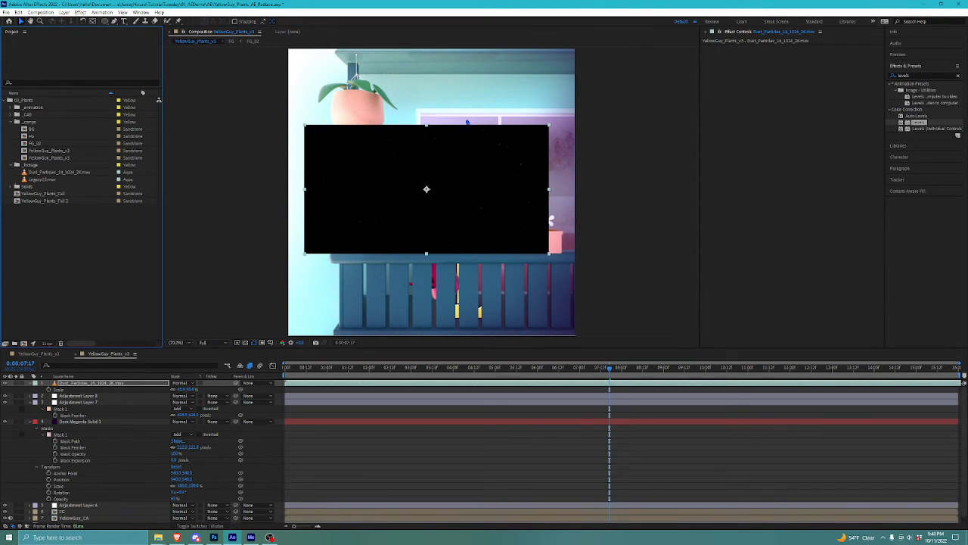
click(6, 13)
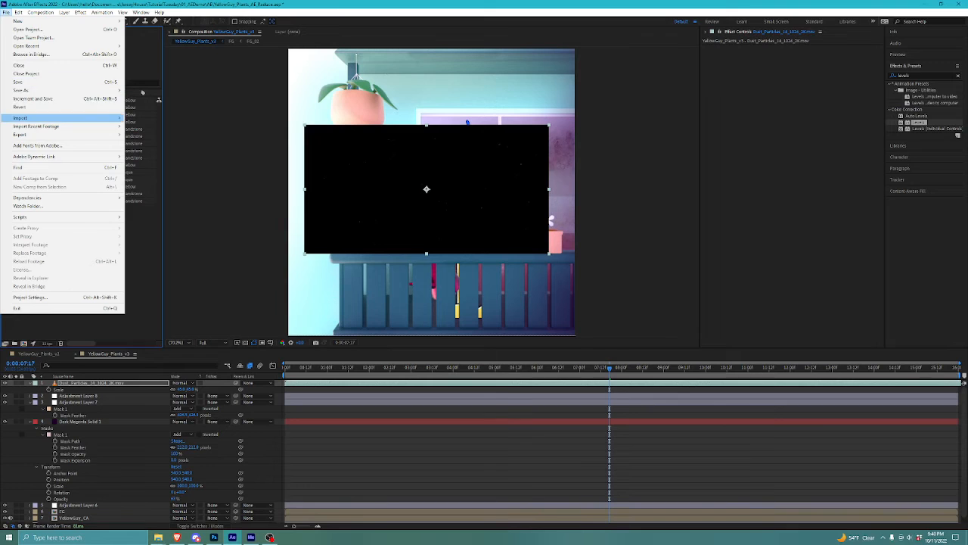
mouse_move(40, 13)
click(6, 13)
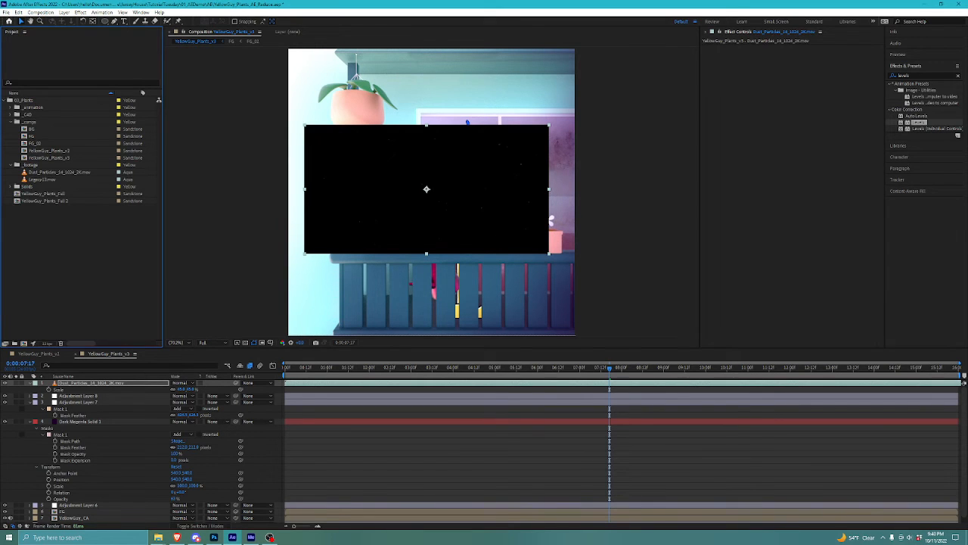
click(6, 13)
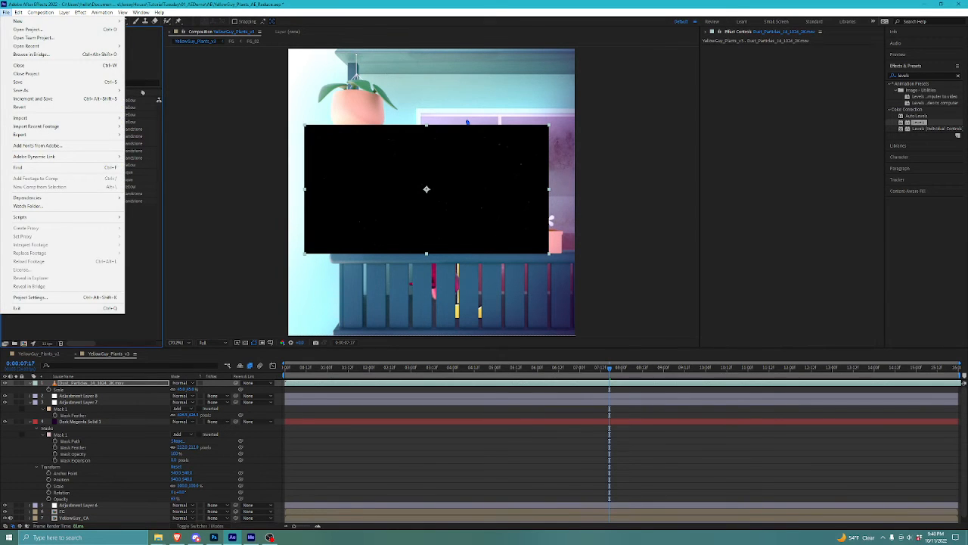
mouse_move(23, 118)
click(141, 118)
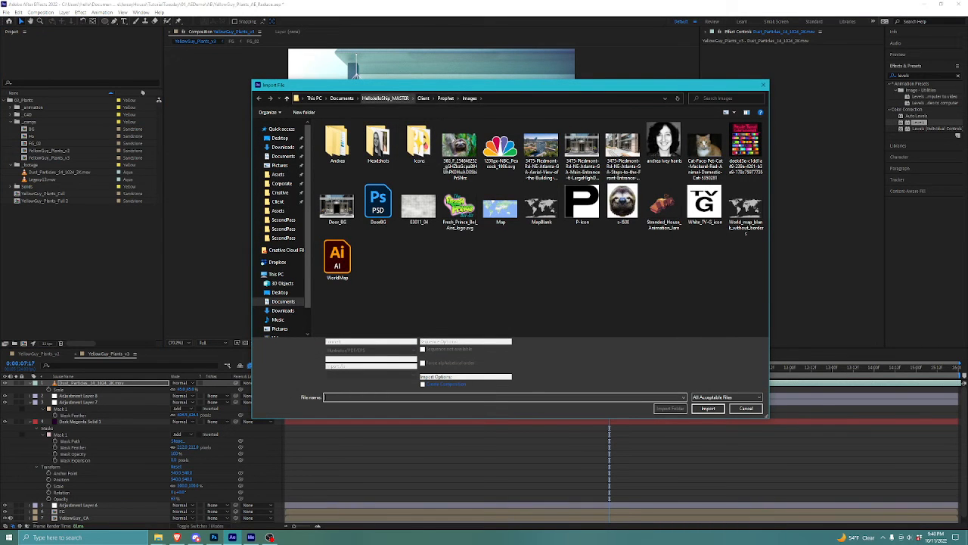
click(385, 98)
double_click(337, 142)
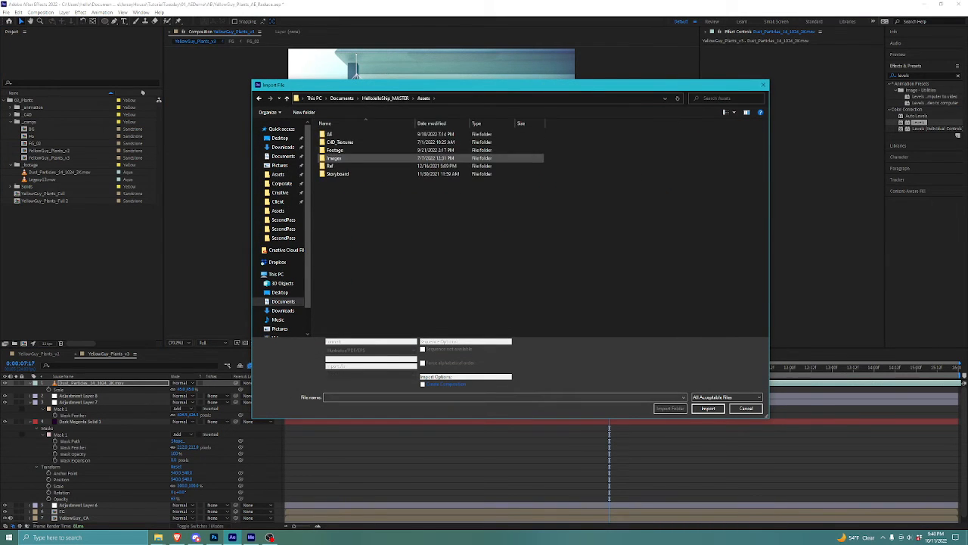
double_click(460, 149)
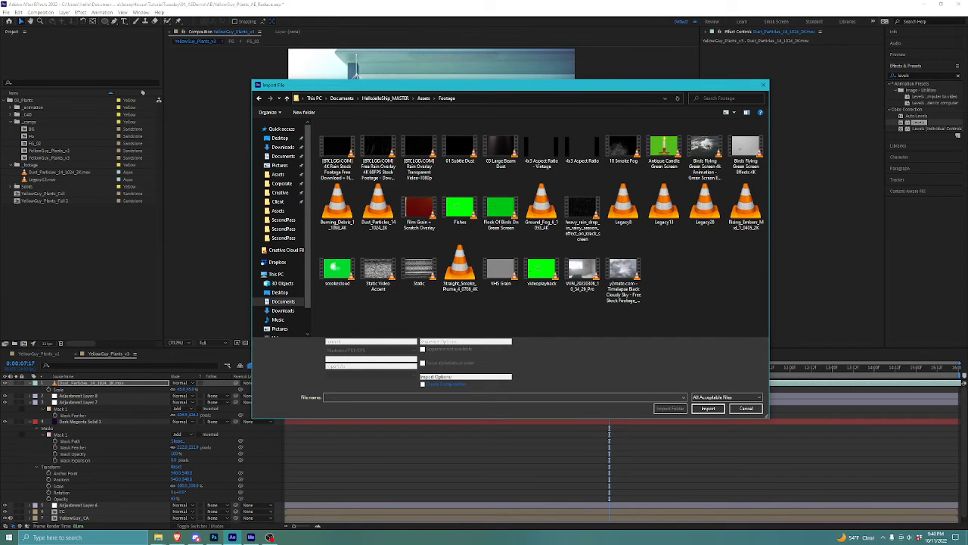
click(379, 205)
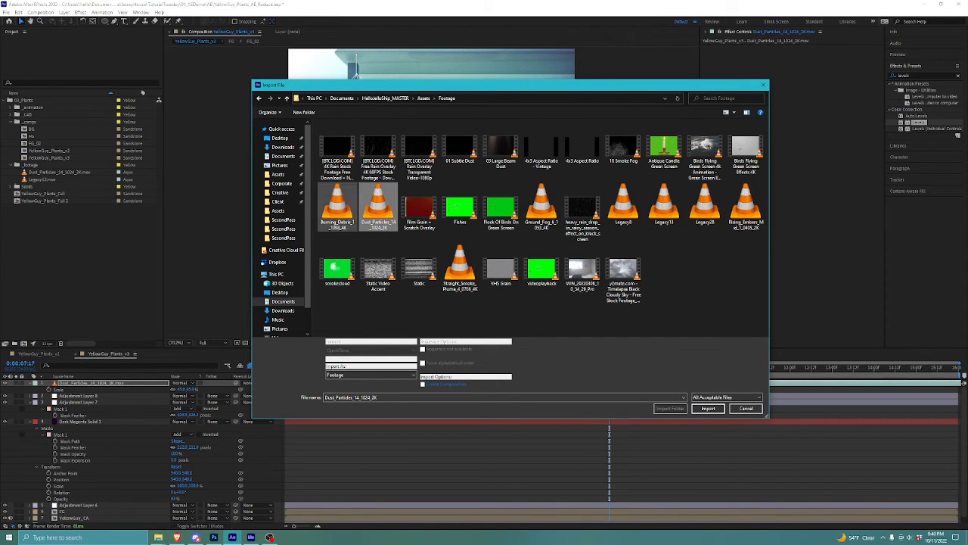
click(708, 408)
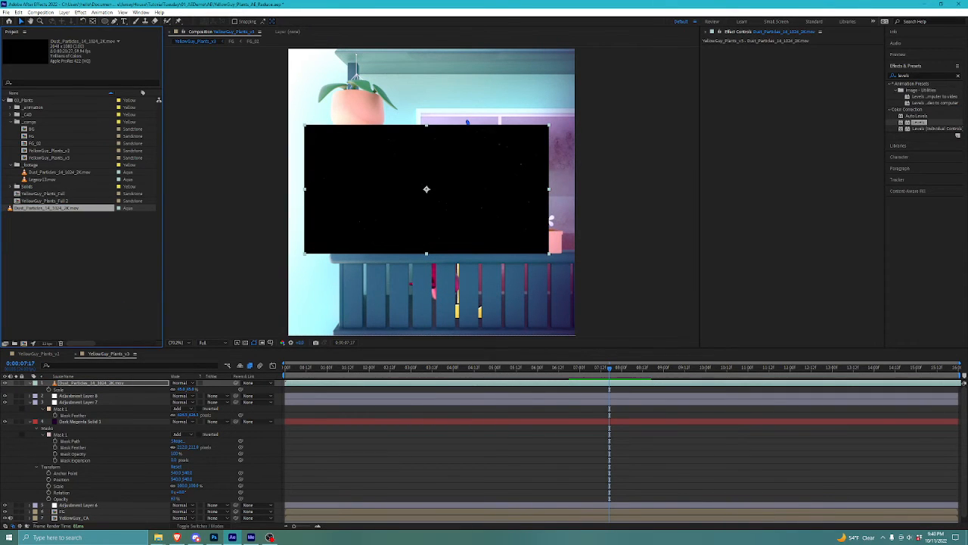
Step: Delete the existing dust layer and place the newly imported dust clip at the top of YellowGuy_Plants_v3
key(Delete)
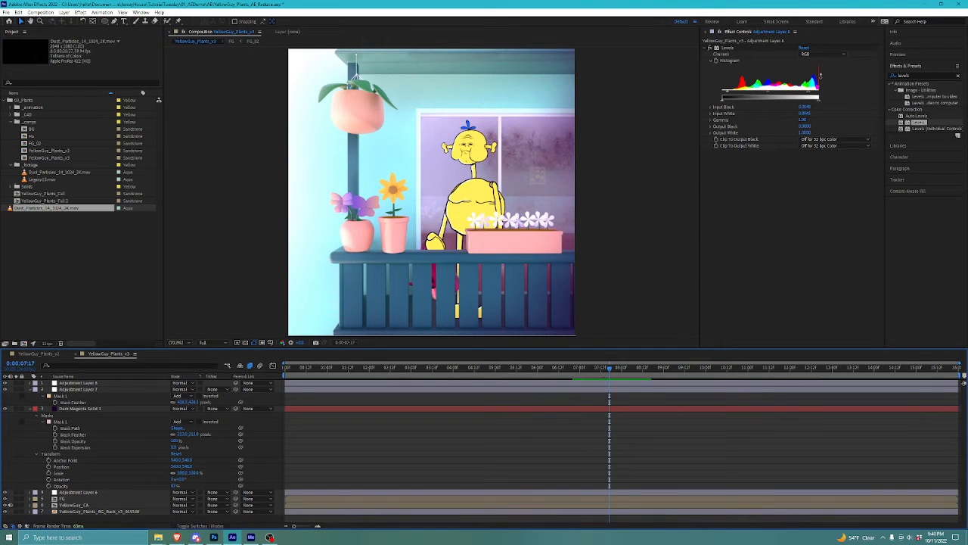
key(Return)
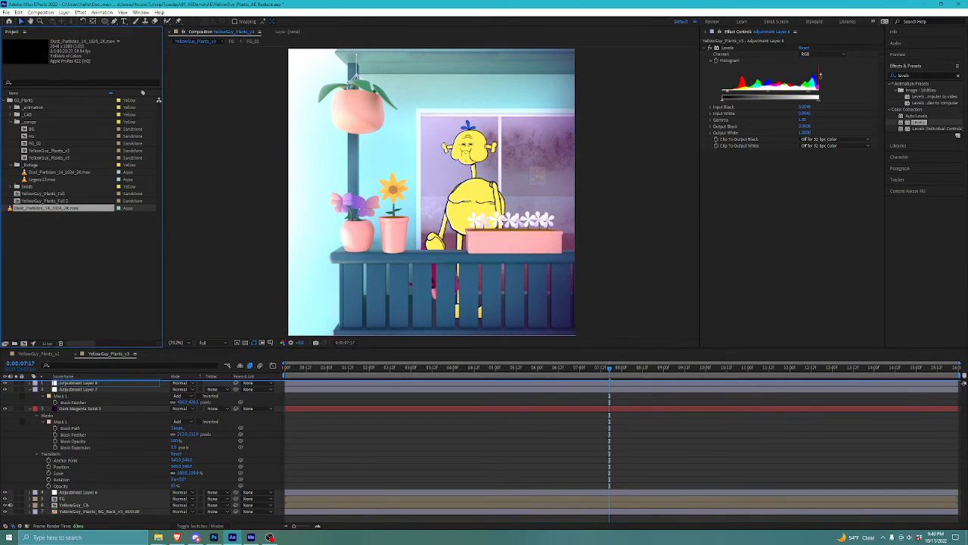
drag(46, 208, 94, 382)
key(ctrl+shift+a)
click(92, 383)
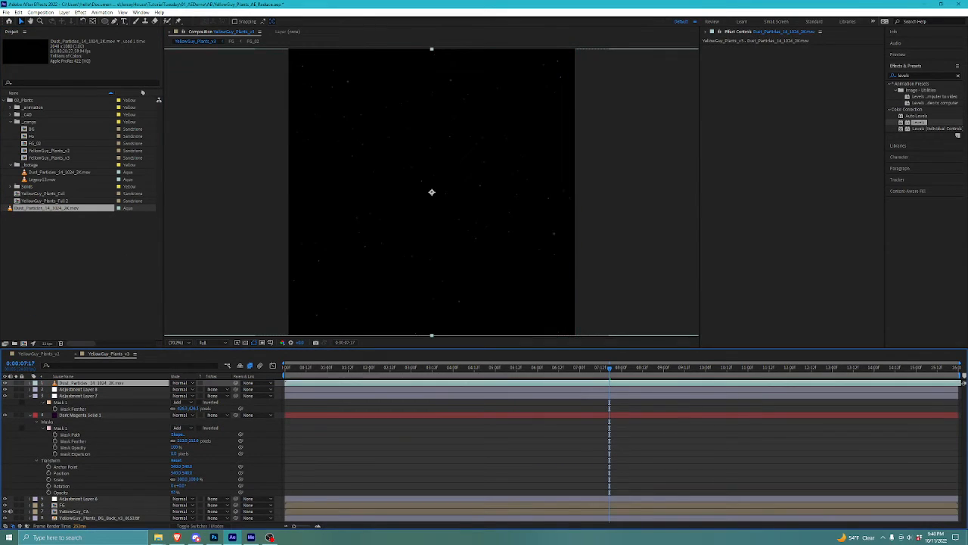
Step: Scale the dust clip to about 45% and position it over the hanging plant, partly past the artwork's left edge
scroll(432, 192, down, 1)
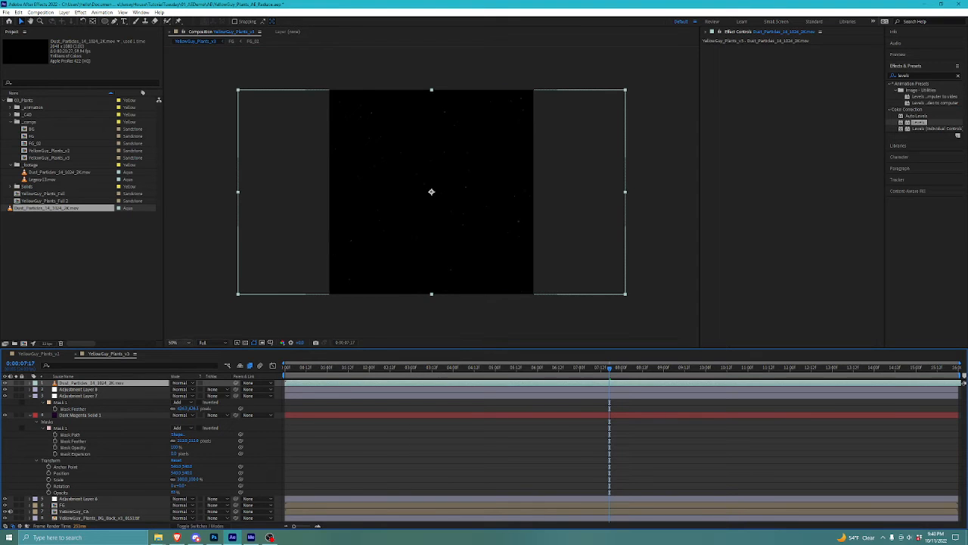
click(180, 343)
click(178, 350)
key(s)
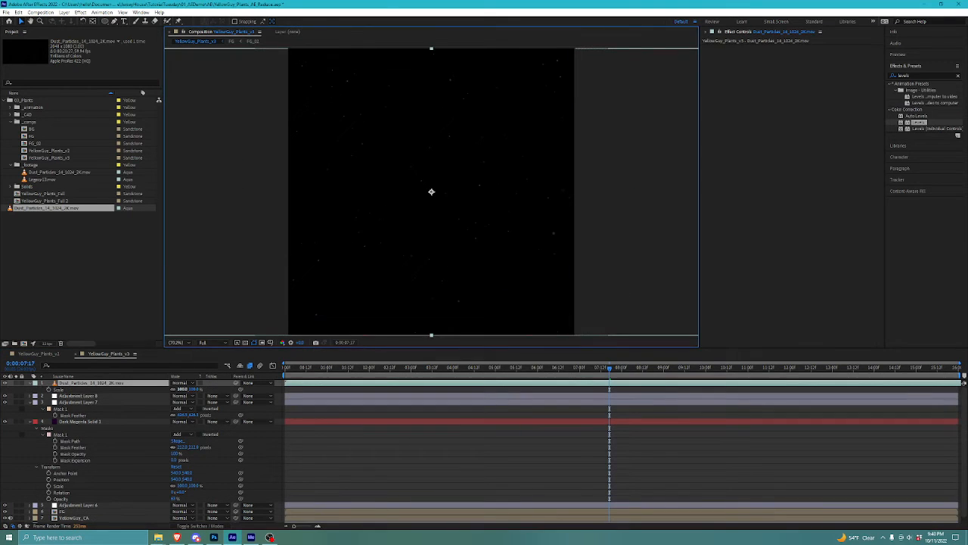
drag(183, 390, 160, 390)
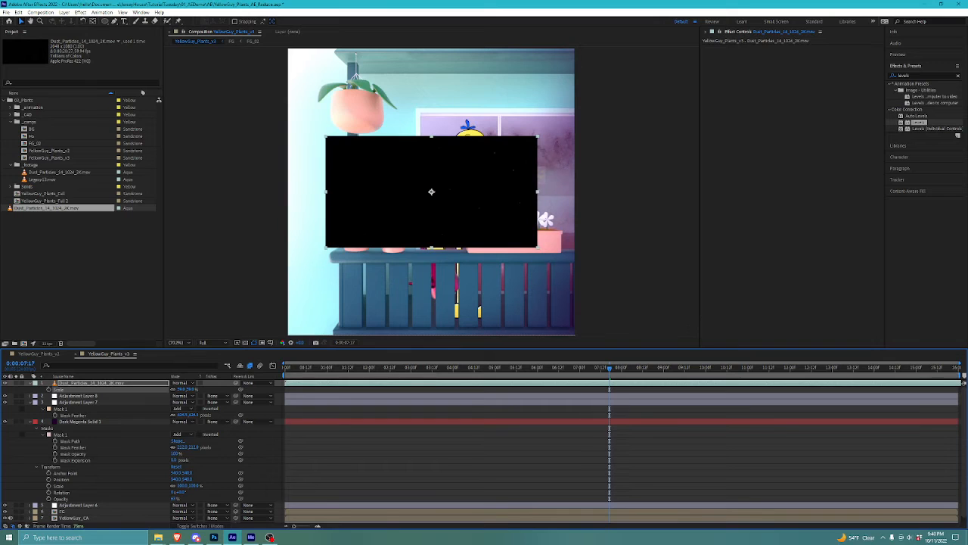
drag(427, 201, 367, 114)
drag(182, 390, 185, 390)
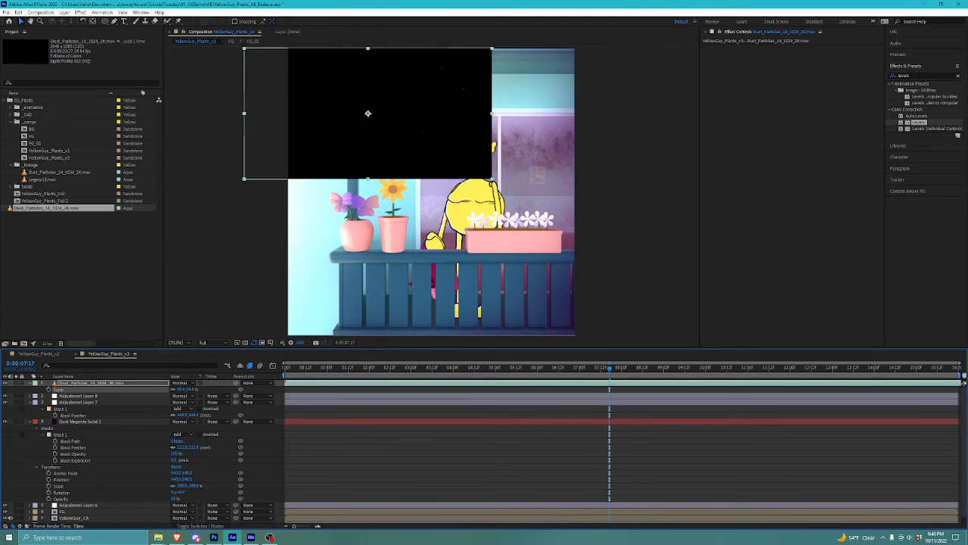
drag(368, 114, 372, 151)
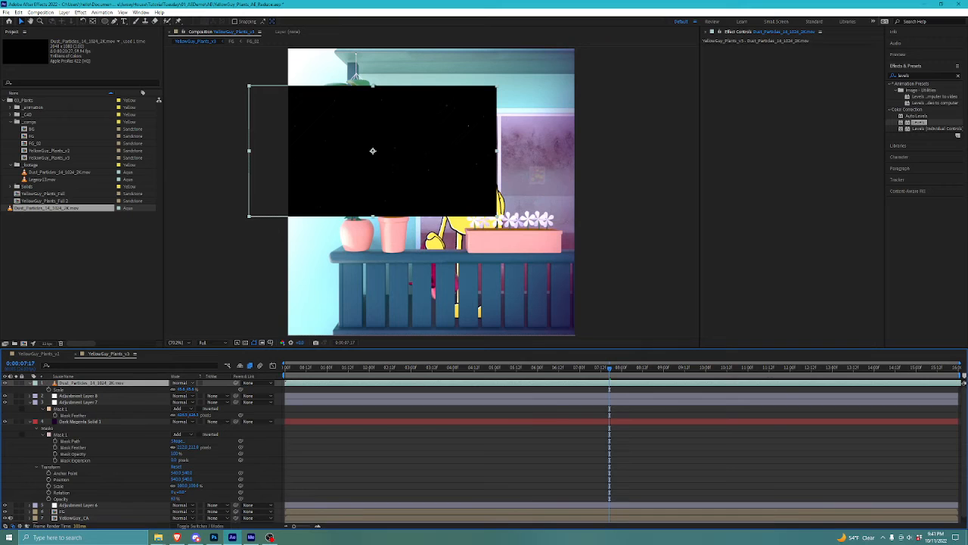
Step: Set the dust layer's blending mode to Add, then move it up to the artwork's upper edge and preview it
click(182, 383)
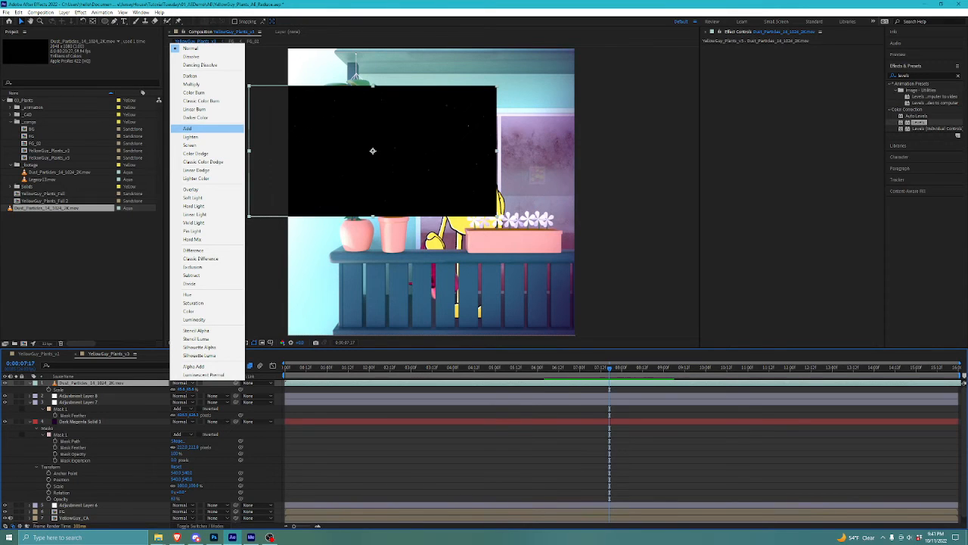
click(189, 129)
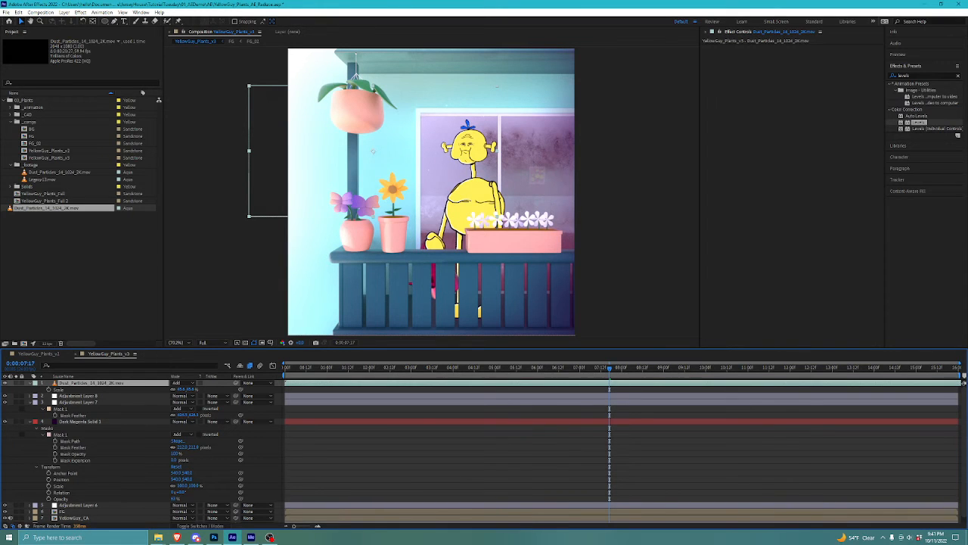
drag(373, 152, 358, 111)
key(space)
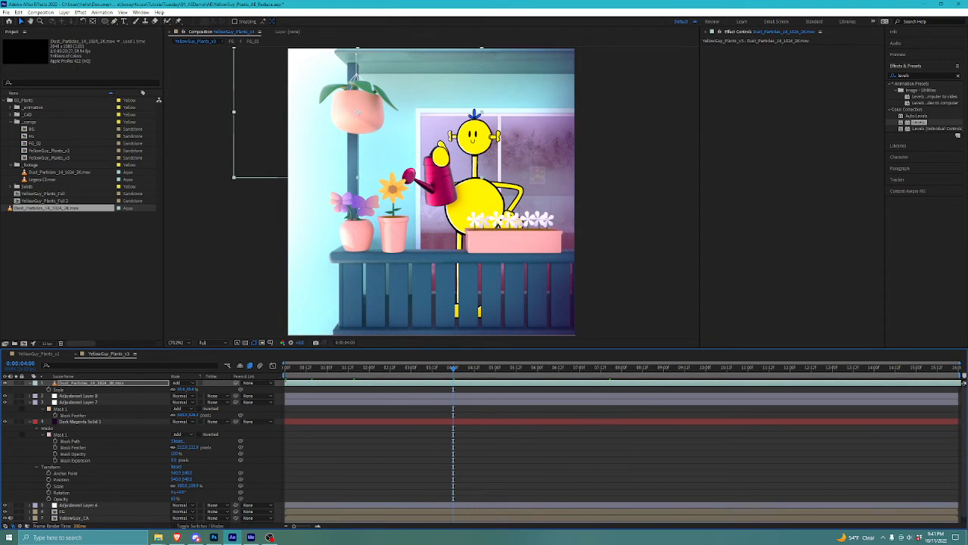
Step: Draw an irregular curved, closed mask on the dust layer around the hanging plant with the Pen tool
click(115, 21)
drag(357, 91, 360, 116)
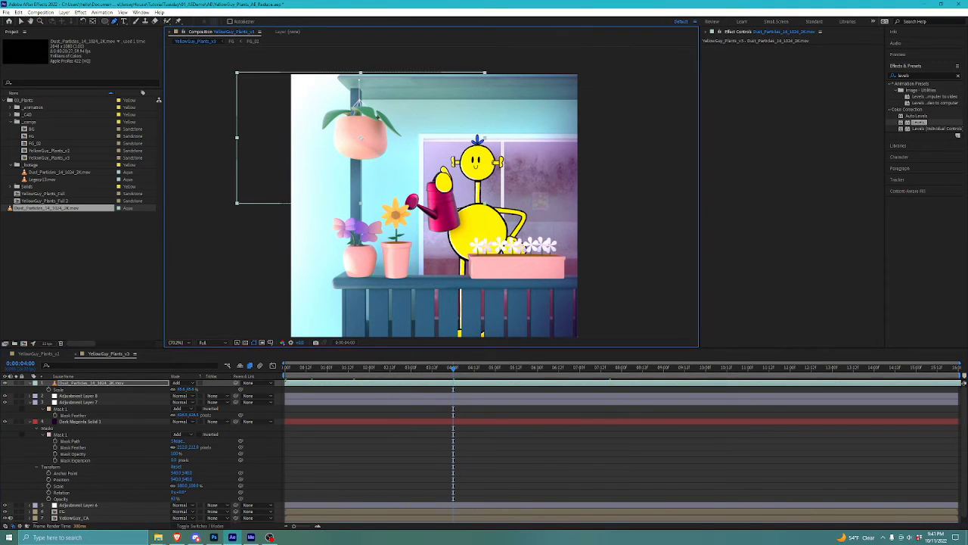
click(268, 142)
drag(281, 180, 298, 186)
click(339, 159)
drag(393, 179, 421, 181)
drag(434, 139, 369, 124)
click(433, 95)
drag(369, 82, 340, 83)
drag(293, 84, 285, 83)
click(247, 122)
drag(247, 121, 247, 129)
click(269, 135)
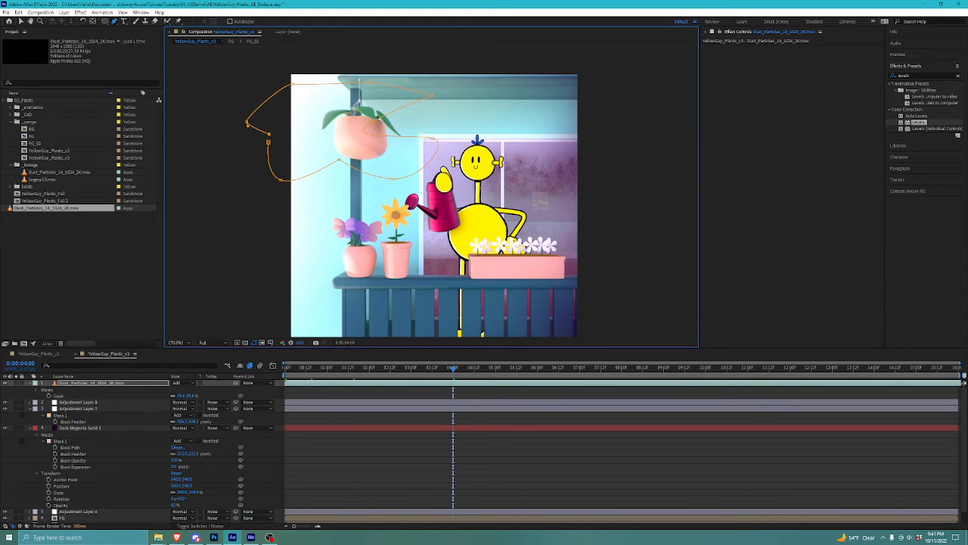
click(268, 143)
Step: Increase the Mask Feather of the dust layer's mask to soften its edges, then deselect the layer
key(f)
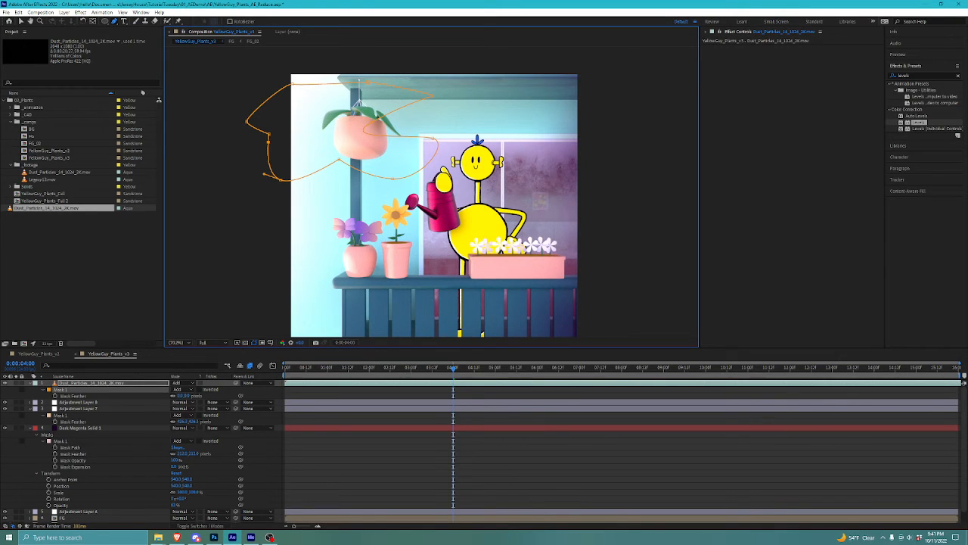
drag(183, 396, 206, 395)
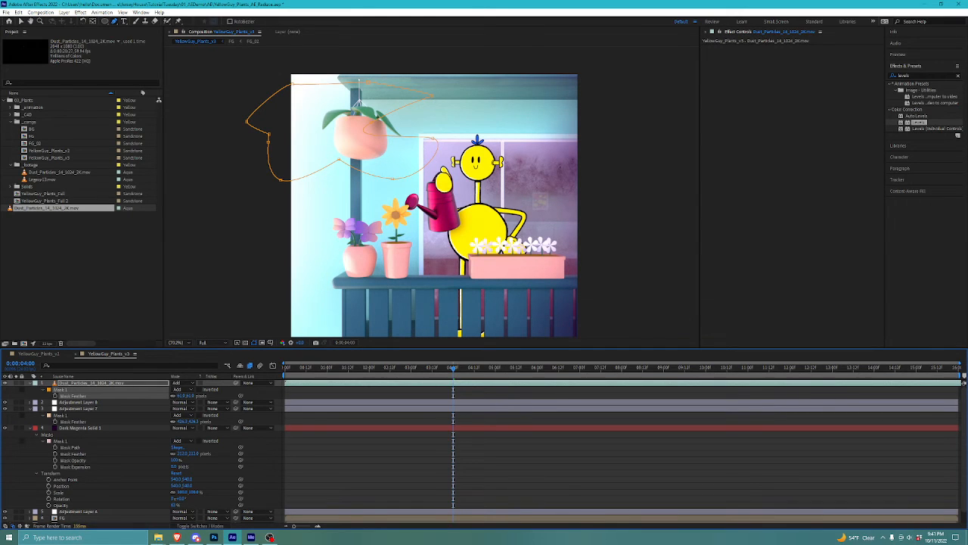
key(F2)
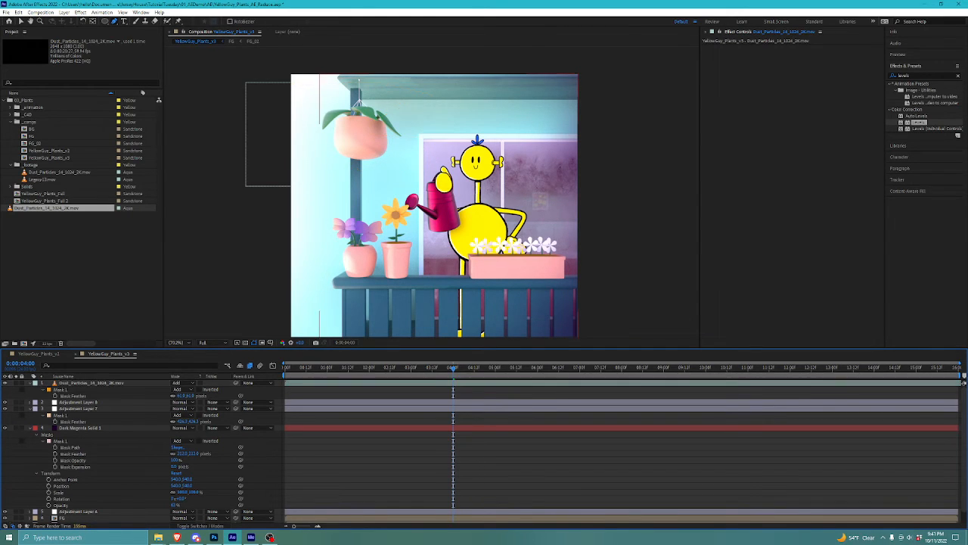
Step: Preview the scene with the whole frame fitted in view, and check the masked dust at several points in time
key(space)
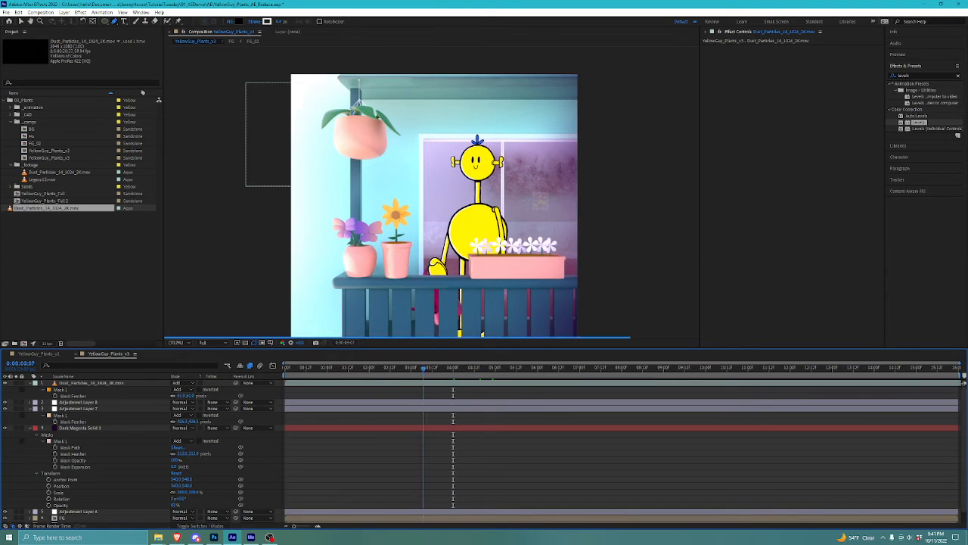
click(175, 343)
click(186, 359)
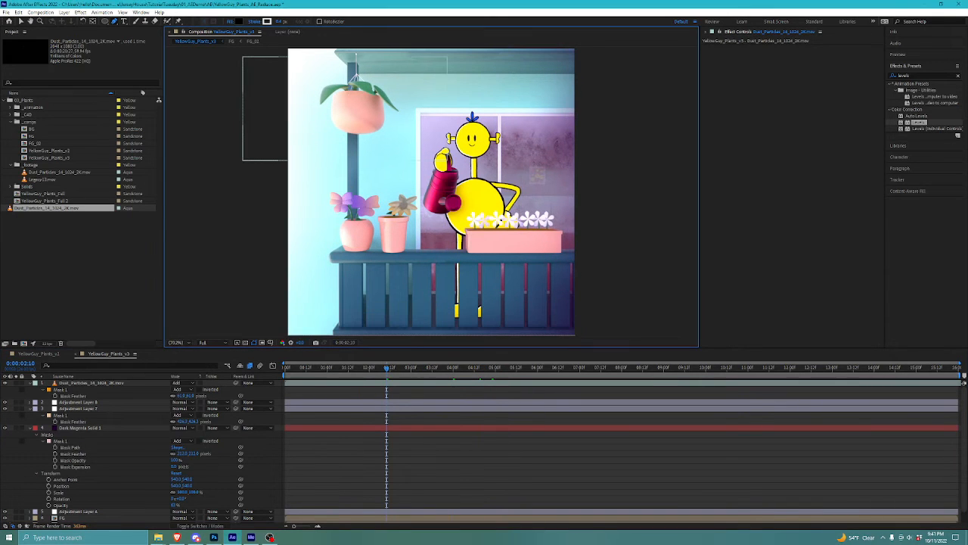
click(430, 369)
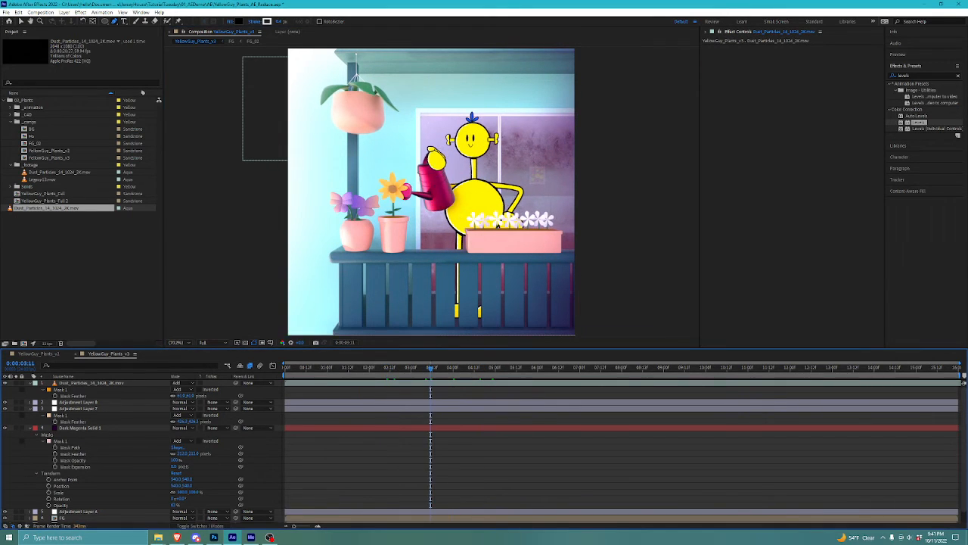
click(460, 369)
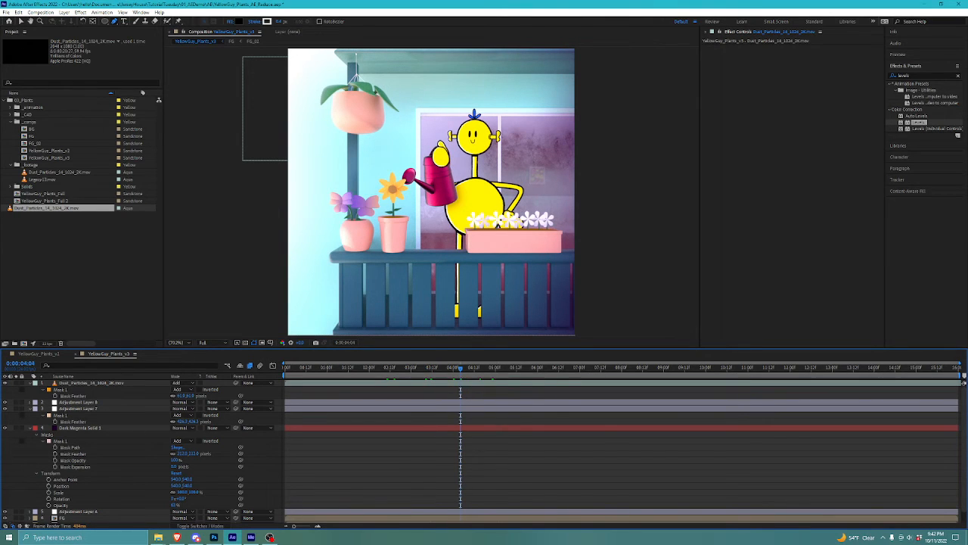
click(499, 368)
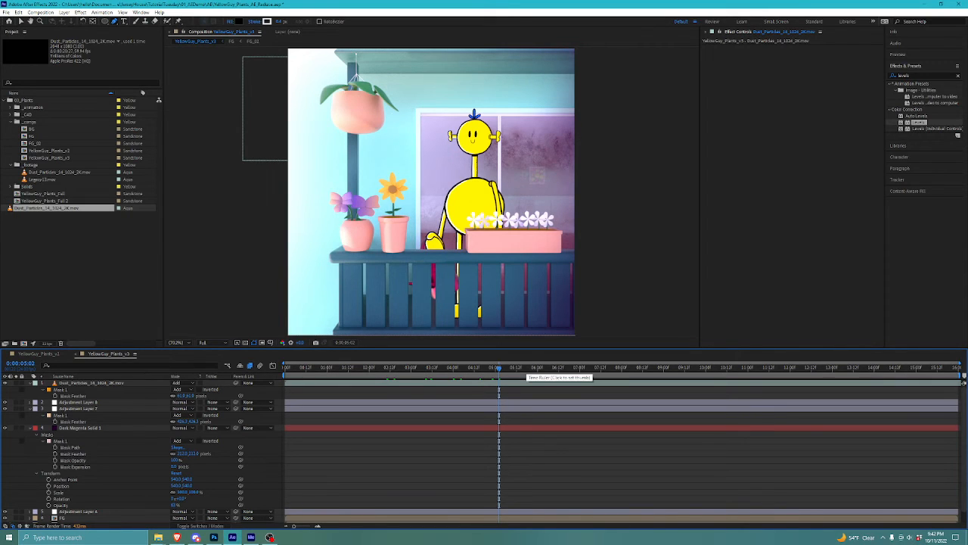
click(534, 368)
click(536, 382)
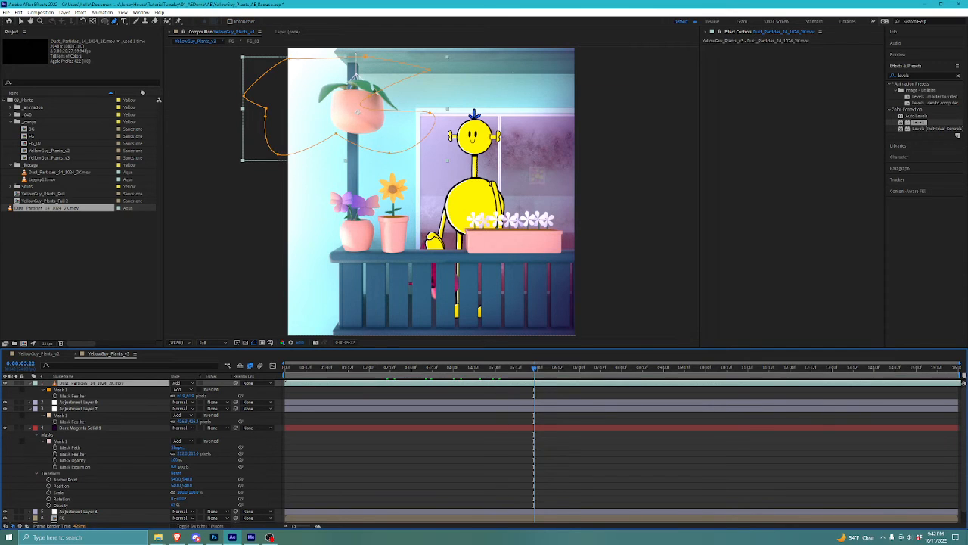
Step: Stop the preview, deselect all layers, and add the YellowGuy_Plants_v3 composition to the render queue
key(space)
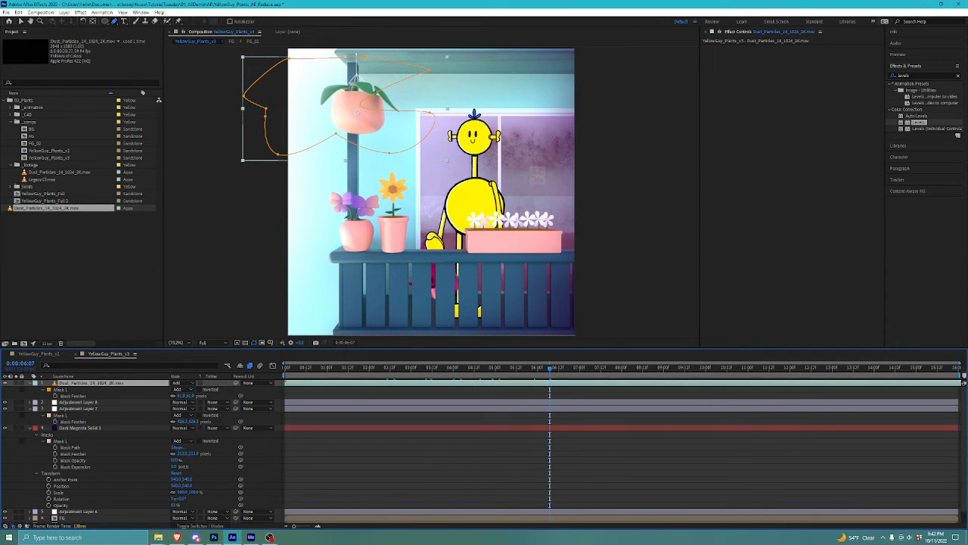
key(ctrl+shift+a)
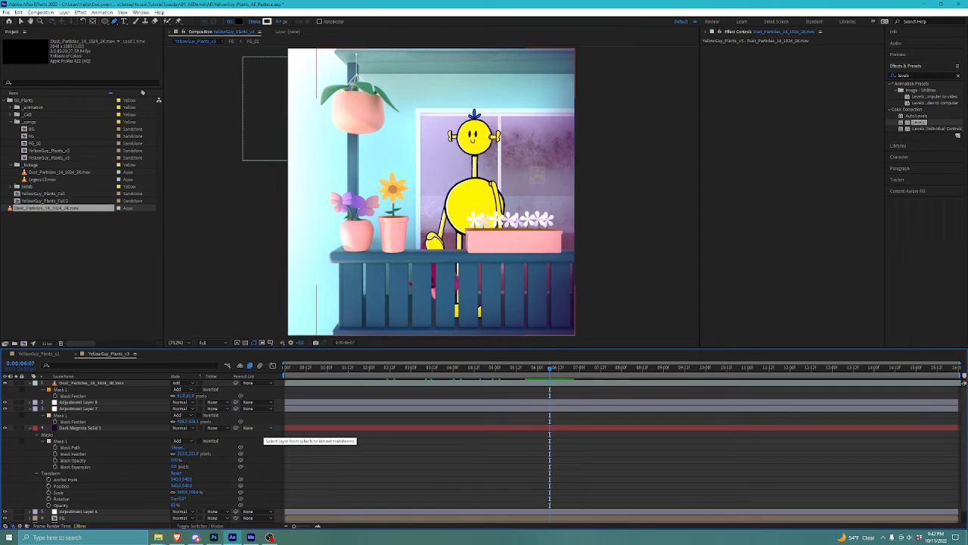
click(84, 269)
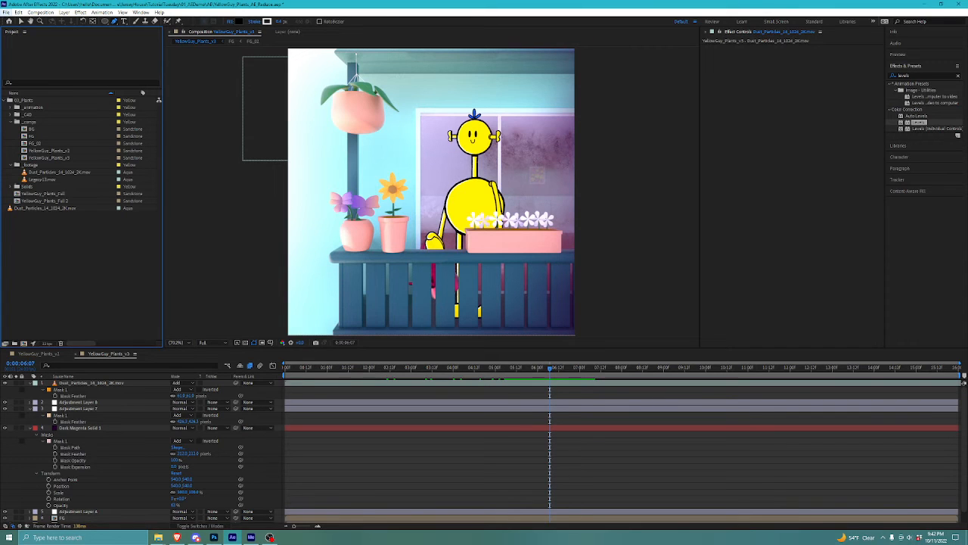
click(6, 13)
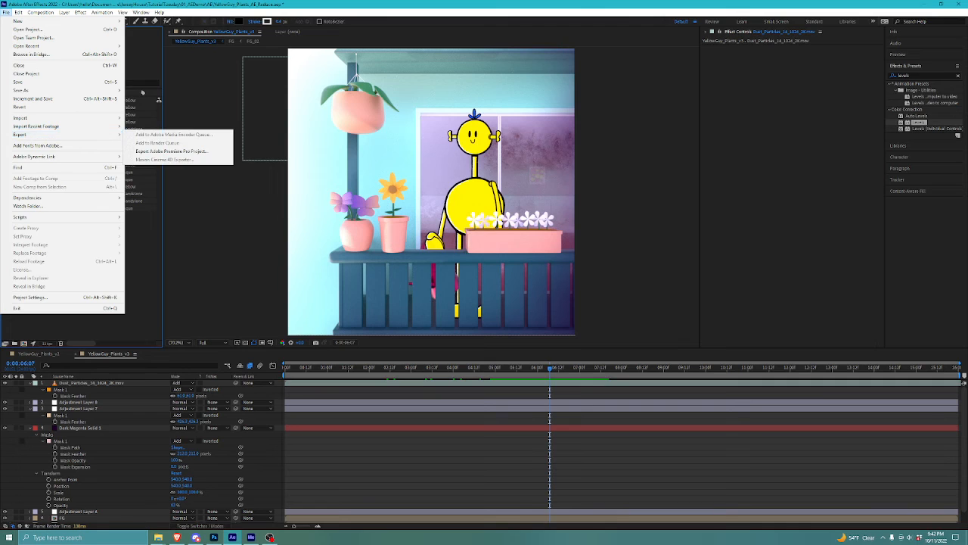
click(363, 469)
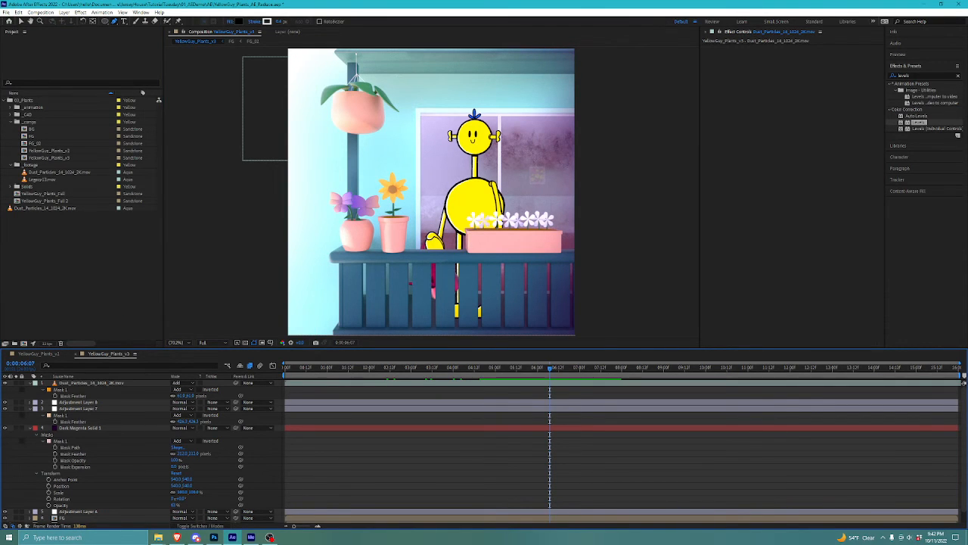
click(5, 13)
mouse_move(31, 135)
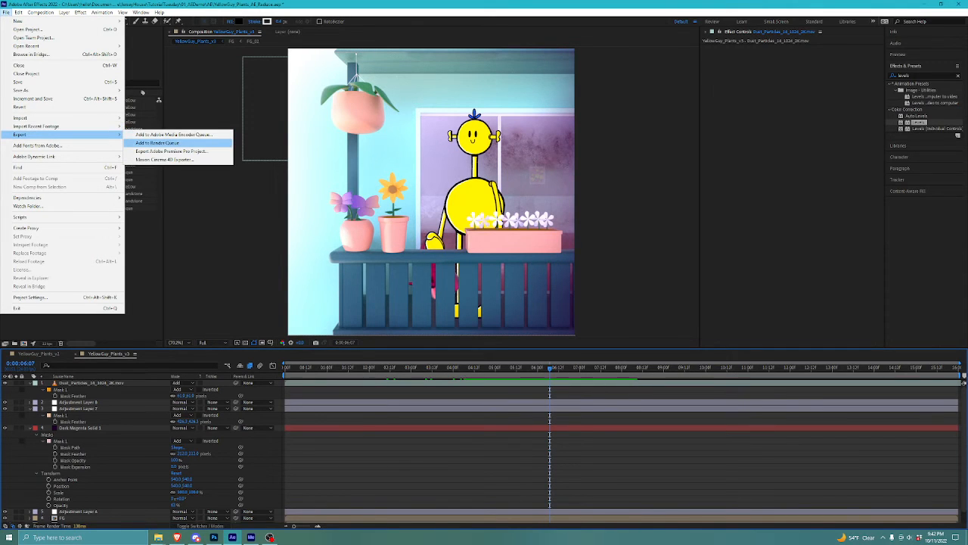
click(158, 143)
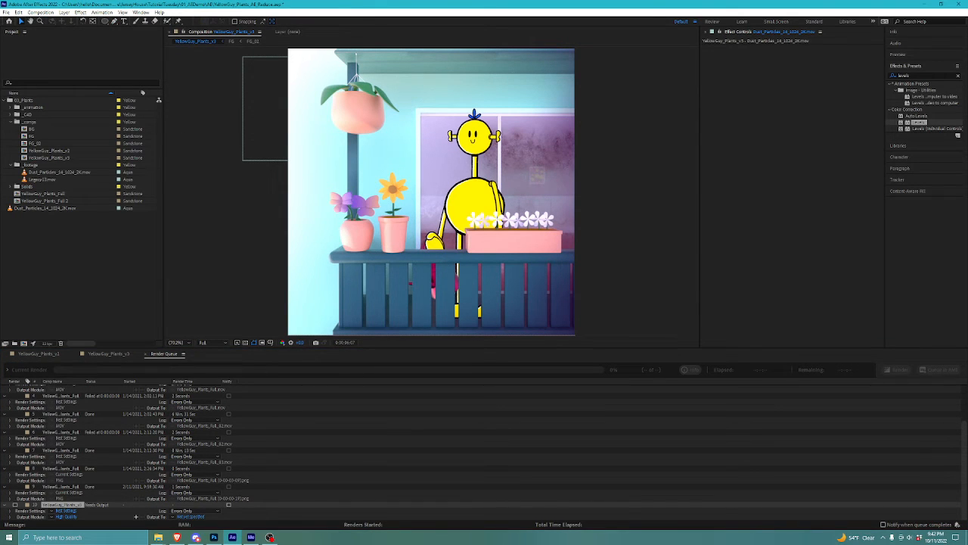
scroll(485, 452, up, 3)
scroll(484, 452, down, 3)
scroll(484, 452, up, 3)
scroll(484, 453, down, 3)
click(15, 505)
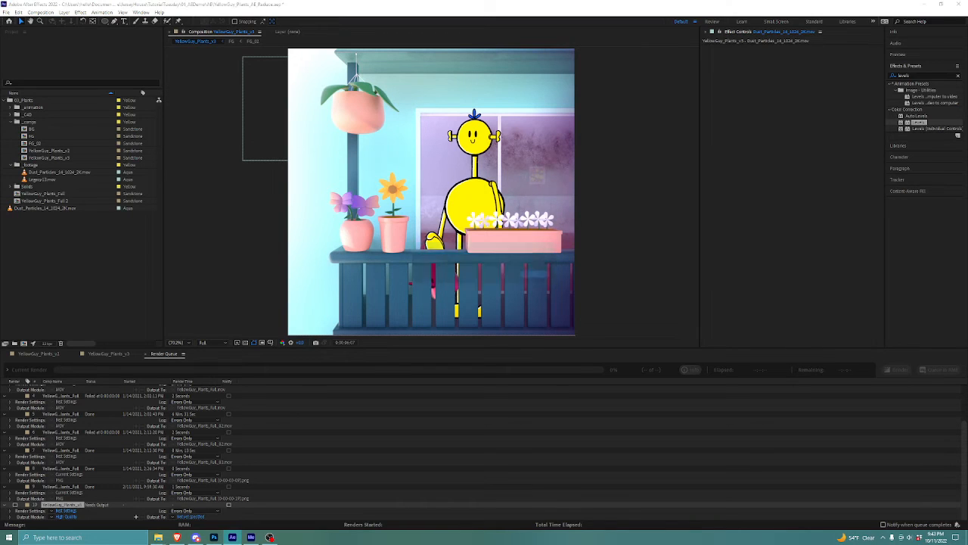
click(538, 275)
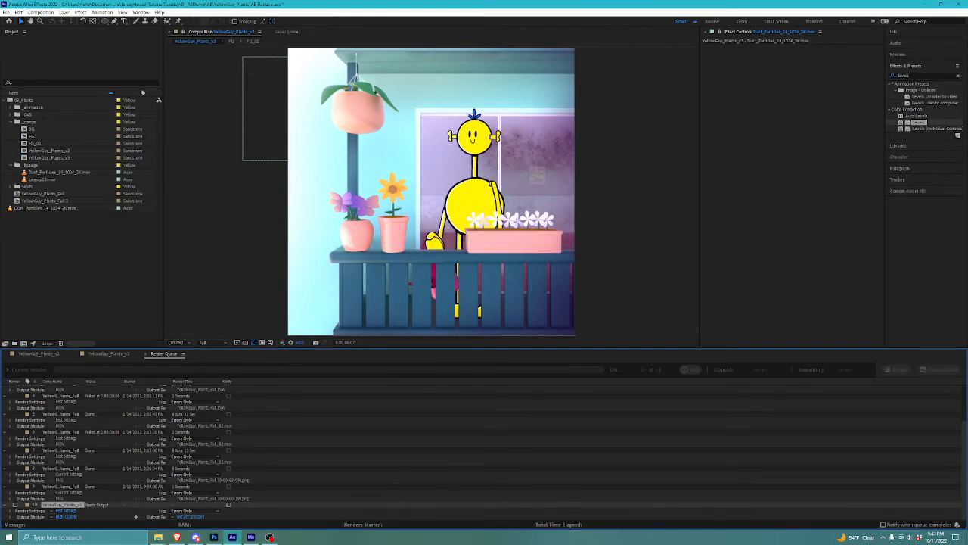
Step: Create a folder named Renders in the AE folder and set the queued render to output there as the QuickTime file YellowGuy_Plants_v3
click(191, 517)
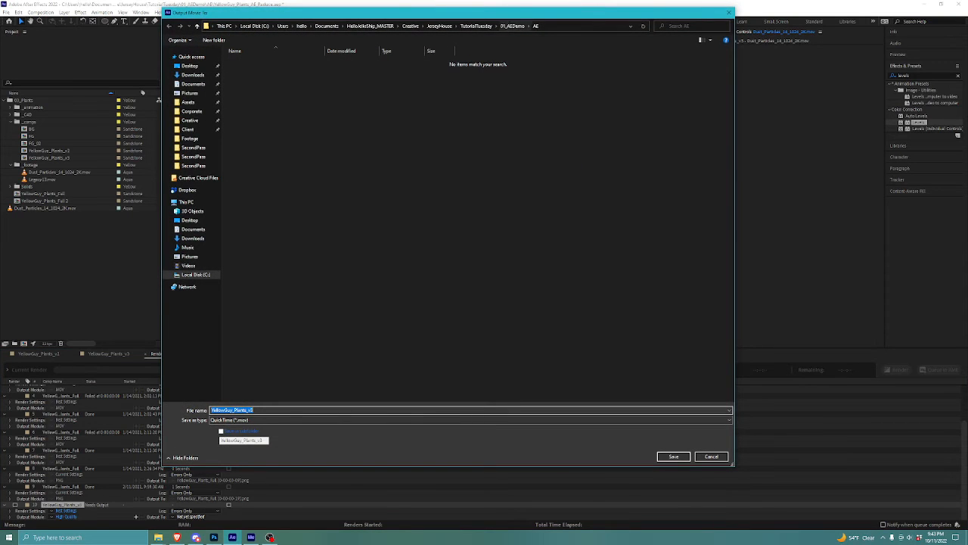
right_click(330, 171)
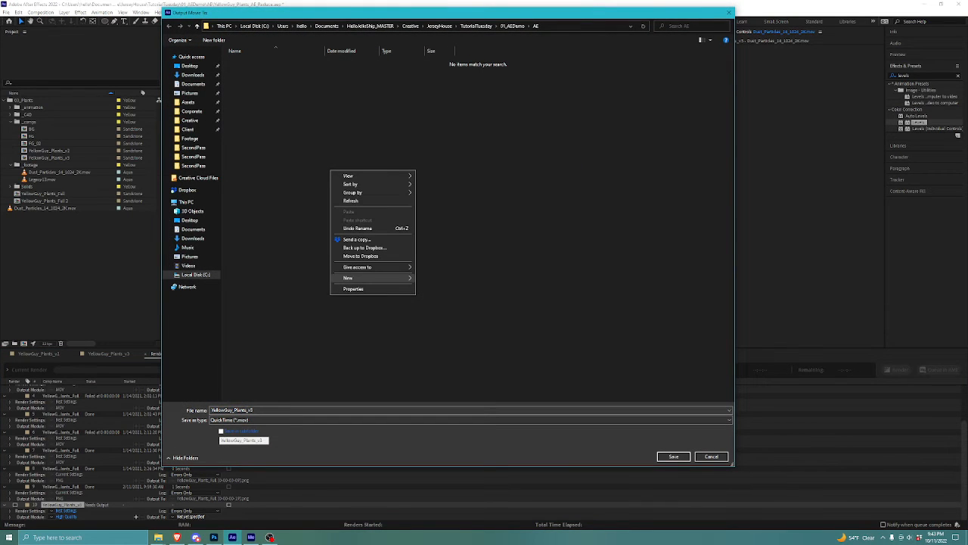
mouse_move(356, 277)
click(427, 278)
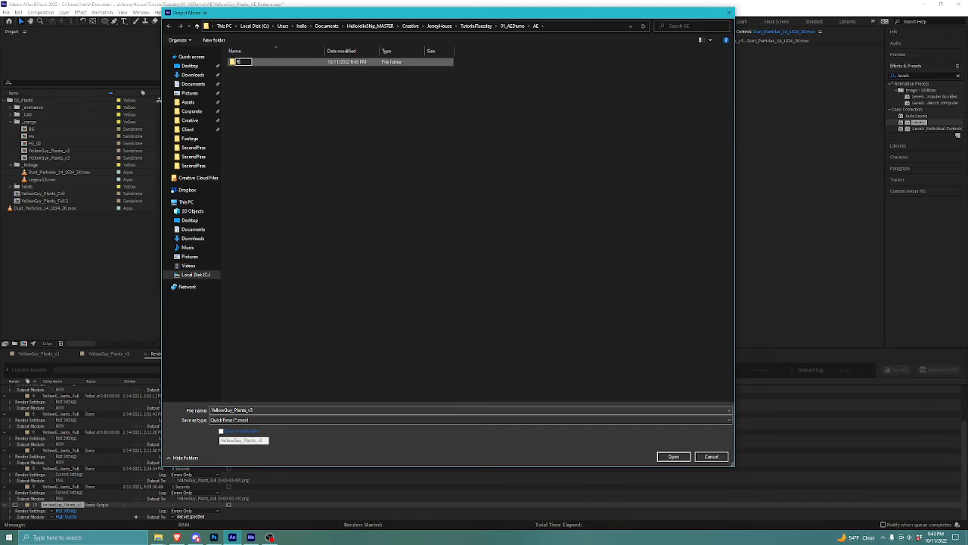
text(enders)
key(Return)
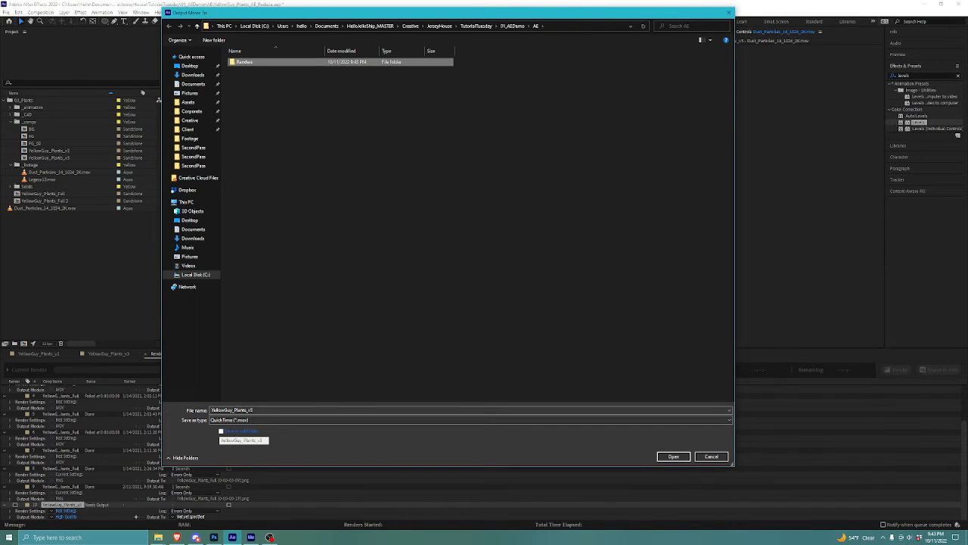
key(Return)
click(673, 456)
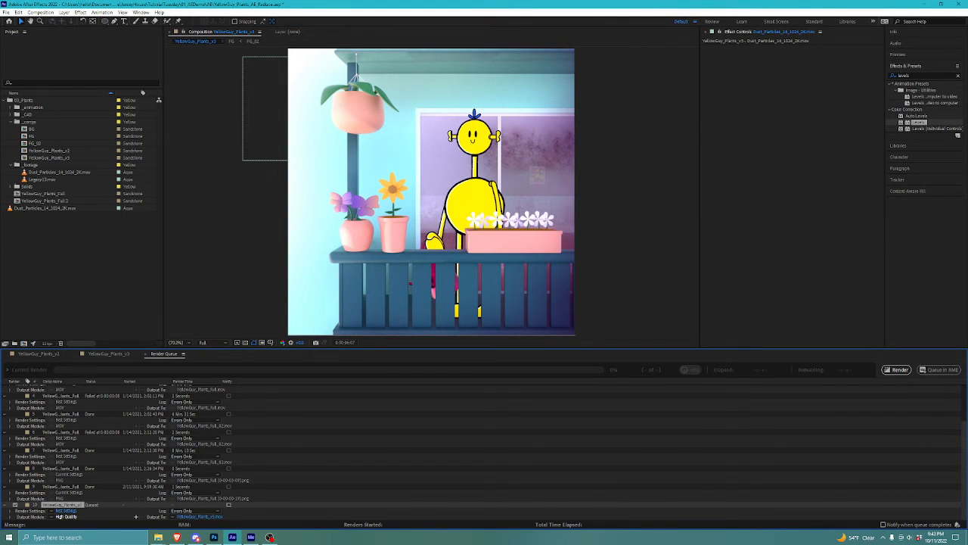
Step: Review the render settings of the queued YellowGuy_Plants_v3 item without changing them
click(66, 511)
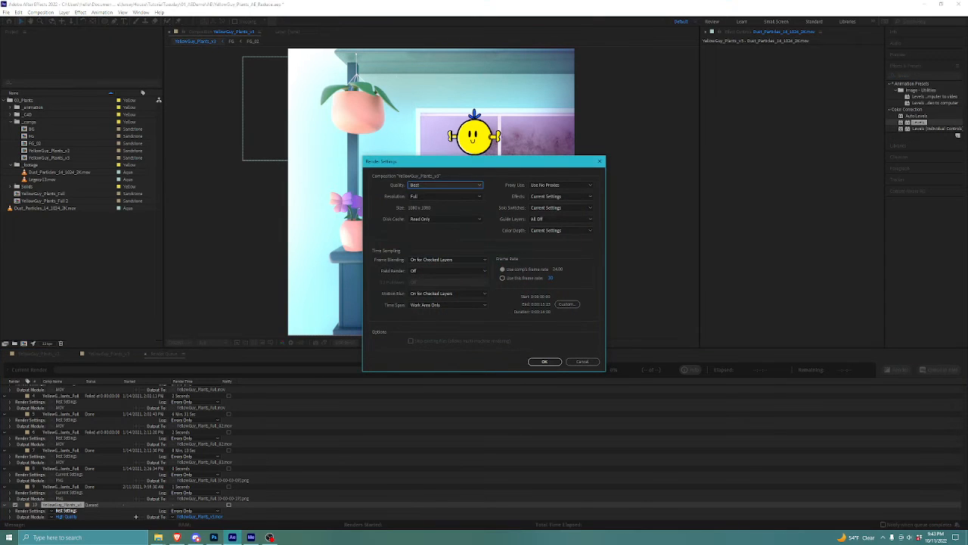
click(582, 361)
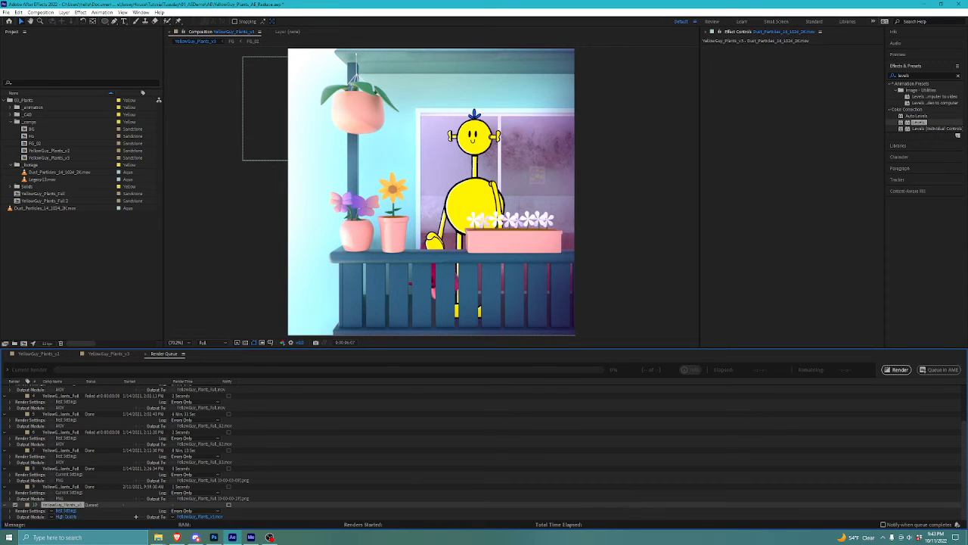
Step: In the queued item's output module settings, check the Channels options and set the colour depth to Trillions of Colors
click(67, 516)
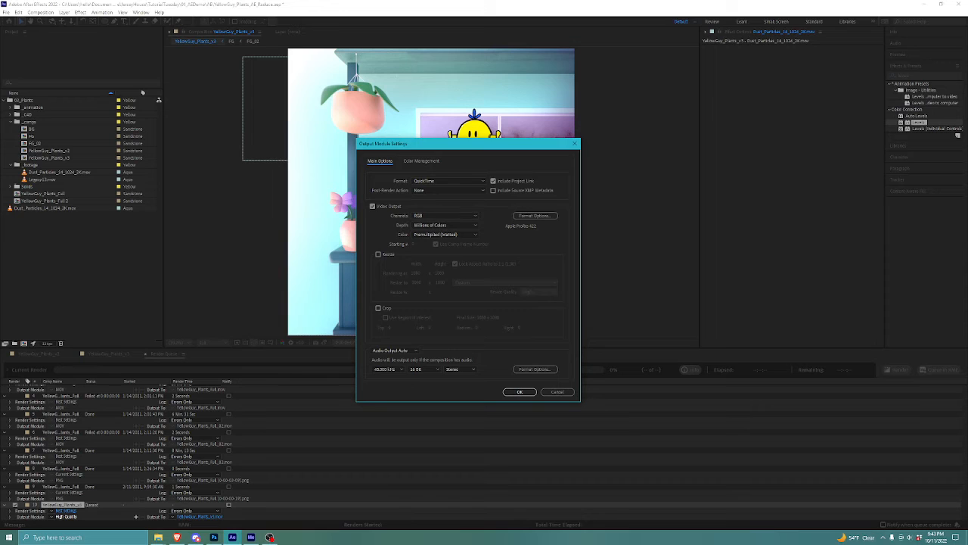
click(445, 216)
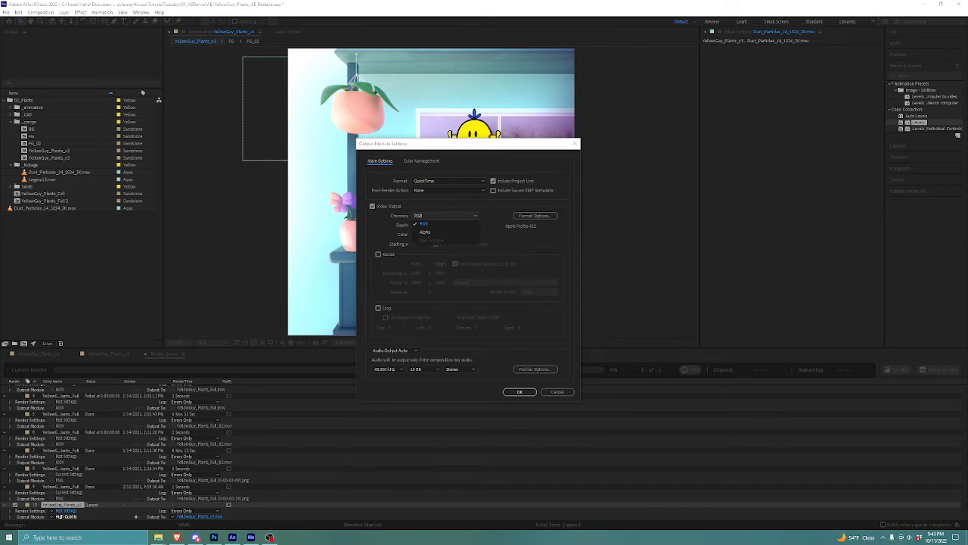
click(444, 216)
click(445, 225)
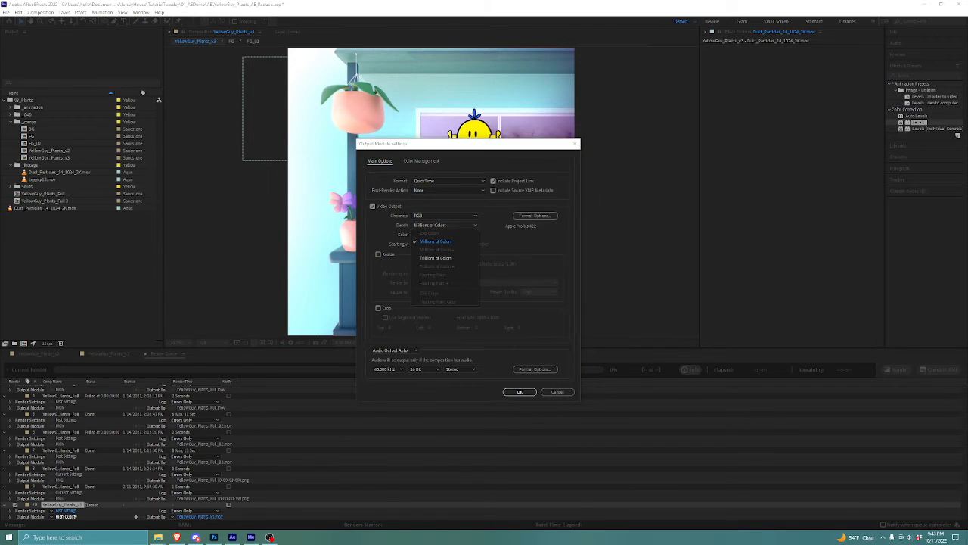
click(436, 241)
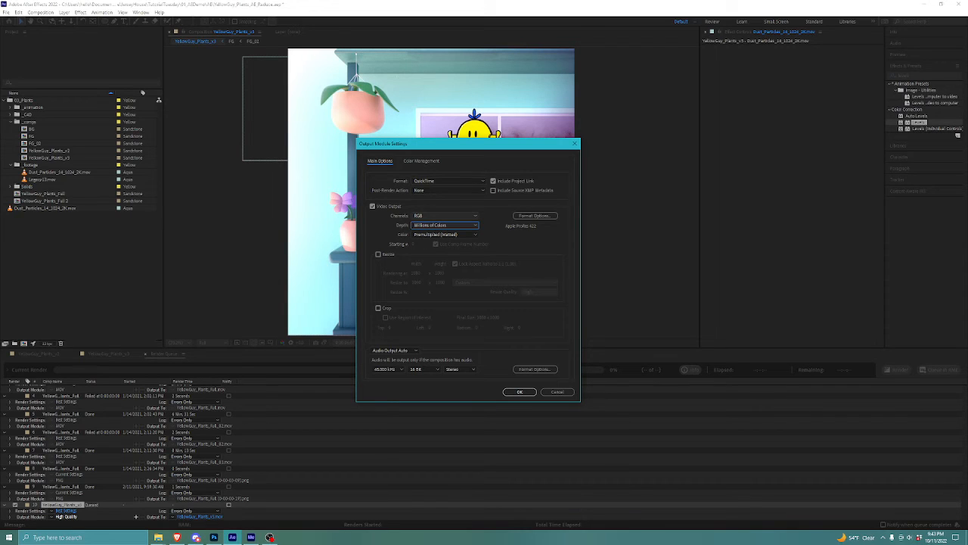
click(445, 225)
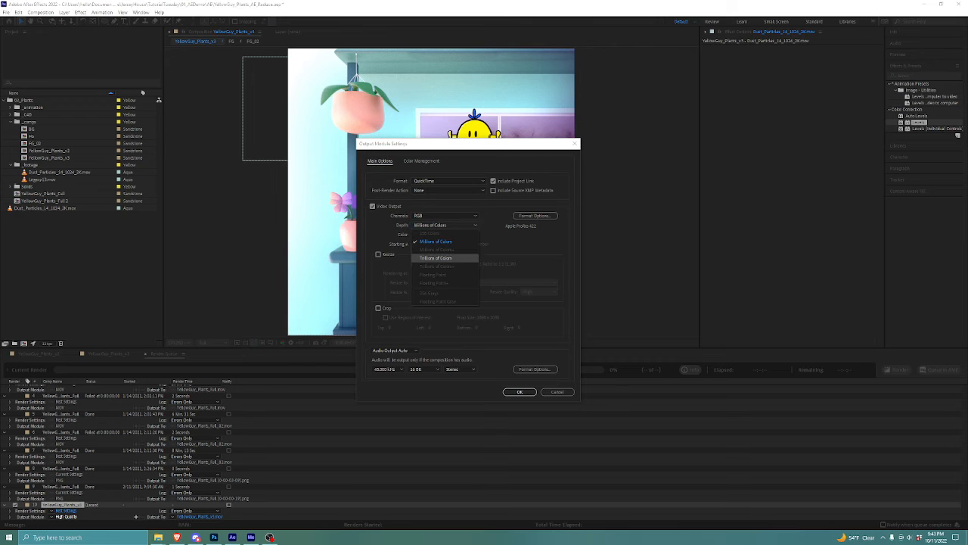
click(440, 258)
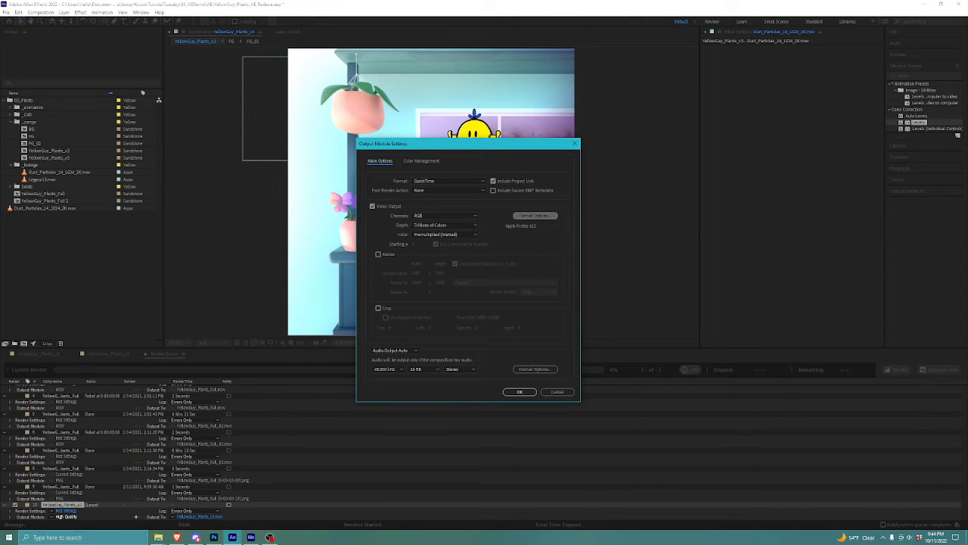
Step: Open the QuickTime format options for the video output and check the available video codecs
click(535, 216)
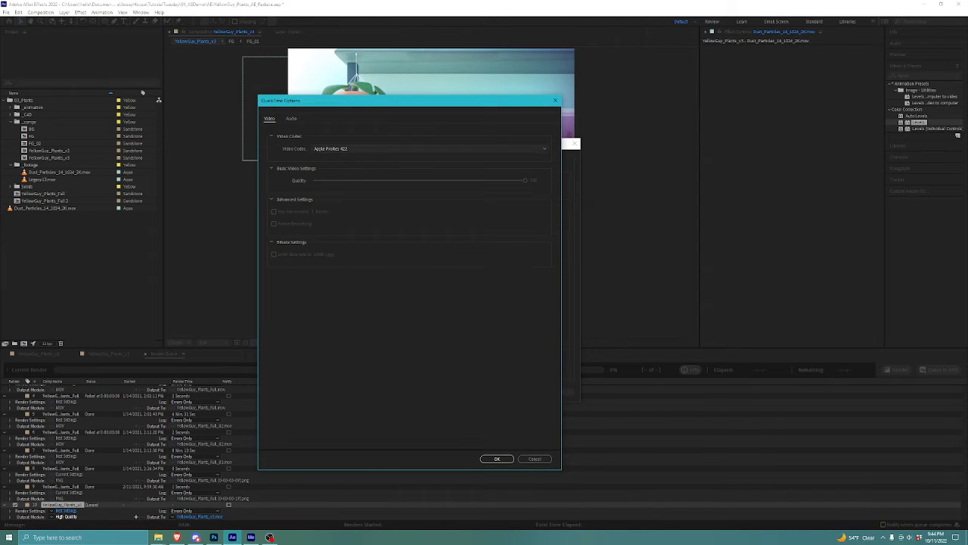
click(386, 149)
click(386, 150)
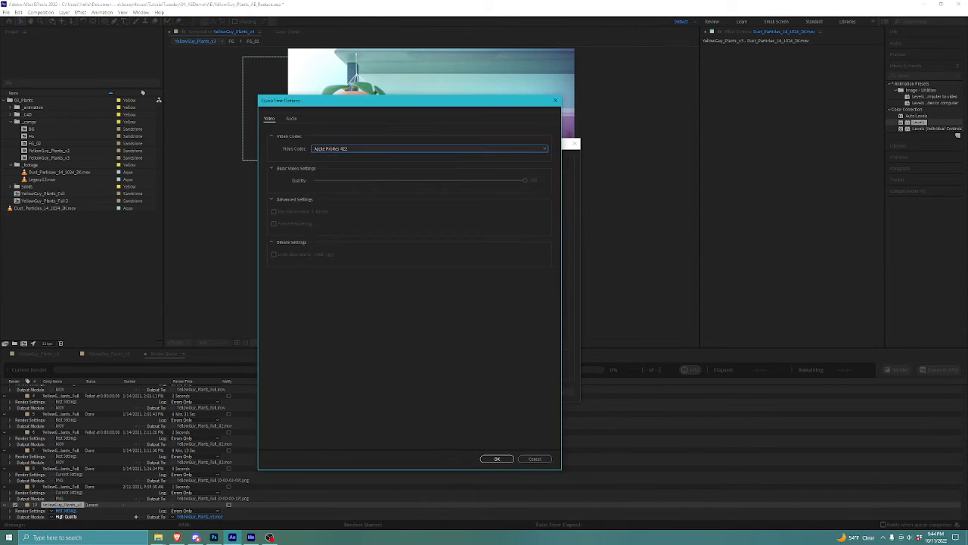
Step: Set the queued render's QuickTime output codec to Apple ProRes 4444, keep the RGB channels, and accept the output module settings
click(386, 149)
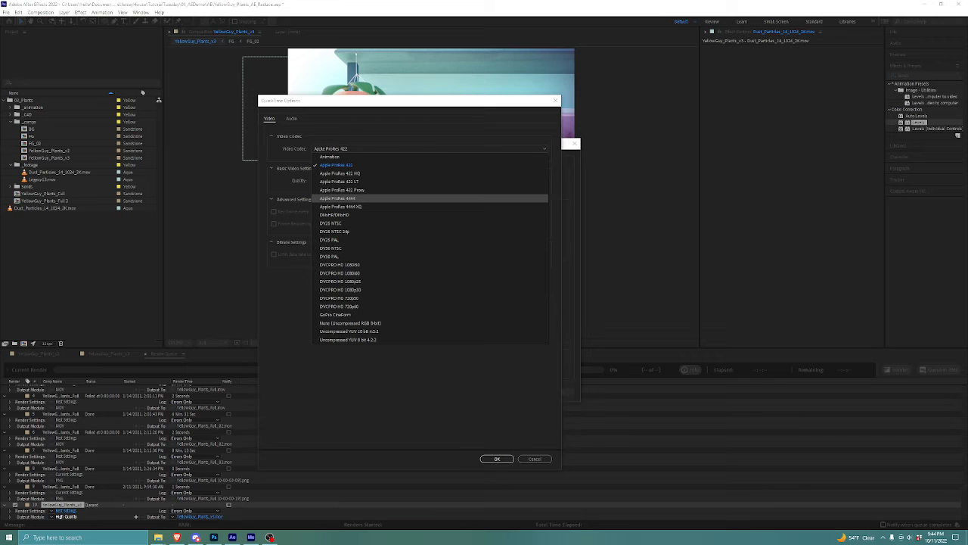
click(338, 199)
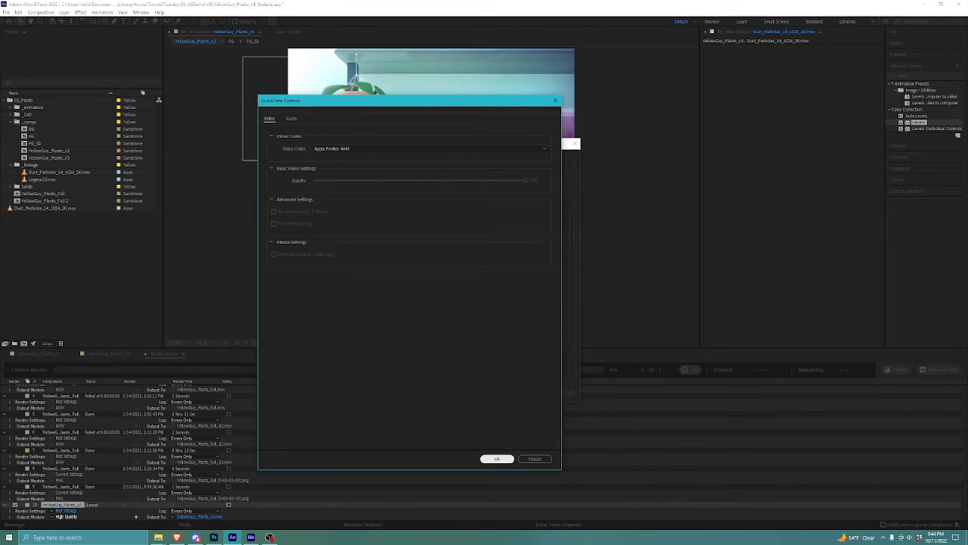
click(497, 459)
drag(532, 144, 610, 129)
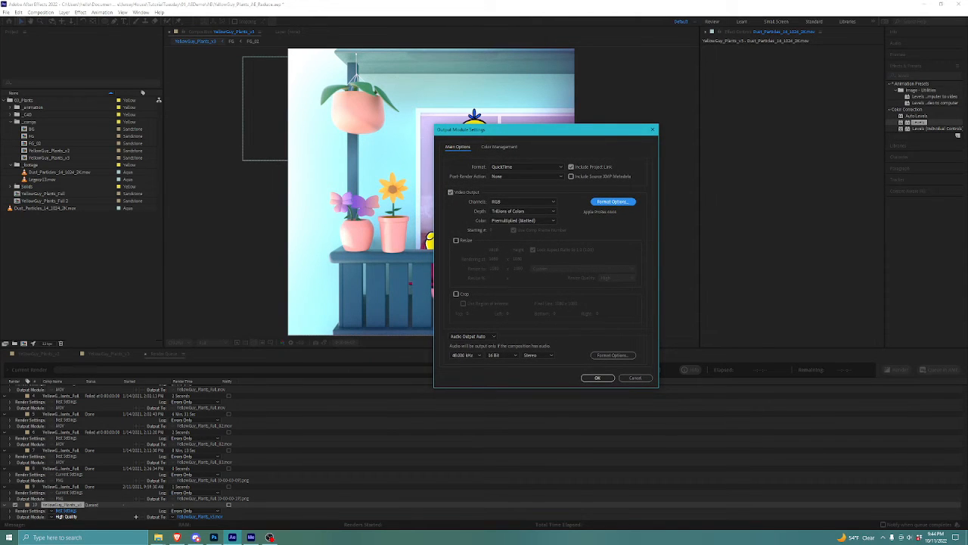
click(523, 201)
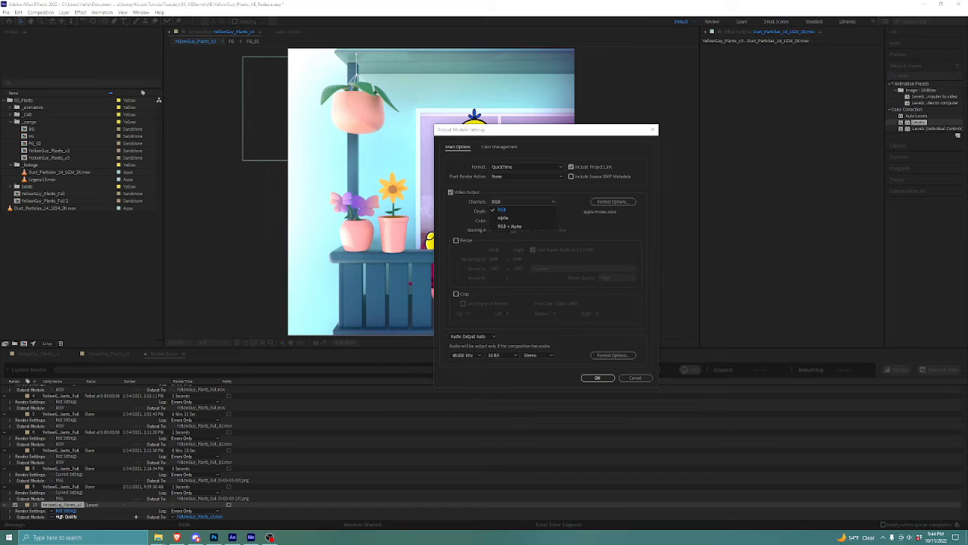
key(Escape)
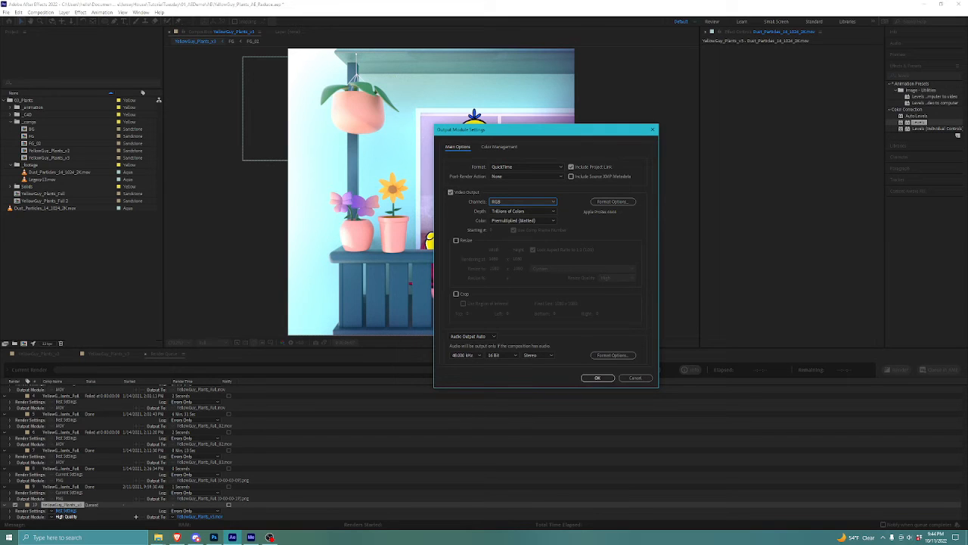
click(597, 378)
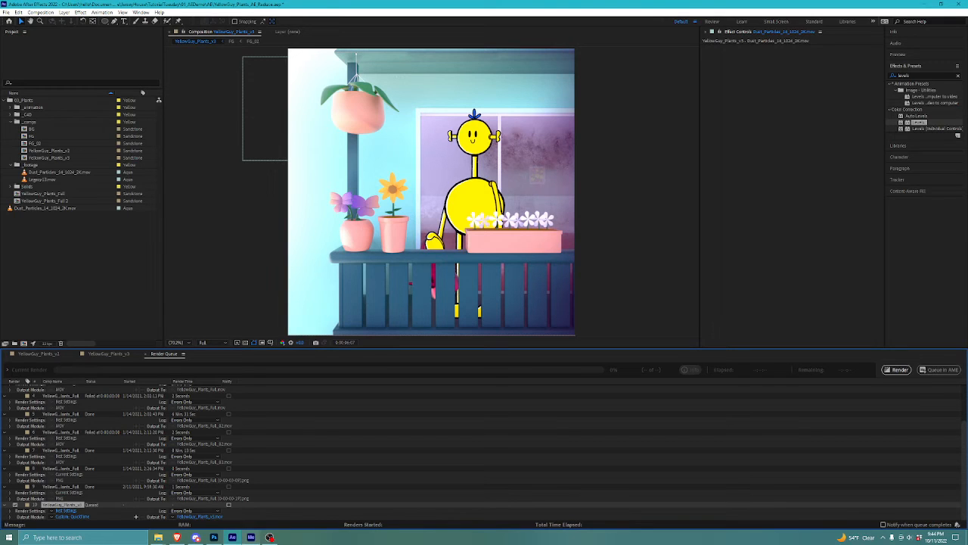
Step: Try to add the YellowGuy_Plants_v3 composition to the Adobe Media Encoder queue
click(82, 265)
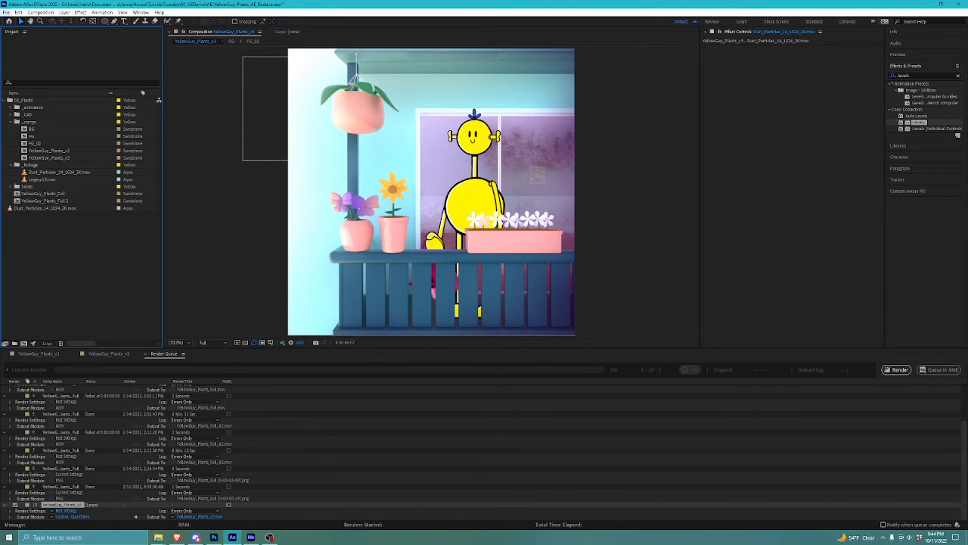
click(6, 12)
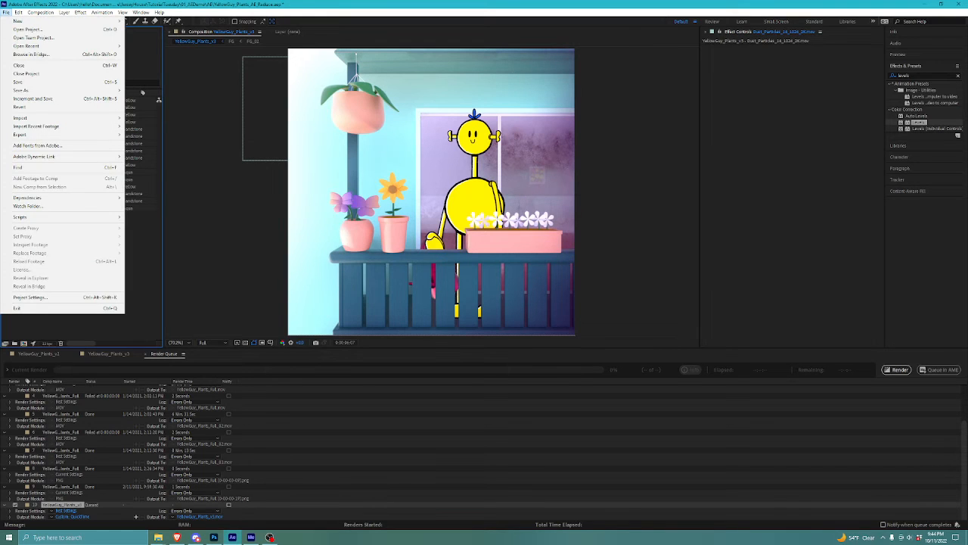
mouse_move(31, 134)
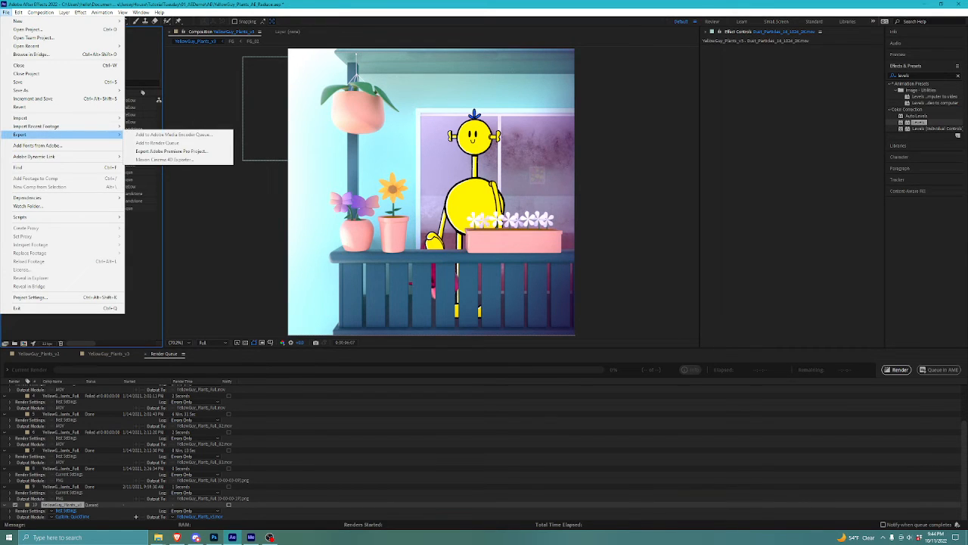
click(333, 446)
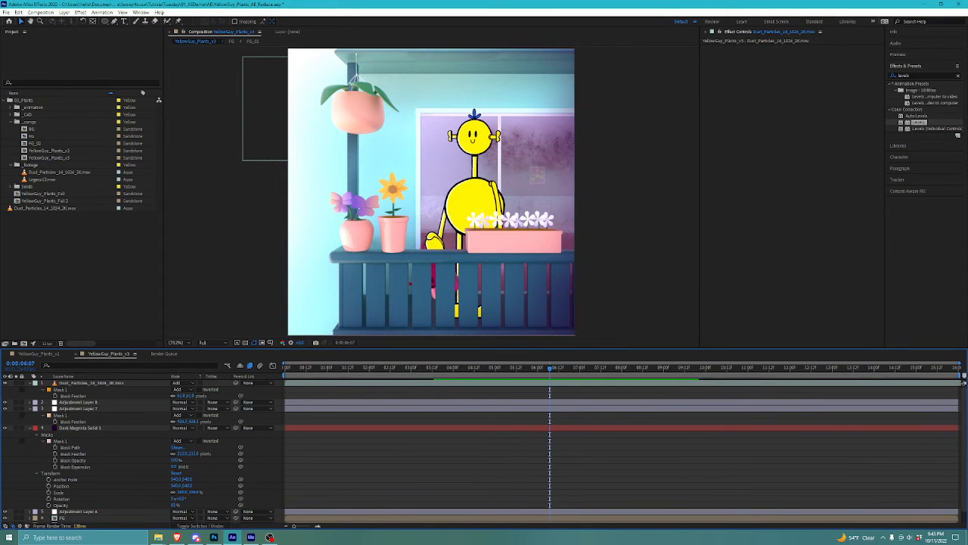
click(6, 12)
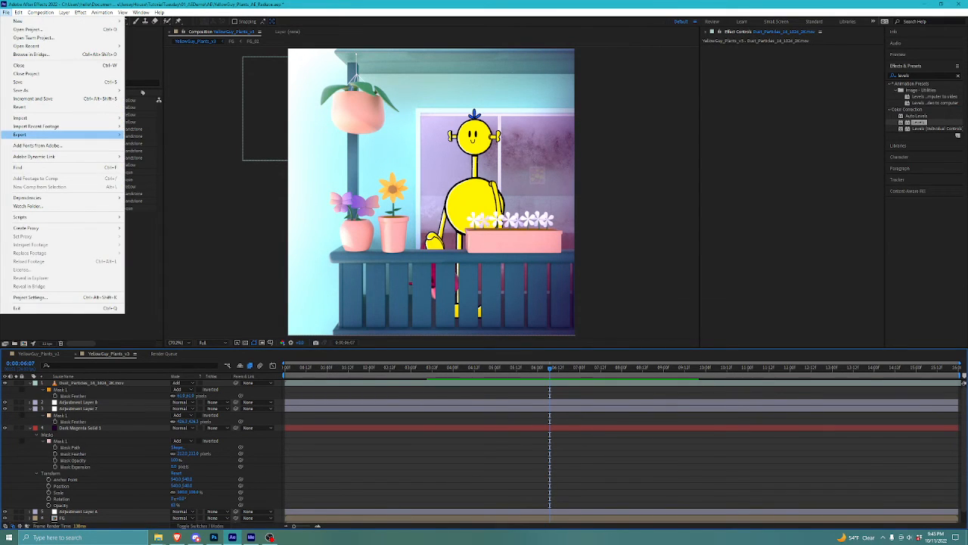
mouse_move(46, 135)
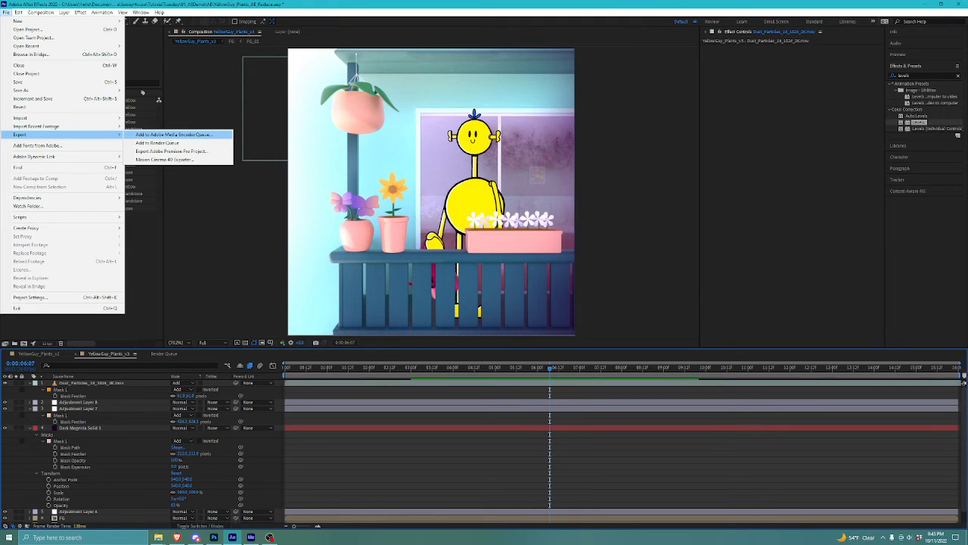
click(173, 134)
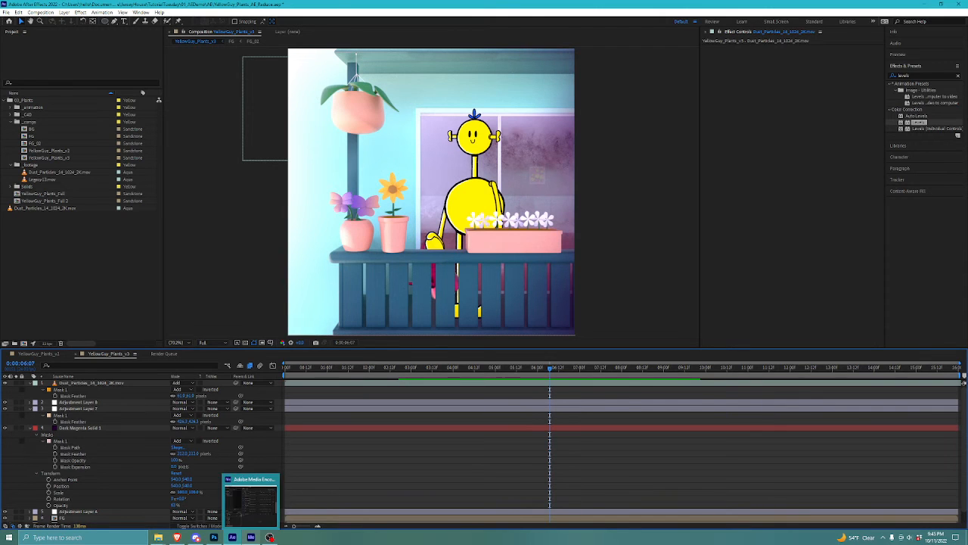
Step: Switch to Adobe Media Encoder, view its encoding queue, and close the program
click(251, 537)
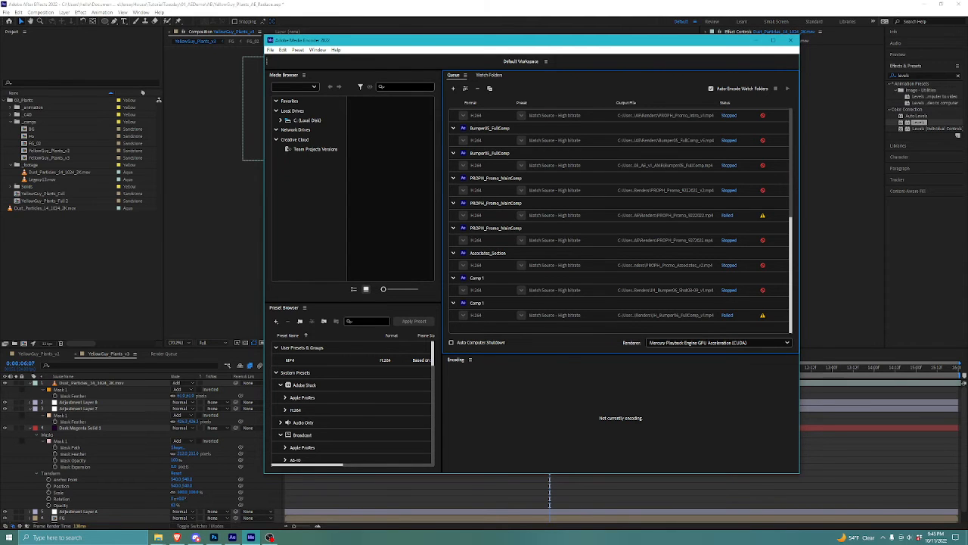
drag(529, 40, 502, 28)
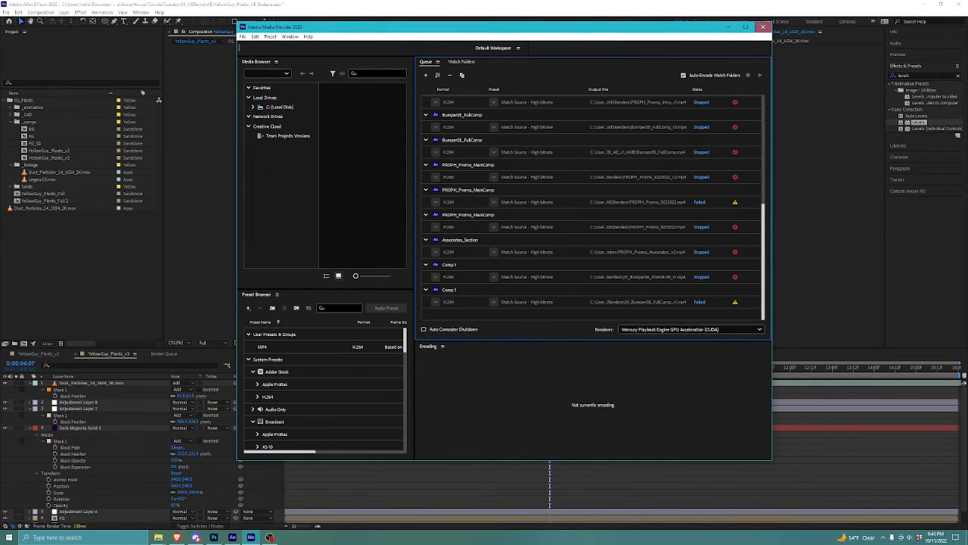
click(763, 27)
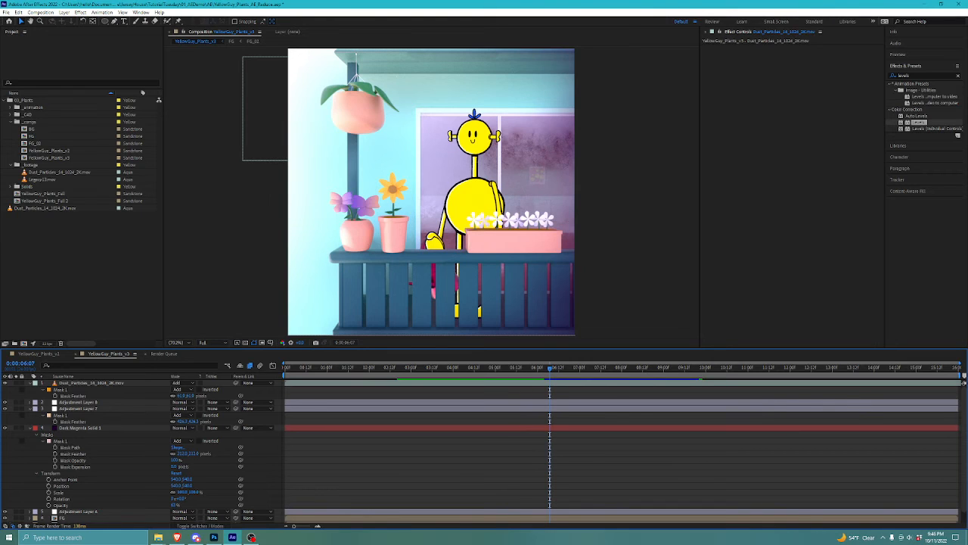
Step: Open the recent project MushroomMan_ProjectFile_v1.aep without saving the current project, and clear the layer selection
click(509, 367)
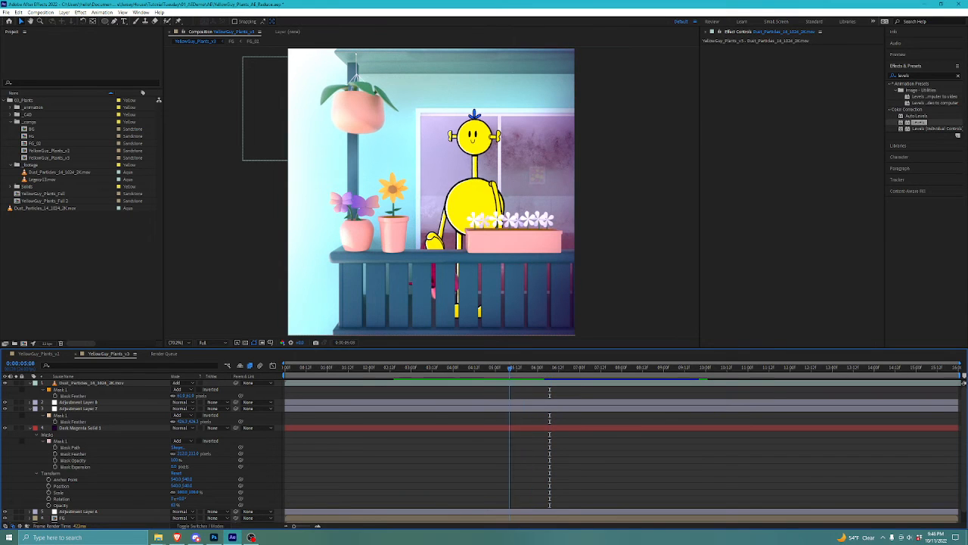
key(Home)
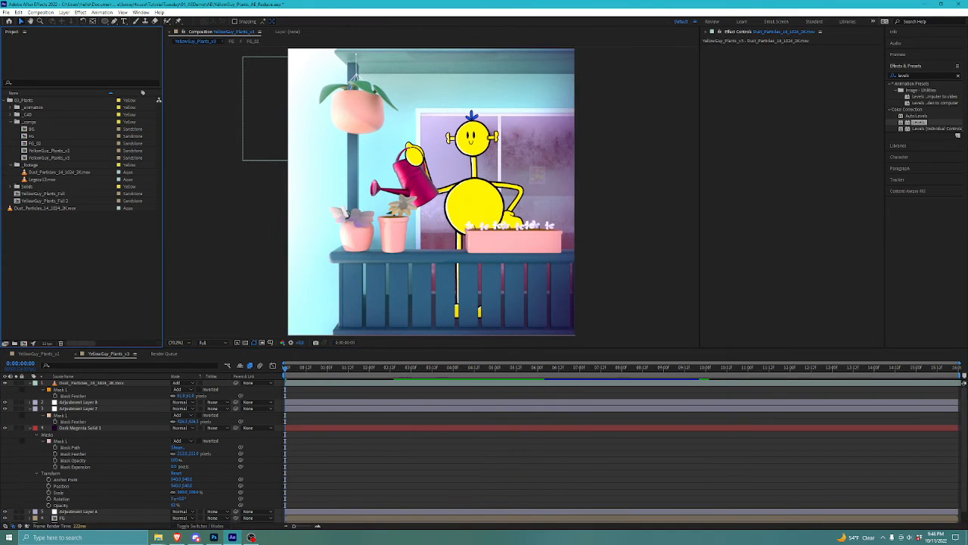
click(6, 13)
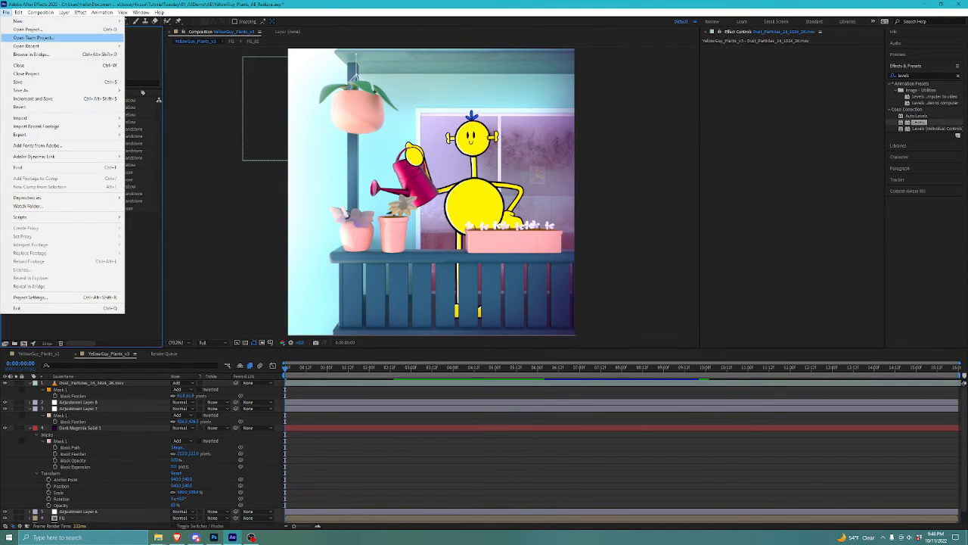
mouse_move(30, 47)
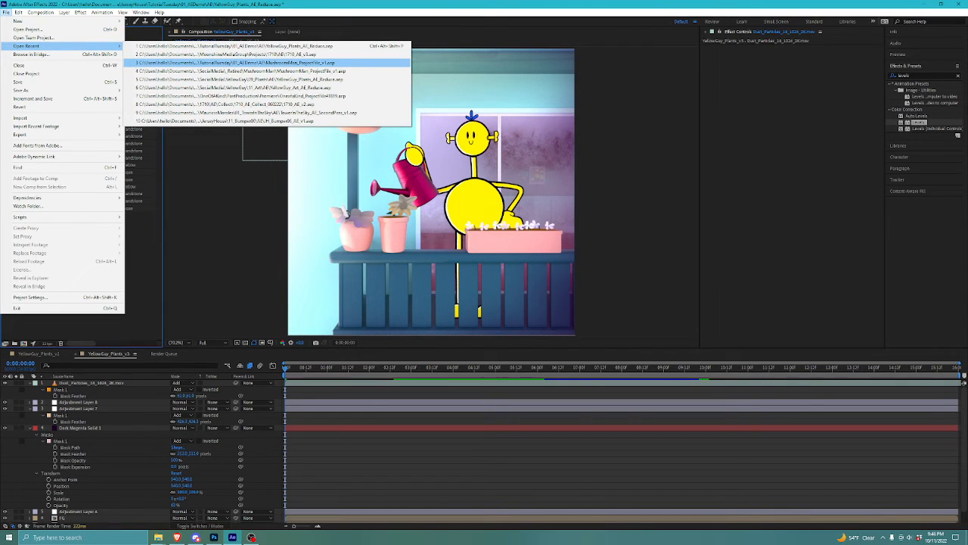
click(235, 62)
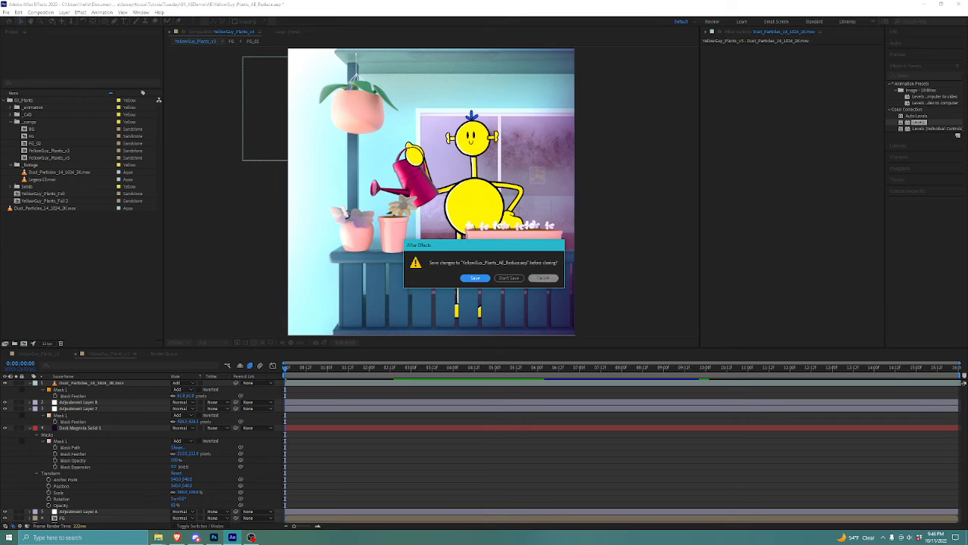
click(508, 277)
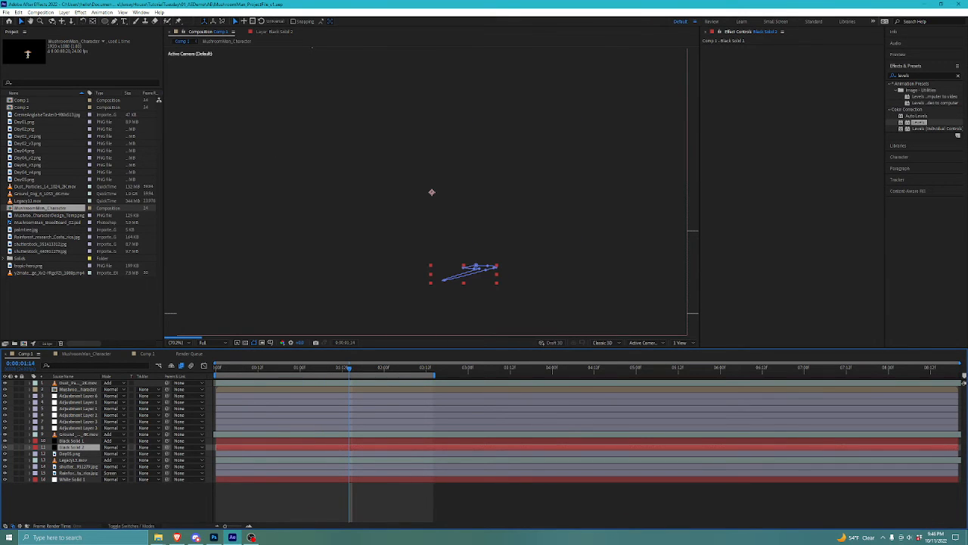
click(82, 309)
click(121, 502)
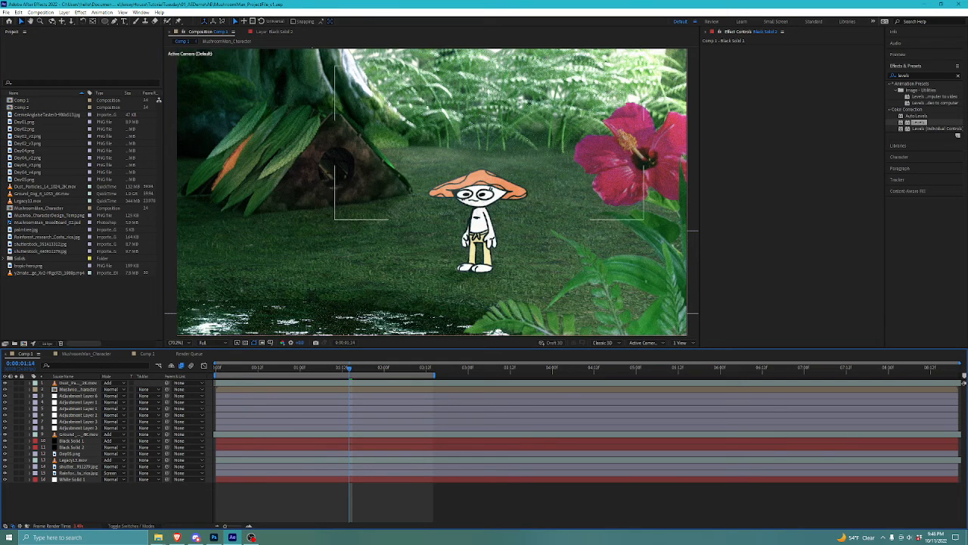
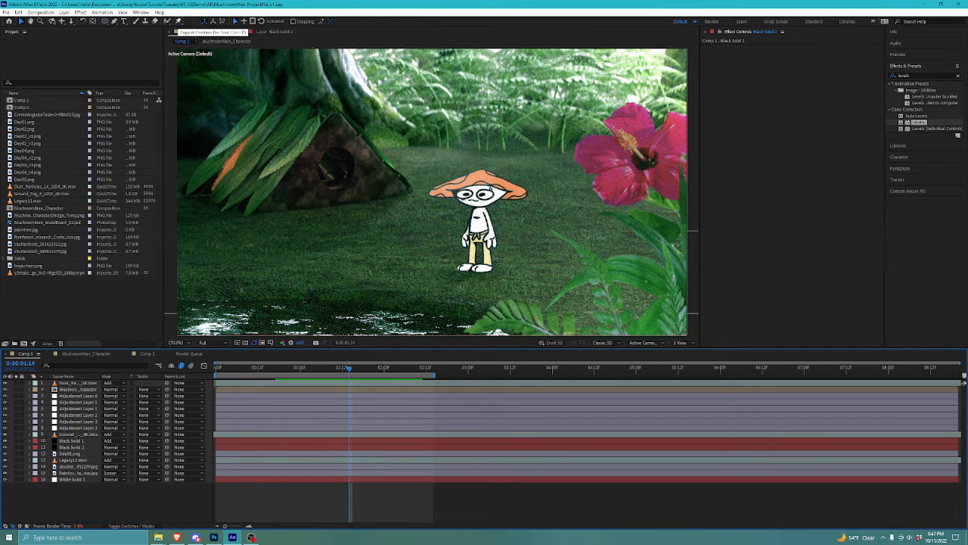
Step: Activate the Puppet Position Pin Tool and step the current time back two frames to 0:00:01:12
click(177, 21)
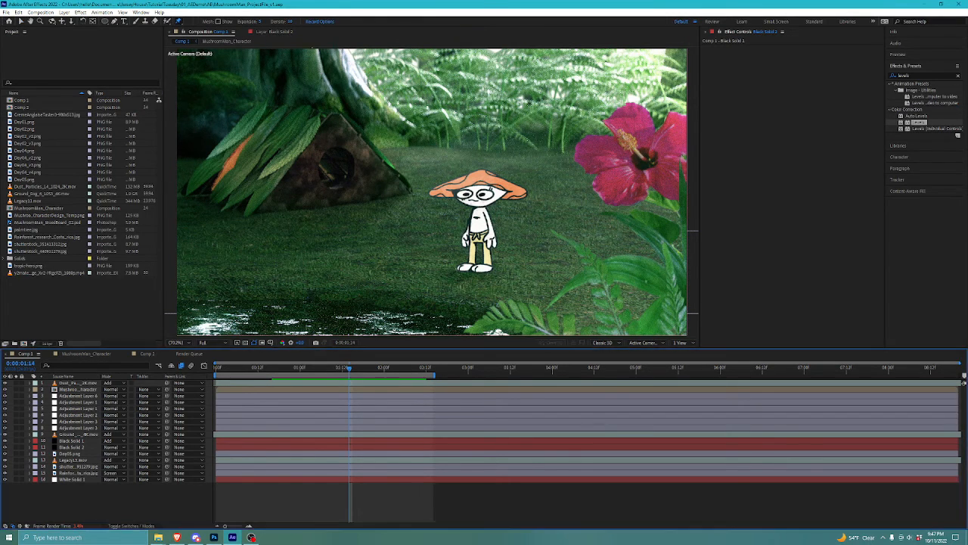
key(Page_Up)
key(Page_Up)
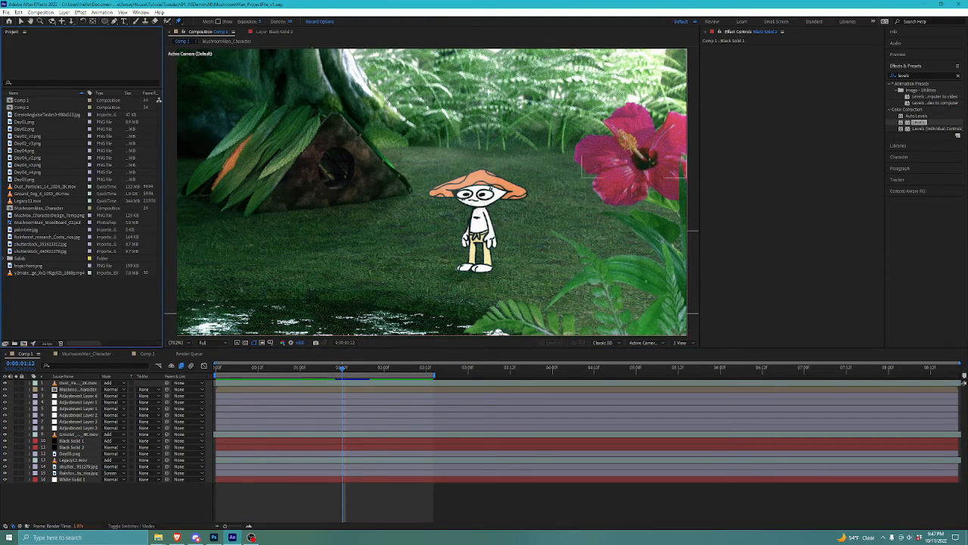
Step: Add tropic-hero.png to Comp 1 directly above the mushroom character layer and place the plant in the scene's lower-left foreground
click(31, 266)
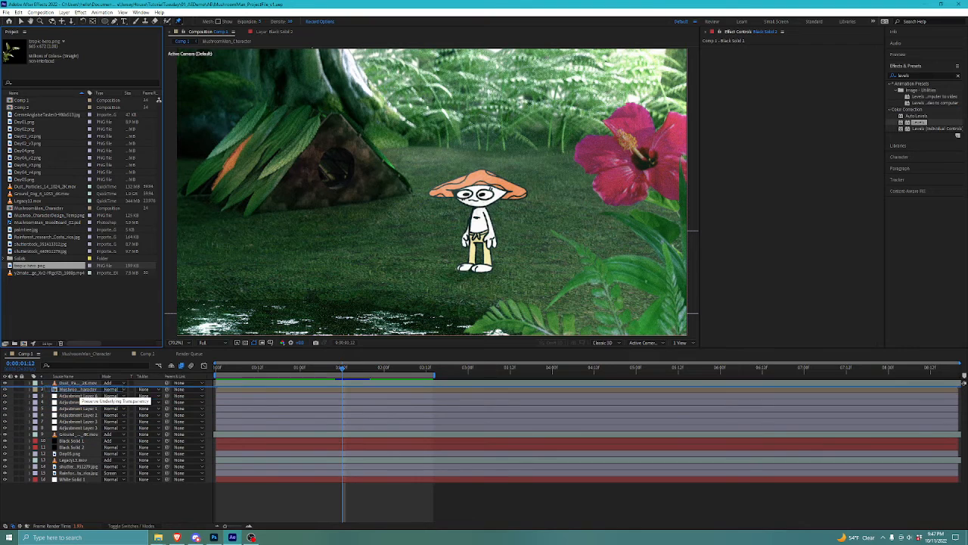
drag(76, 393, 77, 390)
key(v)
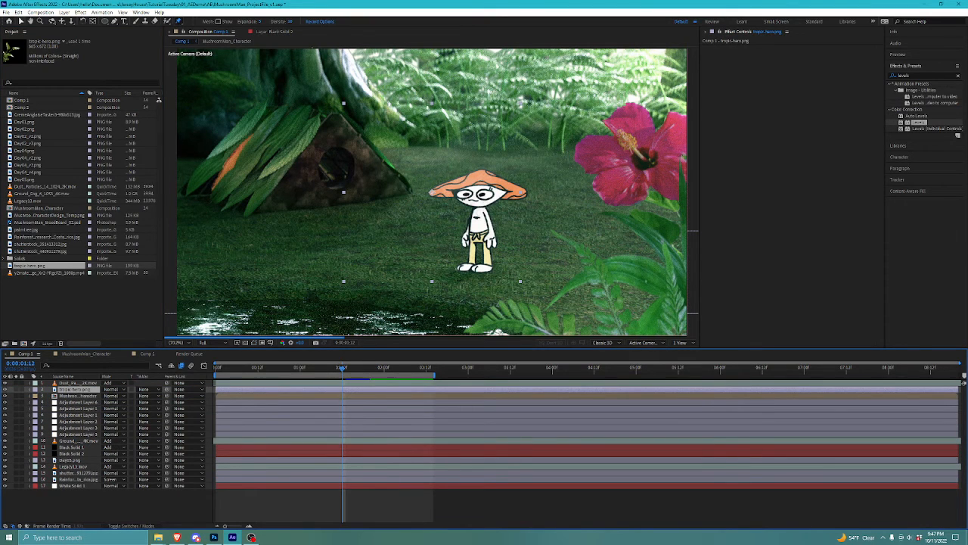
drag(372, 219, 236, 260)
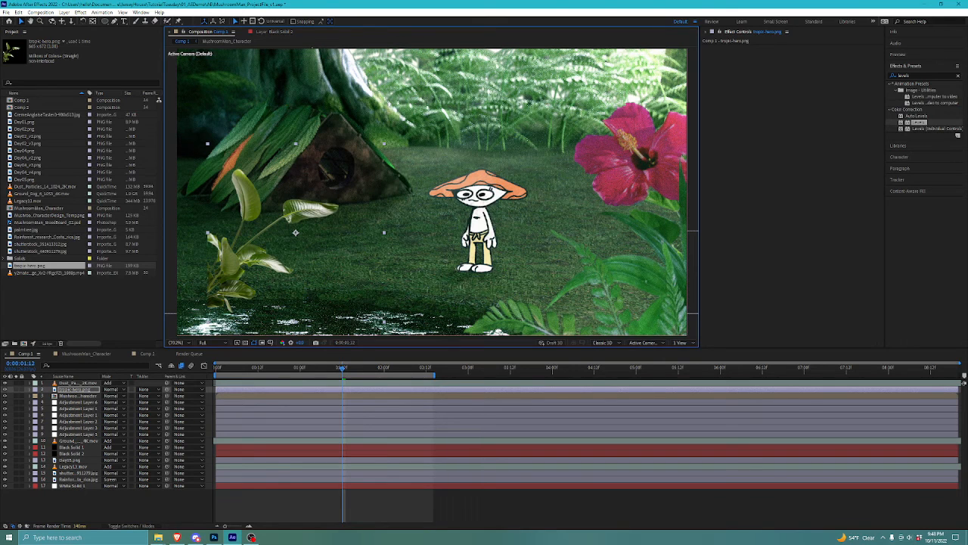
Step: Move the tropic-hero.png layer's anchor point to the base of the plant with the Pan Behind tool
click(93, 21)
drag(296, 233, 209, 290)
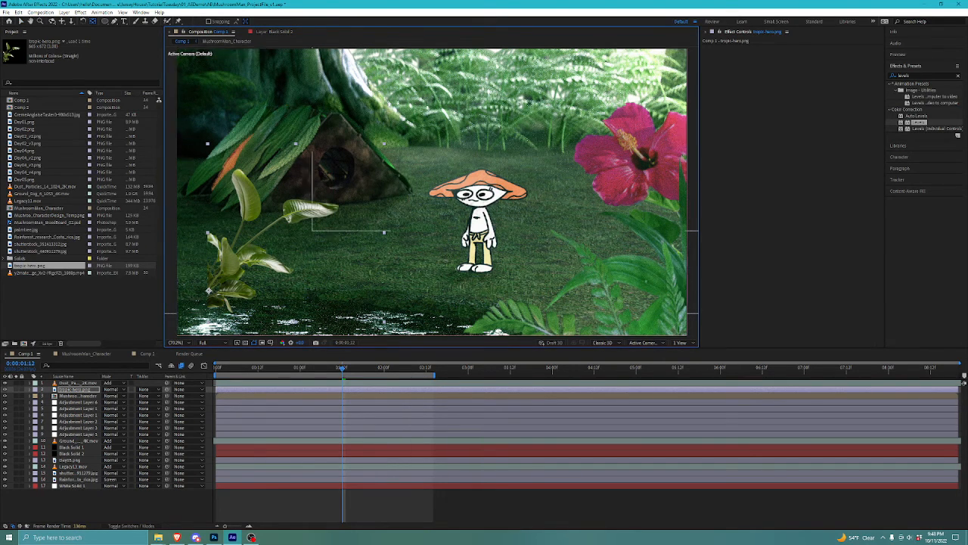
click(280, 505)
Step: Reposition the plant between the hut and the mushroom character so that one leaf overlaps the character's cap
click(76, 390)
key(v)
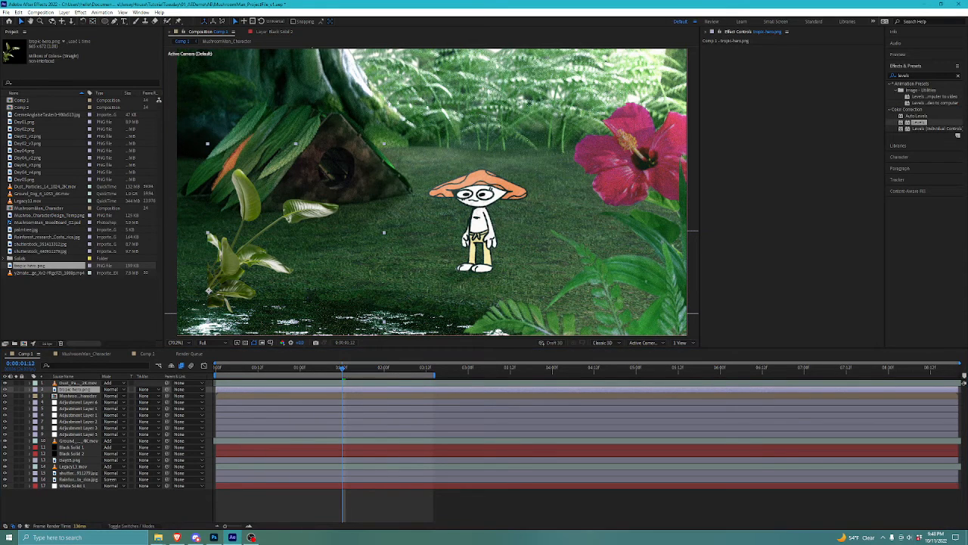
drag(230, 263, 372, 231)
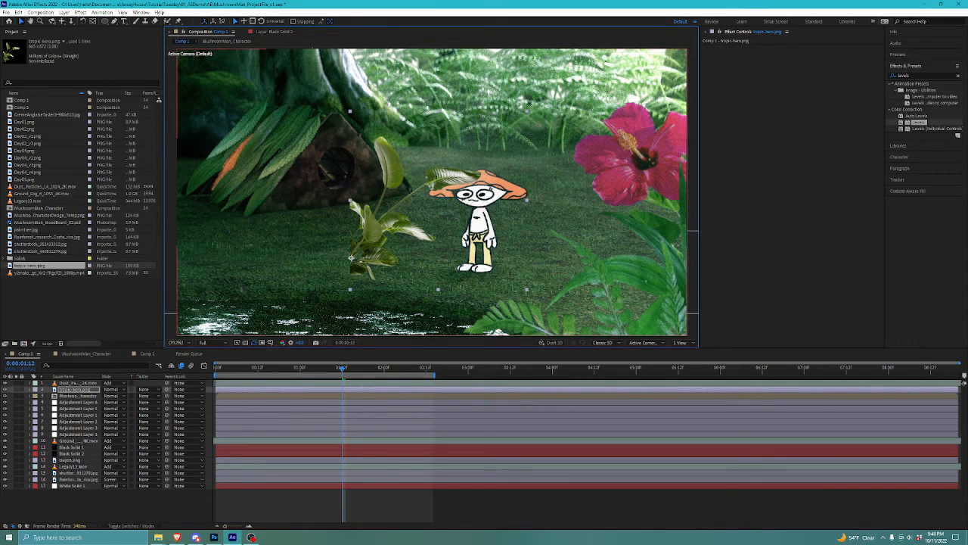
Step: Pre-compose the tropic-hero.png layer into a new composition named tropic-hero, moving all attributes into it
right_click(78, 384)
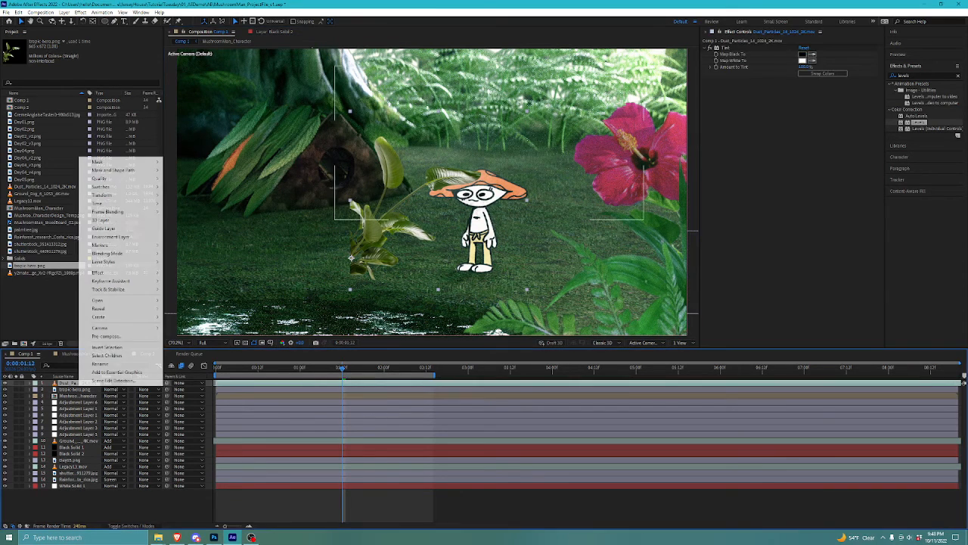
key(Escape)
click(77, 389)
right_click(78, 390)
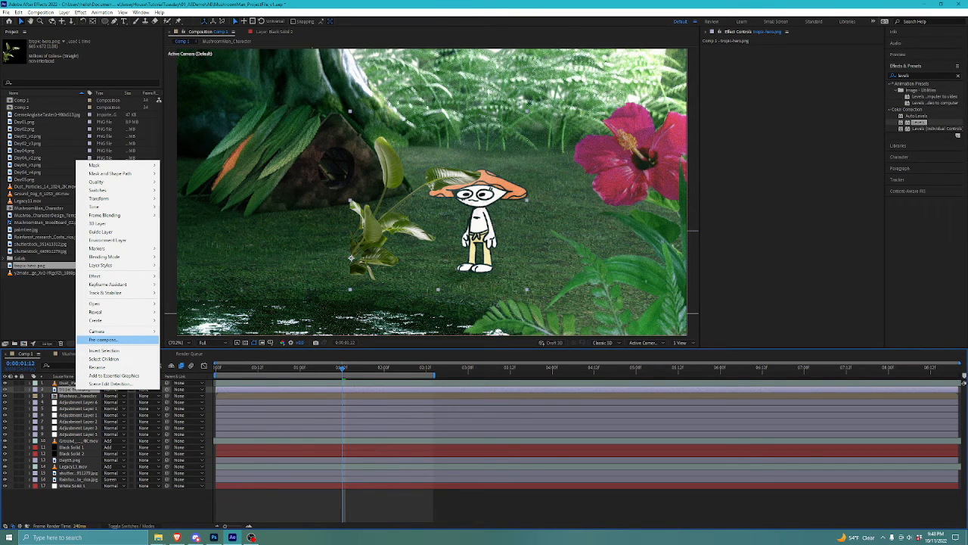
click(106, 339)
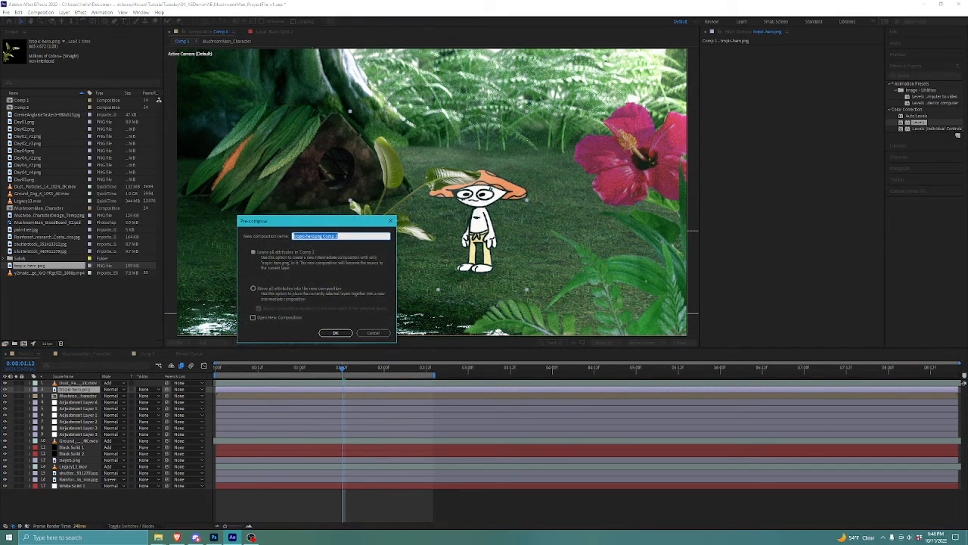
click(254, 289)
drag(341, 236, 322, 236)
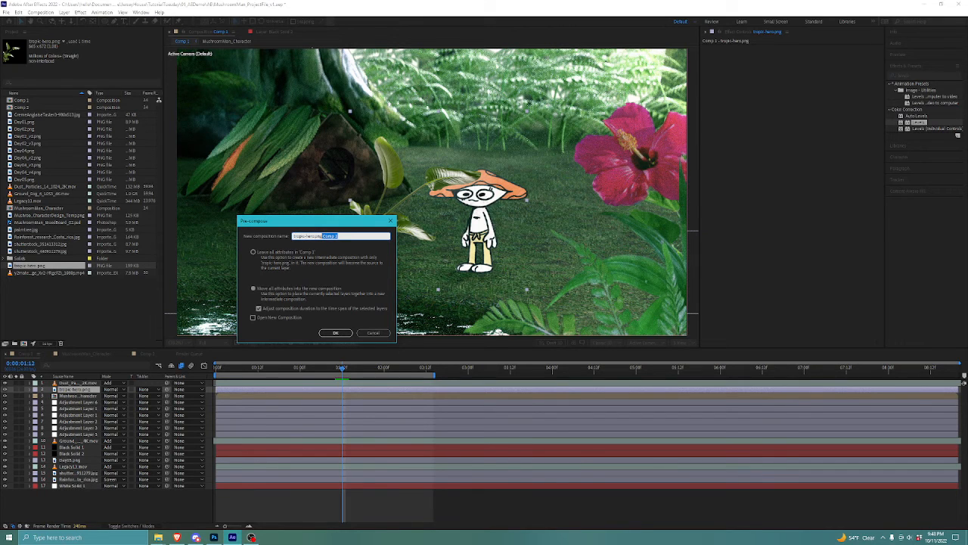
key(BackSpace)
key(Return)
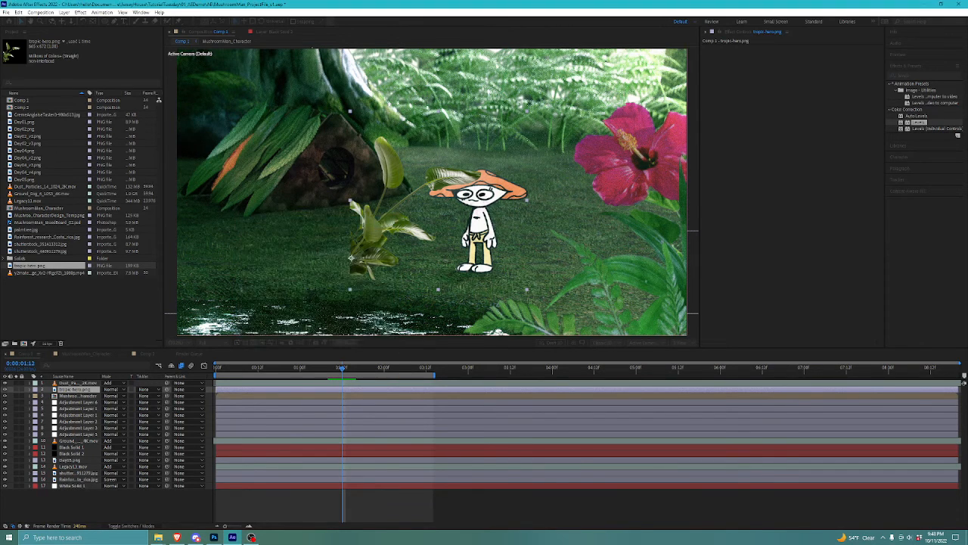
Step: Open the tropic-hero composition and place the first puppet position pin at the base of the plant
double_click(381, 227)
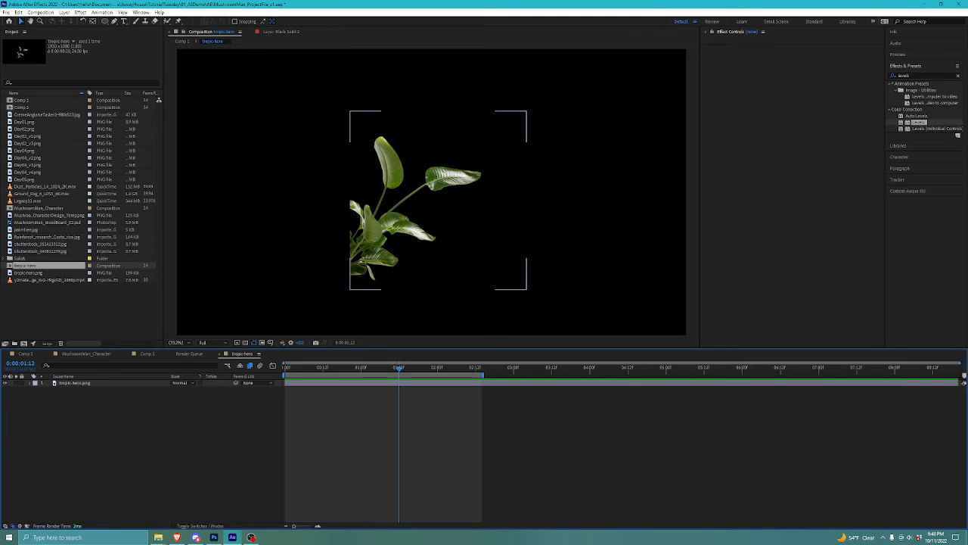
click(351, 258)
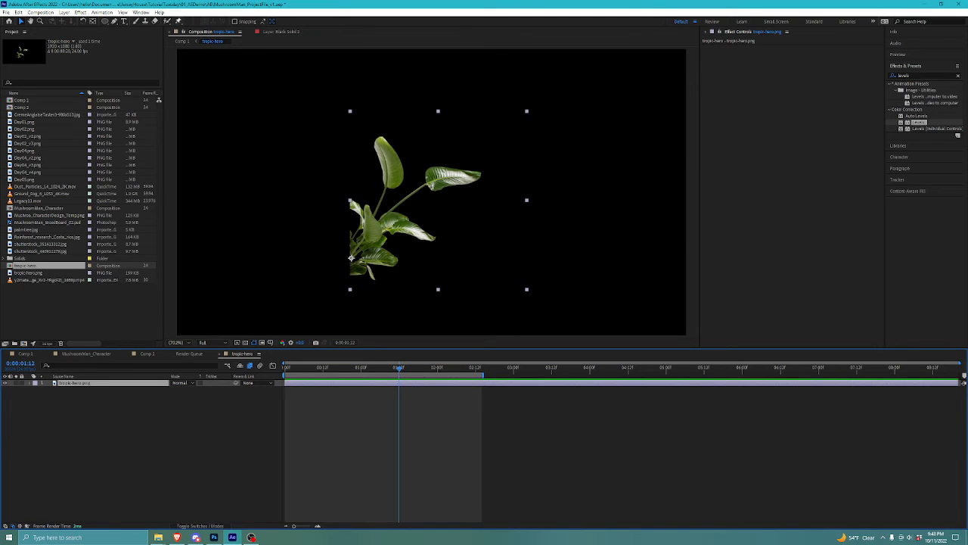
click(179, 21)
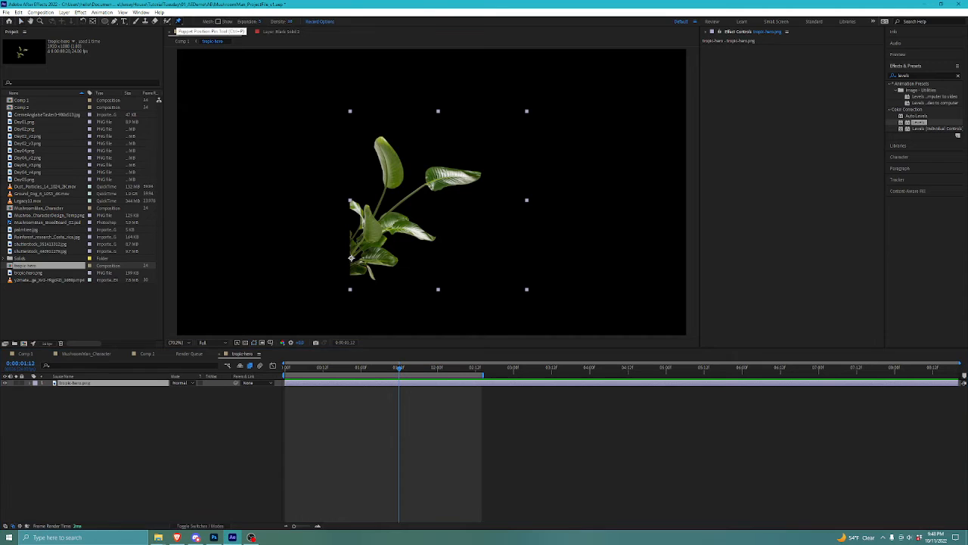
click(350, 258)
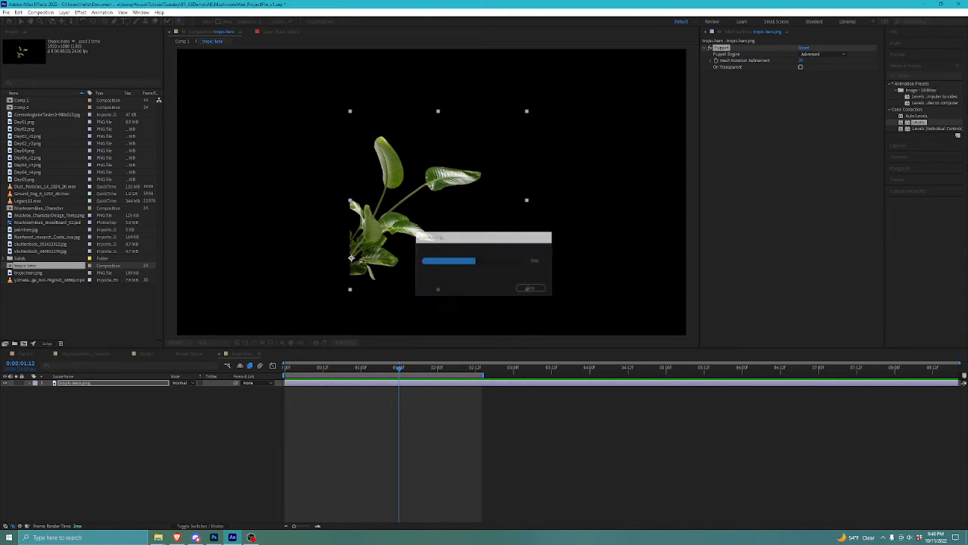
scroll(364, 215, up, 1)
drag(364, 214, 361, 241)
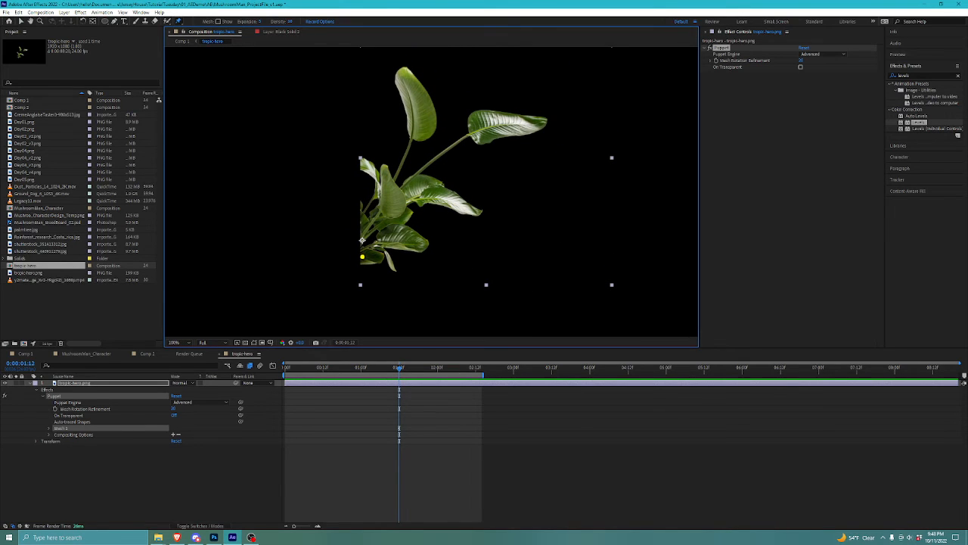
mouse_move(362, 257)
mouse_down()
mouse_move(388, 249)
mouse_move(387, 207)
mouse_move(346, 192)
mouse_move(478, 271)
mouse_move(392, 251)
mouse_move(397, 242)
mouse_move(362, 257)
mouse_up()
Step: Add further puppet position pins along the plant's base, stems and leaves, up to the tip of the tall upright leaf
click(362, 250)
click(404, 230)
click(423, 245)
click(373, 231)
click(377, 195)
click(363, 225)
click(416, 175)
click(414, 136)
click(404, 74)
click(417, 84)
click(428, 123)
Step: Reveal the keyframed puppet pin positions of the tropic-hero.png layer in the timeline
click(75, 383)
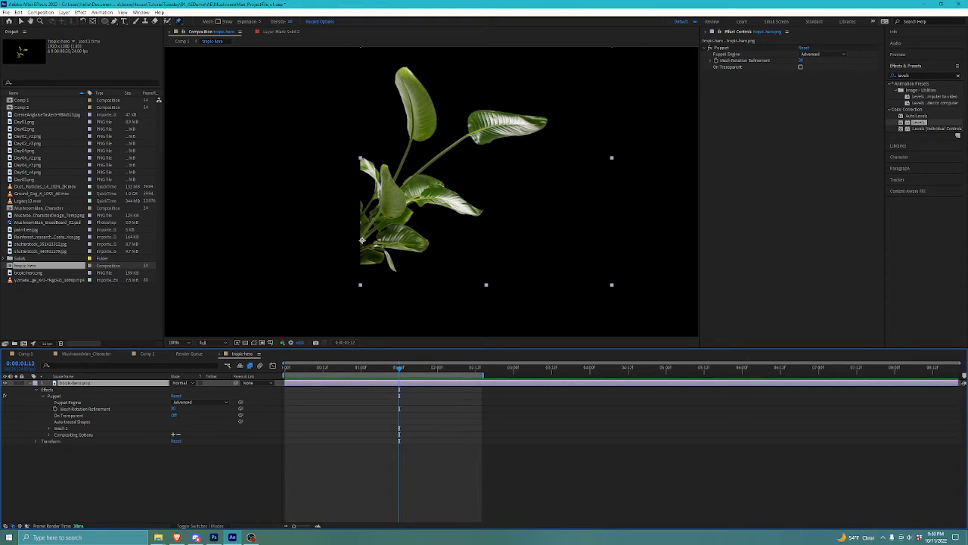
key(u)
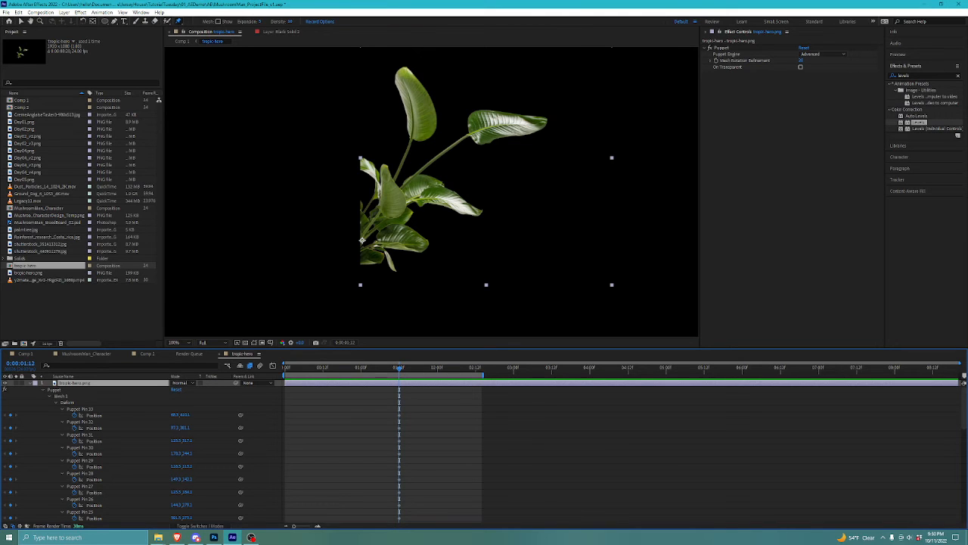
scroll(964, 376, down, 10)
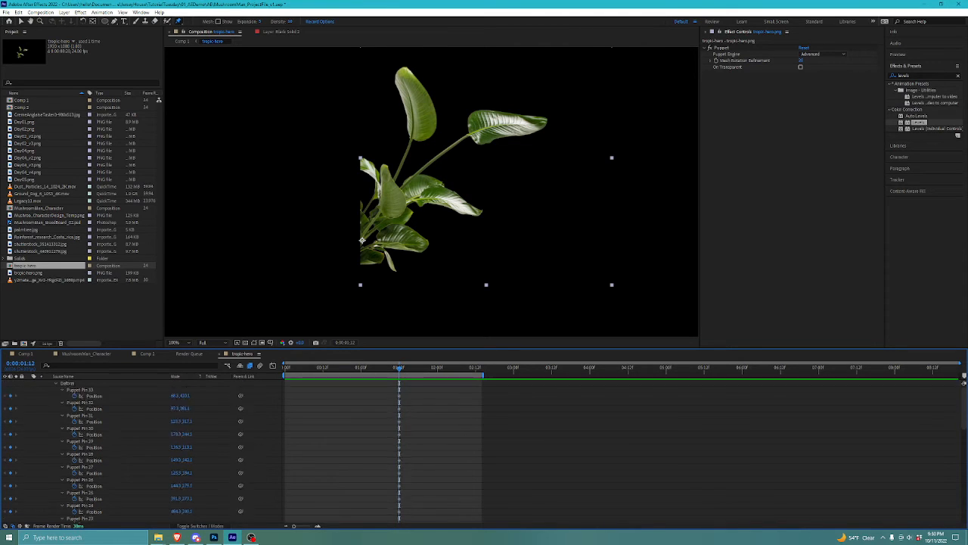
scroll(964, 382, up, 10)
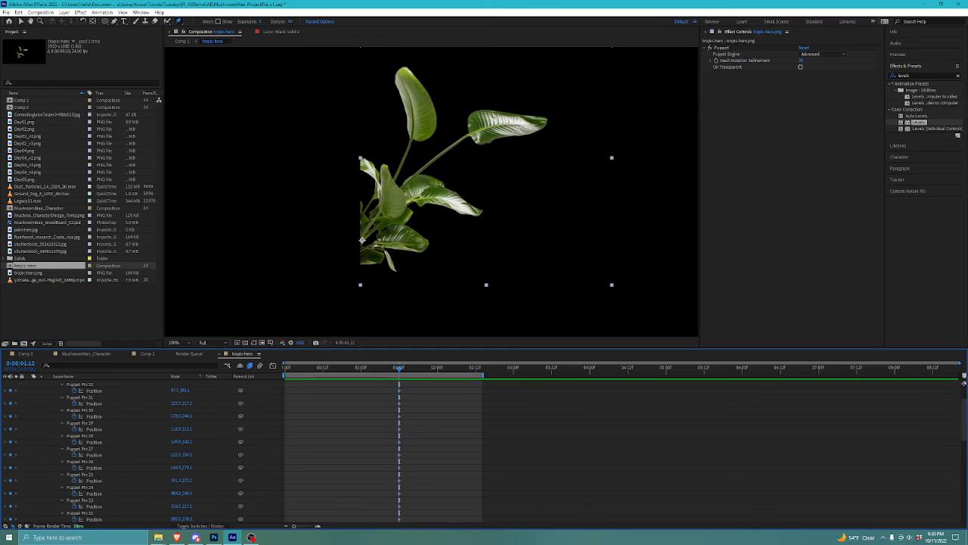
click(575, 454)
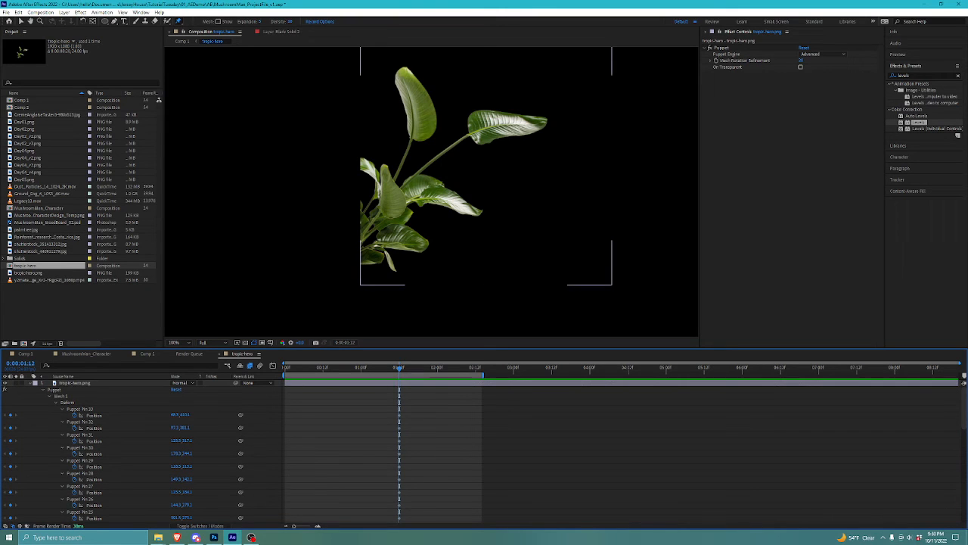
click(74, 383)
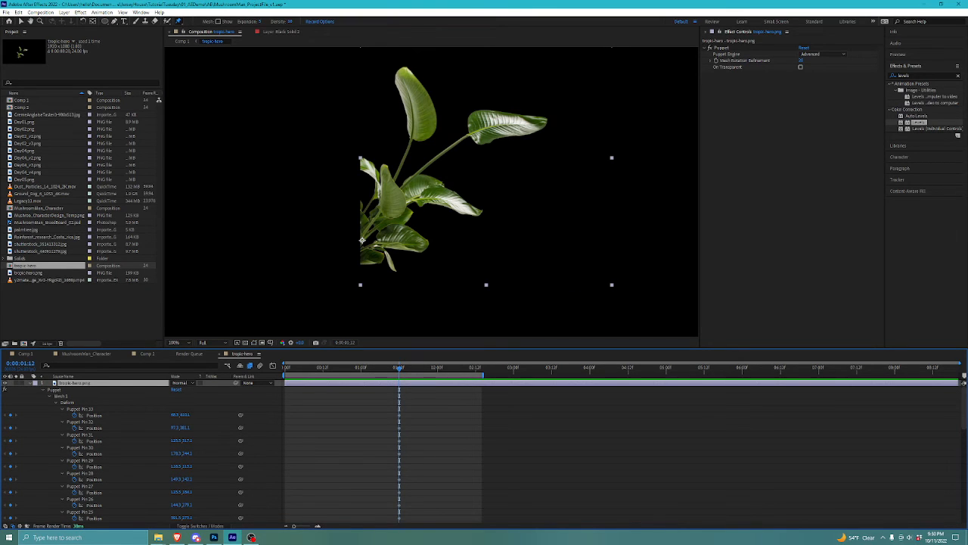
Step: Move all puppet pin position keyframes to the start of the composition at 0:00:00:00
drag(399, 368, 284, 368)
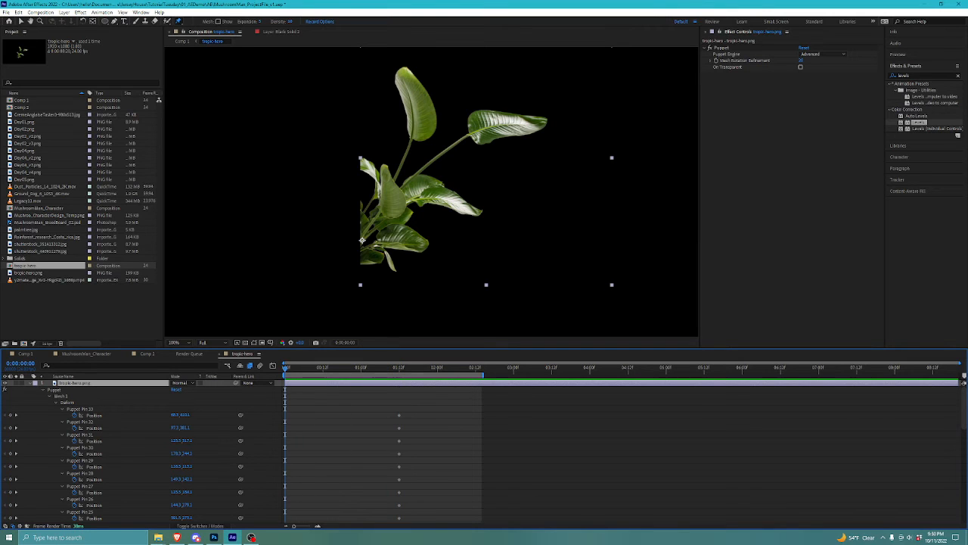
click(454, 454)
drag(387, 401, 418, 523)
scroll(419, 484, up, 10)
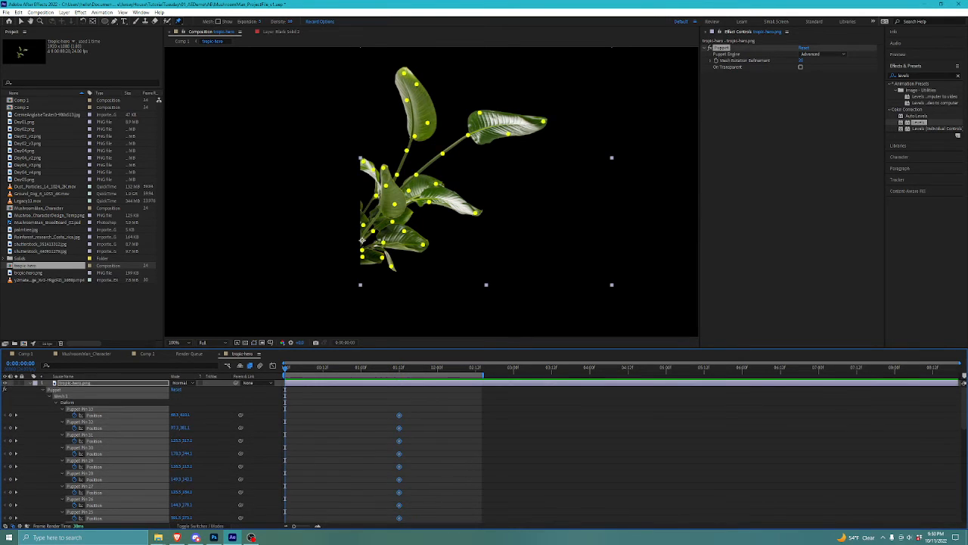
key(v)
drag(399, 415, 285, 415)
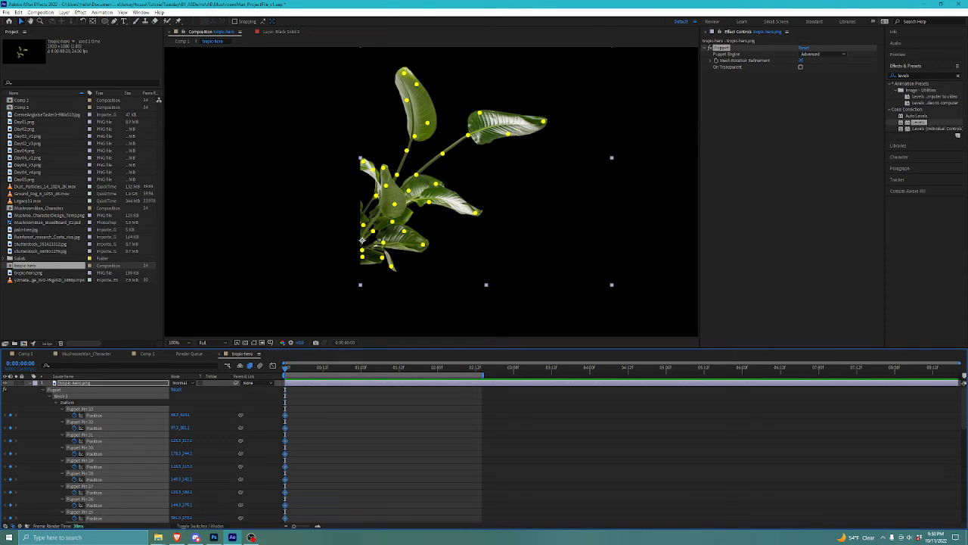
Step: Add a position keyframe for every puppet pin at 0:00:01:00, then deselect everything
key(space)
click(378, 447)
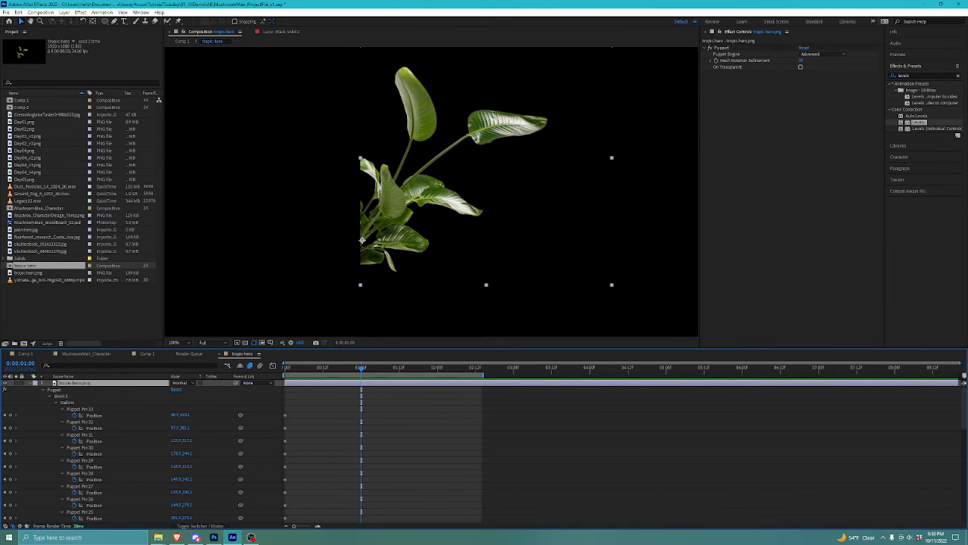
scroll(113, 454, down, 10)
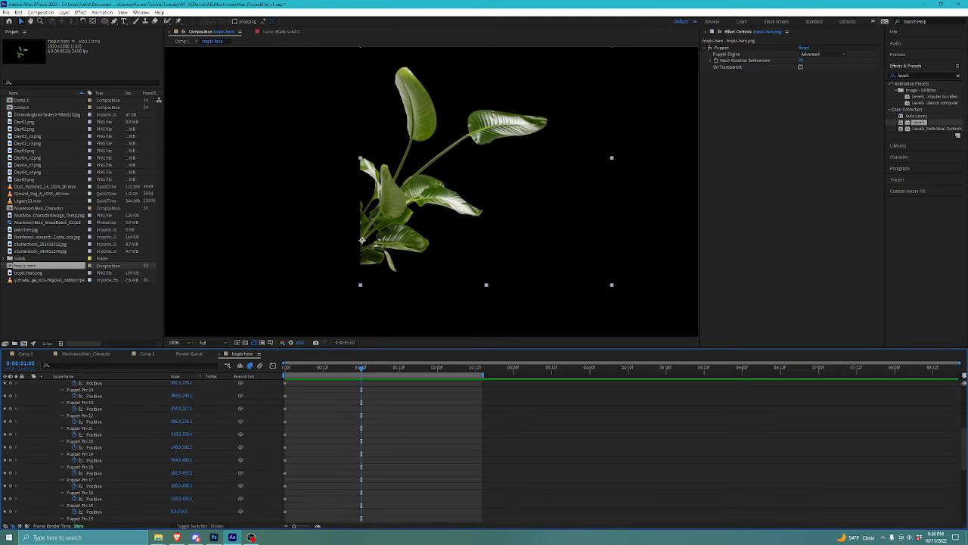
click(79, 513)
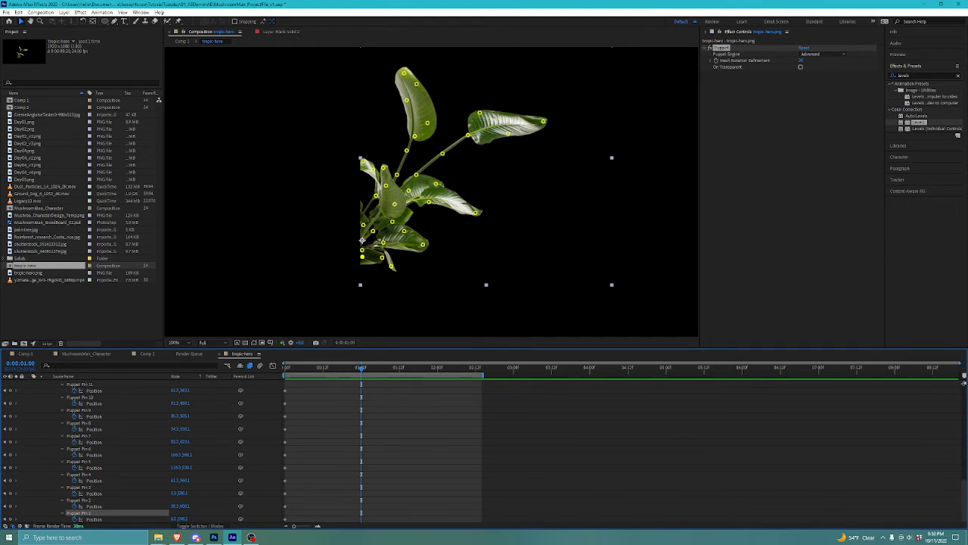
click(94, 519)
scroll(94, 484, up, 10)
scroll(964, 382, up, 2)
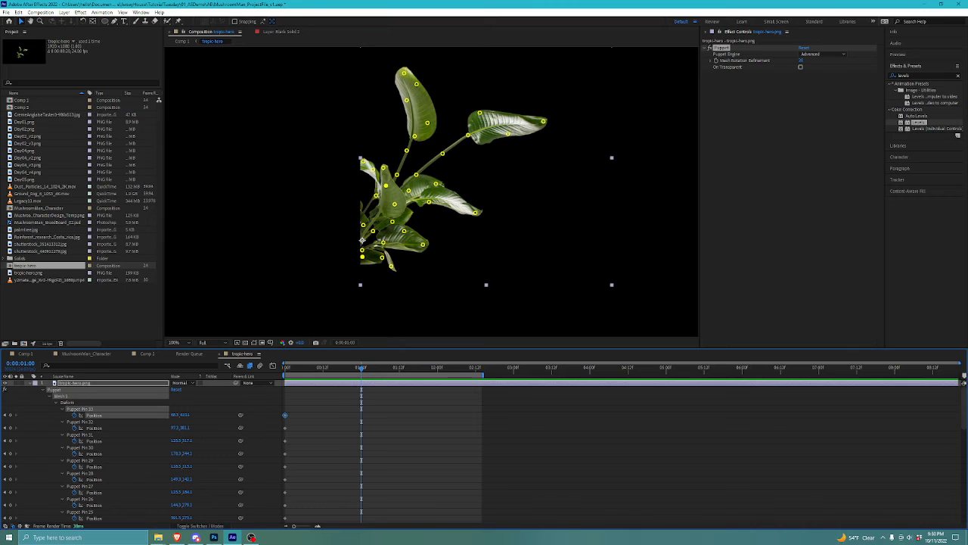
key(ctrl+a)
scroll(964, 382, down, 5)
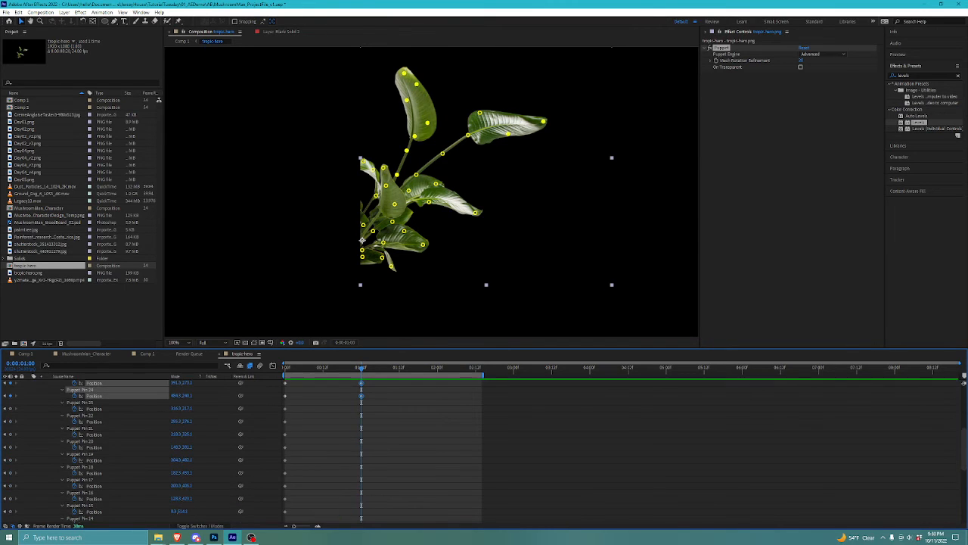
scroll(964, 384, down, 5)
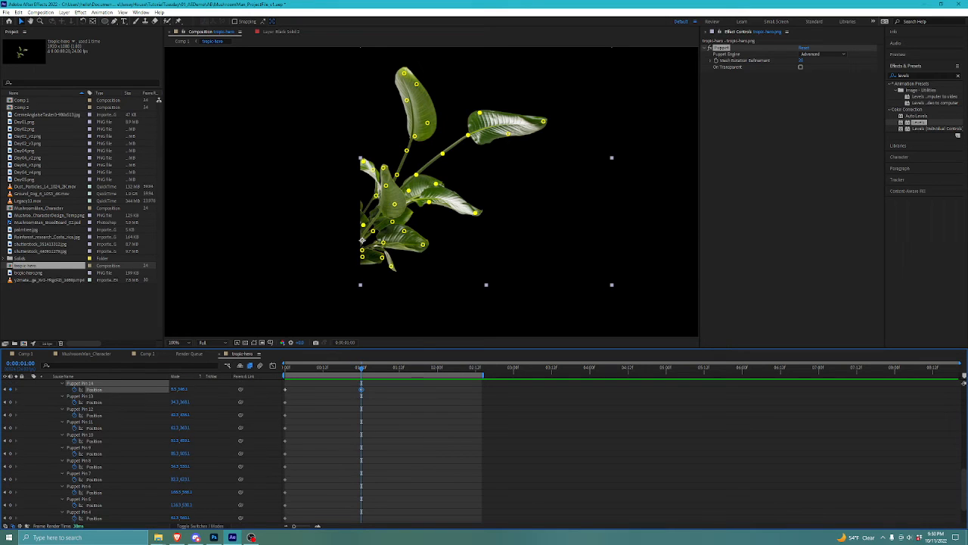
drag(9, 402, 10, 518)
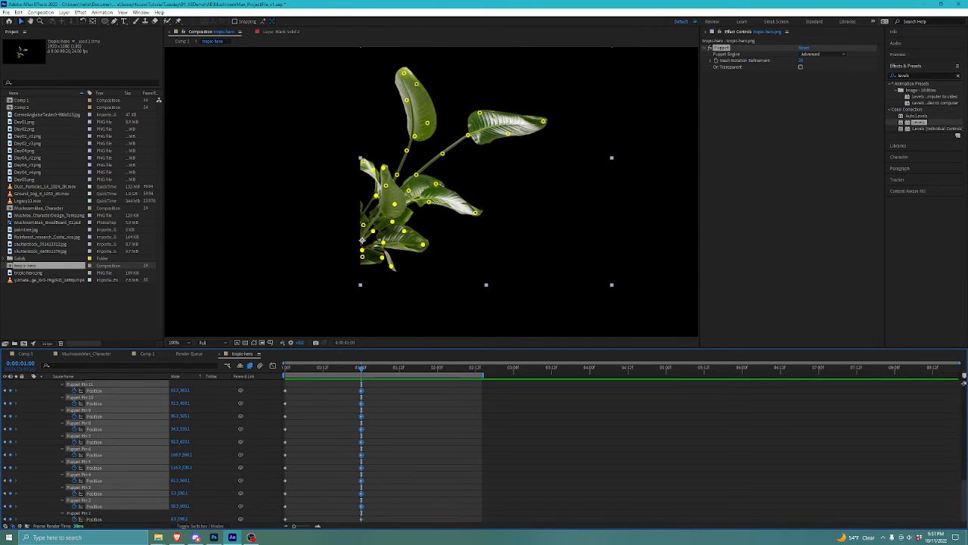
scroll(10, 484, up, 5)
scroll(964, 382, up, 10)
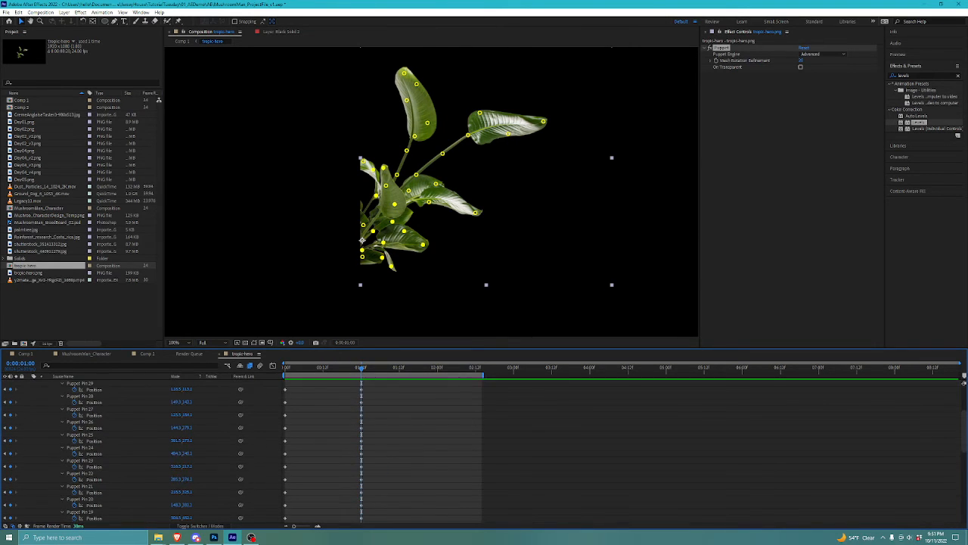
key(ctrl+shift+a)
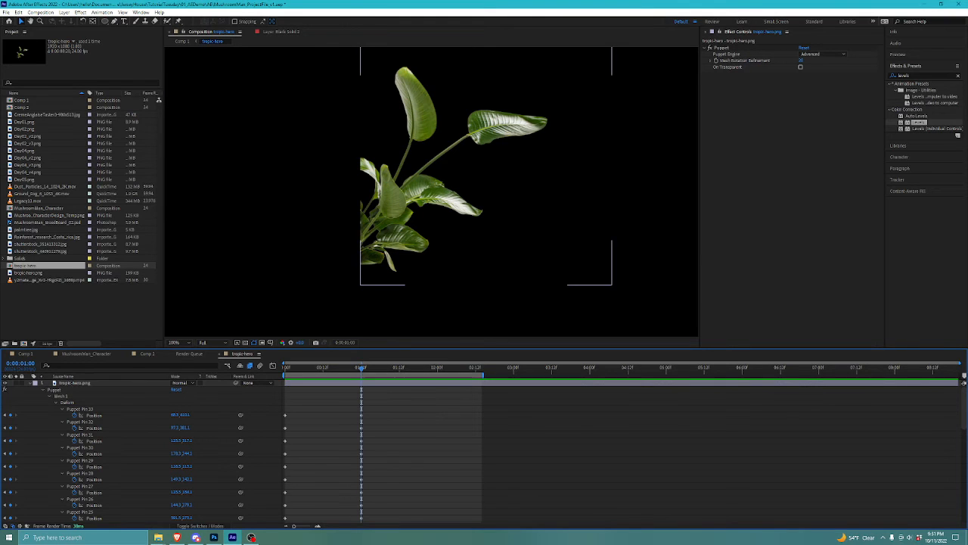
Step: Shift the plant slightly down and to the left in the composition and select its Puppet effect to show the pins
click(362, 241)
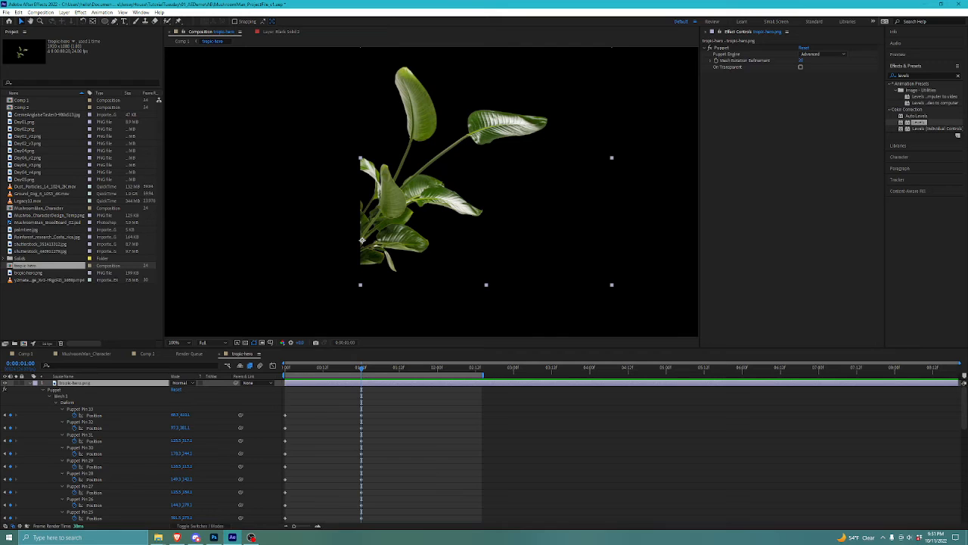
drag(454, 181, 446, 192)
click(722, 48)
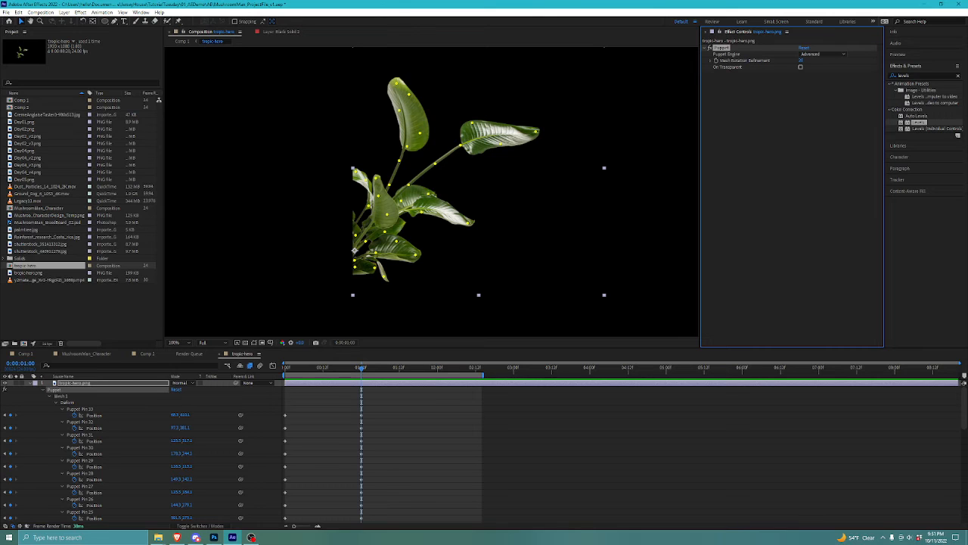
drag(435, 149, 428, 164)
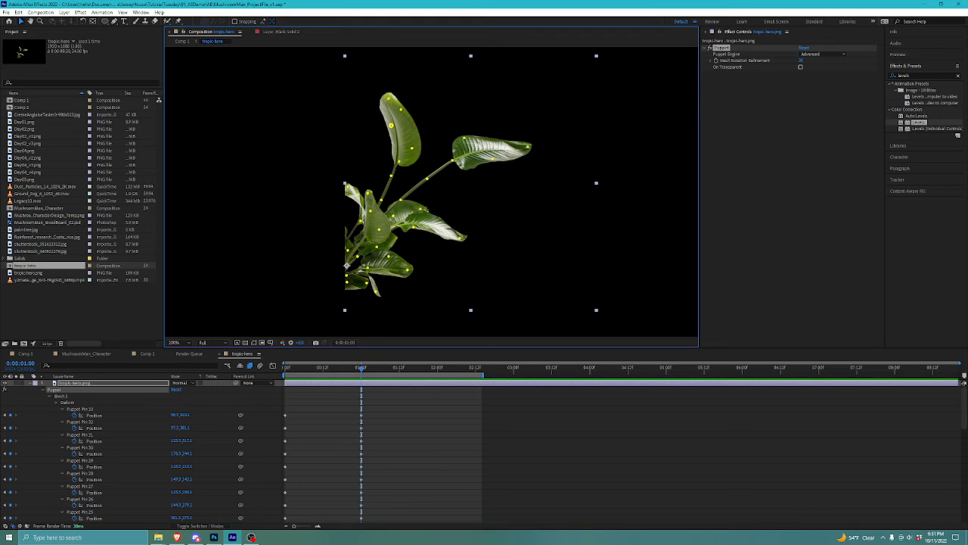
Step: At 0:00:01:00, nudge the five pins on the tall upright leaf slightly left together, followed by the pin on its stem
drag(391, 125, 389, 127)
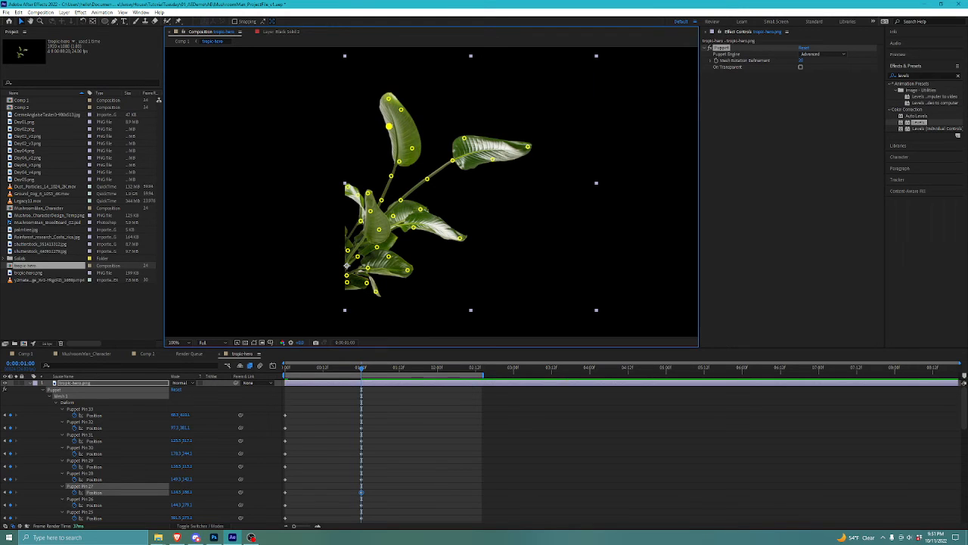
key(ctrl+z)
shift+click(400, 161)
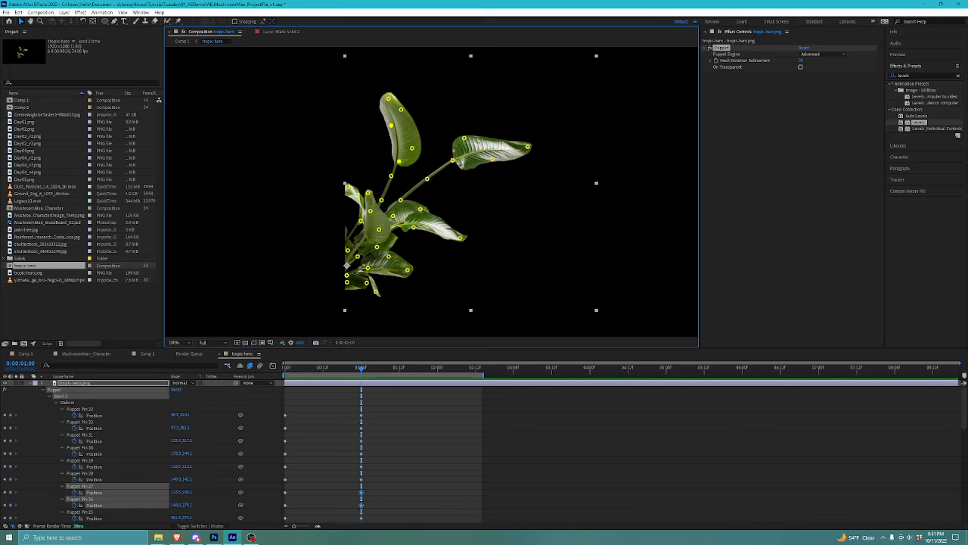
shift+click(412, 149)
shift+click(401, 109)
shift+click(389, 99)
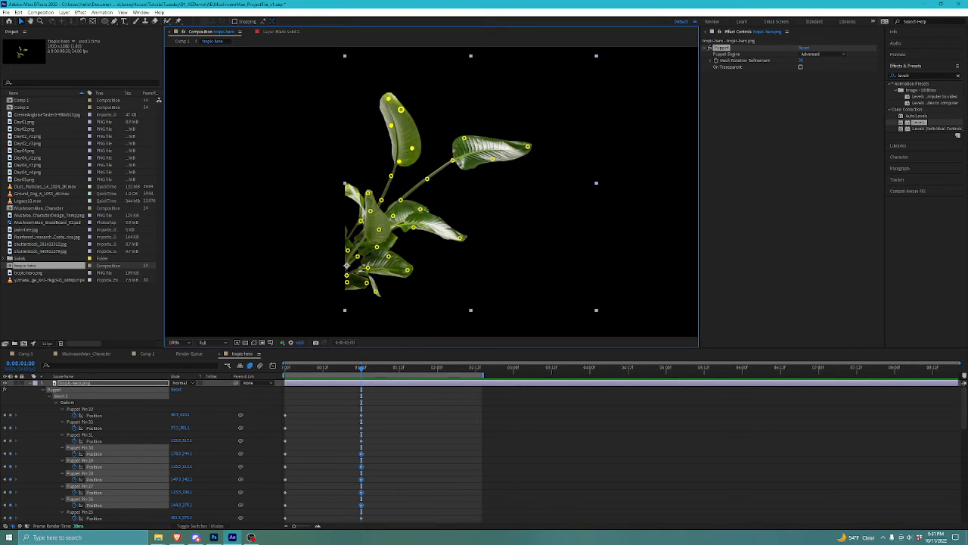
drag(401, 110, 399, 110)
drag(391, 176, 390, 178)
Step: At 0:00:01:00, nudge the pins on the upper right leaf slightly down together, followed by the pin on its stem
click(453, 160)
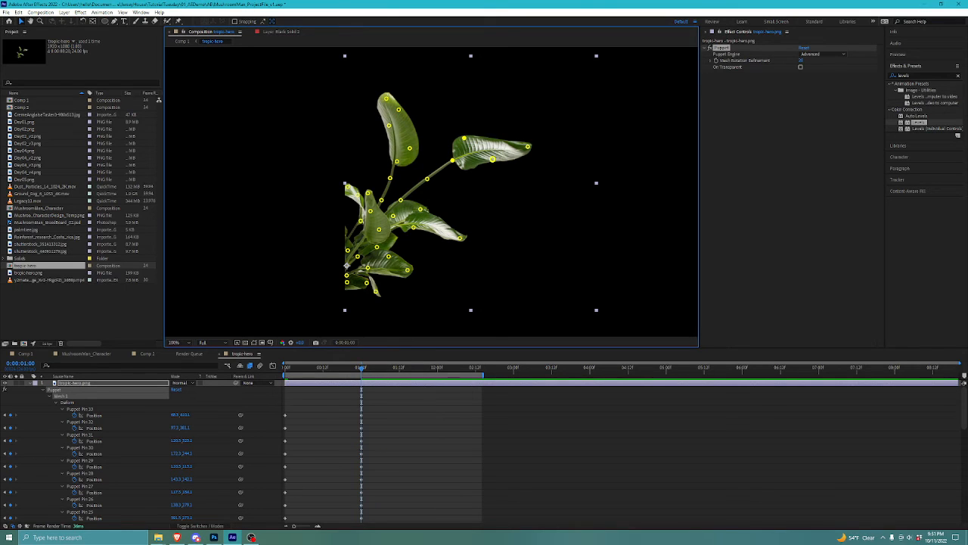
drag(528, 146, 530, 152)
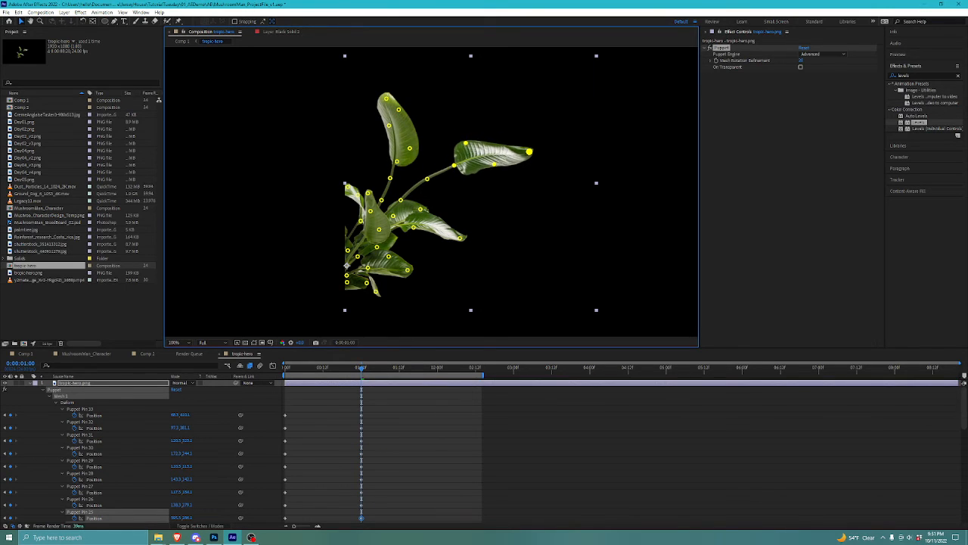
drag(427, 178, 427, 181)
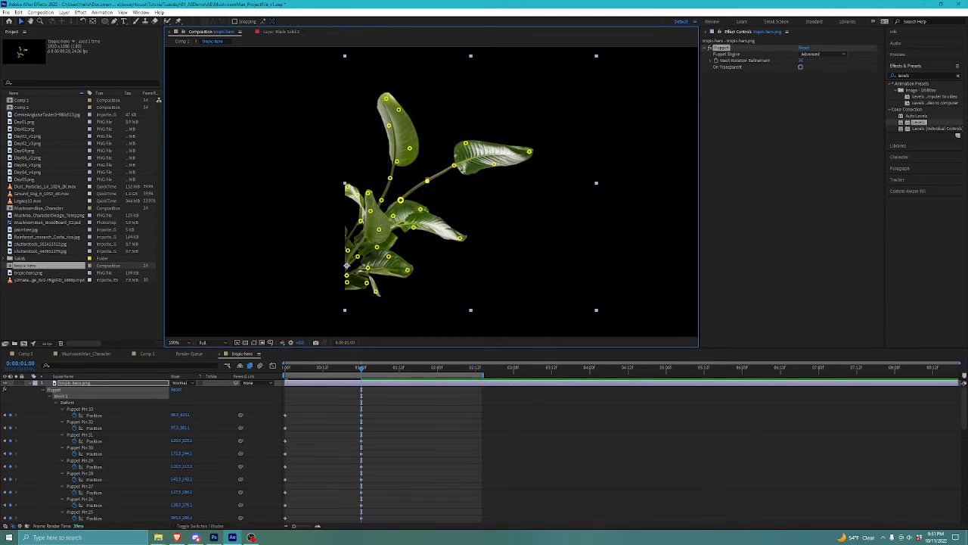
Step: Nudge the pins of the middle right leaf slightly down, undoing an unwanted shift, and adjust the pin at its stem joint
click(401, 200)
click(421, 210)
drag(420, 209, 420, 207)
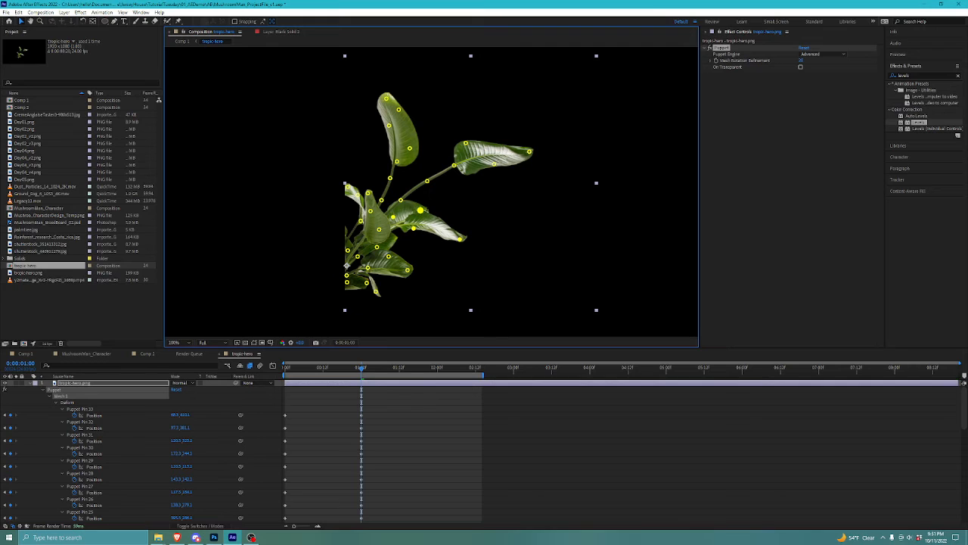
key(ctrl+z)
click(401, 200)
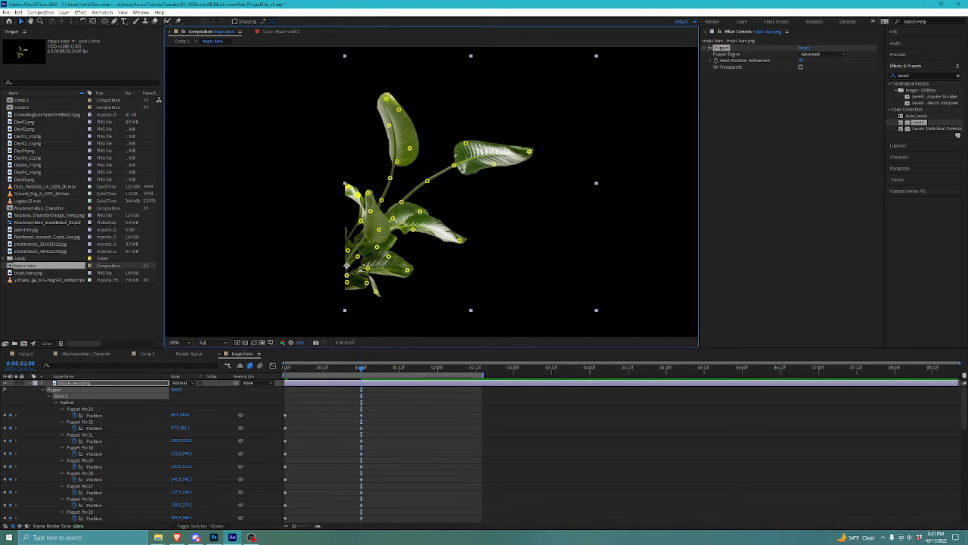
Step: Nudge the pins of the small left leaf and the lower leaf slightly down and shift those of the central leaf
drag(345, 185, 346, 189)
drag(348, 250, 407, 272)
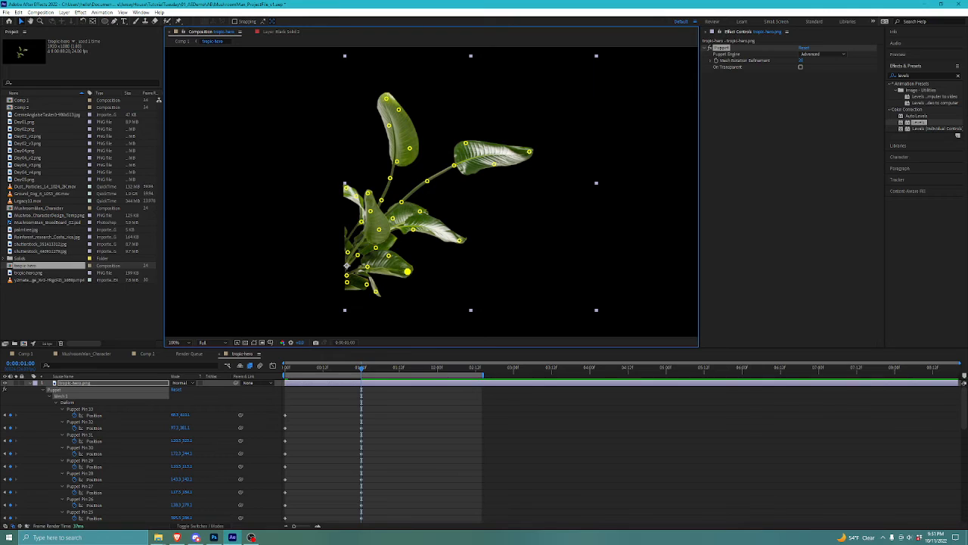
drag(368, 193, 370, 212)
click(379, 229)
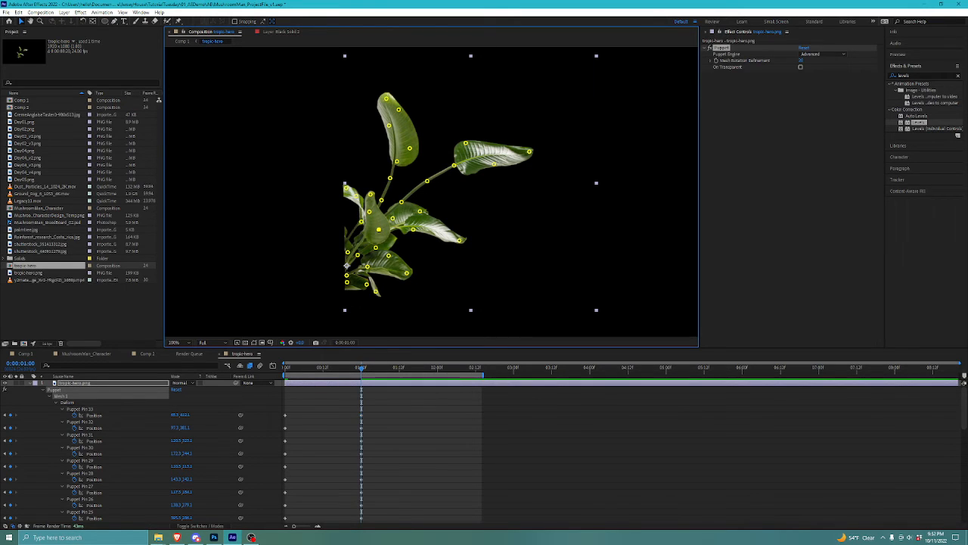
Step: Preview the leaf movement from the start and slightly nudge the pin at the base of the tall leaf's stem at 0:00:01:00
key(Home)
key(space)
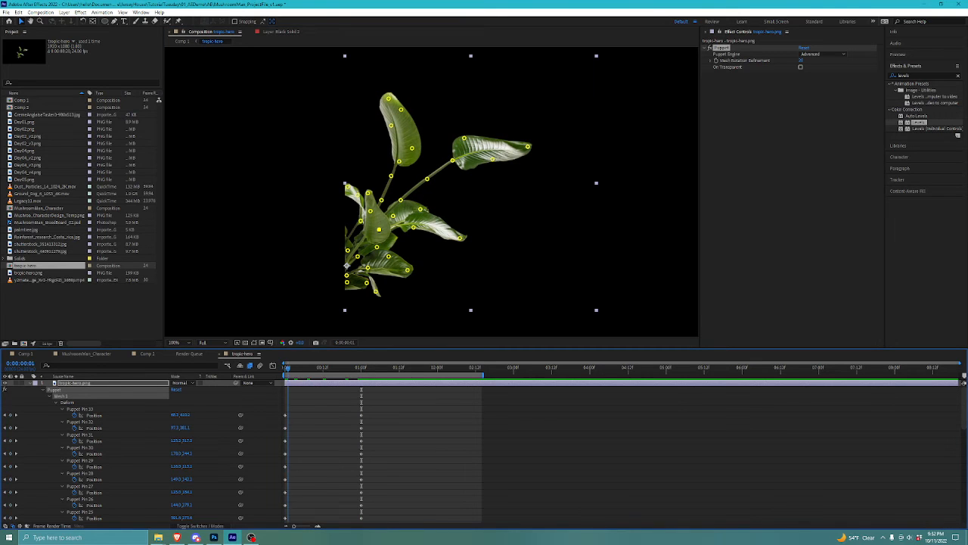
key(space)
key(space)
drag(382, 200, 380, 202)
mouse_move(361, 368)
mouse_down()
mouse_move(285, 368)
mouse_move(362, 367)
mouse_up()
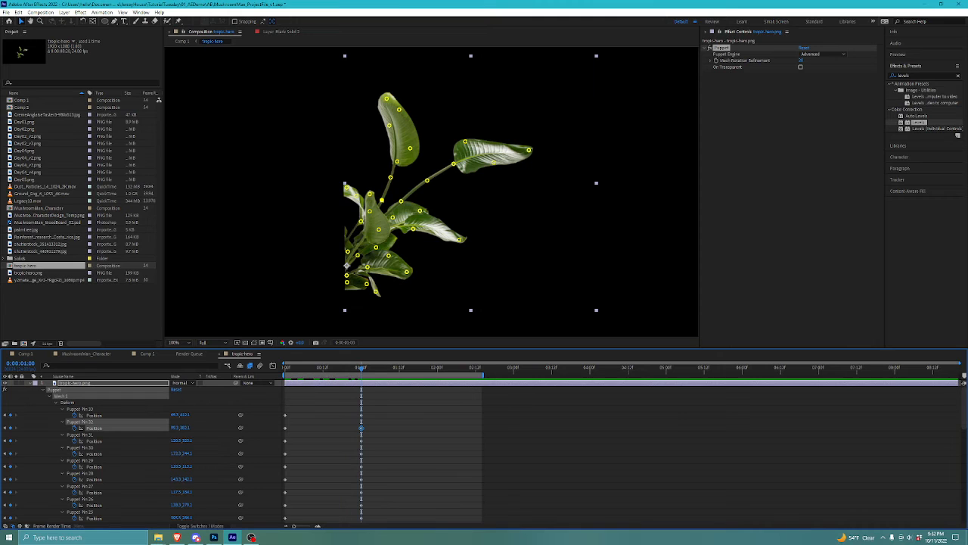
drag(315, 400, 177, 525)
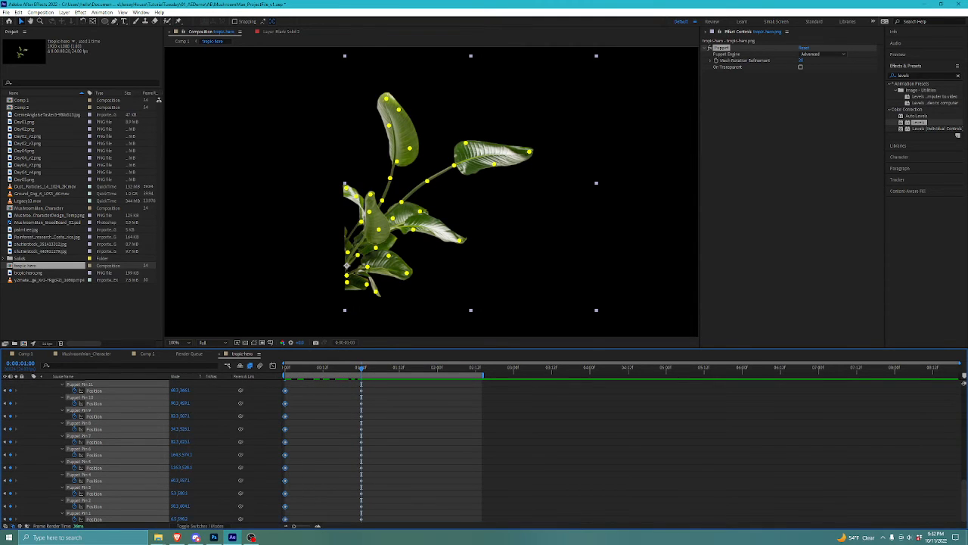
scroll(182, 454, up, 10)
key(space)
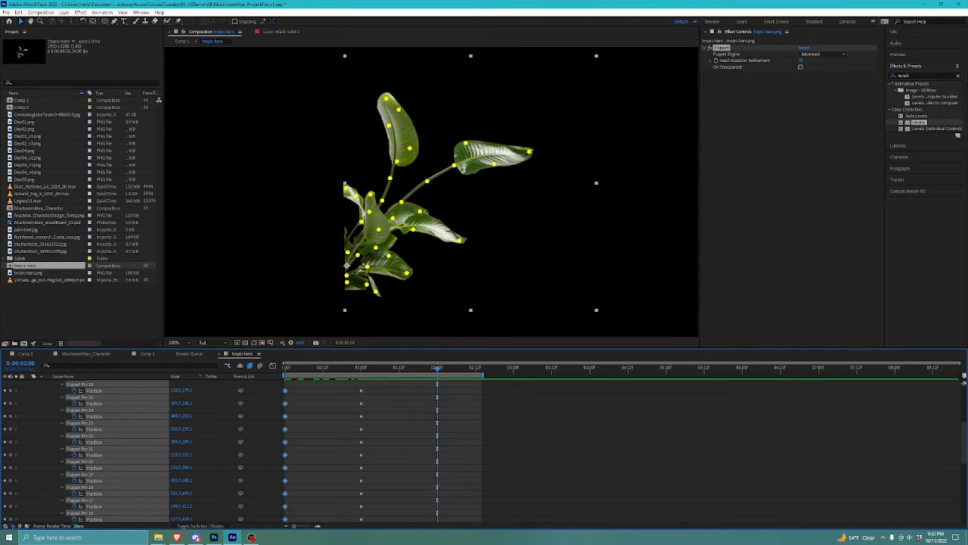
key(ctrl+b)
key(ctrl+z)
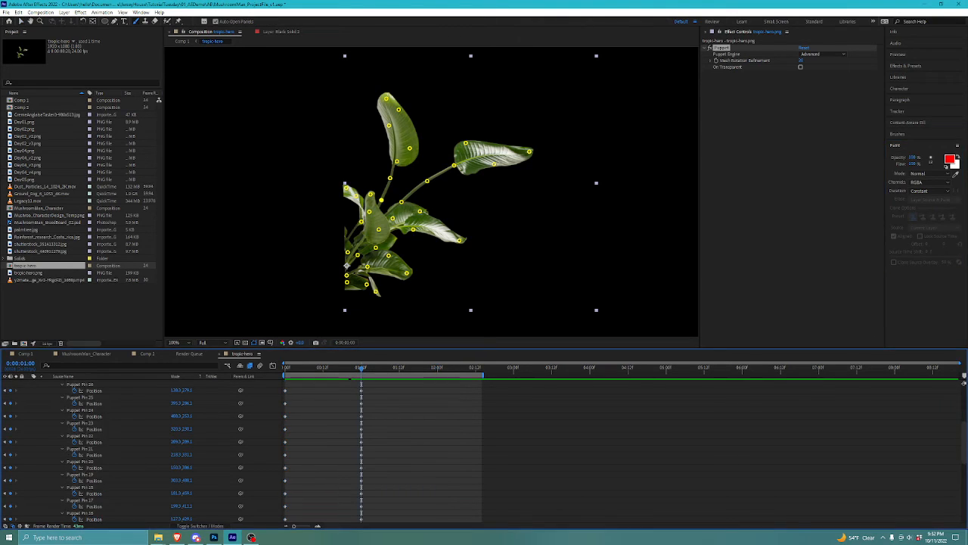
Step: Copy all puppet pin position keyframes from 0:00:00:00, paste them at 0:00:02:00 and preview the movement from the start
scroll(256, 447, up, 5)
drag(256, 403, 300, 521)
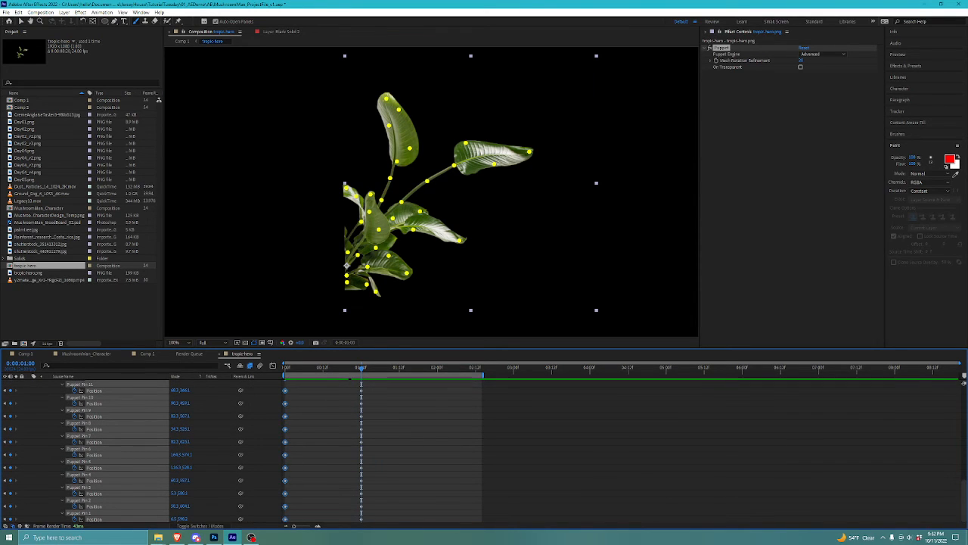
key(ctrl+c)
drag(362, 375, 365, 376)
drag(362, 368, 285, 368)
key(ctrl+v)
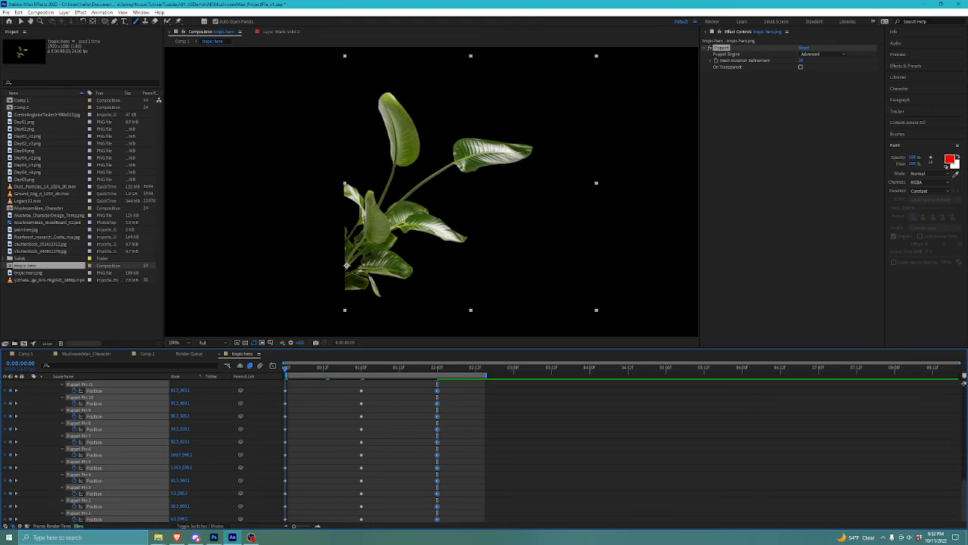
key(space)
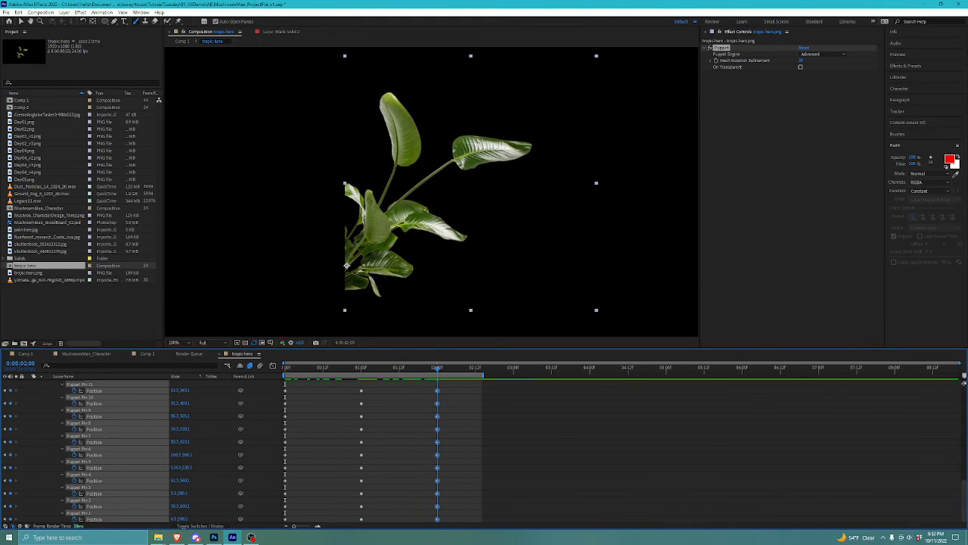
Step: Paste copies of the puppet pins' two-second keyframe cycle at 0:00:02:00, 0:00:04:00 and 0:00:06:00 to repeat the leaf movement
scroll(964, 383, up, 5)
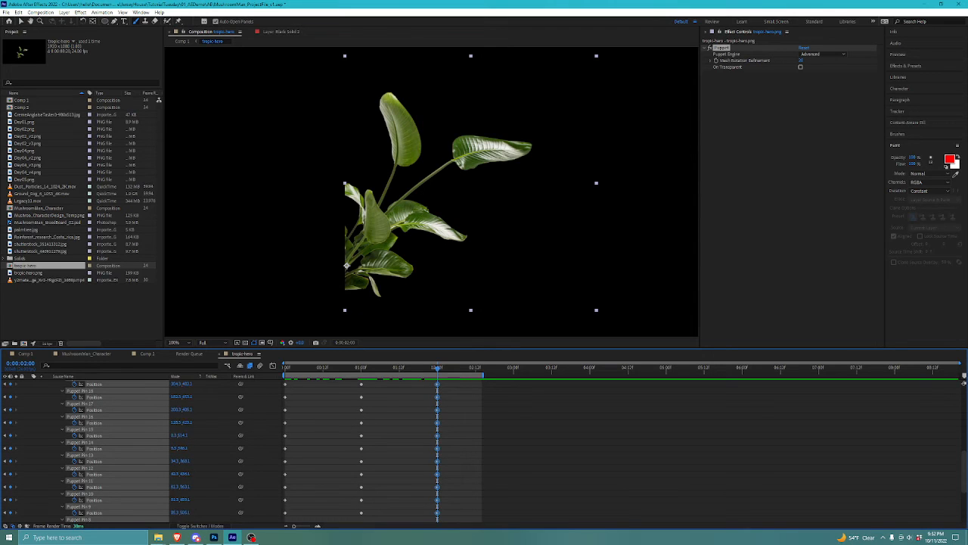
scroll(964, 382, down, 10)
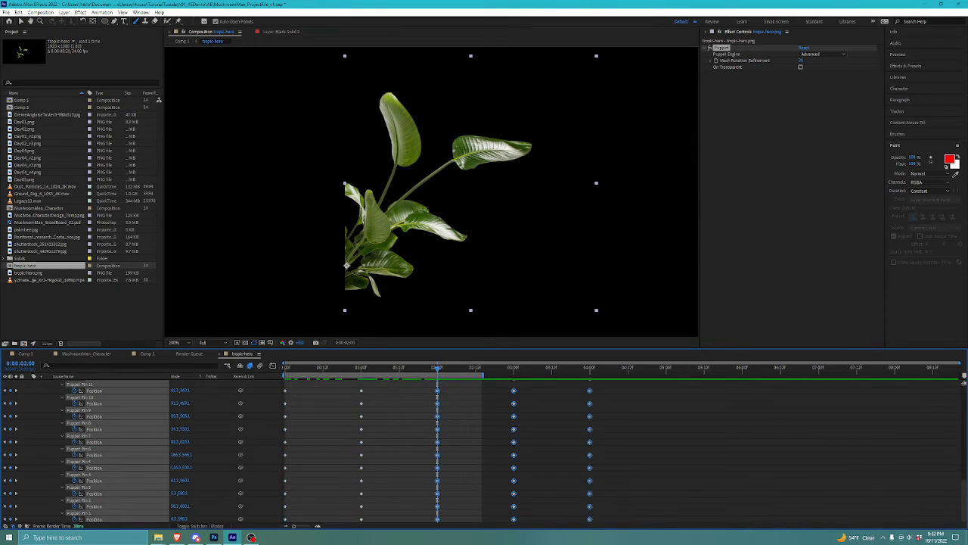
key(k)
key(k)
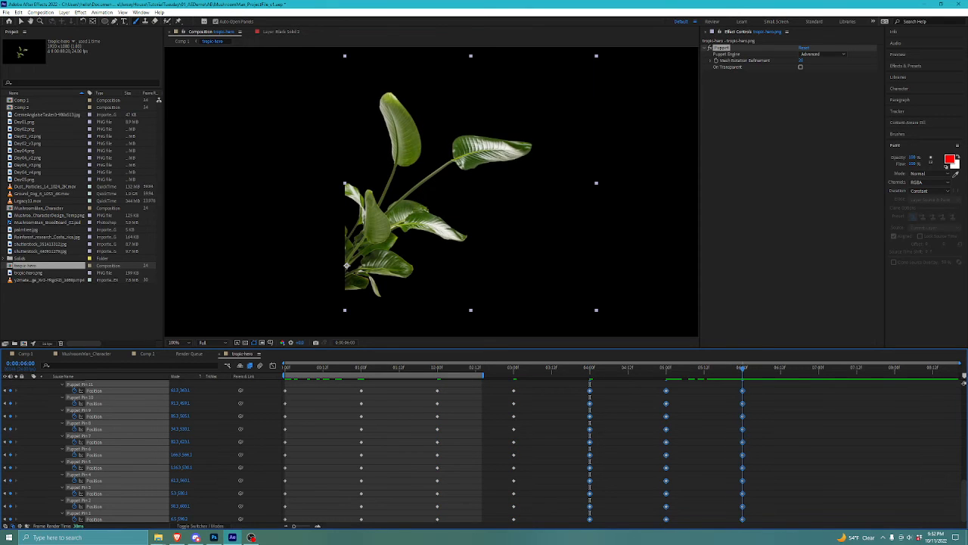
key(ctrl+v)
key(Tab)
click(842, 421)
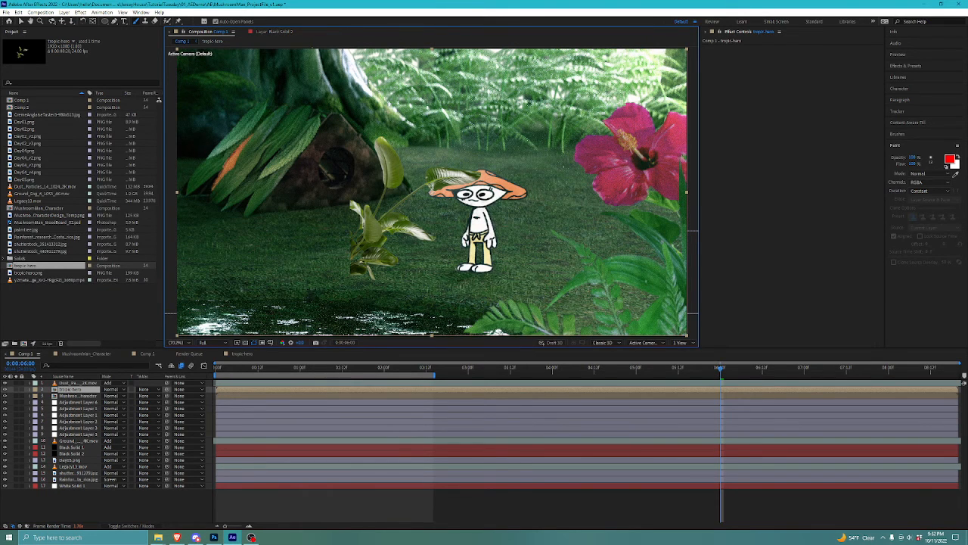
double_click(432, 177)
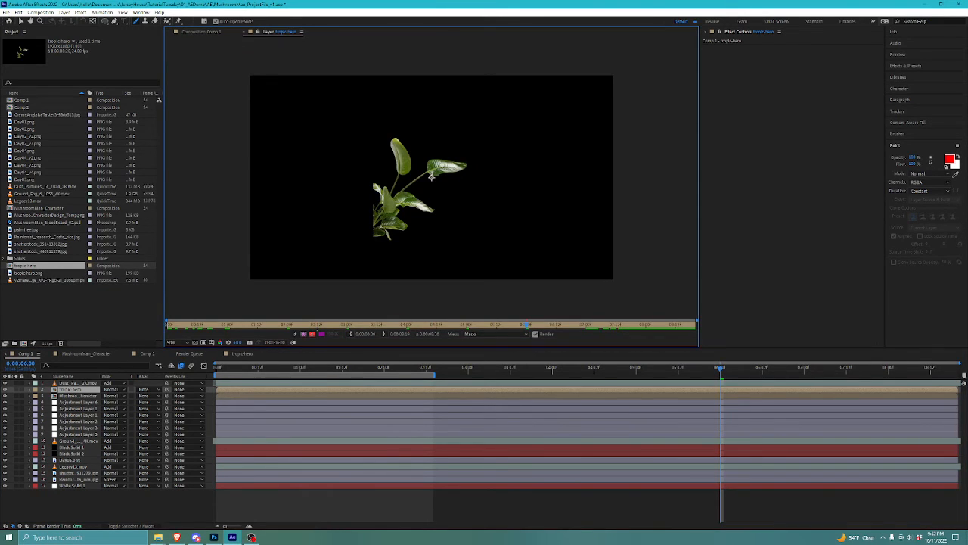
click(525, 159)
click(202, 32)
key(v)
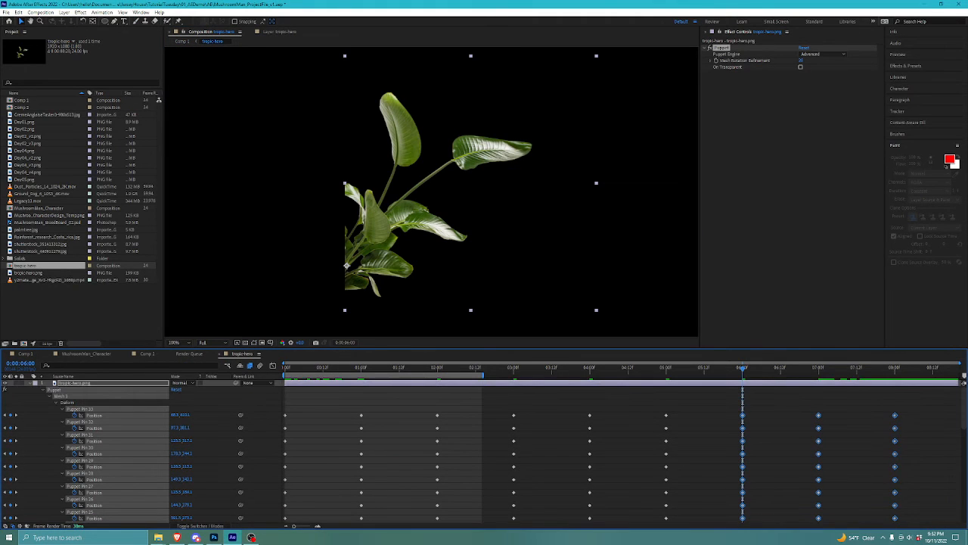
Step: Return to Comp 1 and preview the scene with the animated plant from 0:00:00:00
key(Tab)
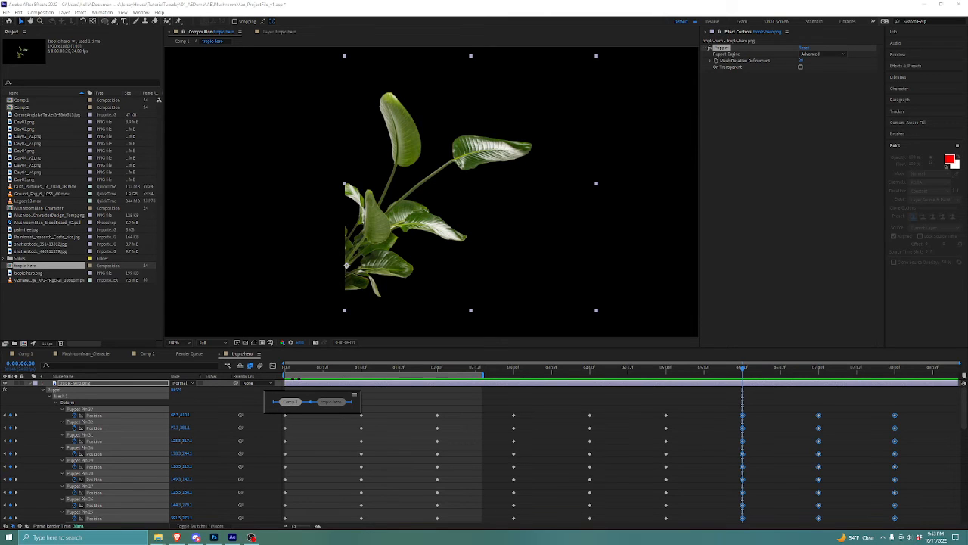
click(290, 402)
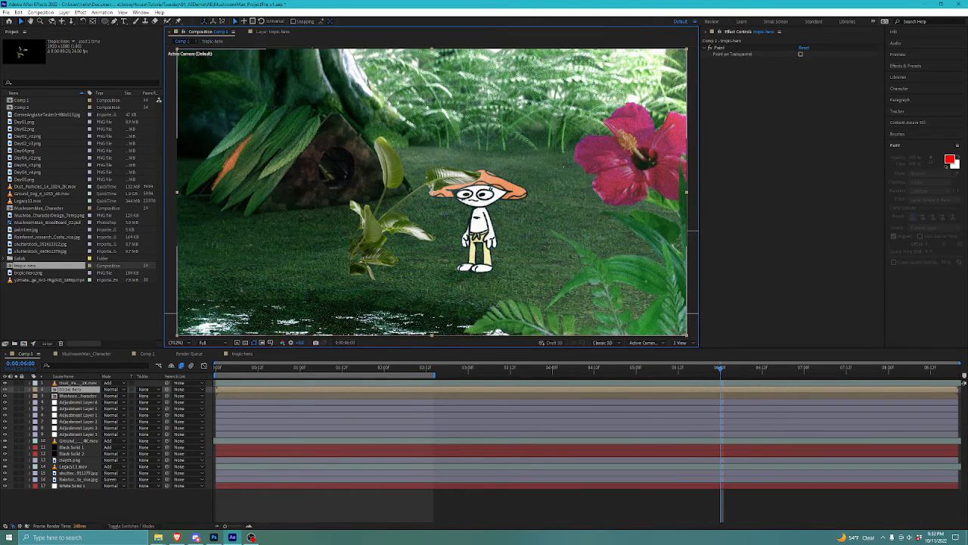
key(space)
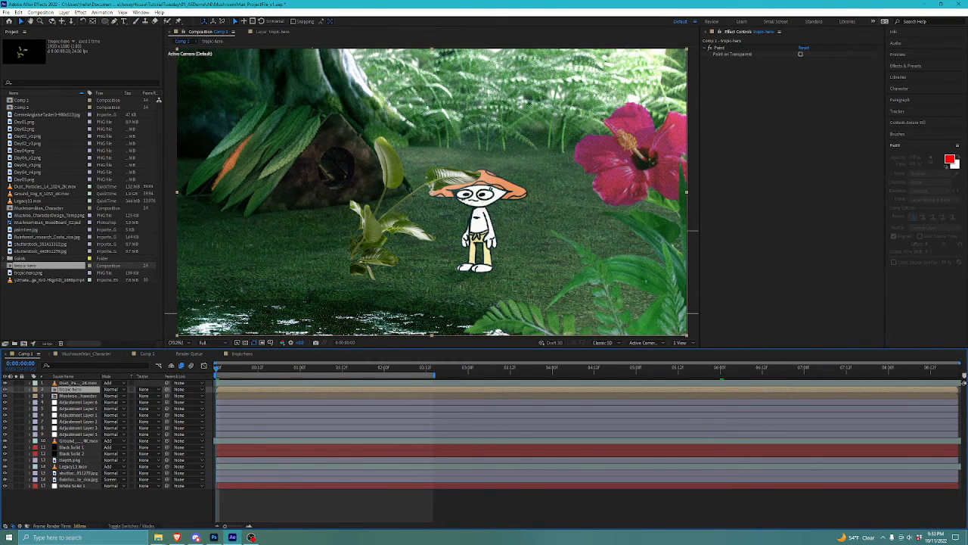
Step: Move the tropic-hero plant to the lower left corner of the scene and relocate its anchor point to the plant's base
key(comma)
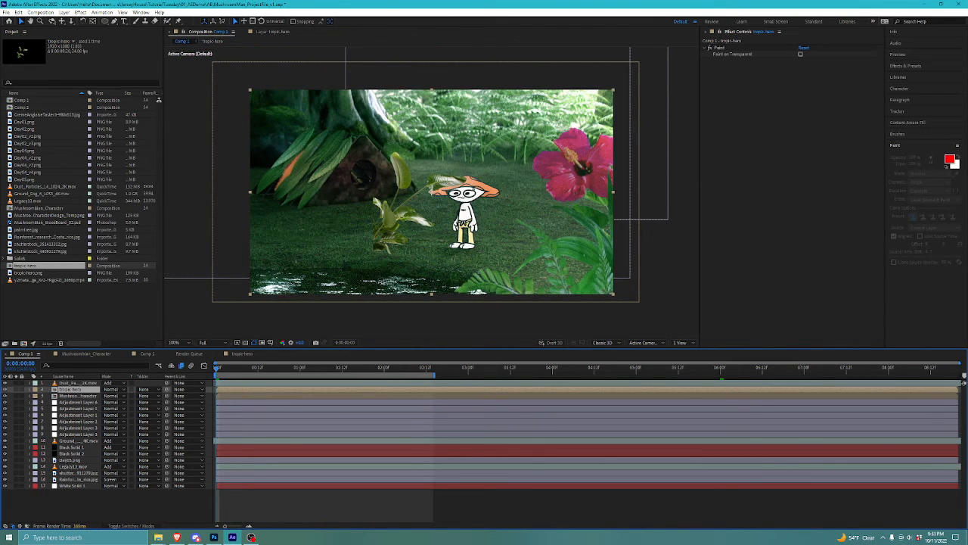
scroll(395, 220, up, 1)
scroll(395, 220, down, 1)
drag(395, 219, 370, 224)
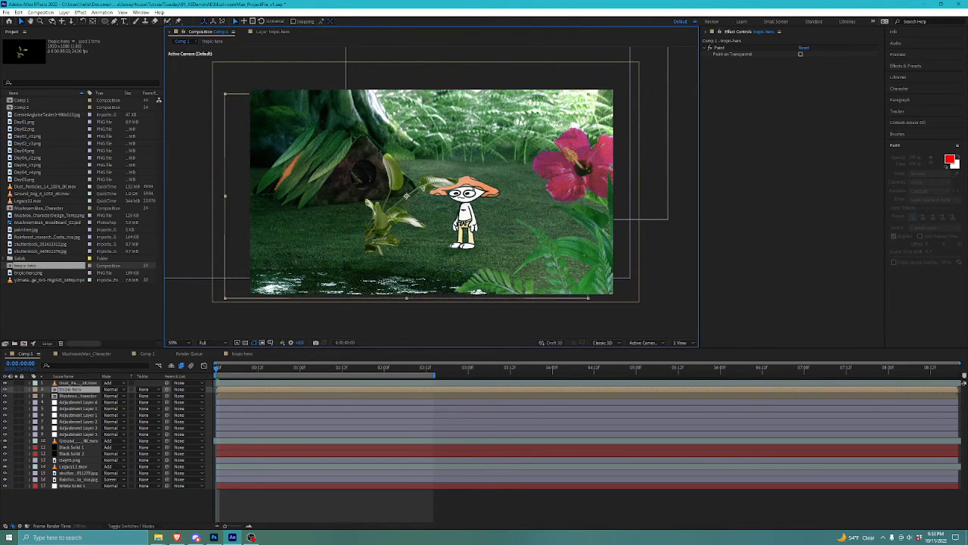
drag(406, 196, 293, 255)
click(93, 21)
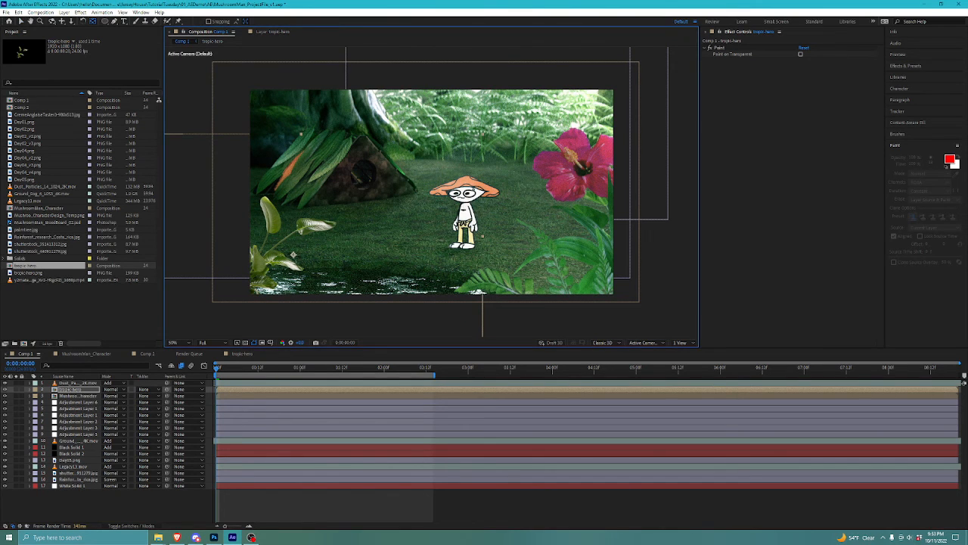
Step: Scale the tropic-hero plant up slightly and move its layer below the adjustment layers, directly above the Ground layer
key(a)
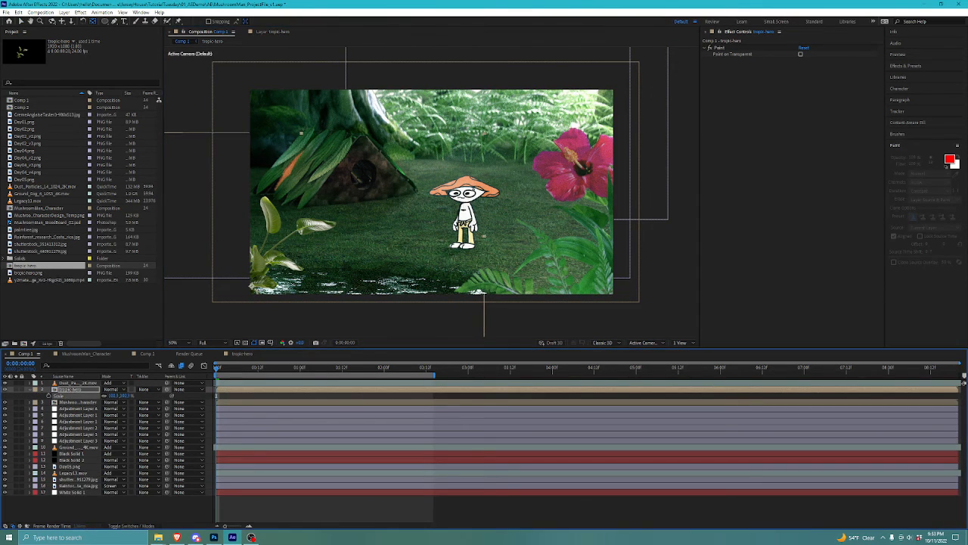
drag(115, 396, 72, 445)
click(20, 21)
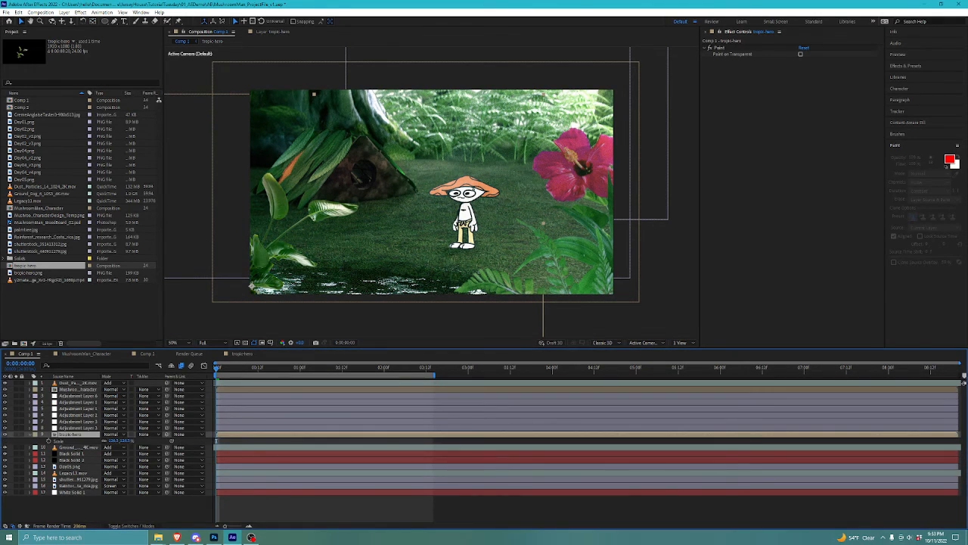
Step: Extend the Comp 1 work area to about 0:00:04:00 and preview the fitted scene, stopping at 0:00:02:00
click(247, 368)
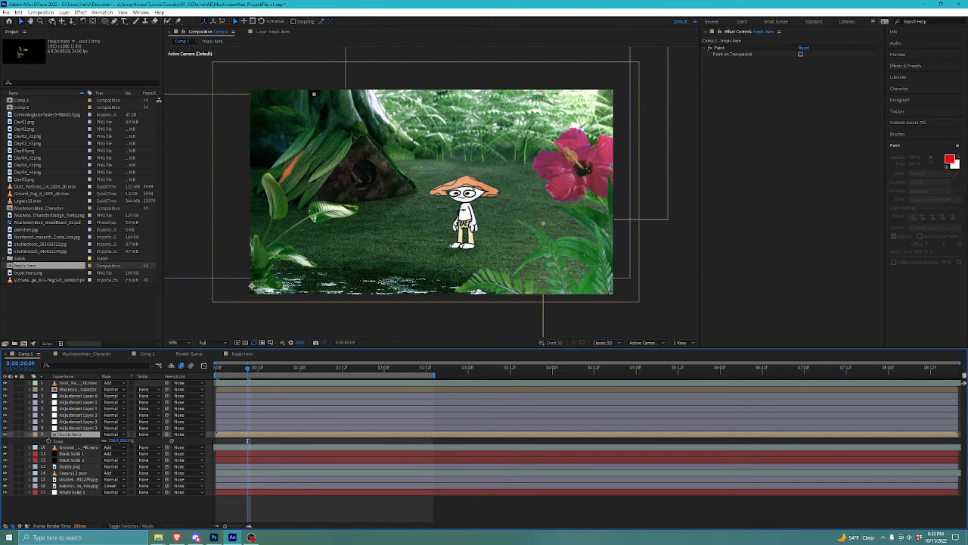
click(173, 343)
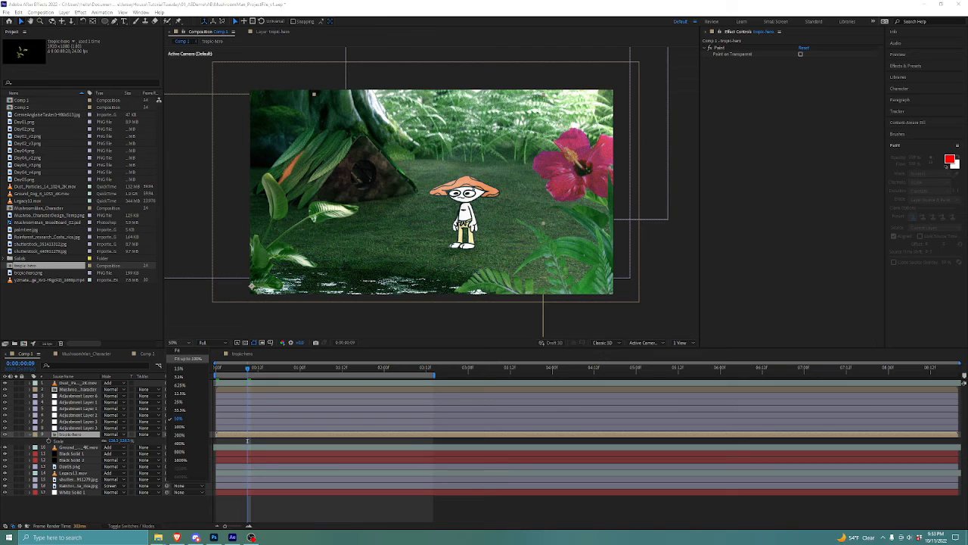
click(189, 357)
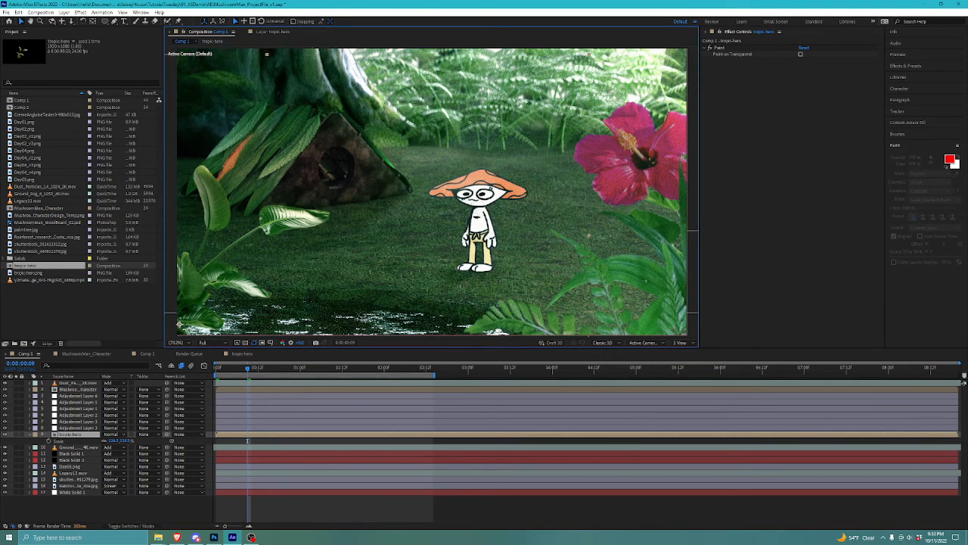
drag(248, 441, 550, 440)
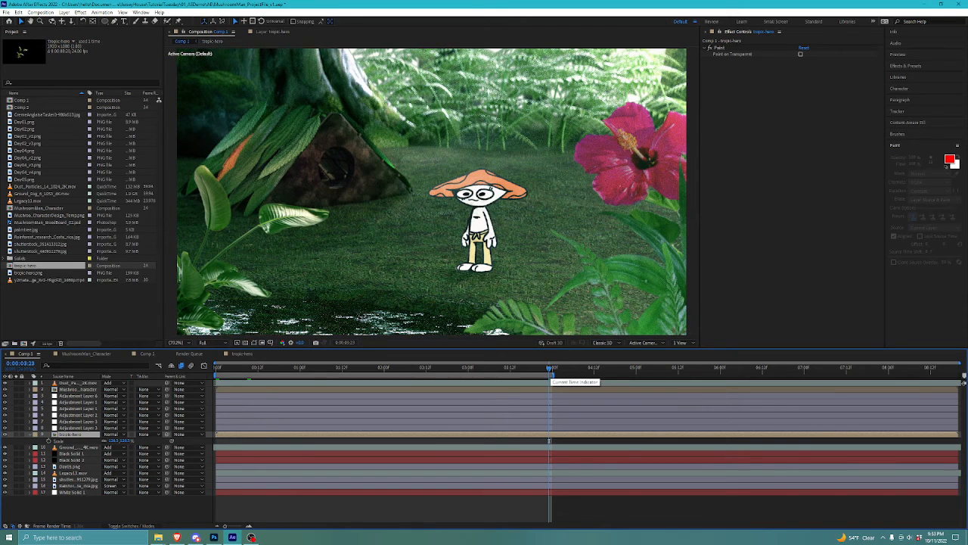
key(space)
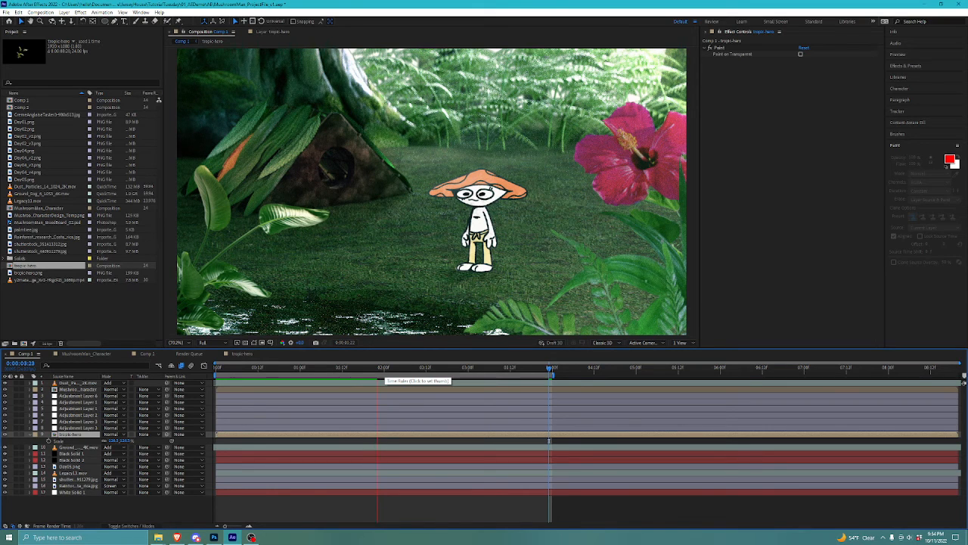
click(384, 369)
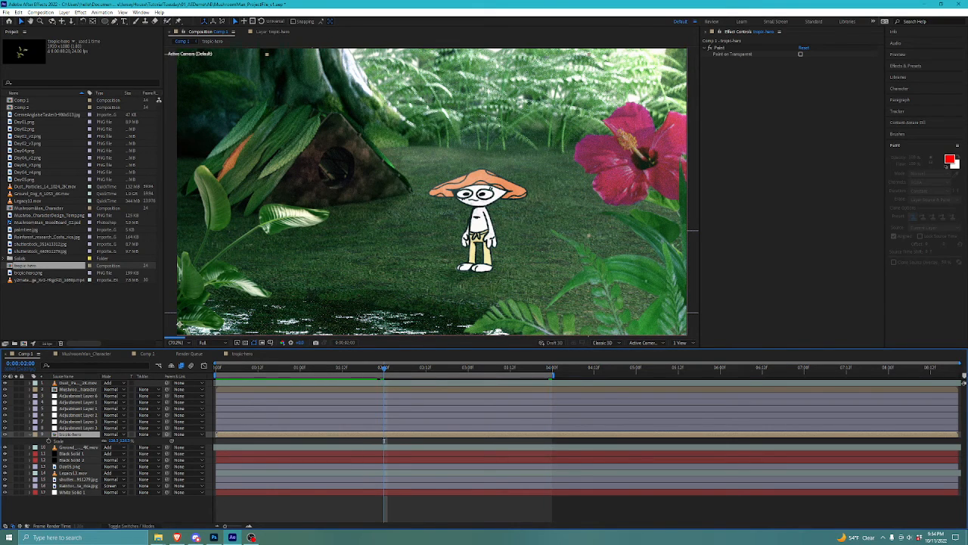
Step: Preview Comp 1 with the work area ending at about 0:00:02:00 and return the playhead to 0:00:00:00
key(space)
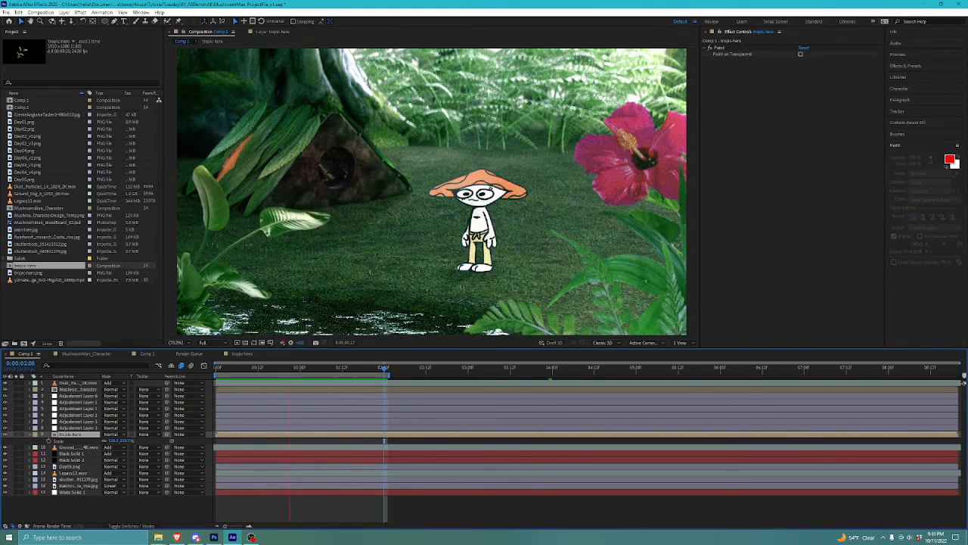
key(space)
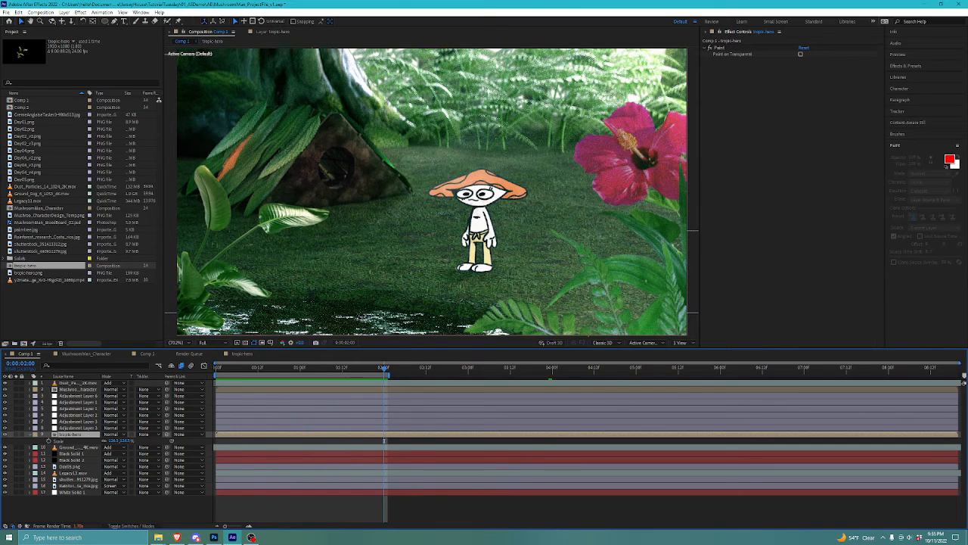
click(317, 509)
drag(384, 368, 216, 368)
click(81, 312)
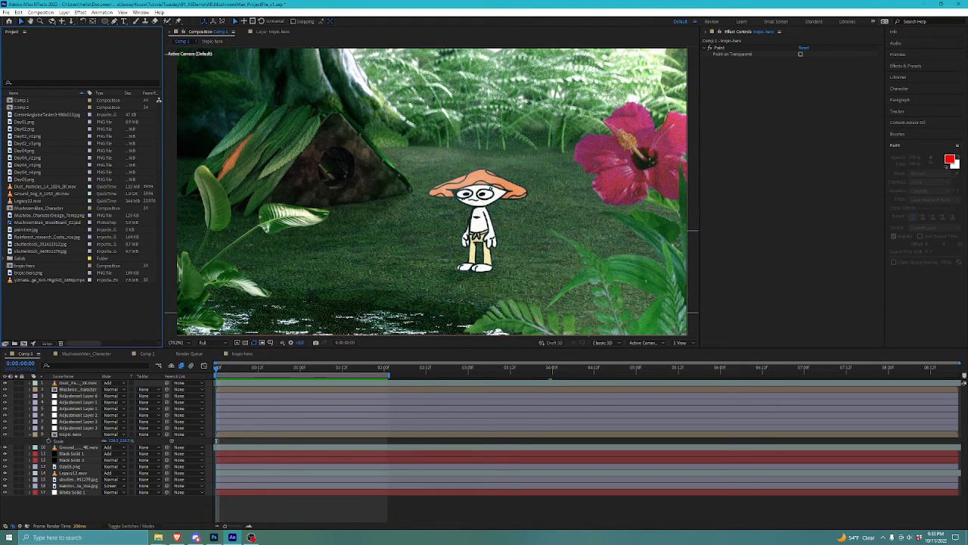
right_click(31, 307)
click(28, 301)
click(6, 12)
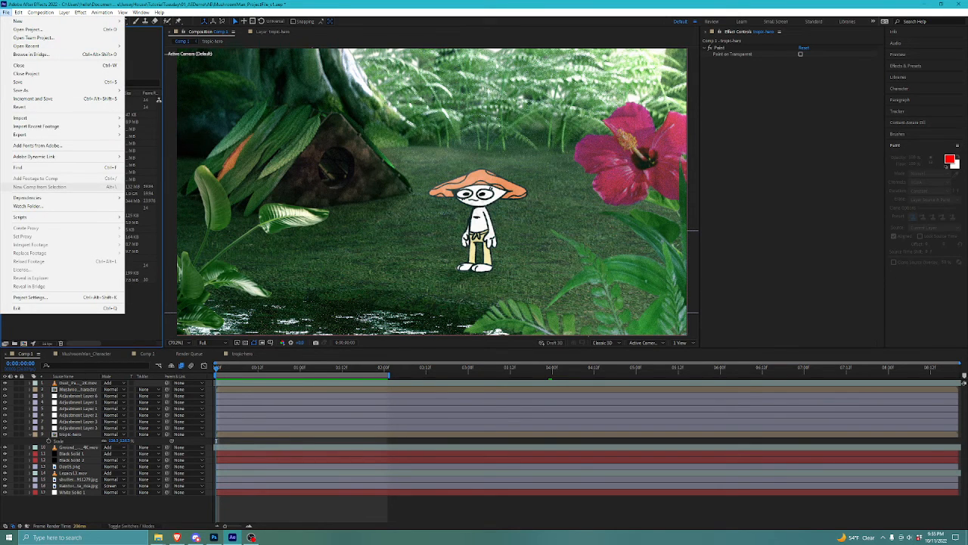
mouse_move(23, 118)
click(140, 118)
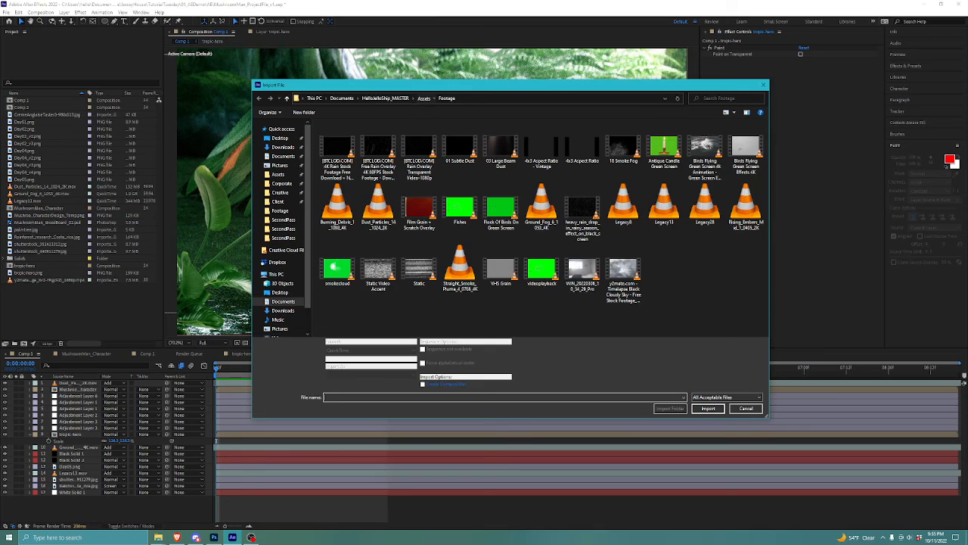
click(424, 98)
click(385, 98)
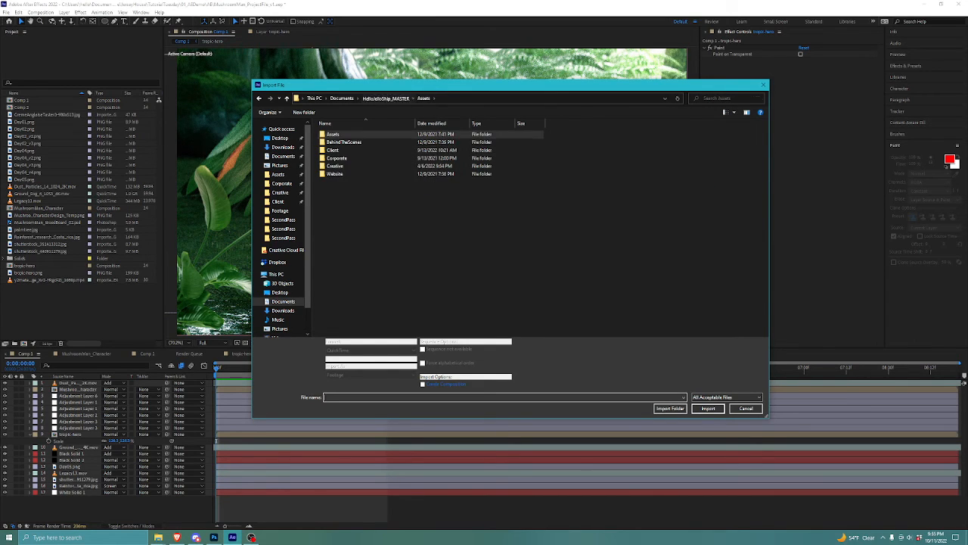
double_click(334, 166)
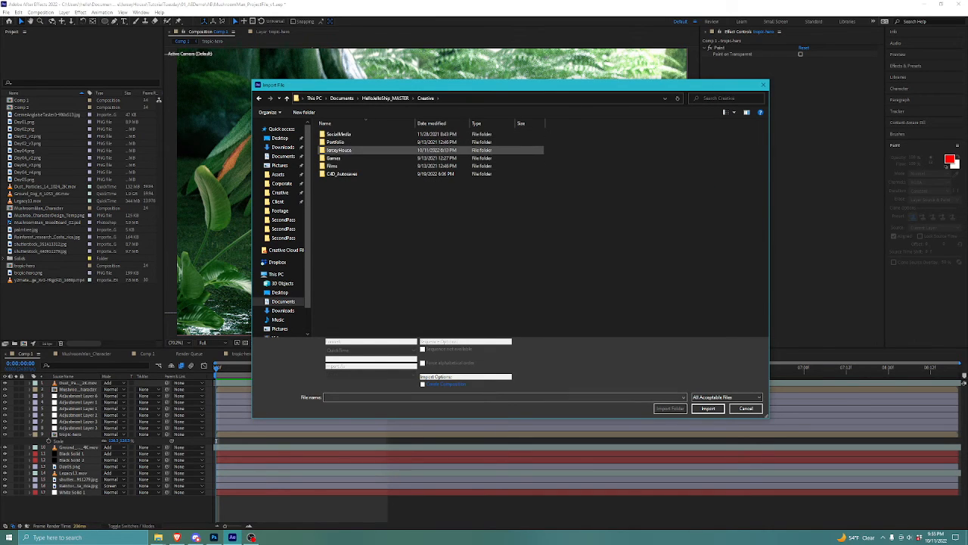
click(763, 85)
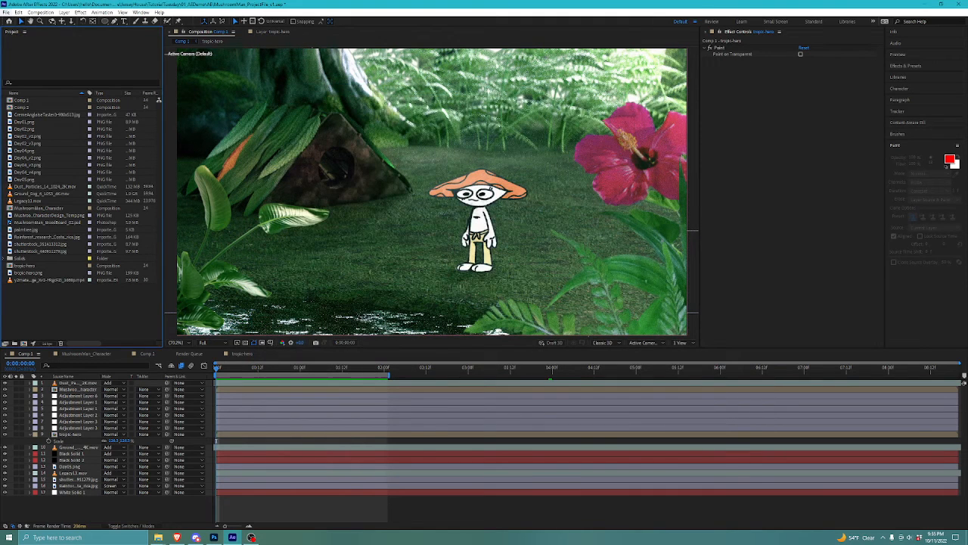
Step: Open the JH_Bumper06_AE_v1 project from the JerseyHouse Bumper06 AE folder without saving changes to the current project
click(6, 13)
click(28, 29)
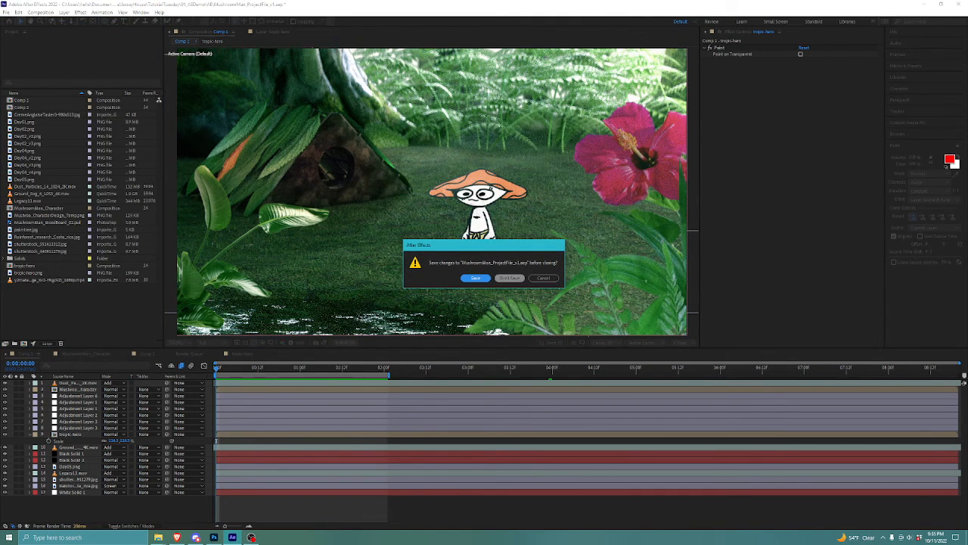
click(509, 277)
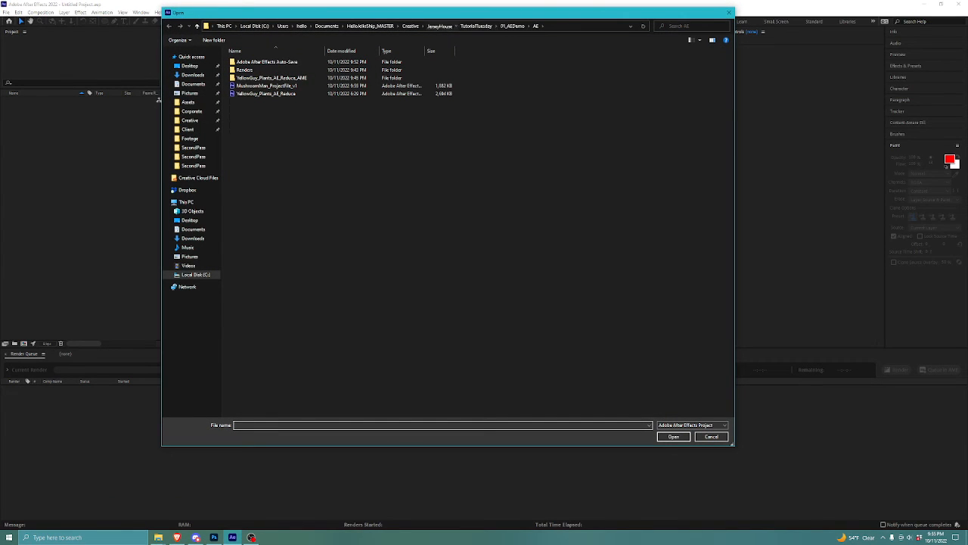
click(439, 26)
double_click(257, 141)
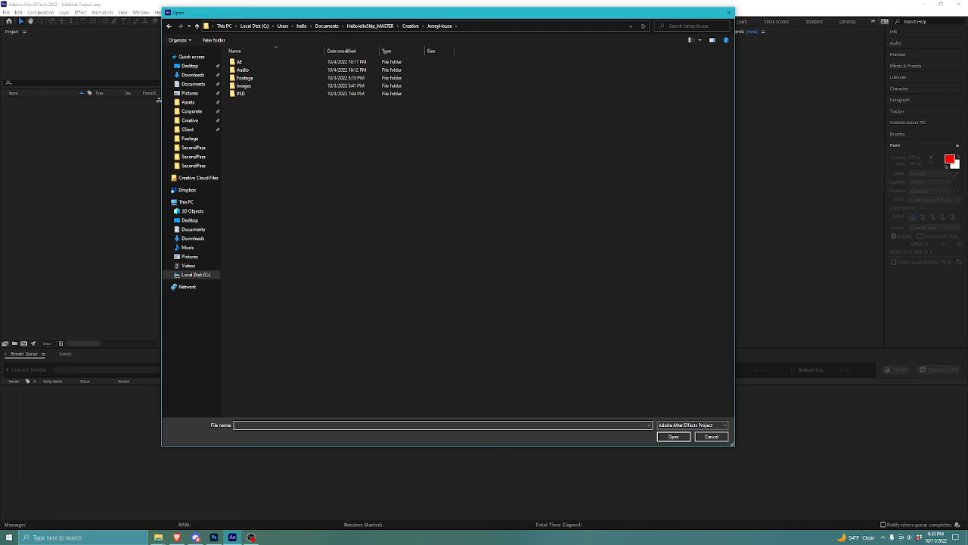
double_click(254, 62)
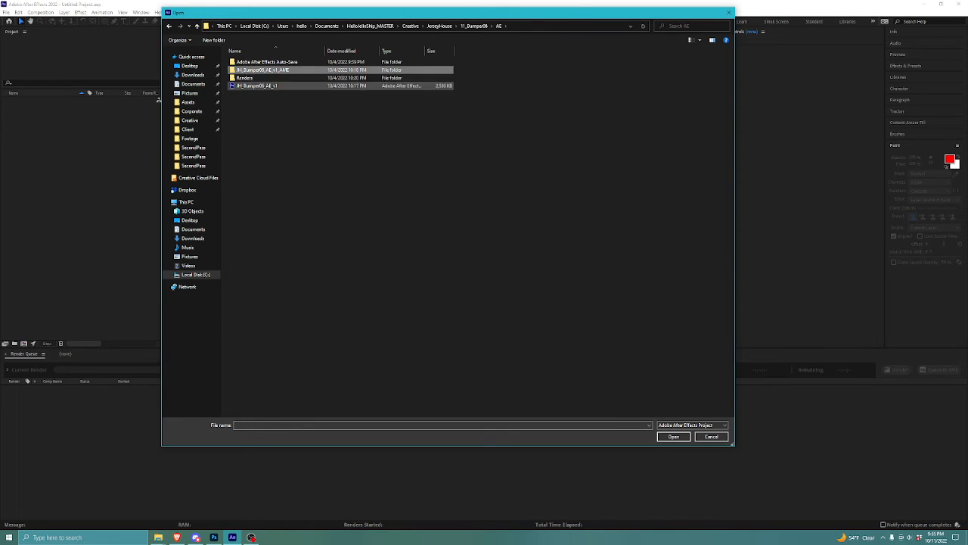
double_click(258, 85)
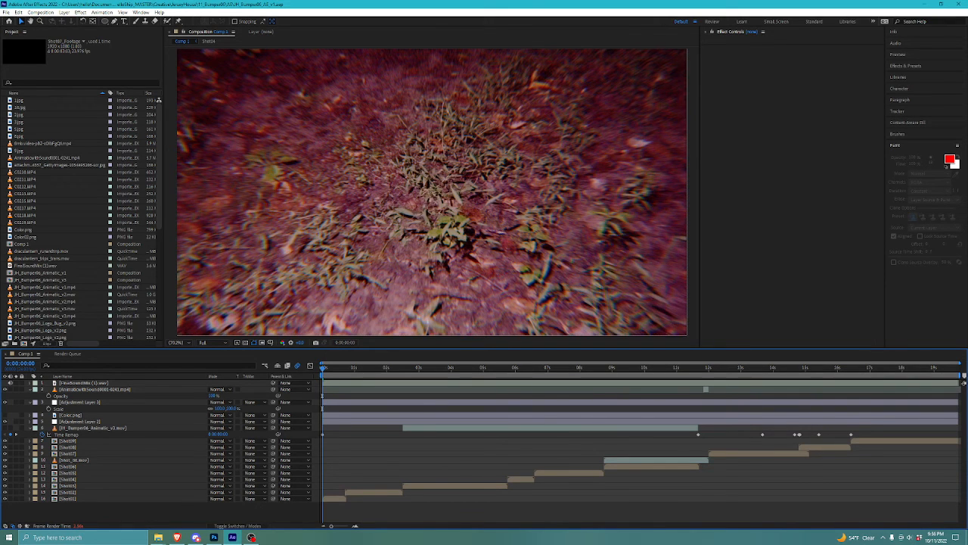
Step: Examine the animated shots throughout Comp 1, ending on the Jersey House logo shot at 0:00:16:20
click(337, 368)
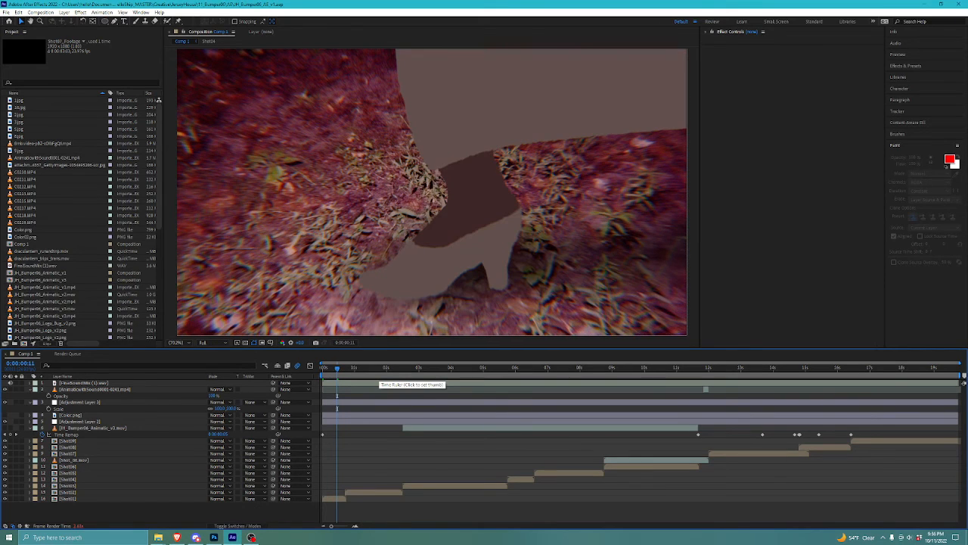
click(384, 369)
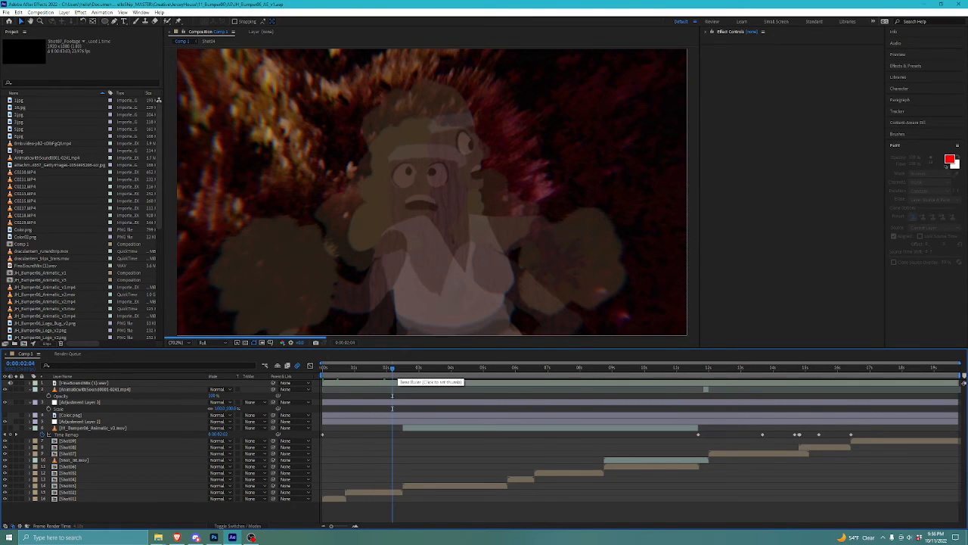
click(463, 368)
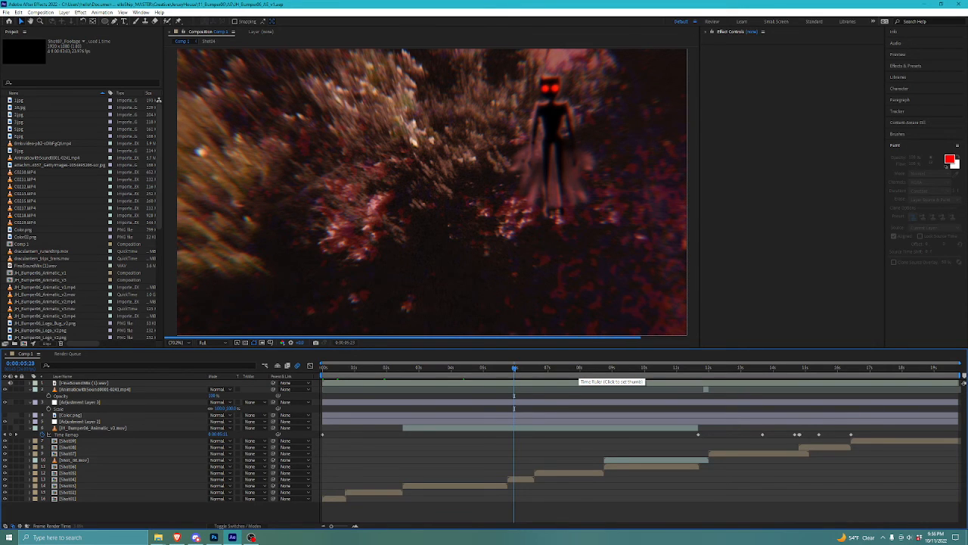
click(563, 369)
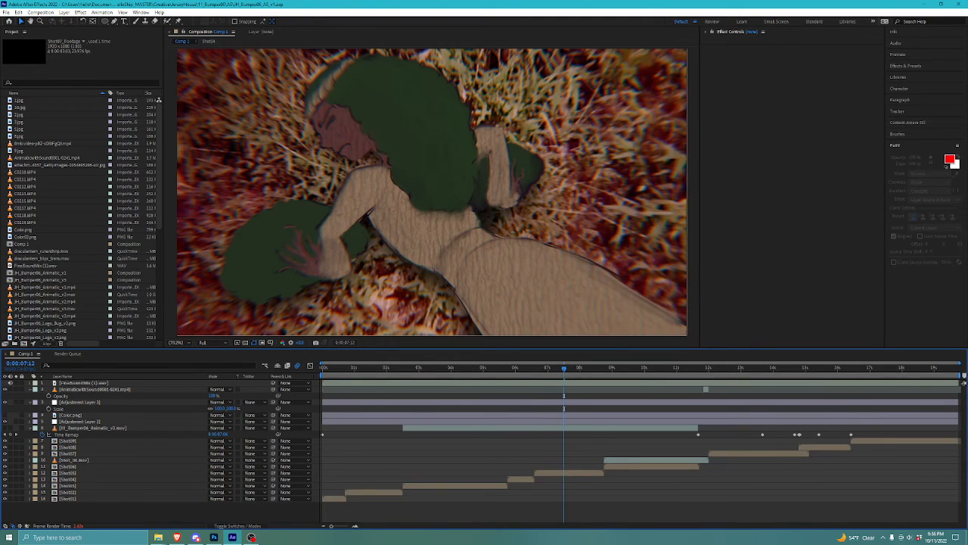
click(629, 369)
click(849, 369)
click(865, 369)
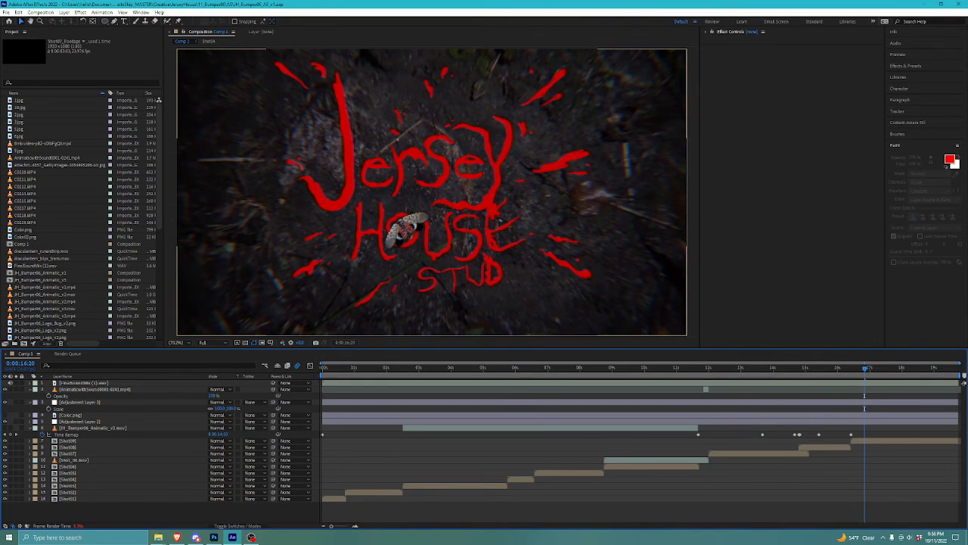
Step: Open the Shot09 composition from Comp 1 and lower its preview resolution to Third
double_click(871, 441)
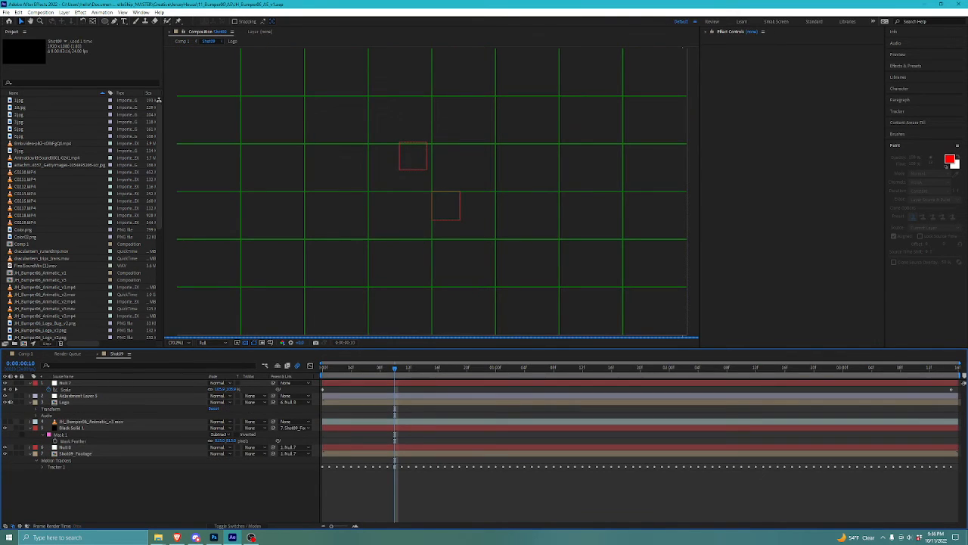
click(203, 342)
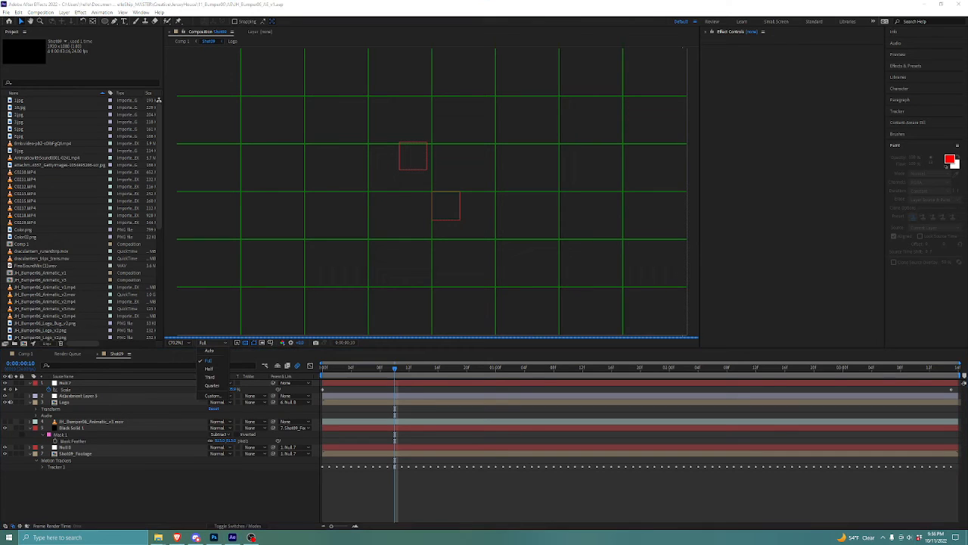
click(212, 386)
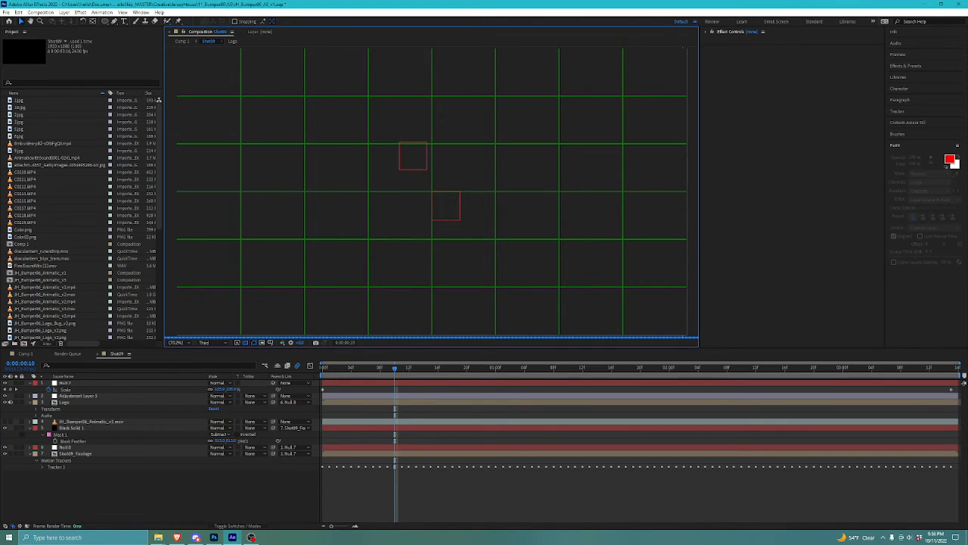
Step: Reveal the source of the Shot09_Footage layer in the project
click(145, 453)
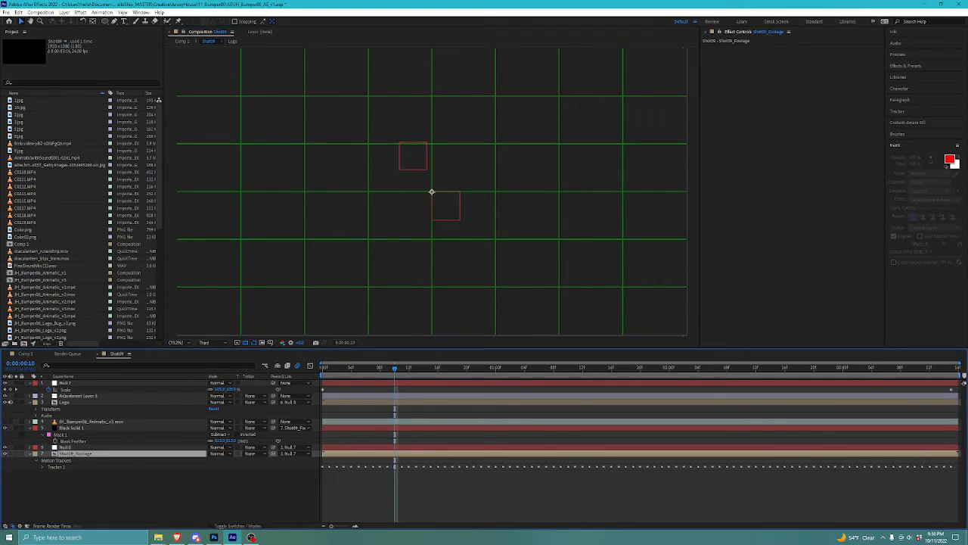
right_click(145, 453)
mouse_move(174, 375)
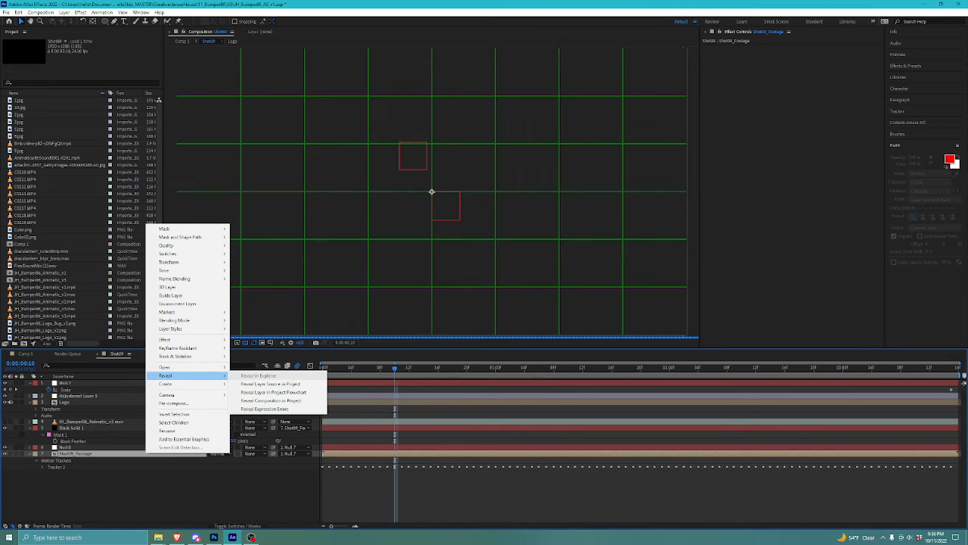
click(274, 379)
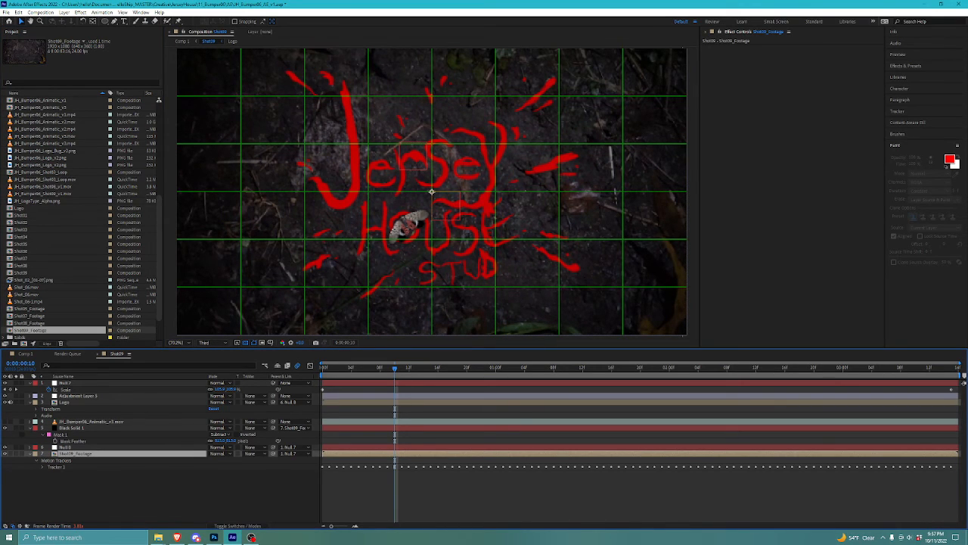
Step: Duplicate the Shot09_Footage layer, delete all Track Point 1 keyframes from the upper copy, and collapse its properties
key(ctrl+s)
key(ctrl+d)
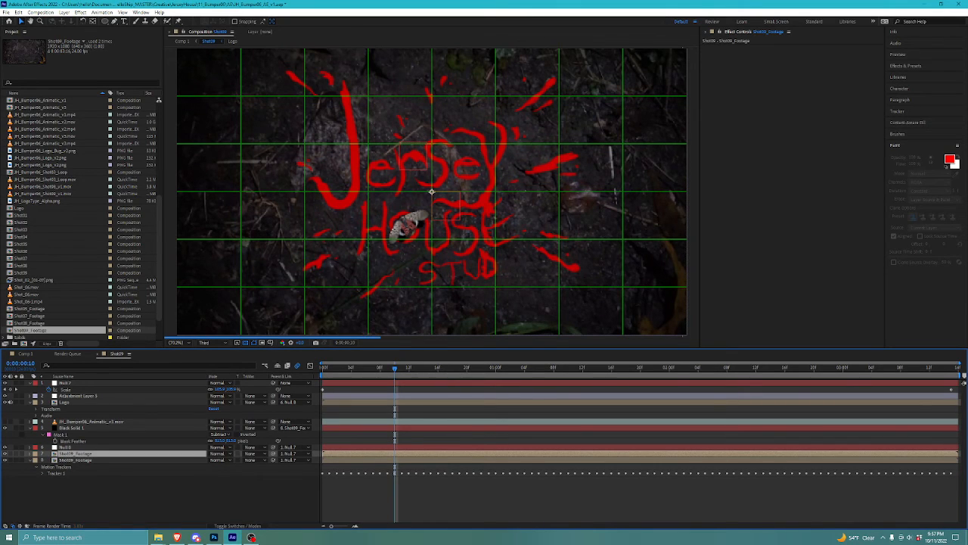
click(30, 454)
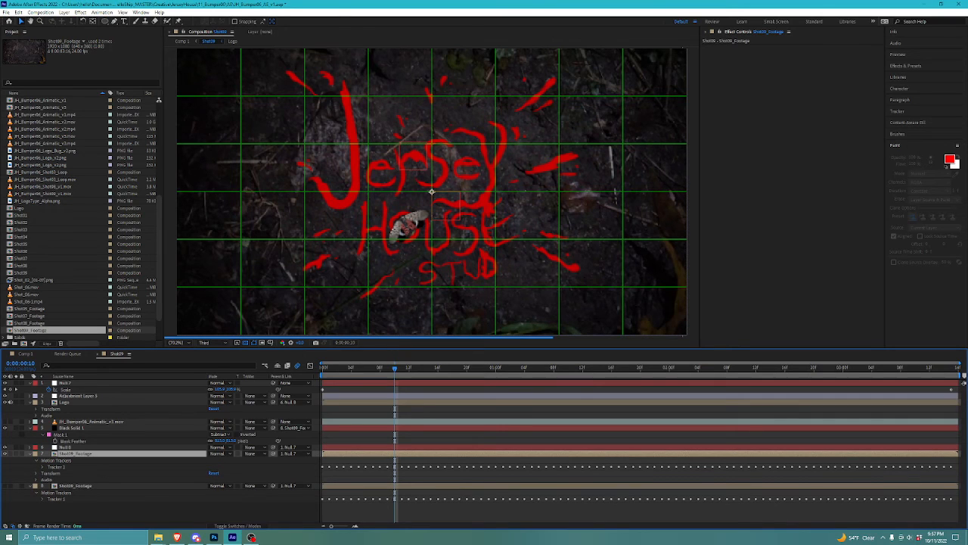
click(42, 467)
click(48, 473)
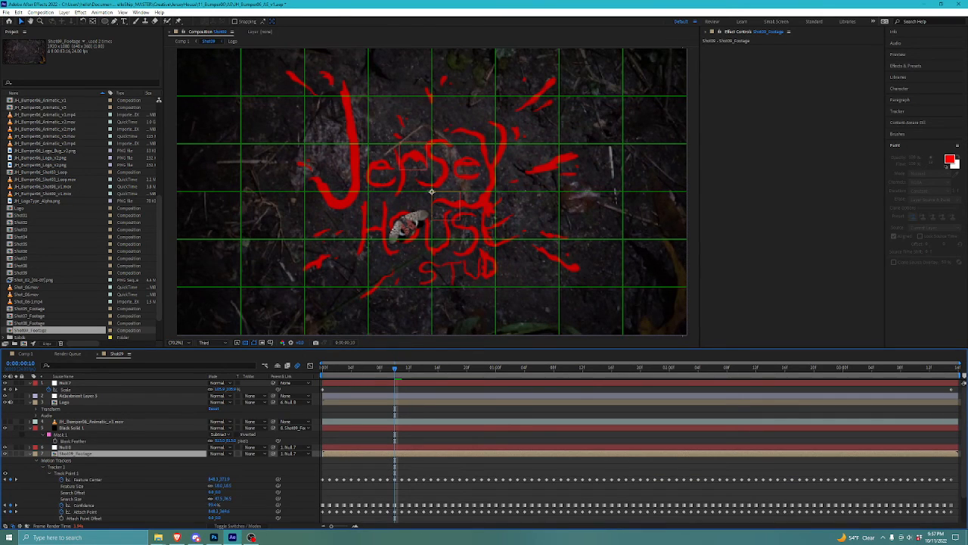
drag(320, 470, 961, 522)
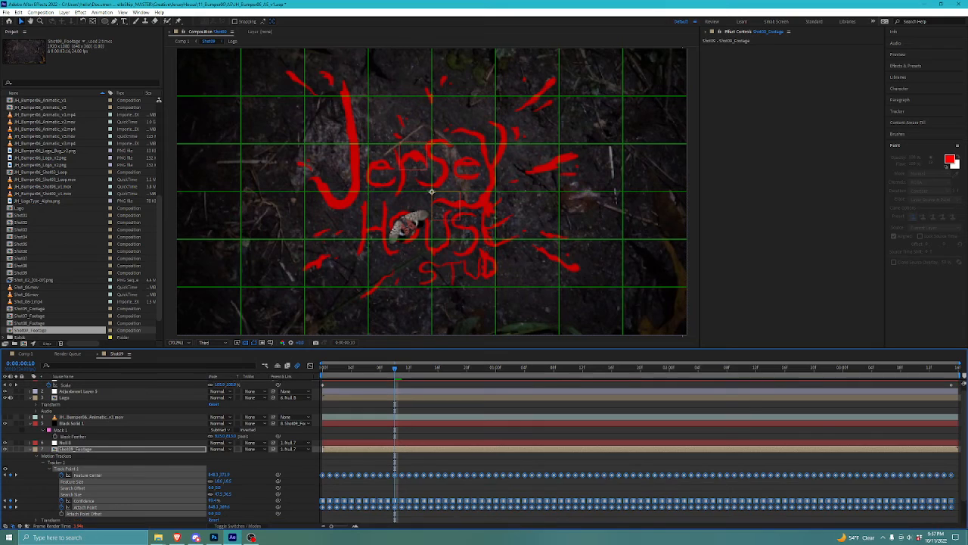
key(Delete)
click(485, 488)
click(75, 449)
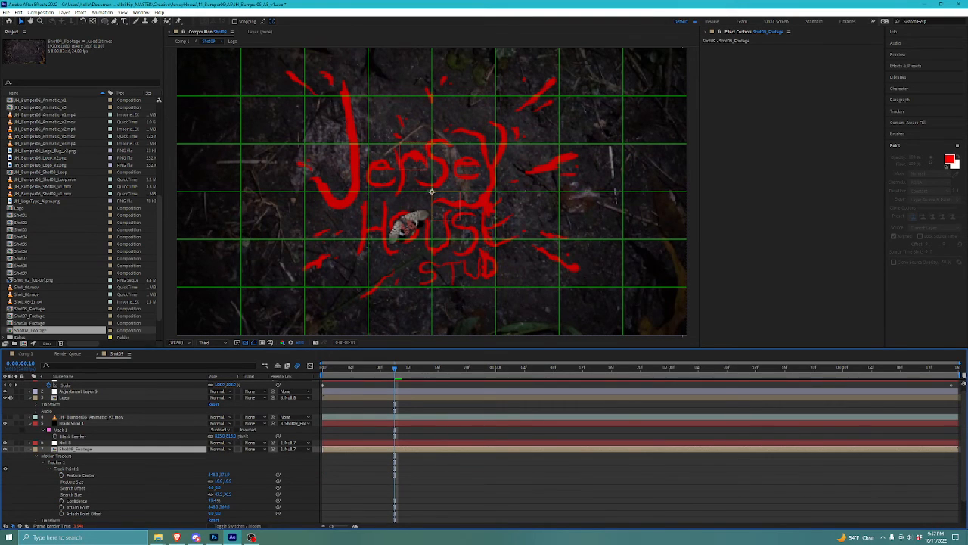
key(u)
Step: Return Shot09 to 0:00:00:00 and show the tracking controls for the upper Shot09_Footage layer
drag(394, 368, 322, 367)
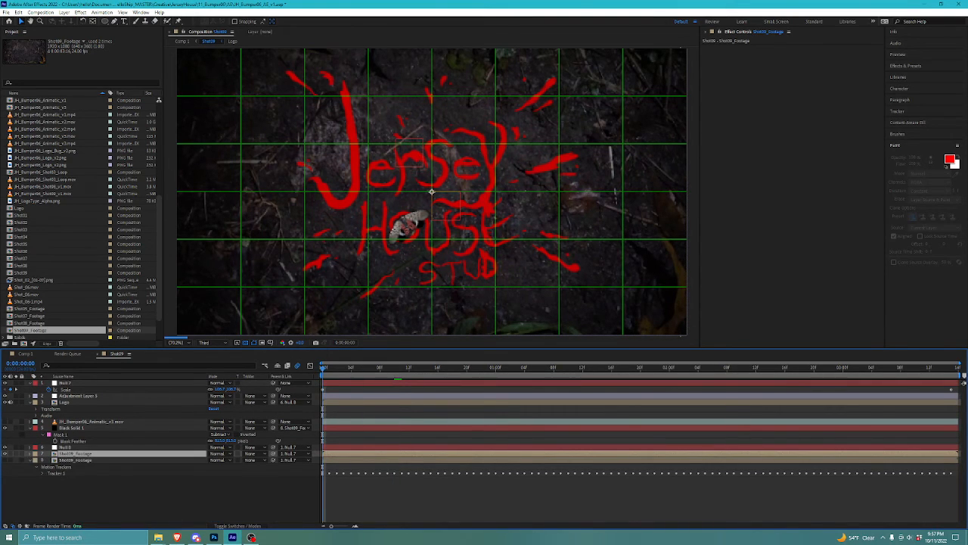
click(151, 499)
click(76, 454)
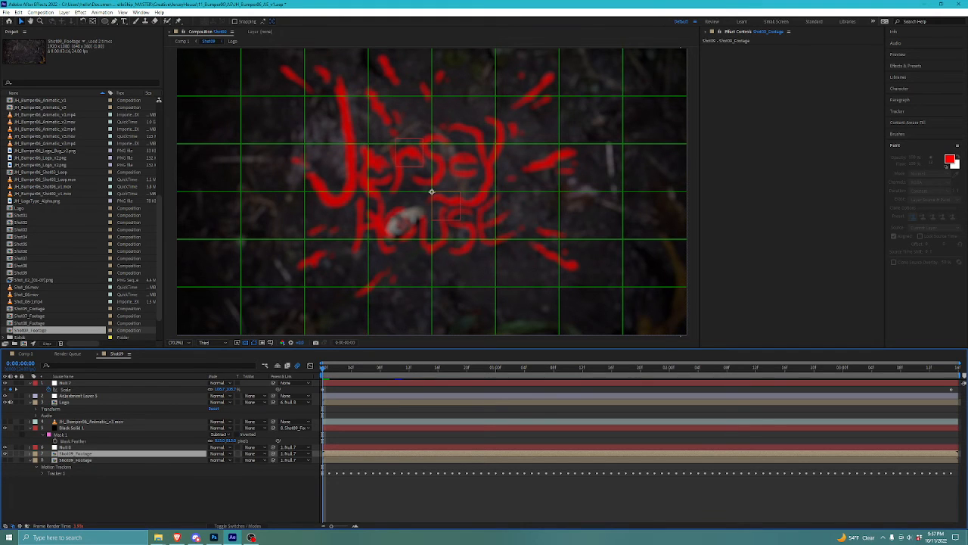
click(898, 111)
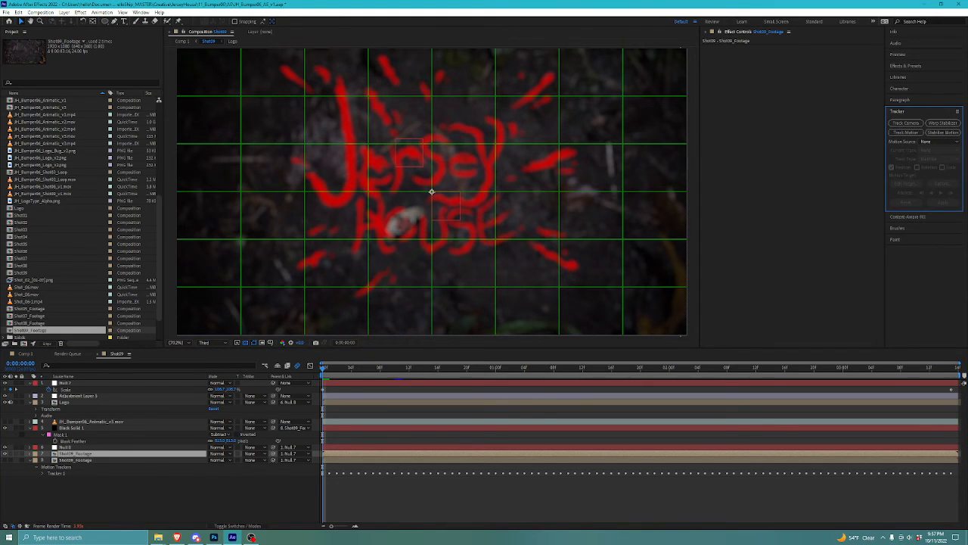
Step: Solo the upper Shot09_Footage layer and set the preview resolution to Full, keeping that layer selected
click(16, 454)
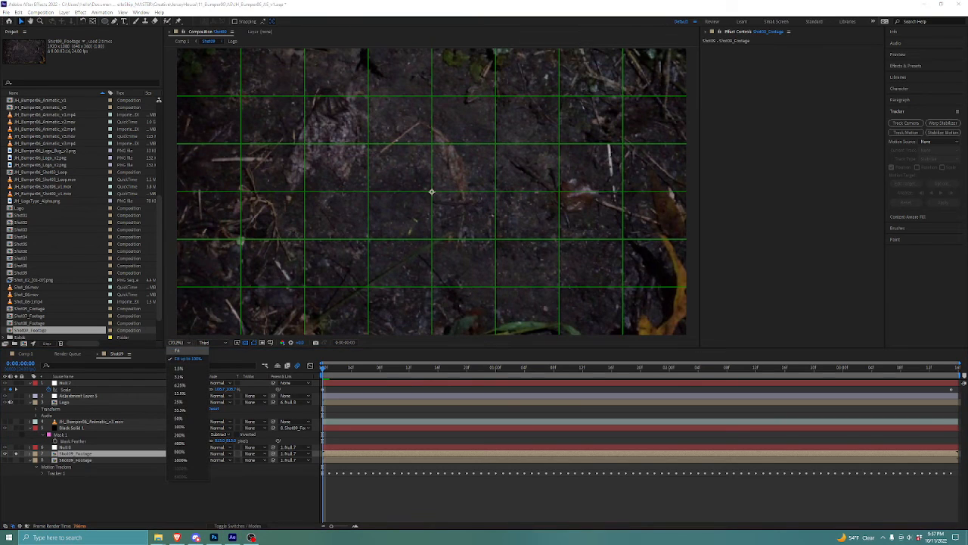
click(206, 343)
click(208, 360)
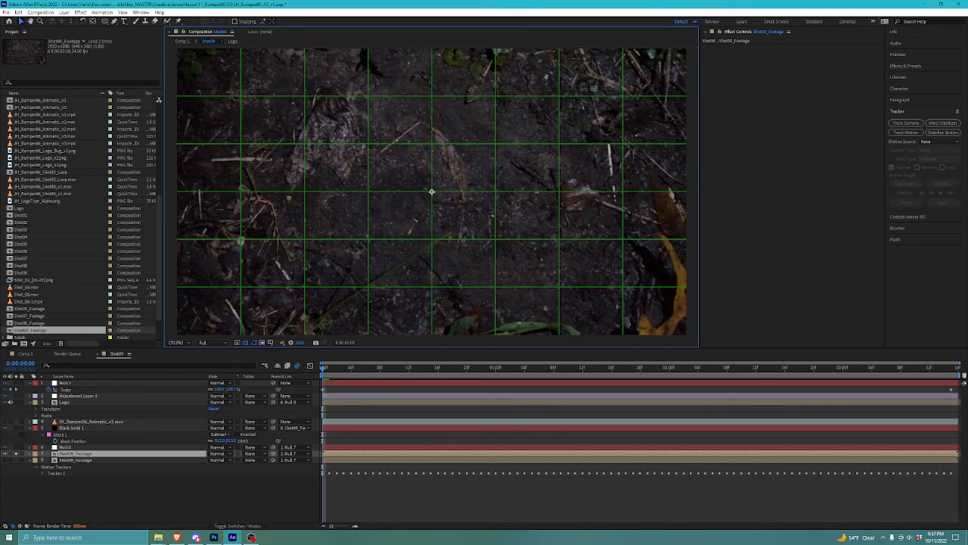
click(421, 497)
click(421, 454)
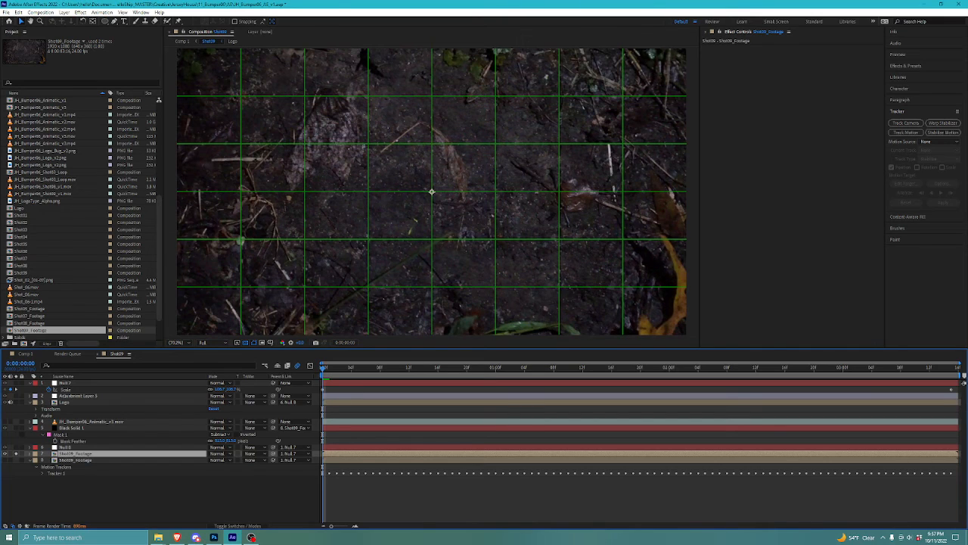
Step: Compare the shot with the upper Shot09_Footage layer unsoloed and soloed, and start motion tracking on that layer
click(16, 454)
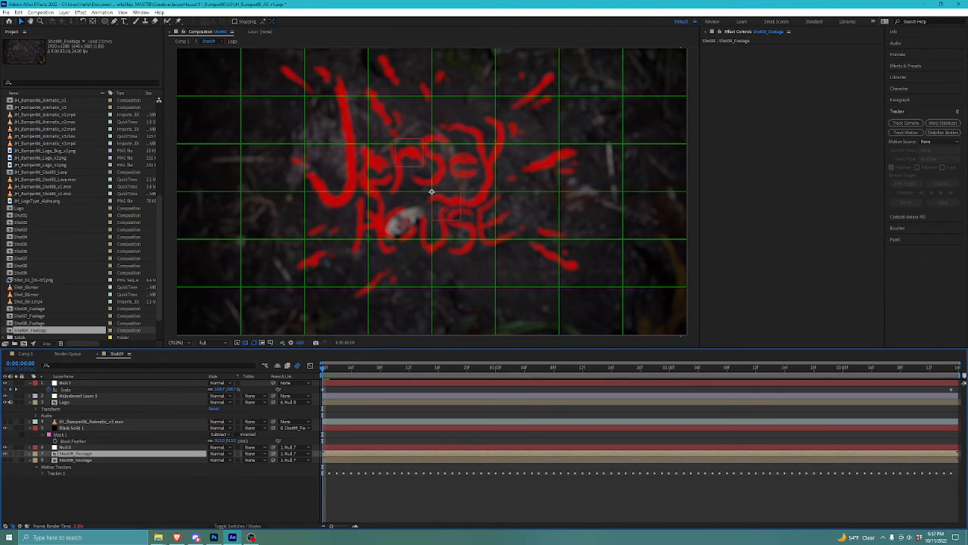
click(15, 453)
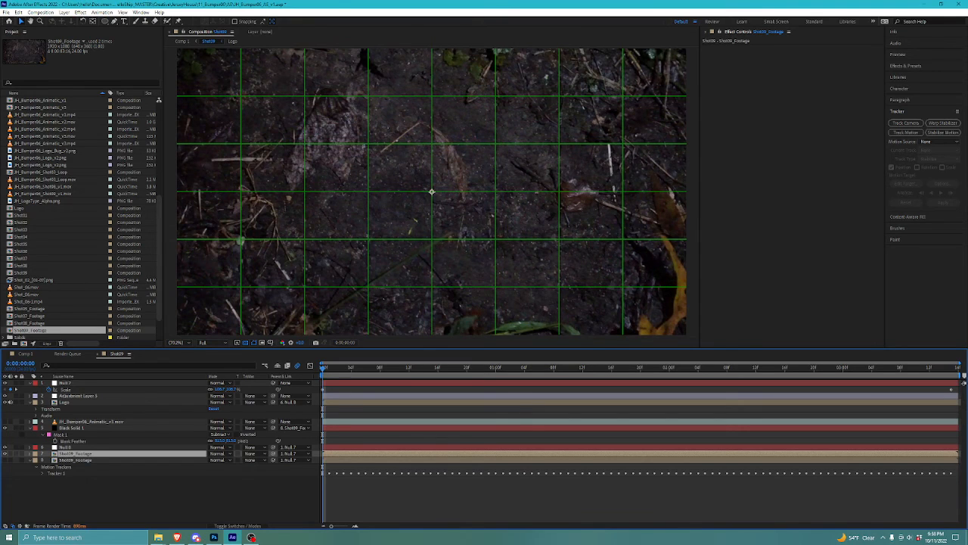
click(15, 453)
click(113, 496)
click(76, 454)
click(906, 132)
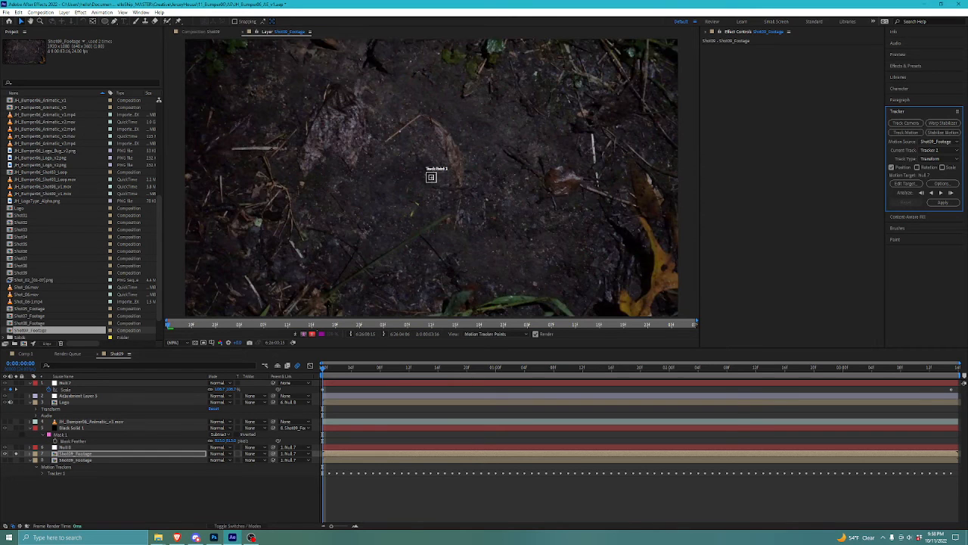
Step: Inspect Track Point 1 and the surrounding ground up close in the layer view of the footage
scroll(431, 177, up, 3)
scroll(432, 177, down, 2)
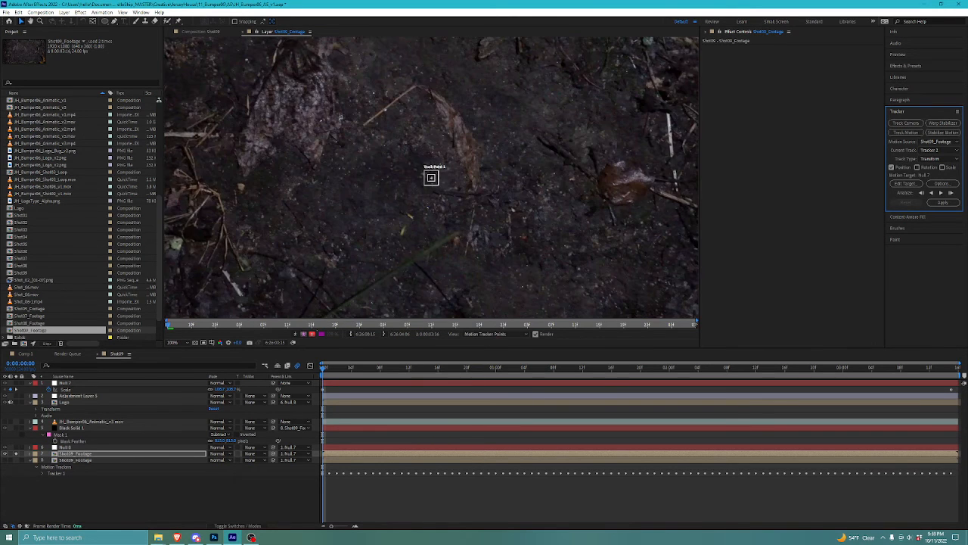
scroll(432, 177, down, 2)
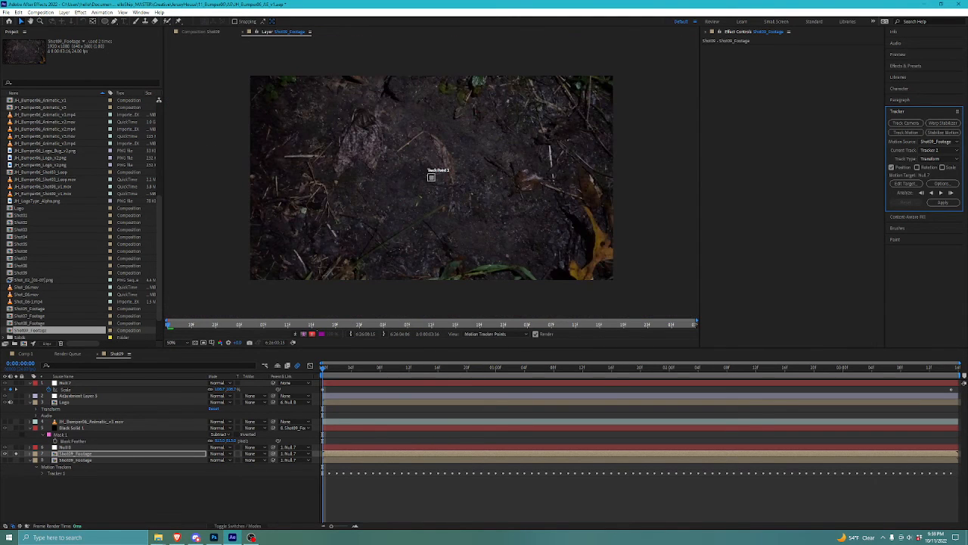
scroll(431, 177, up, 1)
drag(431, 178, 434, 242)
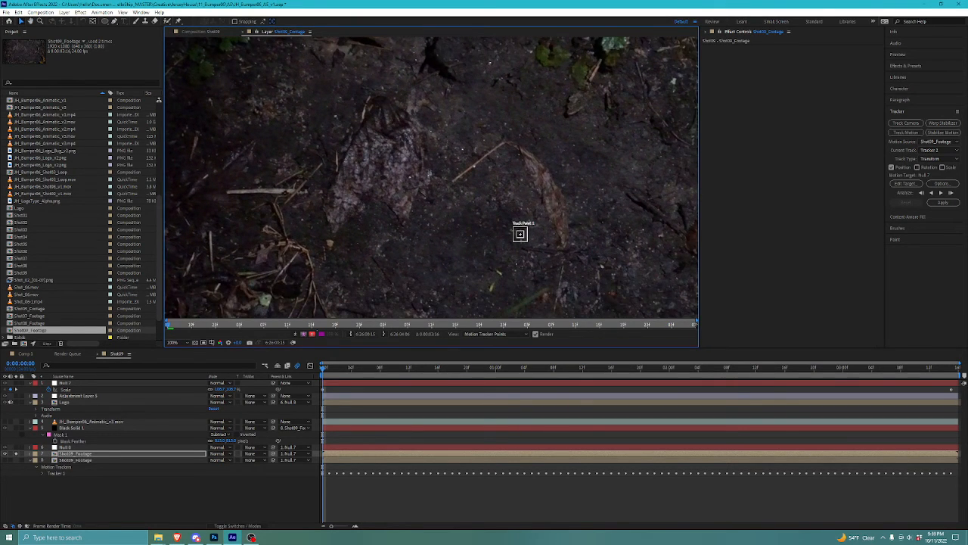
Step: Open the composition behind the lower Shot09_Footage layer, select its clip, and return to the Shot09 composition
click(76, 460)
double_click(76, 460)
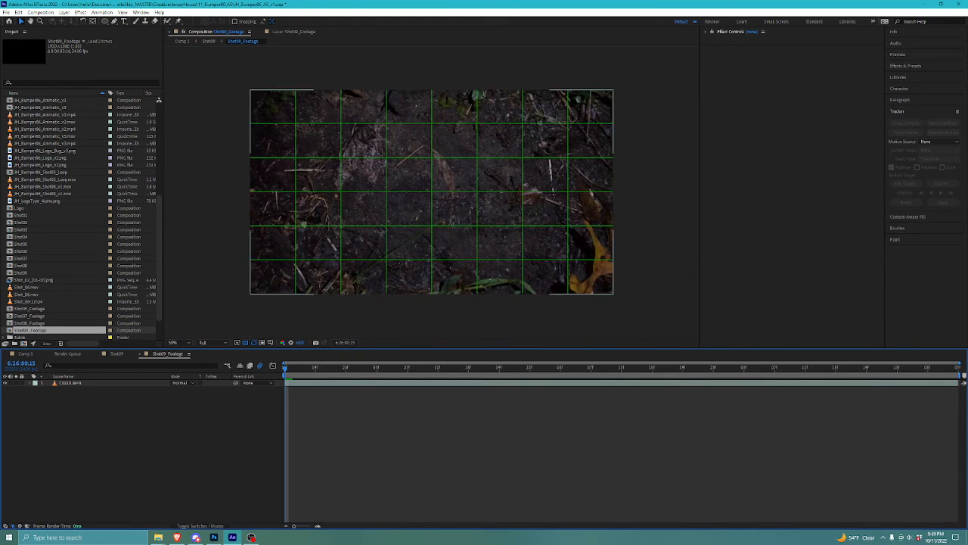
click(70, 382)
click(117, 353)
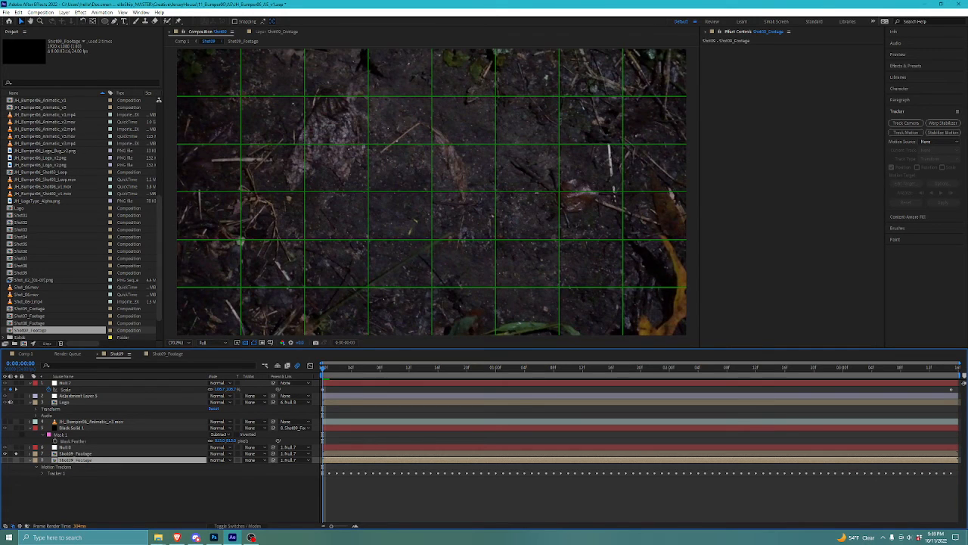
Step: Show layer names instead of source names in the timeline, and check the Null 7 and Null 8 layers
click(67, 377)
click(67, 382)
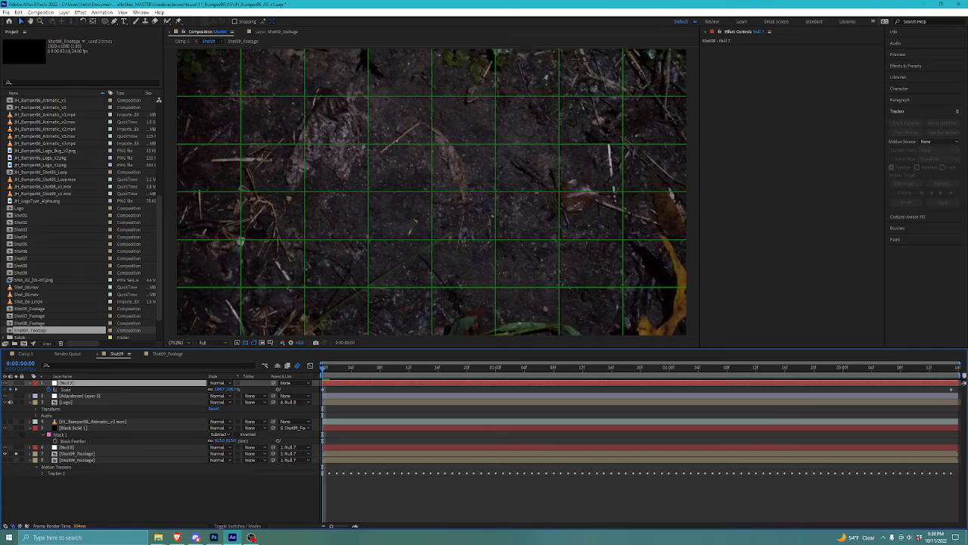
click(67, 447)
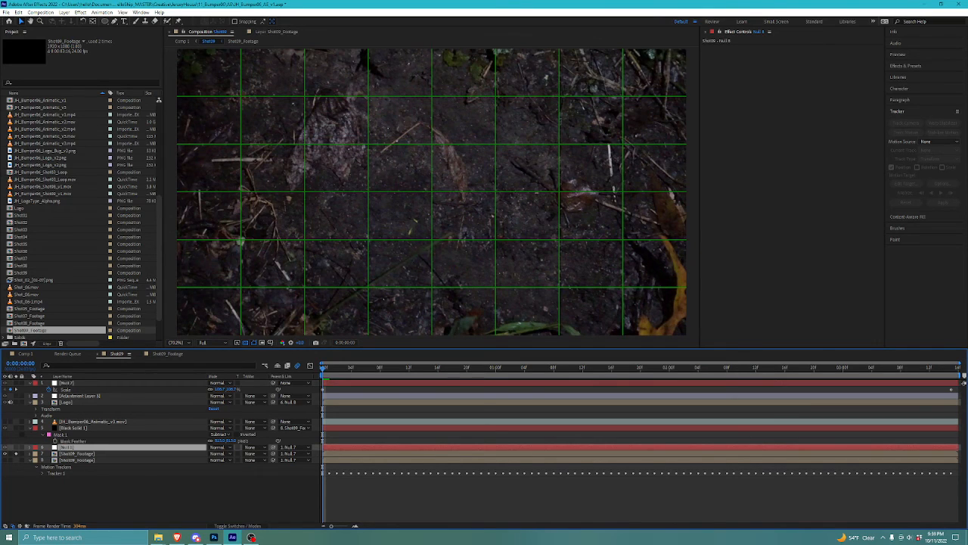
click(16, 447)
click(16, 448)
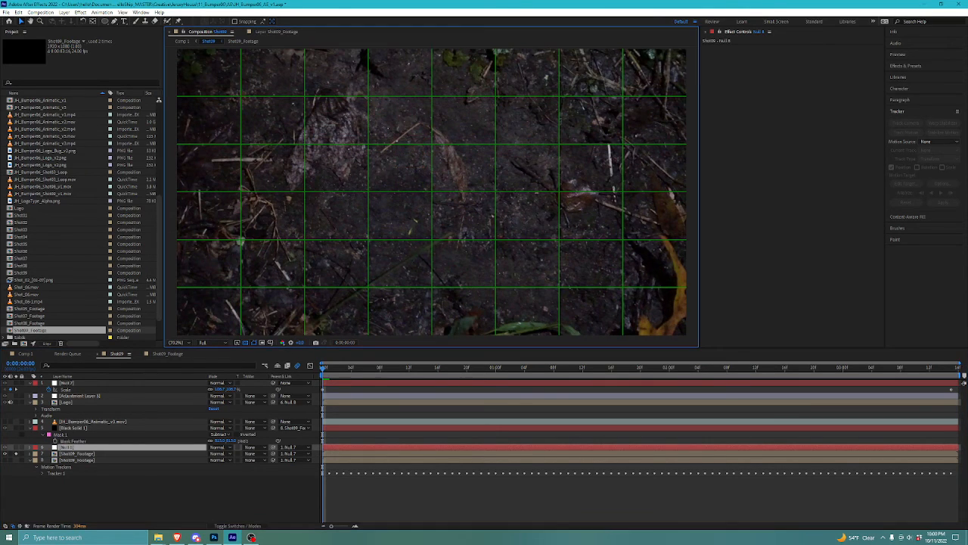
Step: Examine the bent twig in the footage and start a motion track on the upper Shot09_Footage layer
drag(429, 149, 432, 193)
scroll(432, 193, up, 1)
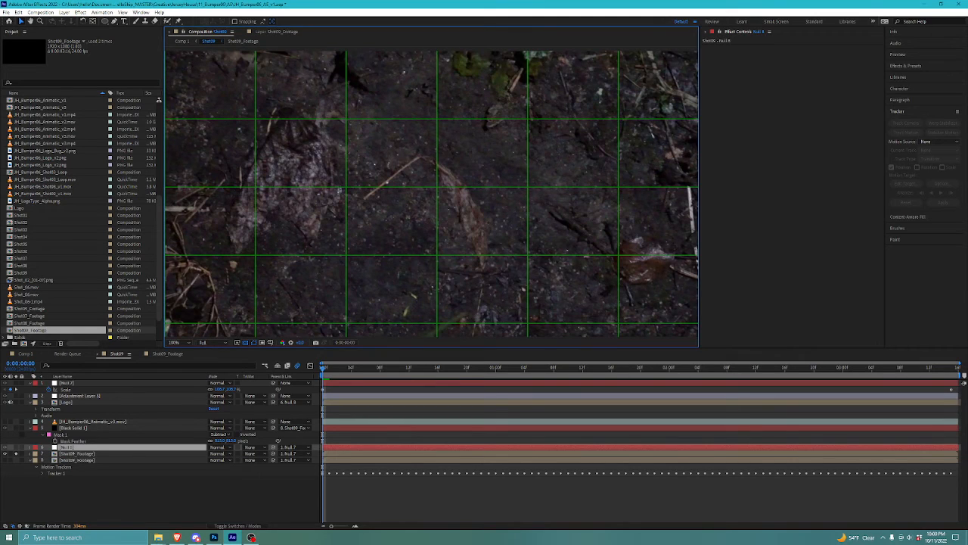
click(77, 454)
drag(424, 155, 442, 193)
scroll(442, 192, up, 1)
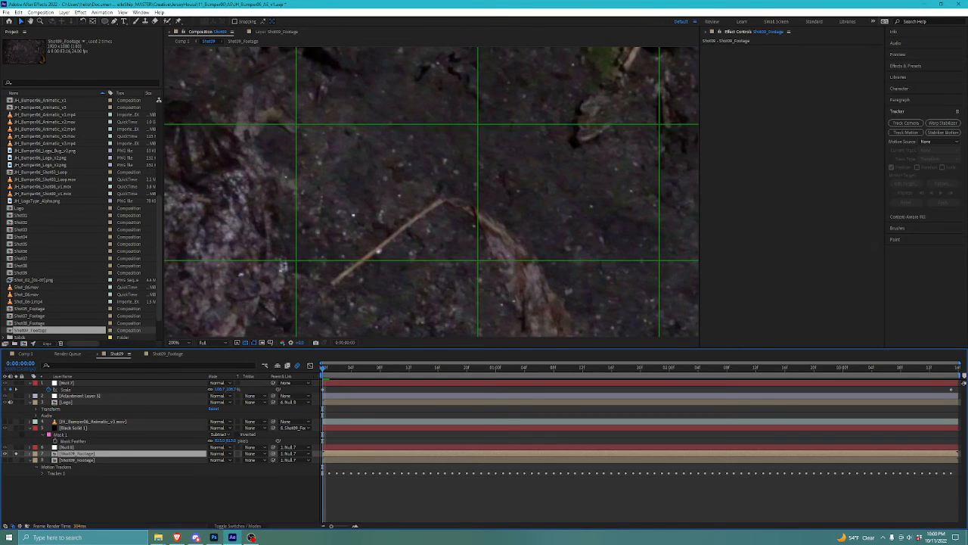
click(906, 133)
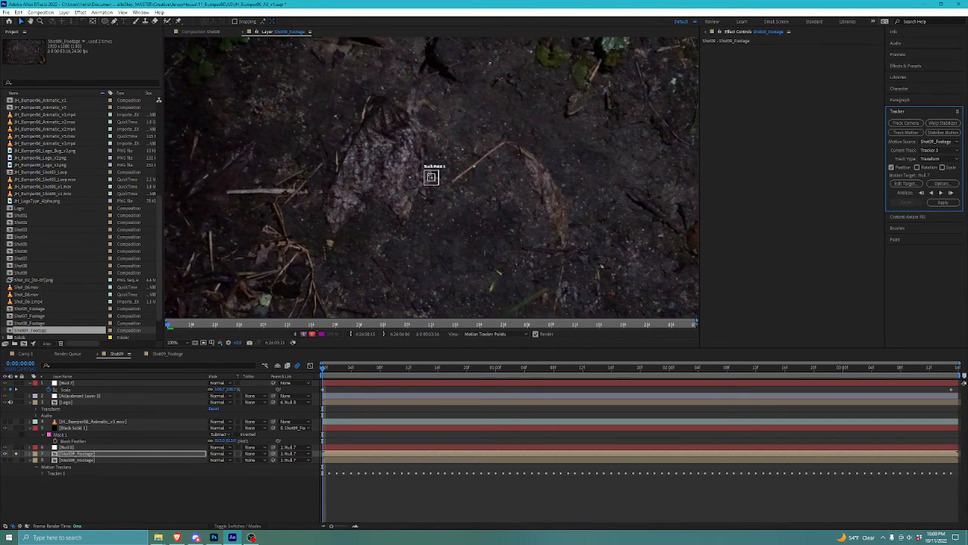
Step: Place Track Point 1 on the bright speck on the bent twig, with the feature region centred on the speck
drag(432, 177, 488, 128)
scroll(487, 162, up, 4)
drag(446, 162, 442, 167)
click(941, 193)
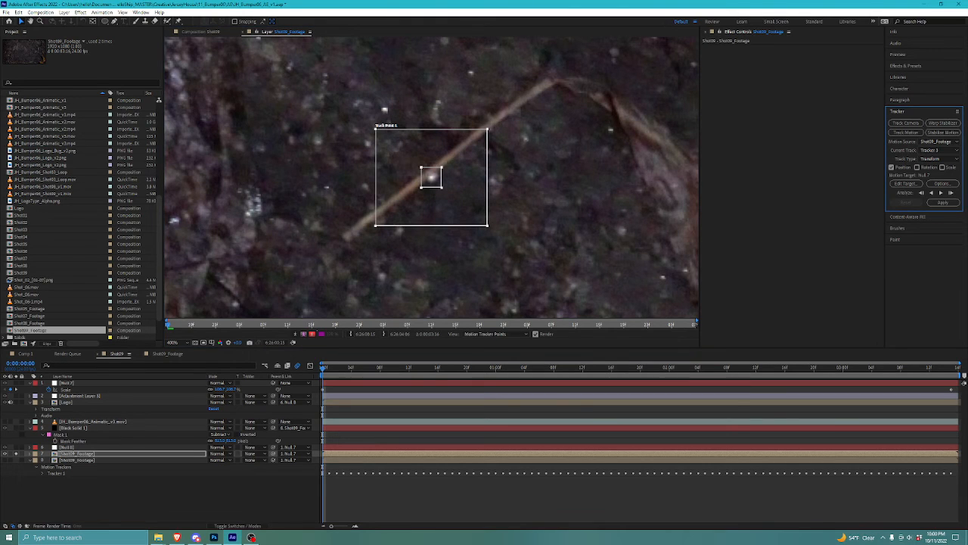
Step: Enlarge Track Point 1's search region so it surrounds most of the straight part of the twig
mouse_move(487, 128)
mouse_down()
mouse_move(480, 123)
mouse_move(505, 116)
mouse_move(490, 125)
mouse_move(497, 122)
mouse_up()
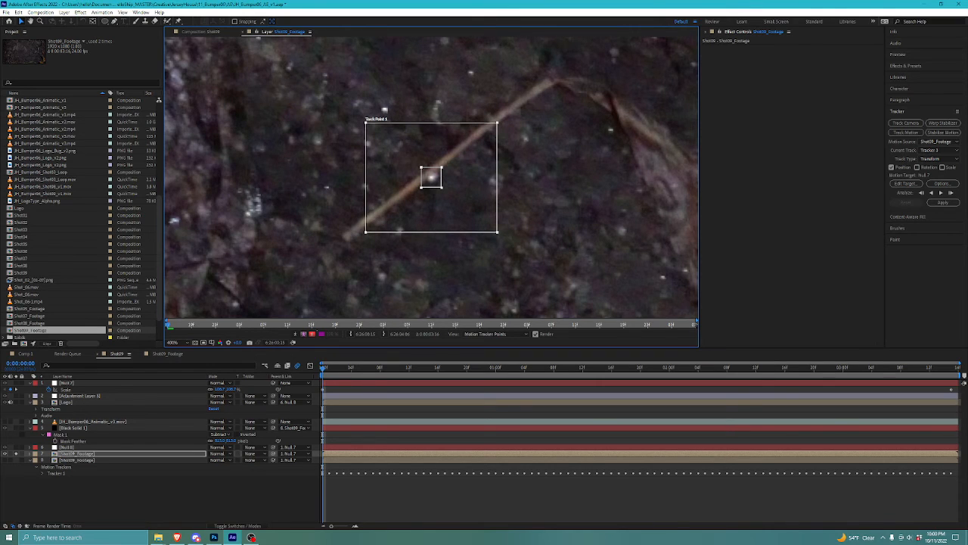
click(941, 193)
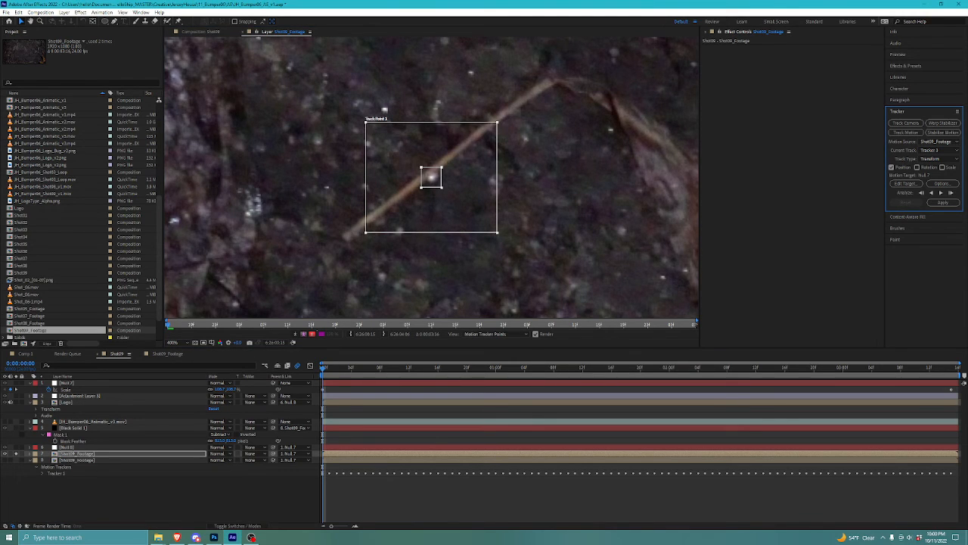
drag(365, 121, 327, 97)
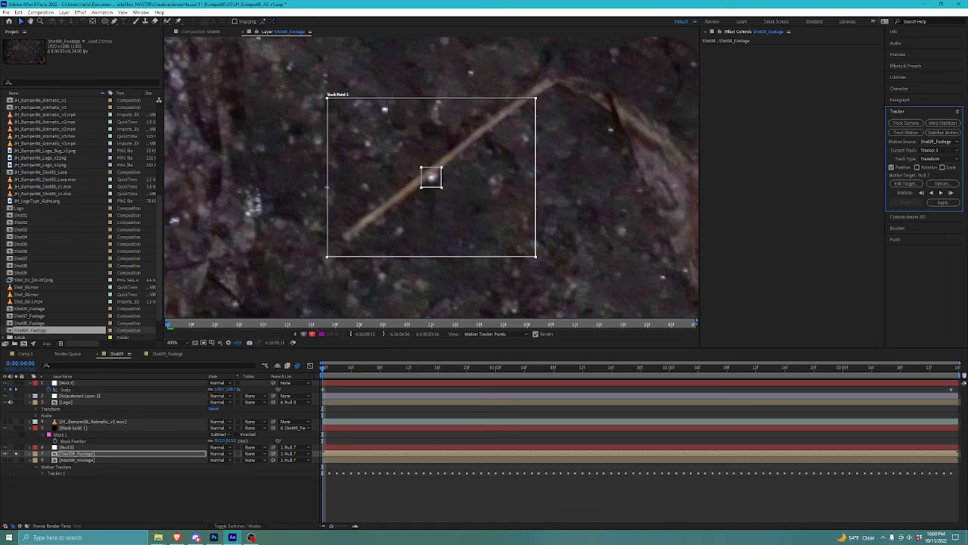
scroll(432, 177, down, 1)
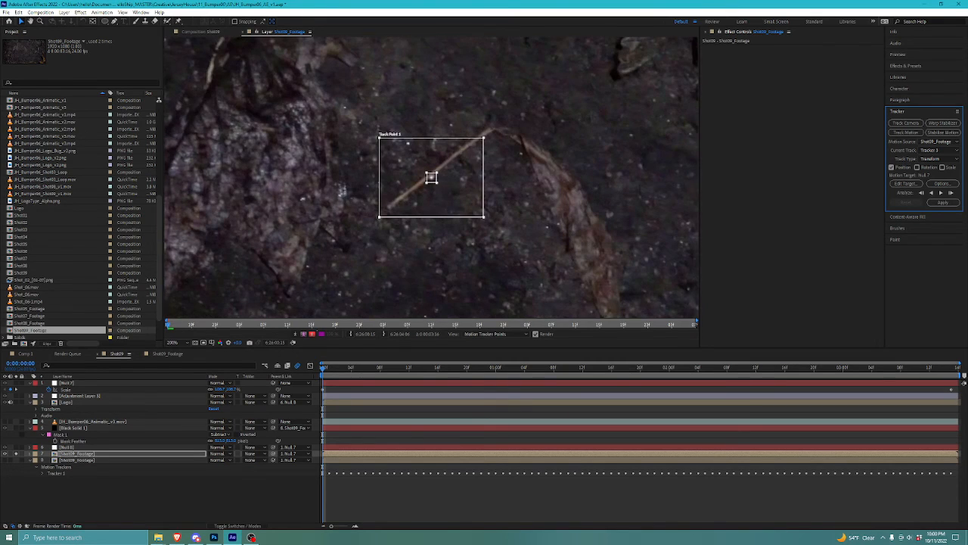
drag(431, 178, 432, 195)
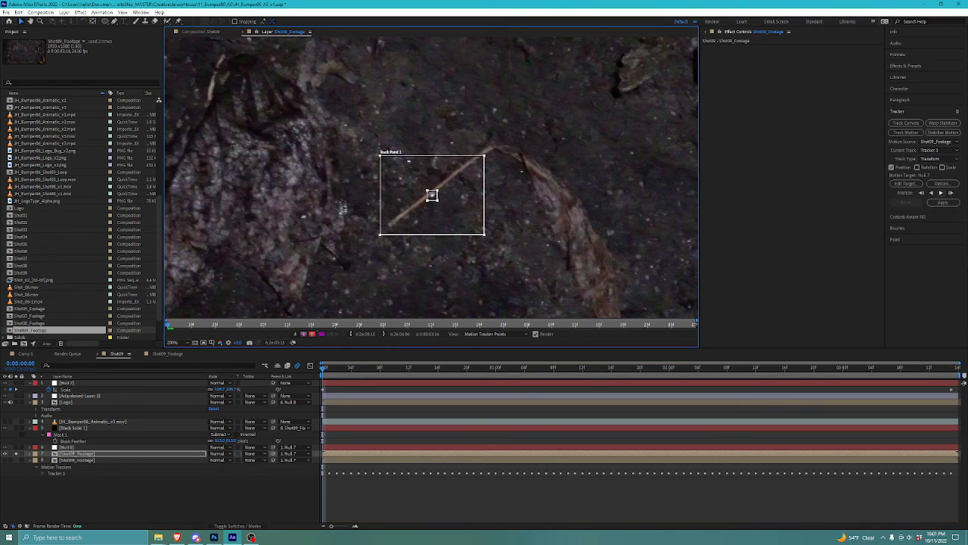
Step: Analyze Track Point 1 forward one frame at a time to 0:00:00:10, and continue the analysis to the end of the shot
click(951, 193)
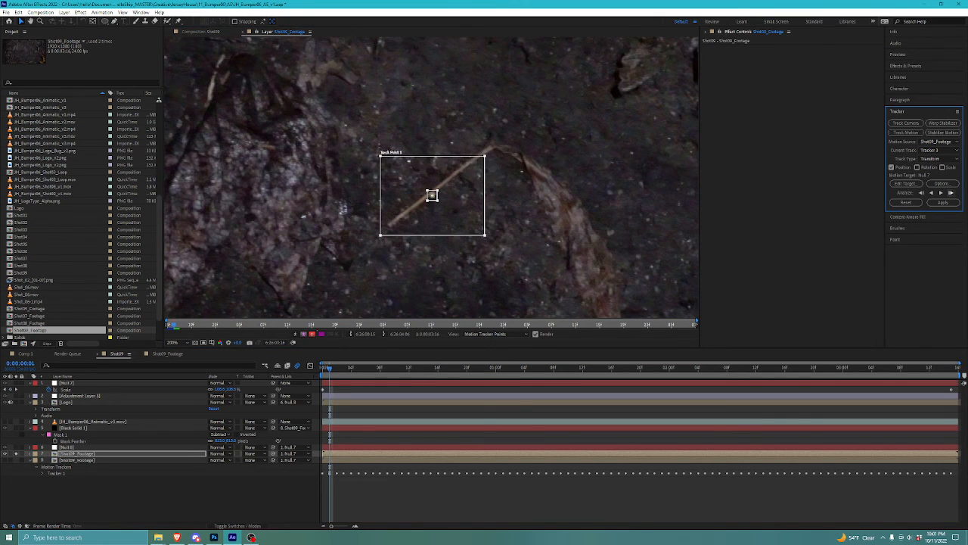
click(951, 193)
click(951, 193)
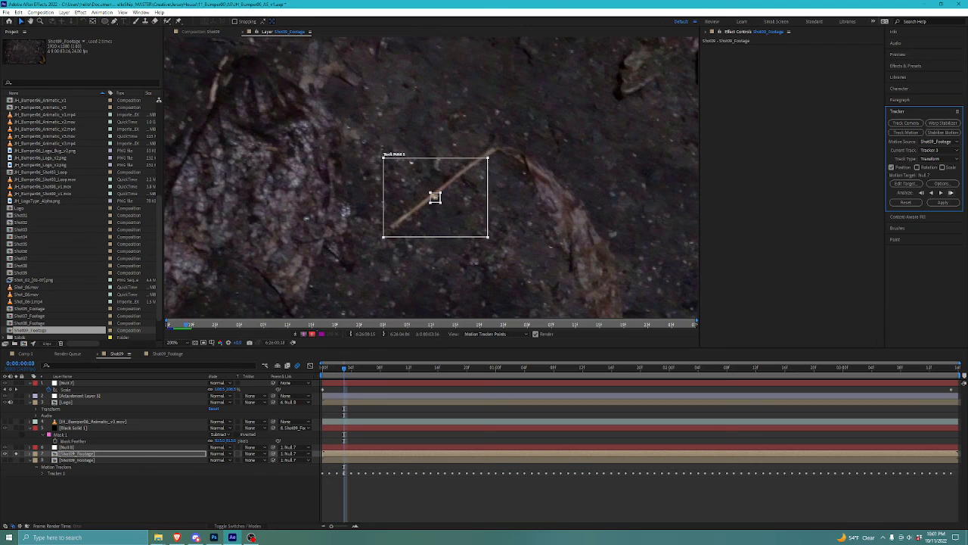
click(951, 193)
click(951, 193)
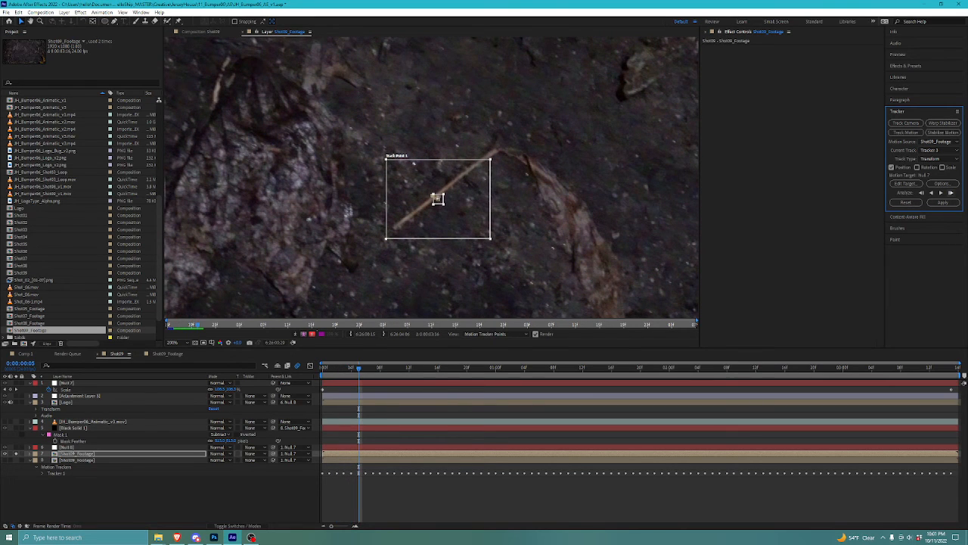
click(951, 193)
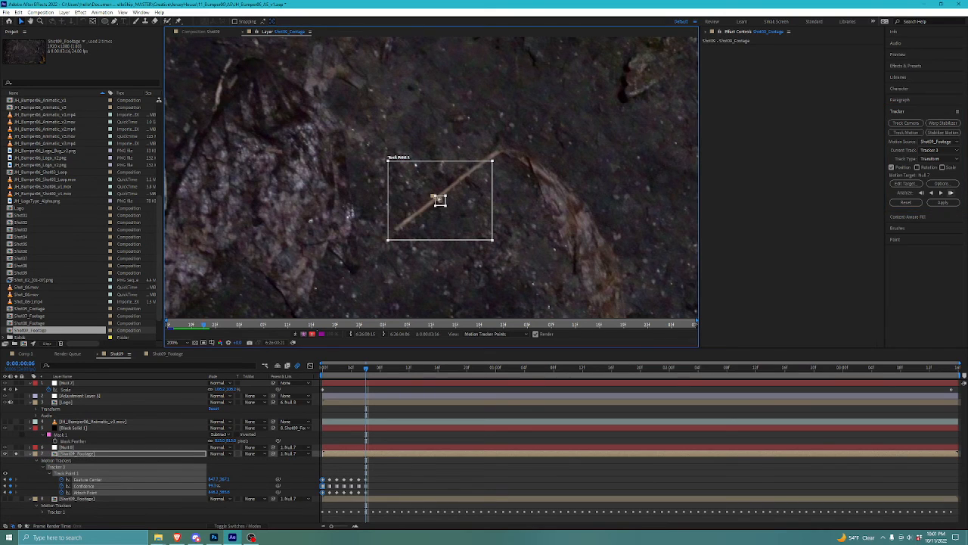
click(951, 193)
click(952, 193)
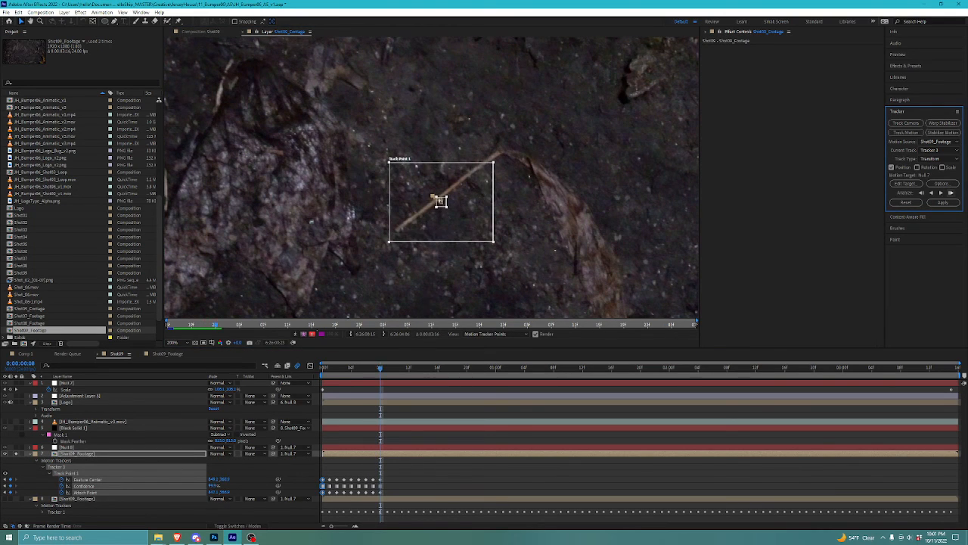
click(951, 193)
click(951, 193)
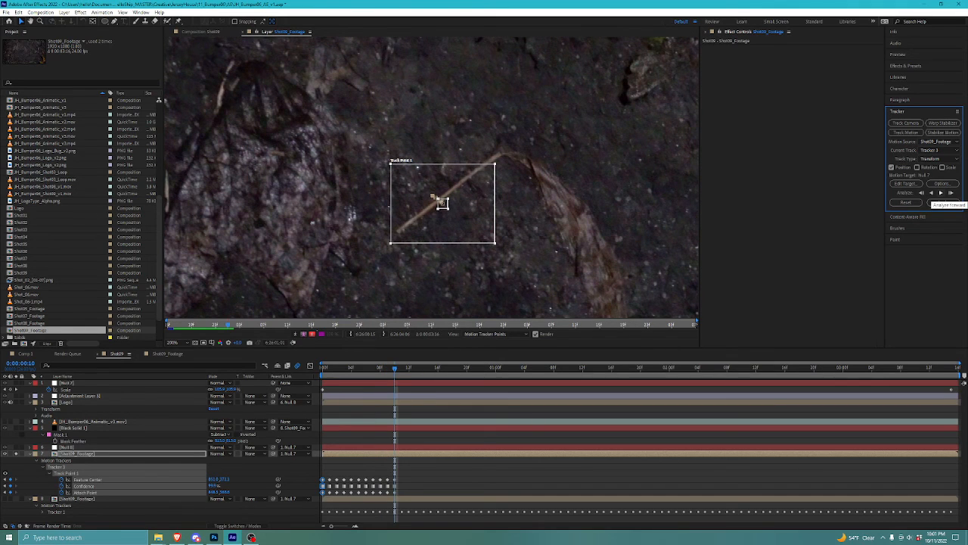
click(941, 193)
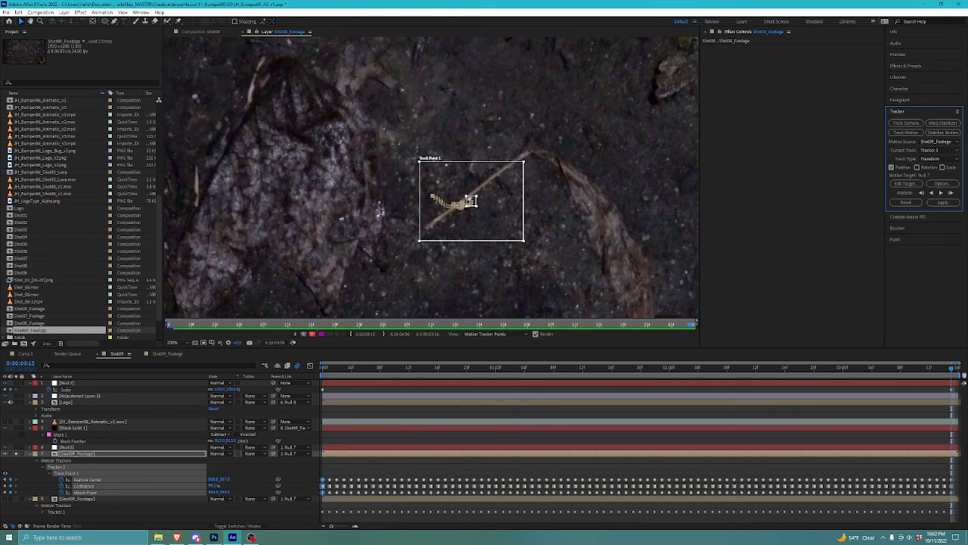
Step: Add a new null object to the Shot09 composition and move it to the top of the layer stack
click(77, 454)
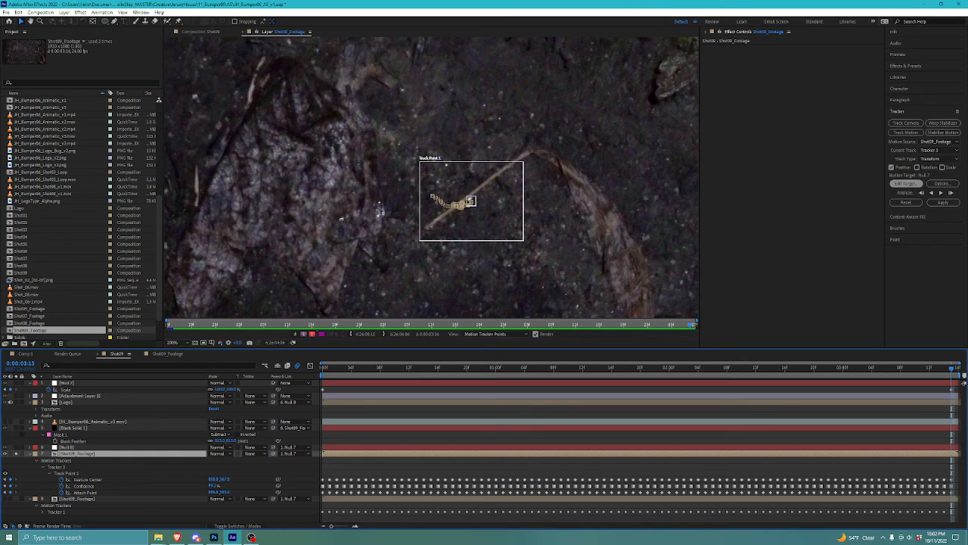
right_click(709, 369)
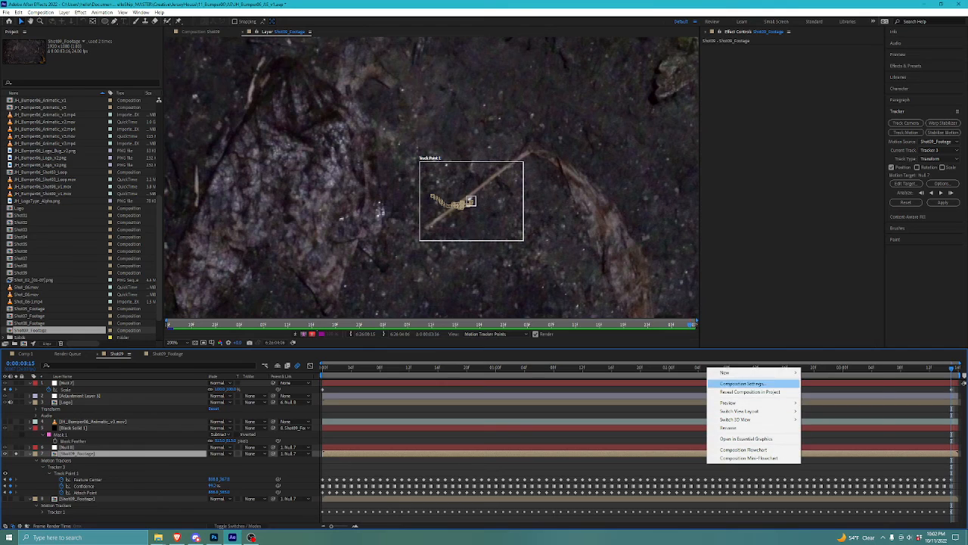
mouse_move(725, 373)
click(832, 417)
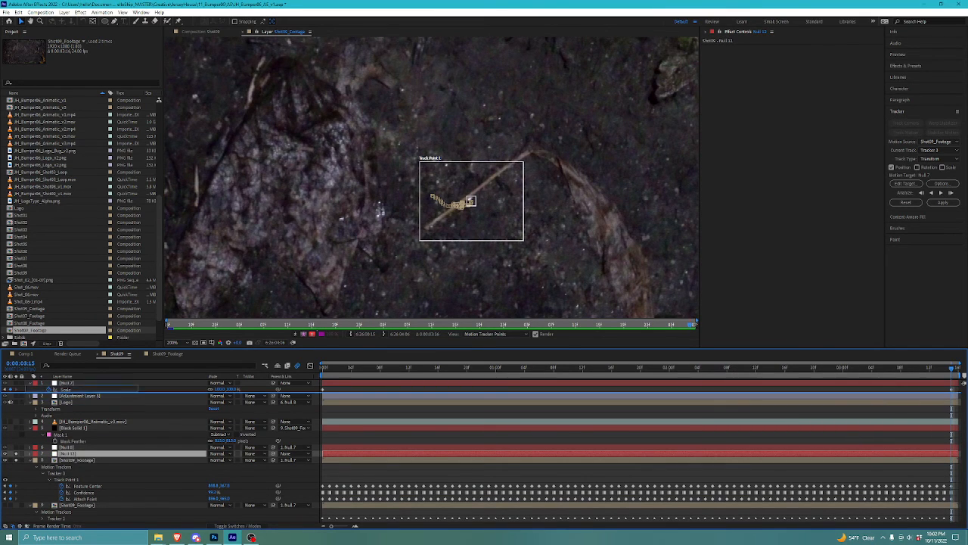
Step: Set the motion target of the Shot09_Footage tracker to the Null 12 layer
click(77, 460)
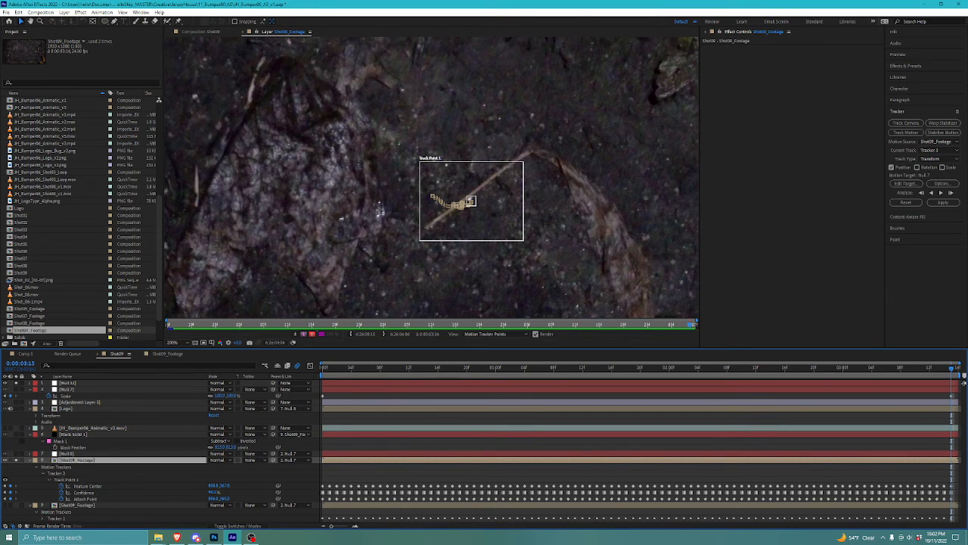
click(68, 479)
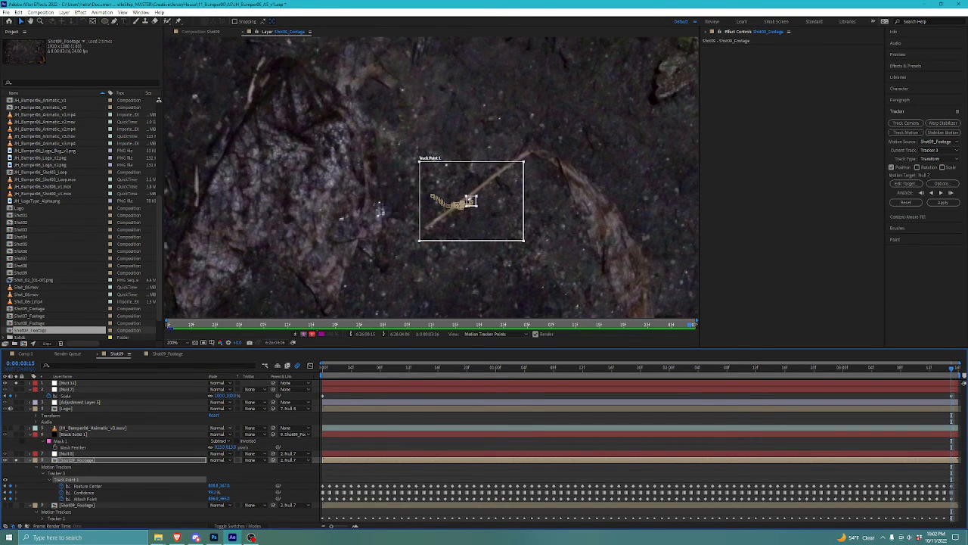
click(906, 184)
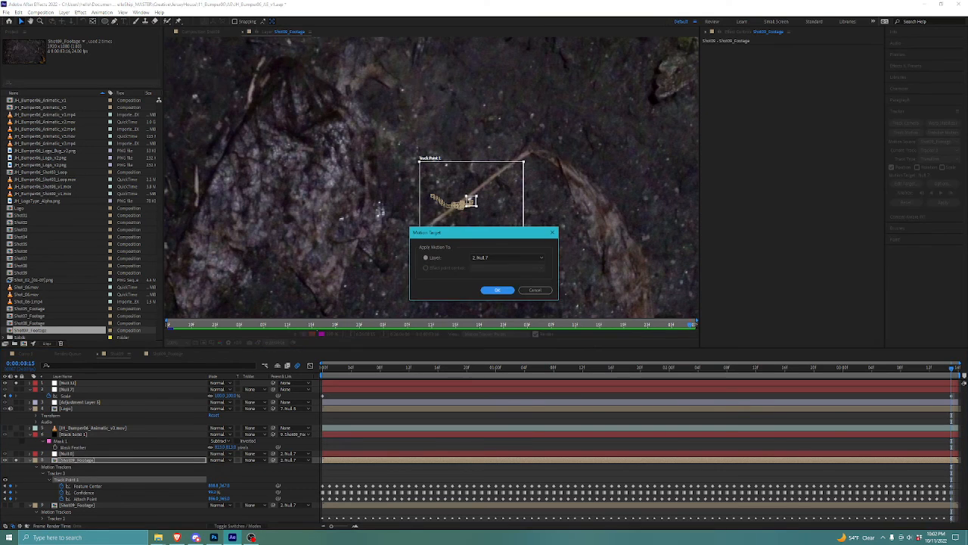
click(506, 257)
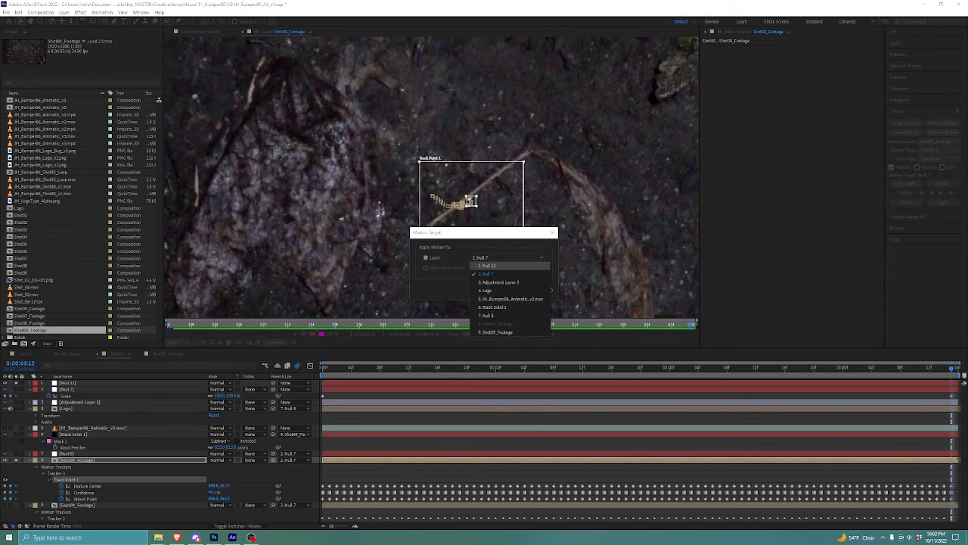
click(488, 266)
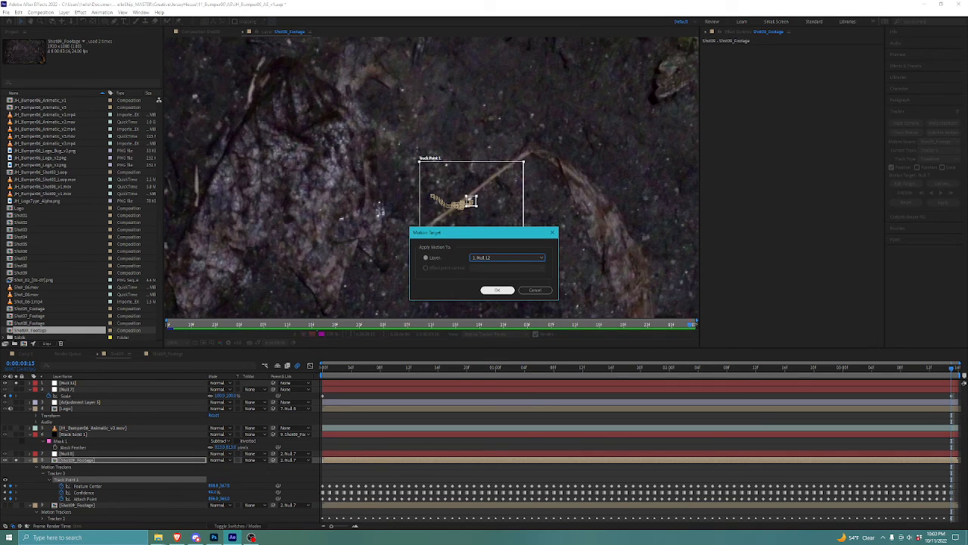
key(Return)
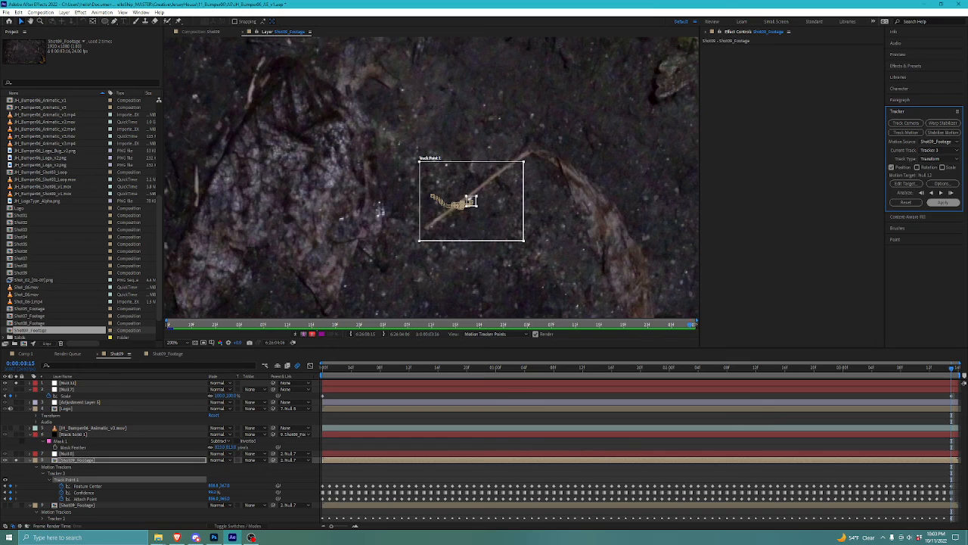
Step: Apply the tracked motion to Null 12 in both the X and Y dimensions
click(943, 203)
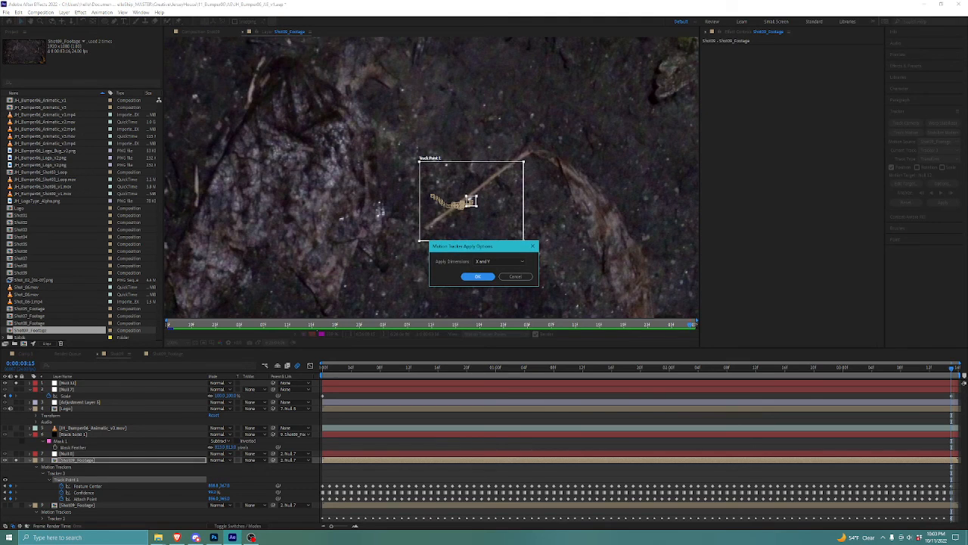
click(500, 261)
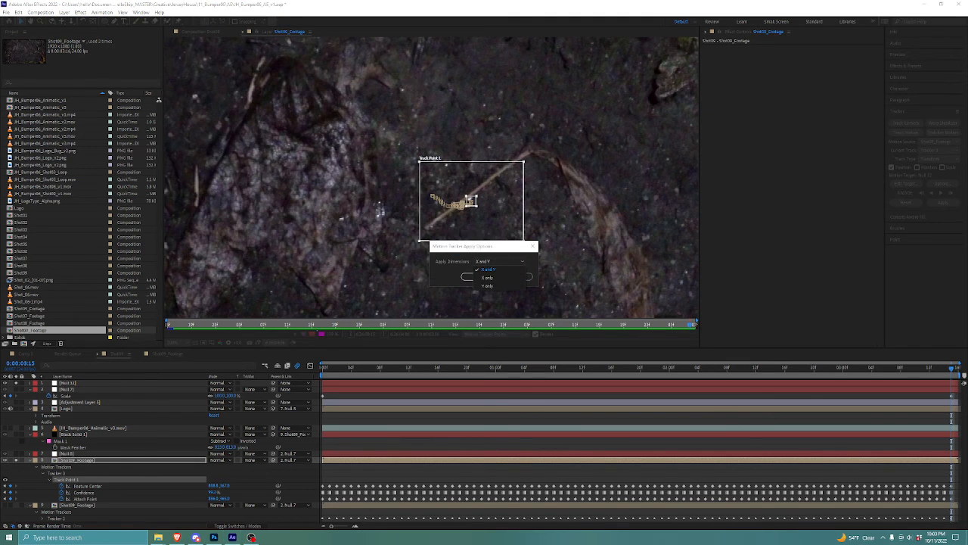
click(499, 262)
click(500, 261)
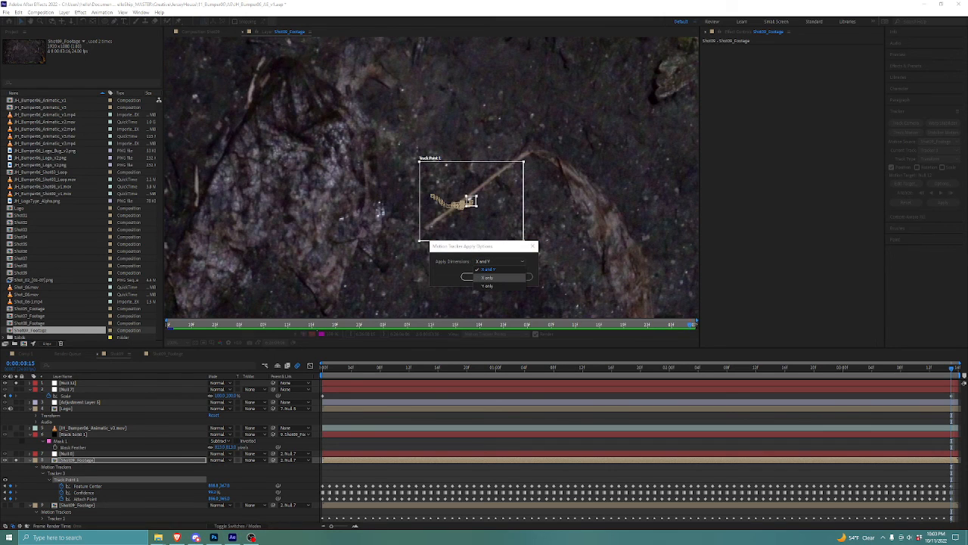
click(484, 270)
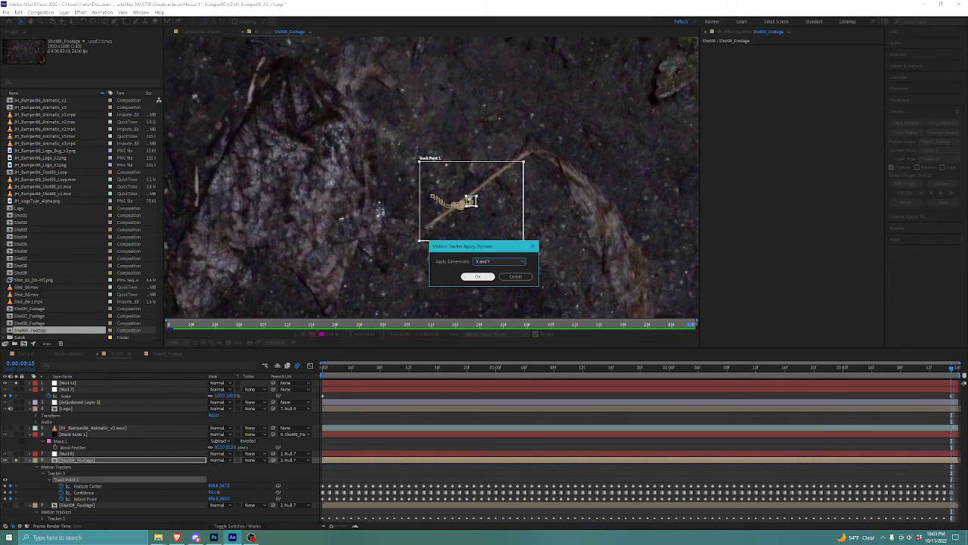
click(478, 277)
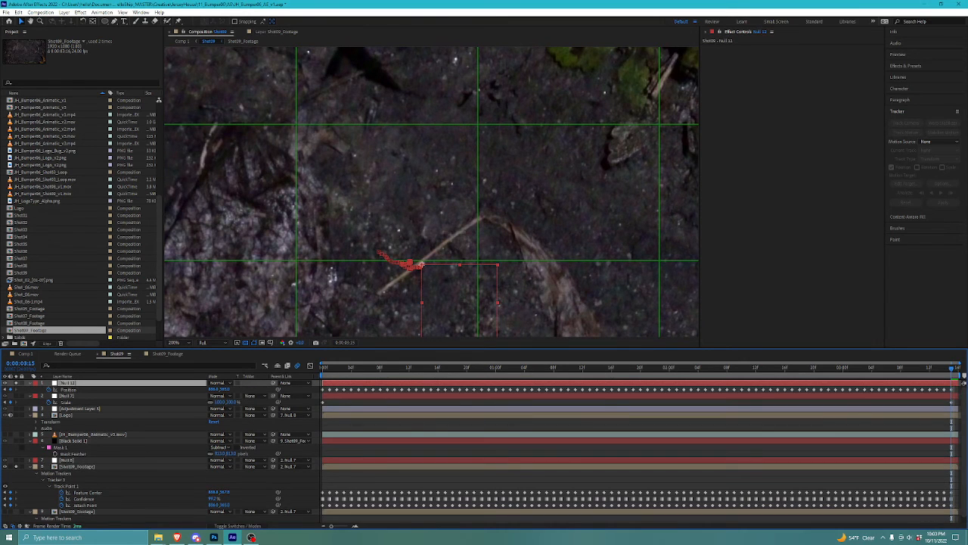
Step: Return to the first frame with the whole frame in view and unsolo the tracked Shot09_Footage layer and Null 12
key(Home)
click(178, 342)
click(186, 359)
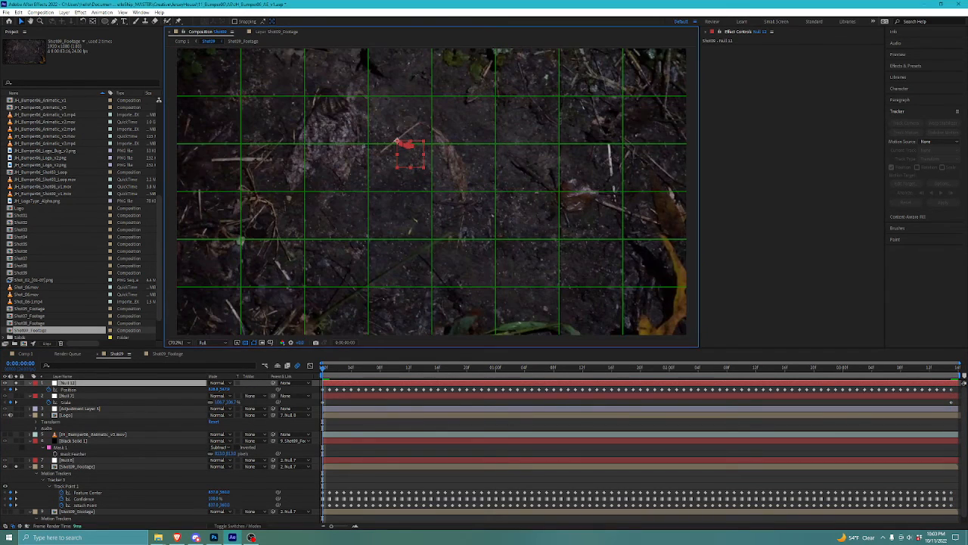
click(95, 435)
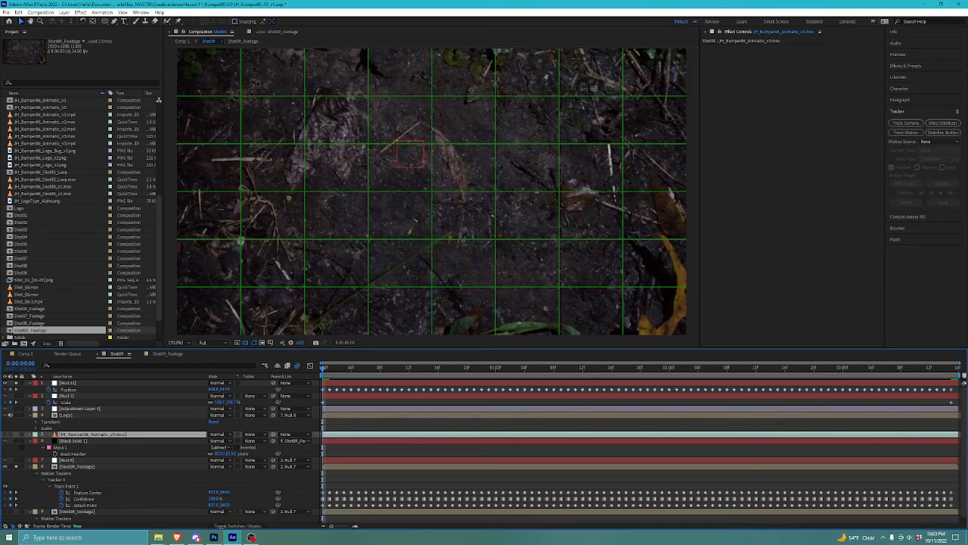
click(16, 467)
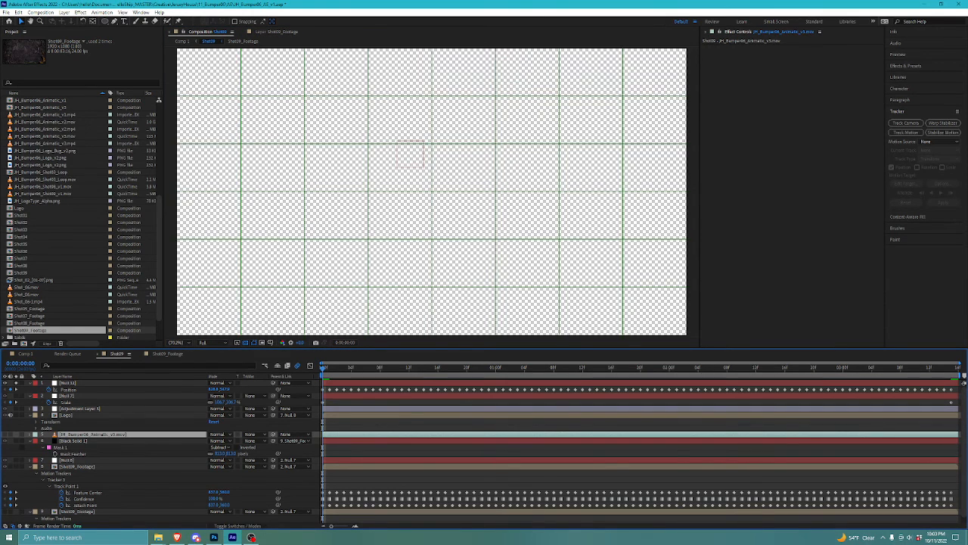
click(16, 383)
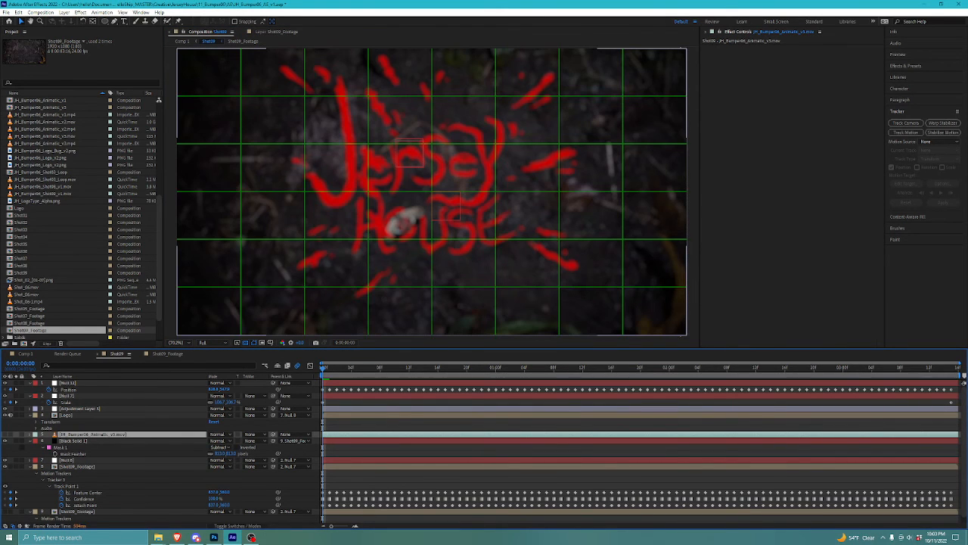
Step: Parent the Logo layer to Null 12 and play back the shot to check how the logo follows the ground
click(79, 409)
click(67, 415)
mouse_move(273, 414)
mouse_down()
mouse_move(165, 406)
mouse_move(109, 382)
mouse_move(178, 408)
mouse_move(272, 415)
mouse_up()
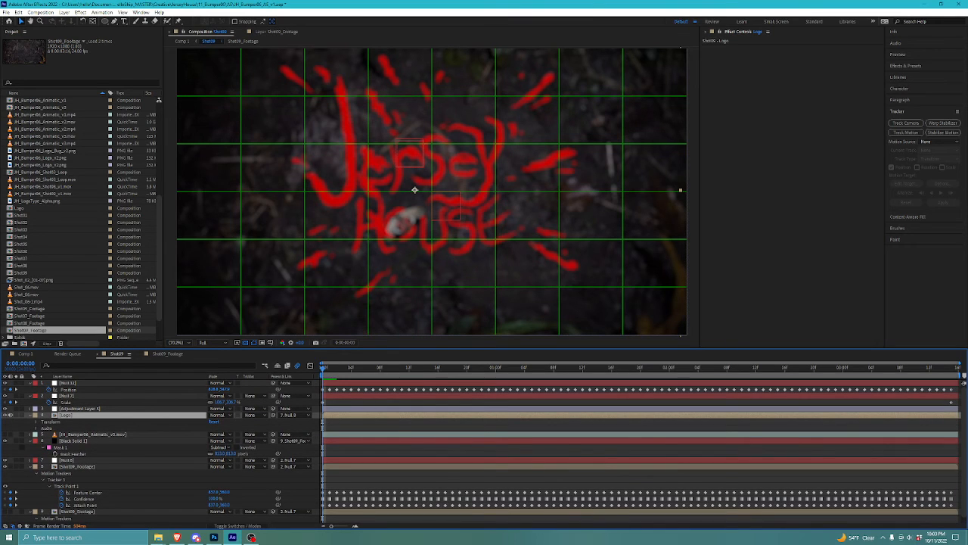
drag(273, 415, 135, 383)
drag(323, 367, 387, 367)
key(space)
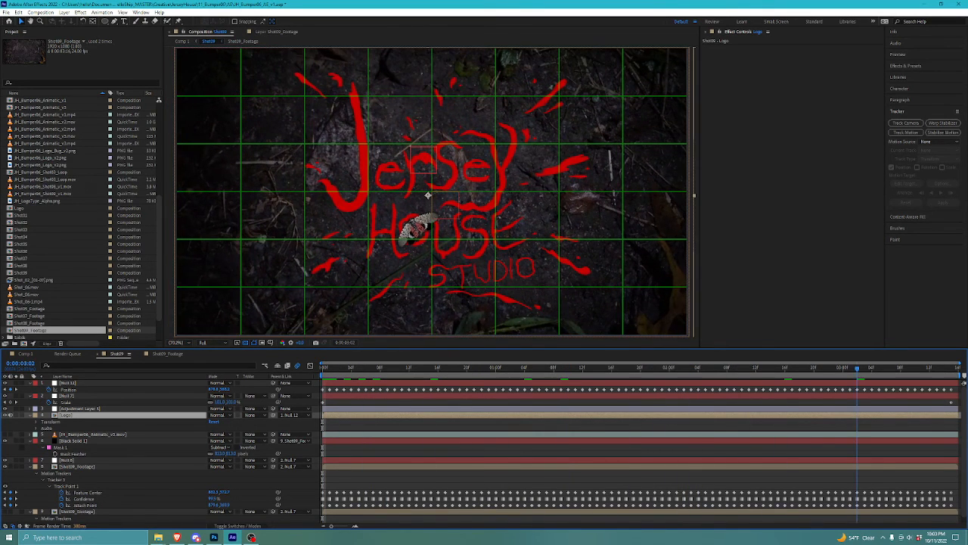
Step: Parent Null 12 to Null 7 at the first frame and preview the Shot09 composition
drag(952, 368, 323, 368)
click(396, 141)
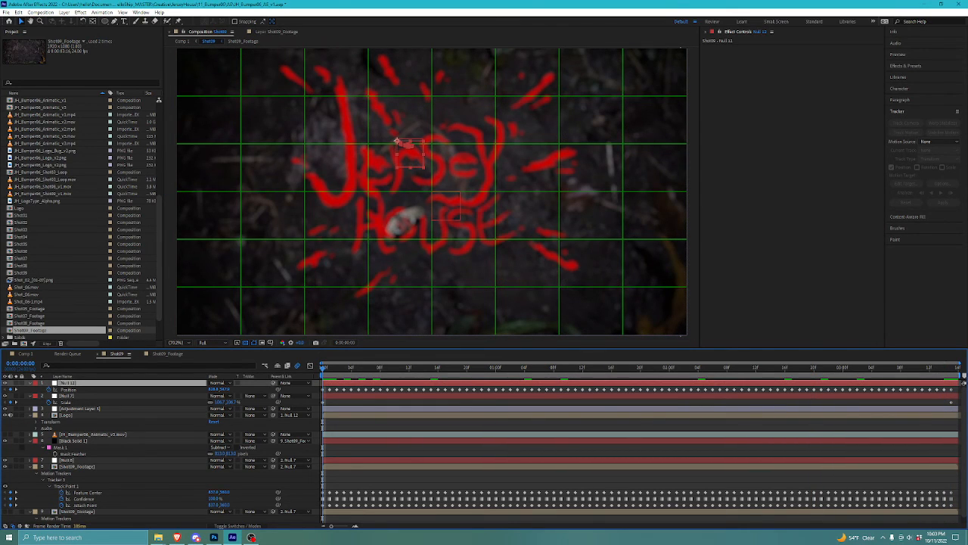
drag(273, 382, 143, 396)
key(space)
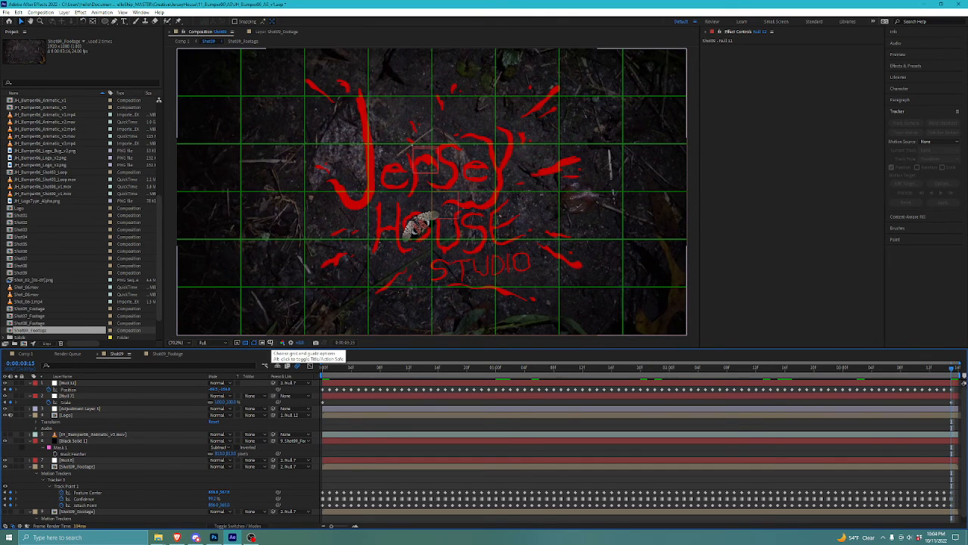
Step: Hide the proportional grid in the composition view and play Shot09 from its start
click(270, 342)
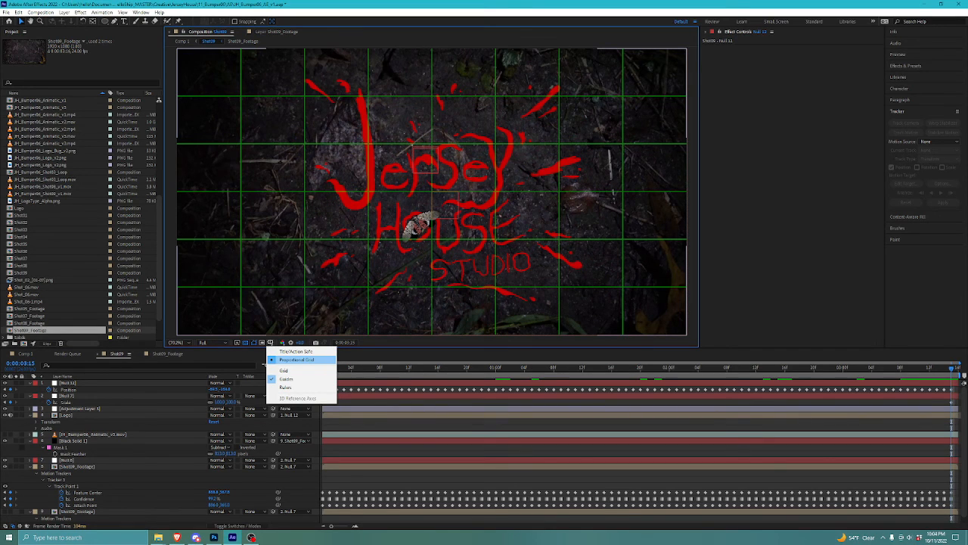
click(296, 359)
key(Home)
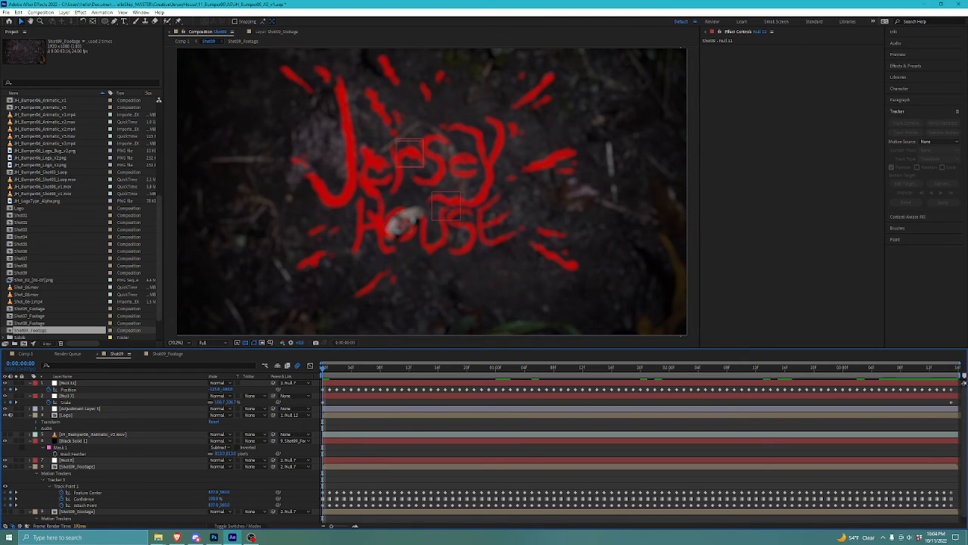
key(space)
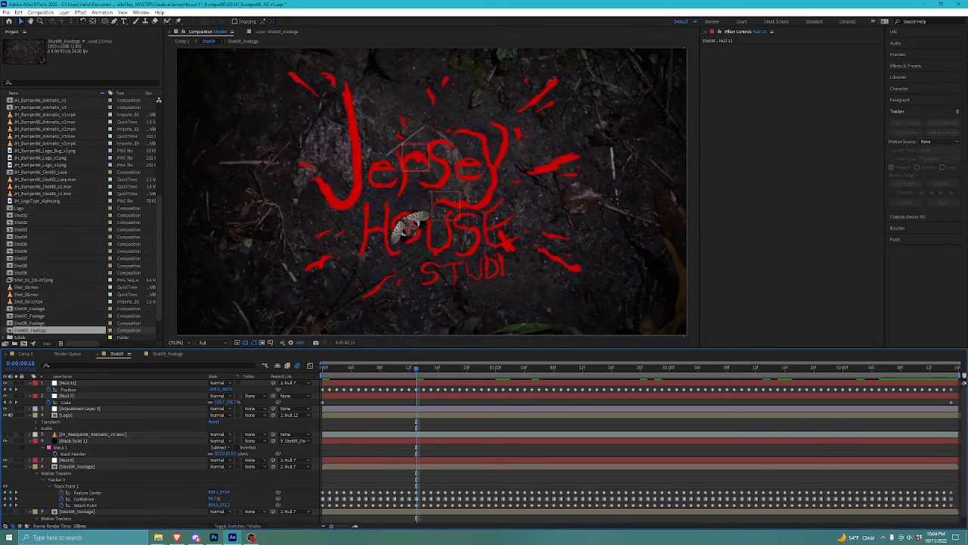
Step: Switch to Comp 1, check earlier frames of the bumper back to 0:00:07:20, and open the Shot05 composition
click(25, 354)
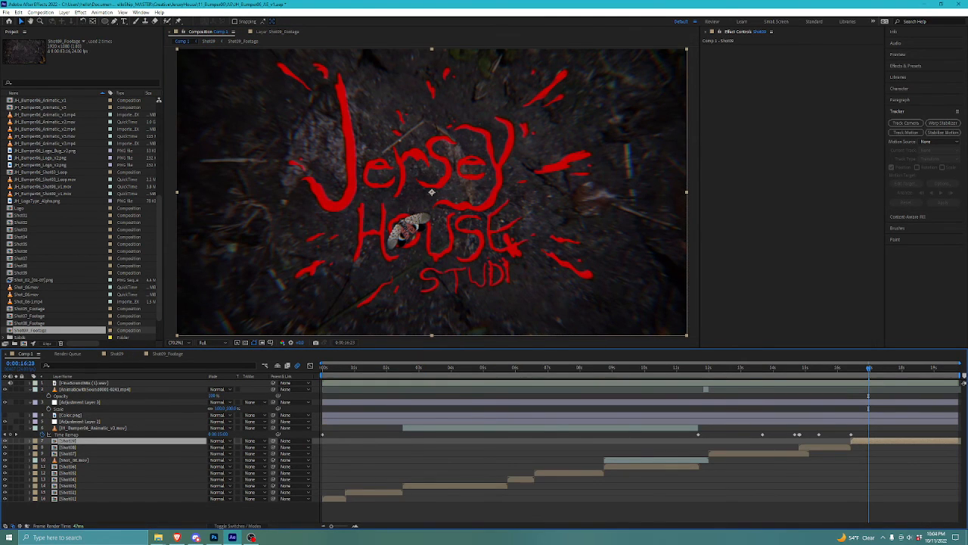
click(840, 369)
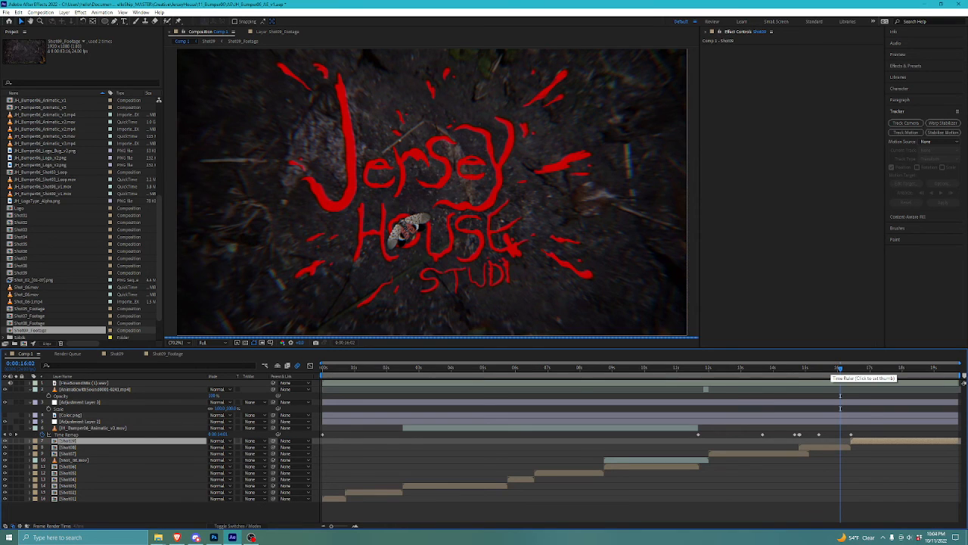
click(761, 369)
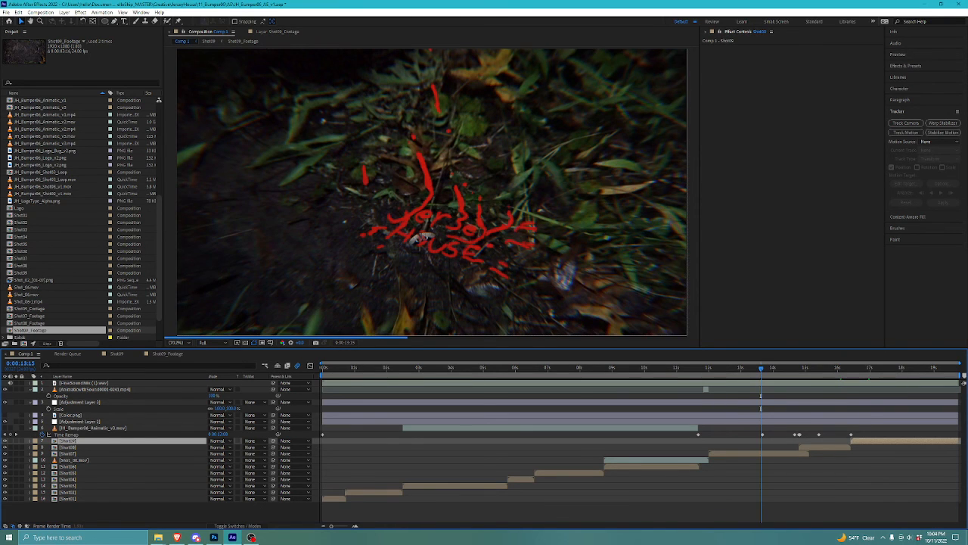
click(674, 369)
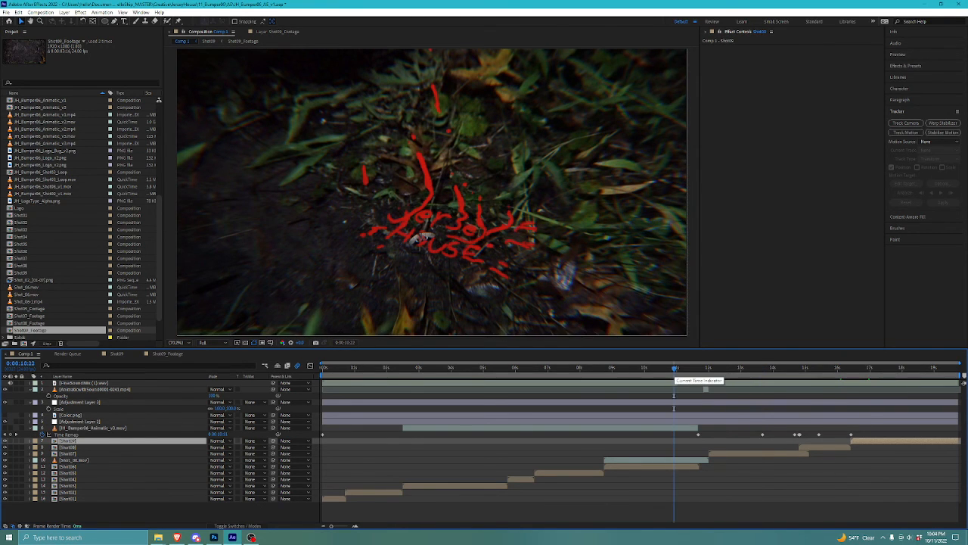
click(576, 368)
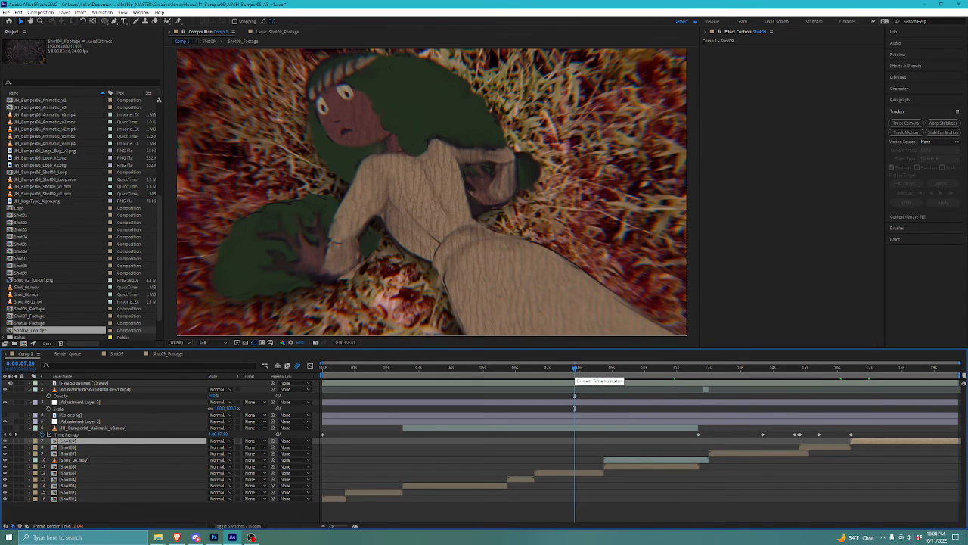
double_click(572, 473)
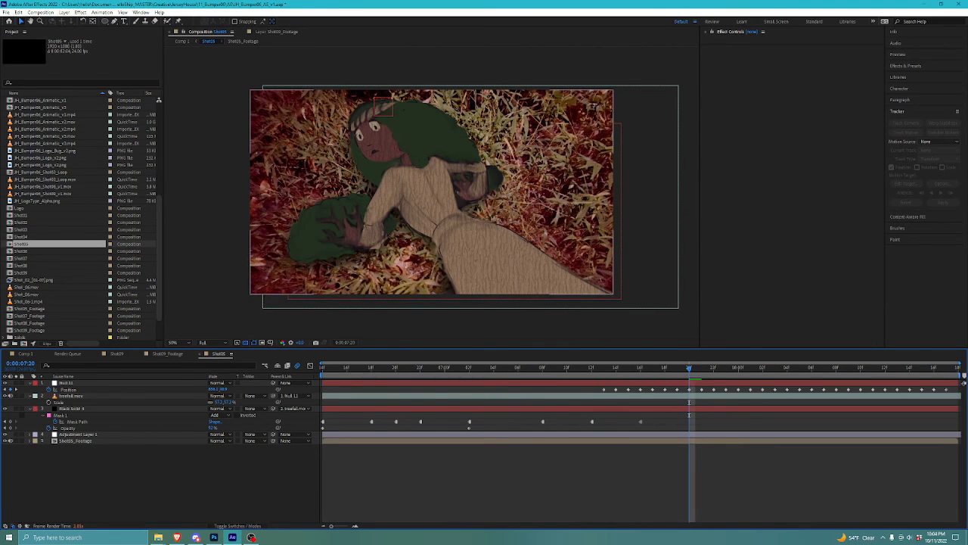
Step: Select the masked black solid in Shot05 and review its earlier mask path keyframes back to 0:00:07:02
click(429, 191)
drag(689, 369, 604, 369)
click(601, 477)
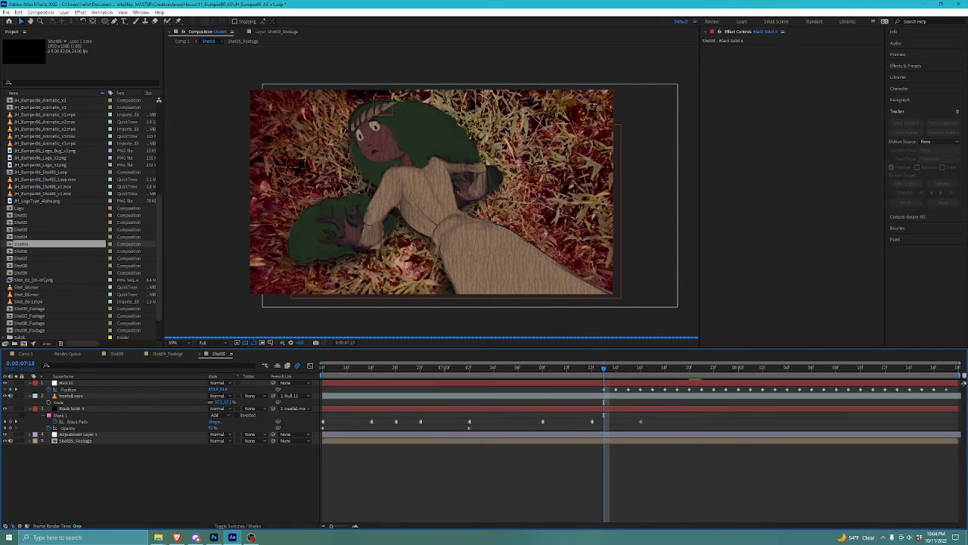
click(429, 192)
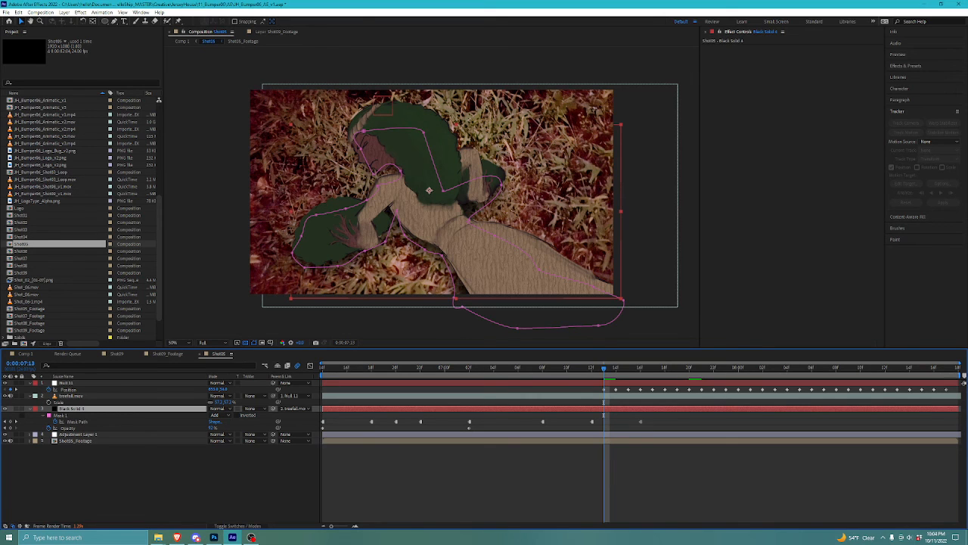
key(j)
key(j)
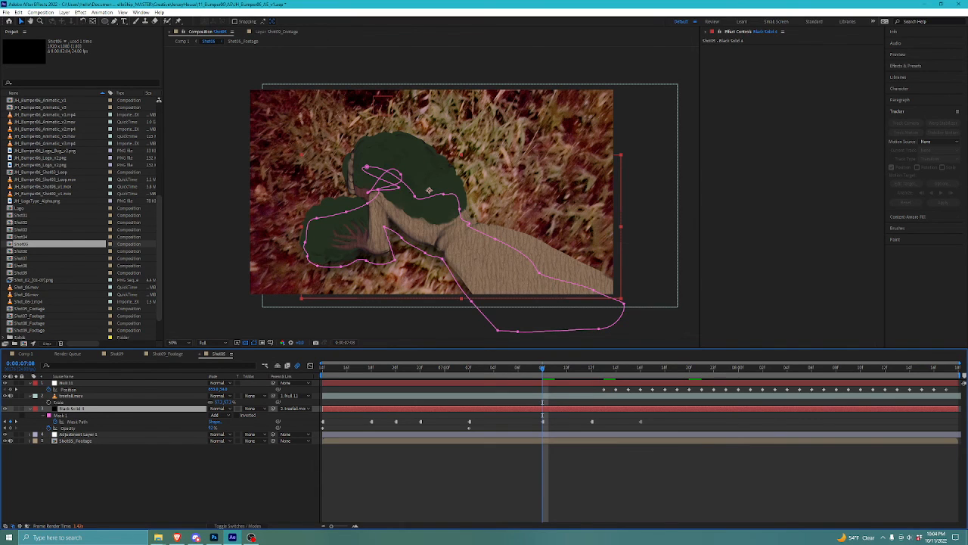
key(j)
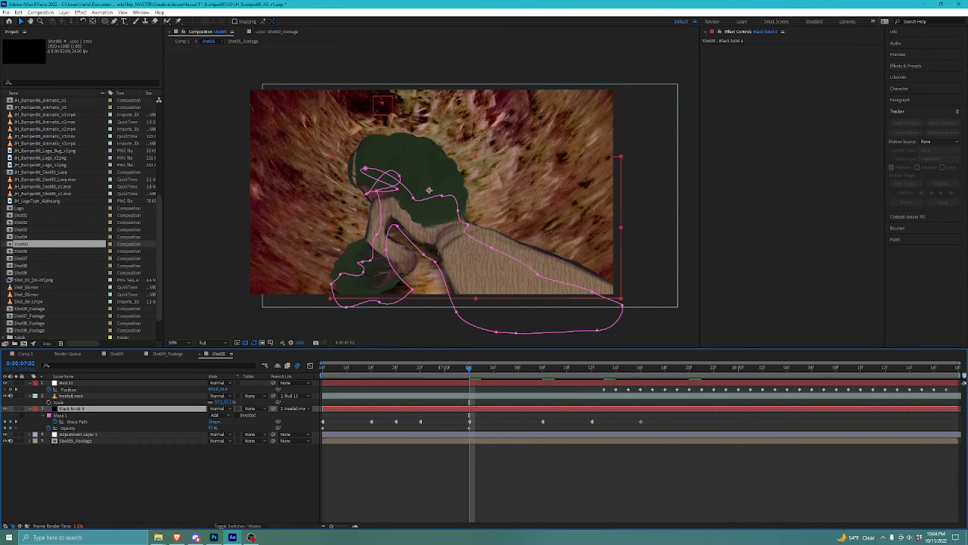
Step: Examine the shadow mask on the frames up to 0:00:07:17 and select the character video layer parented to the null
drag(468, 368, 505, 368)
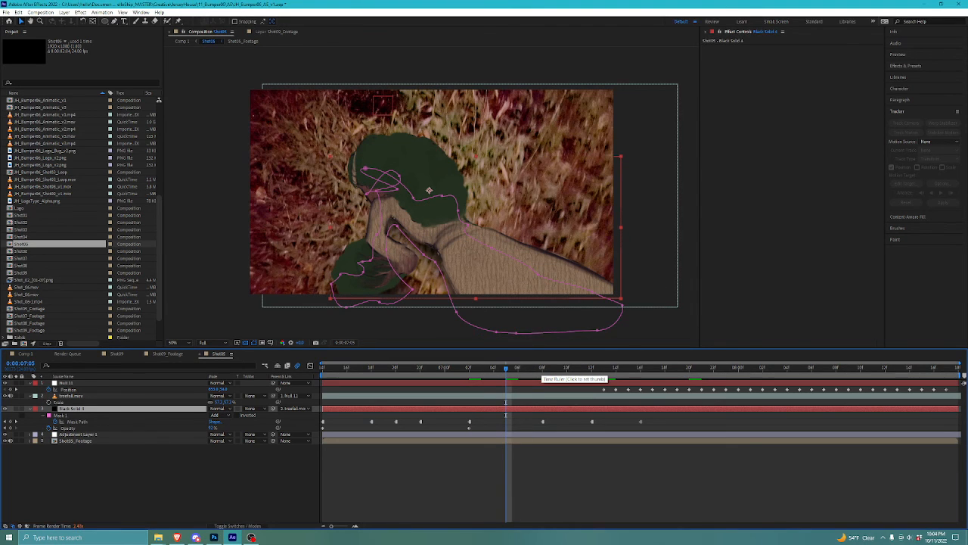
click(541, 368)
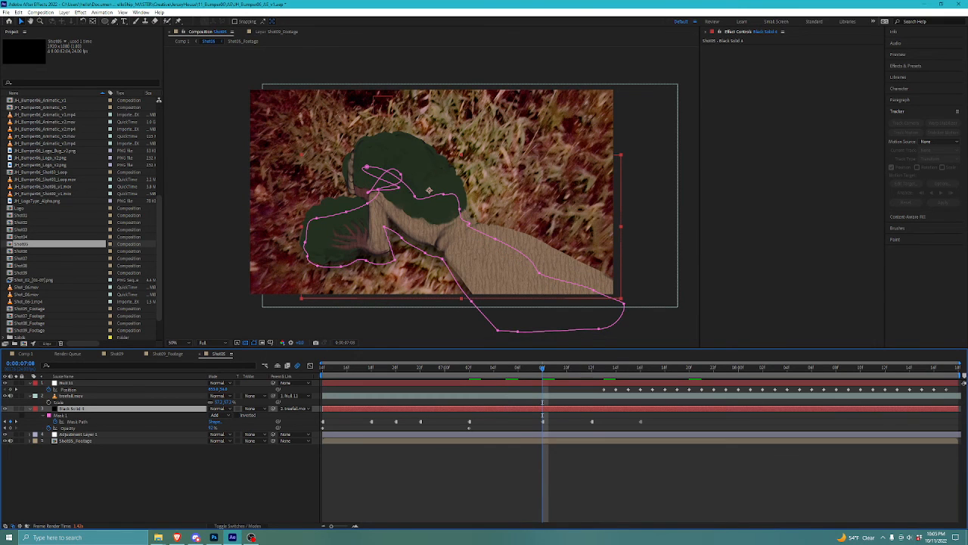
drag(543, 369, 652, 369)
click(72, 396)
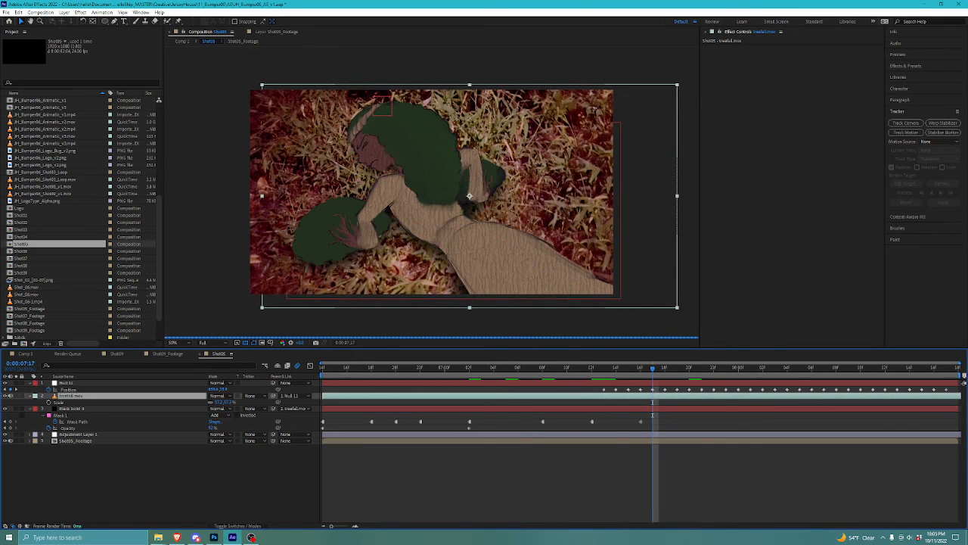
Step: Duplicate the treefall.mov character layer in Shot05 and move the copy to the front of the layer stack
key(F2)
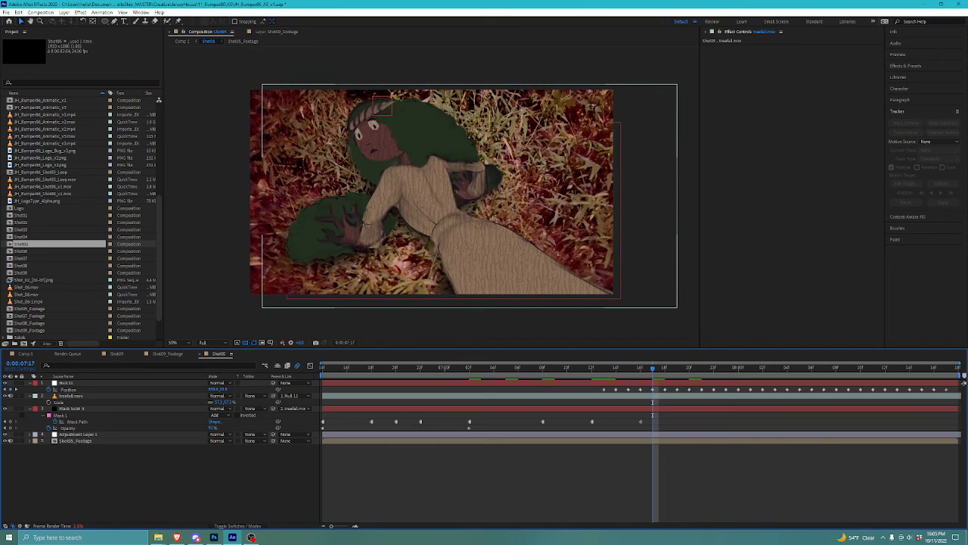
click(71, 396)
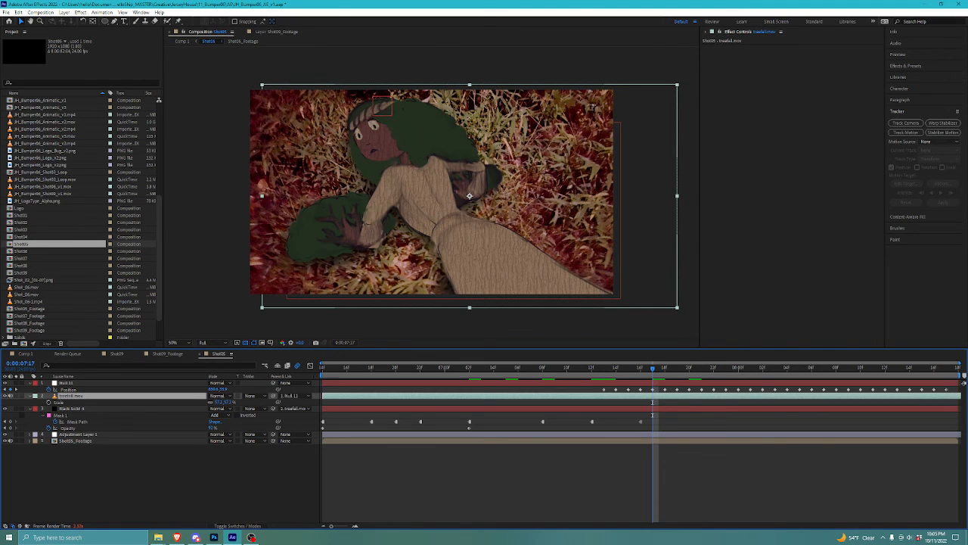
key(ctrl+d)
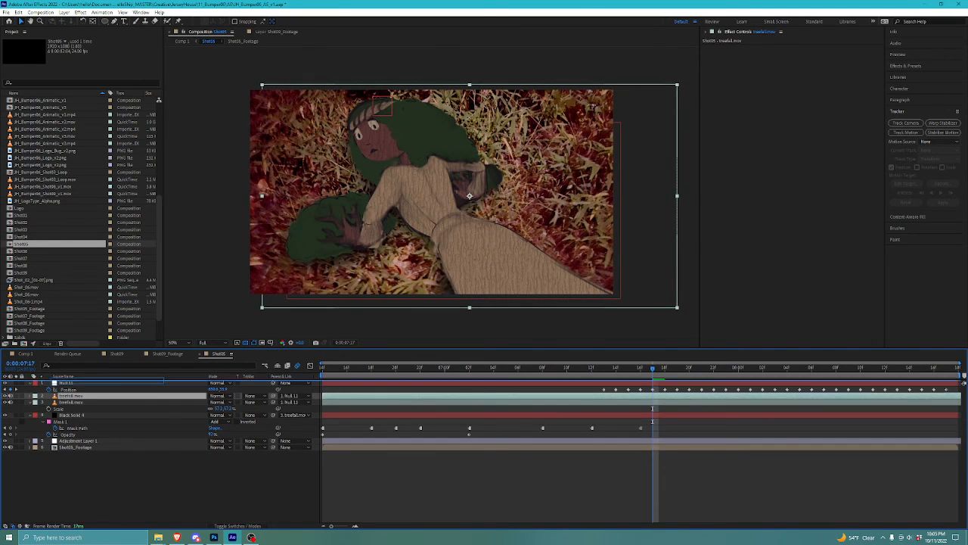
key(ctrl+shift+bracketright)
click(72, 403)
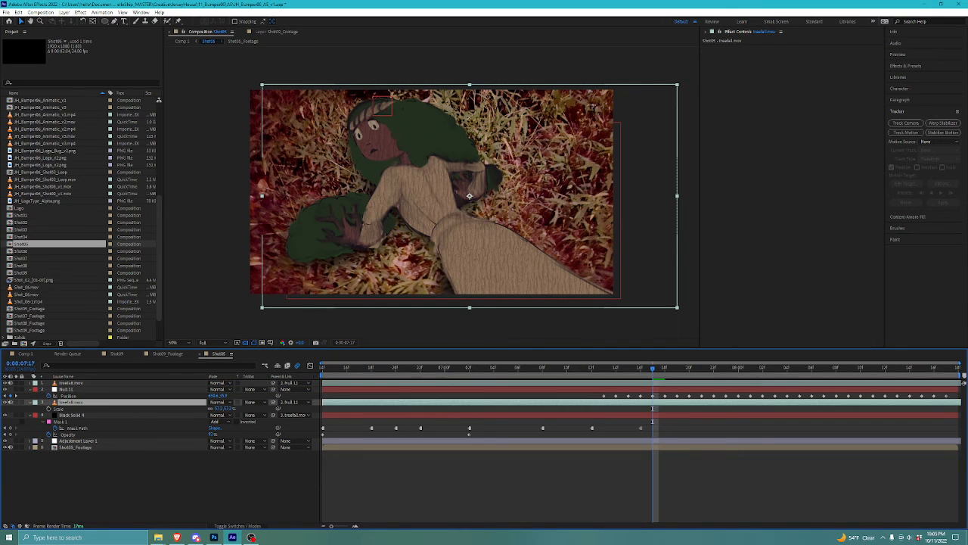
Step: Hide the masked black solid and the original treefall.mov layer beneath the null
click(71, 383)
click(72, 402)
click(5, 415)
click(5, 402)
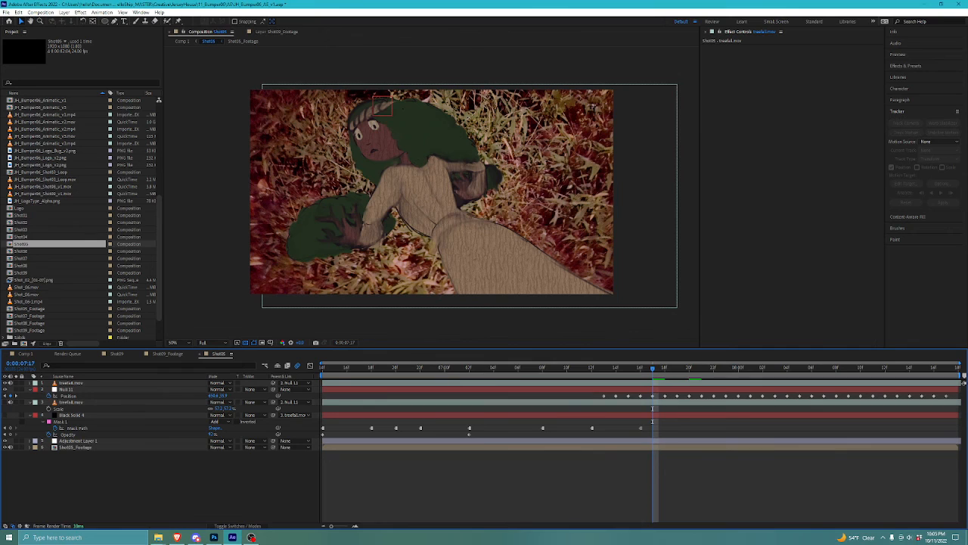
Step: Find the Drop Shadow effect and apply it to the front treefall.mov copy
click(72, 383)
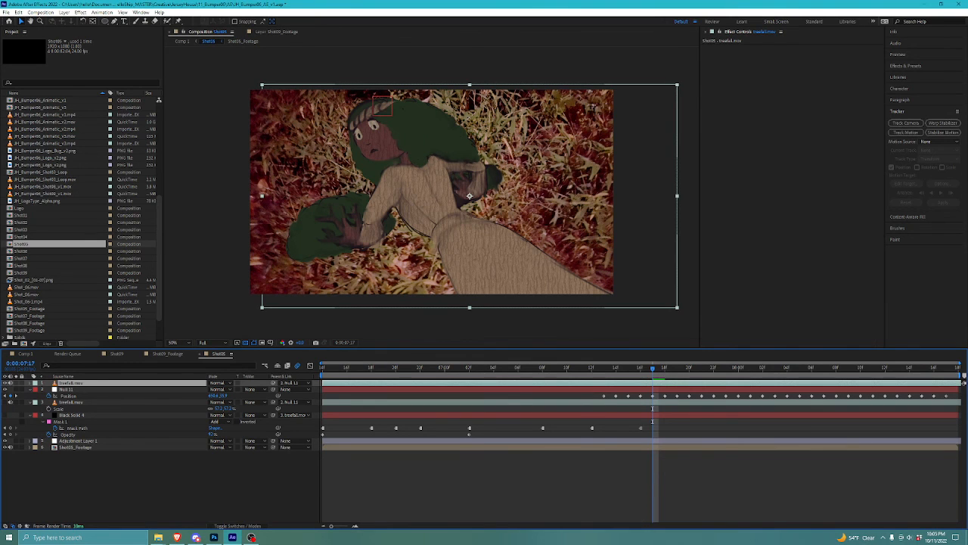
click(906, 66)
double_click(906, 75)
text(drop sha)
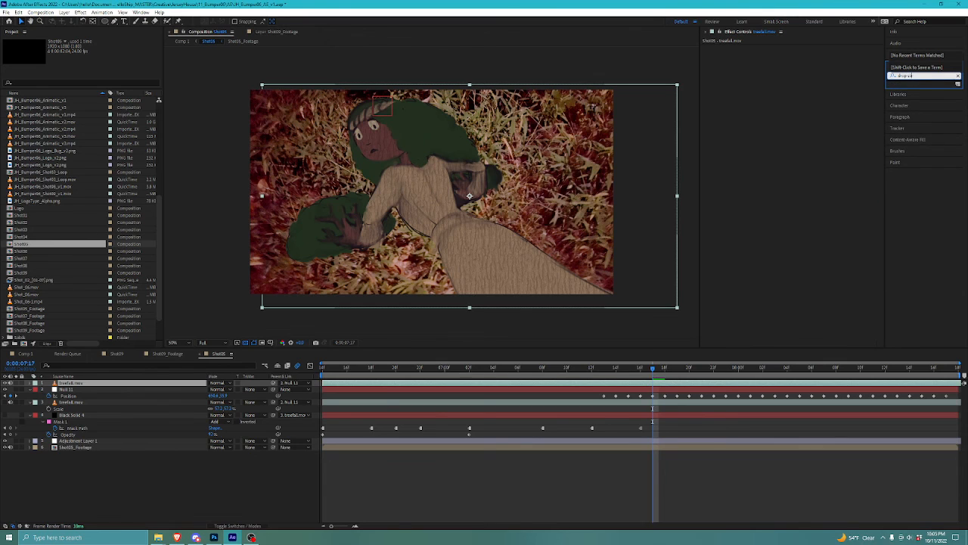
key(BackSpace)
drag(925, 90, 818, 96)
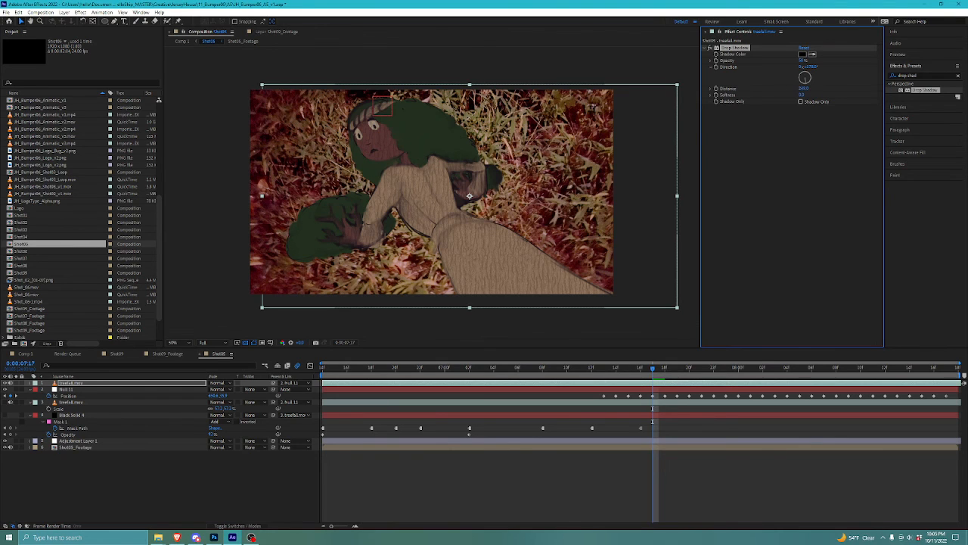
Step: Try a larger Drop Shadow distance on the front treefall.mov copy, undo it, and raise the shadow's softness
drag(803, 89, 829, 89)
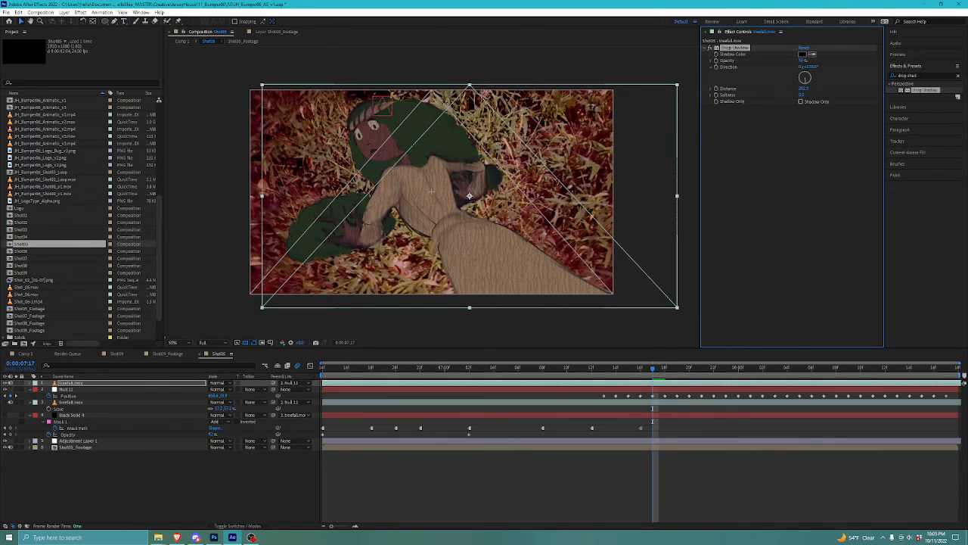
key(F4)
key(F4)
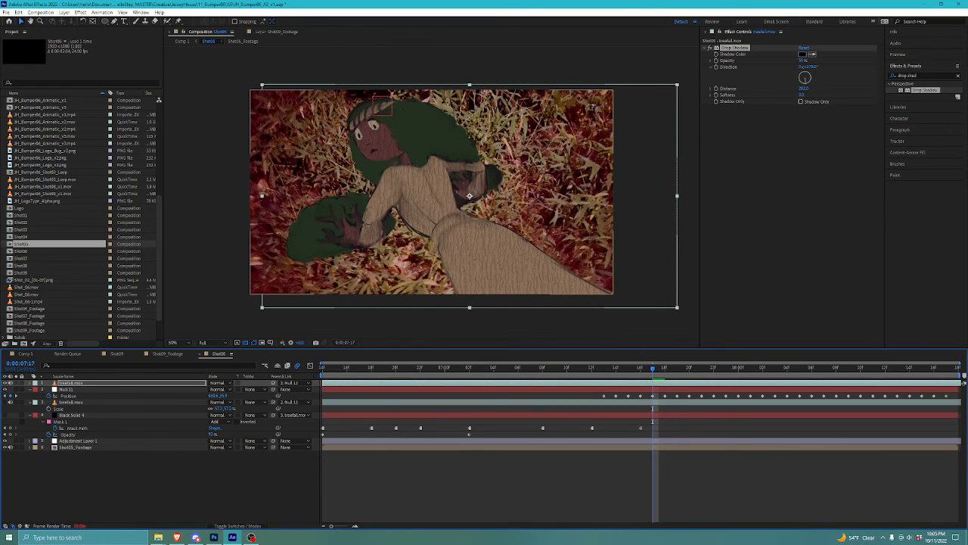
key(ctrl+z)
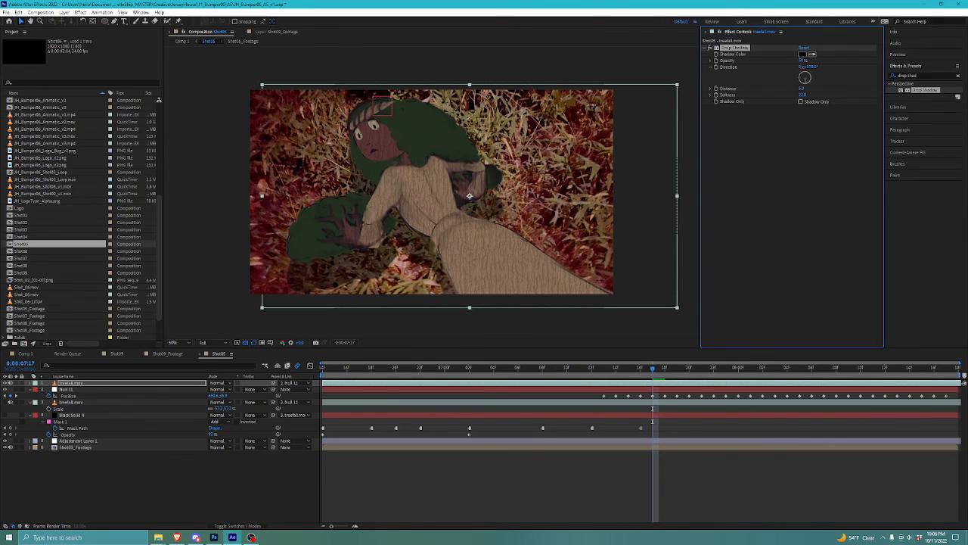
click(963, 382)
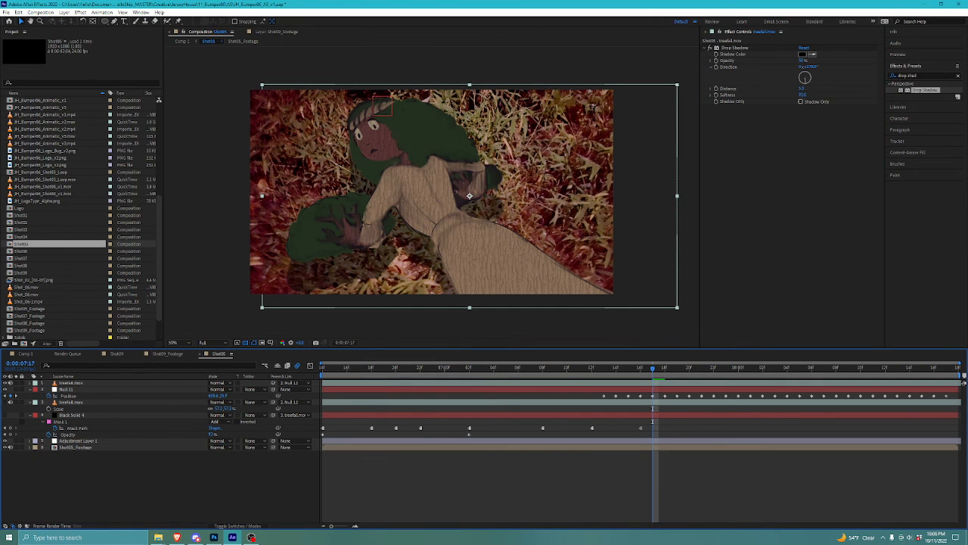
click(963, 382)
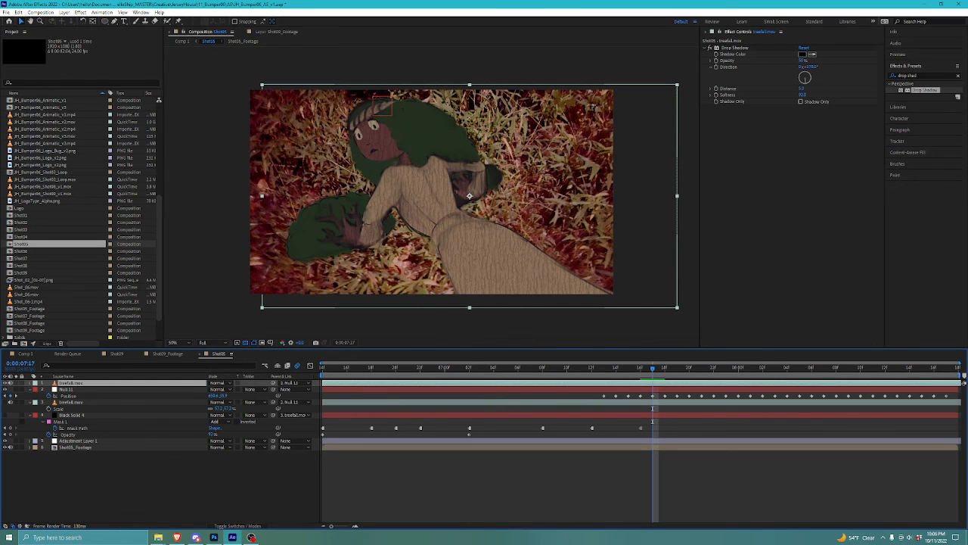
click(735, 47)
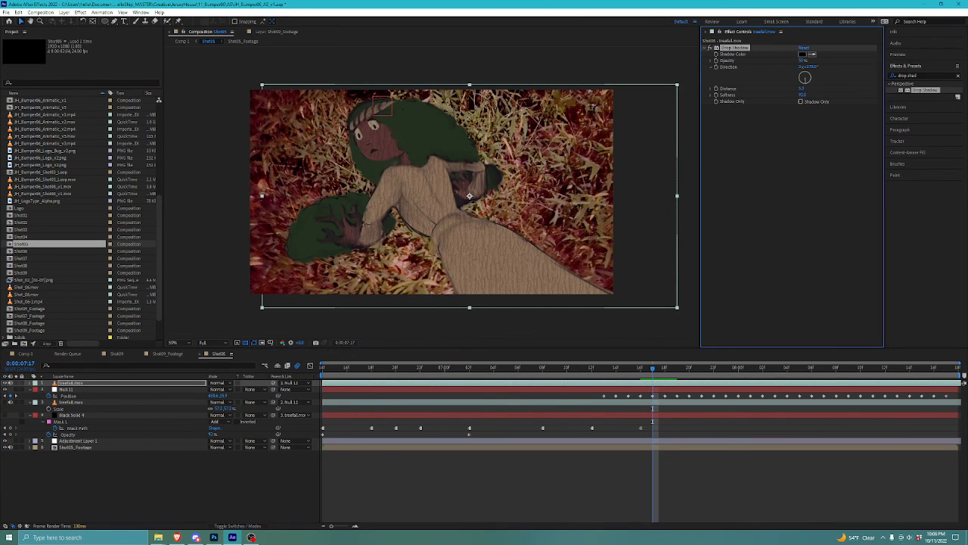
Step: Compare the masked black solid's outline with the drop-shadowed treefall.mov copy in Shot05
click(72, 414)
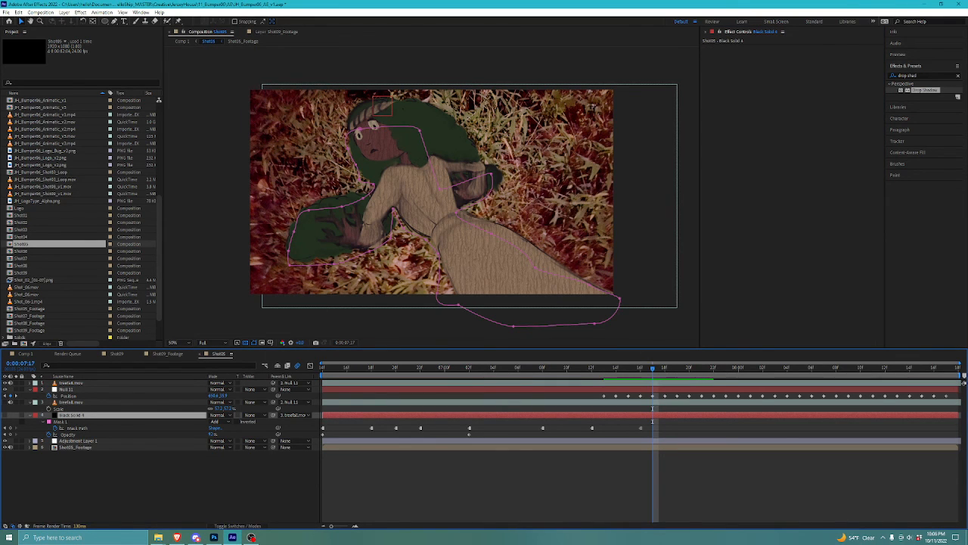
click(72, 383)
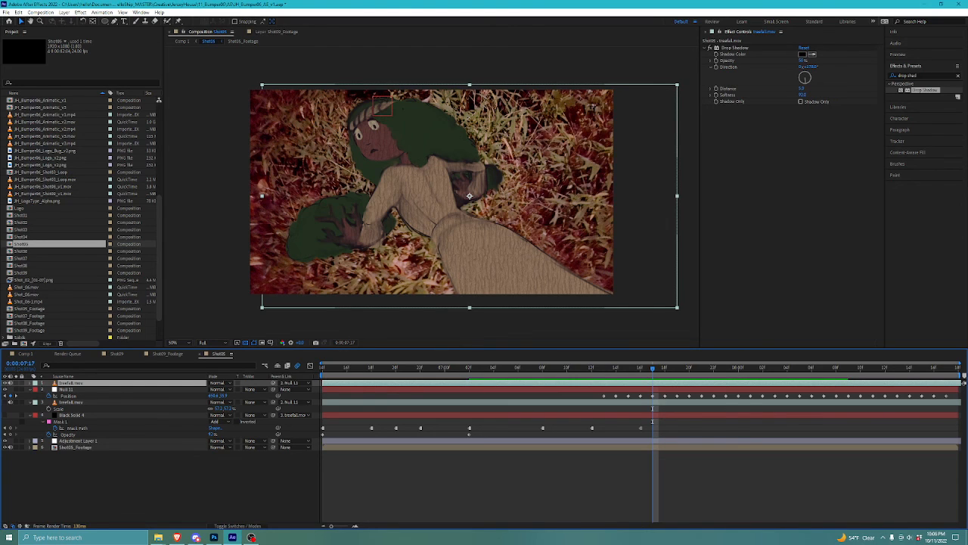
key(space)
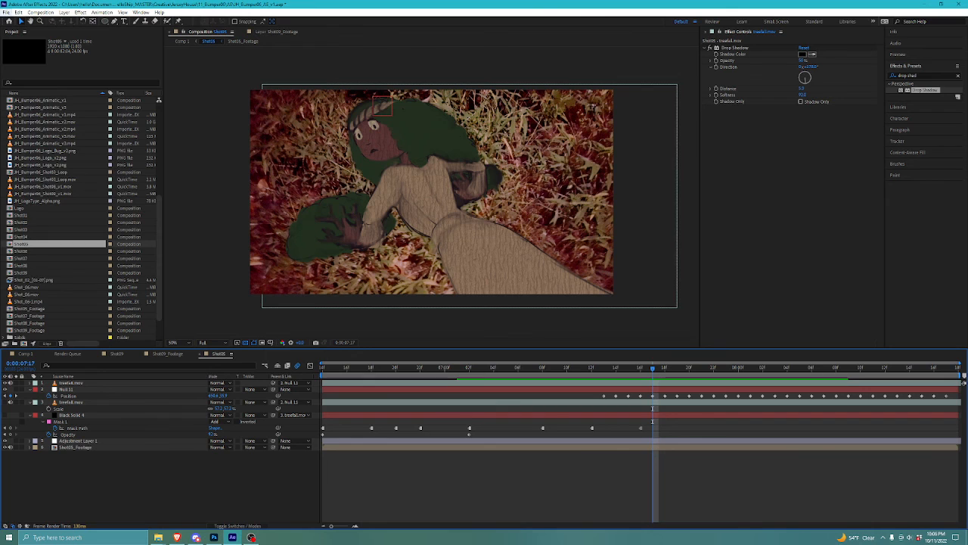
Step: Open the recent project YellowGuy_Plants_AE_Reduce.aep in place of the bumper project
click(6, 13)
mouse_move(30, 46)
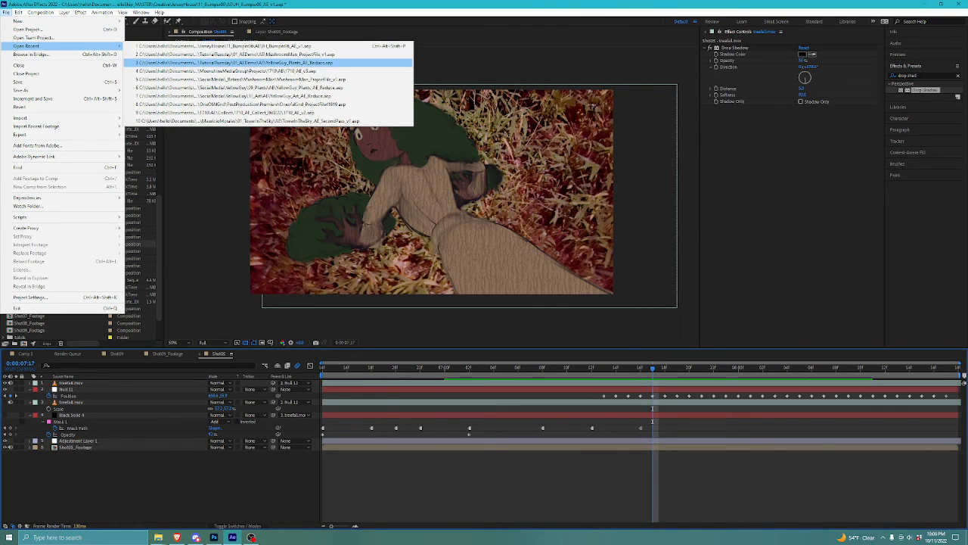
click(189, 62)
click(501, 278)
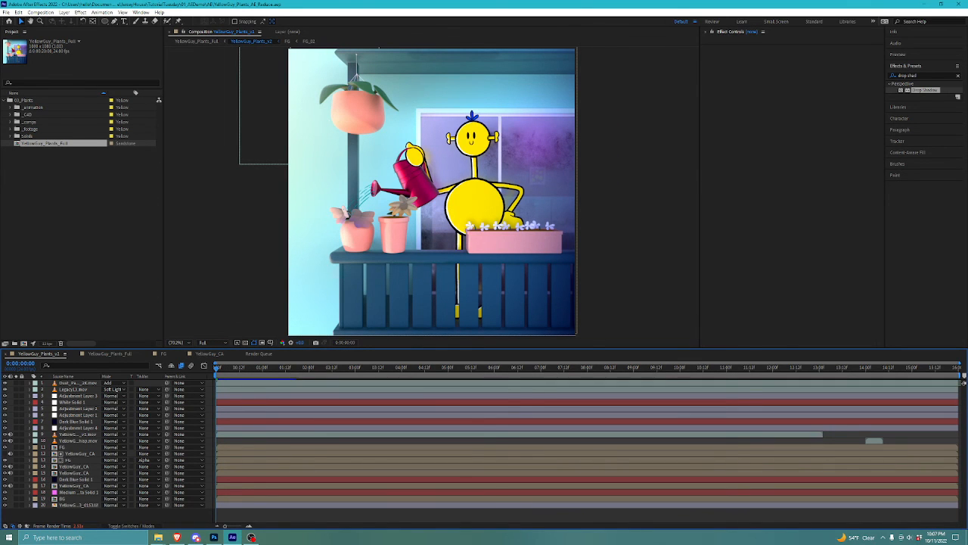
Step: Turn the FG shadow layer under the YellowGuy_CA matte off and on while examining the shadow on the yellow character up close
click(79, 454)
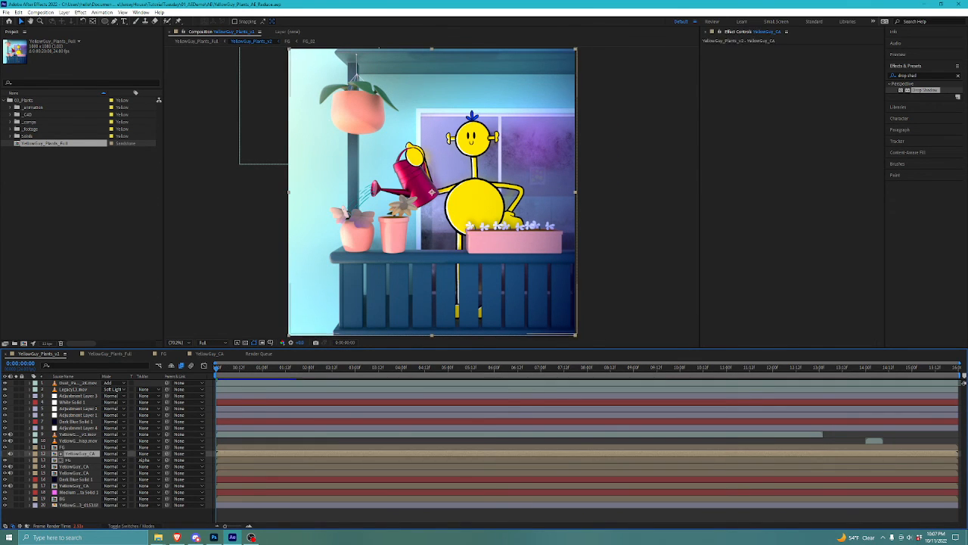
click(5, 460)
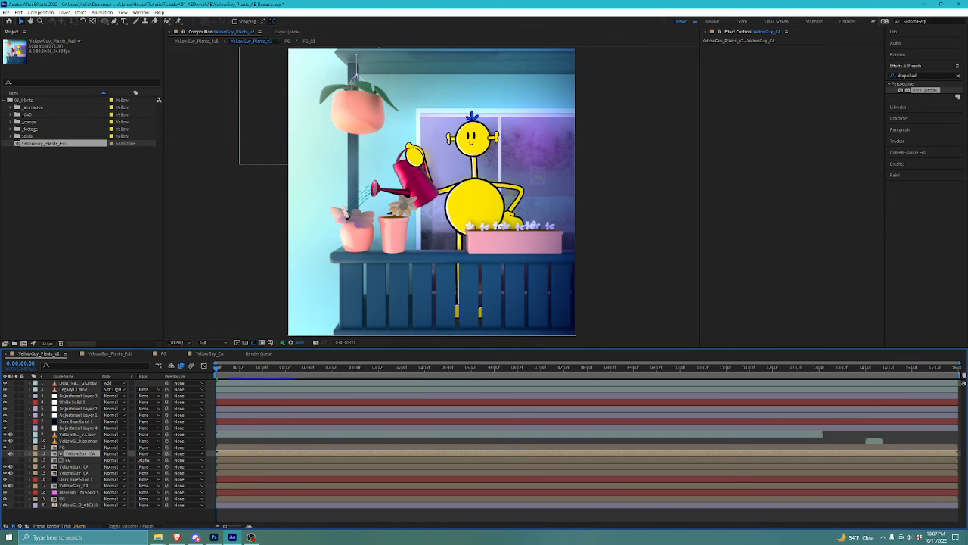
scroll(382, 148, up, 3)
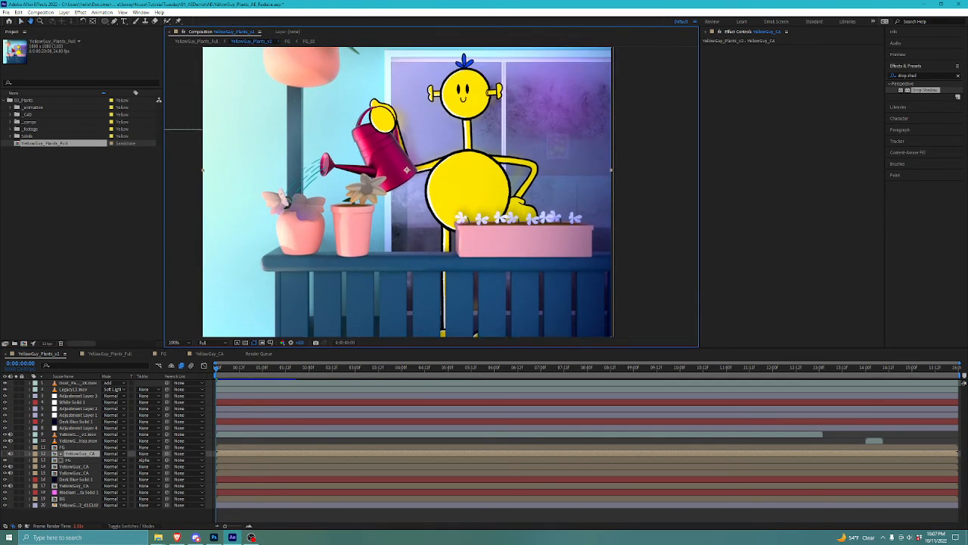
drag(382, 148, 349, 163)
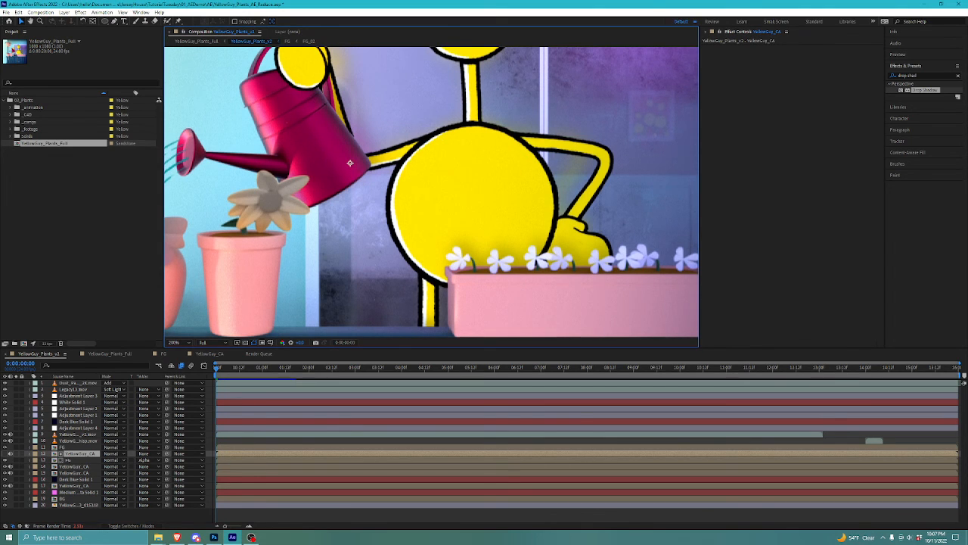
drag(349, 163, 317, 130)
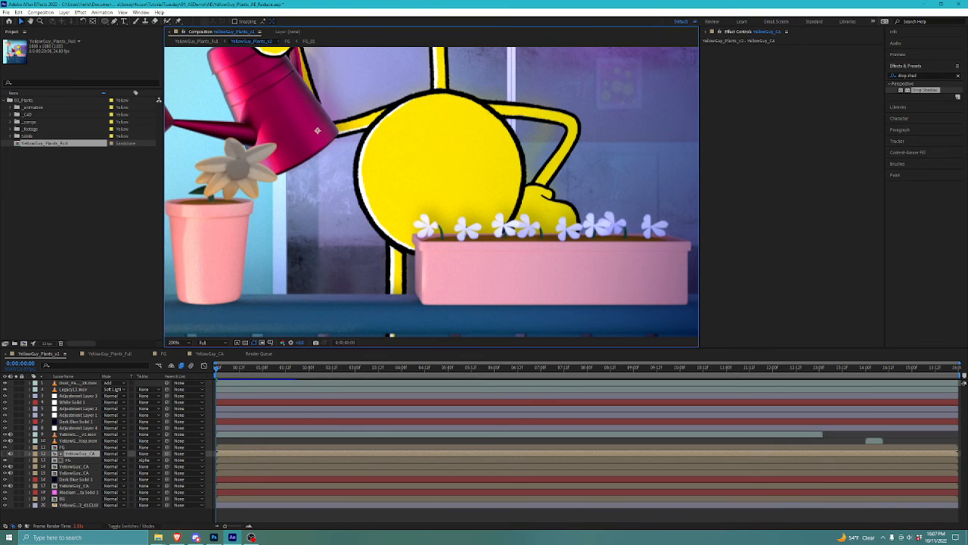
Step: Inspect the FG shadow layer's Fill and Gaussian Blur effects, its alpha track matte and its opacity
click(322, 124)
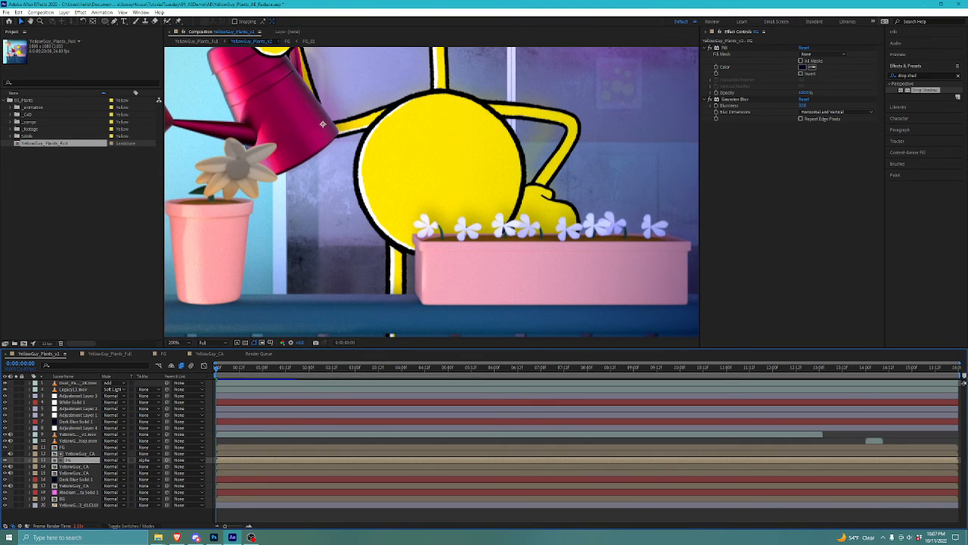
click(323, 123)
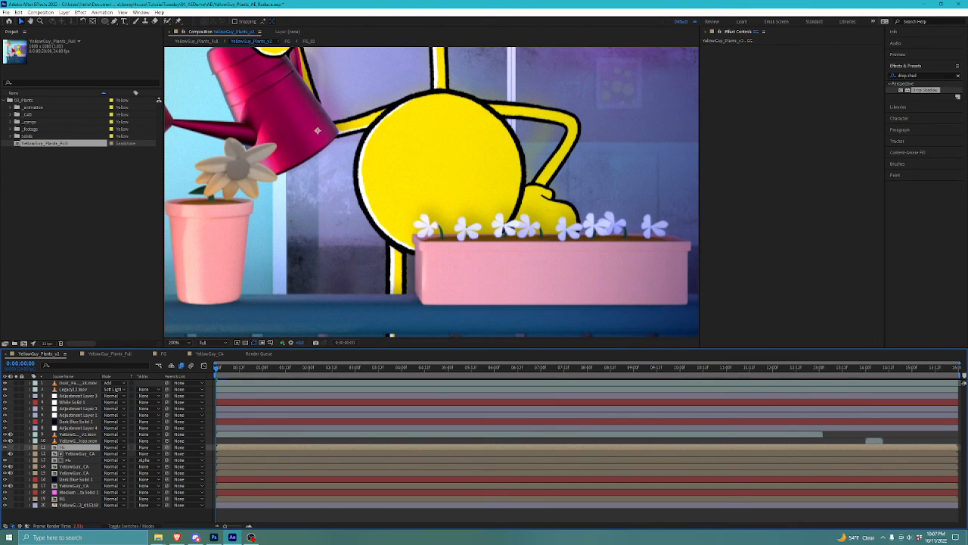
click(323, 124)
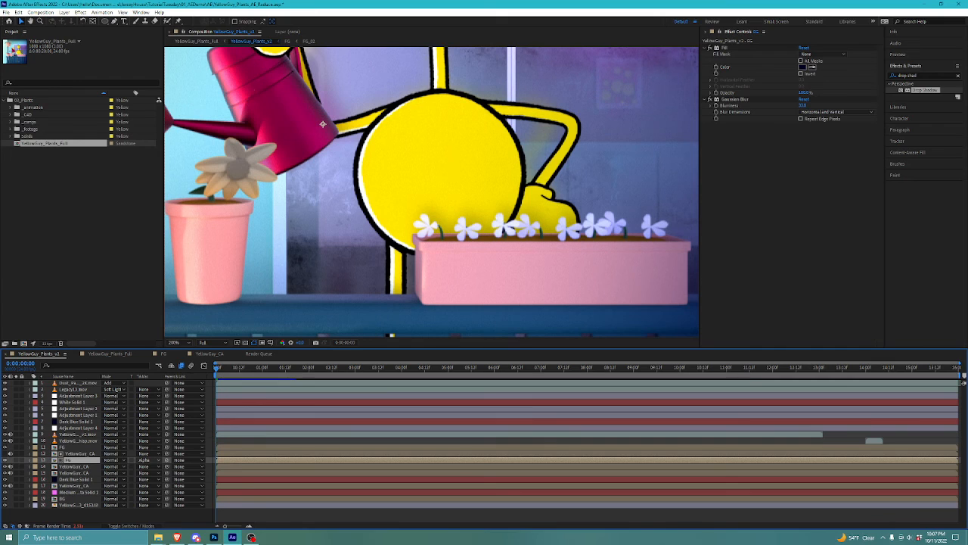
click(148, 460)
key(Escape)
key(t)
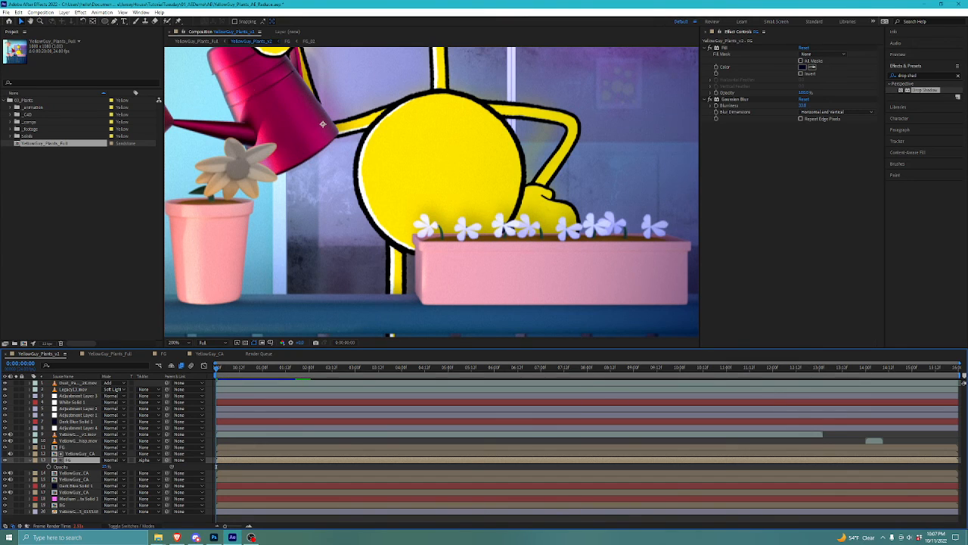
Step: Fit the whole composition in view, check the stream chat in OBS, and return to After Effects
key(shift+slash)
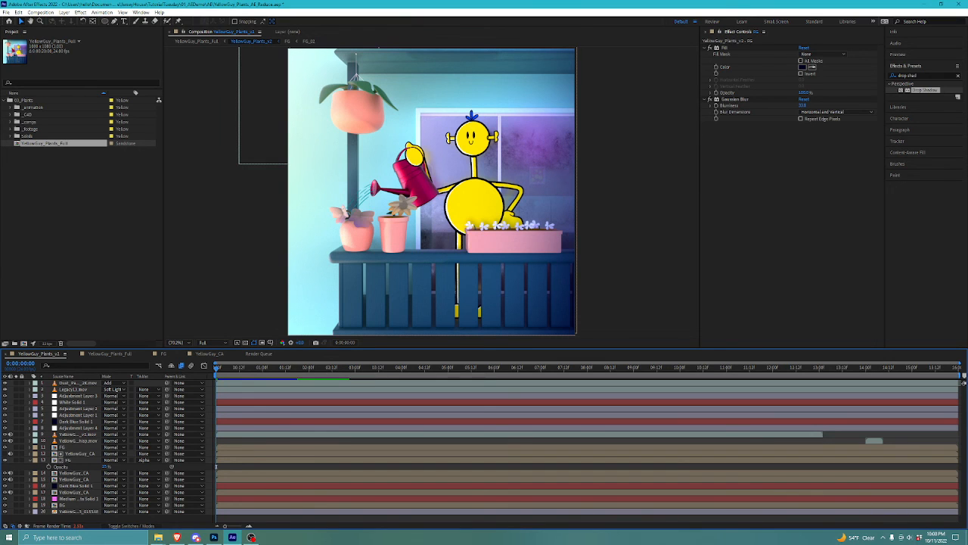
key(alt+Tab)
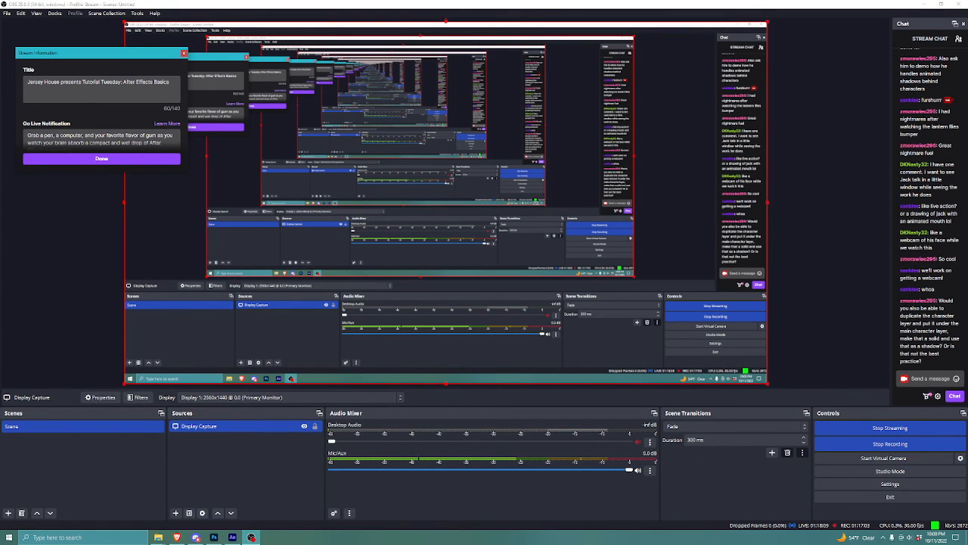
key(alt+Tab)
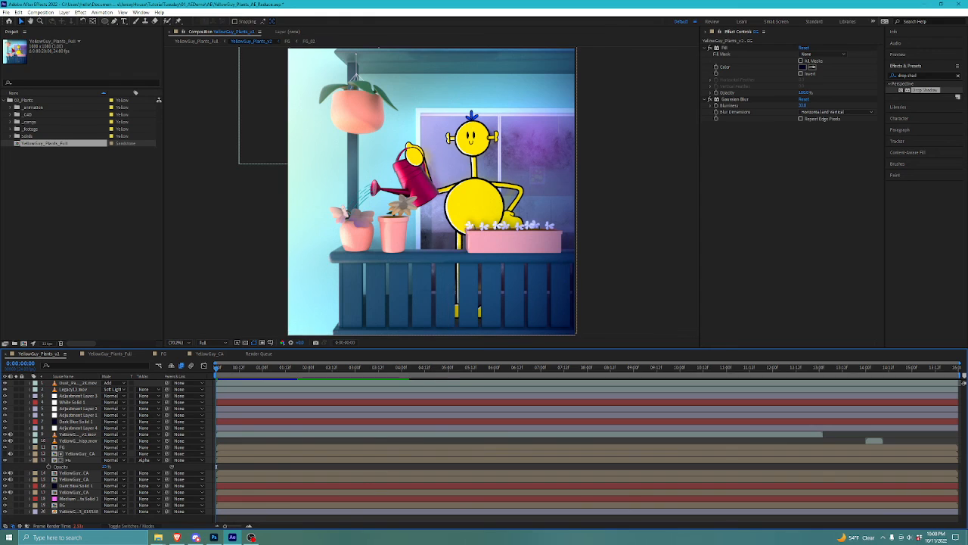
Step: Hide the foreground FG layer and its FG shadow layer, and zoom in on the yellow character's legs and feet
click(70, 460)
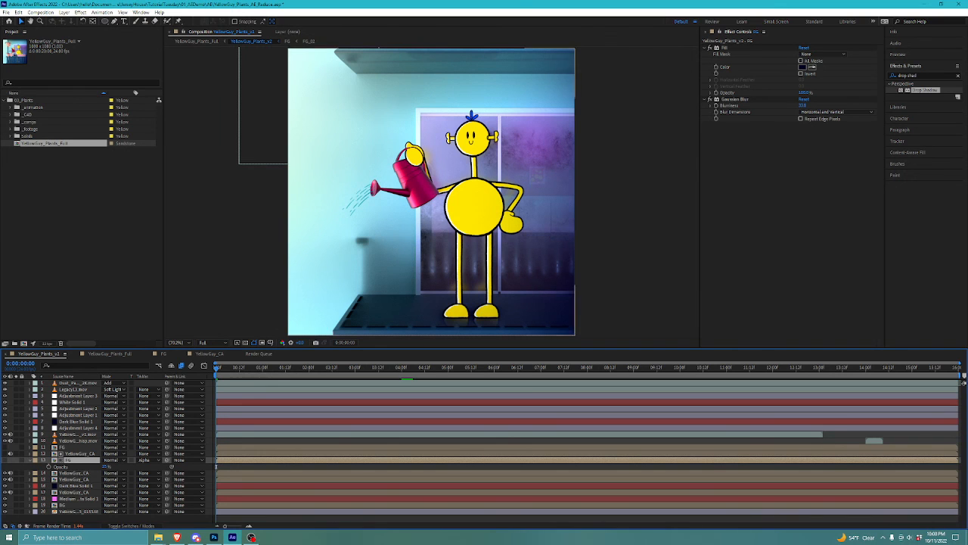
scroll(454, 287, up, 1)
drag(454, 288, 407, 151)
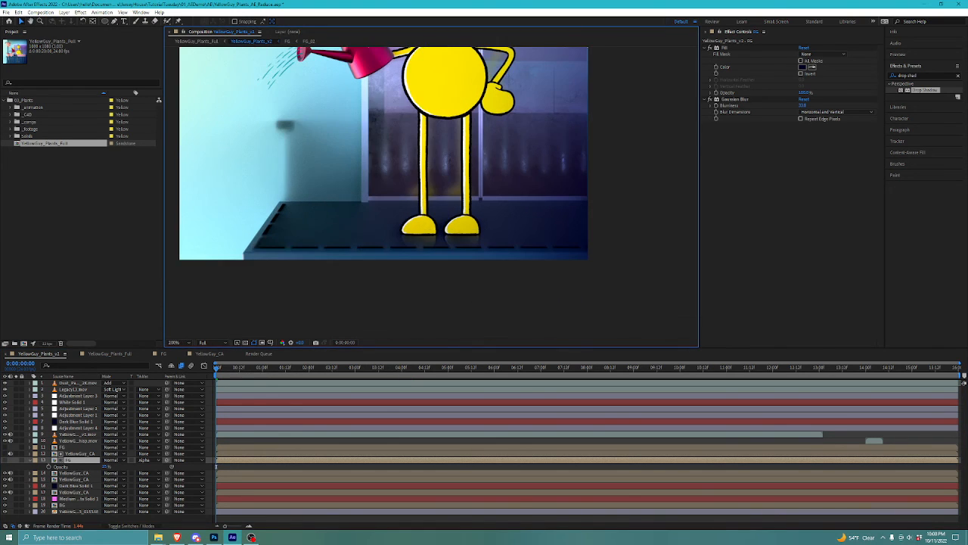
scroll(454, 227, up, 1)
scroll(443, 202, down, 1)
mouse_move(454, 227)
mouse_down()
mouse_move(443, 203)
mouse_move(438, 219)
mouse_up()
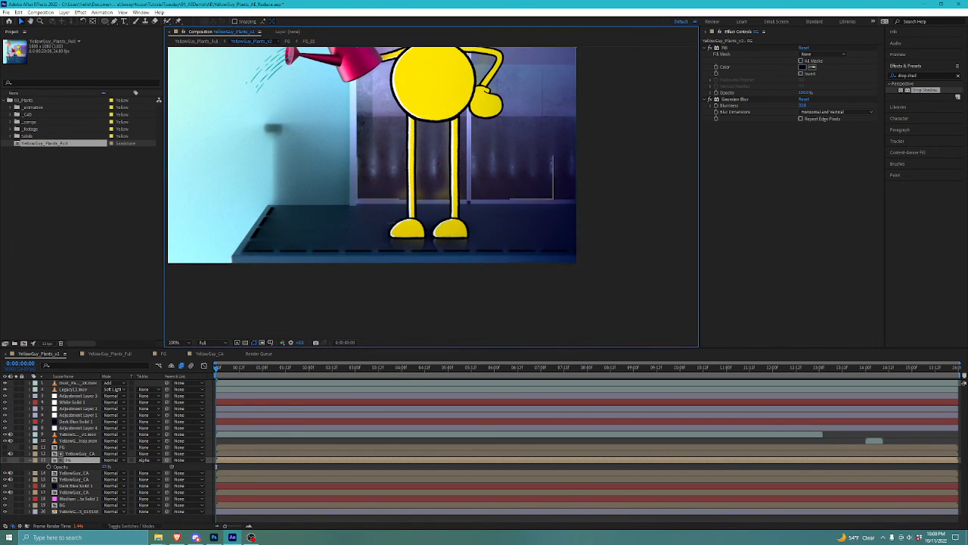
Step: Duplicate the main YellowGuy_CA character layer directly below the FG shadow layer
click(74, 473)
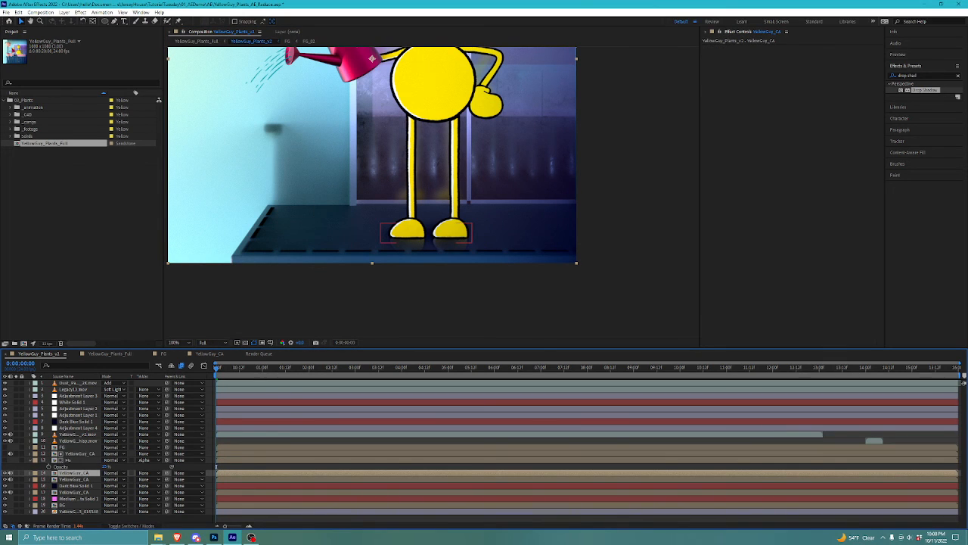
click(74, 479)
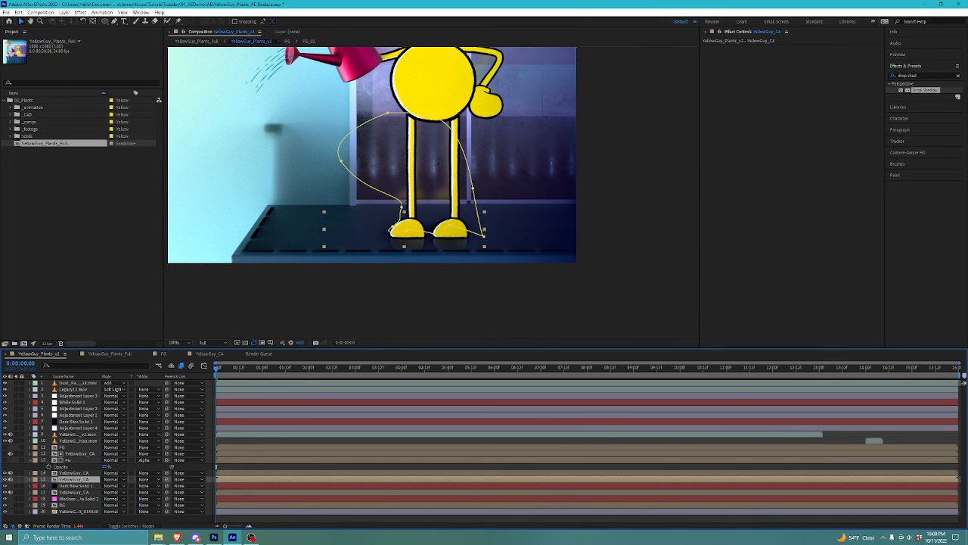
click(74, 473)
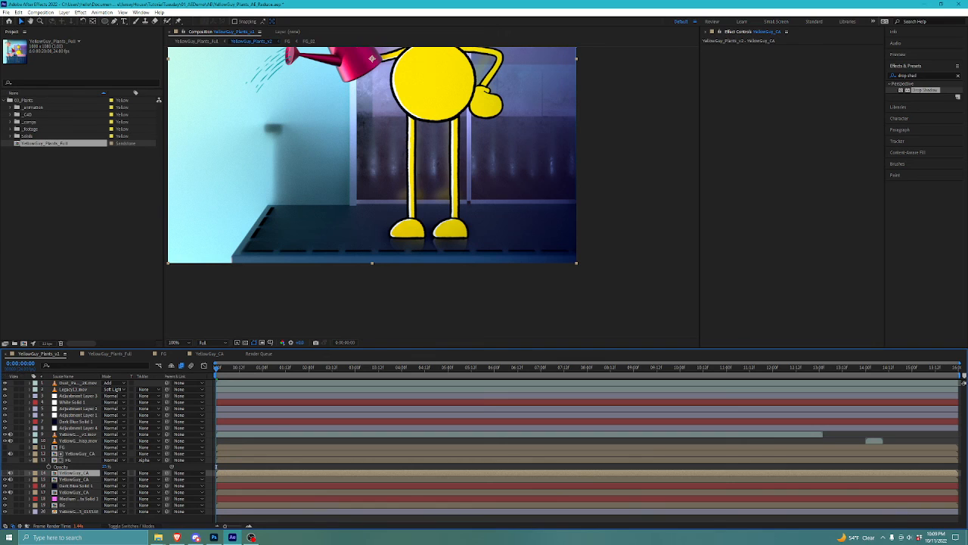
key(ctrl+d)
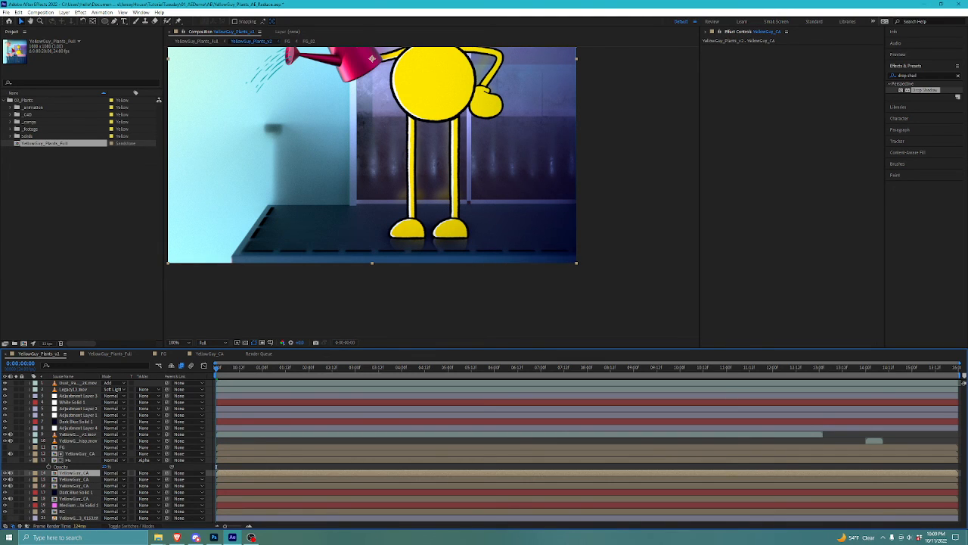
Step: Hide the BG layer and the background plate at the base of the stack, and show the transparency grid behind the character
click(4, 512)
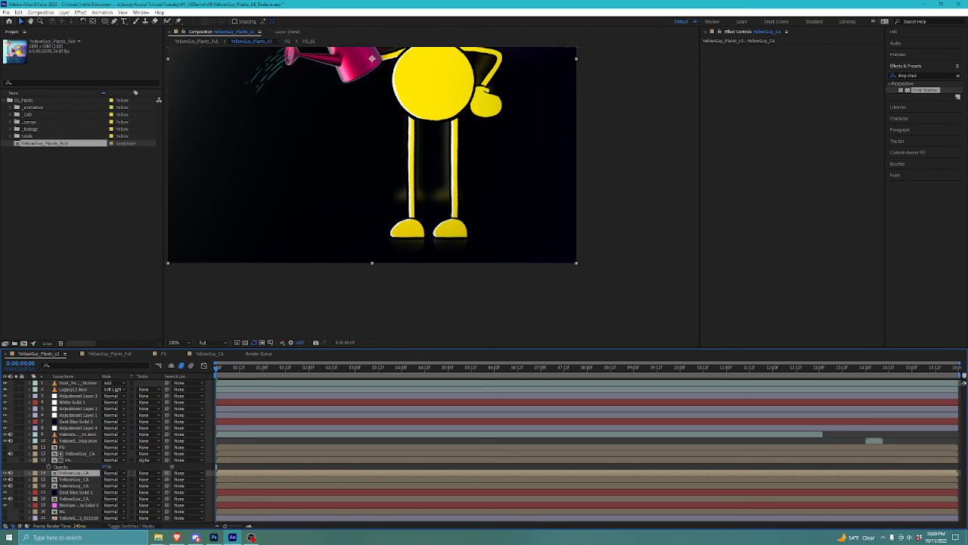
click(5, 511)
click(5, 505)
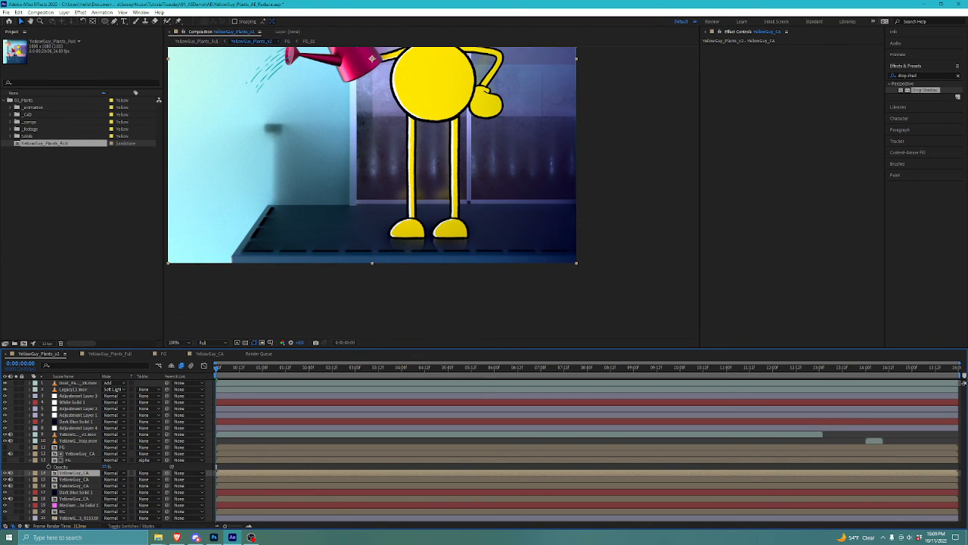
click(78, 518)
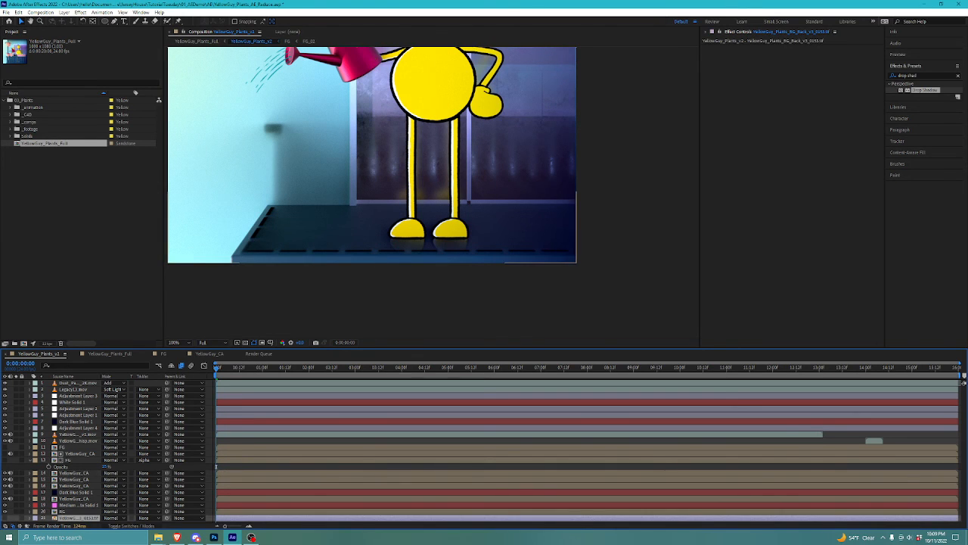
click(64, 512)
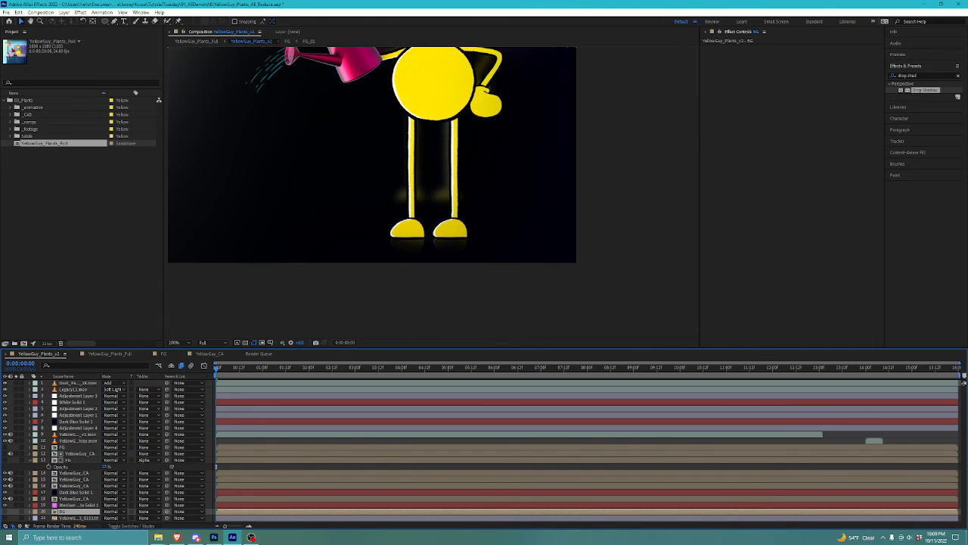
click(245, 343)
drag(363, 197, 301, 225)
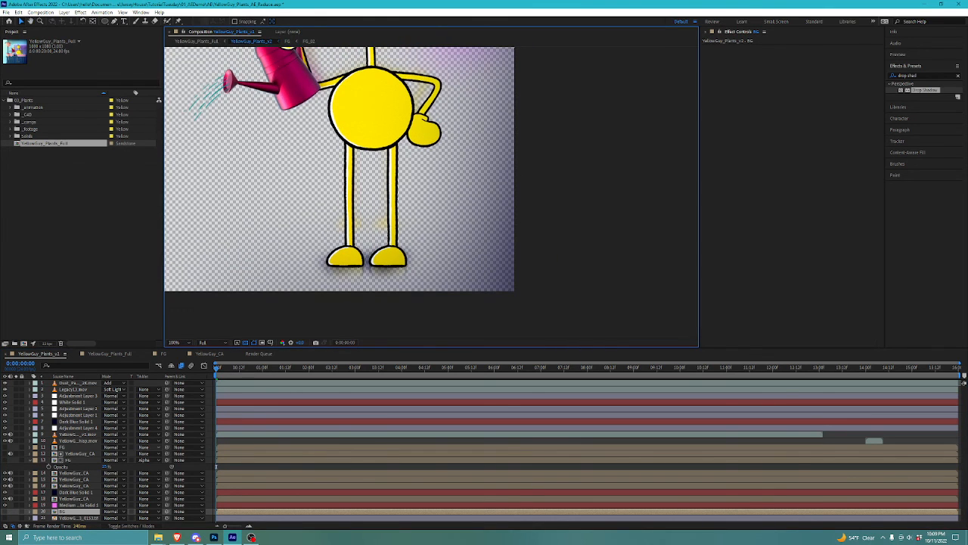
Step: Hide the masked and blurred YellowGuy_CA reflection layers around Dark Blue Solid 1, and select the lower copy of the duplicated character
click(74, 498)
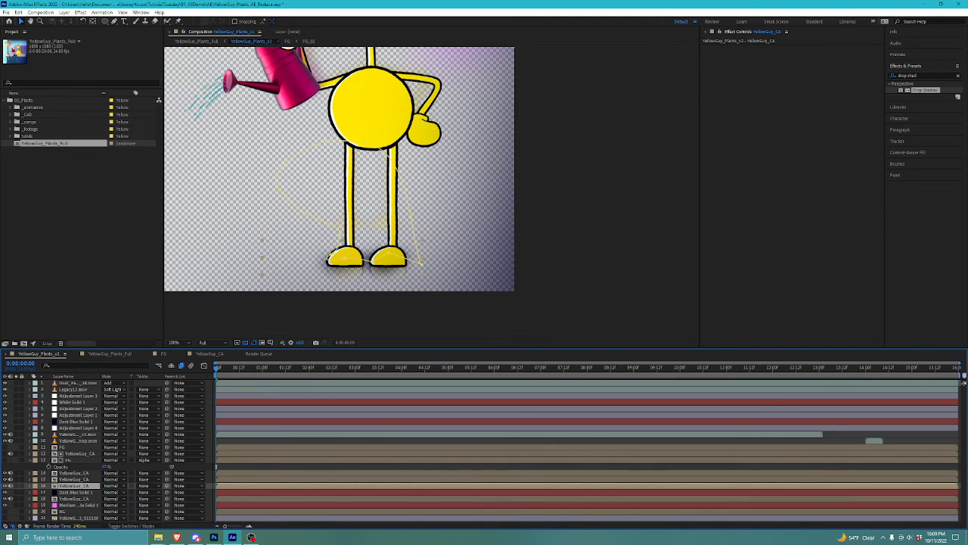
click(4, 498)
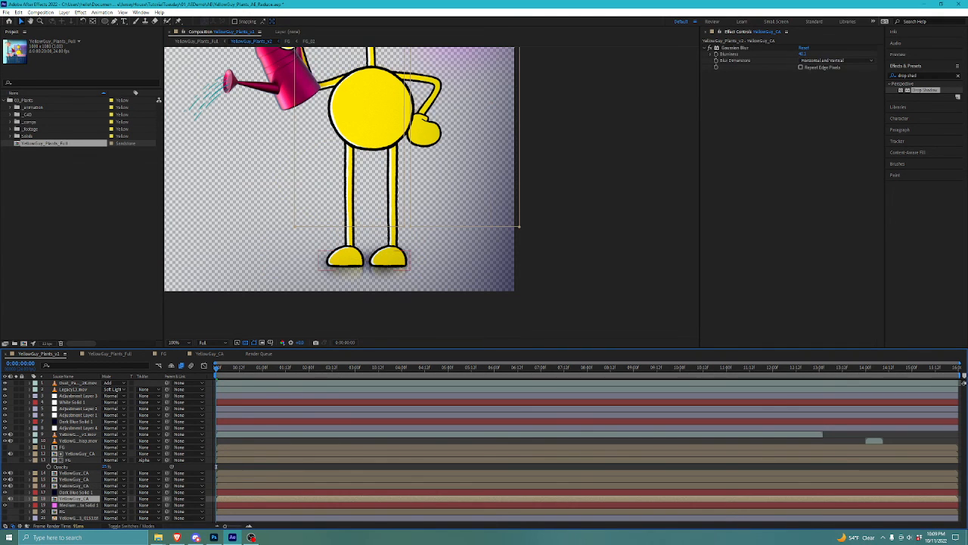
click(75, 485)
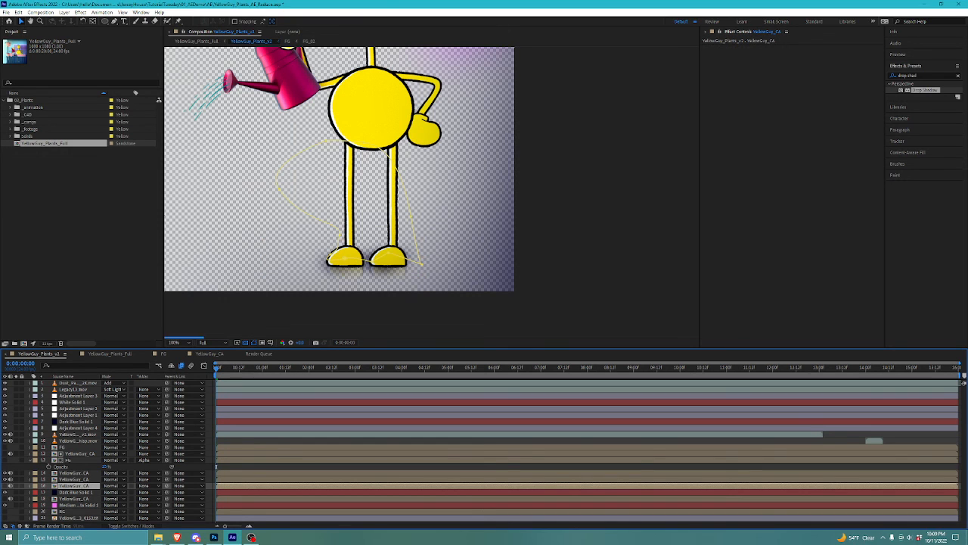
click(74, 479)
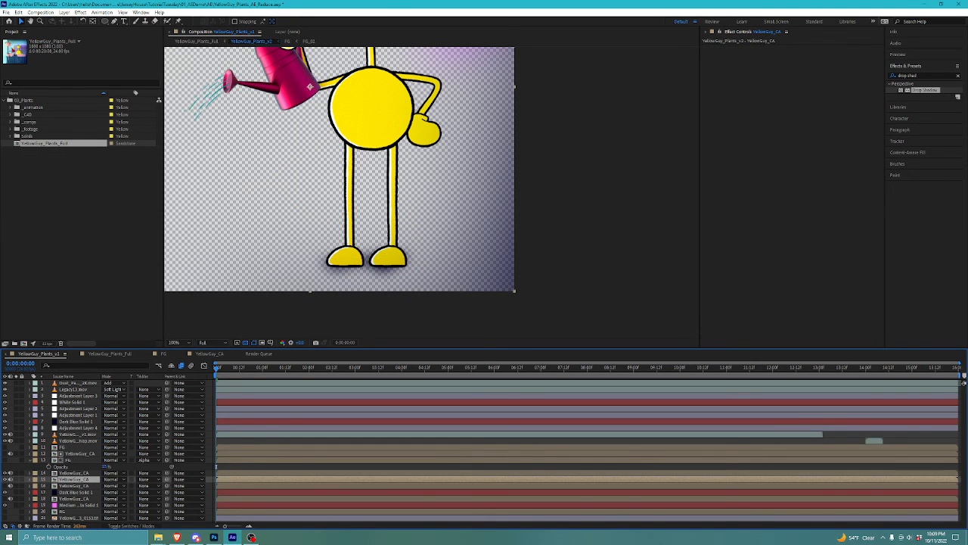
click(74, 473)
click(74, 479)
drag(363, 189, 378, 257)
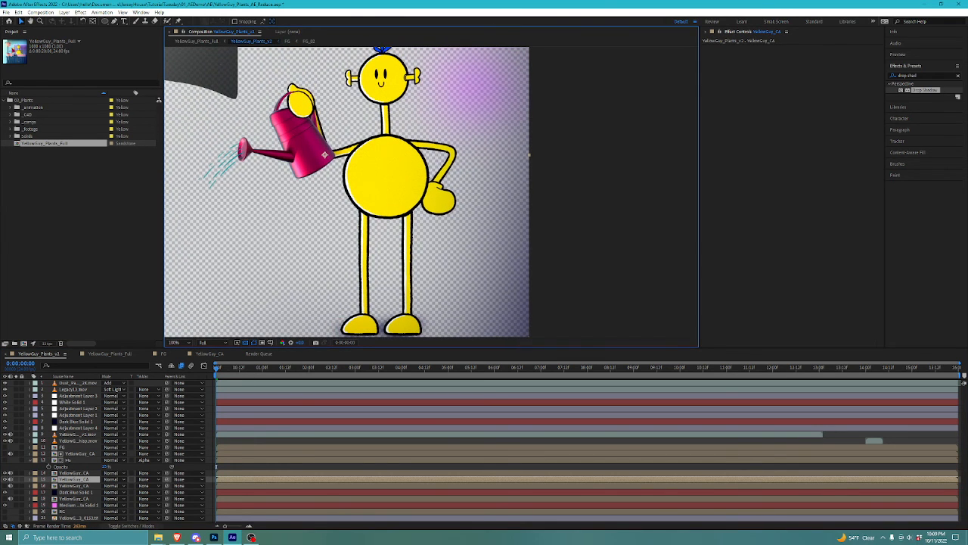
Step: Move the anchor point of the lower YellowGuy_CA copy down between the character's feet and make it a 3D layer
click(136, 525)
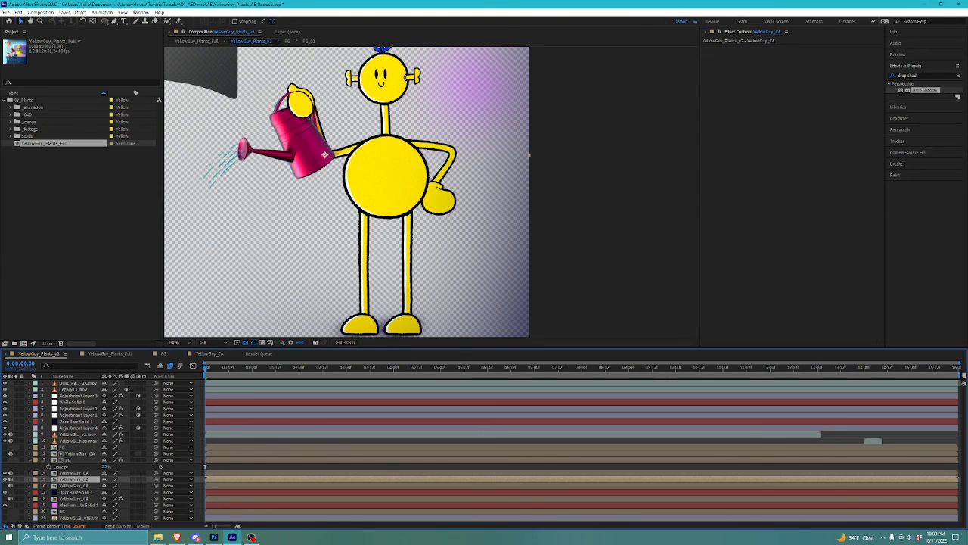
click(92, 21)
drag(326, 155, 346, 300)
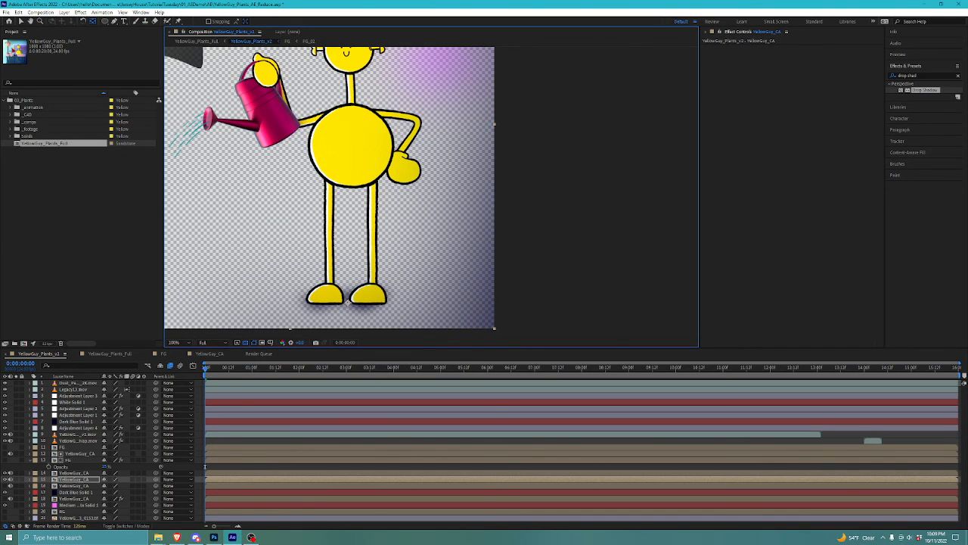
click(144, 479)
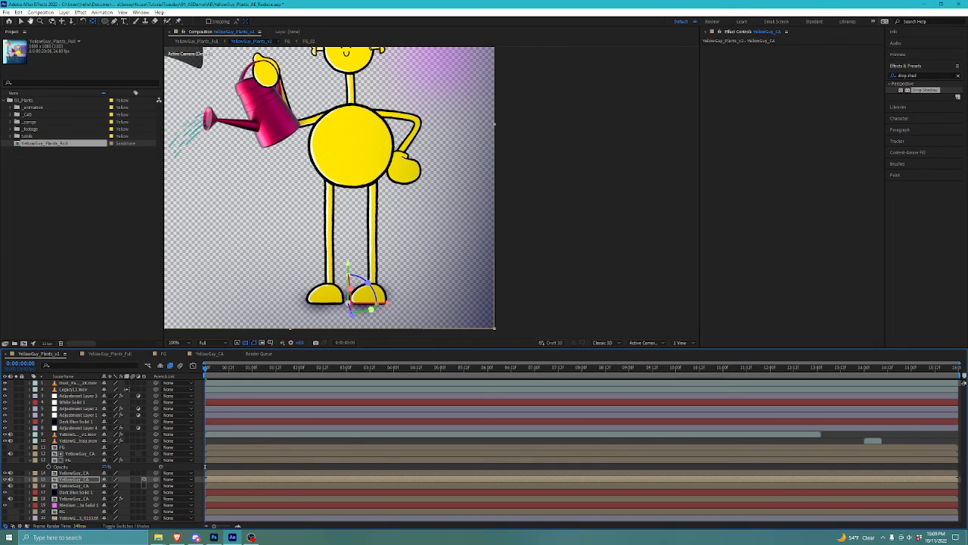
Step: Rotate the 3D character copy about its feet so it lies back across the floor like a cast shadow
click(20, 21)
drag(351, 288, 502, 236)
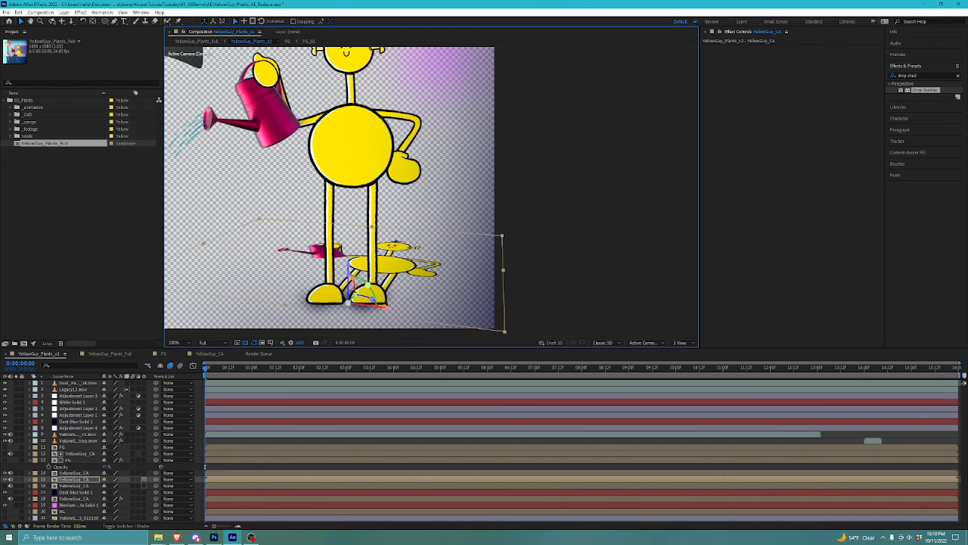
drag(368, 285, 364, 281)
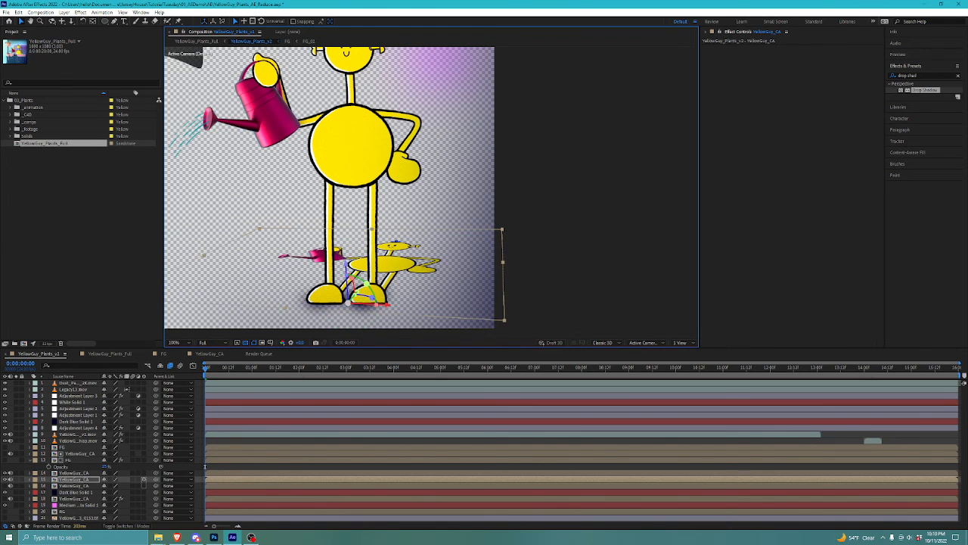
Step: Apply a Fill effect to the tilted YellowGuy_CA copy and set its color to black (000000)
click(913, 76)
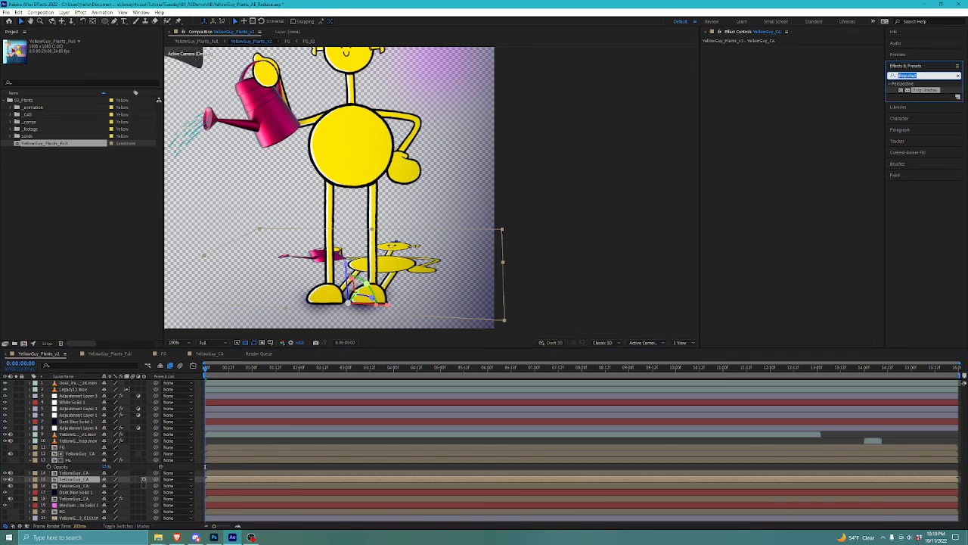
text(fill)
double_click(915, 122)
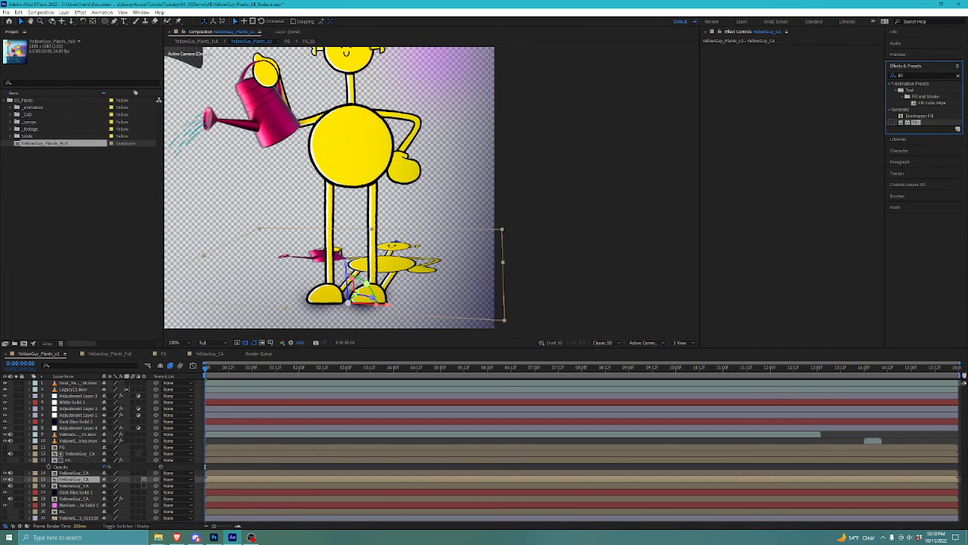
click(803, 66)
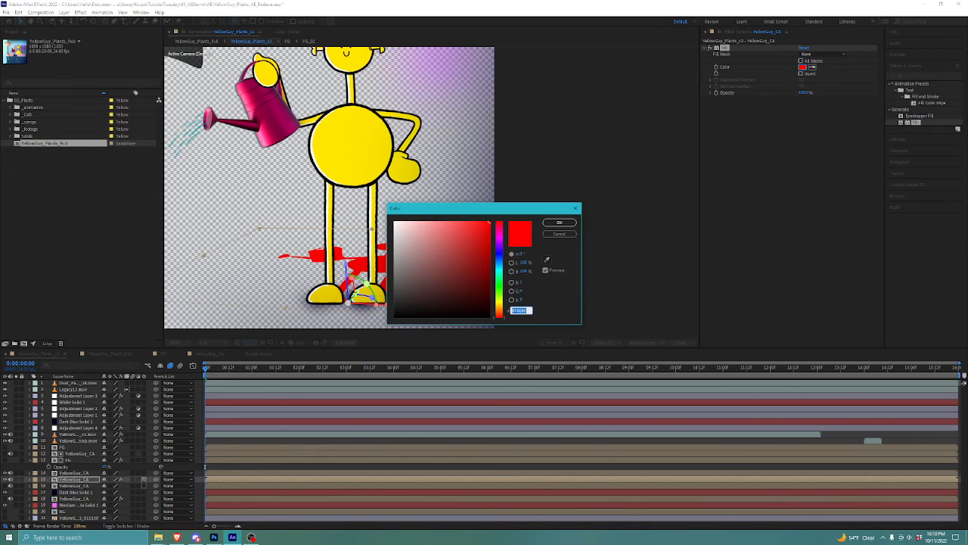
text(000000)
click(559, 221)
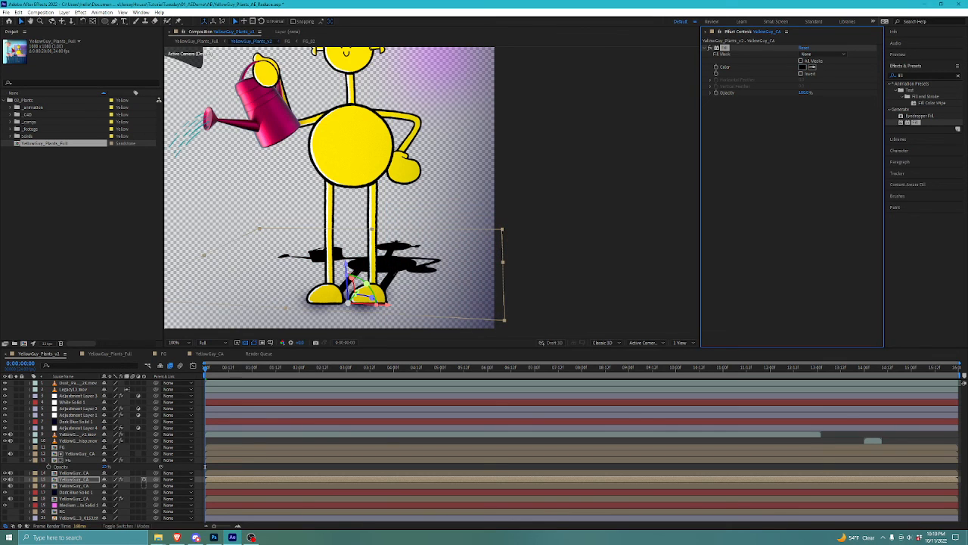
Step: Set the black shadow copy's layer opacity to 25%
click(74, 479)
key(t)
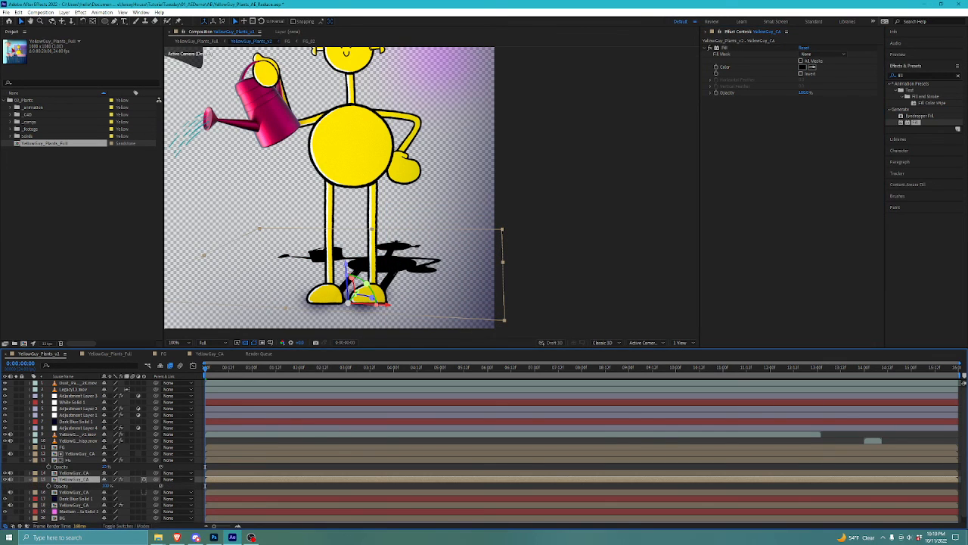
click(108, 486)
text(30)
key(Return)
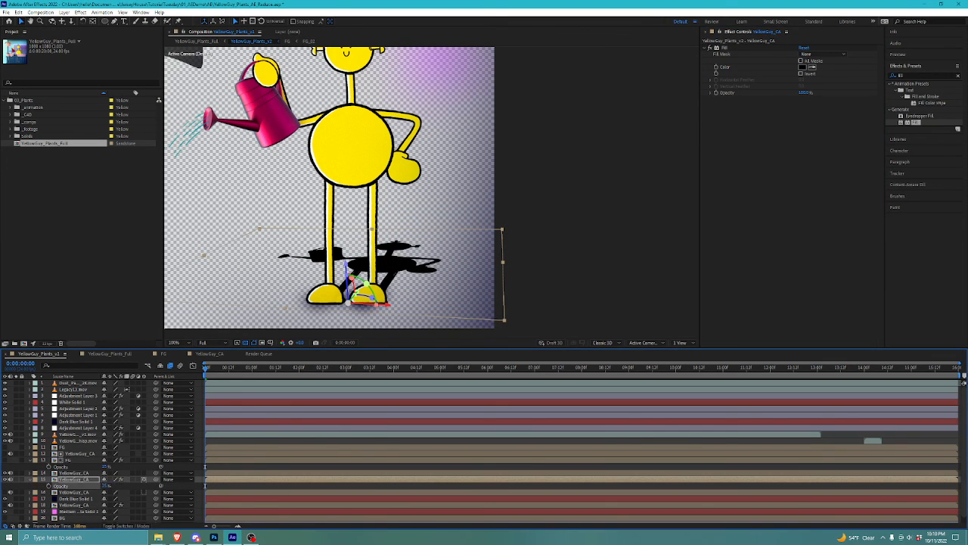
Step: Soften the edges of the shadow copy with a Gaussian Blur effect
click(925, 75)
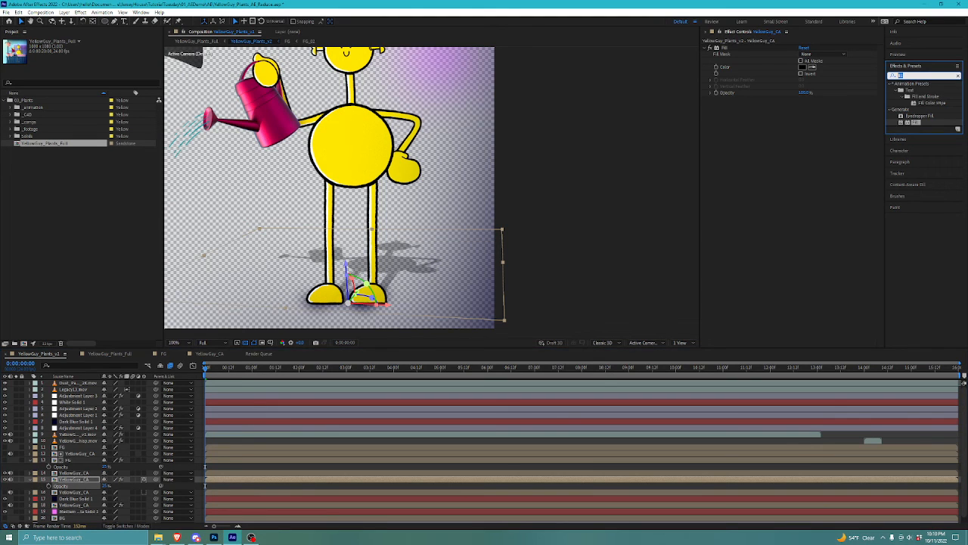
text(gauss)
double_click(925, 90)
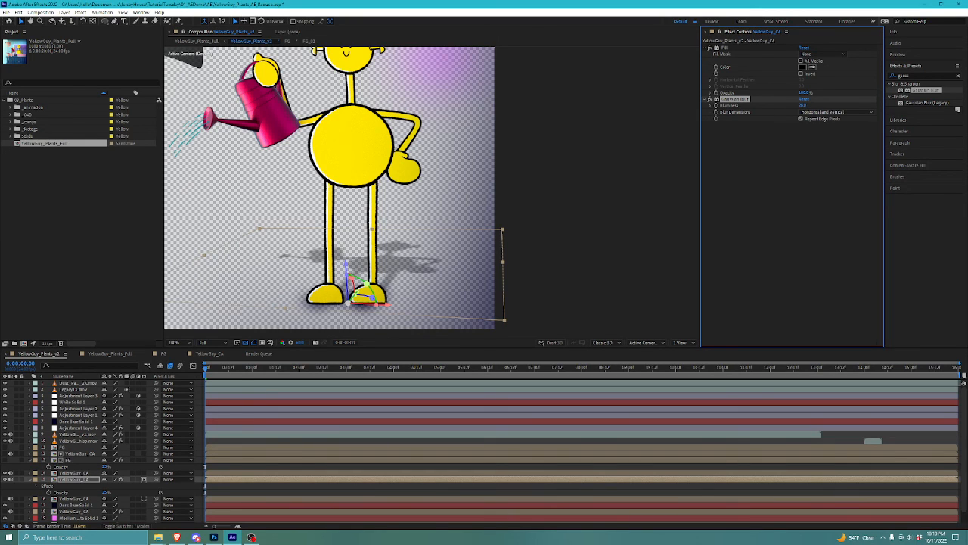
click(303, 488)
scroll(302, 489, down, 1)
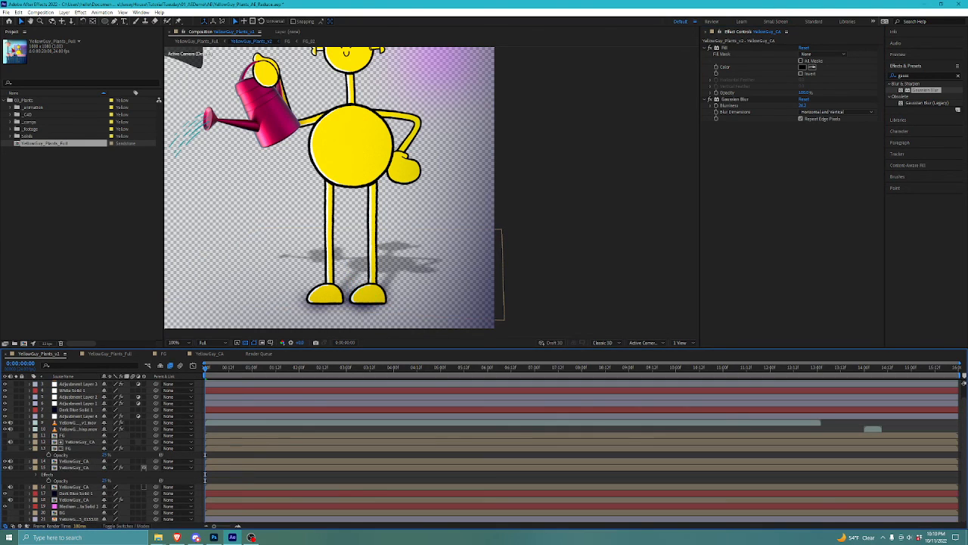
Step: Add a white composition-sized solid behind the character, just above the hidden background plate
click(79, 519)
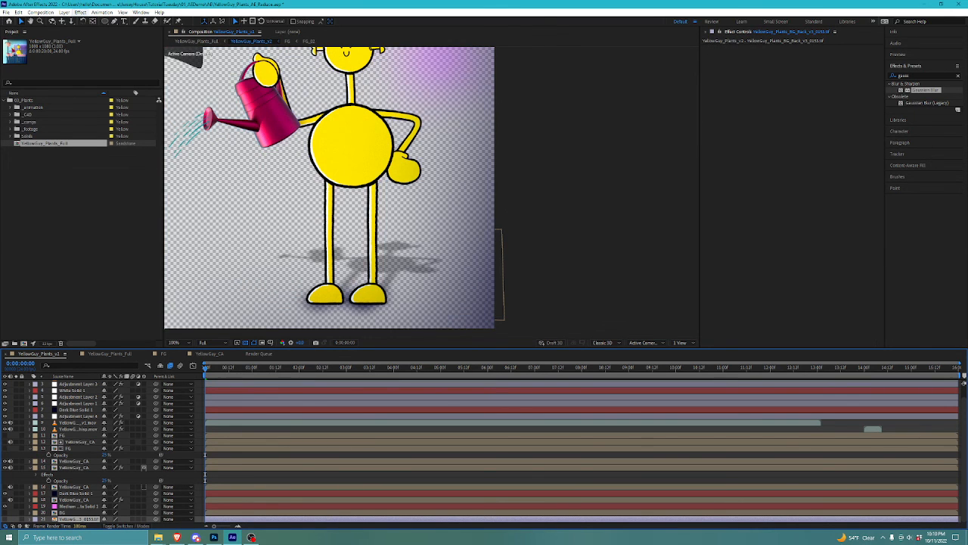
click(64, 12)
mouse_move(74, 20)
click(194, 29)
click(477, 314)
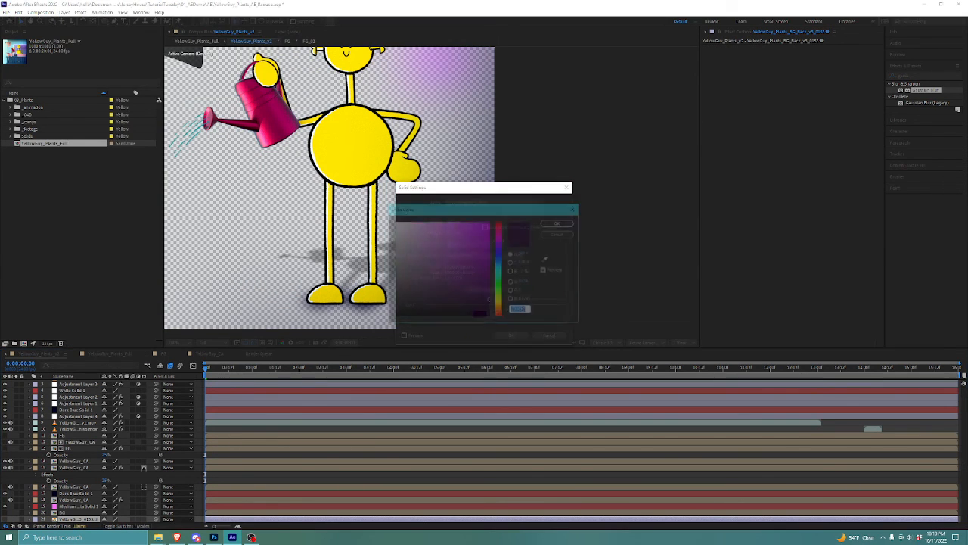
click(560, 222)
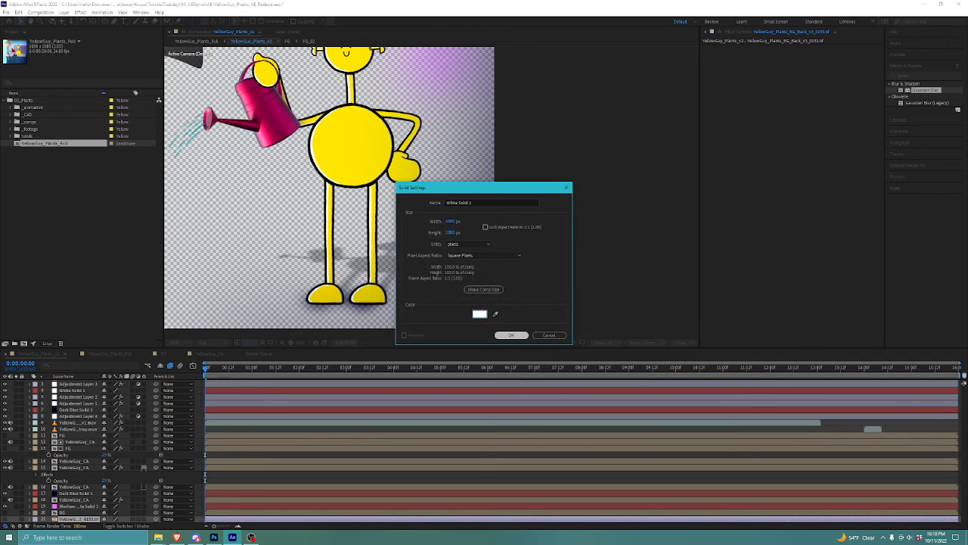
click(511, 335)
Step: Fit the whole composition in view to examine the cast shadow, and switch to OBS to check the stream chat
click(179, 343)
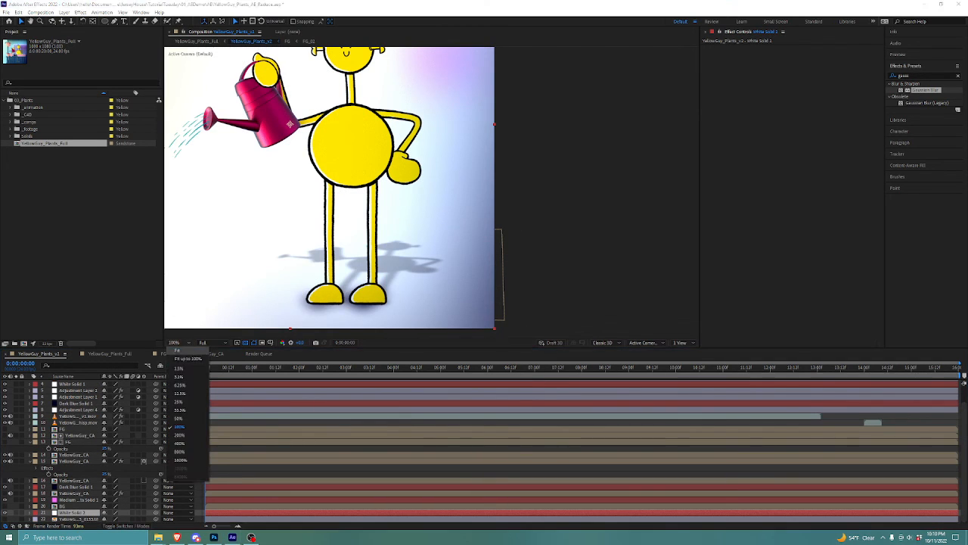
click(182, 351)
click(454, 470)
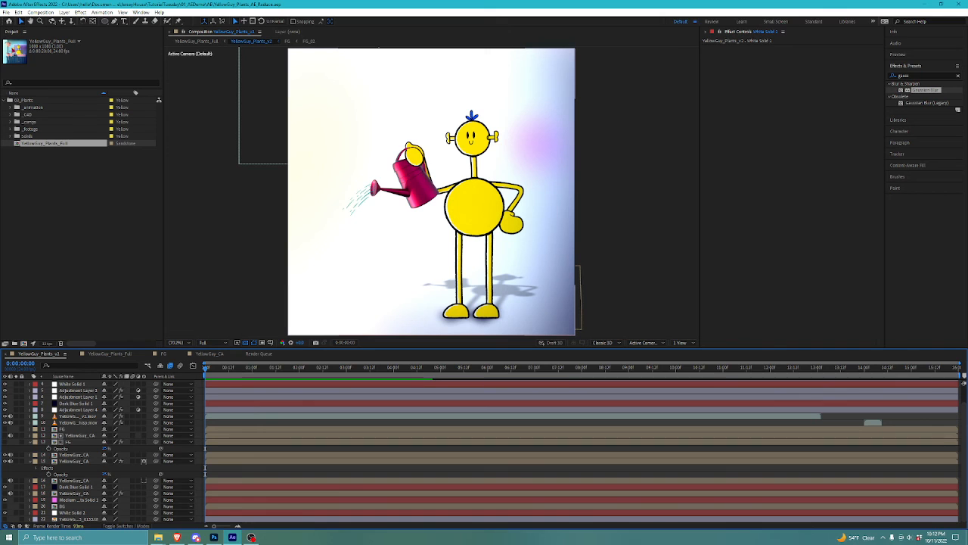
click(251, 537)
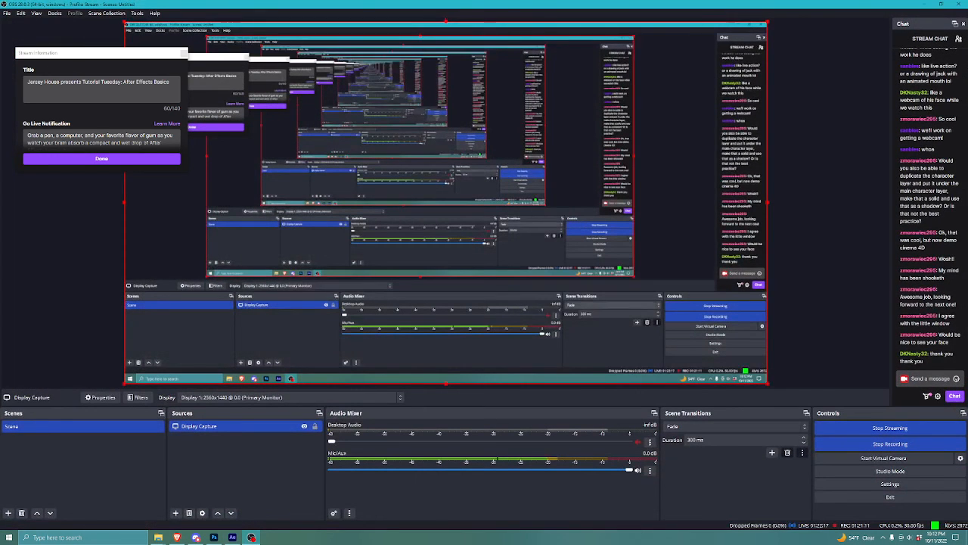